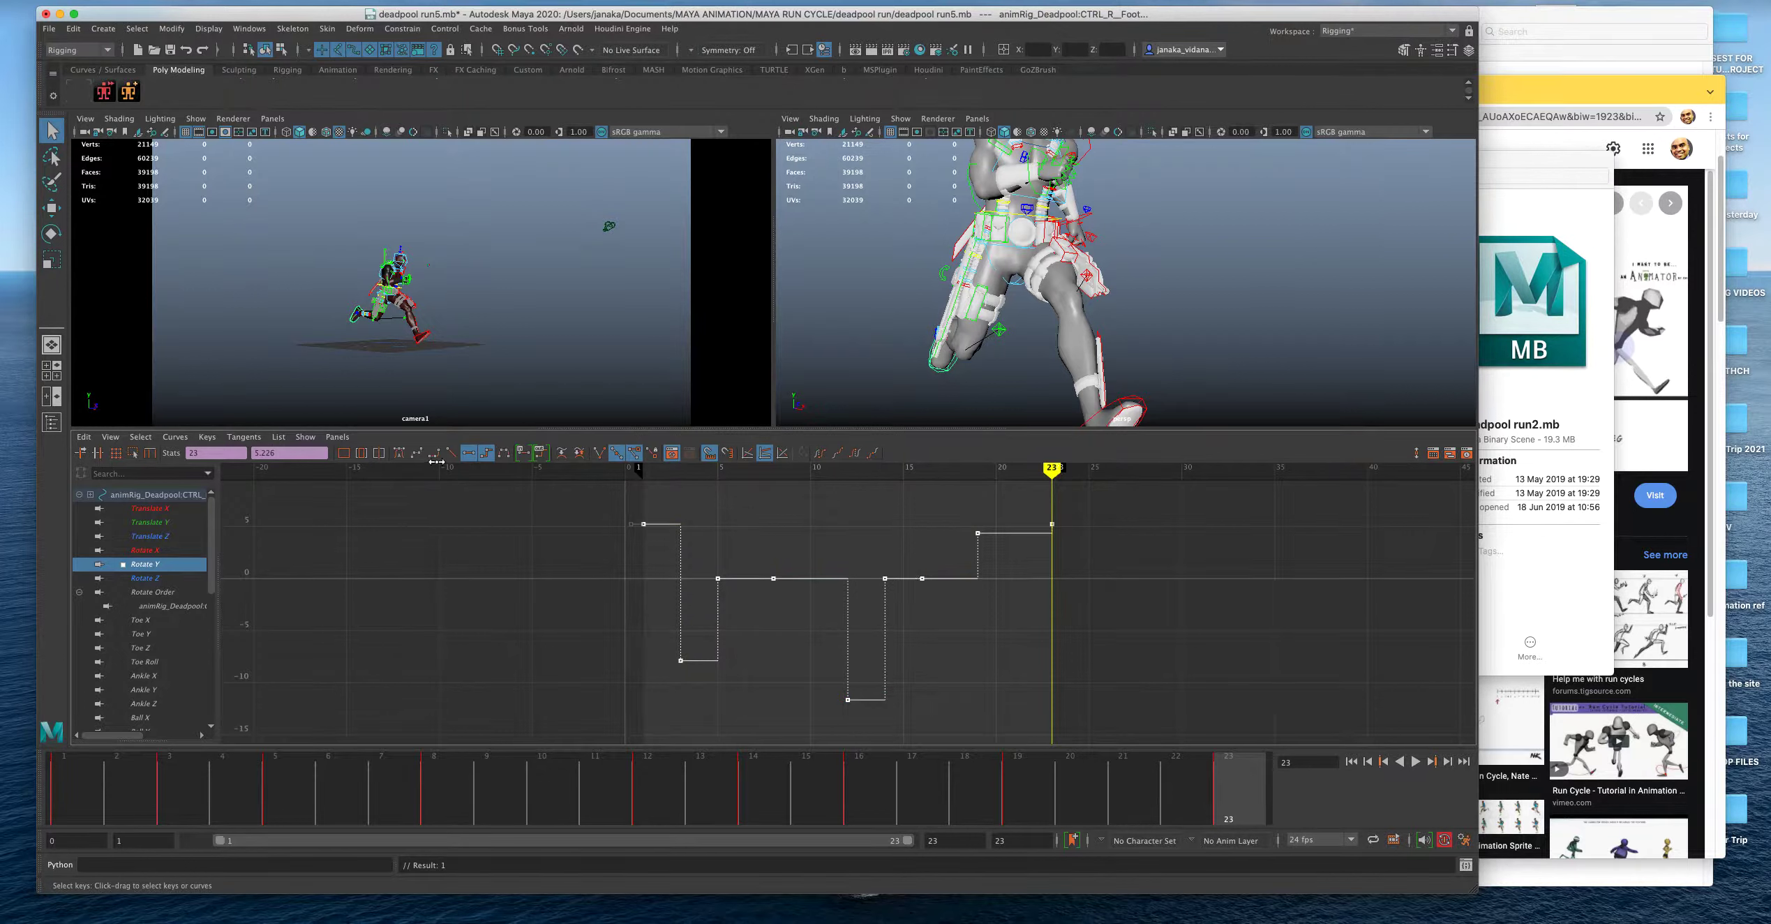
Apply auto tangents to all keys of the right foot control's Rotate Y and Rotate Z curves.
{"action": "left_click", "coordinate": [399, 452]}
{"action": "left_click", "coordinate": [169, 584]}
{"action": "left_click_drag", "start_coordinate": [555, 501], "coordinate": [1177, 695]}
{"action": "left_click", "coordinate": [486, 452]}
{"action": "left_click", "coordinate": [400, 454]}
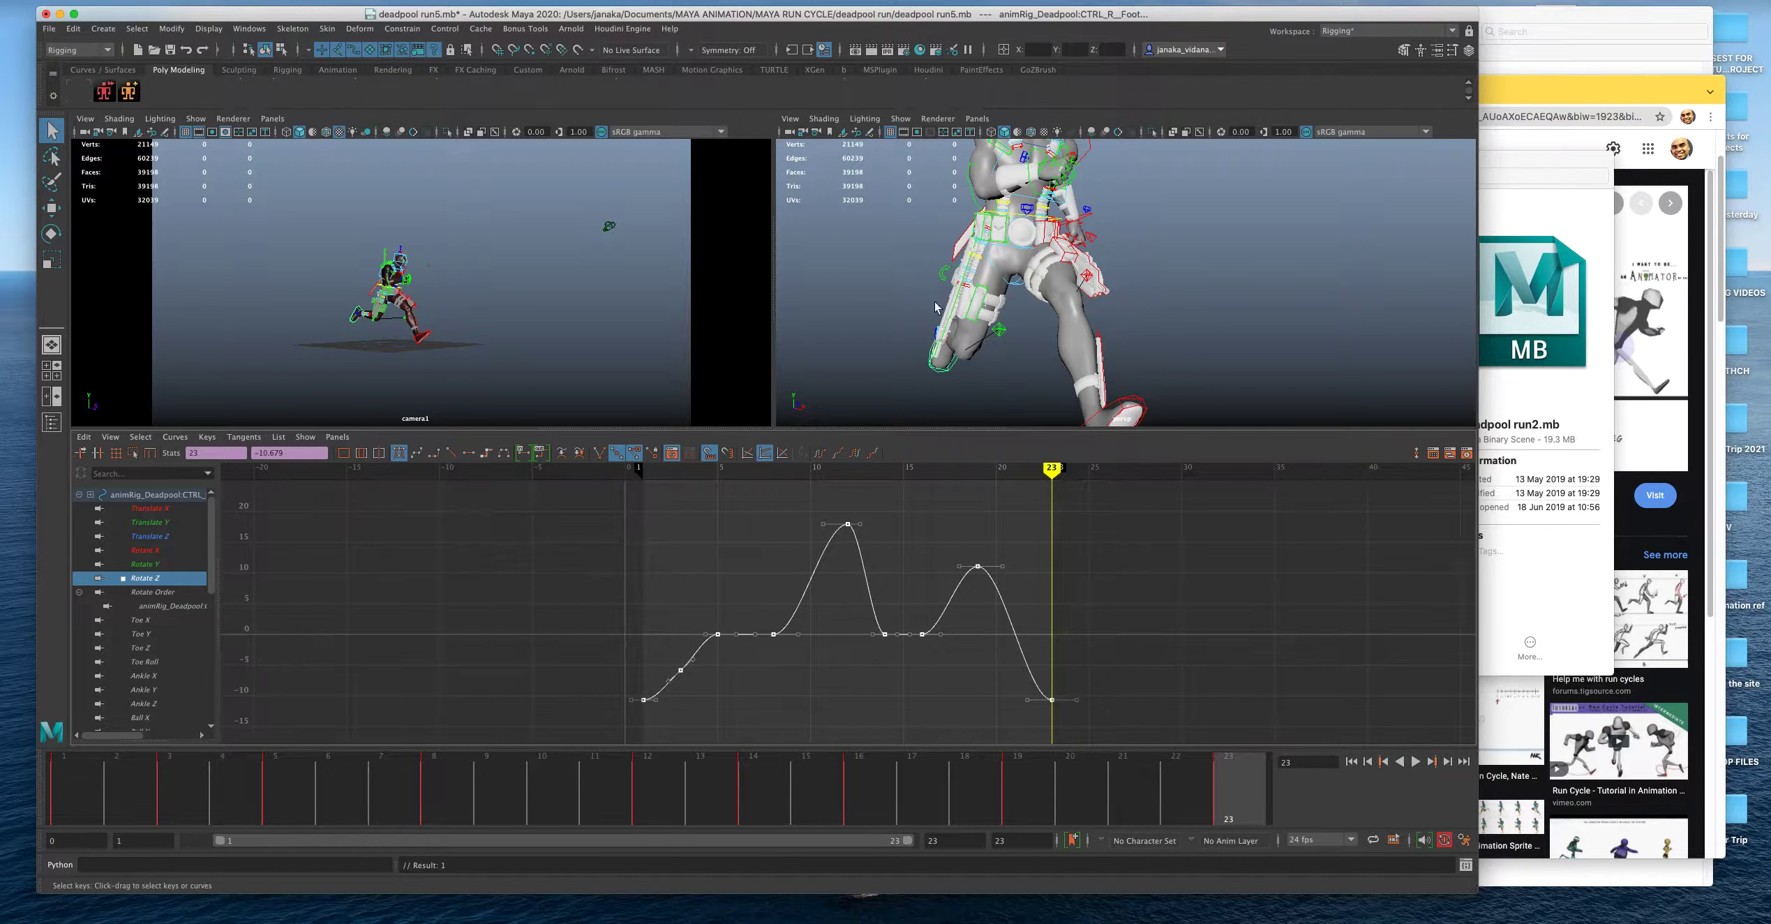
Go to frame 12 and apply auto tangents to all keys of the left foot control.
{"action": "left_click_drag", "start_coordinate": [935, 305], "coordinate": [1109, 328], "text": "alt"}
{"action": "right_click_drag", "start_coordinate": [1109, 328], "coordinate": [1023, 347], "text": "alt"}
{"action": "left_click_drag", "start_coordinate": [876, 462], "coordinate": [850, 500]}
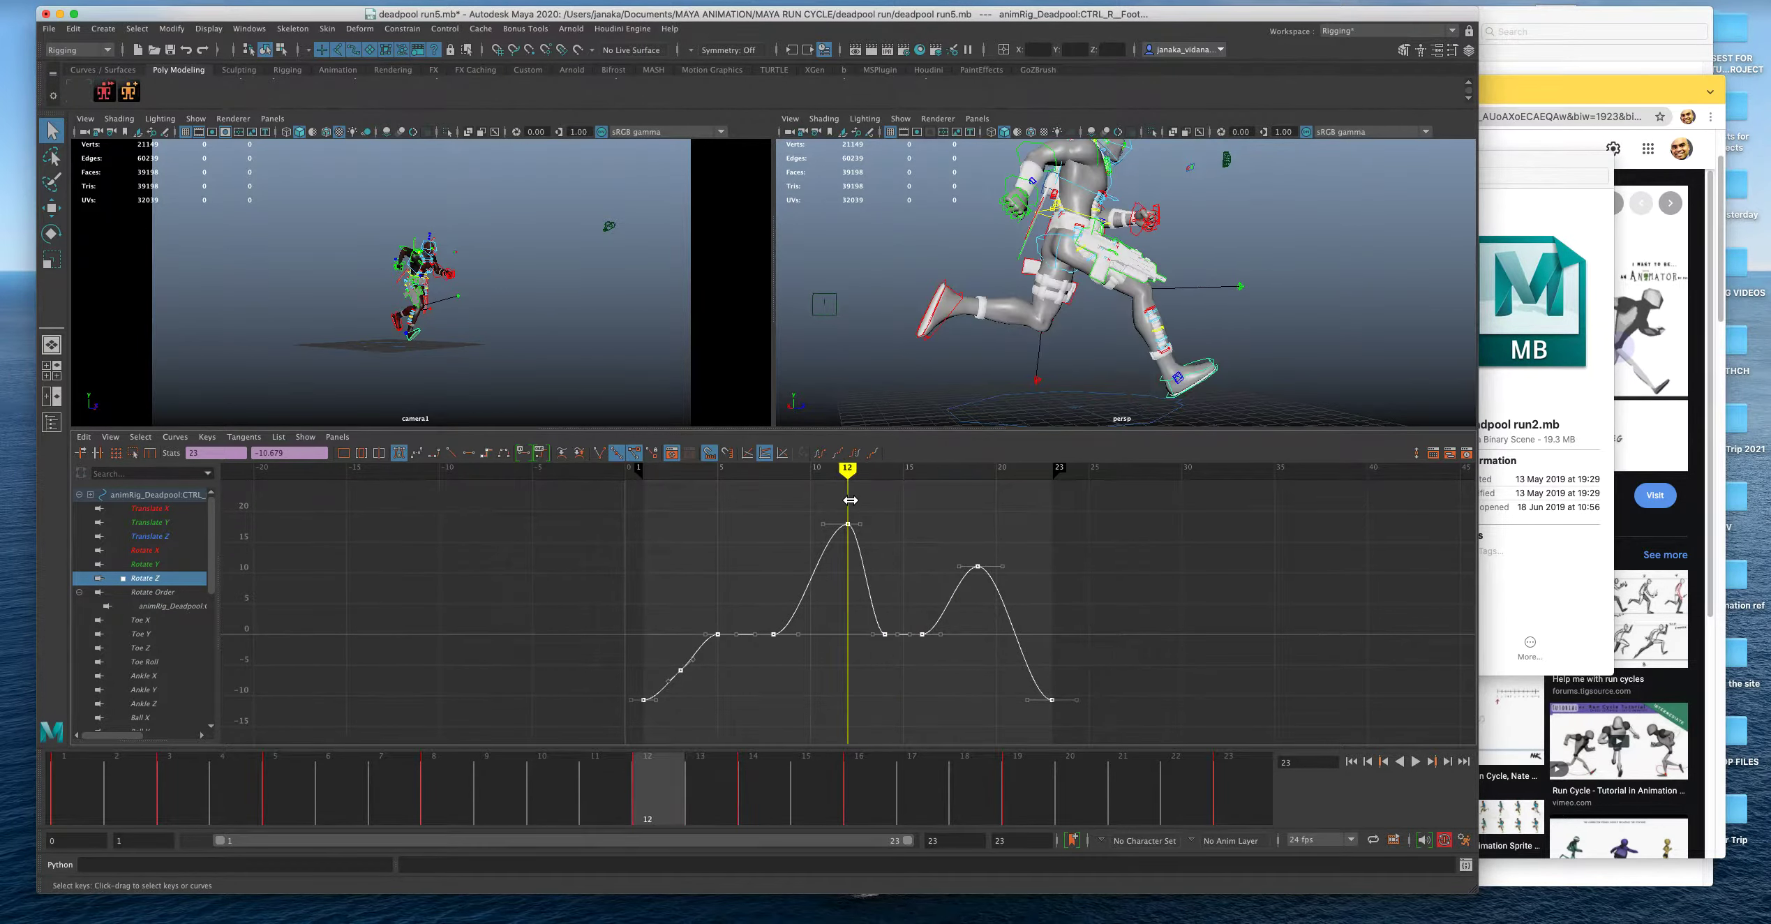
{"action": "scroll", "coordinate": [925, 399], "scroll_direction": "up", "scroll_amount": 5}
{"action": "scroll", "coordinate": [898, 358], "scroll_direction": "down", "scroll_amount": 4}
{"action": "scroll", "coordinate": [949, 362], "scroll_direction": "up", "scroll_amount": 2}
{"action": "middle_click_drag", "start_coordinate": [971, 352], "coordinate": [1070, 321], "text": "alt"}
{"action": "scroll", "coordinate": [1070, 321], "scroll_direction": "up", "scroll_amount": 3}
{"action": "left_click_drag", "start_coordinate": [1046, 304], "coordinate": [1059, 272], "text": "alt"}
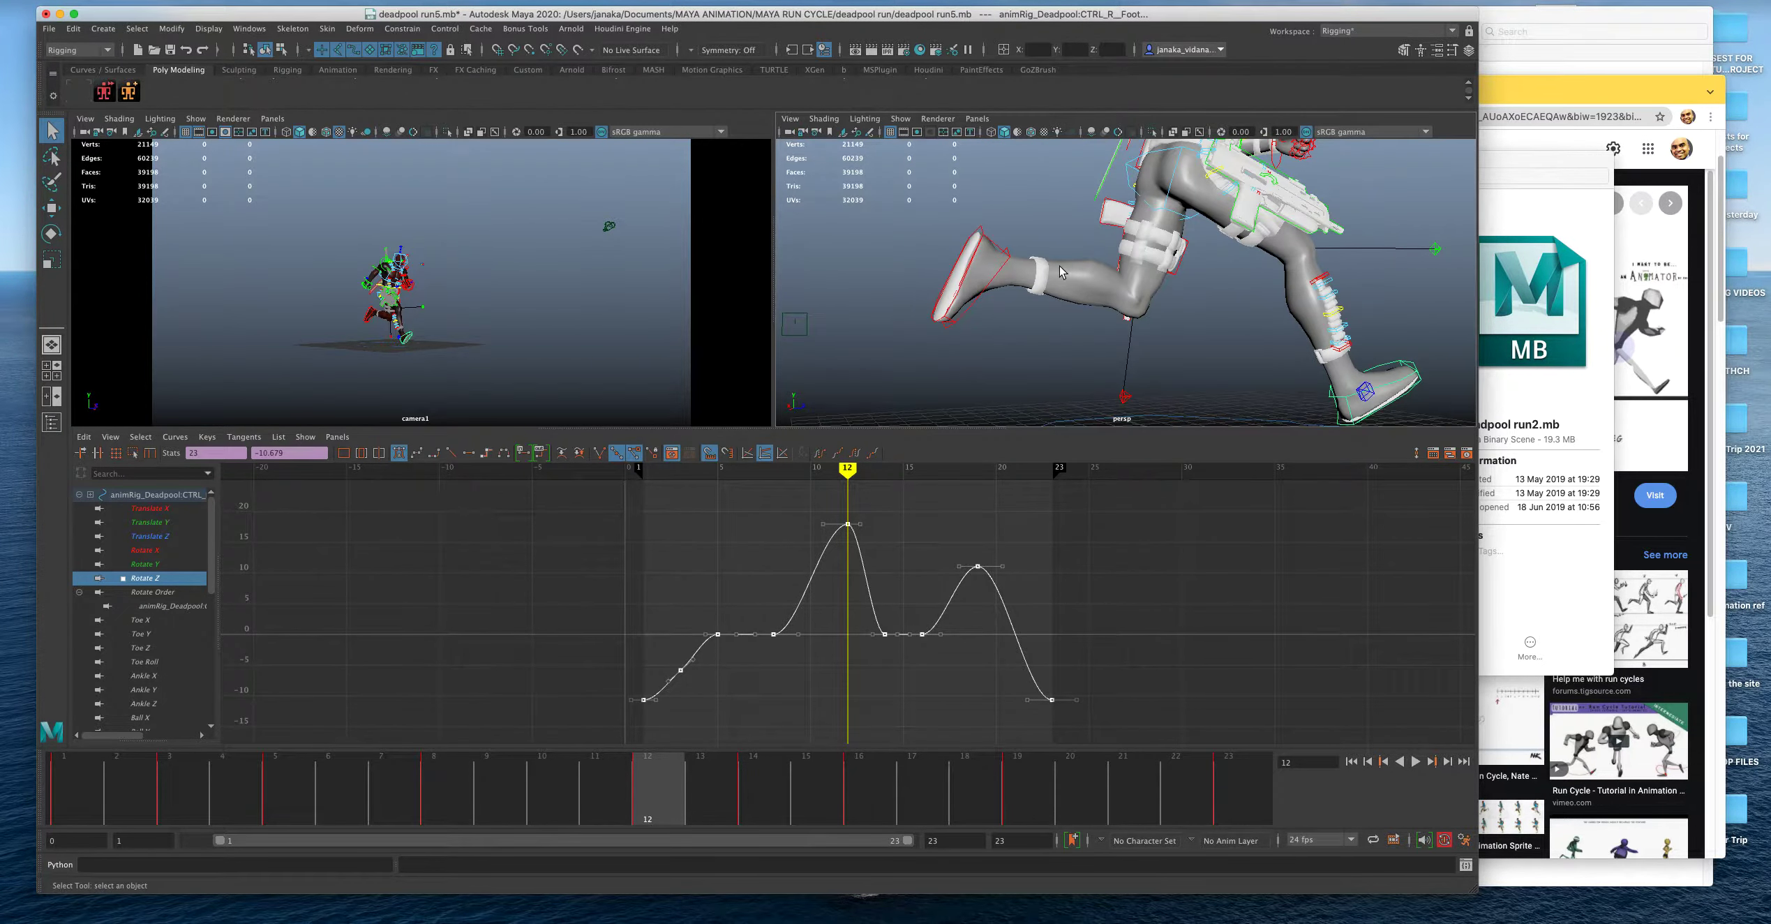
{"action": "left_click", "coordinate": [981, 239]}
{"action": "left_click_drag", "start_coordinate": [330, 503], "coordinate": [1406, 739]}
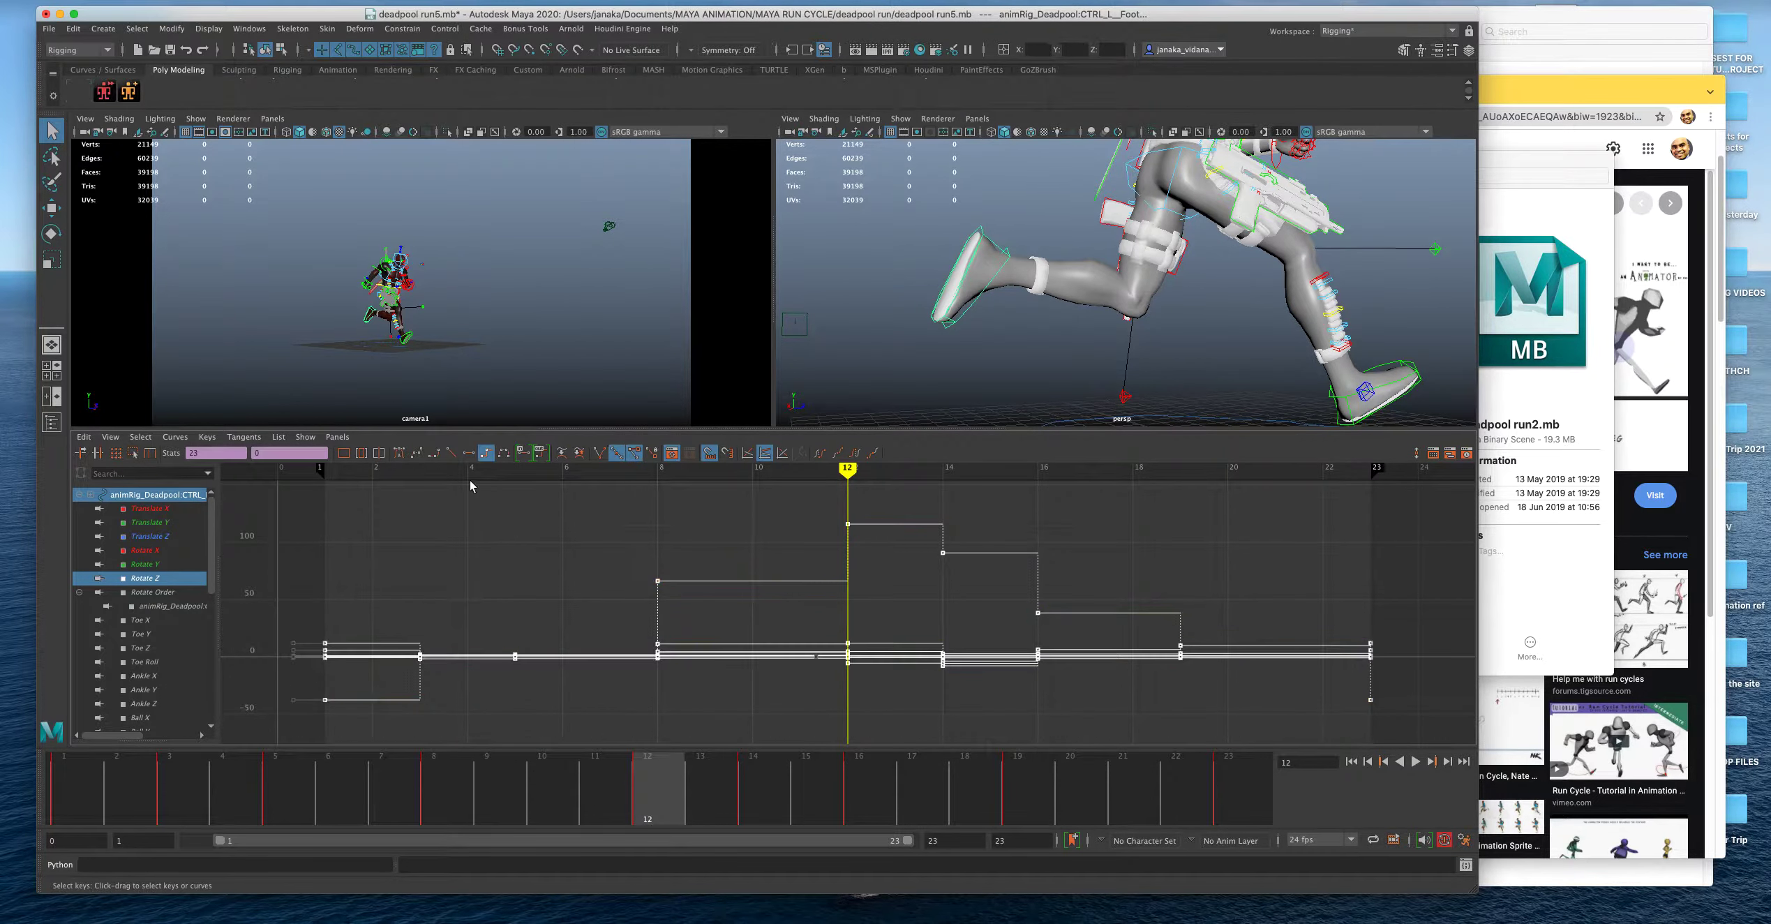
{"action": "left_click", "coordinate": [398, 452]}
Select the left and right foot controls together so both sets of animation curves are shown.
{"action": "scroll", "coordinate": [1019, 333], "scroll_direction": "down", "scroll_amount": 3}
{"action": "middle_click_drag", "start_coordinate": [1046, 307], "coordinate": [1019, 332], "text": "alt"}
{"action": "scroll", "coordinate": [1018, 331], "scroll_direction": "up", "scroll_amount": 3}
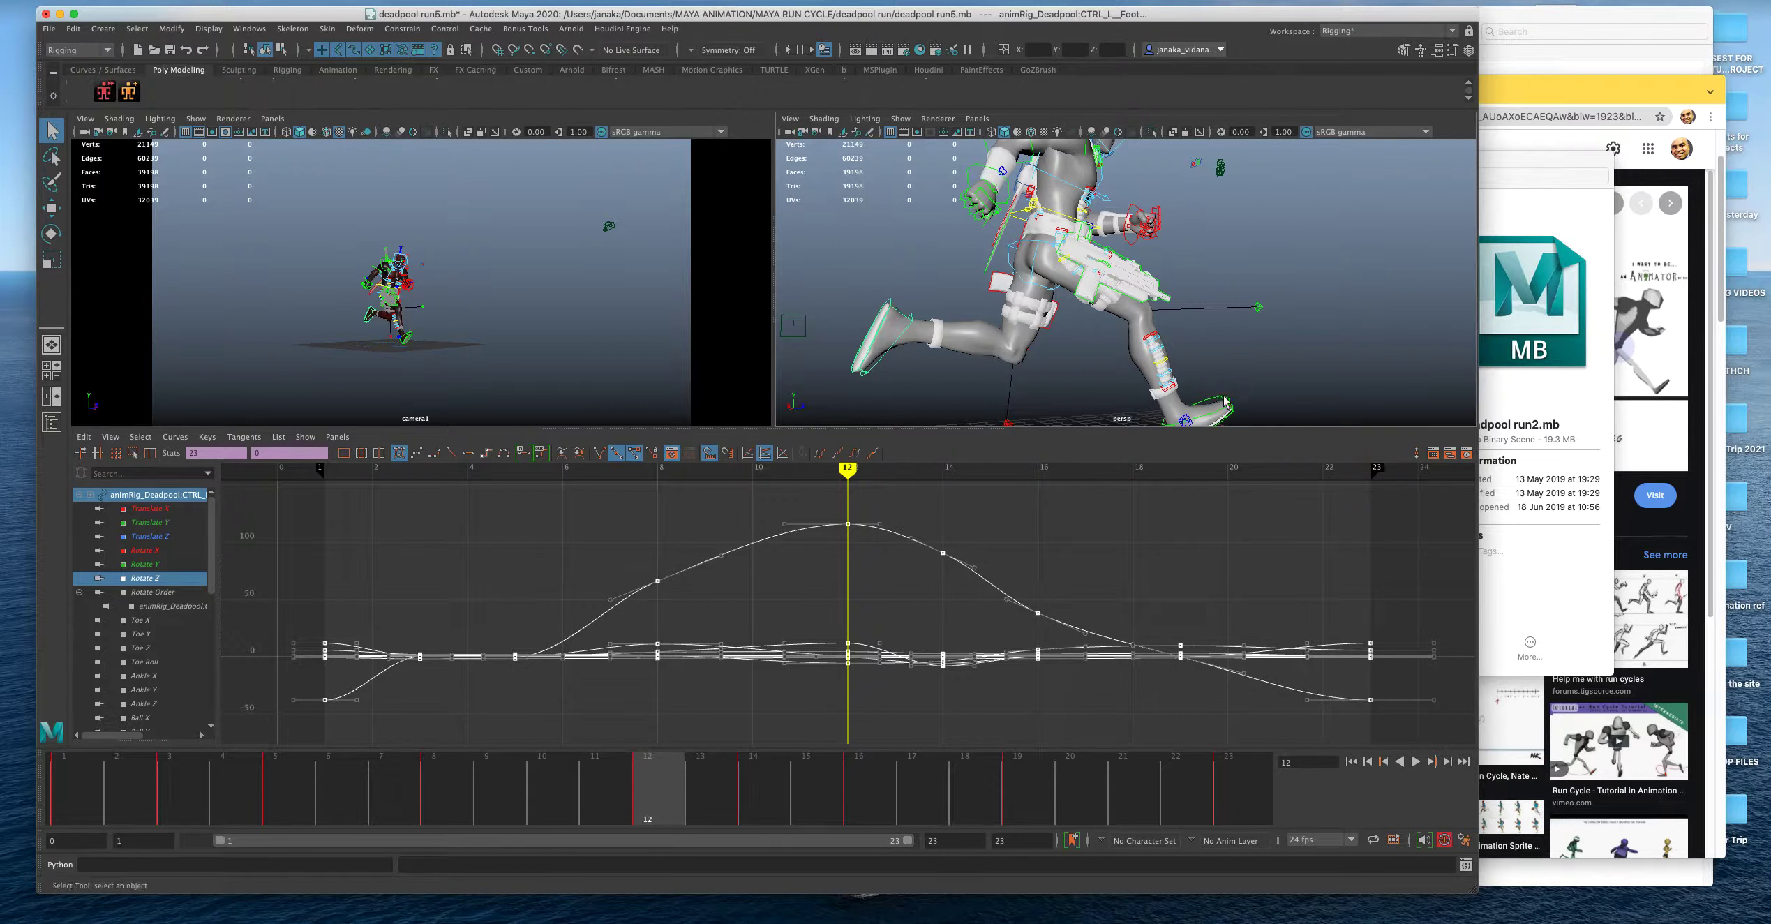
{"action": "key", "text": "f"}
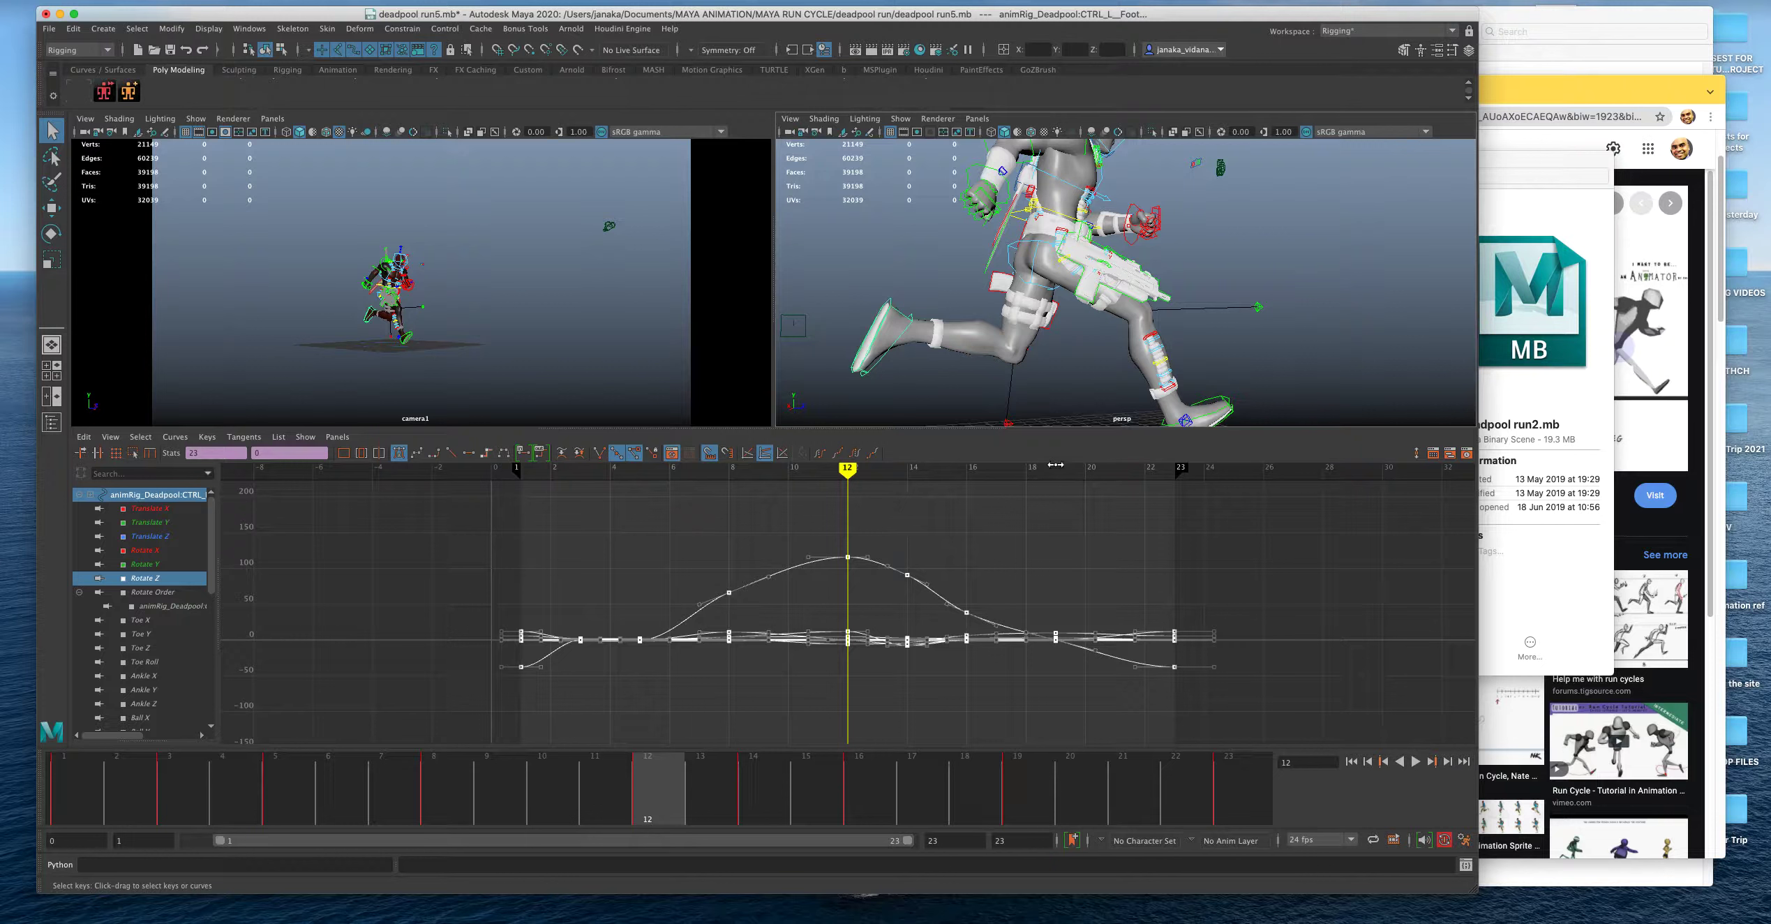
{"action": "scroll", "coordinate": [928, 370], "scroll_direction": "down", "scroll_amount": 2}
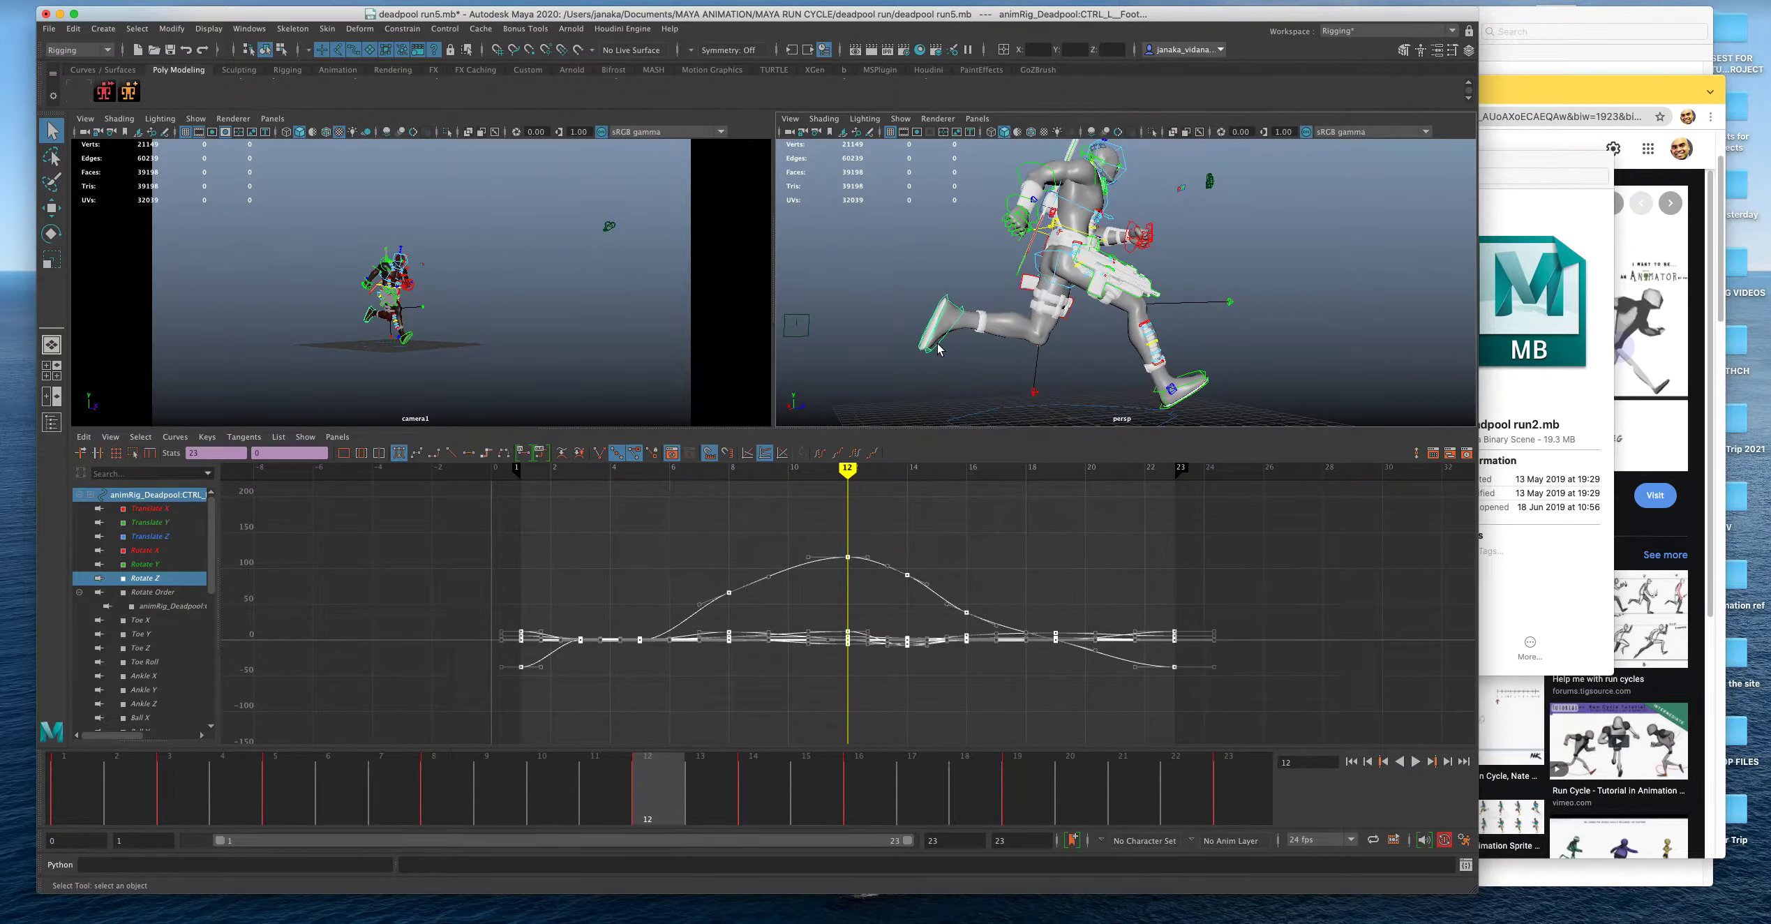
{"action": "left_click", "coordinate": [938, 349]}
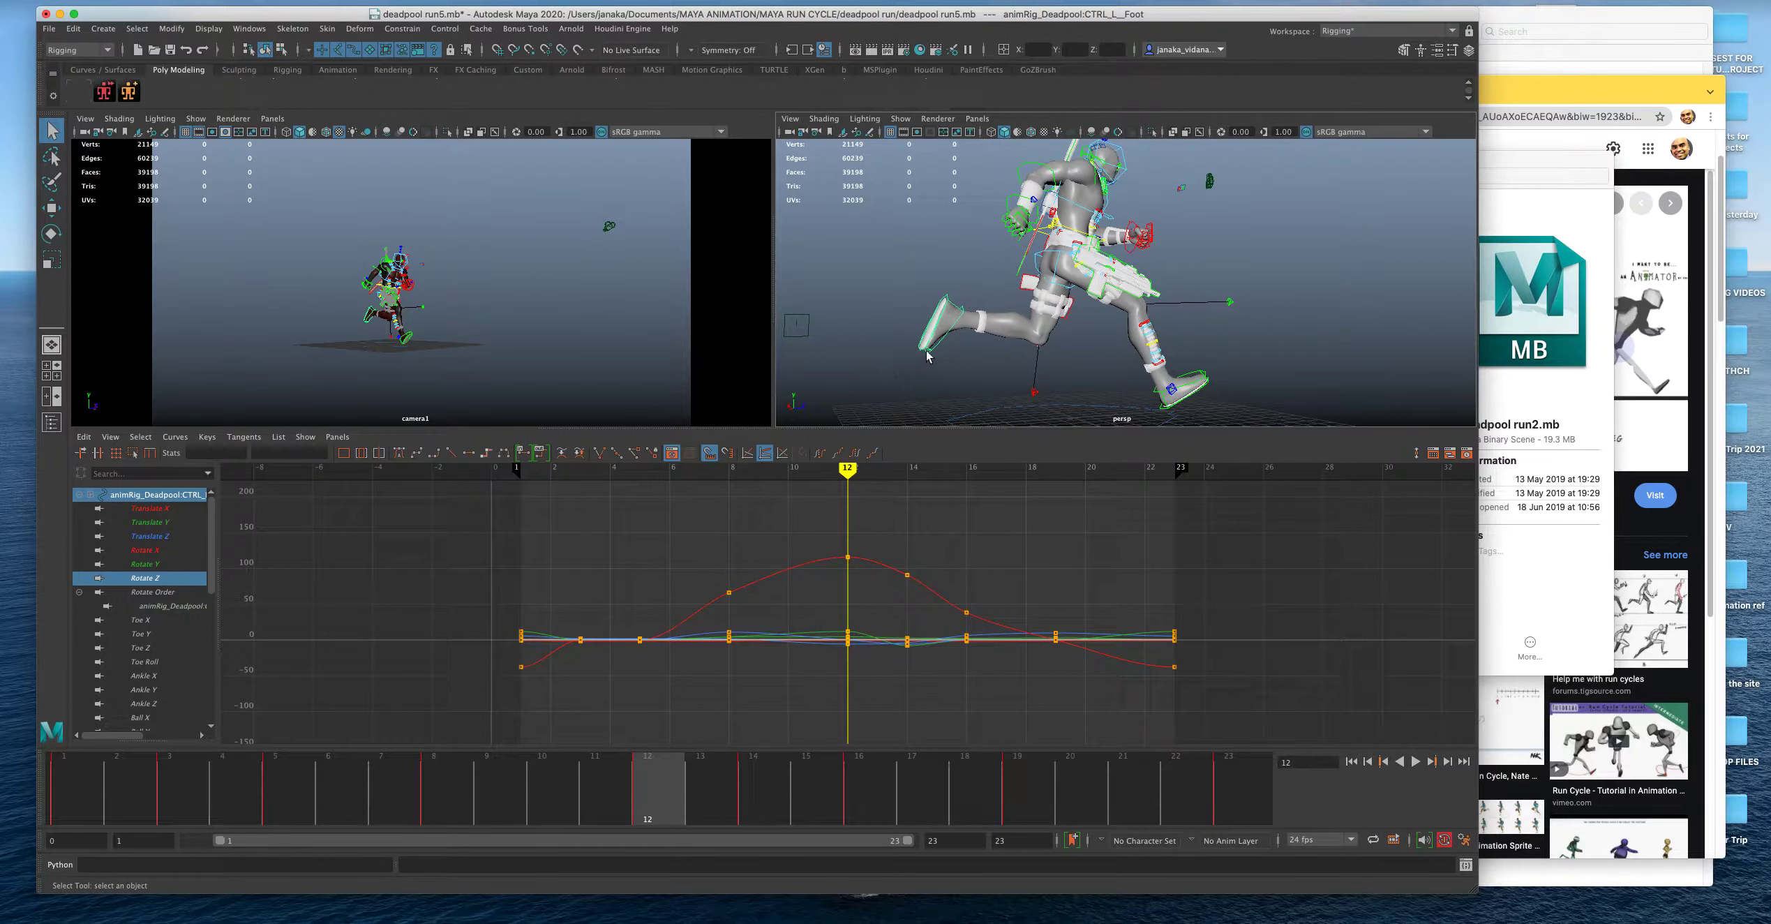
{"action": "left_click", "coordinate": [1206, 378], "text": "shift"}
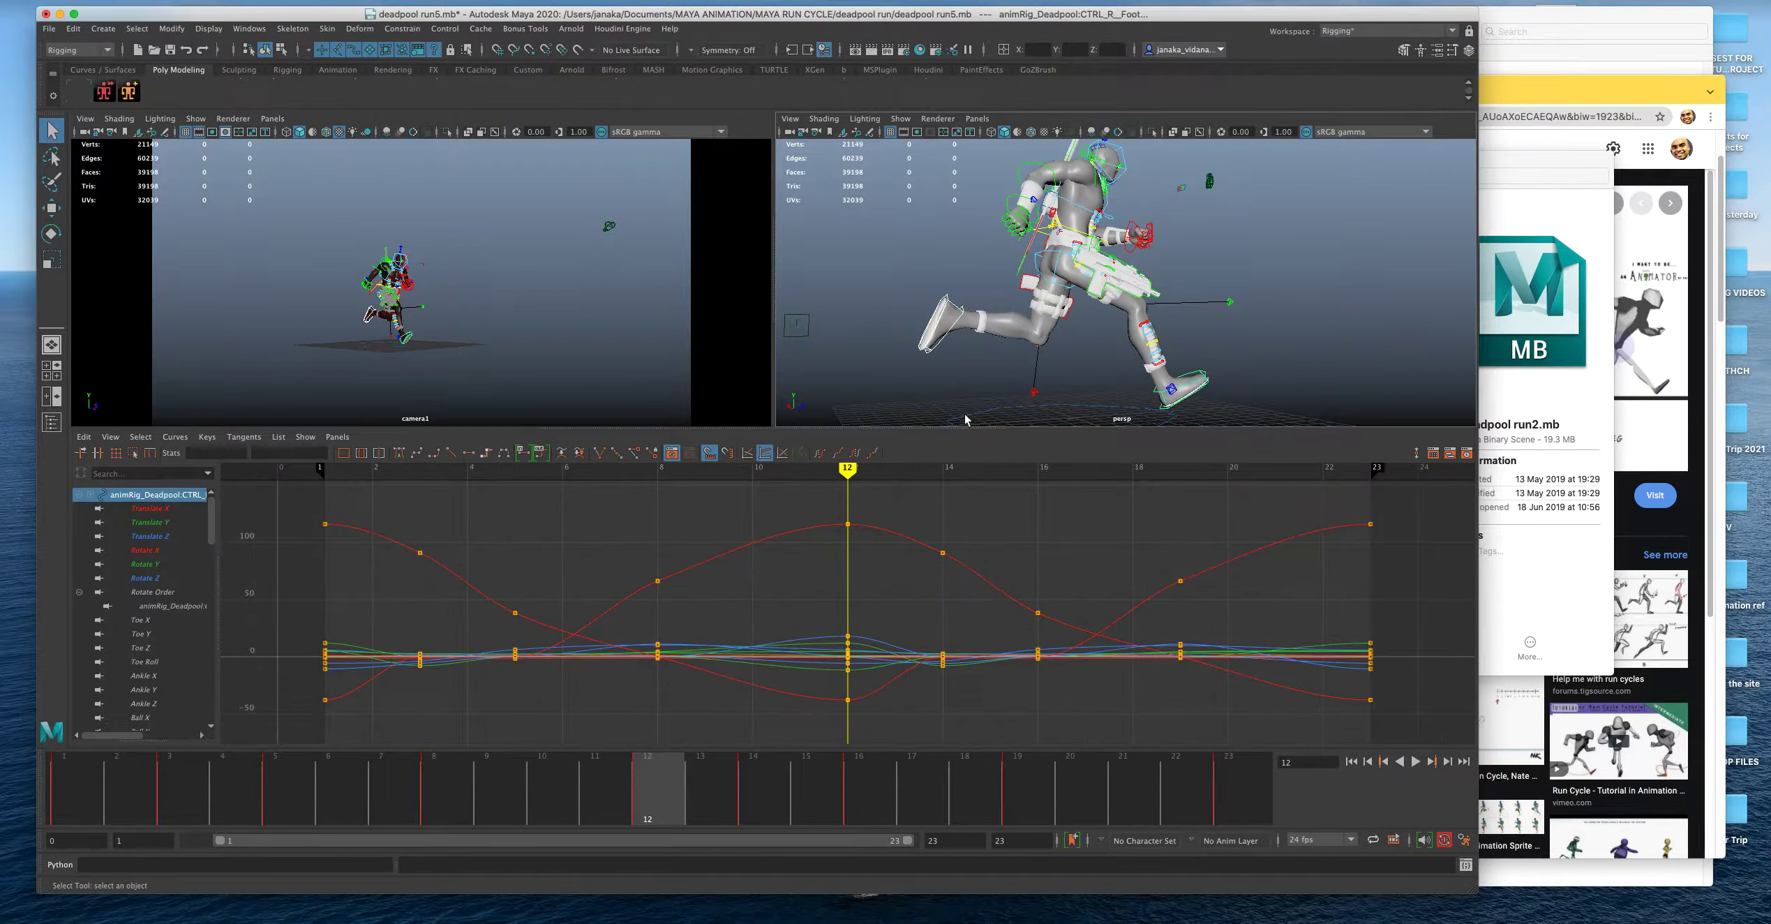
{"action": "scroll", "coordinate": [174, 636], "scroll_direction": "down", "scroll_amount": 10}
{"action": "scroll", "coordinate": [169, 631], "scroll_direction": "up", "scroll_amount": 10}
Compare the two foot controls' Translate X, Translate Y and Translate Z curves against each other.
{"action": "left_click", "coordinate": [138, 509]}
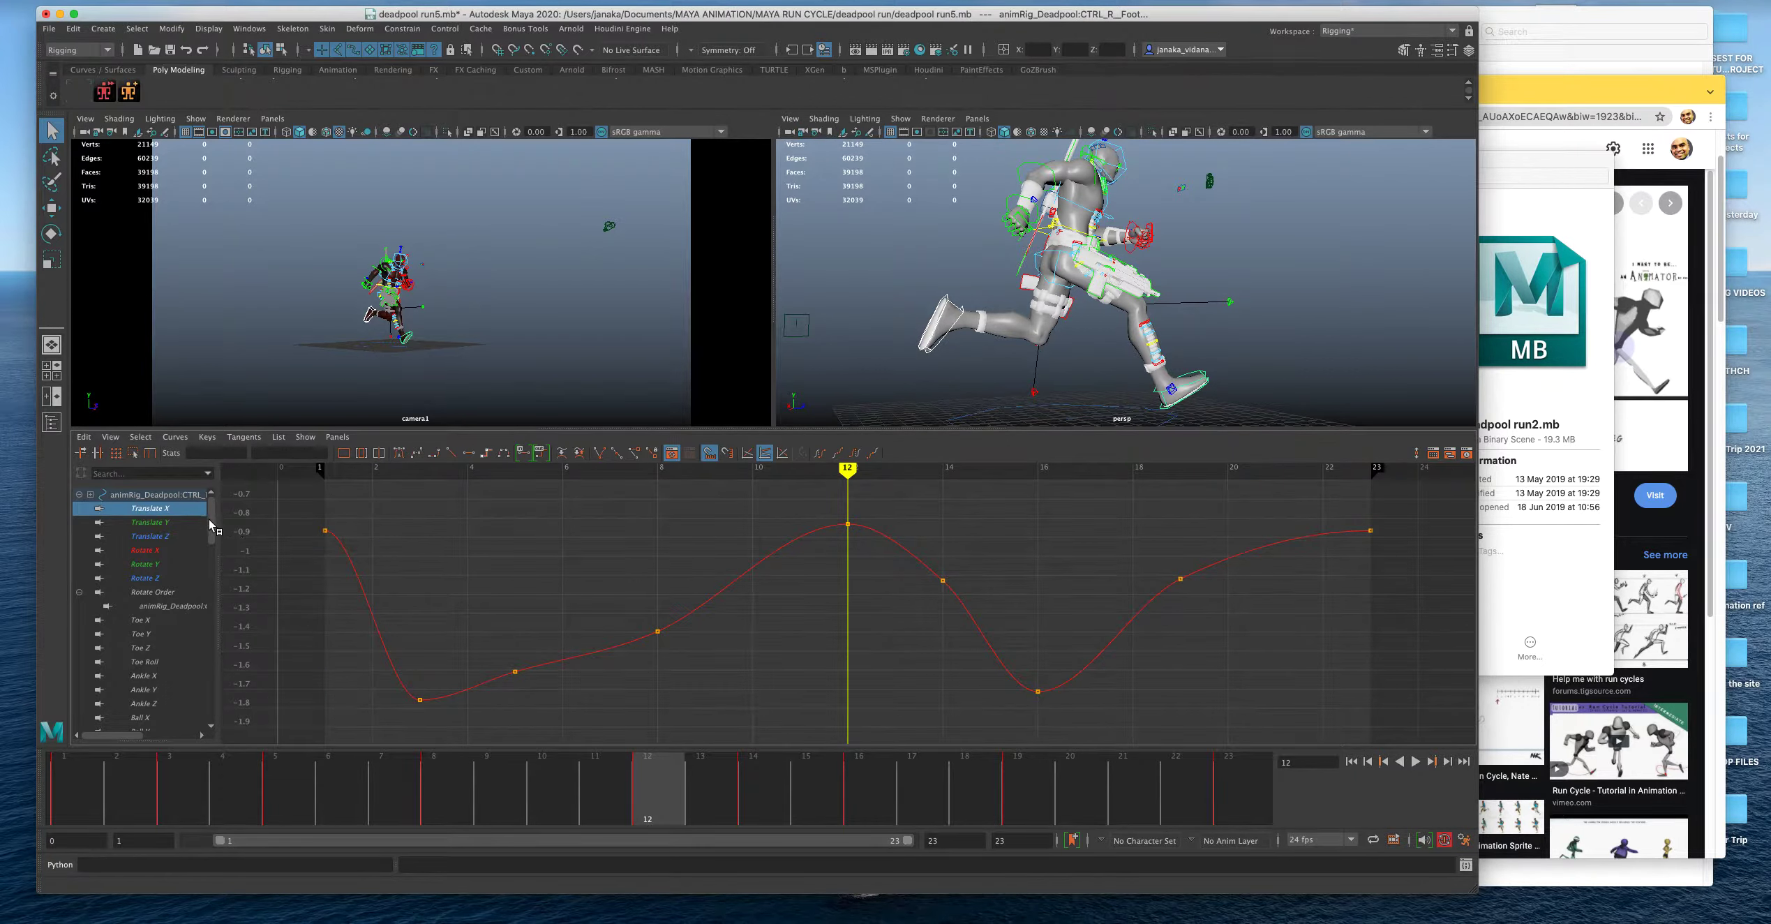
{"action": "scroll", "coordinate": [203, 568], "scroll_direction": "down", "scroll_amount": 6}
{"action": "scroll", "coordinate": [203, 568], "scroll_direction": "down", "scroll_amount": 4}
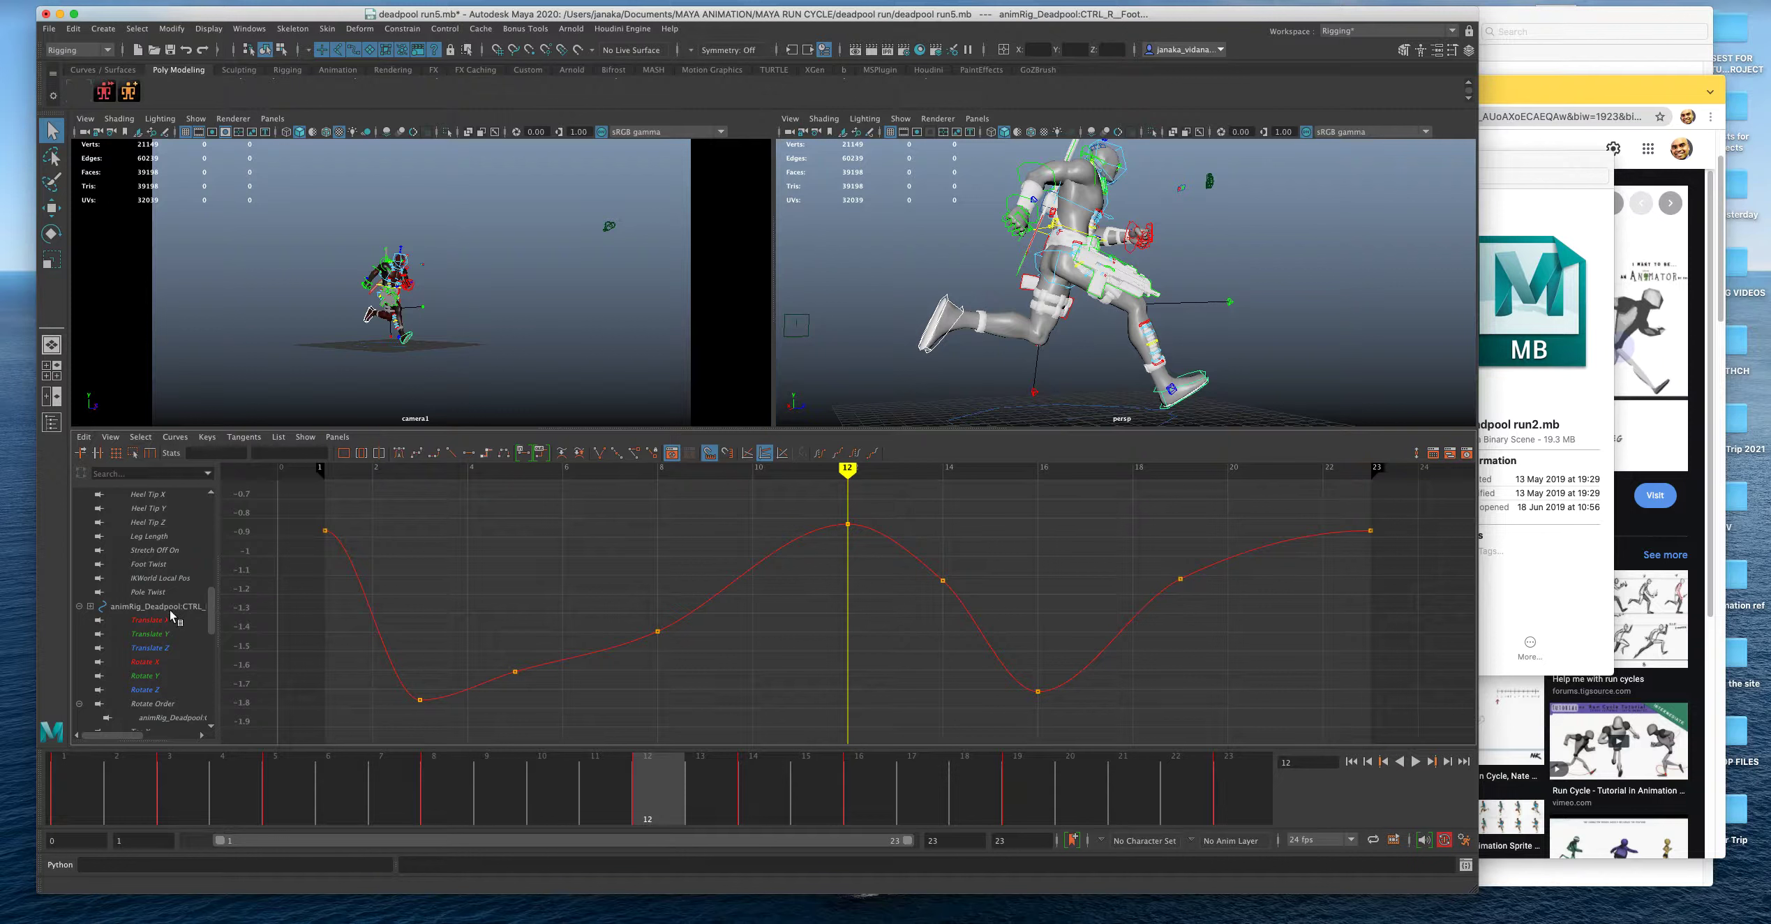
{"action": "left_click", "coordinate": [174, 621], "text": "ctrl"}
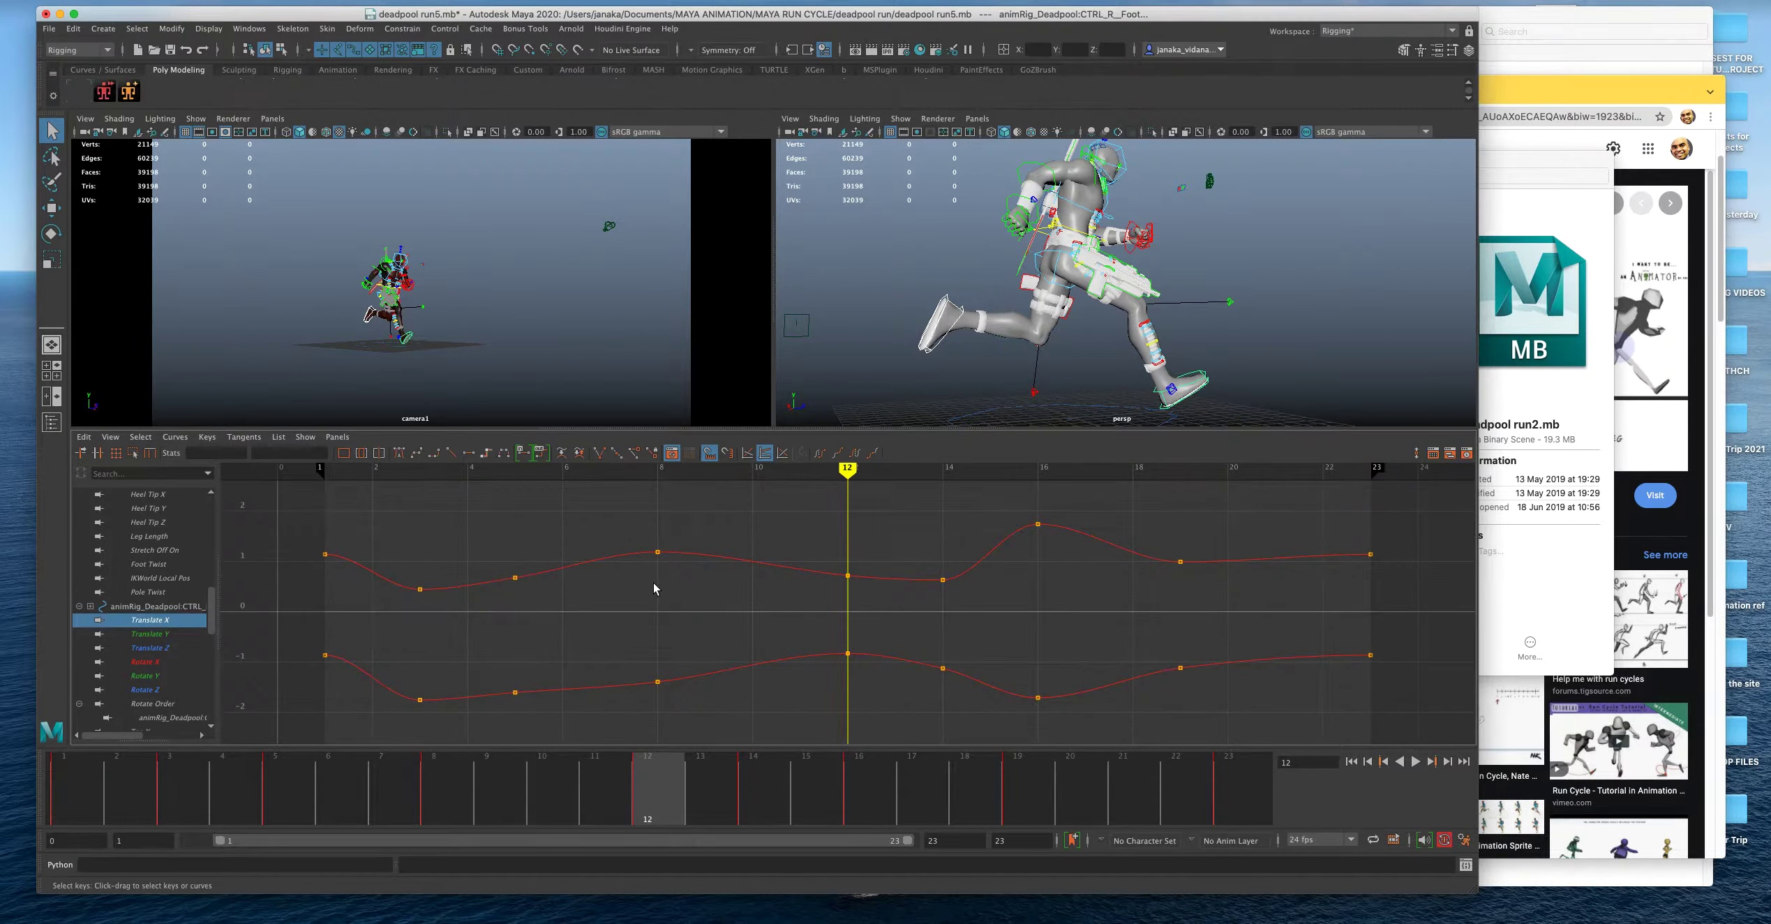
{"action": "left_click", "coordinate": [165, 635]}
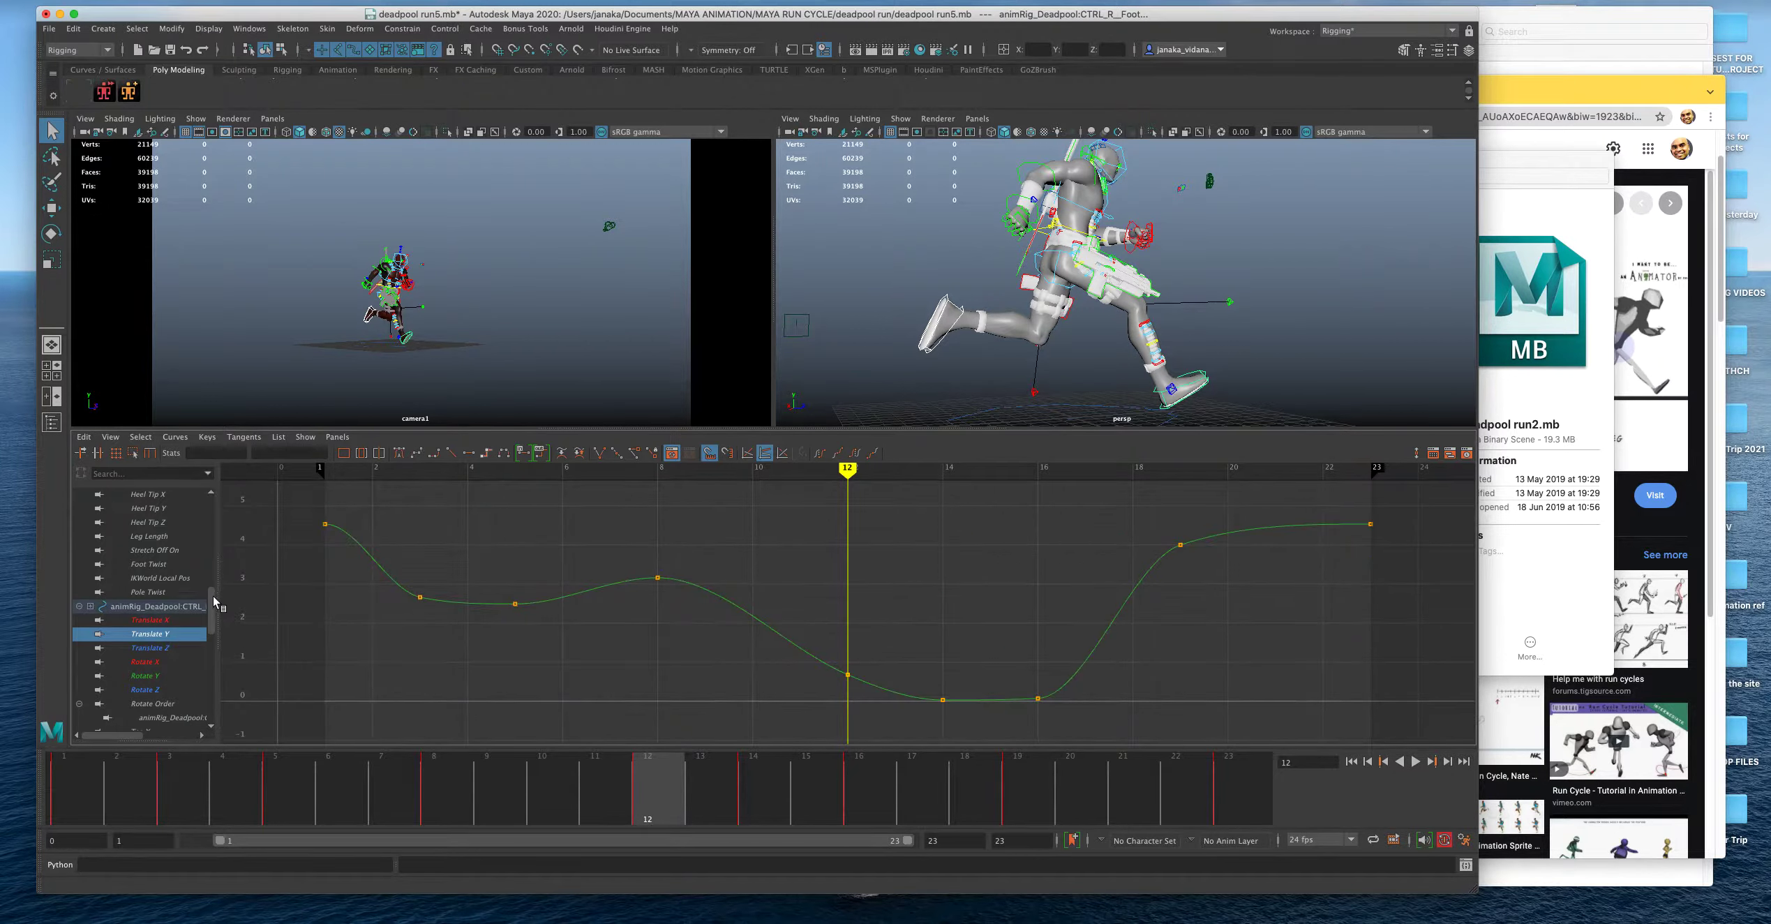
{"action": "scroll", "coordinate": [216, 565], "scroll_direction": "down", "scroll_amount": 5}
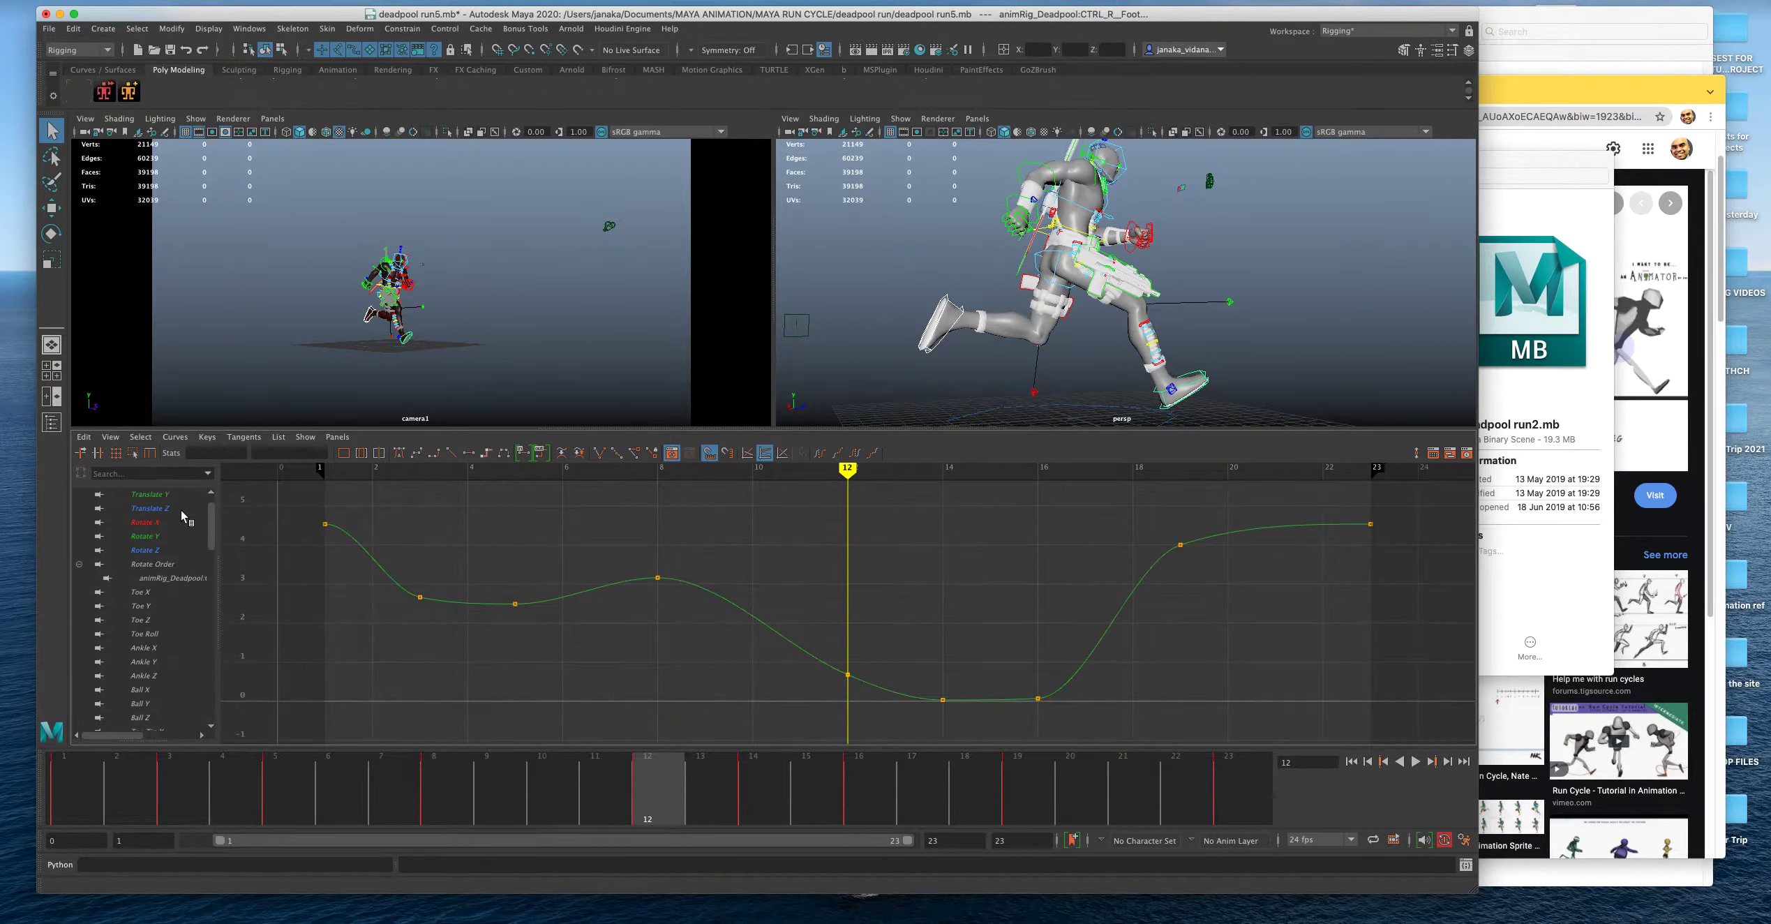
{"action": "left_click", "coordinate": [171, 496], "text": "super"}
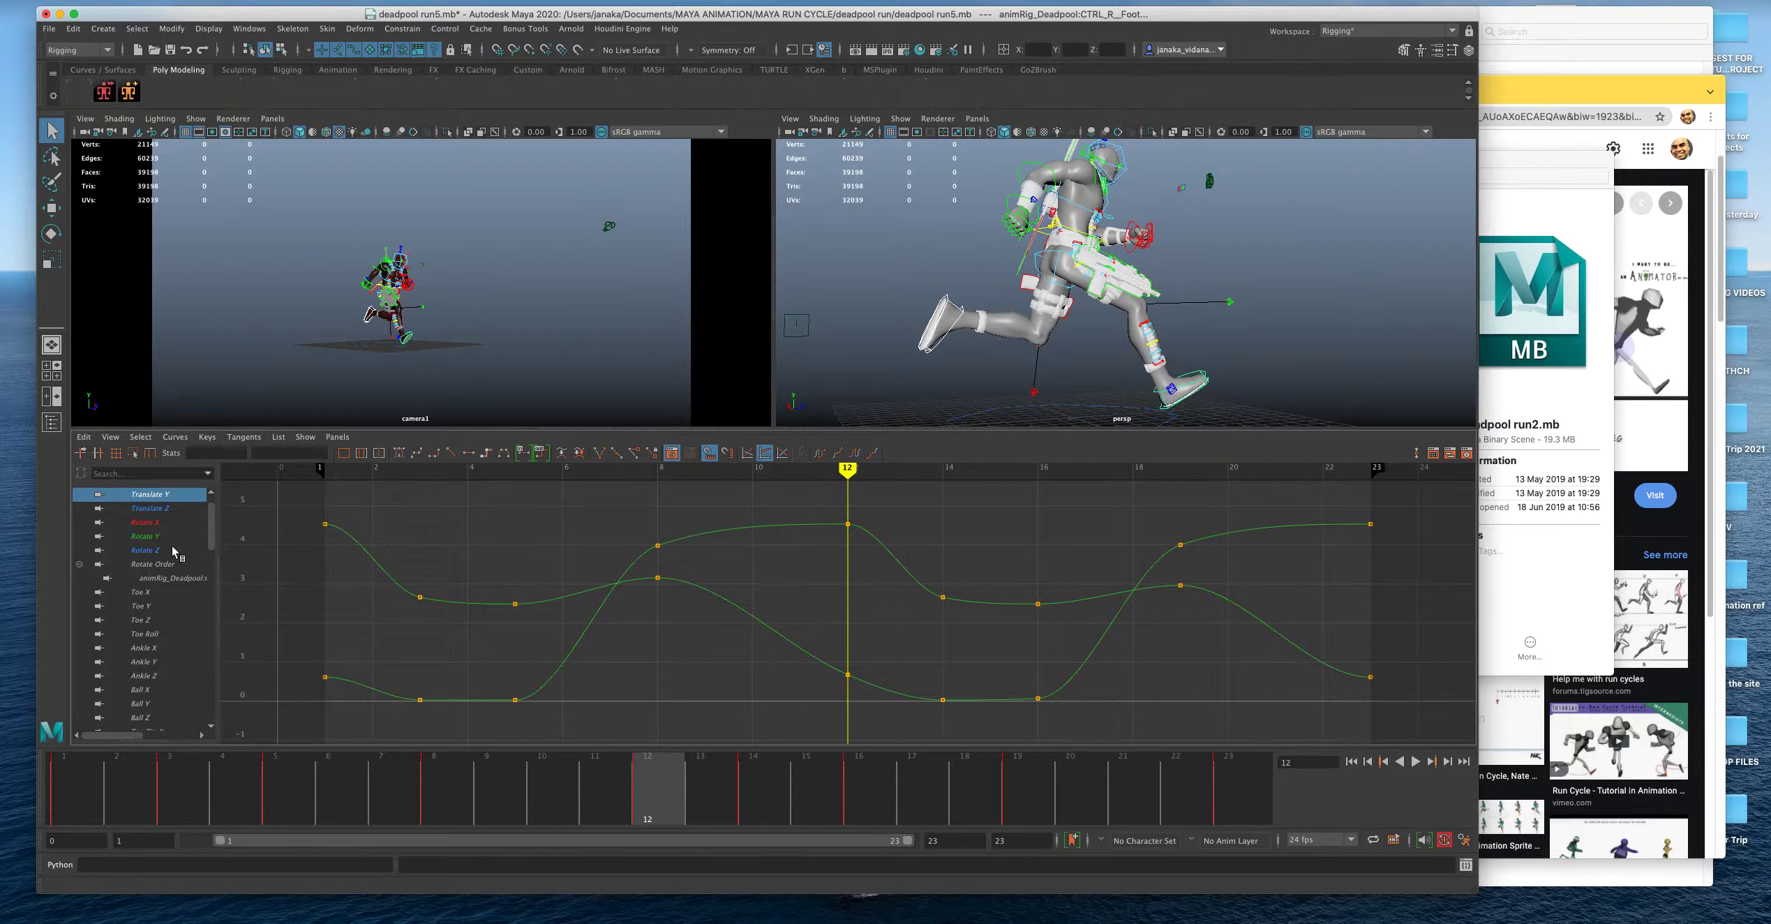
{"action": "left_click", "coordinate": [162, 509]}
{"action": "left_click_drag", "start_coordinate": [213, 524], "coordinate": [214, 613]}
{"action": "left_click", "coordinate": [172, 648], "text": "ctrl"}
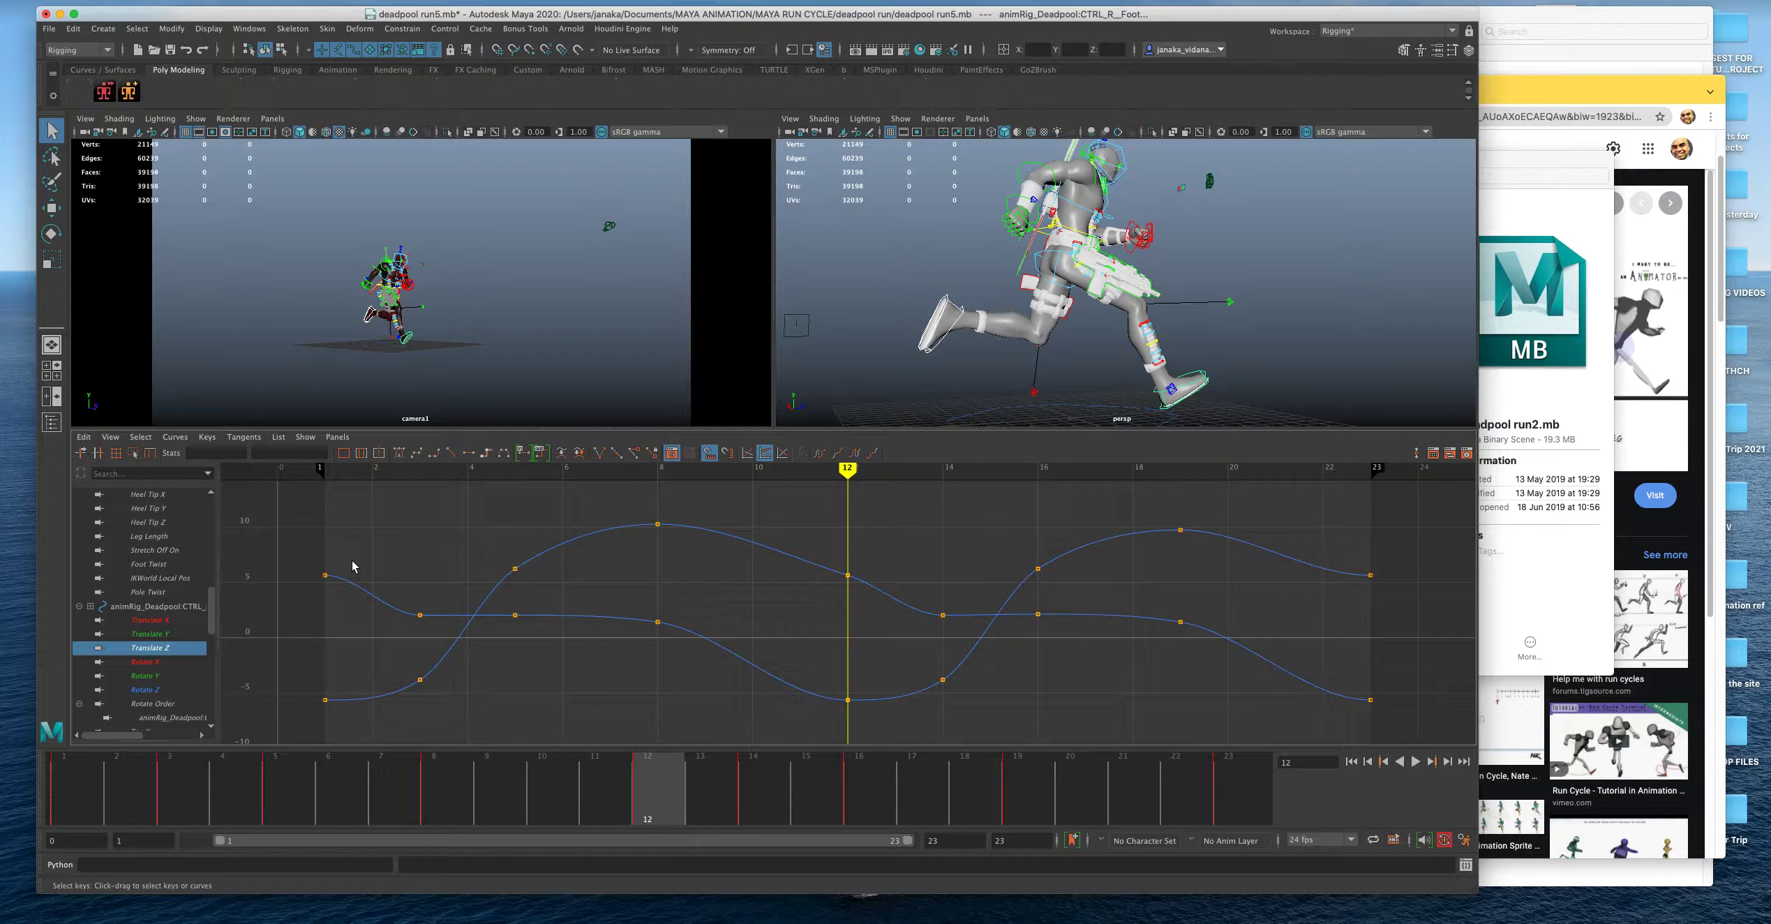
Examine the two foot controls' rotation curves, comparing Rotate X and Rotate Z between both feet.
{"action": "left_click", "coordinate": [157, 662]}
{"action": "left_click_drag", "start_coordinate": [211, 607], "coordinate": [210, 523]}
{"action": "scroll", "coordinate": [211, 530], "scroll_direction": "up", "scroll_amount": 1}
{"action": "left_click", "coordinate": [162, 535]}
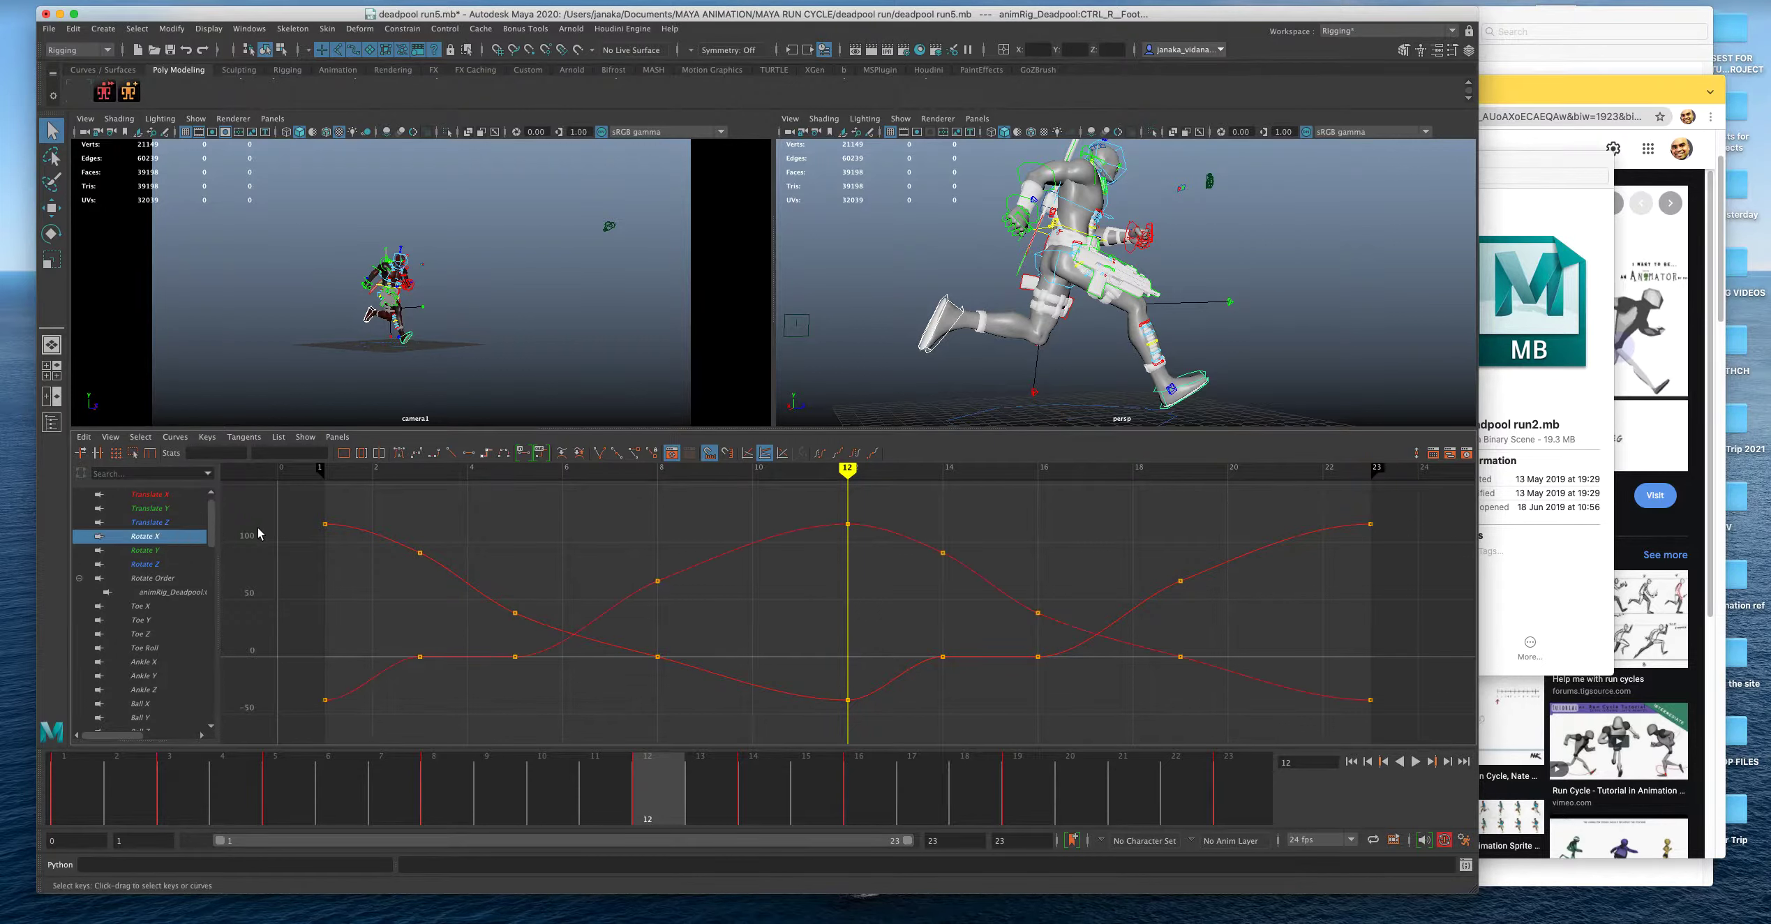
{"action": "left_click", "coordinate": [164, 551]}
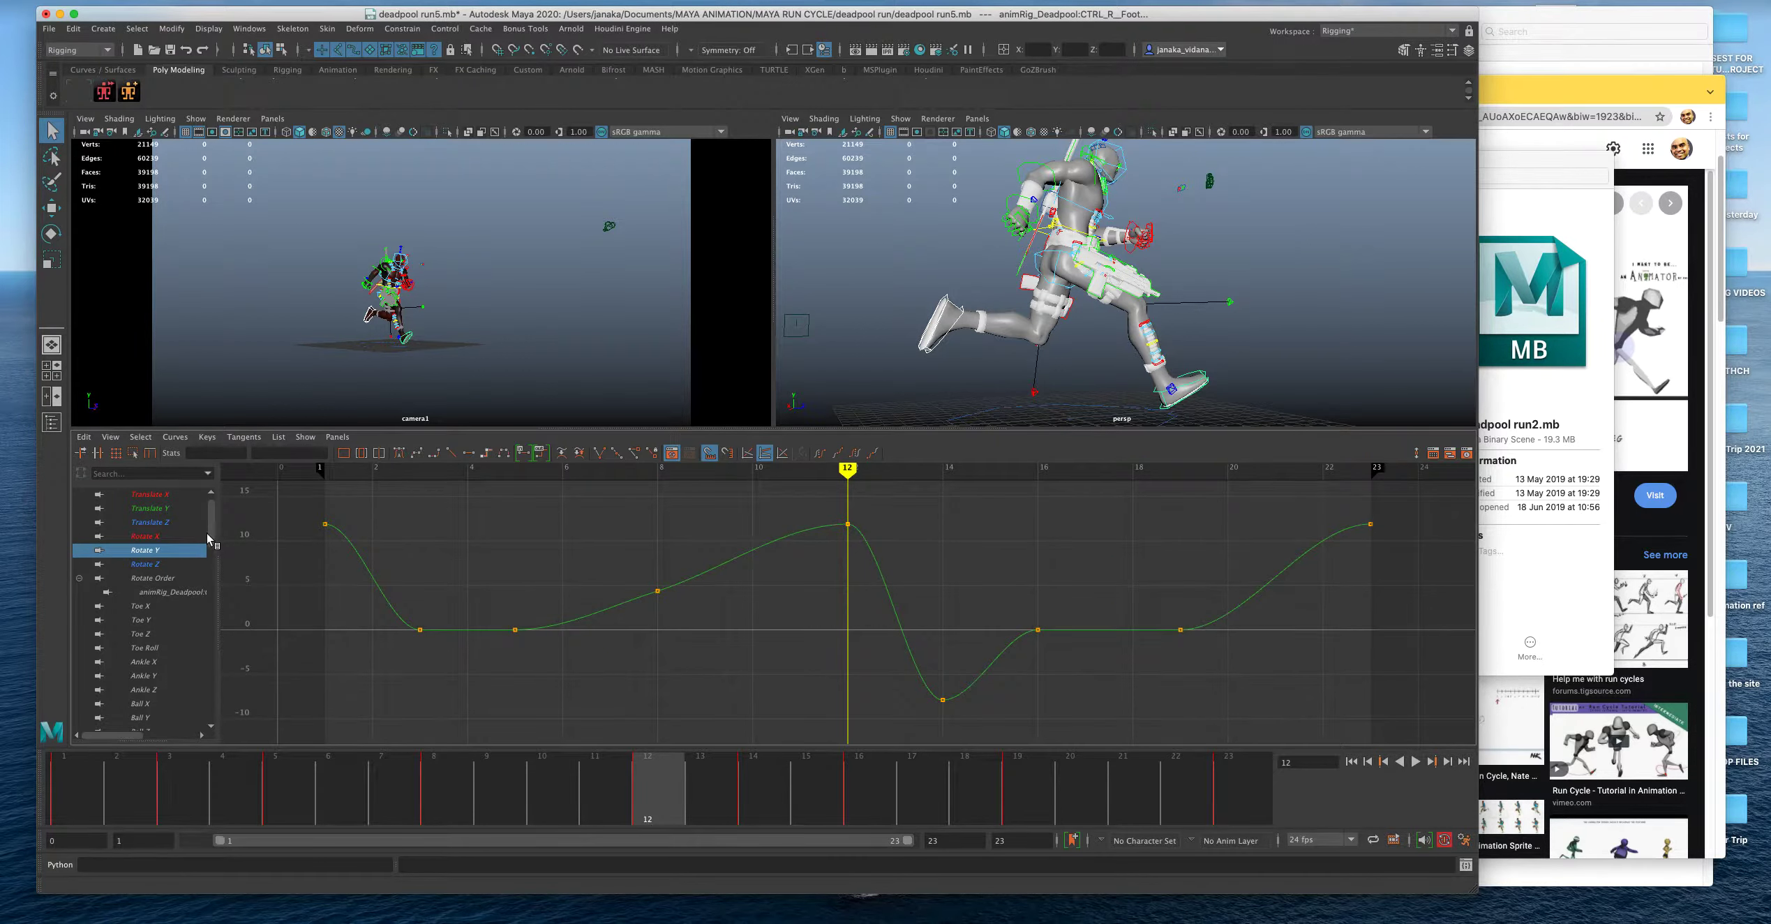
{"action": "left_click_drag", "start_coordinate": [212, 532], "coordinate": [211, 621]}
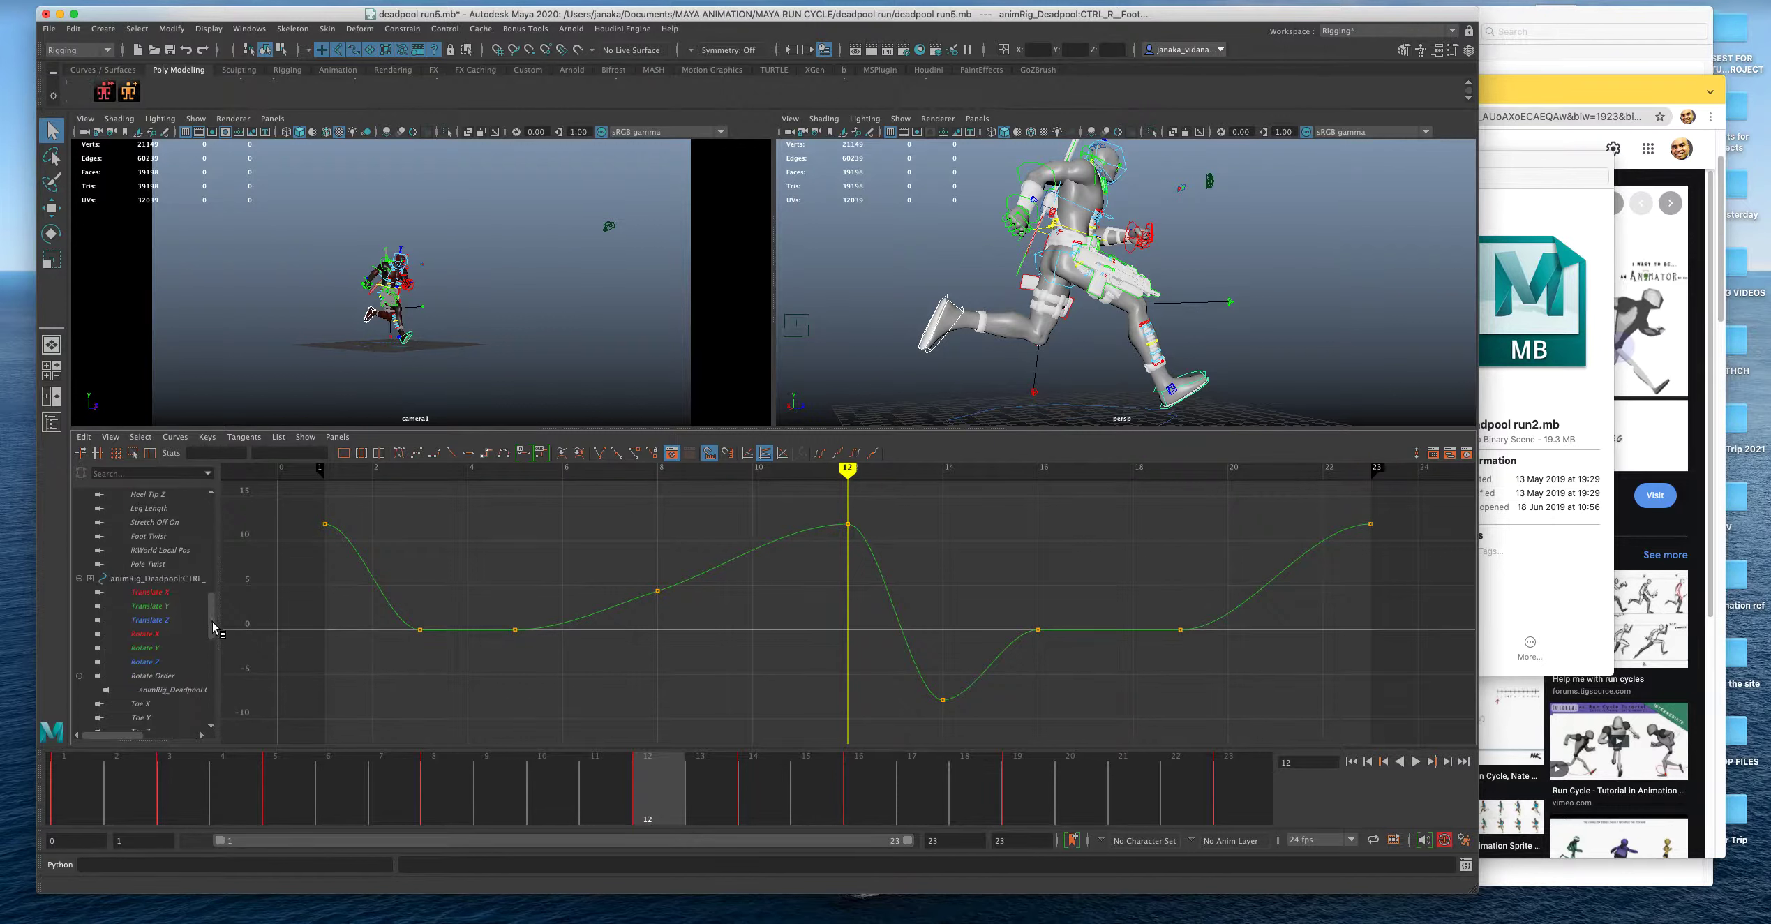
{"action": "left_click", "coordinate": [172, 604]}
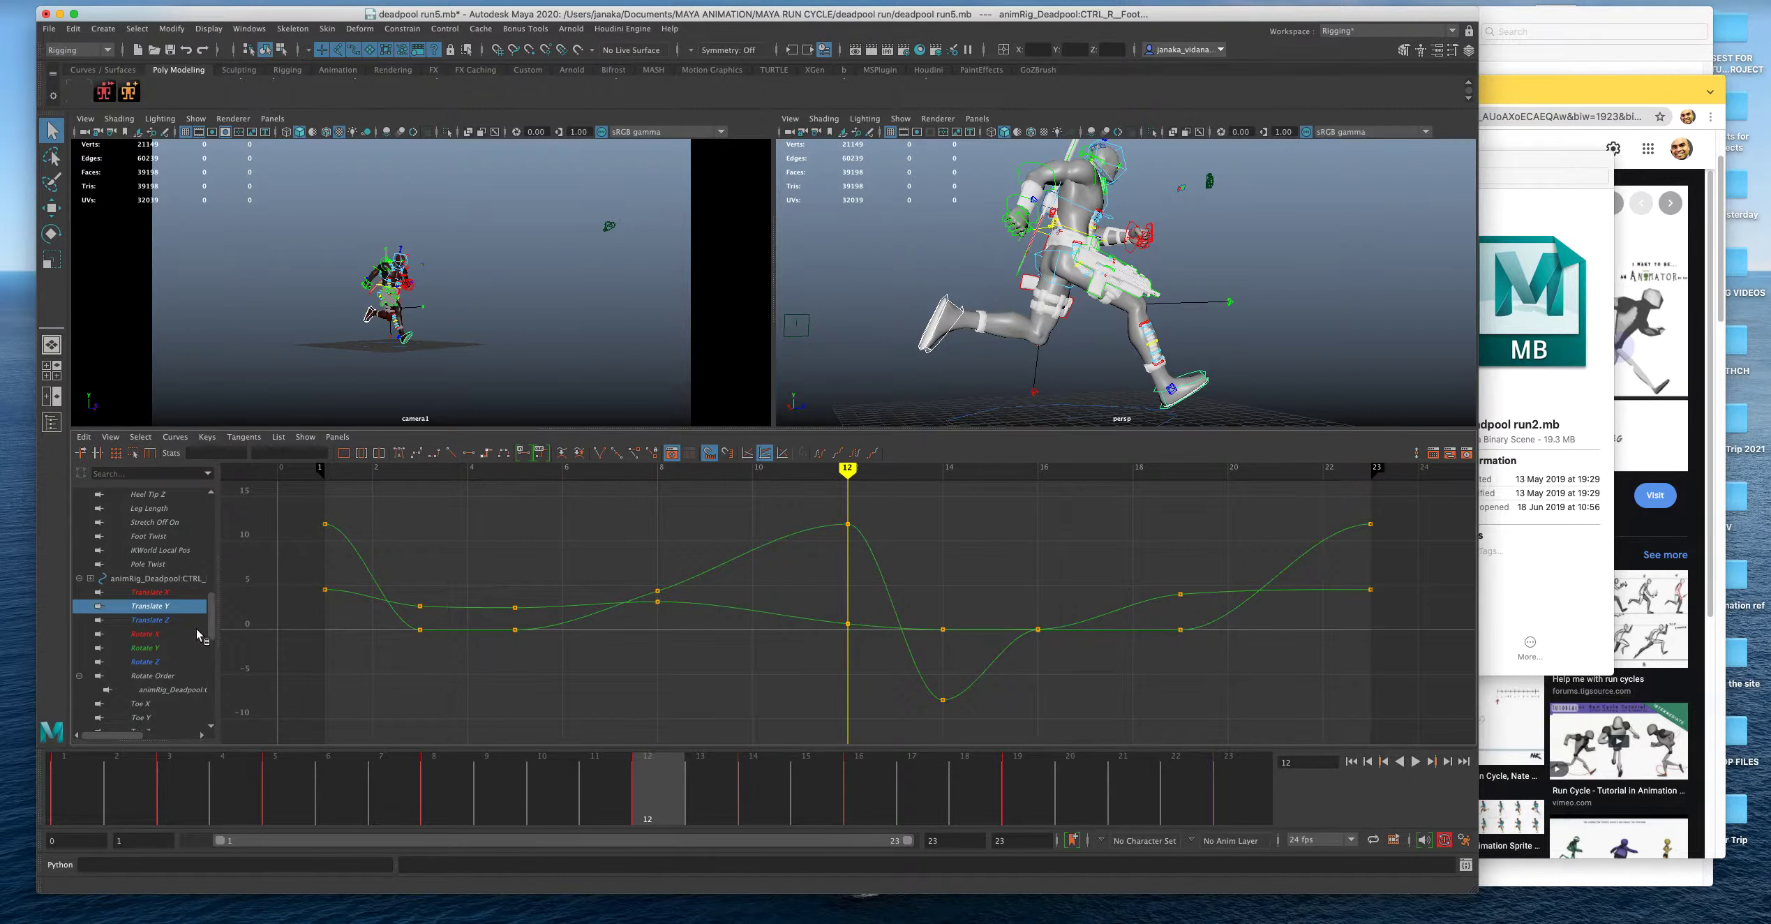
{"action": "left_click", "coordinate": [177, 635]}
{"action": "left_click", "coordinate": [174, 661]}
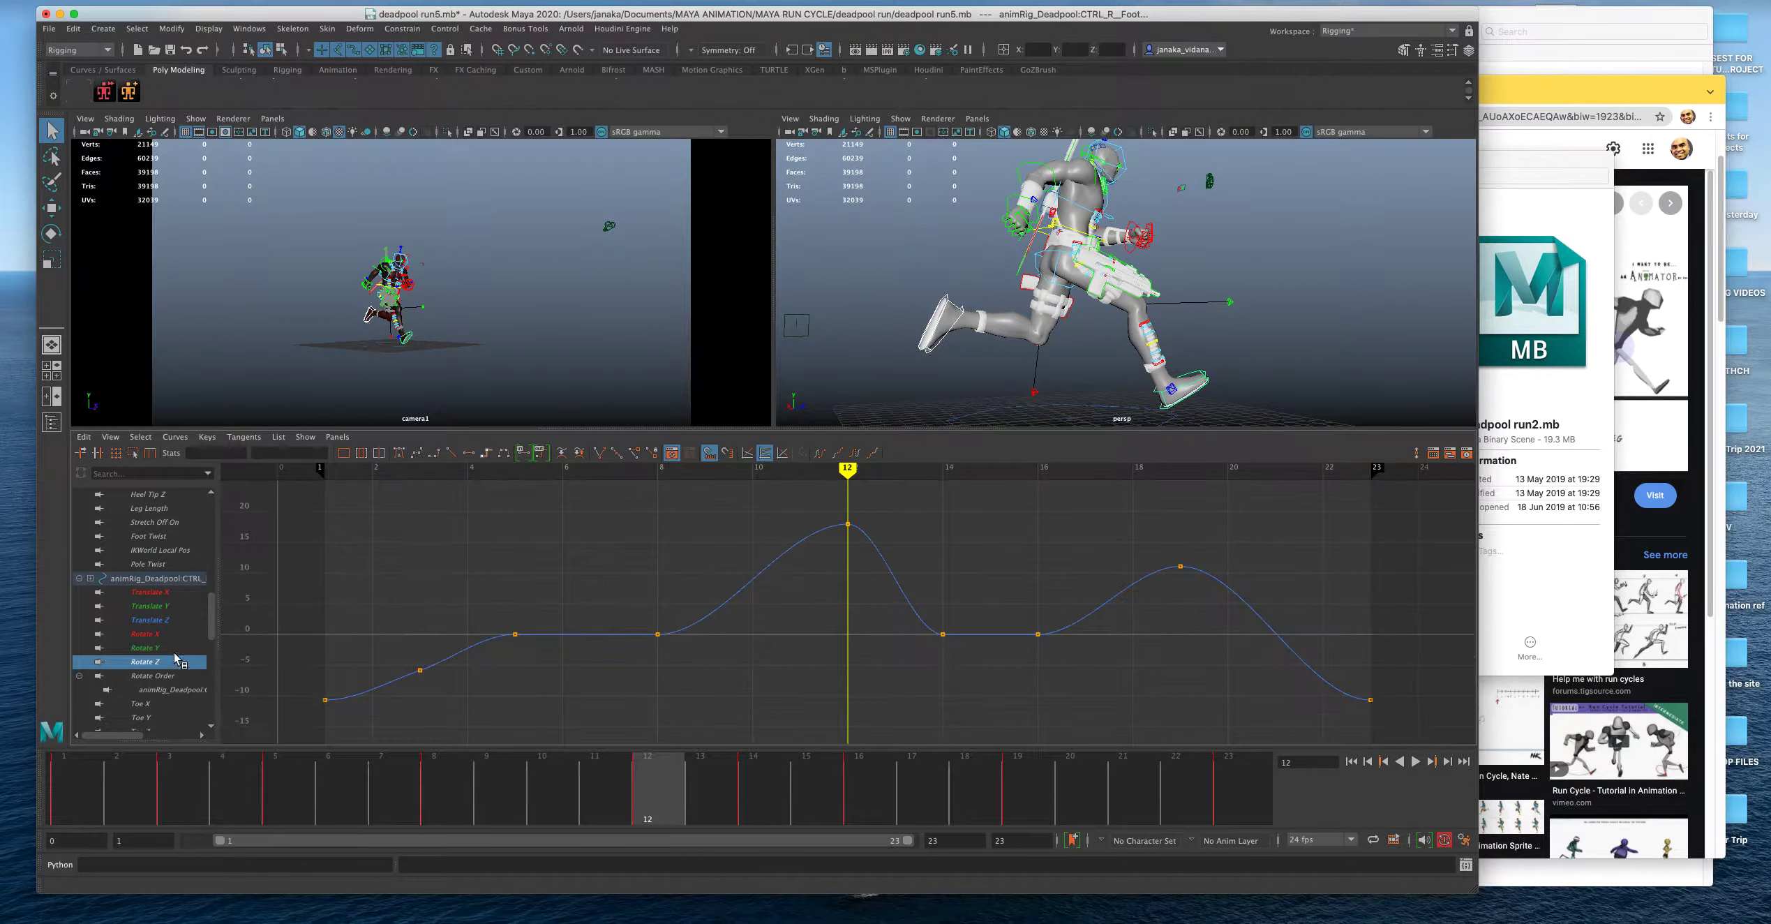
{"action": "scroll", "coordinate": [207, 600], "scroll_direction": "down", "scroll_amount": 3}
{"action": "left_click", "coordinate": [170, 551]}
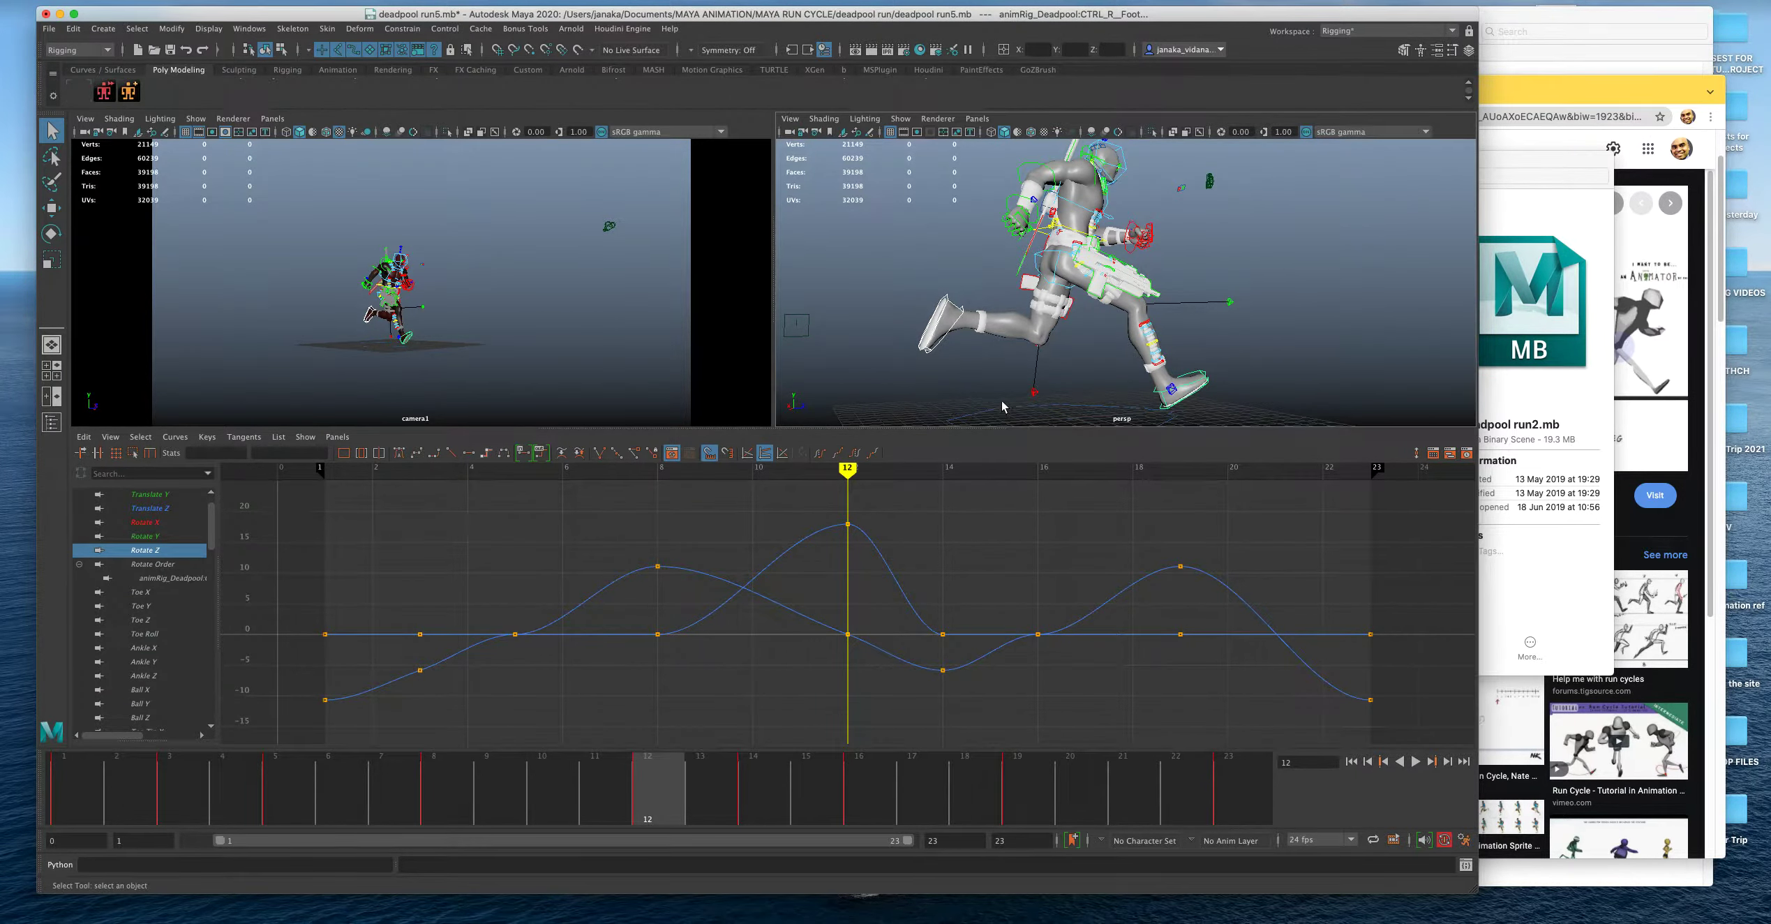
Select the hips control and apply auto tangents to all of its animation keys.
{"action": "key", "text": "space"}
{"action": "left_click_drag", "start_coordinate": [1232, 251], "coordinate": [974, 492], "text": "alt"}
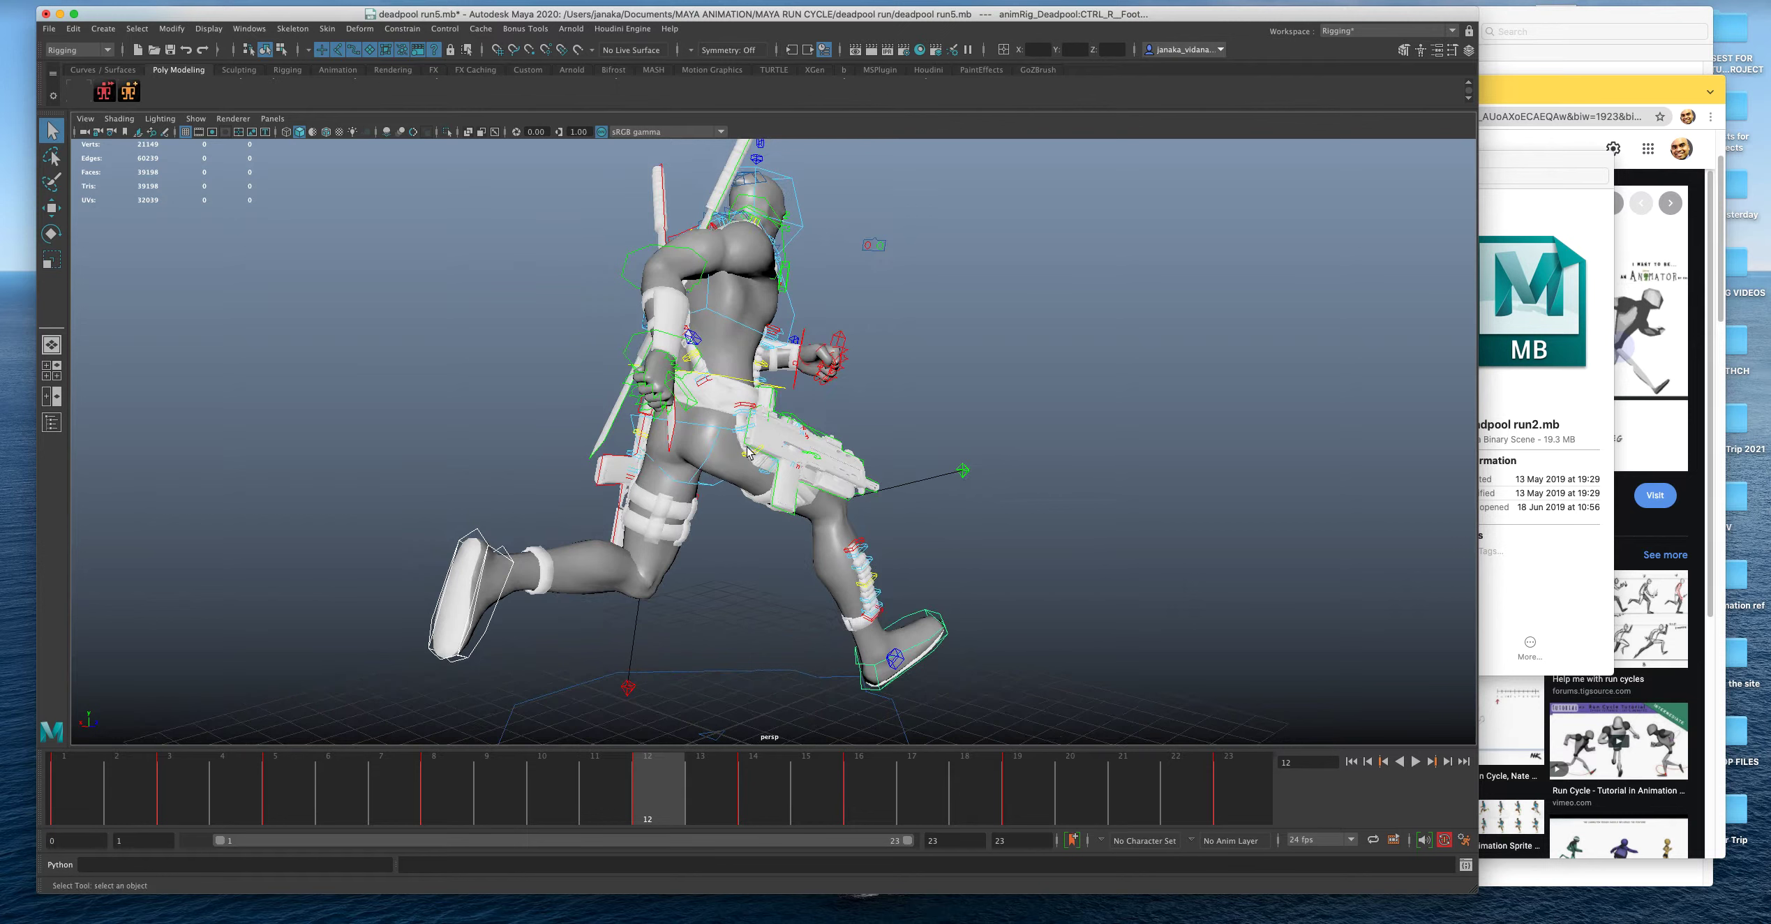
{"action": "left_click", "coordinate": [584, 595]}
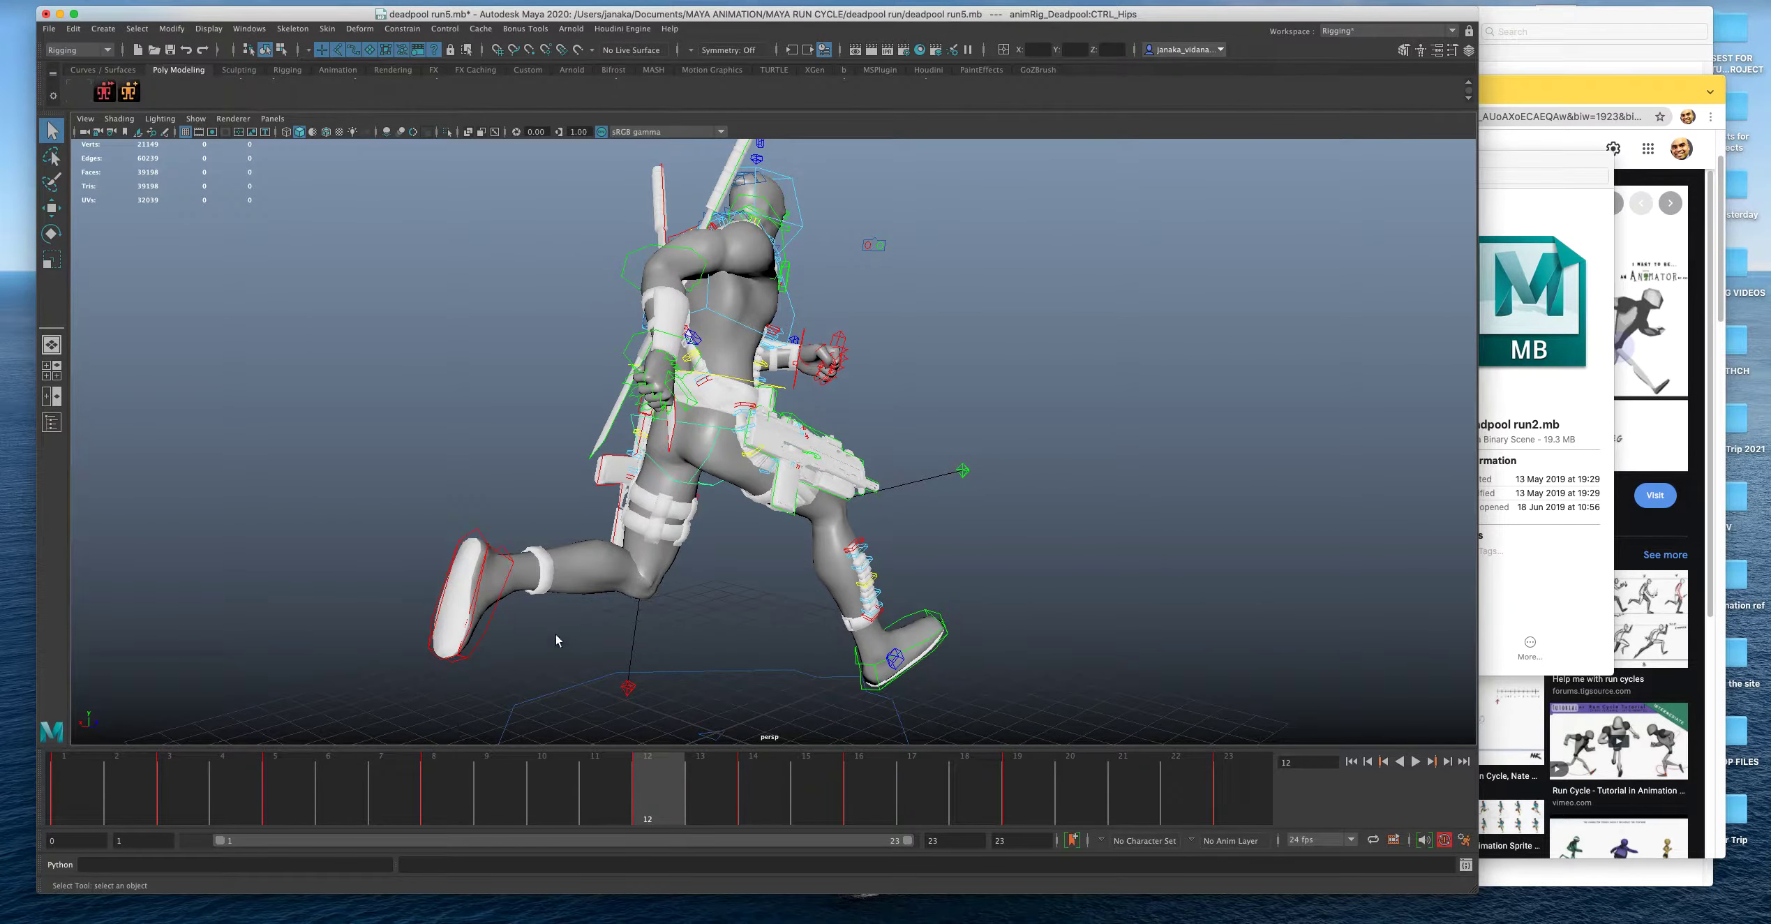
{"action": "key", "text": "space"}
{"action": "scroll", "coordinate": [701, 648], "scroll_direction": "down", "scroll_amount": 3}
{"action": "left_click_drag", "start_coordinate": [491, 530], "coordinate": [1195, 685]}
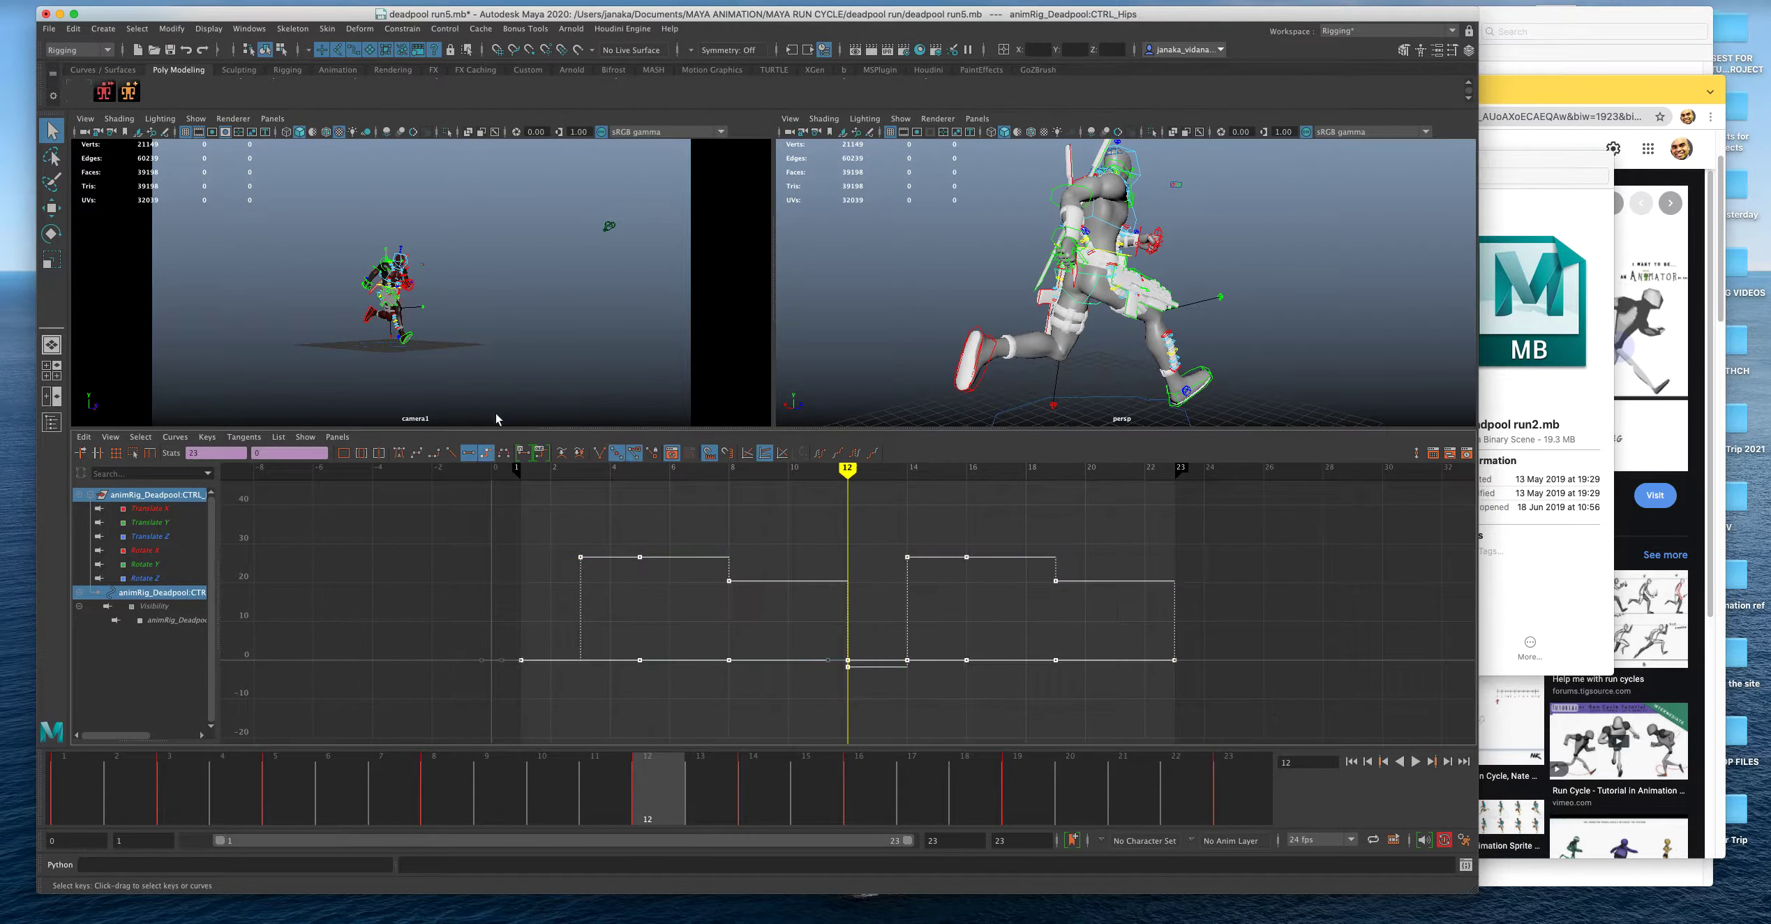
{"action": "left_click", "coordinate": [398, 453]}
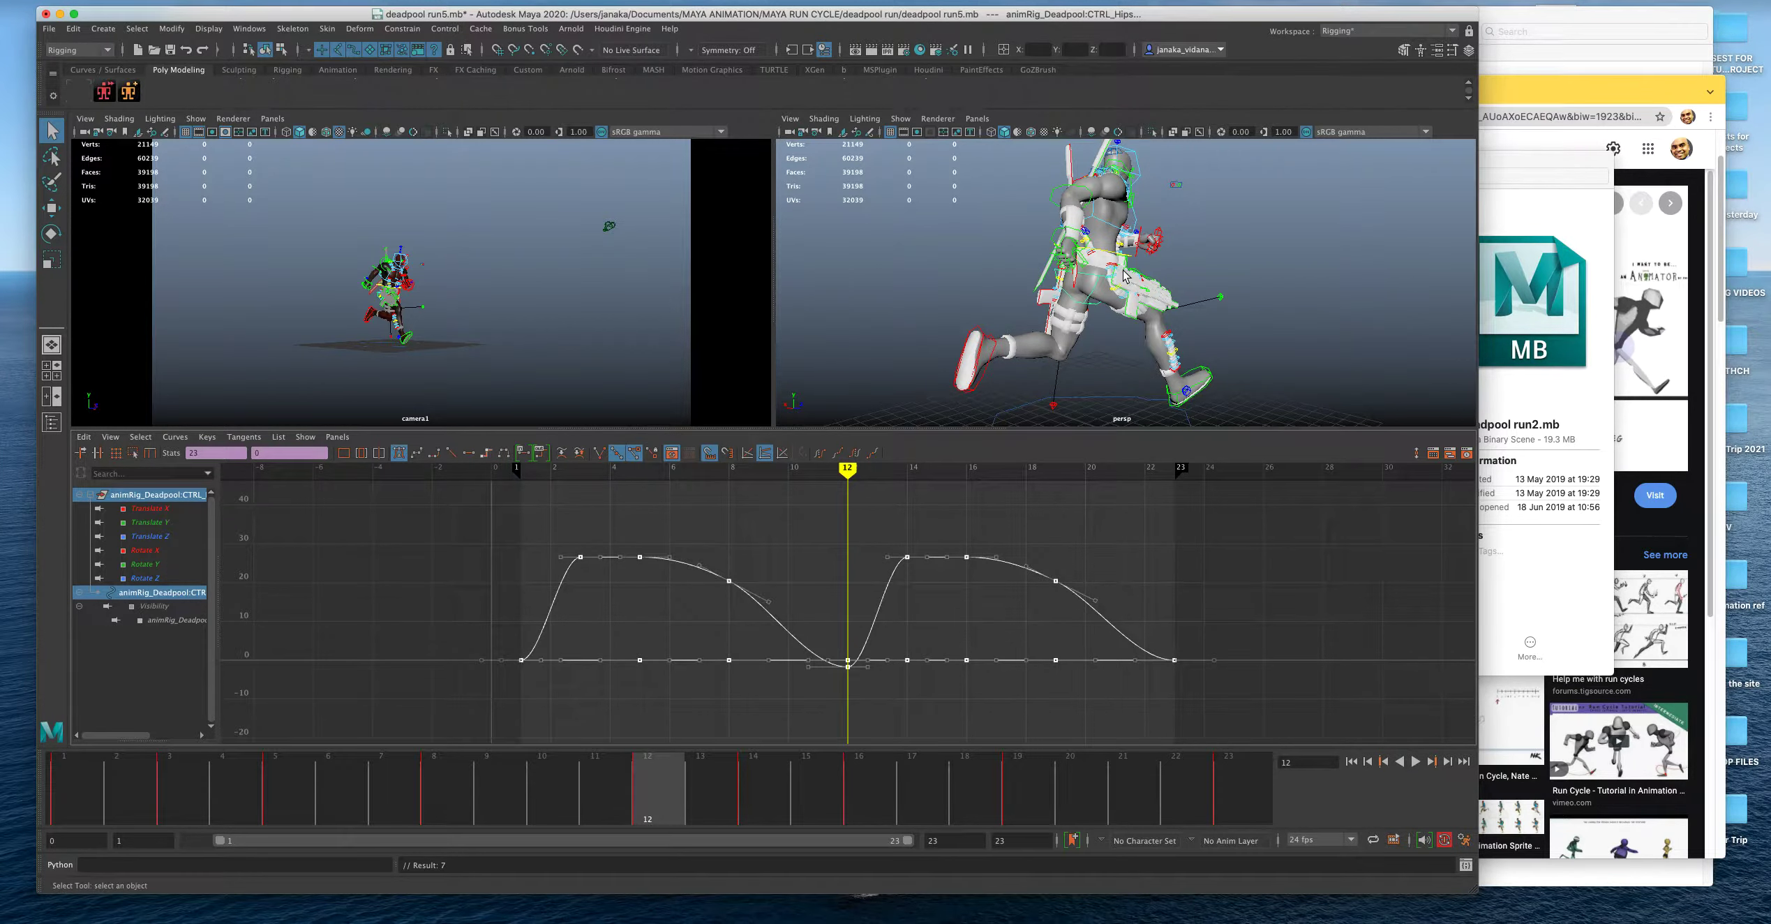
Select the chest control from behind the character and apply auto tangents to all of its keys.
{"action": "key", "text": "space"}
{"action": "left_click_drag", "start_coordinate": [868, 436], "coordinate": [952, 450], "text": "alt"}
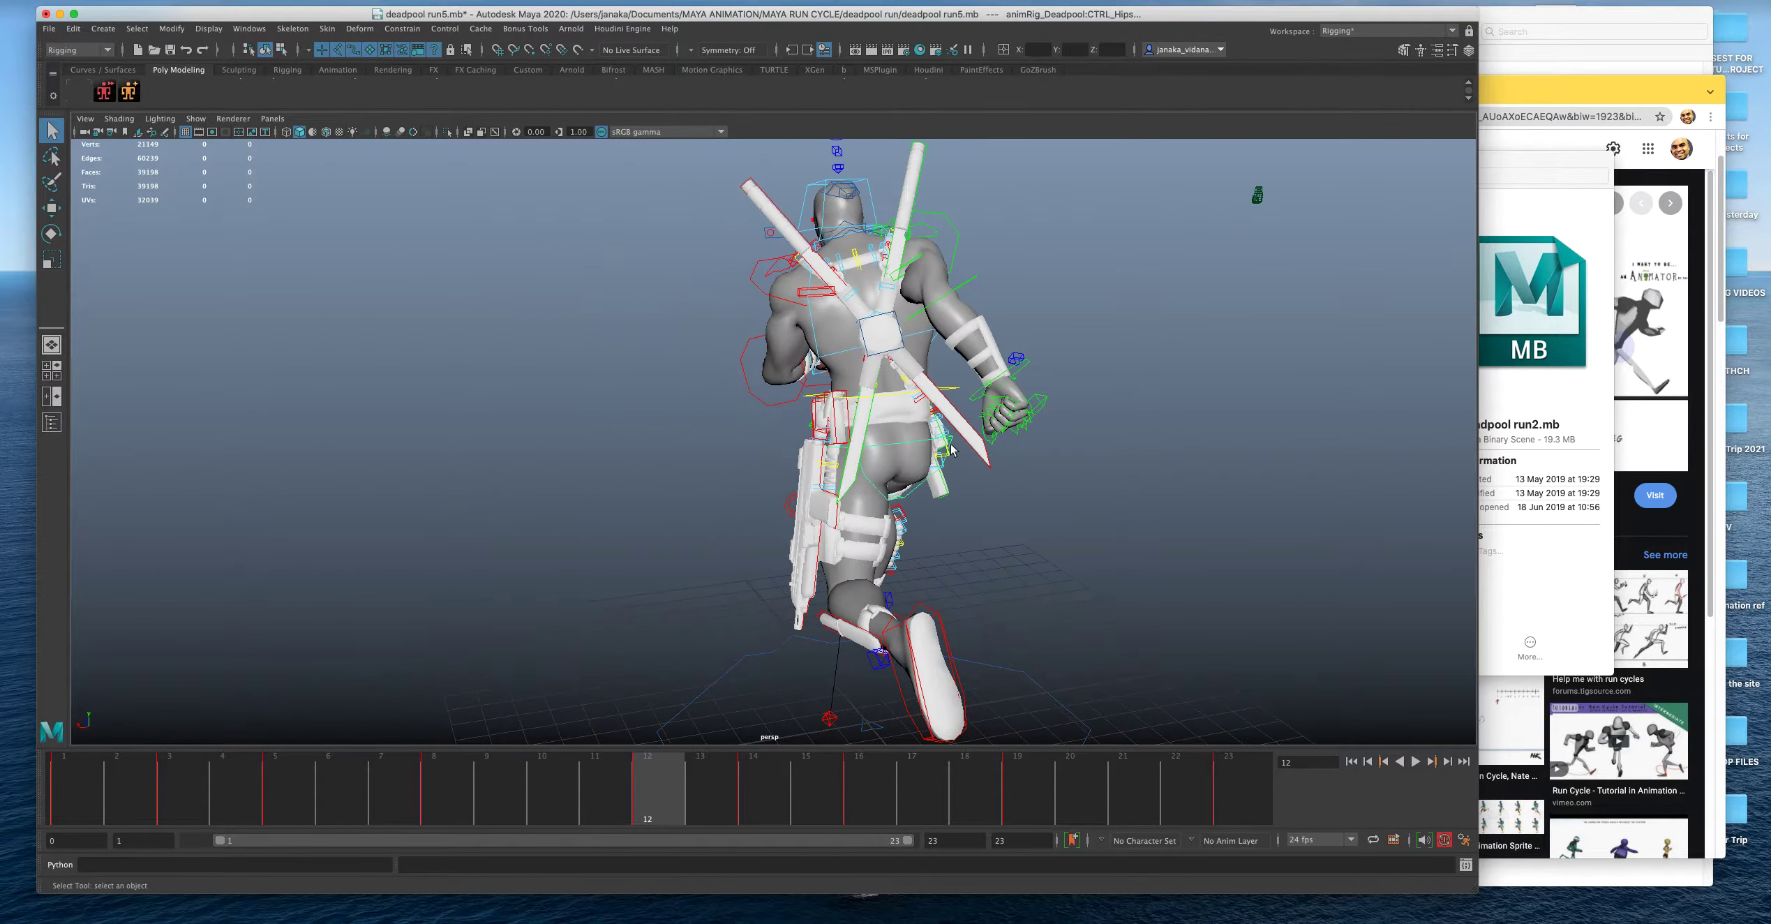
{"action": "left_click", "coordinate": [841, 356]}
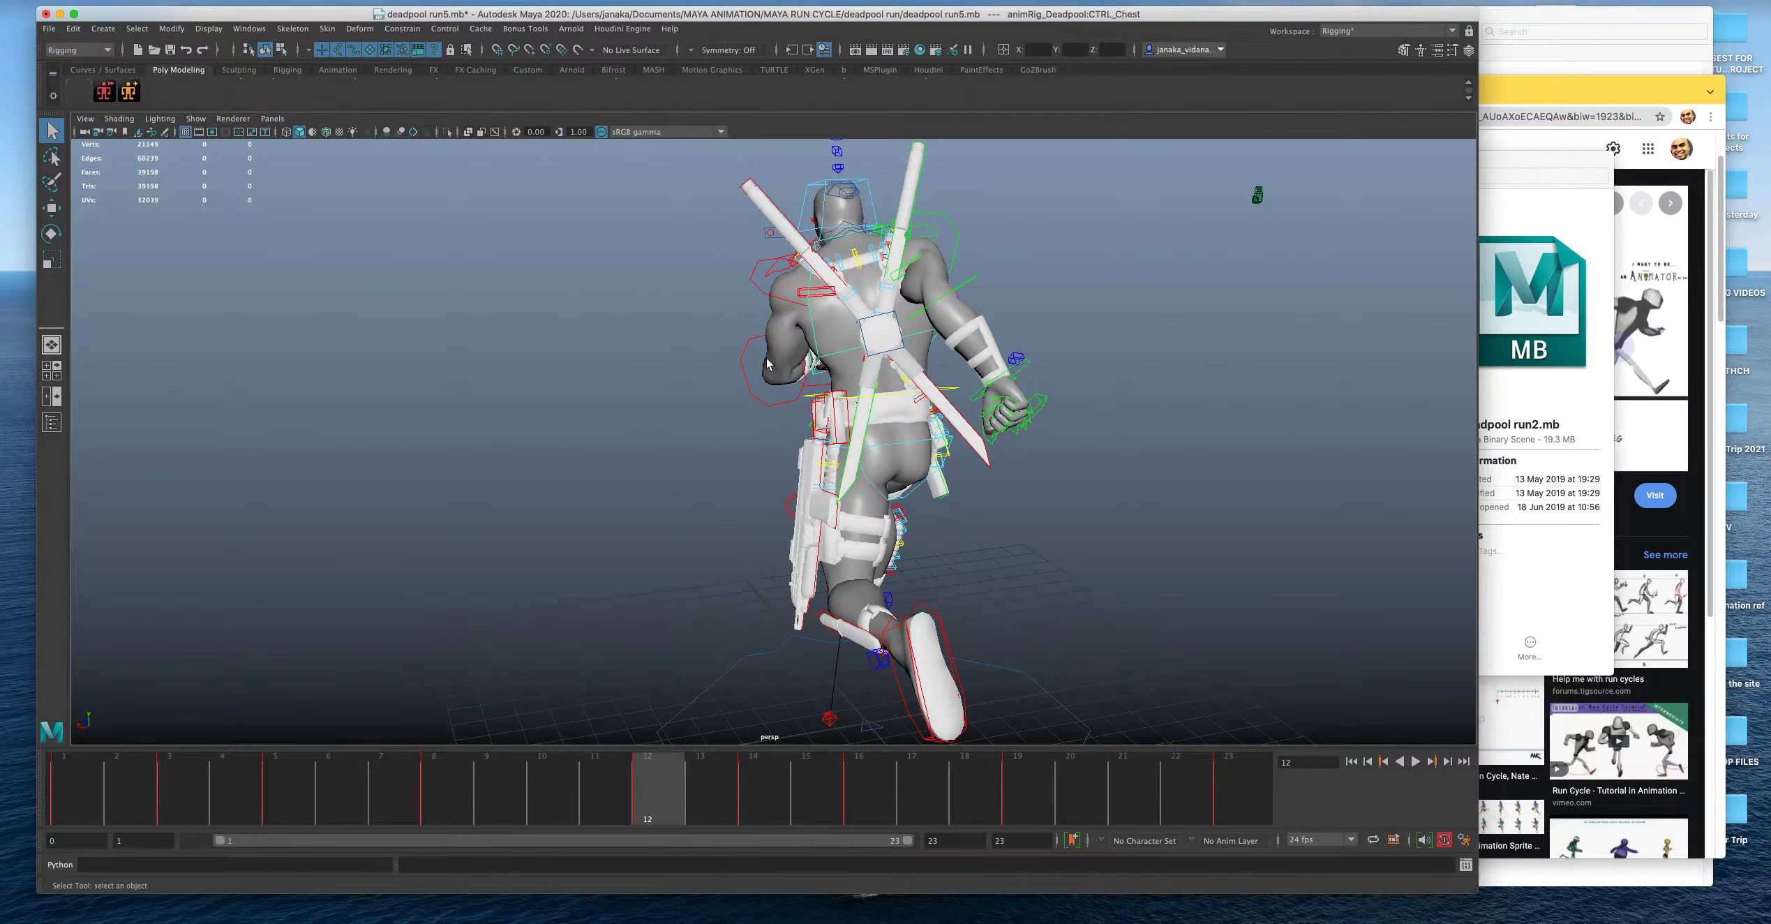
{"action": "key", "text": "space"}
{"action": "left_click_drag", "start_coordinate": [310, 502], "coordinate": [1434, 739]}
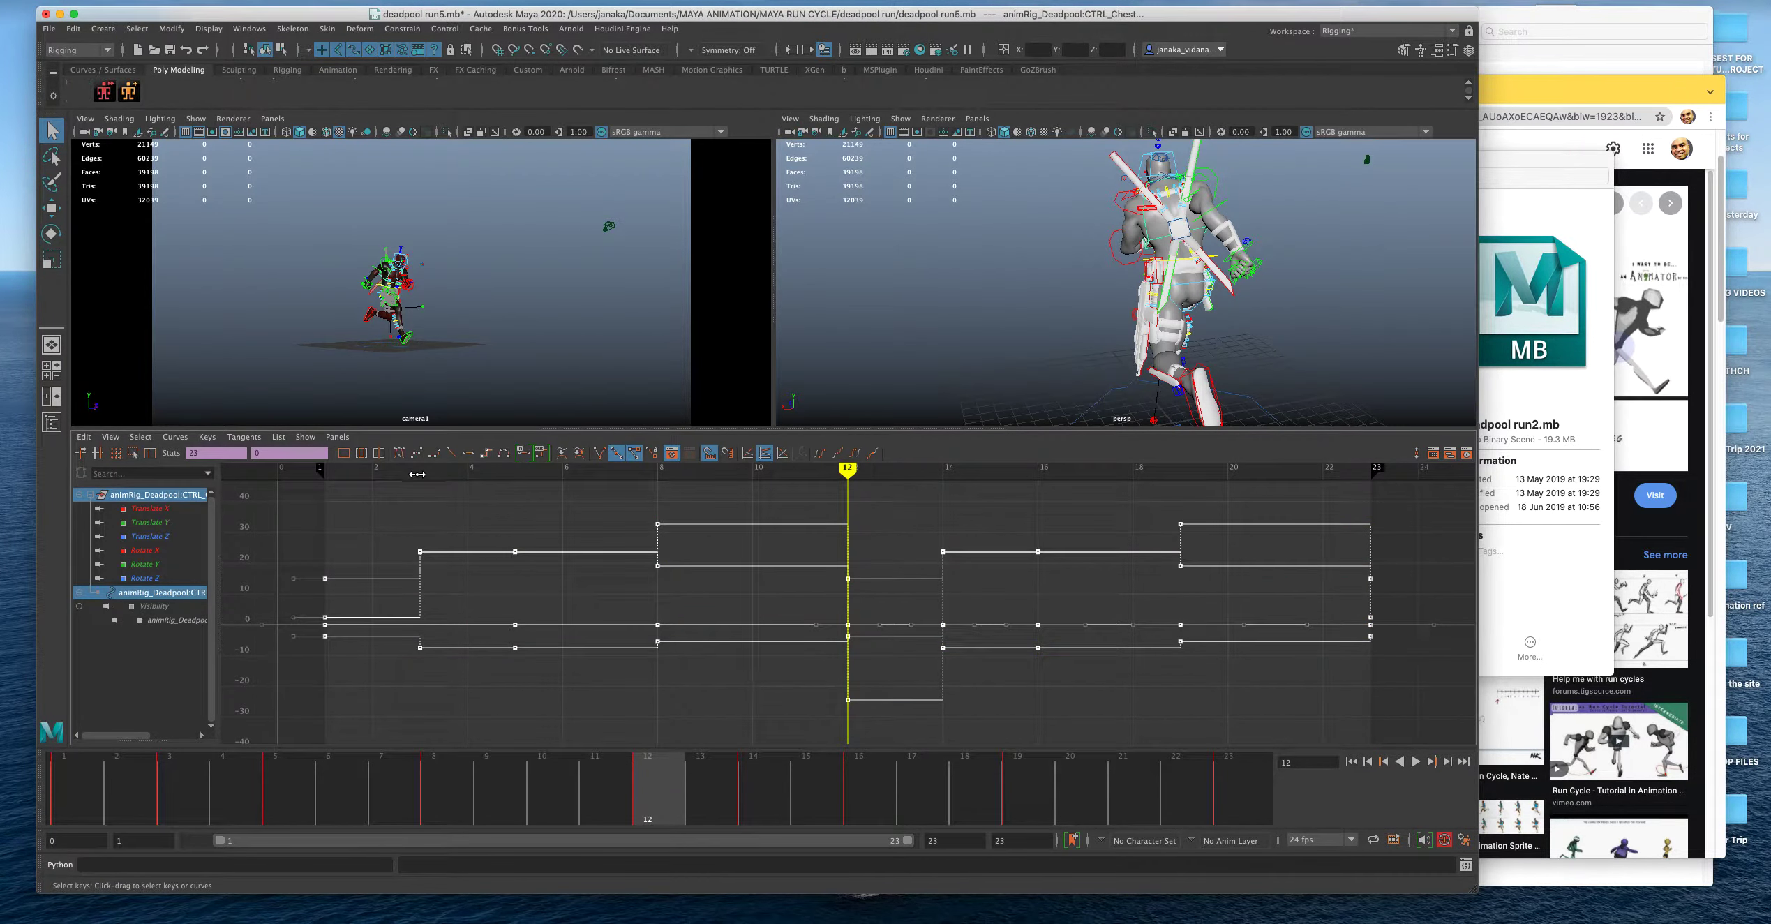
{"action": "left_click", "coordinate": [398, 453]}
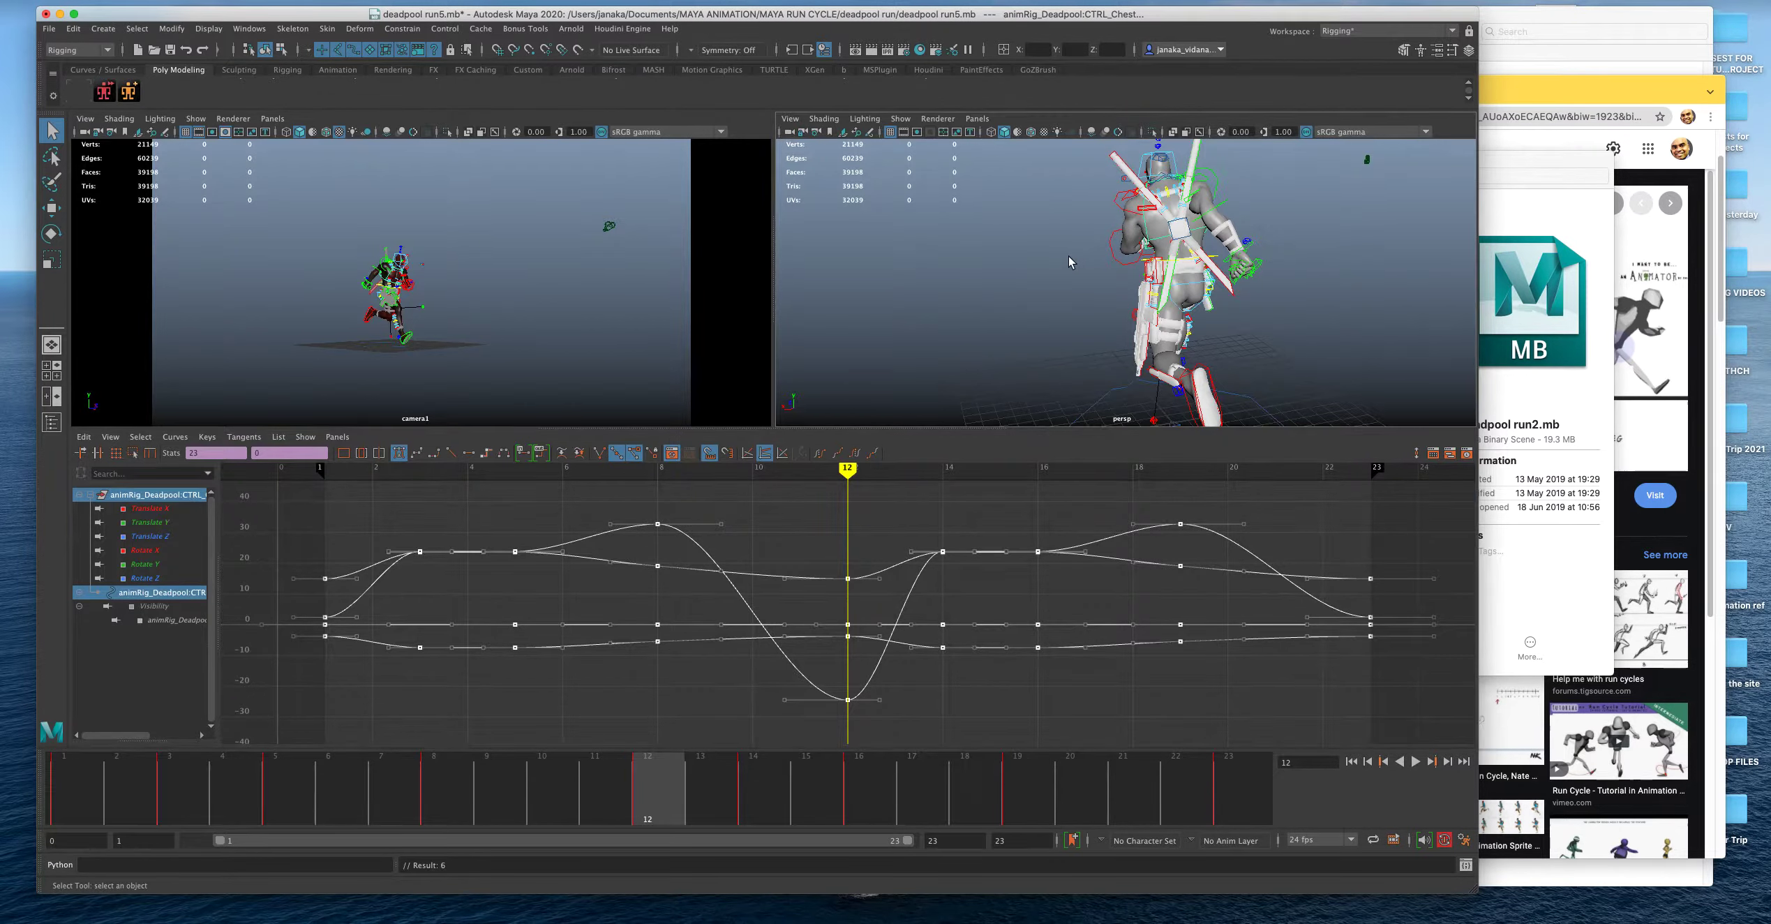
Inspect the enlarged character from the front and side, briefly previewing it with textured display.
{"action": "key", "text": "space"}
{"action": "left_click_drag", "start_coordinate": [1060, 266], "coordinate": [1022, 326], "text": "alt"}
{"action": "middle_click_drag", "start_coordinate": [1022, 325], "coordinate": [831, 508], "text": "alt"}
{"action": "left_click_drag", "start_coordinate": [832, 508], "coordinate": [820, 425], "text": "alt"}
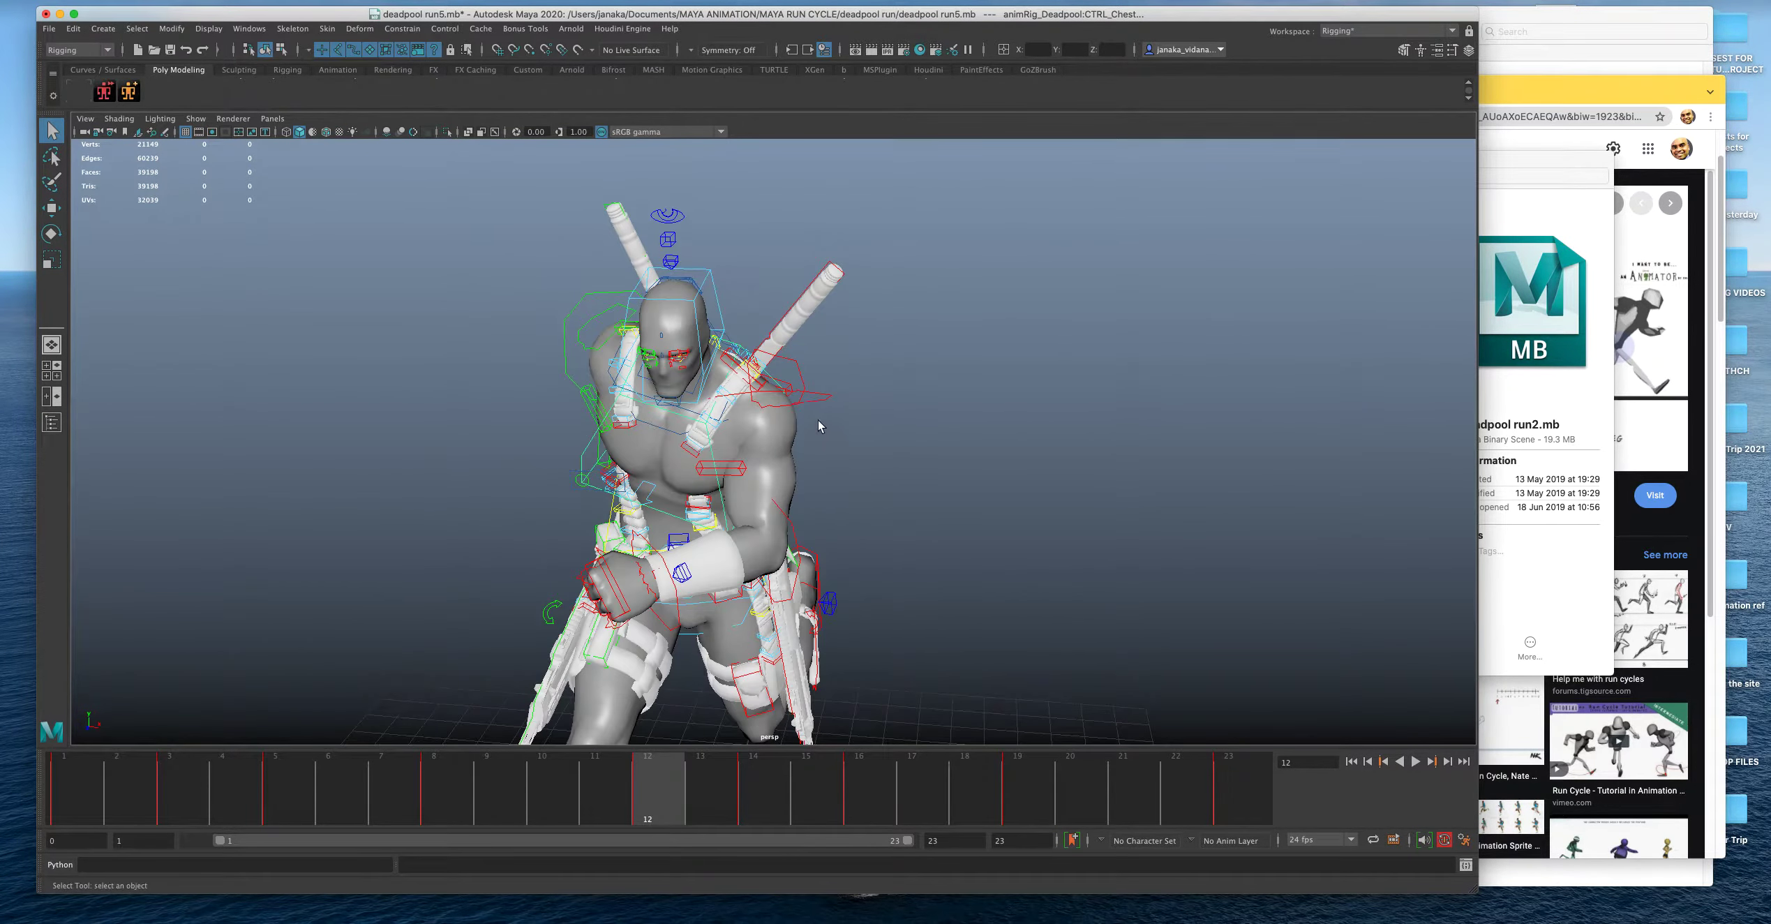
{"action": "left_click", "coordinate": [340, 132]}
{"action": "mouse_move", "coordinate": [869, 368]}
{"action": "left_mouse_down", "text": "alt"}
{"action": "mouse_move", "coordinate": [840, 411]}
{"action": "mouse_move", "coordinate": [780, 412]}
{"action": "left_mouse_up", "text": "alt"}
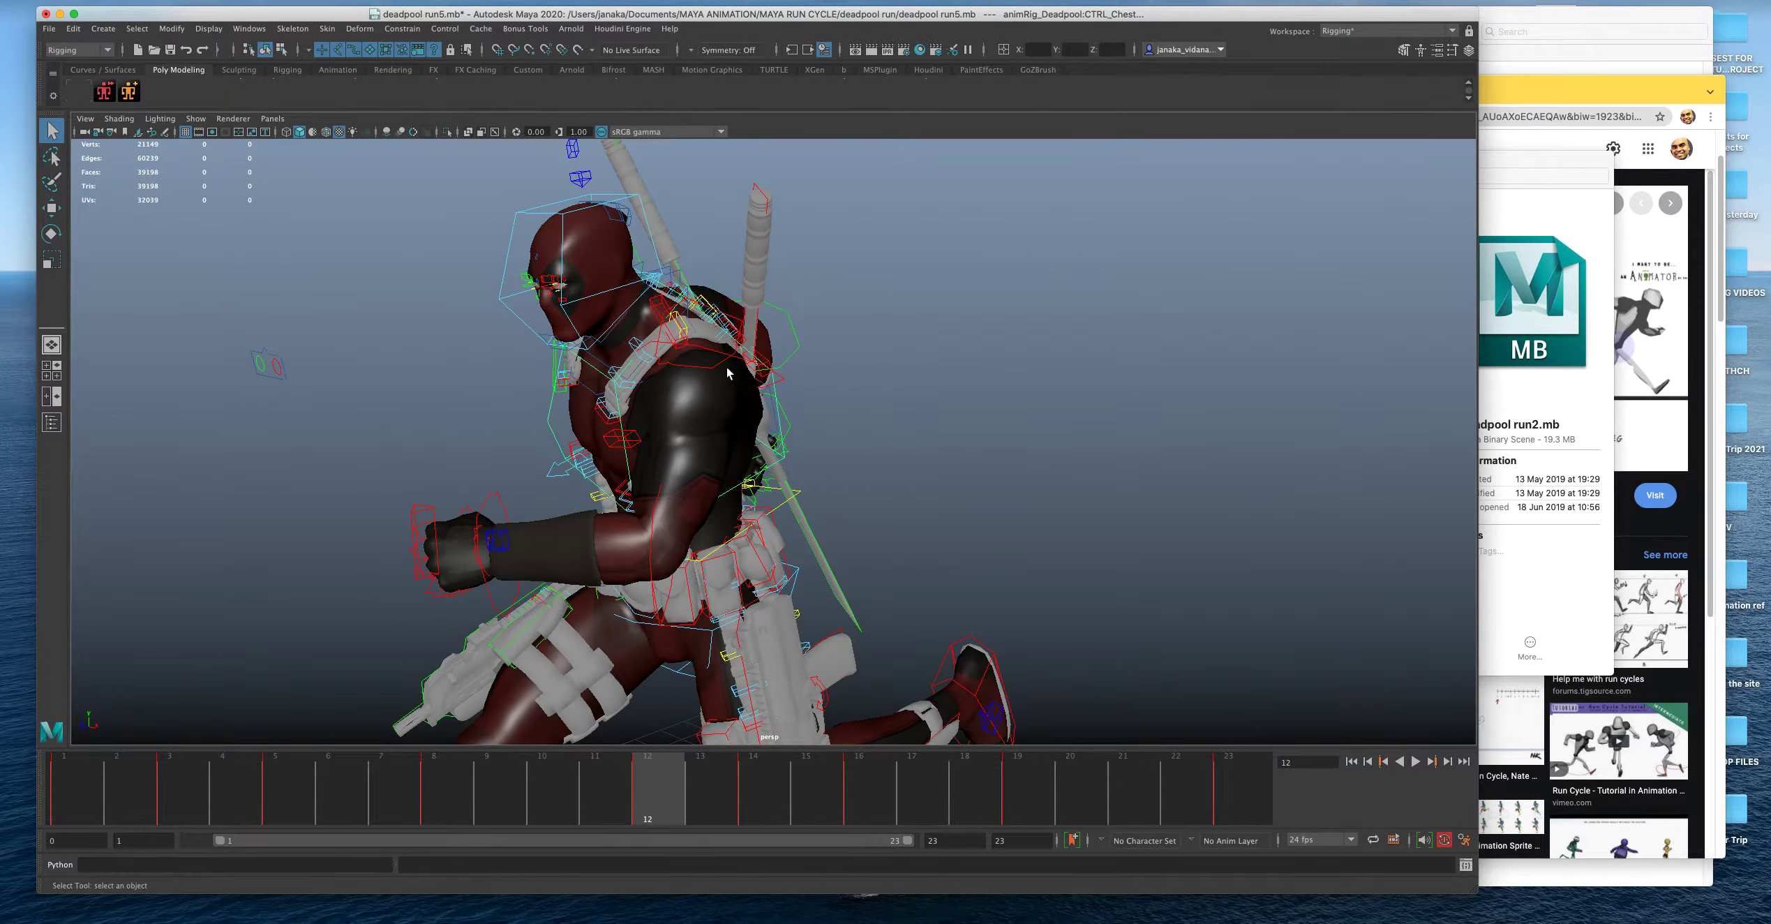
{"action": "left_click", "coordinate": [339, 132]}
Select the left collar control and all of its animation keys.
{"action": "left_click_drag", "start_coordinate": [684, 354], "coordinate": [722, 399], "text": "alt"}
{"action": "left_click", "coordinate": [719, 379]}
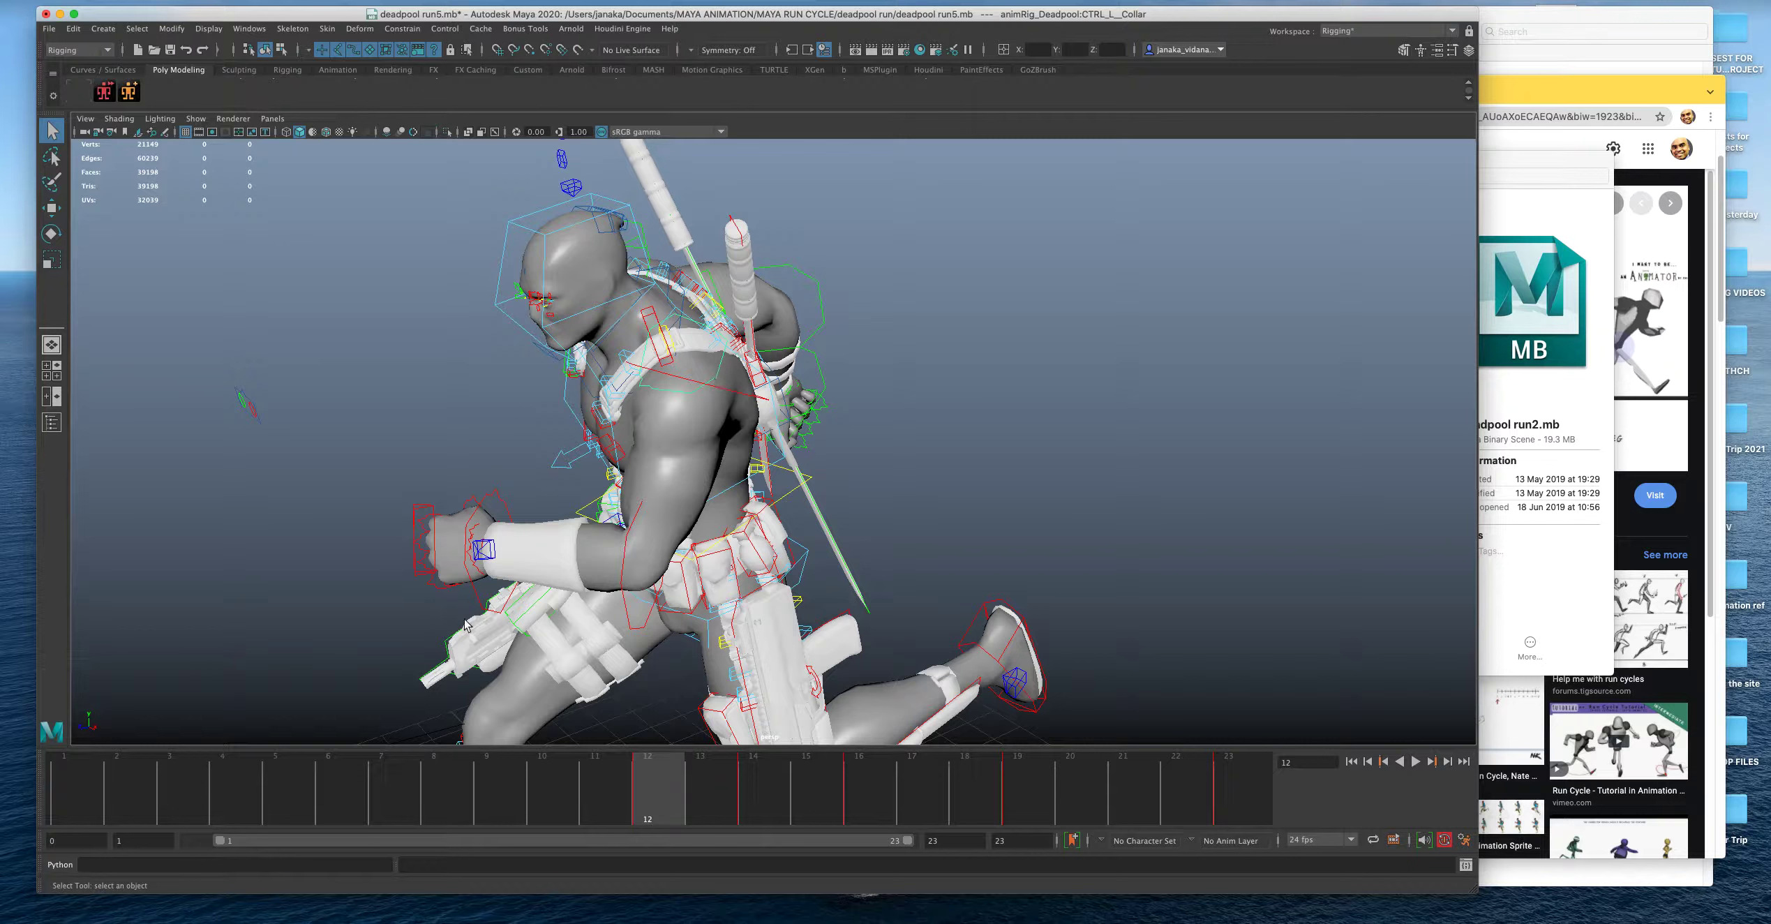
{"action": "key", "text": "space"}
{"action": "key", "text": "f"}
{"action": "scroll", "coordinate": [506, 573], "scroll_direction": "down", "scroll_amount": 3}
{"action": "left_click_drag", "start_coordinate": [483, 548], "coordinate": [1087, 655]}
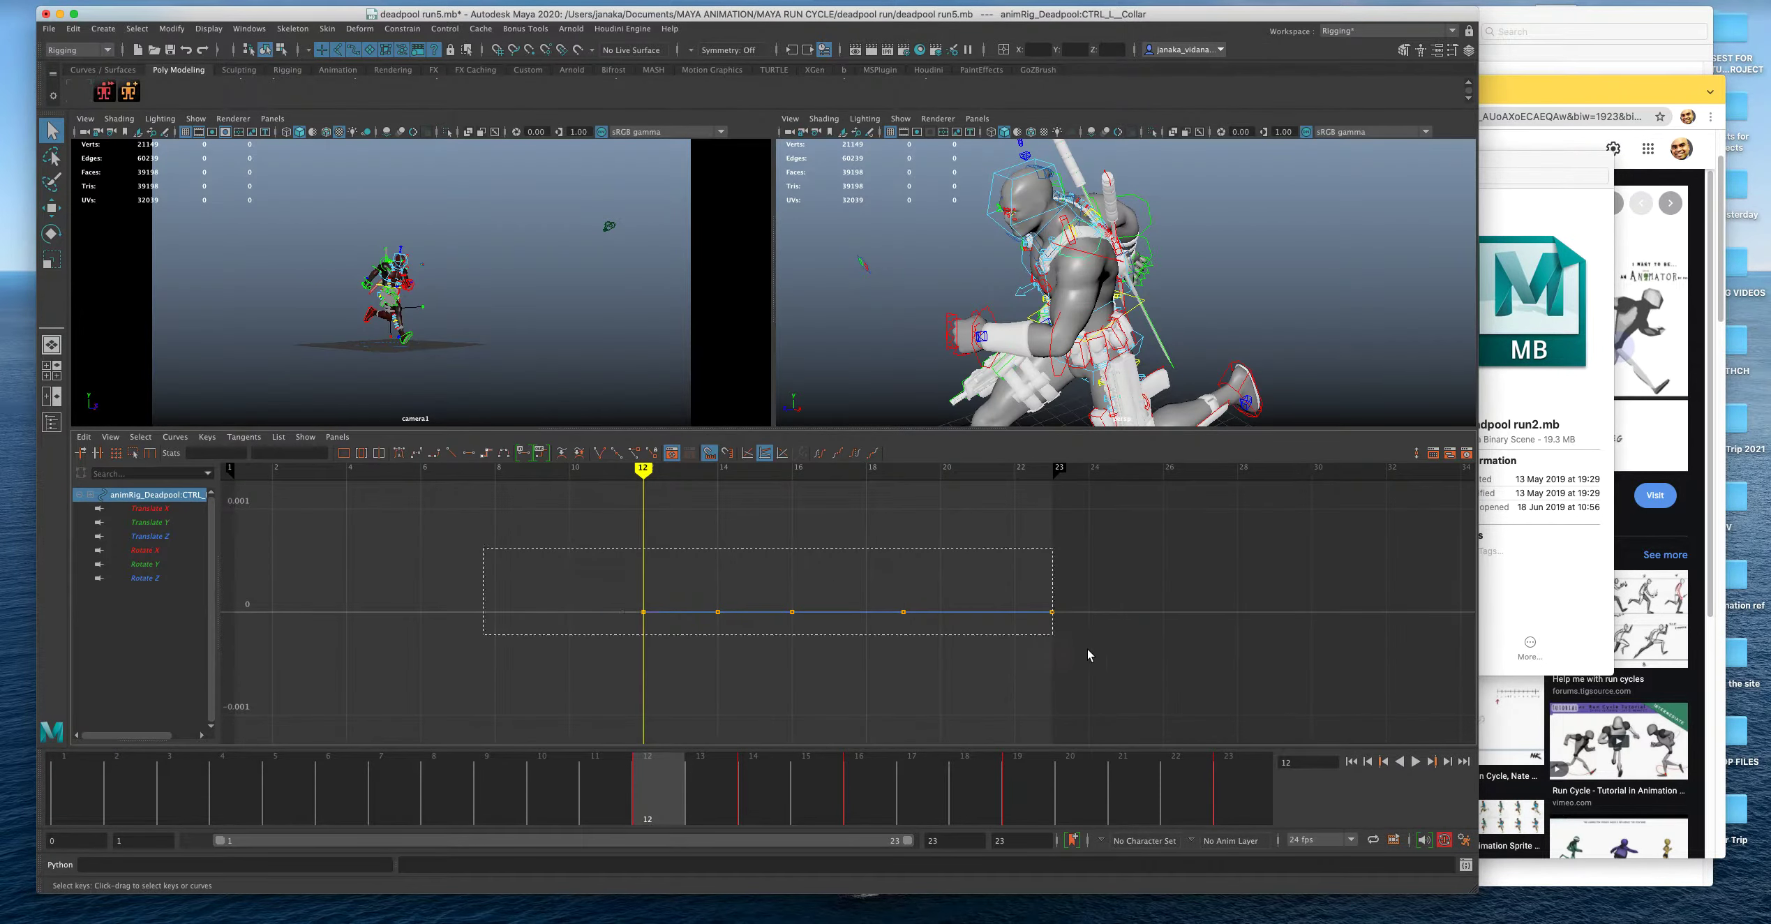
Examine the left collar control's Translate Y, Translate Z, Rotate X and Rotate Z curves individually.
{"action": "left_click", "coordinate": [165, 522]}
{"action": "left_click", "coordinate": [166, 536]}
{"action": "left_click", "coordinate": [164, 550]}
{"action": "left_click", "coordinate": [155, 578]}
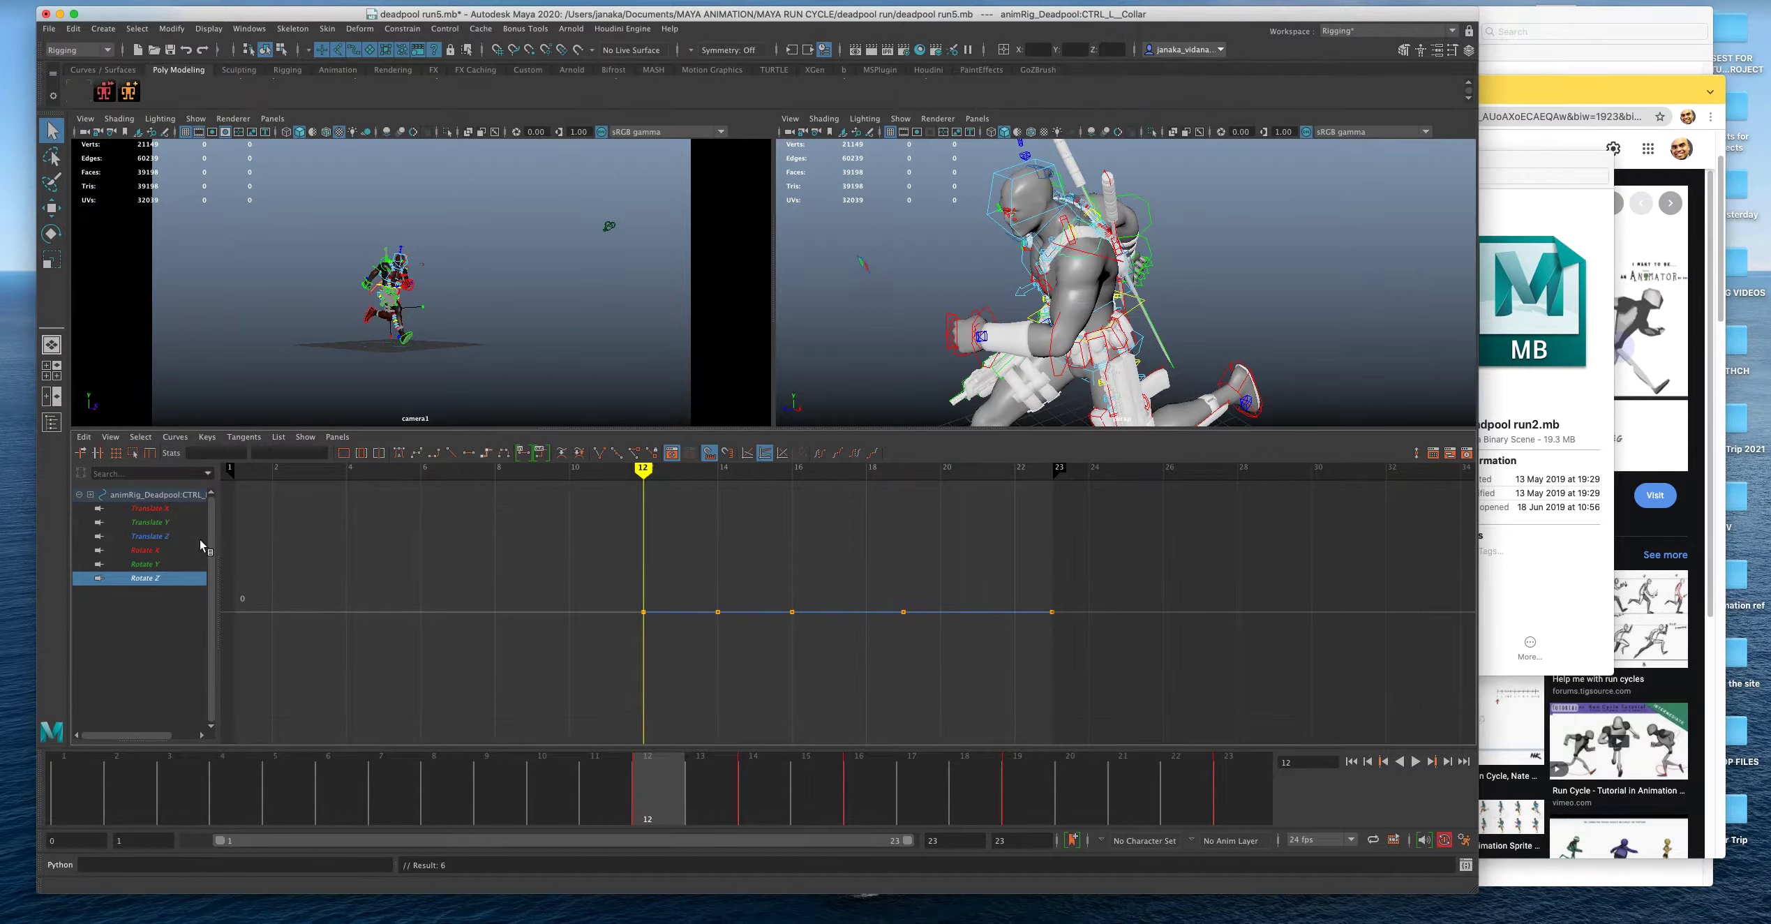
Apply auto tangents to all keys of the left FK elbow control and bring up the left FK wrist control's curves.
{"action": "scroll", "coordinate": [1000, 371], "scroll_direction": "up", "scroll_amount": 4}
{"action": "left_click", "coordinate": [998, 365]}
{"action": "scroll", "coordinate": [576, 599], "scroll_direction": "down", "scroll_amount": 4}
{"action": "left_click_drag", "start_coordinate": [556, 526], "coordinate": [1093, 744]}
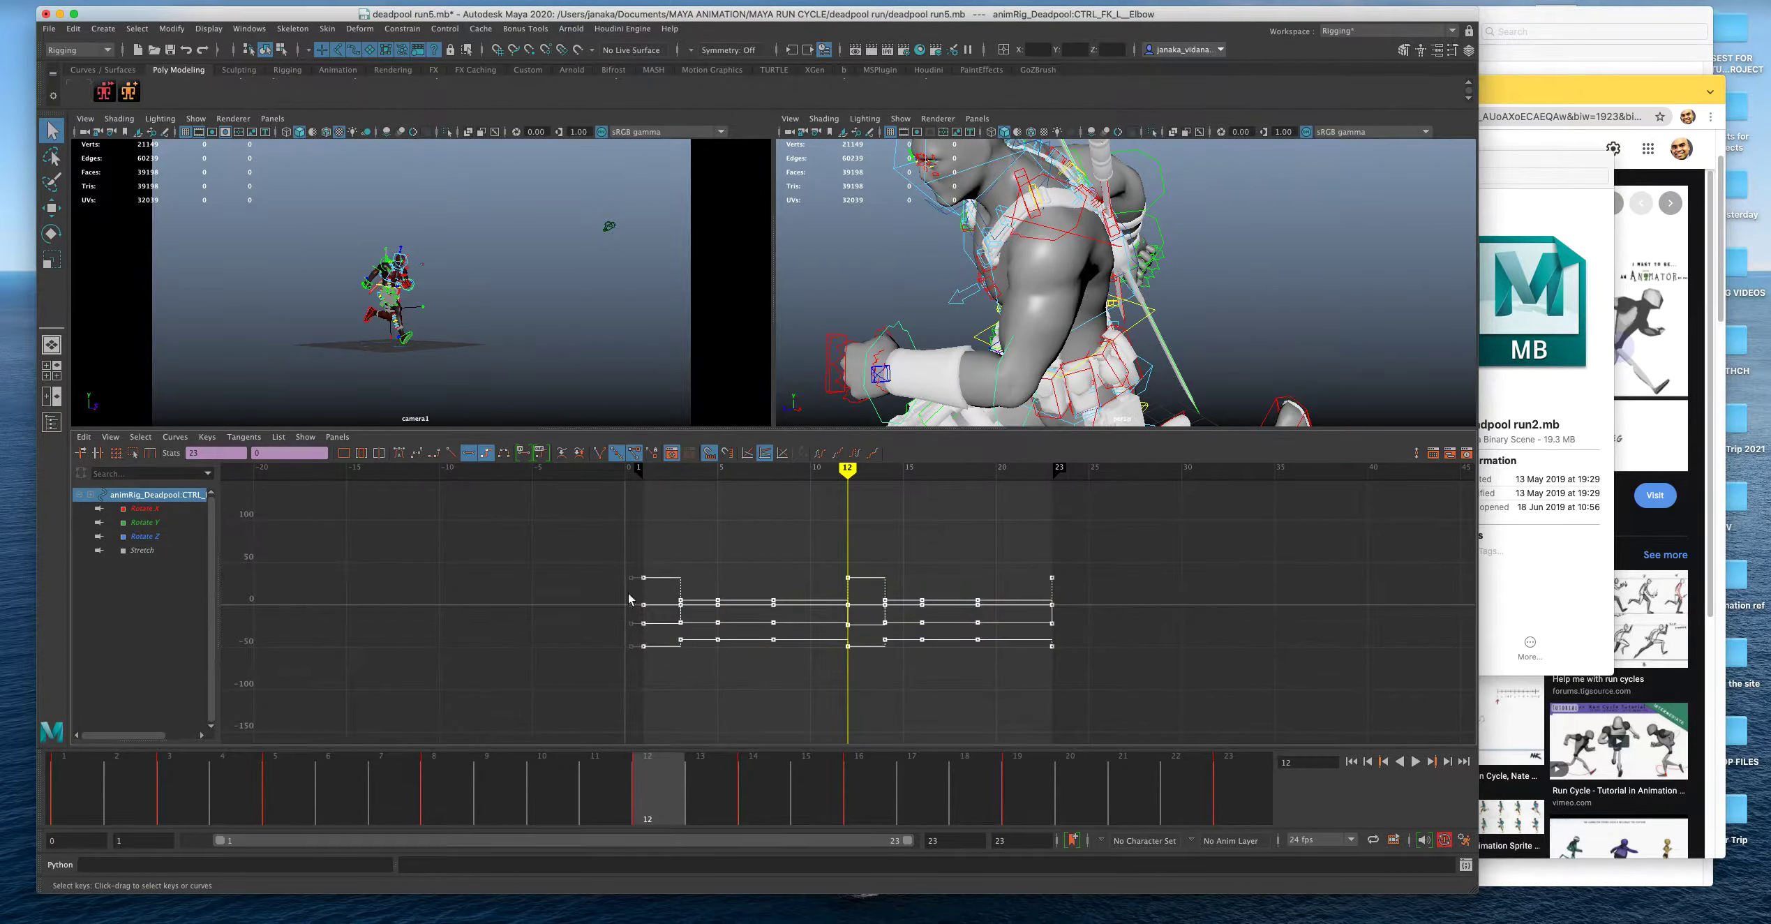
{"action": "left_click", "coordinate": [399, 453]}
{"action": "left_click", "coordinate": [899, 327]}
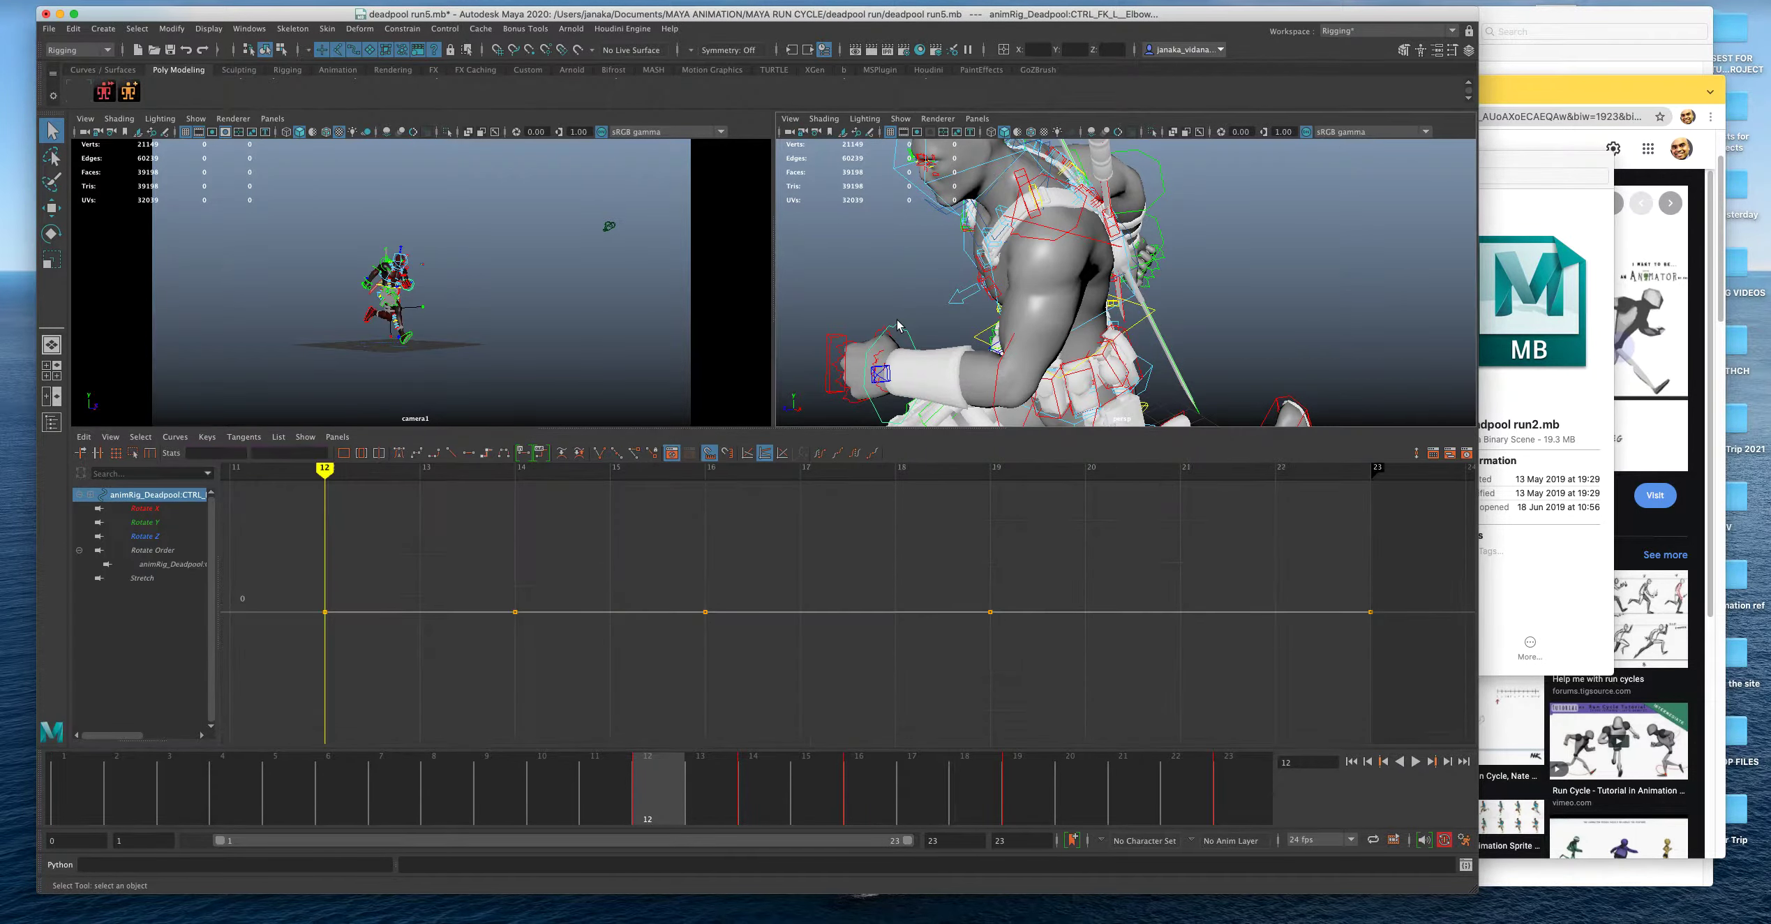
Select the right FK elbow control from the character's other side and apply auto tangents to all of its keys.
{"action": "key", "text": "space"}
{"action": "left_click_drag", "start_coordinate": [956, 340], "coordinate": [593, 377], "text": "alt"}
{"action": "right_click_drag", "start_coordinate": [1046, 412], "coordinate": [960, 415], "text": "alt"}
{"action": "left_click_drag", "start_coordinate": [961, 415], "coordinate": [656, 446], "text": "alt"}
{"action": "left_click", "coordinate": [637, 450]}
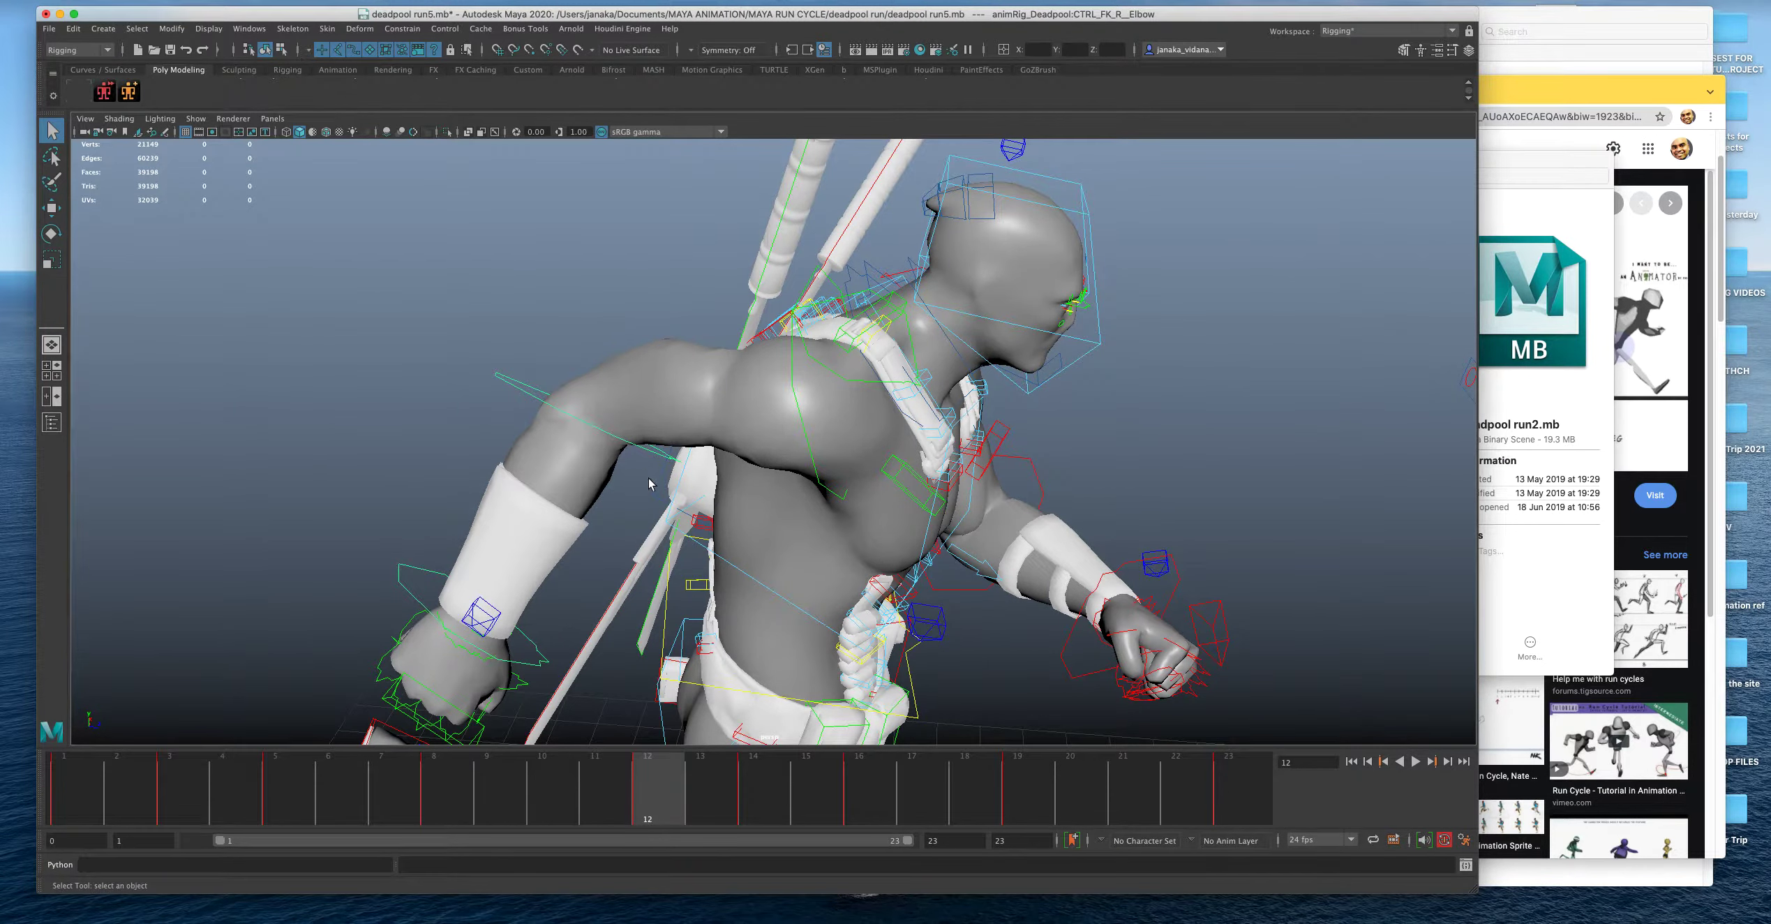
{"action": "key", "text": "space"}
{"action": "left_click_drag", "start_coordinate": [462, 508], "coordinate": [1228, 690]}
{"action": "left_click", "coordinate": [399, 453]}
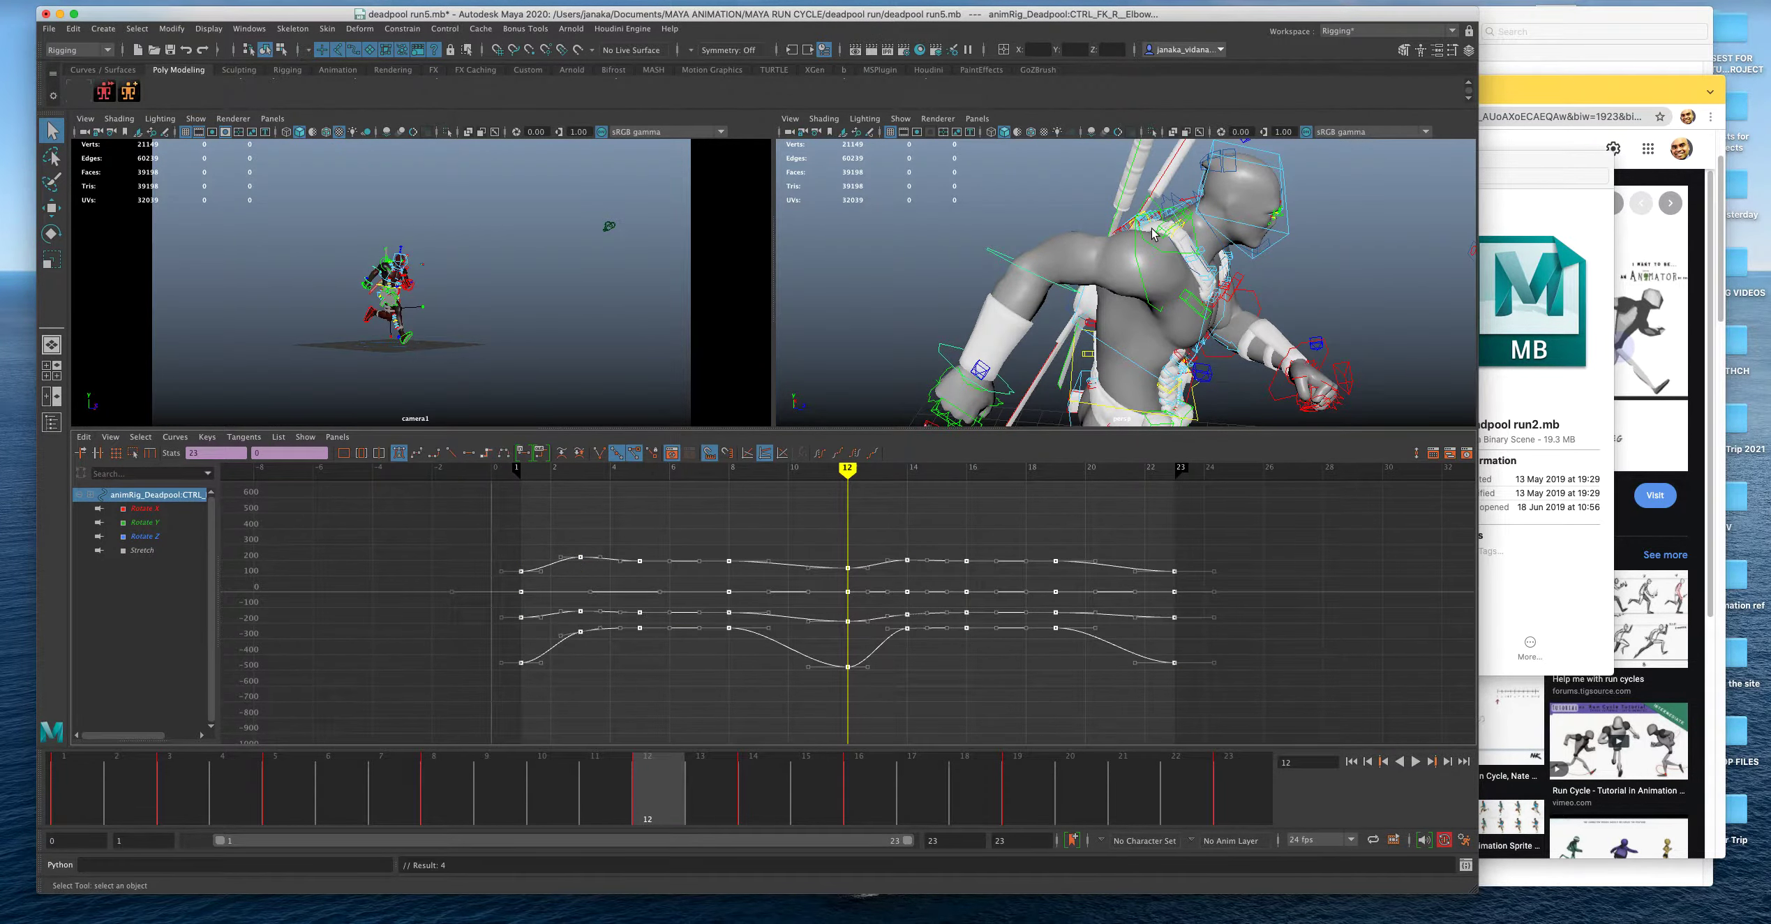
Select the right FK shoulder control and convert all of its keys to auto tangents.
{"action": "left_click", "coordinate": [1134, 249]}
{"action": "left_click_drag", "start_coordinate": [319, 498], "coordinate": [1447, 743]}
{"action": "left_click", "coordinate": [398, 452]}
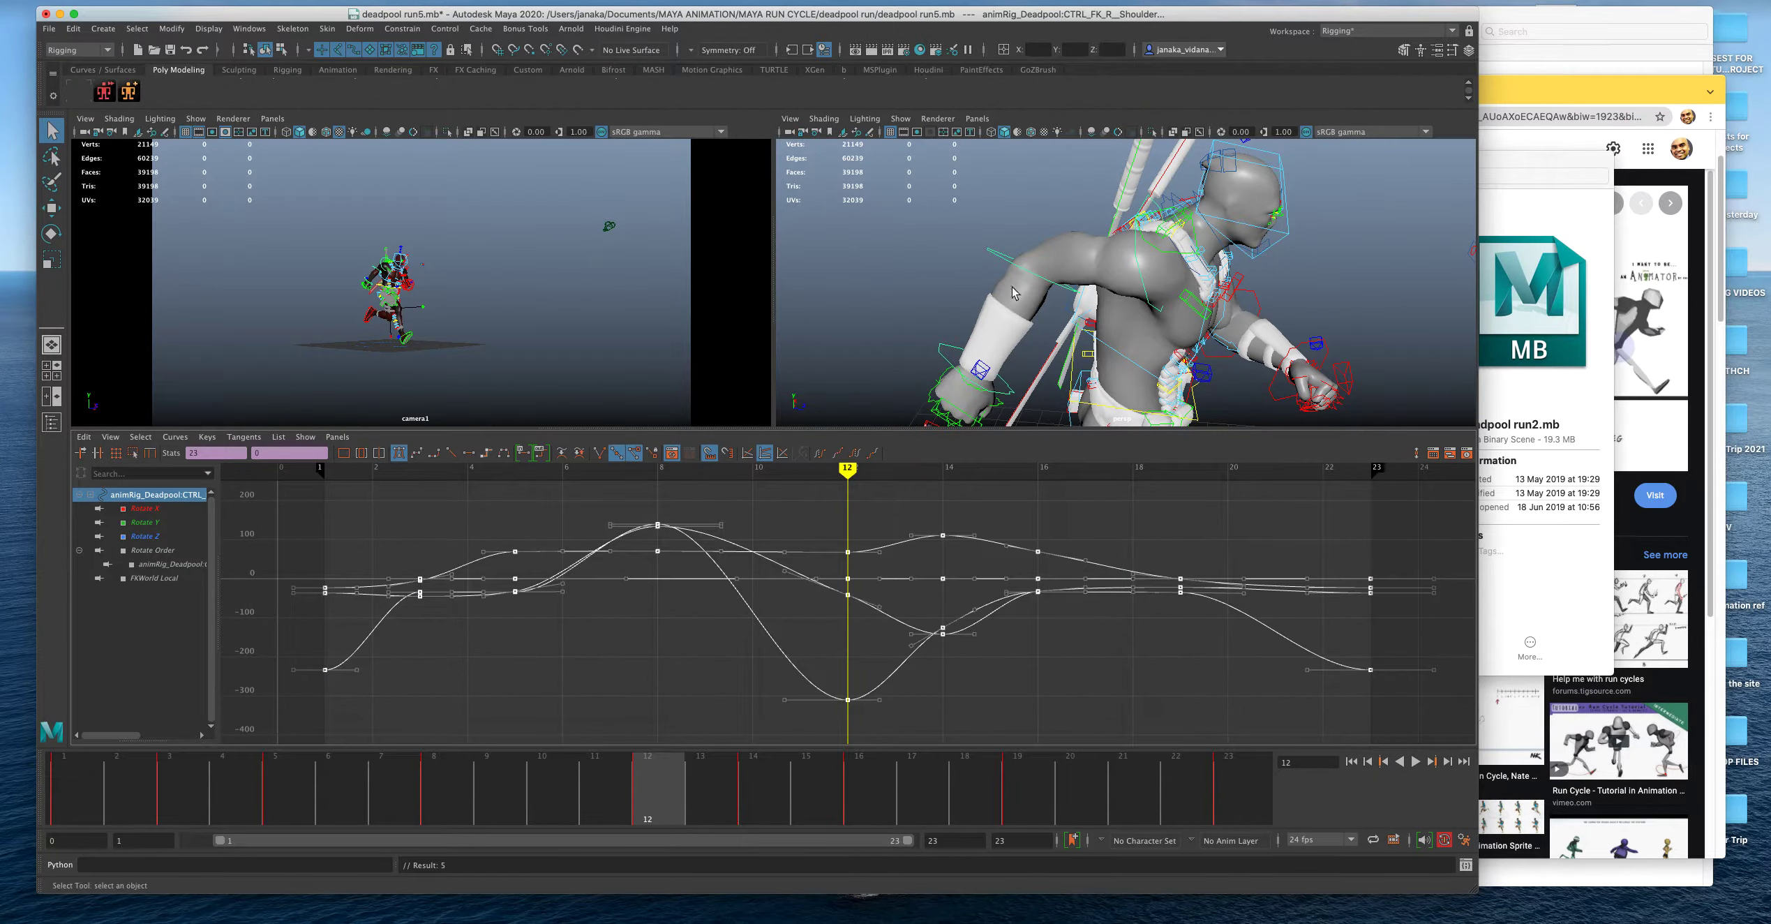
Select the right collar control and convert its translate and rotate keys to auto tangents.
{"action": "left_click", "coordinate": [1161, 255]}
{"action": "left_click_drag", "start_coordinate": [295, 494], "coordinate": [1424, 742]}
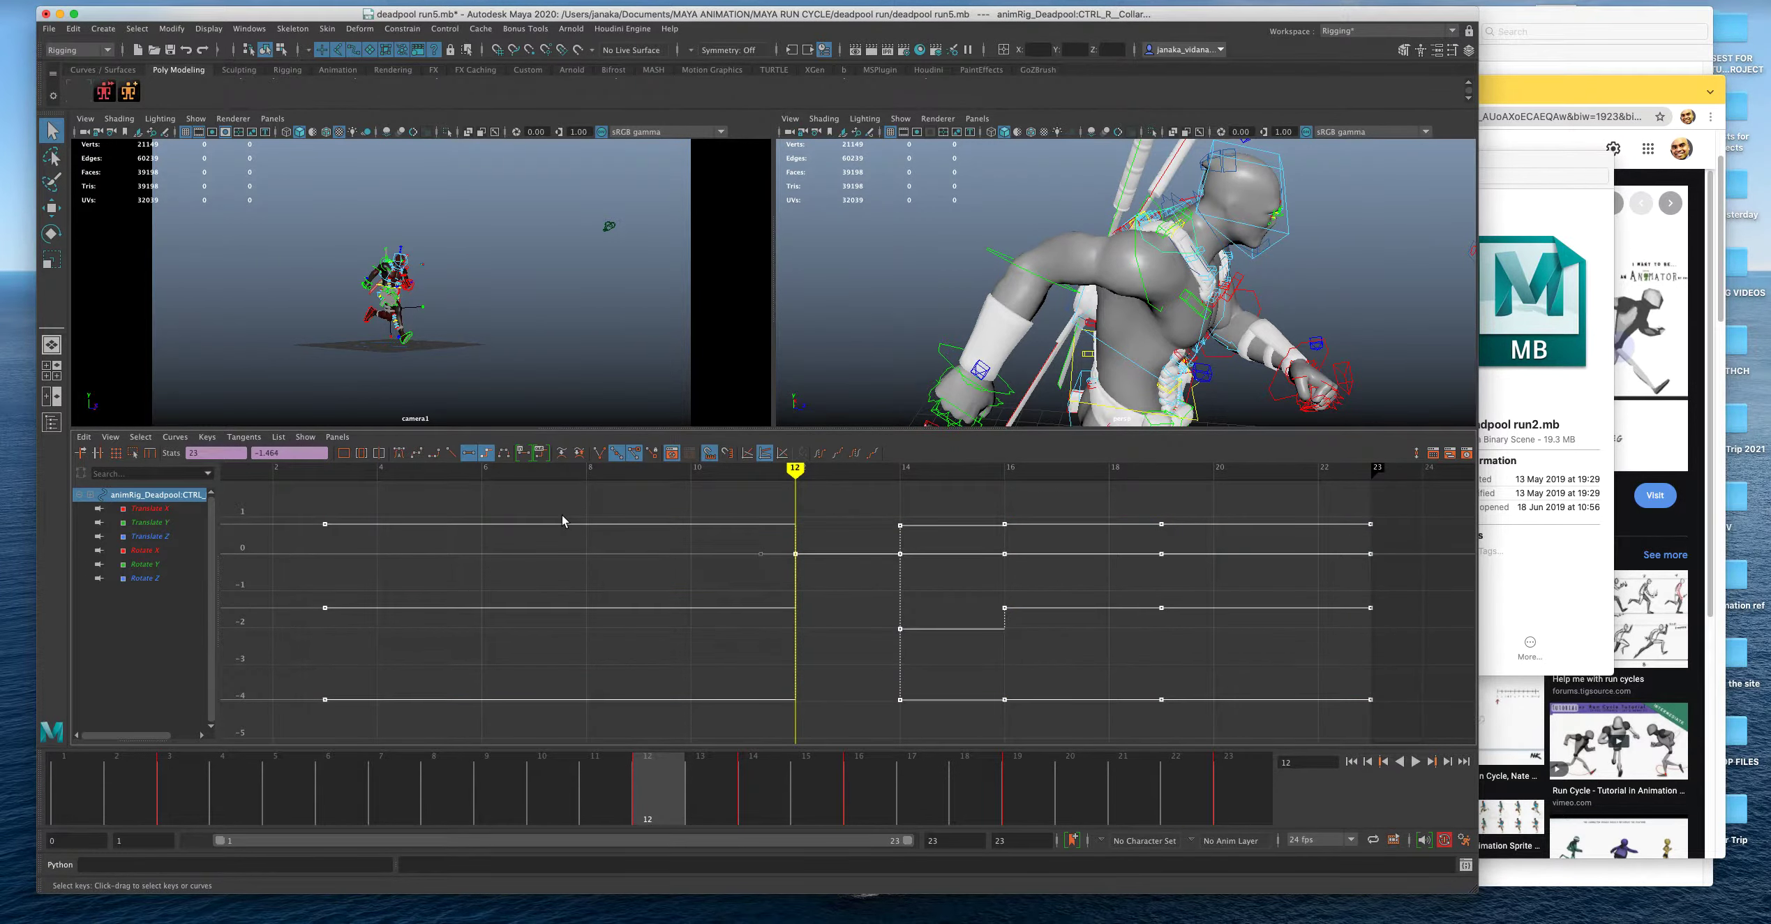
{"action": "left_click", "coordinate": [398, 452]}
Bring up the left collar control's curves, and apply auto tangents to all keys of the left FK shoulder control.
{"action": "key", "text": "space"}
{"action": "left_click_drag", "start_coordinate": [1200, 306], "coordinate": [977, 313], "text": "alt"}
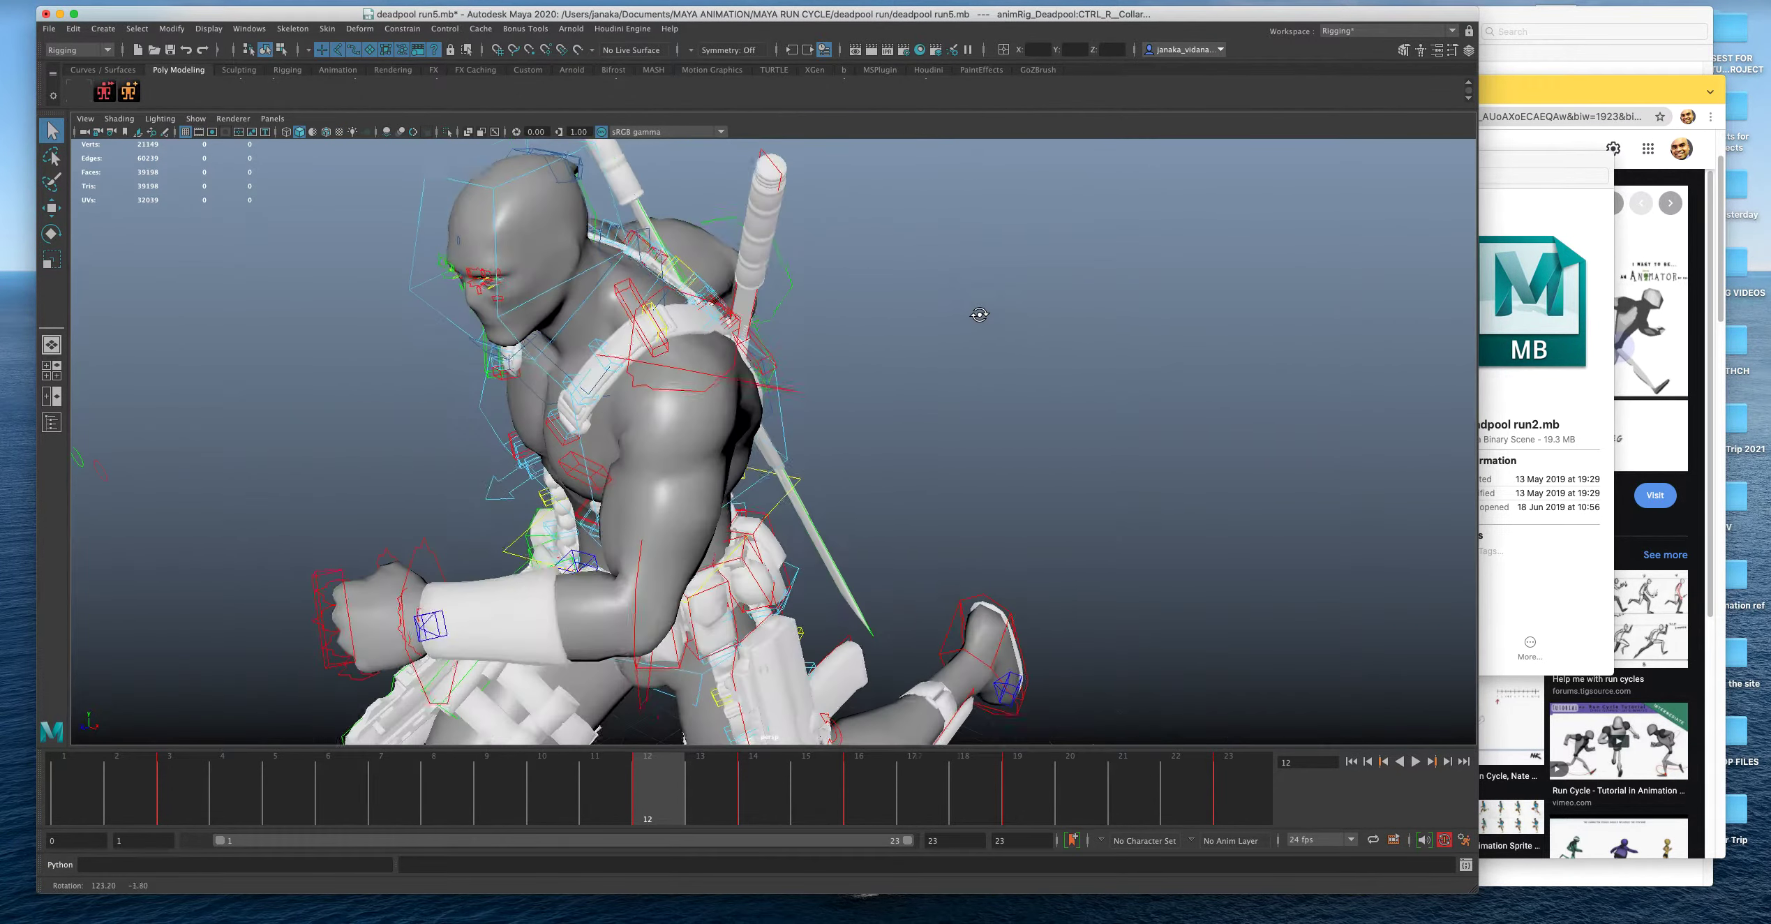
{"action": "middle_click_drag", "start_coordinate": [977, 312], "coordinate": [1147, 368], "text": "alt"}
{"action": "scroll", "coordinate": [903, 336], "scroll_direction": "up", "scroll_amount": 2}
{"action": "left_click", "coordinate": [960, 333]}
{"action": "key", "text": "space"}
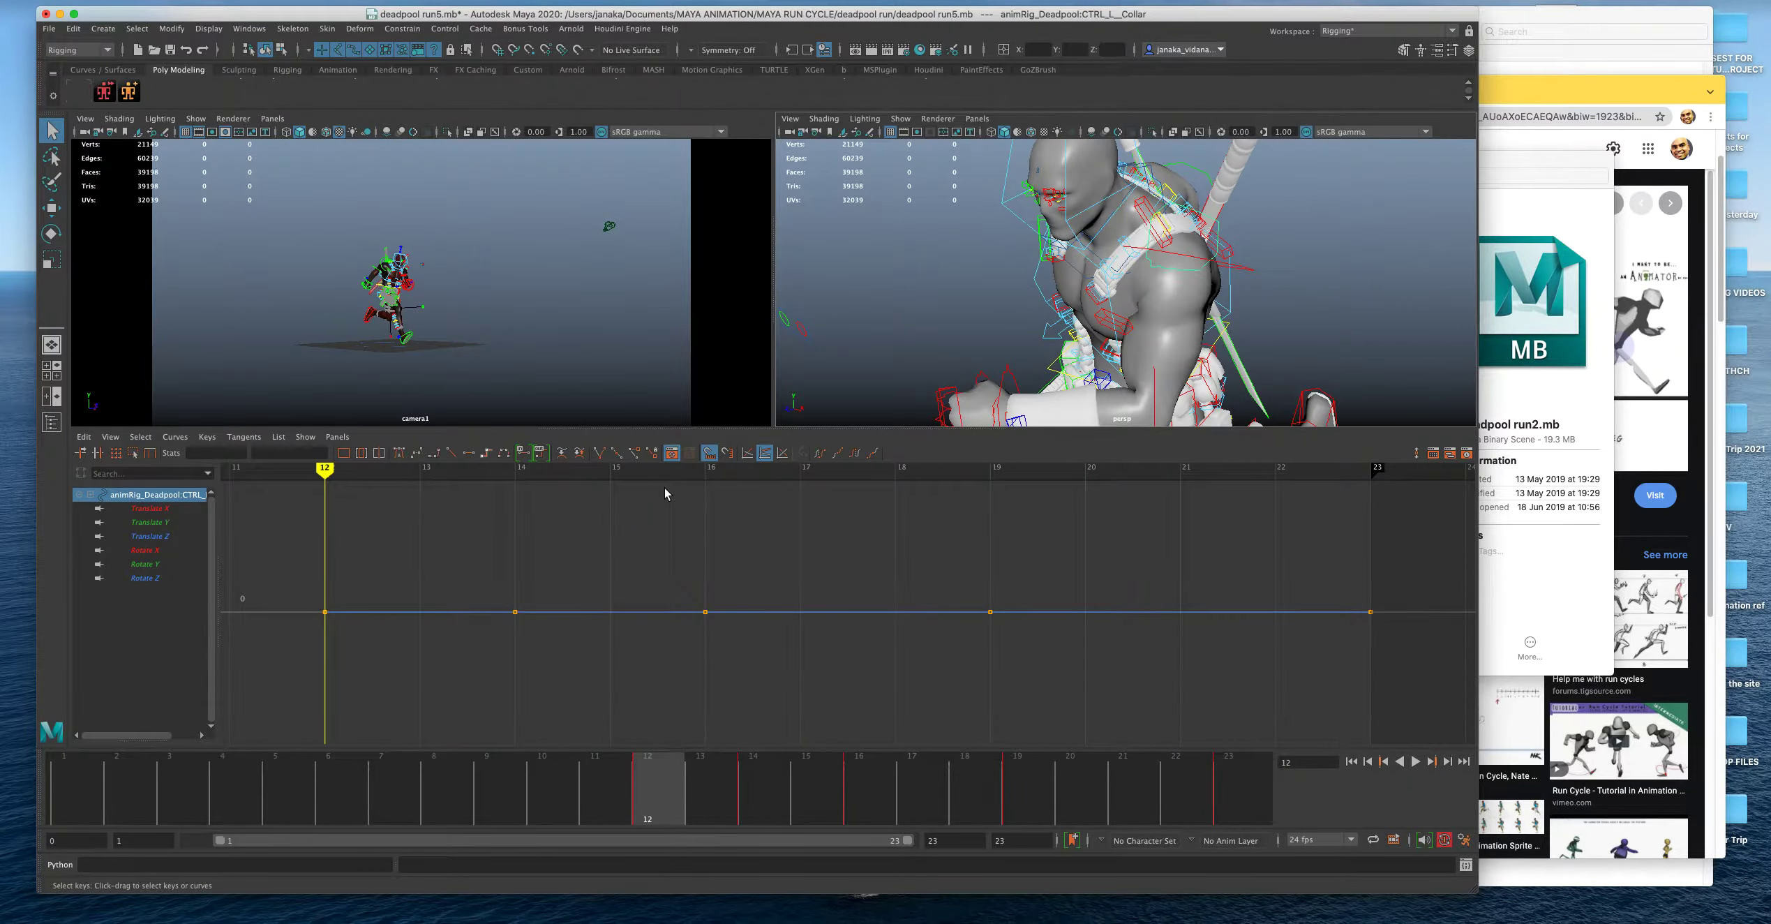
{"action": "left_click", "coordinate": [1155, 260]}
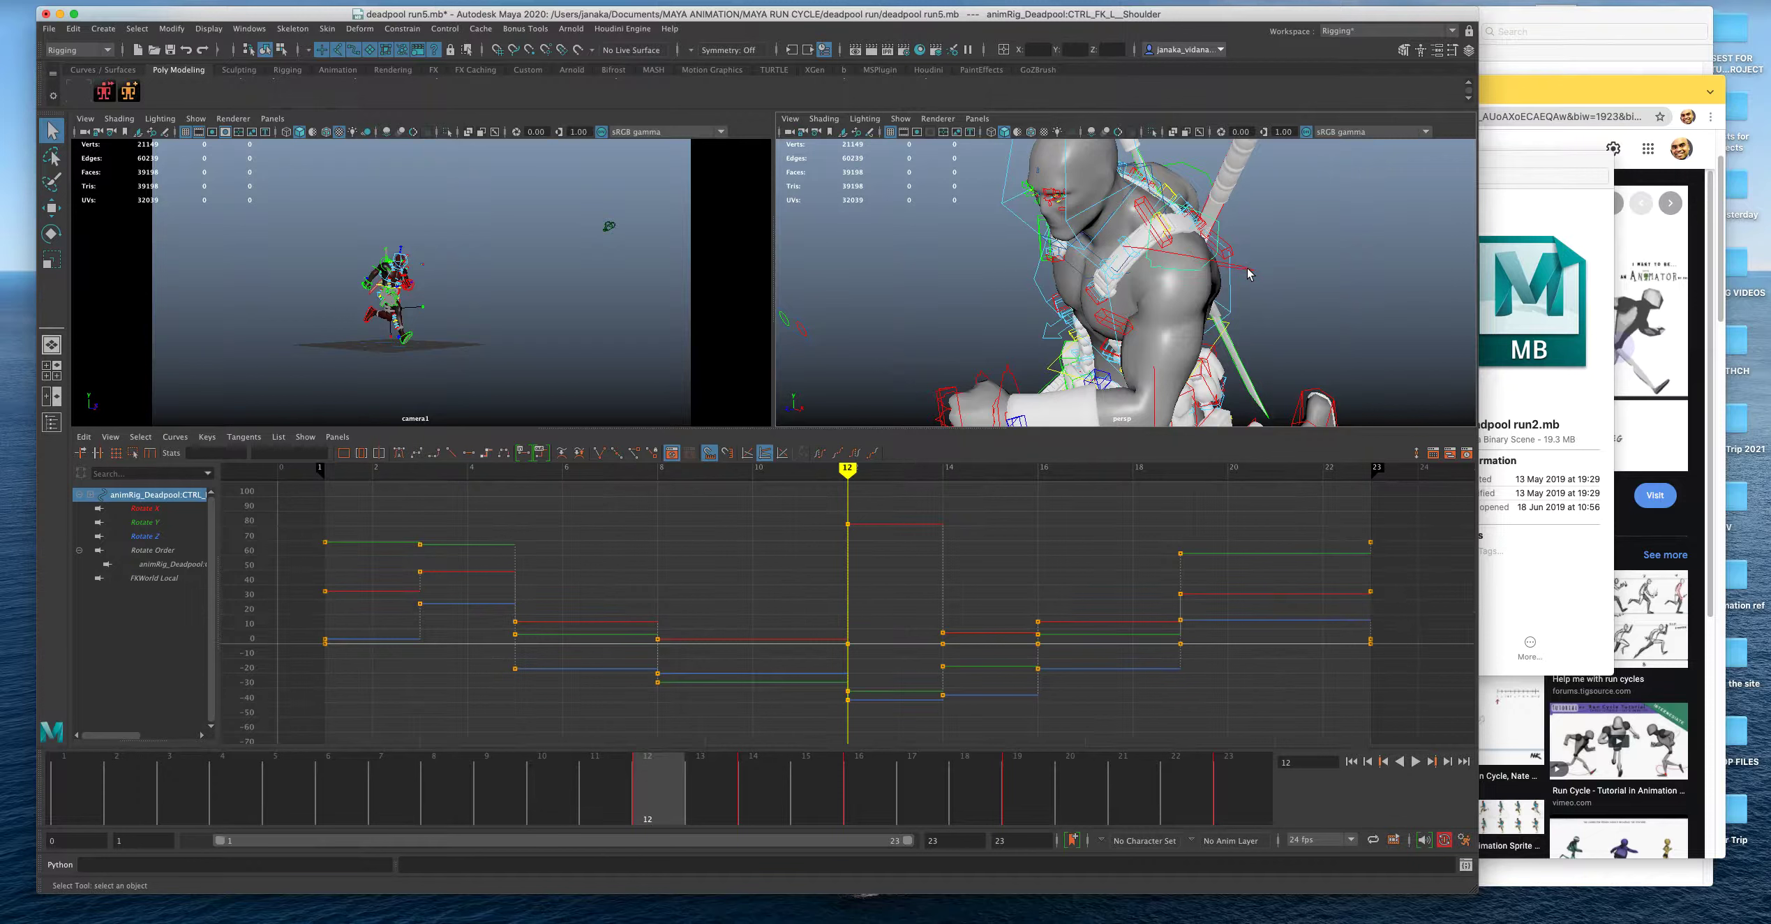
{"action": "left_click_drag", "start_coordinate": [318, 511], "coordinate": [629, 583]}
{"action": "left_click_drag", "start_coordinate": [881, 643], "coordinate": [1385, 719]}
{"action": "left_click", "coordinate": [398, 452]}
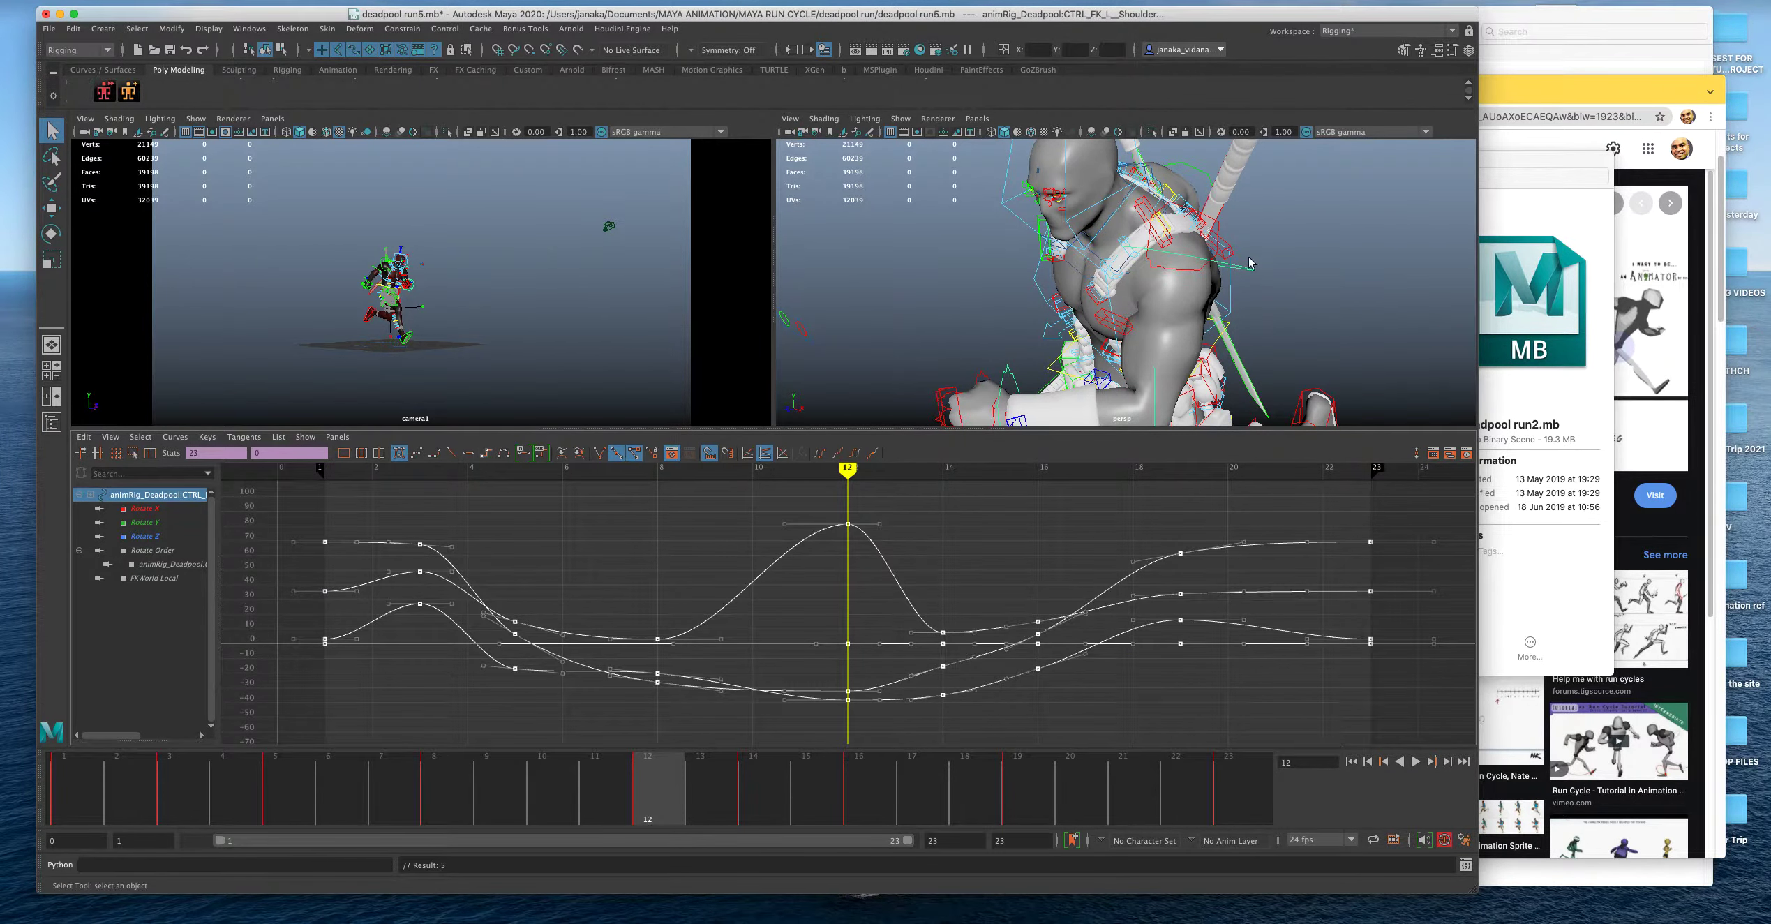
Select the head control and apply auto tangents to all of its keys.
{"action": "key", "text": "space"}
{"action": "left_click", "coordinate": [831, 353]}
{"action": "key", "text": "space"}
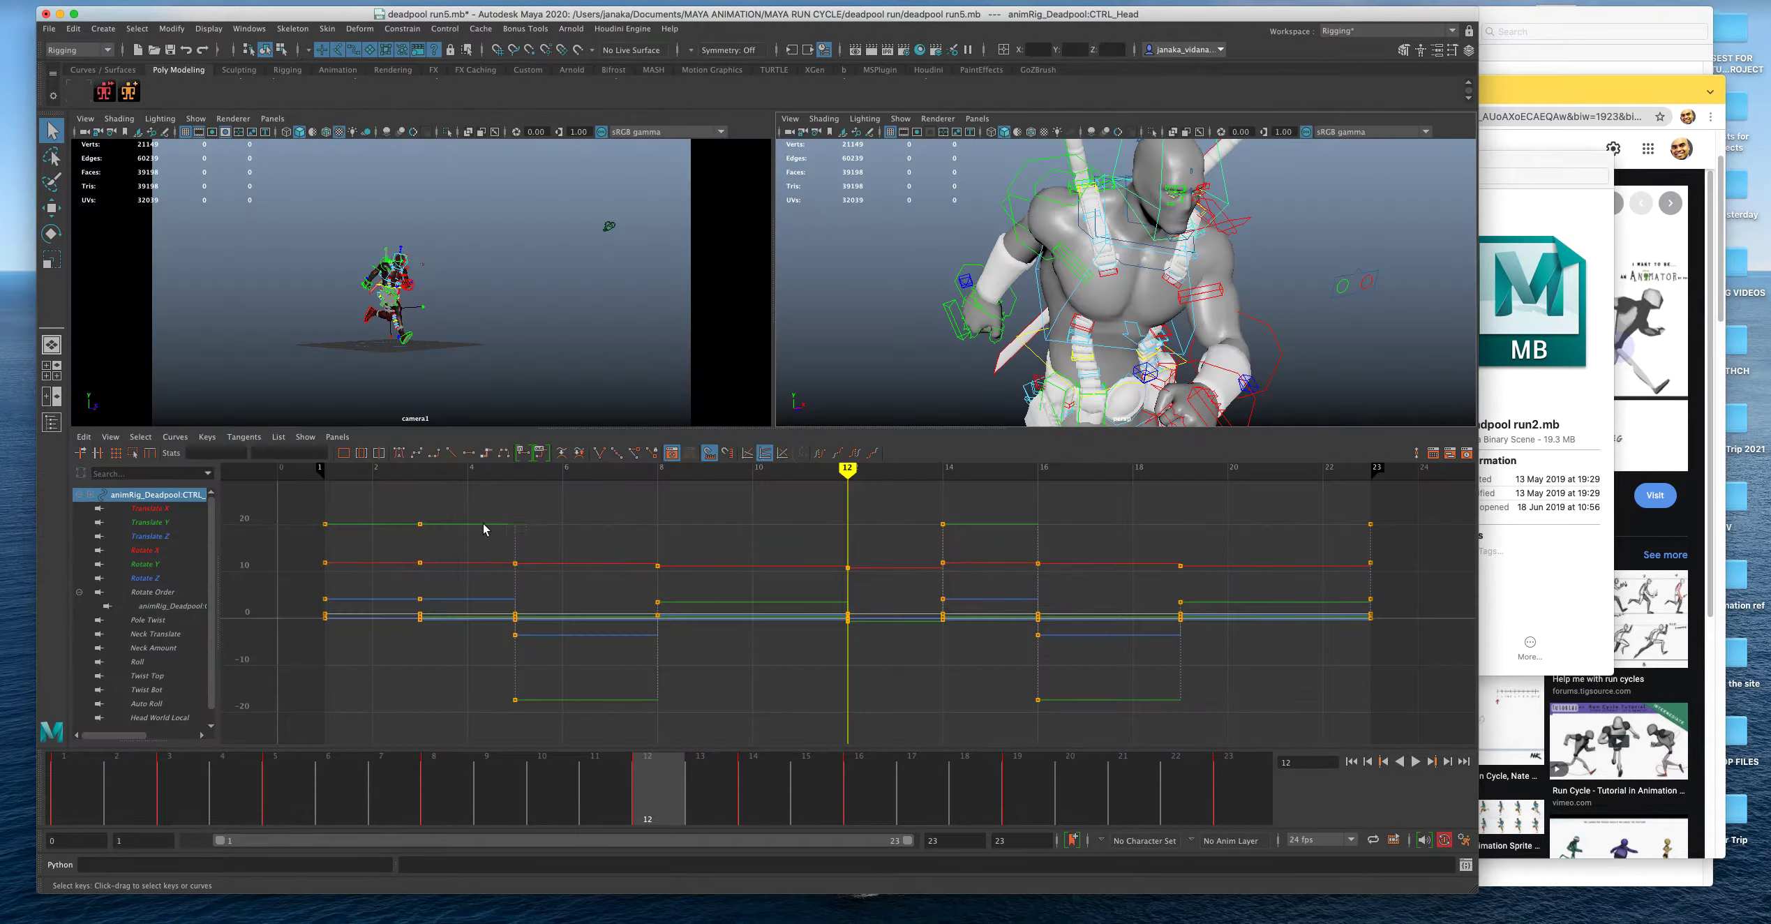
{"action": "left_click_drag", "start_coordinate": [289, 488], "coordinate": [1409, 725]}
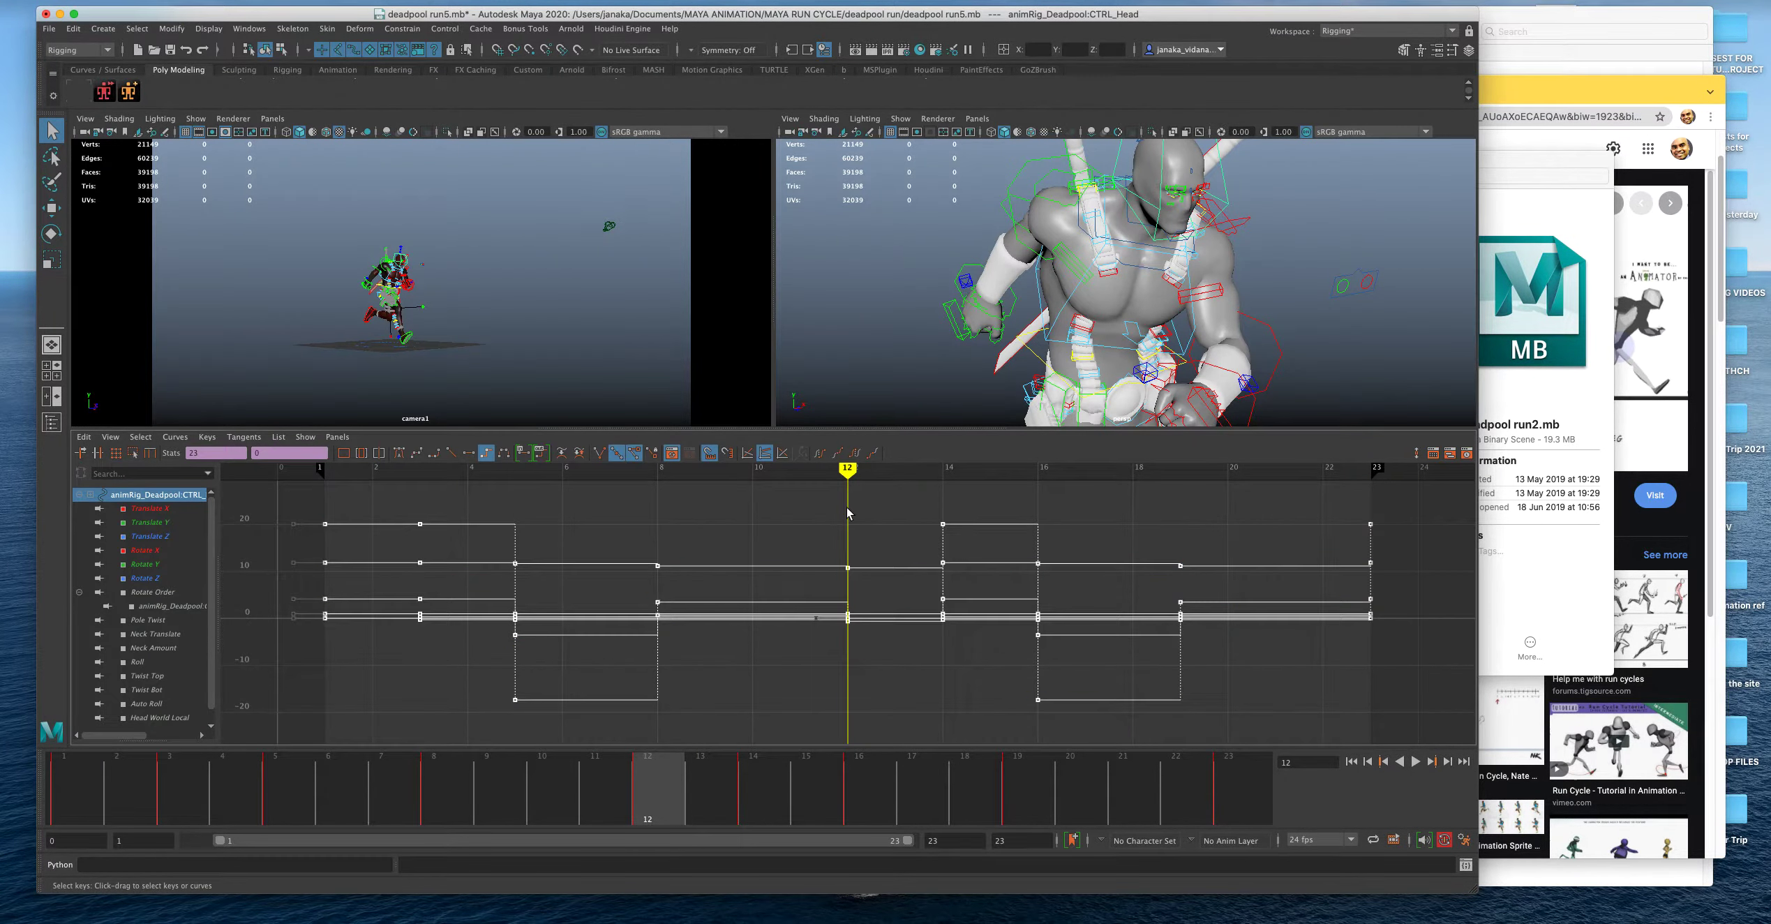
{"action": "left_click", "coordinate": [399, 453]}
Check the animation curves of the chest, lower neck and upper neck controls one after another.
{"action": "scroll", "coordinate": [1104, 244], "scroll_direction": "down", "scroll_amount": 3}
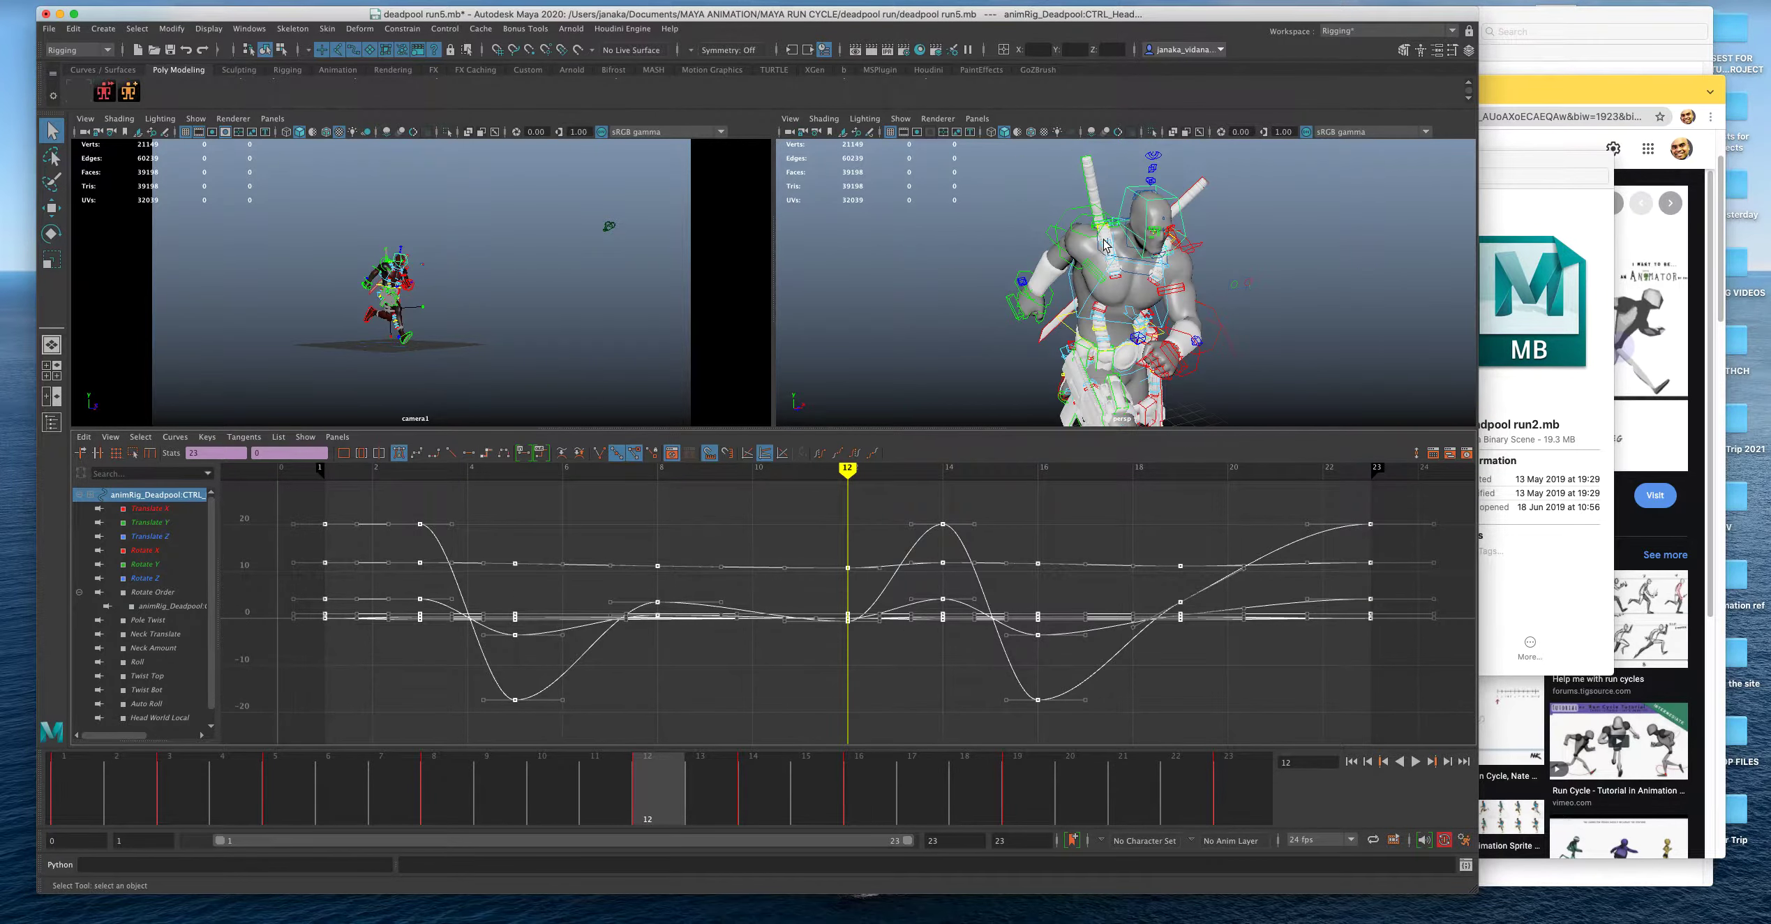
{"action": "scroll", "coordinate": [1100, 247], "scroll_direction": "up", "scroll_amount": 2}
{"action": "key", "text": "space"}
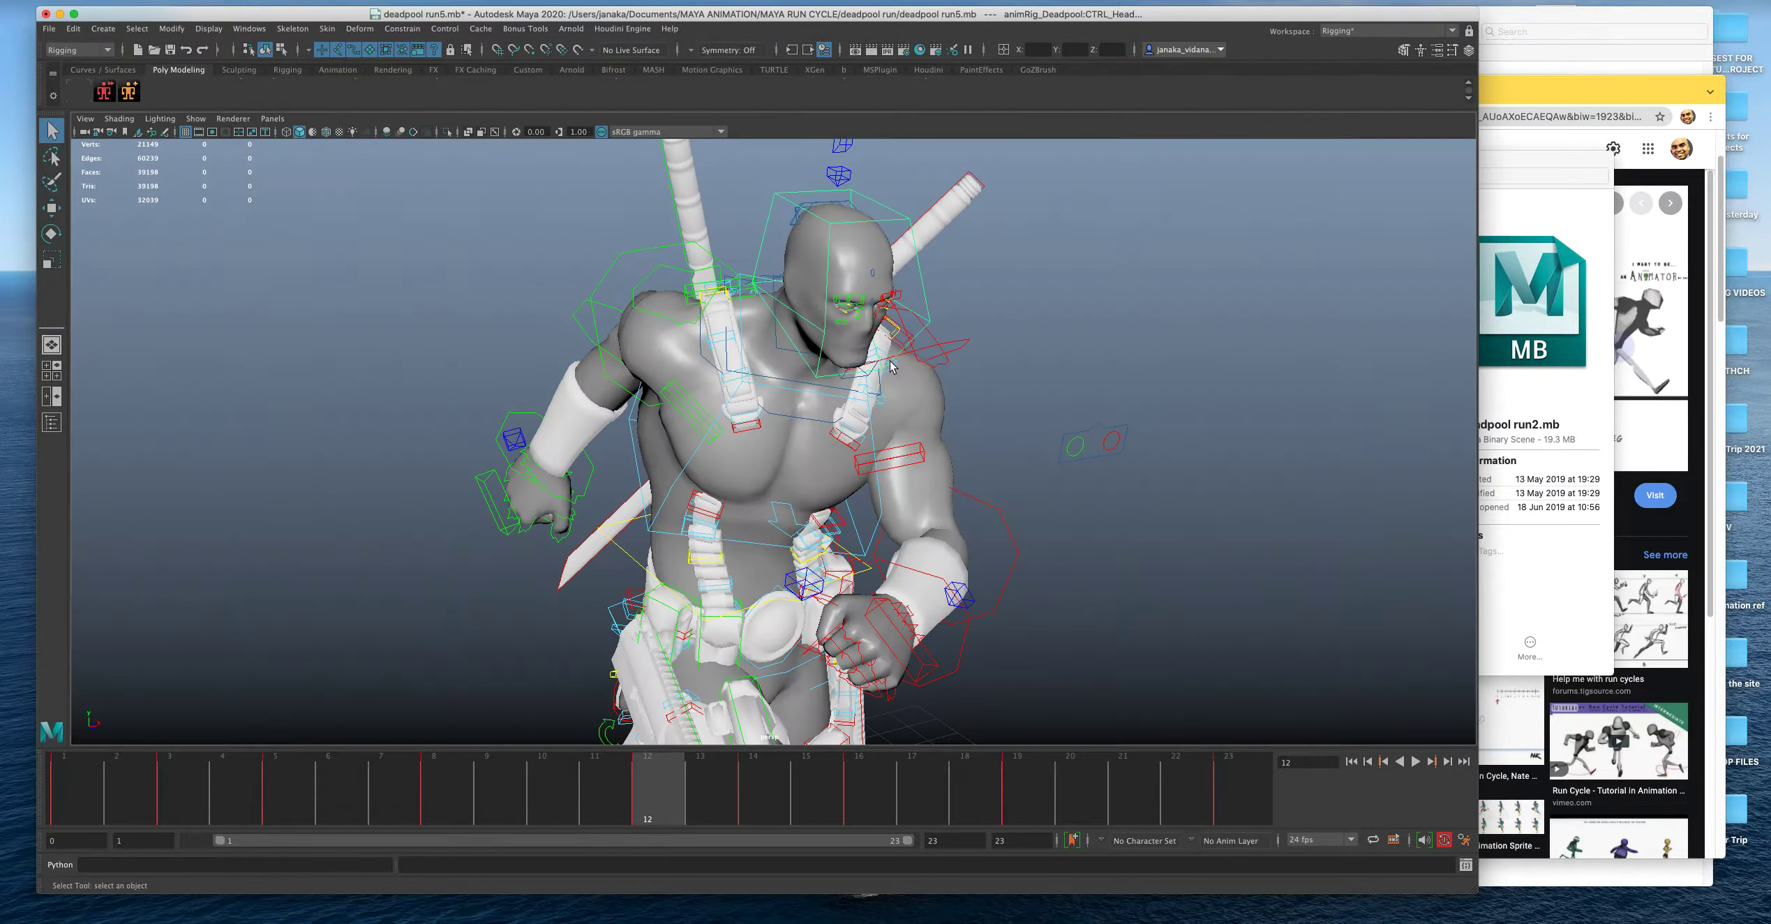
{"action": "left_click_drag", "start_coordinate": [1100, 248], "coordinate": [938, 372], "text": "alt"}
{"action": "left_click", "coordinate": [804, 397]}
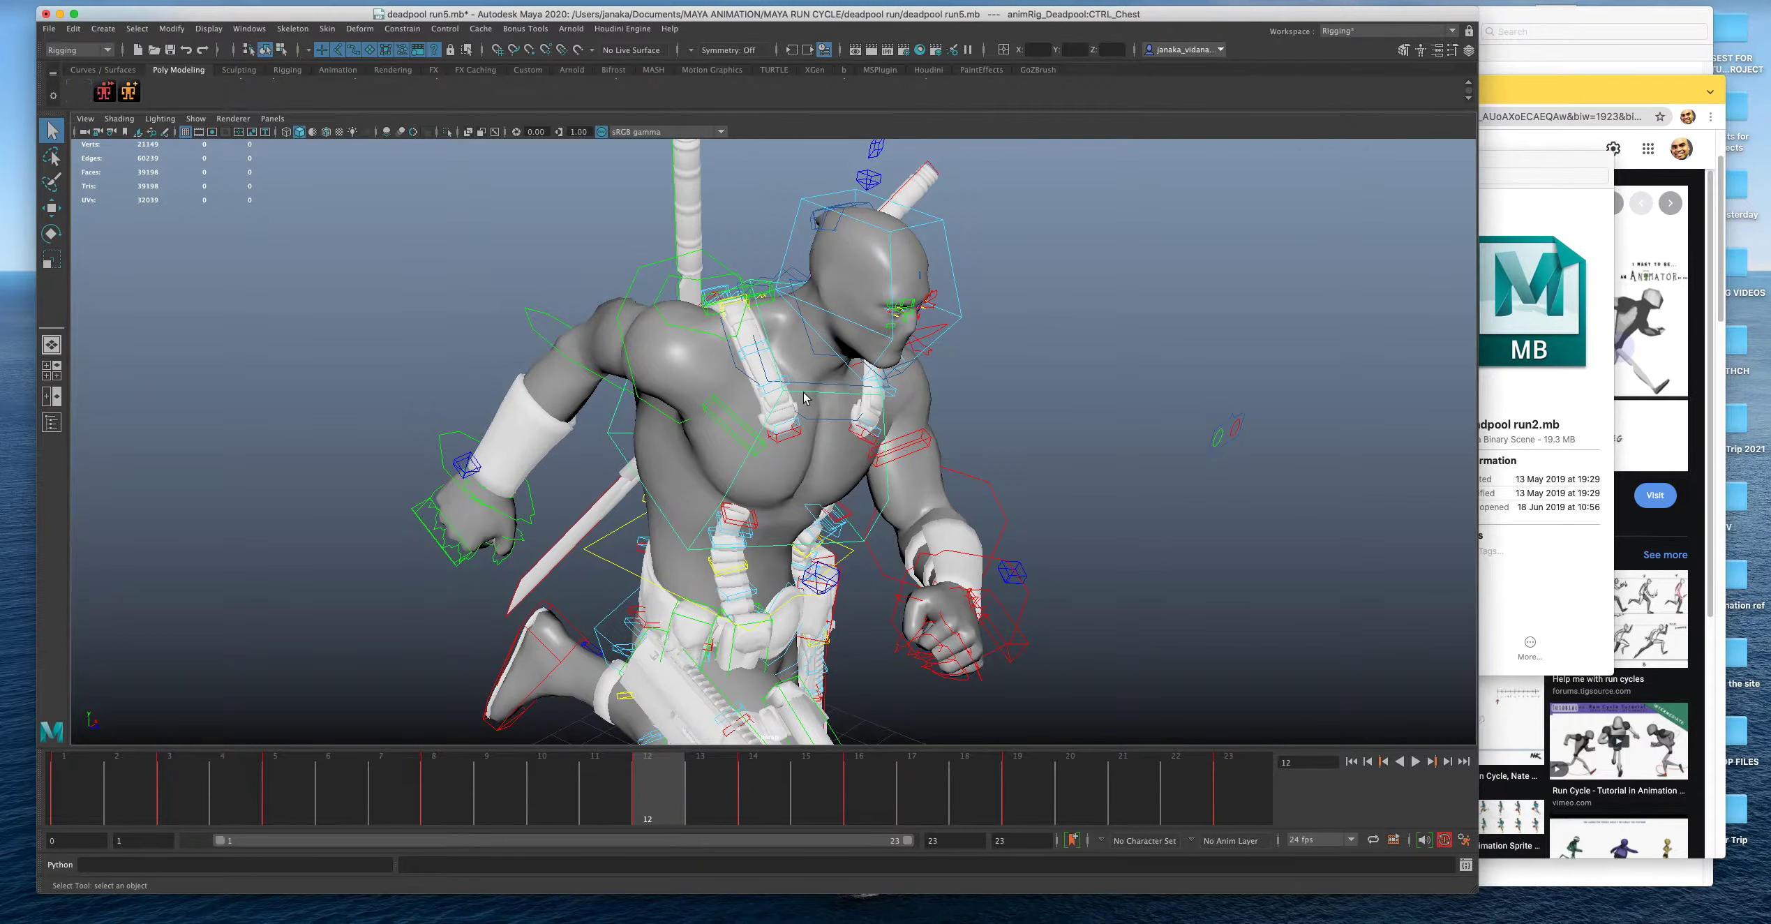
{"action": "key", "text": "space"}
{"action": "scroll", "coordinate": [977, 335], "scroll_direction": "up", "scroll_amount": 3}
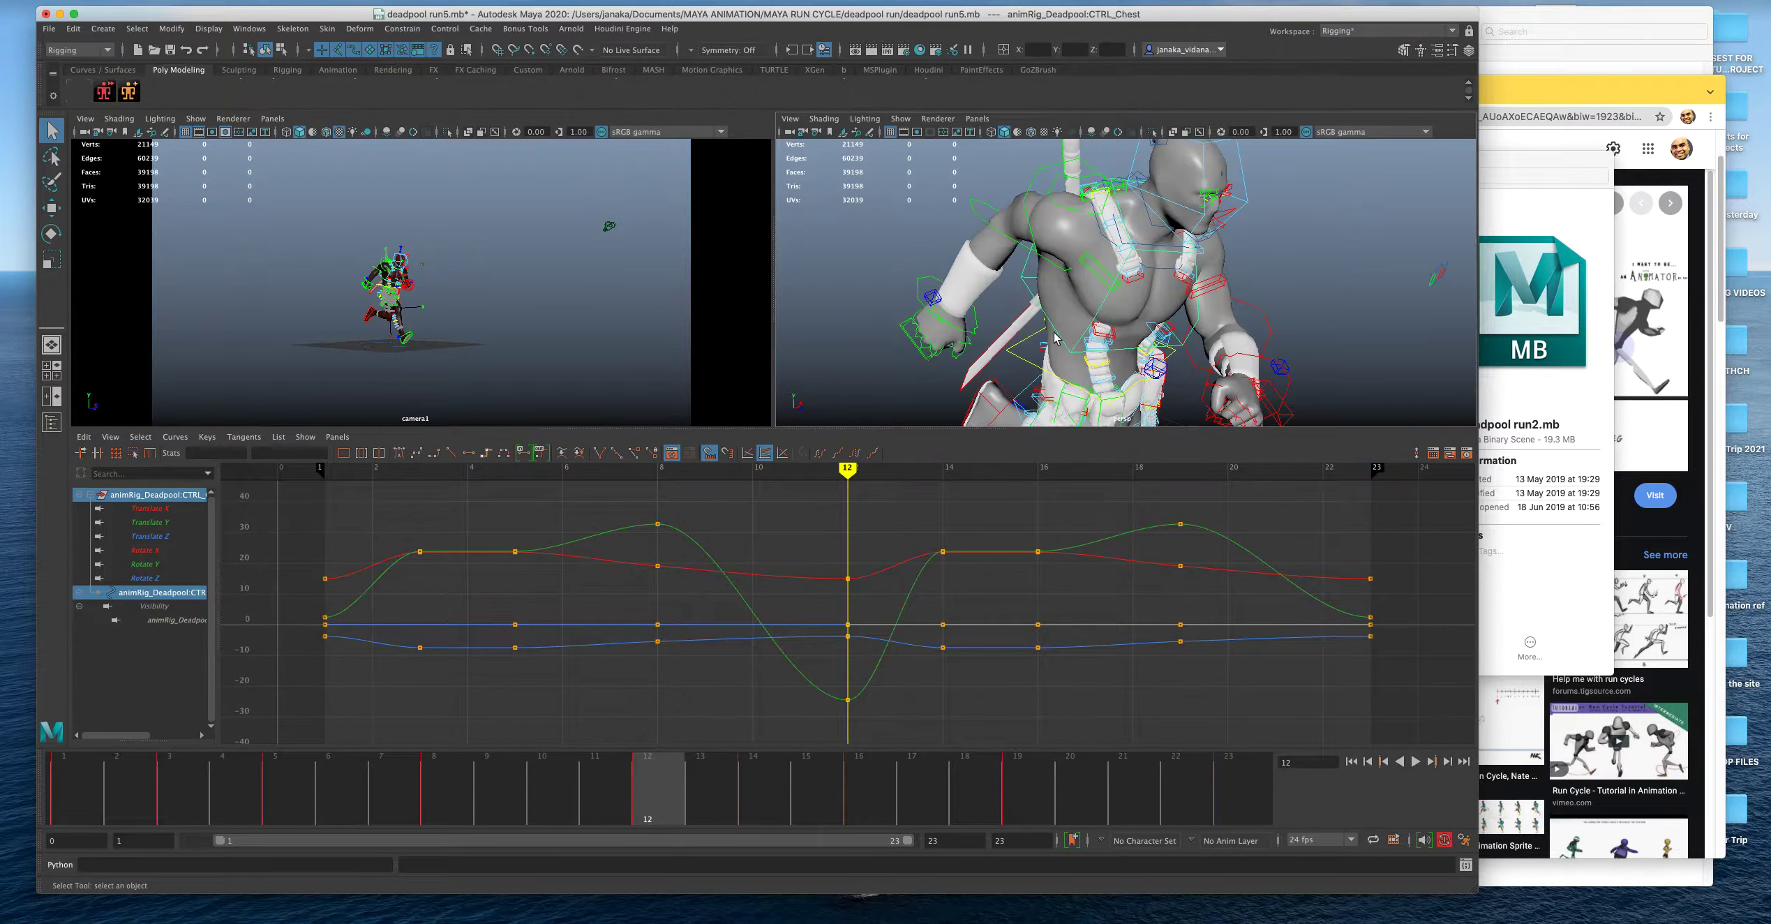
{"action": "left_click", "coordinate": [1159, 239]}
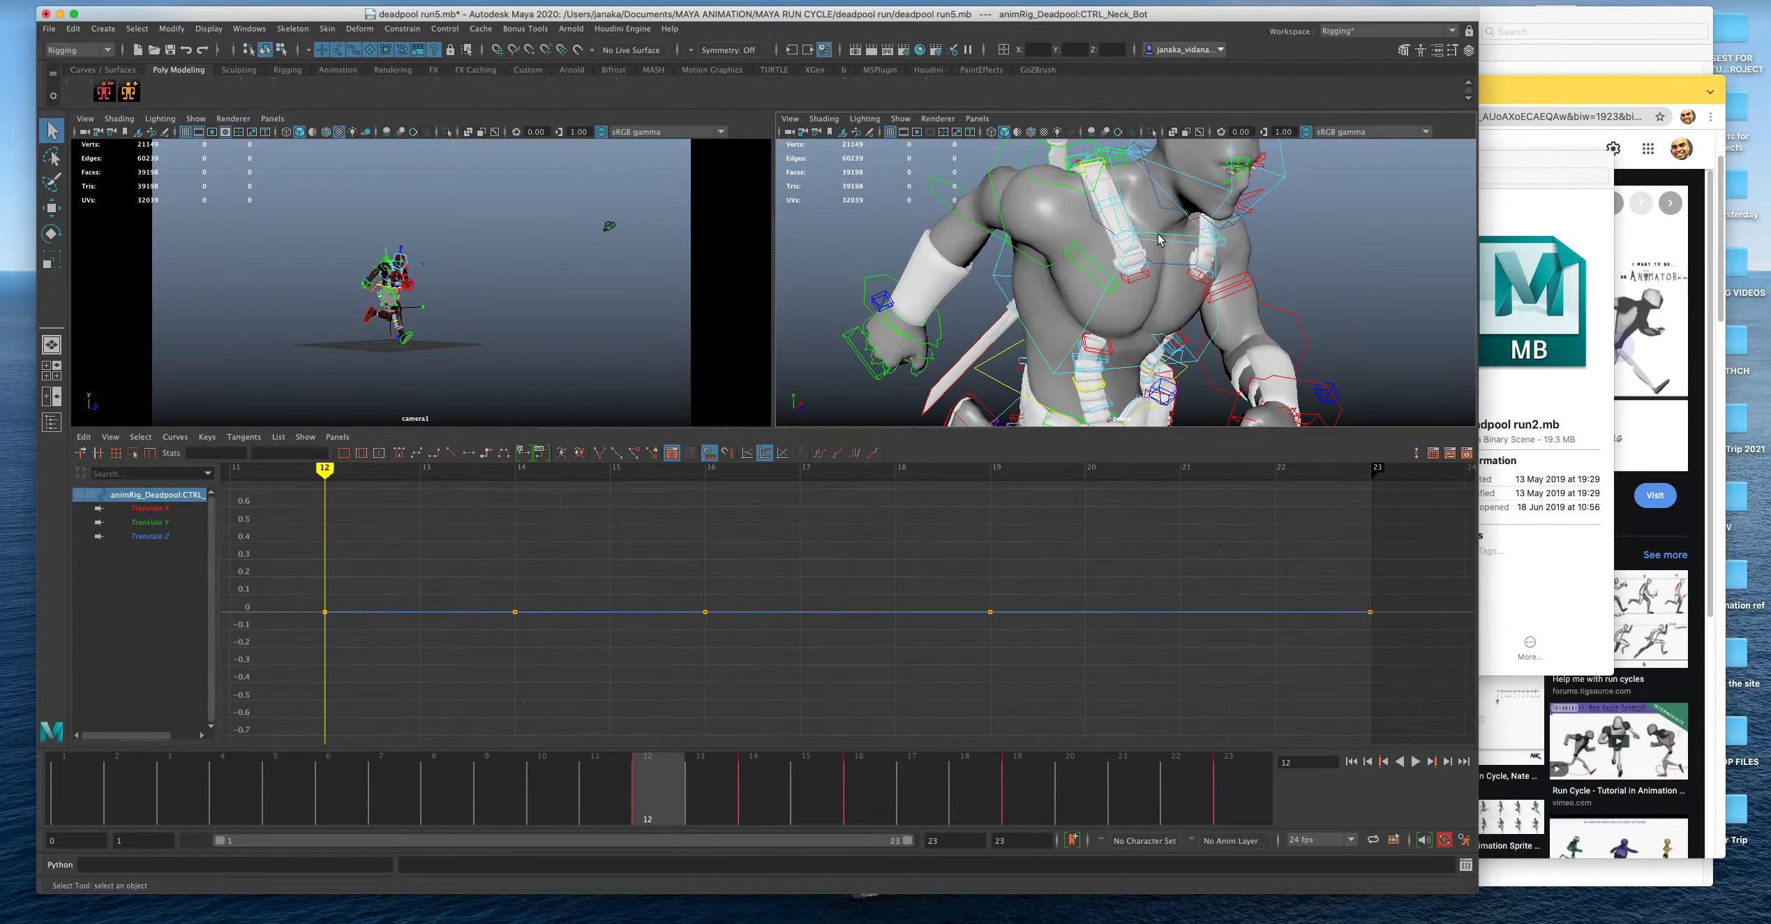
{"action": "left_click", "coordinate": [1165, 213]}
{"action": "scroll", "coordinate": [1047, 324], "scroll_direction": "down", "scroll_amount": 3}
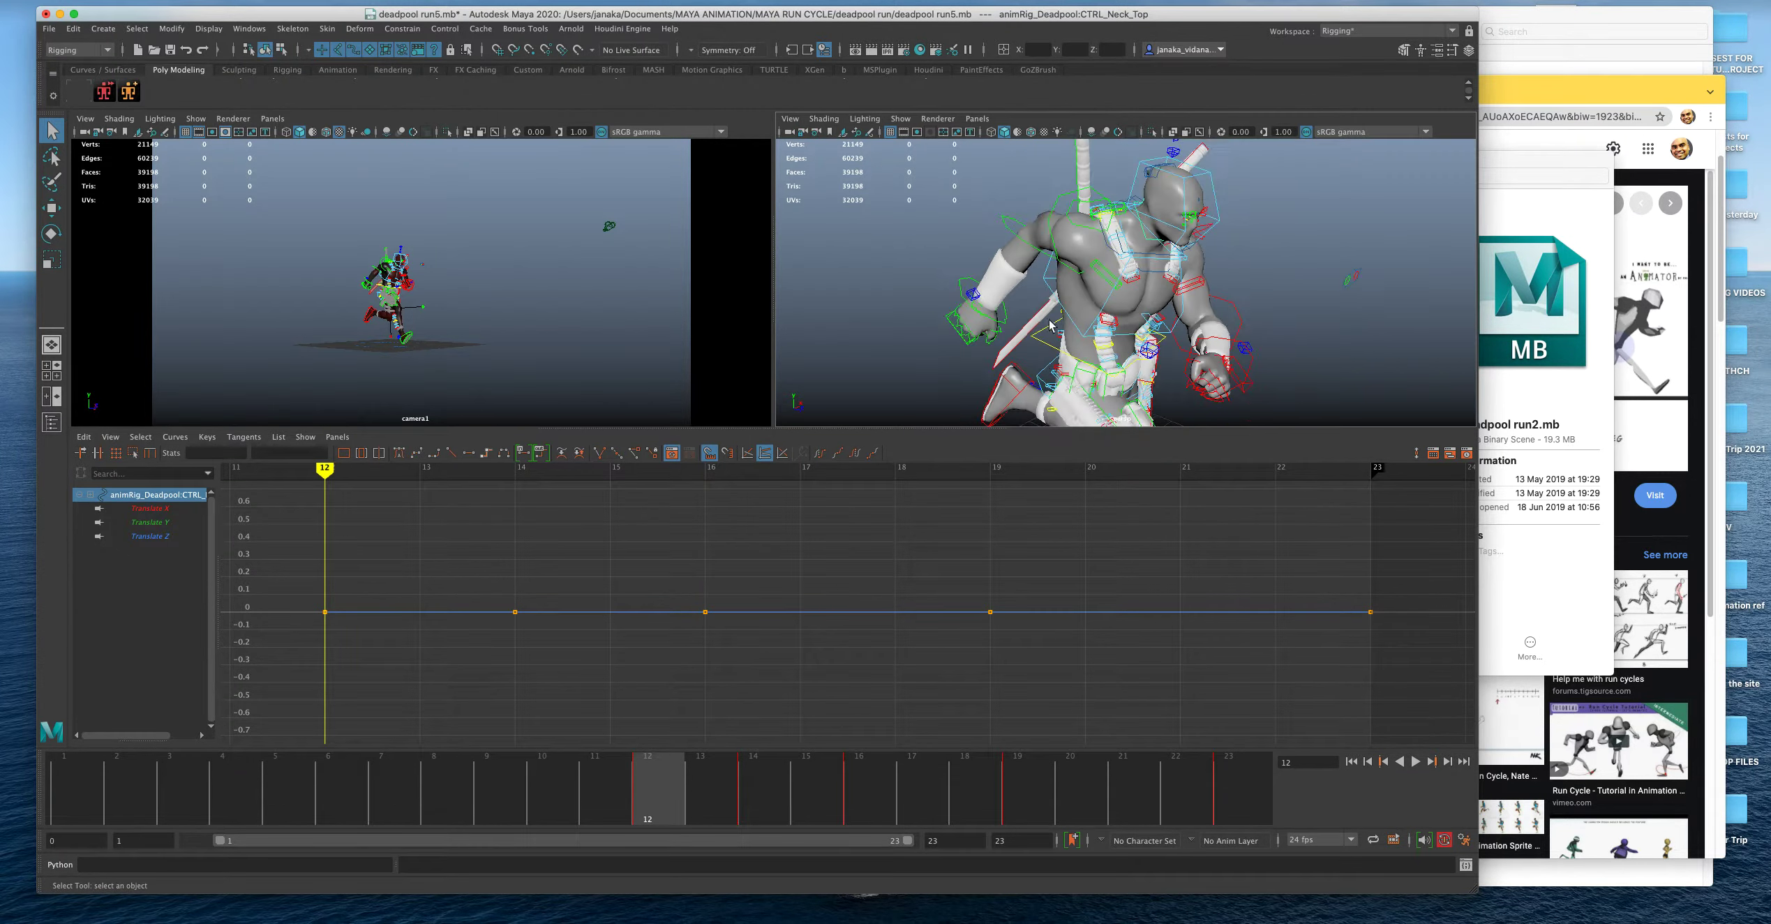
Select the main body control and convert all of its keys to auto tangents.
{"action": "left_click", "coordinate": [1092, 369]}
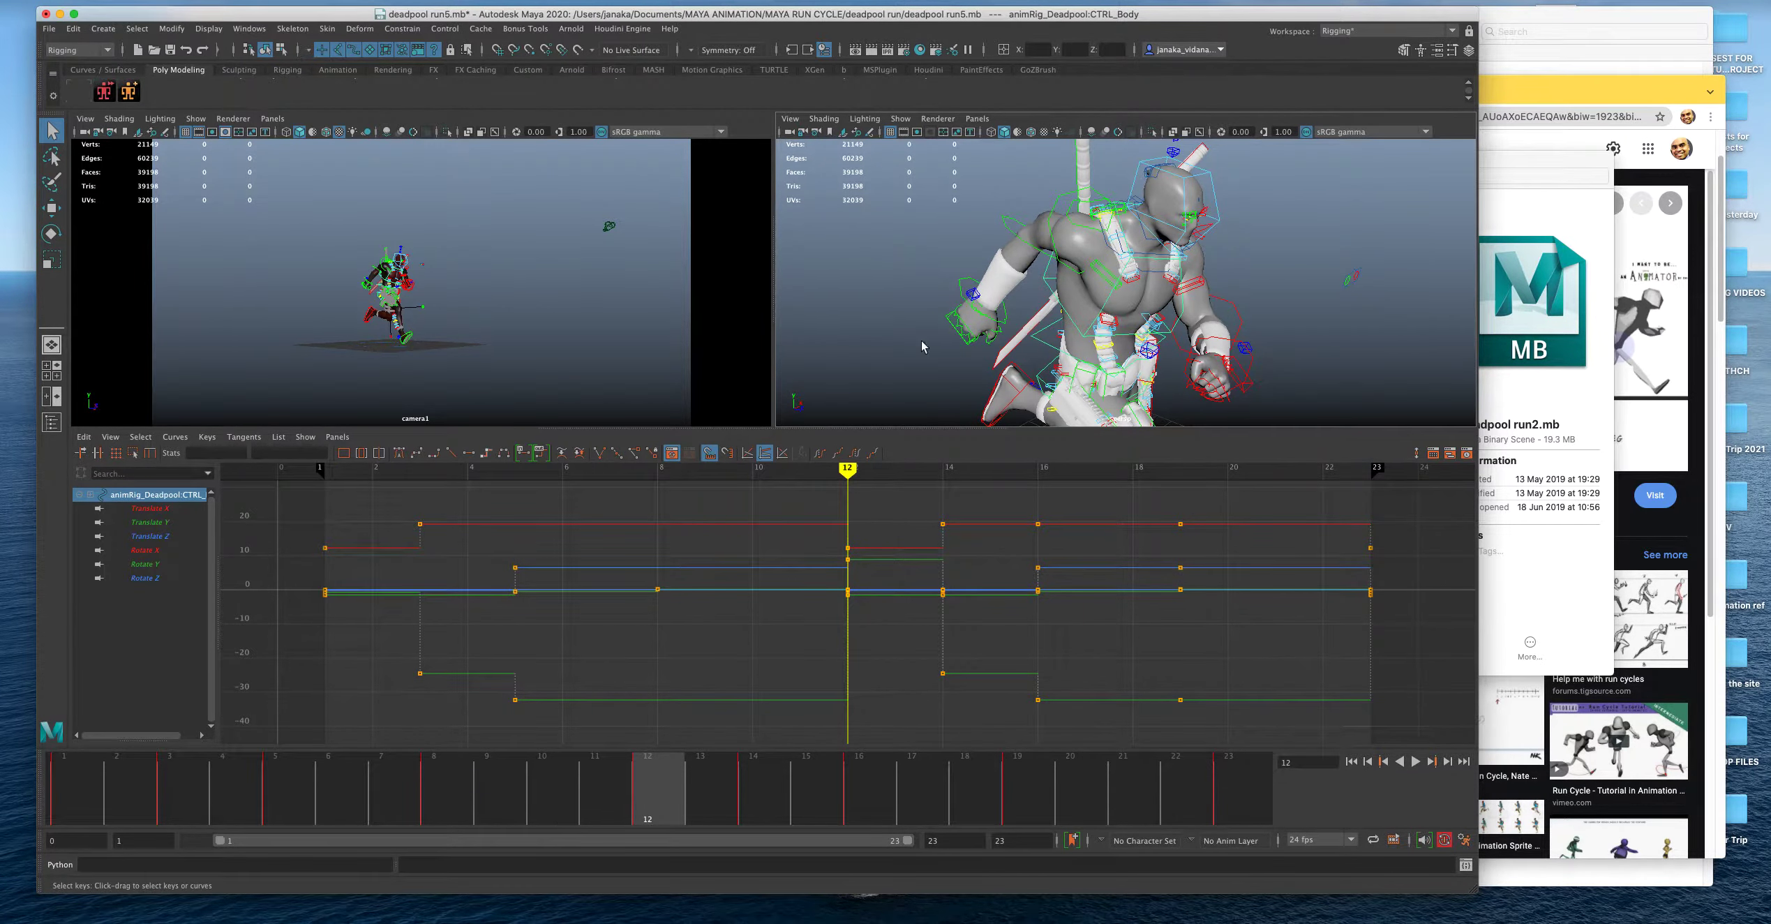
{"action": "key", "text": "space"}
{"action": "left_click_drag", "start_coordinate": [1014, 335], "coordinate": [1124, 362], "text": "alt"}
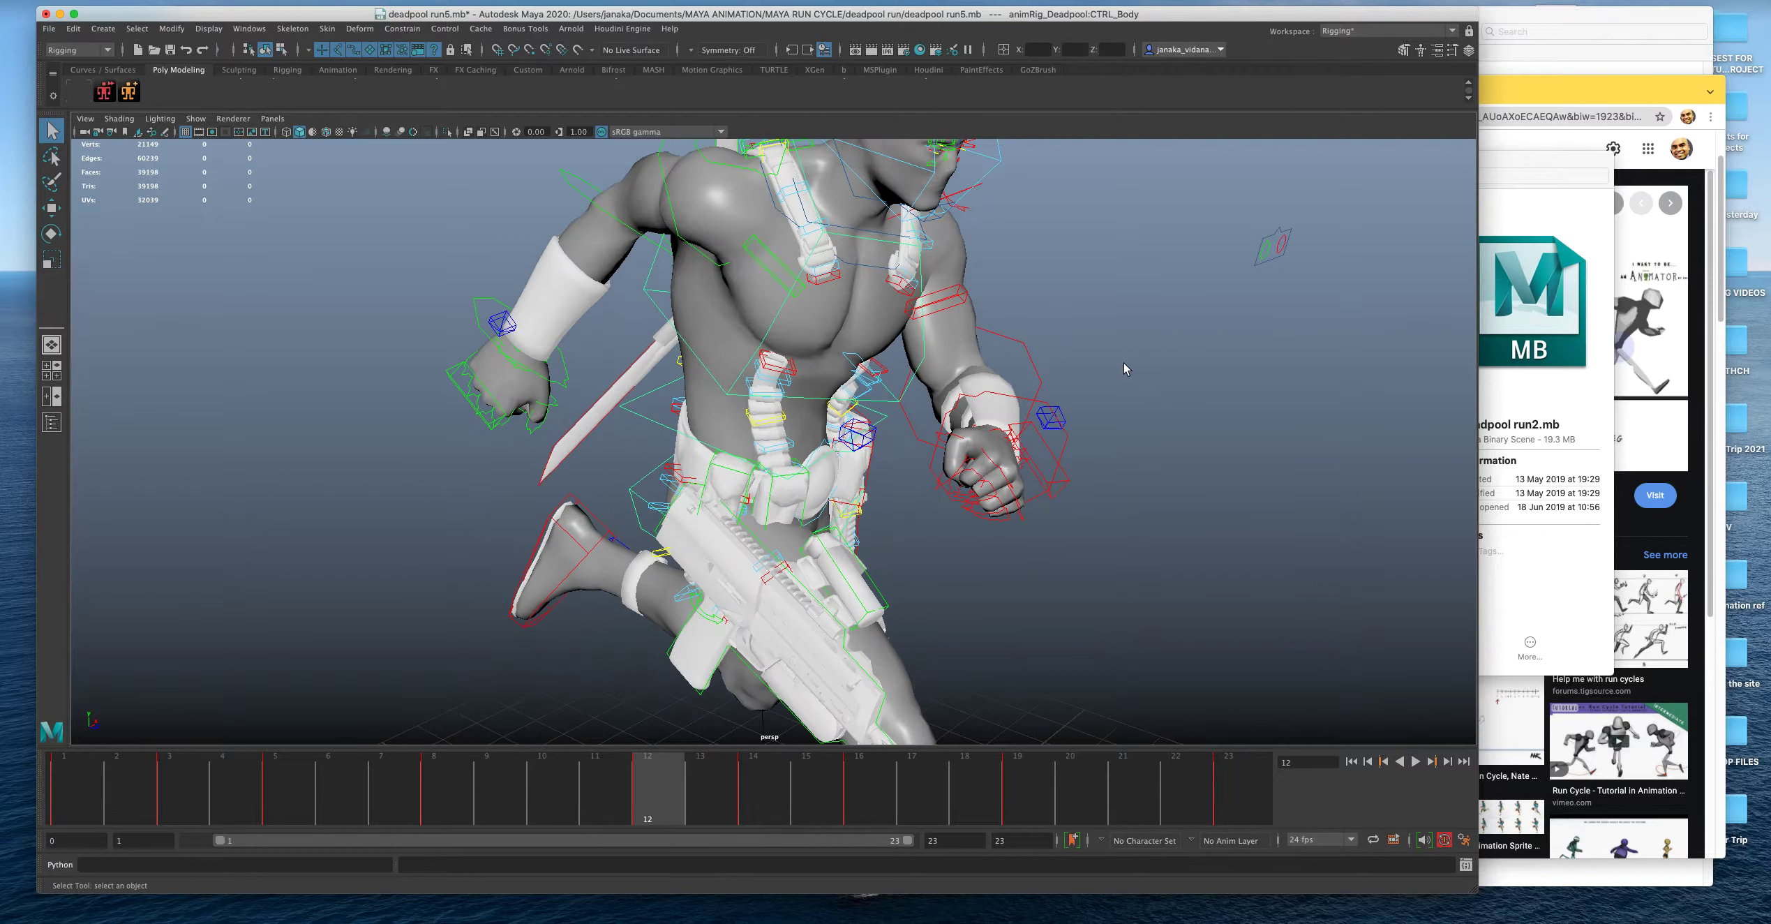
{"action": "key", "text": "space"}
{"action": "left_click_drag", "start_coordinate": [509, 491], "coordinate": [1398, 741]}
{"action": "left_click", "coordinate": [399, 452]}
Check the curves of the left FK wrist, right FK wrist and right fingers controls.
{"action": "key", "text": "space"}
{"action": "left_click_drag", "start_coordinate": [873, 475], "coordinate": [977, 475], "text": "alt"}
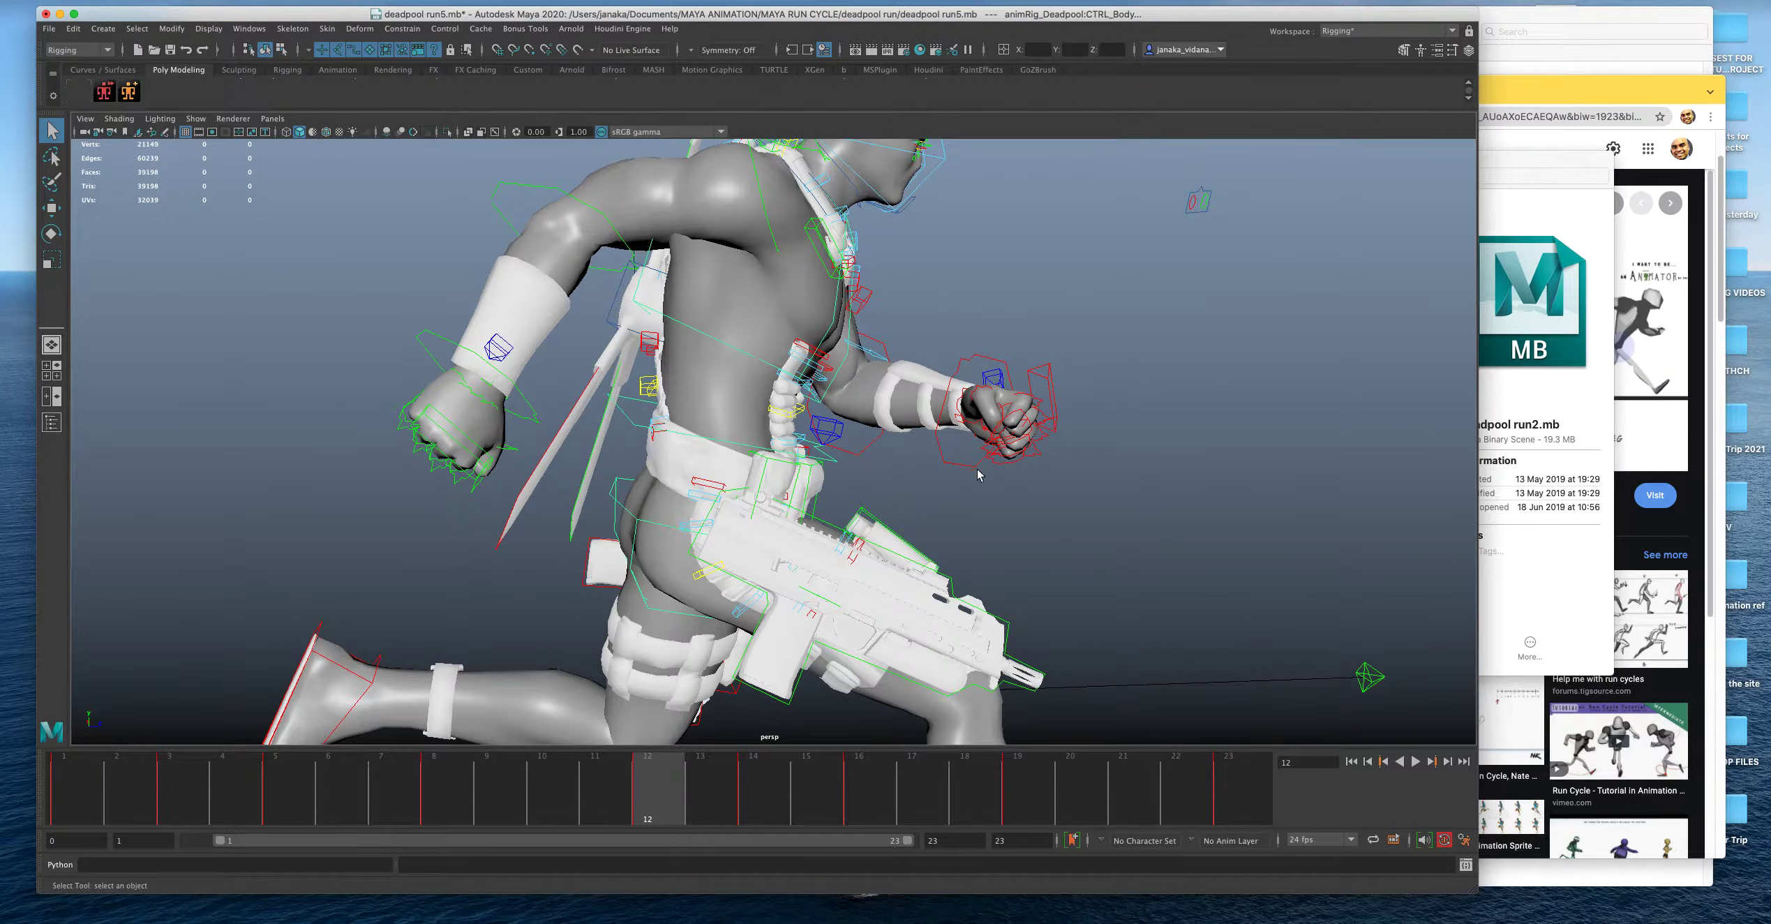
{"action": "left_click", "coordinate": [958, 468]}
{"action": "key", "text": "space"}
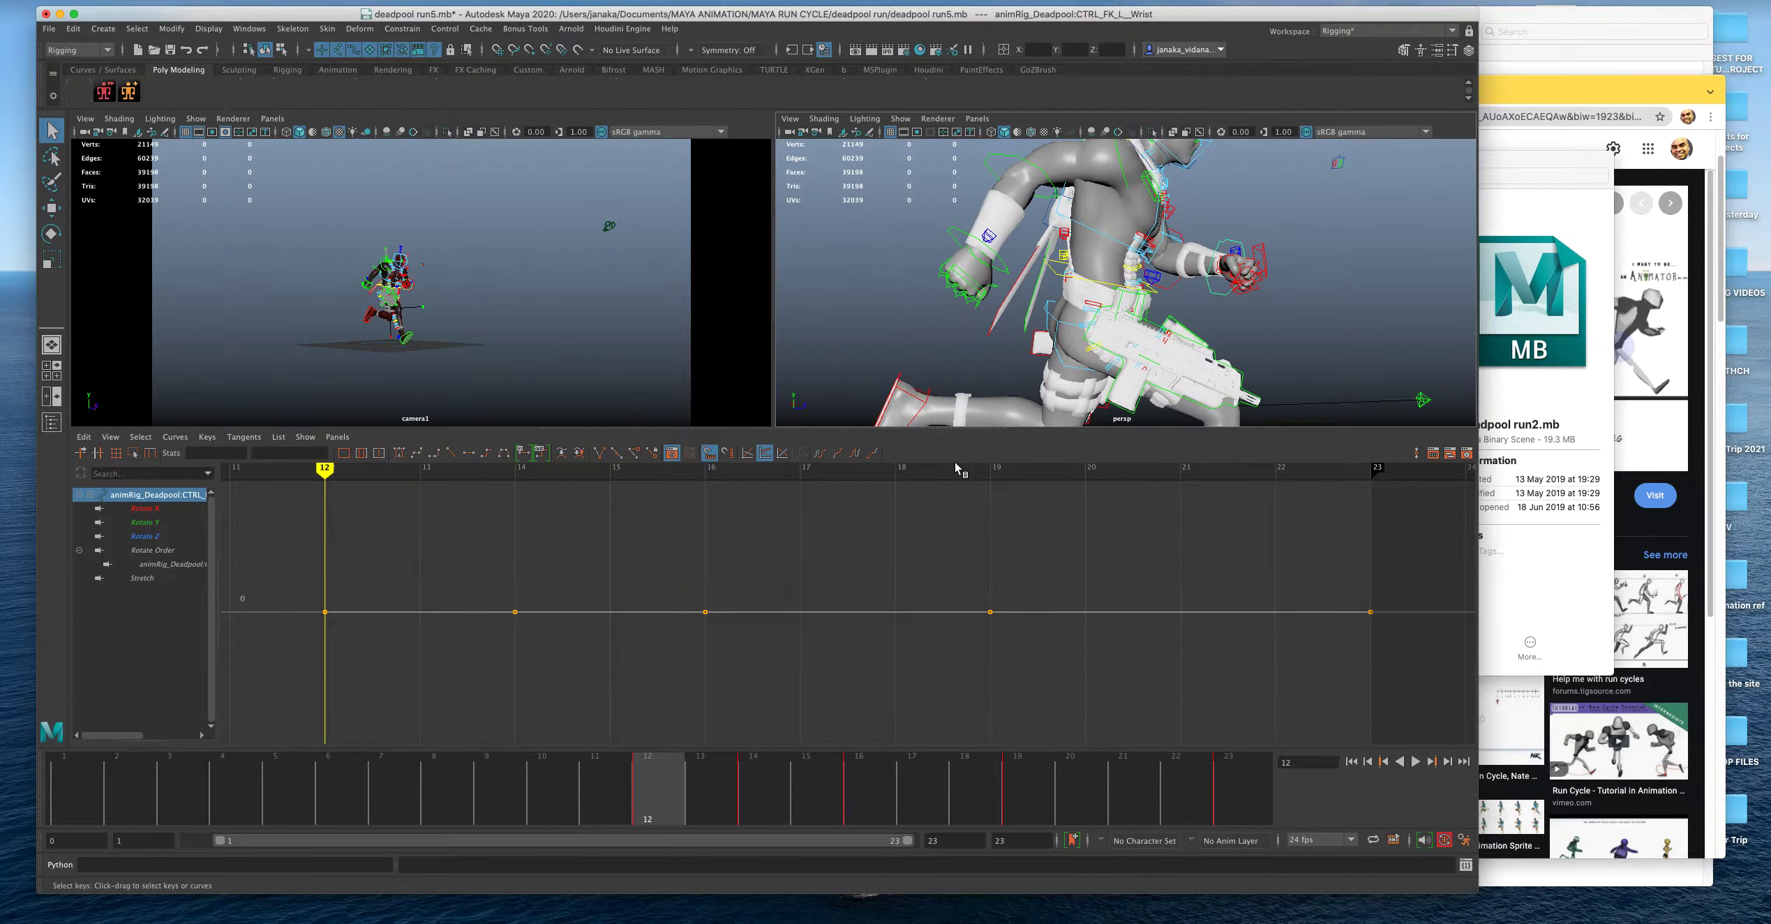
{"action": "left_click", "coordinate": [963, 238]}
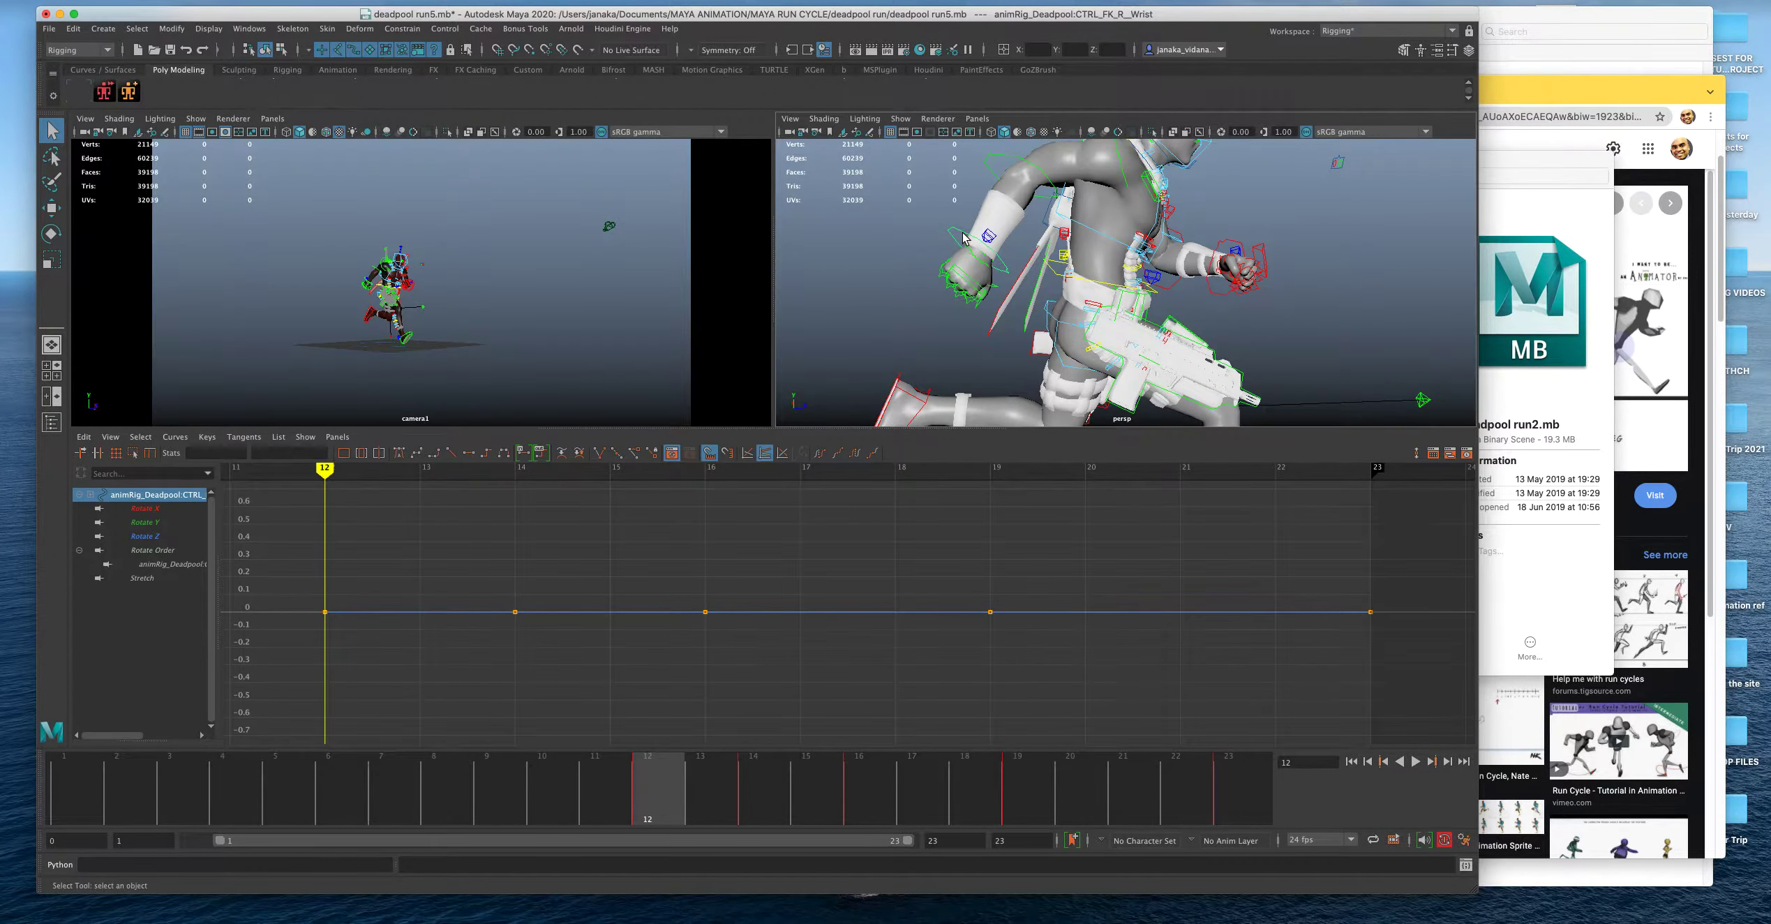
{"action": "key", "text": "space"}
{"action": "left_click_drag", "start_coordinate": [907, 391], "coordinate": [499, 450], "text": "alt"}
{"action": "left_click", "coordinate": [476, 421]}
{"action": "key", "text": "space"}
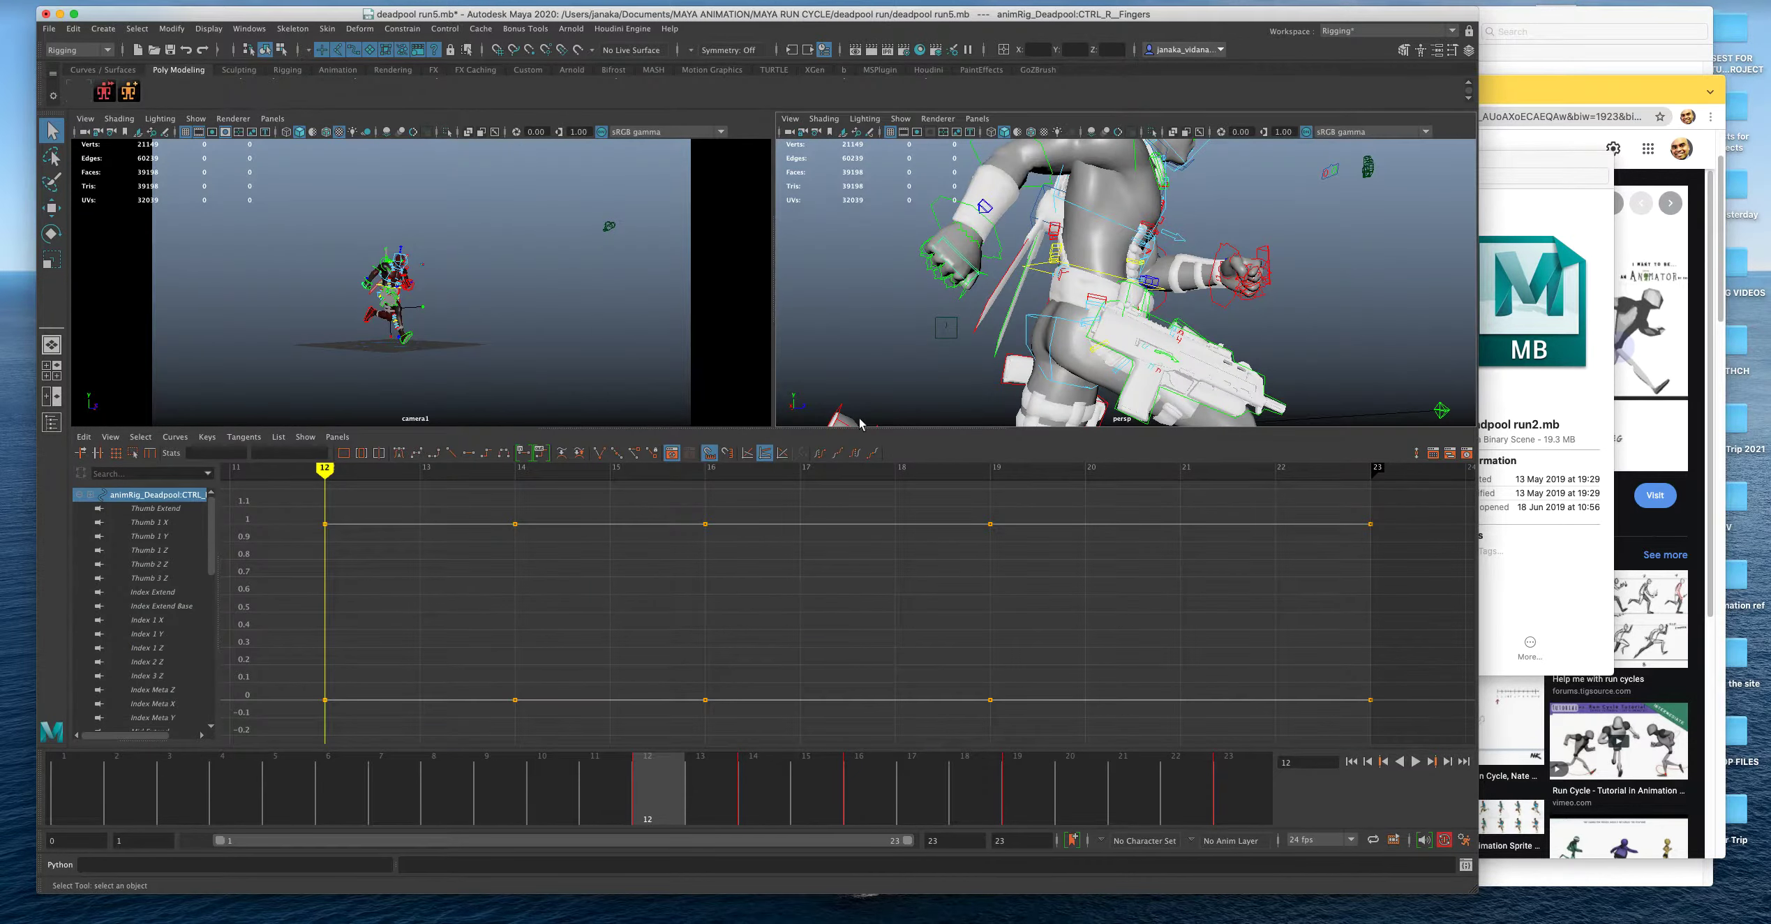
Show the whole character and save the scene, accepting the student version notice.
{"action": "key", "text": "space"}
{"action": "scroll", "coordinate": [1004, 314], "scroll_direction": "down", "scroll_amount": 10}
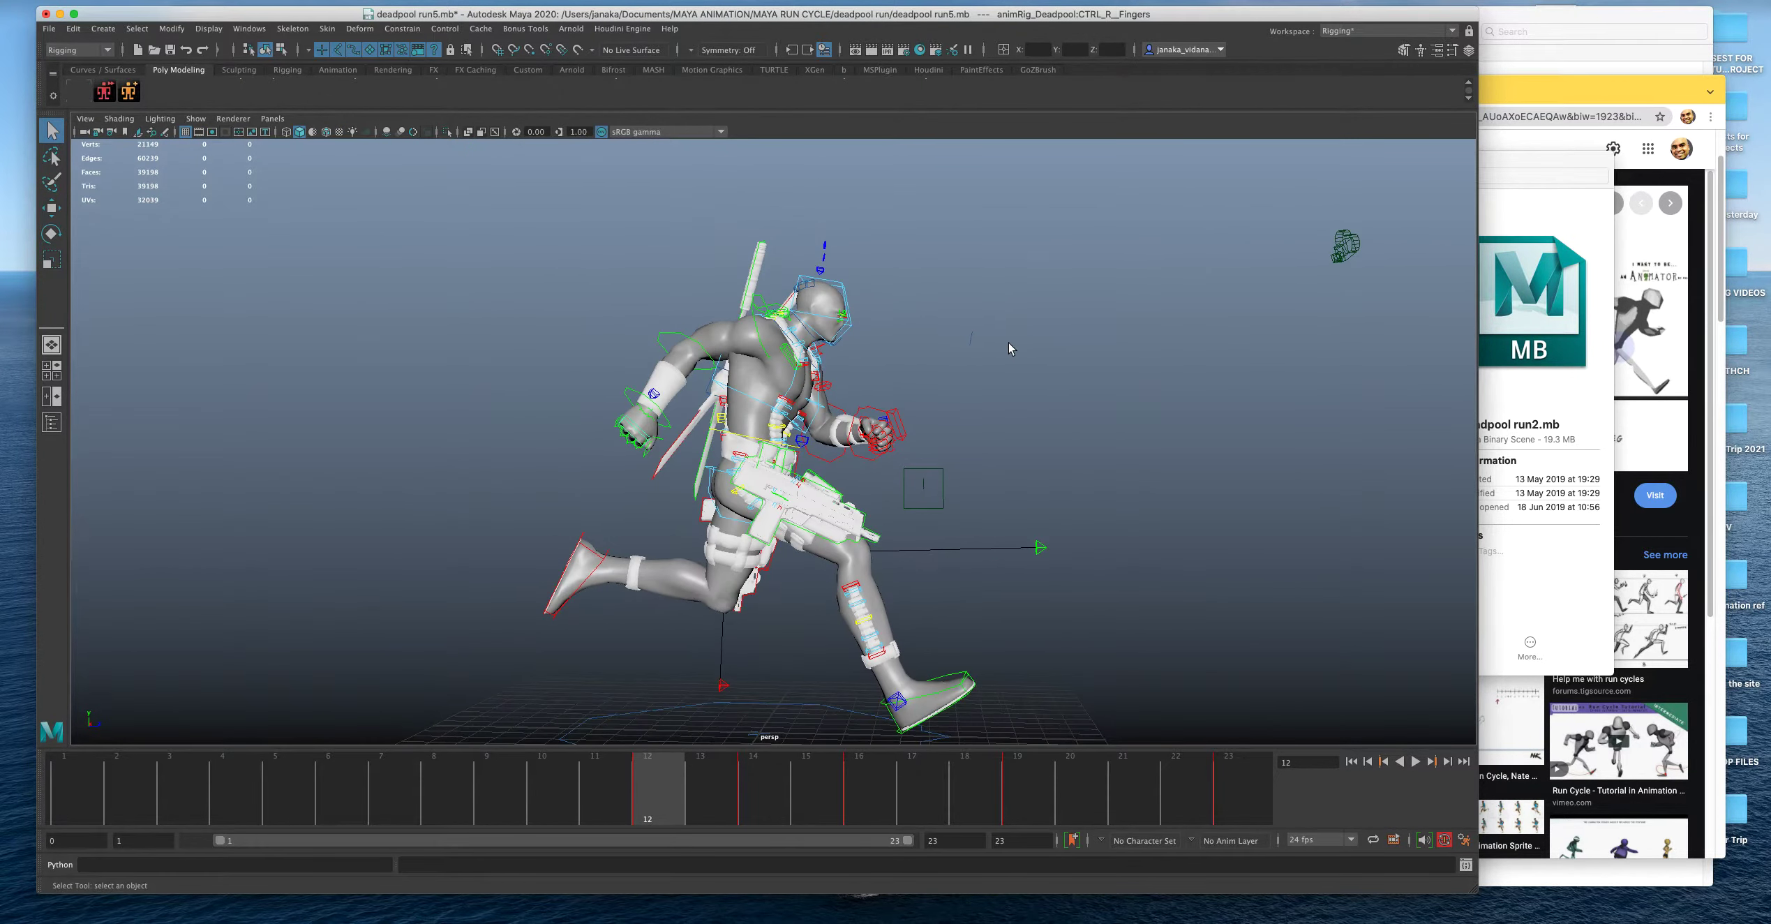
{"action": "key", "text": "super+s"}
{"action": "left_click", "coordinate": [855, 496]}
Select the left knee pole control and apply auto tangents to all of its keys.
{"action": "left_click_drag", "start_coordinate": [1042, 546], "coordinate": [986, 481]}
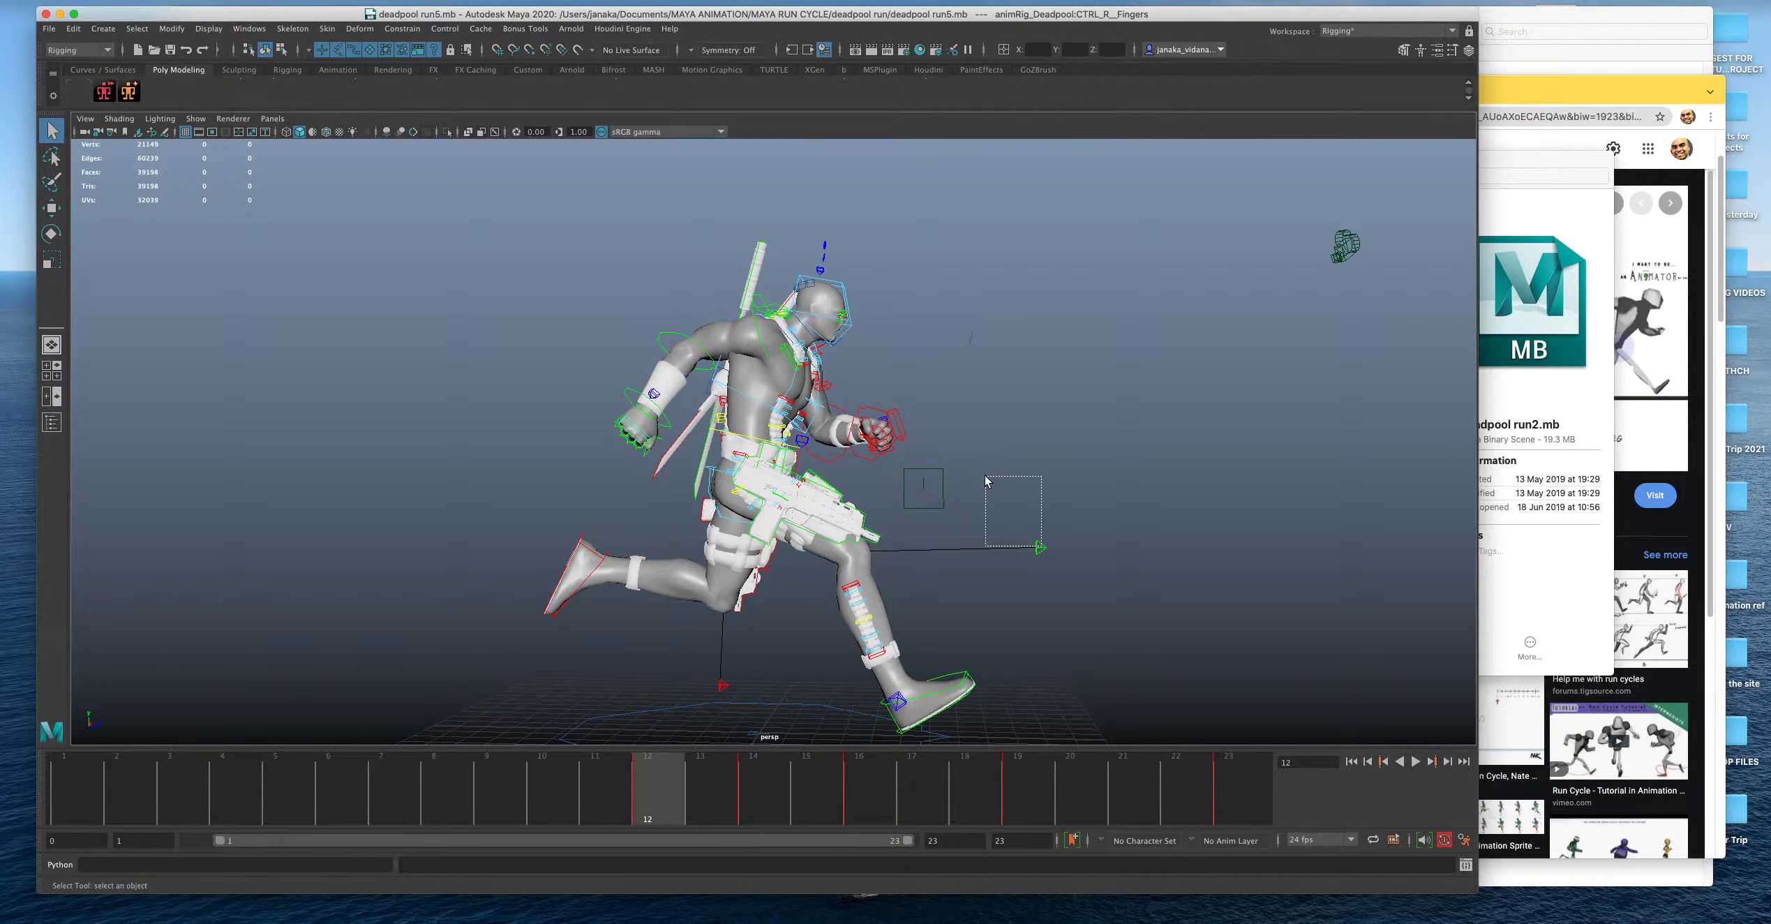
{"action": "left_click_drag", "start_coordinate": [986, 481], "coordinate": [1029, 580]}
{"action": "middle_click_drag", "start_coordinate": [1030, 581], "coordinate": [1081, 495], "text": "alt"}
{"action": "left_click_drag", "start_coordinate": [837, 593], "coordinate": [915, 538], "text": "alt"}
{"action": "left_click", "coordinate": [759, 579]}
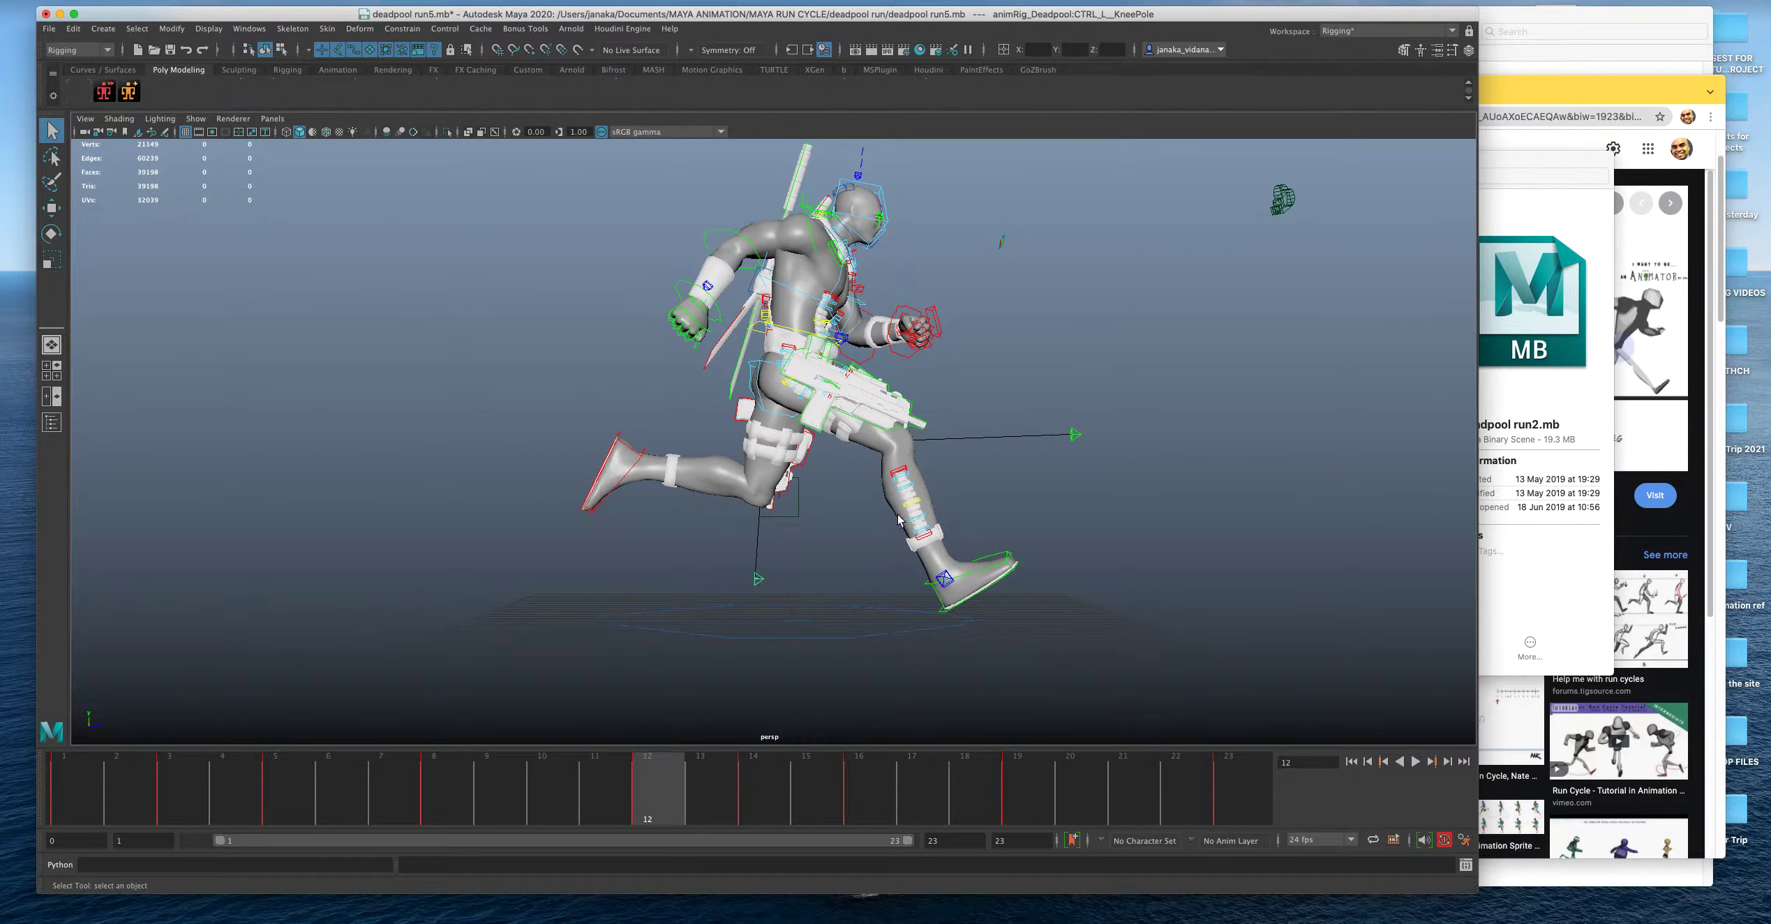
{"action": "key", "text": "space"}
{"action": "left_click_drag", "start_coordinate": [378, 491], "coordinate": [1322, 731]}
{"action": "left_click", "coordinate": [400, 454]}
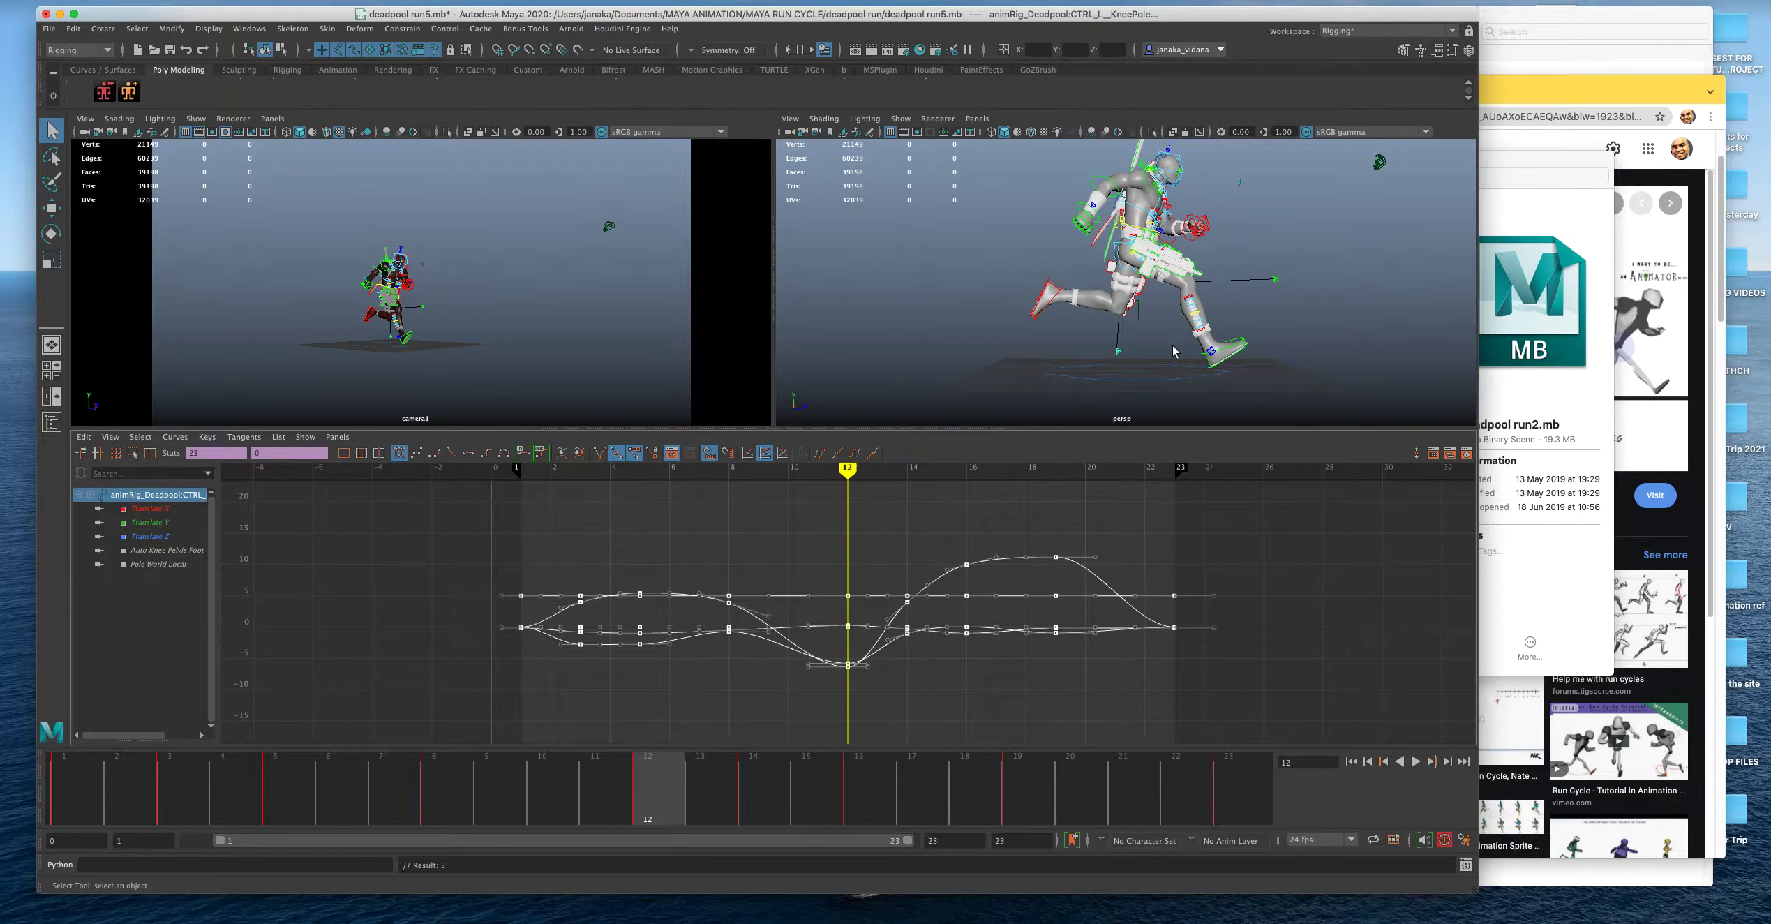
Select the right knee pole control in front of the character and convert all of its keys to auto tangents.
{"action": "left_click", "coordinate": [1276, 279]}
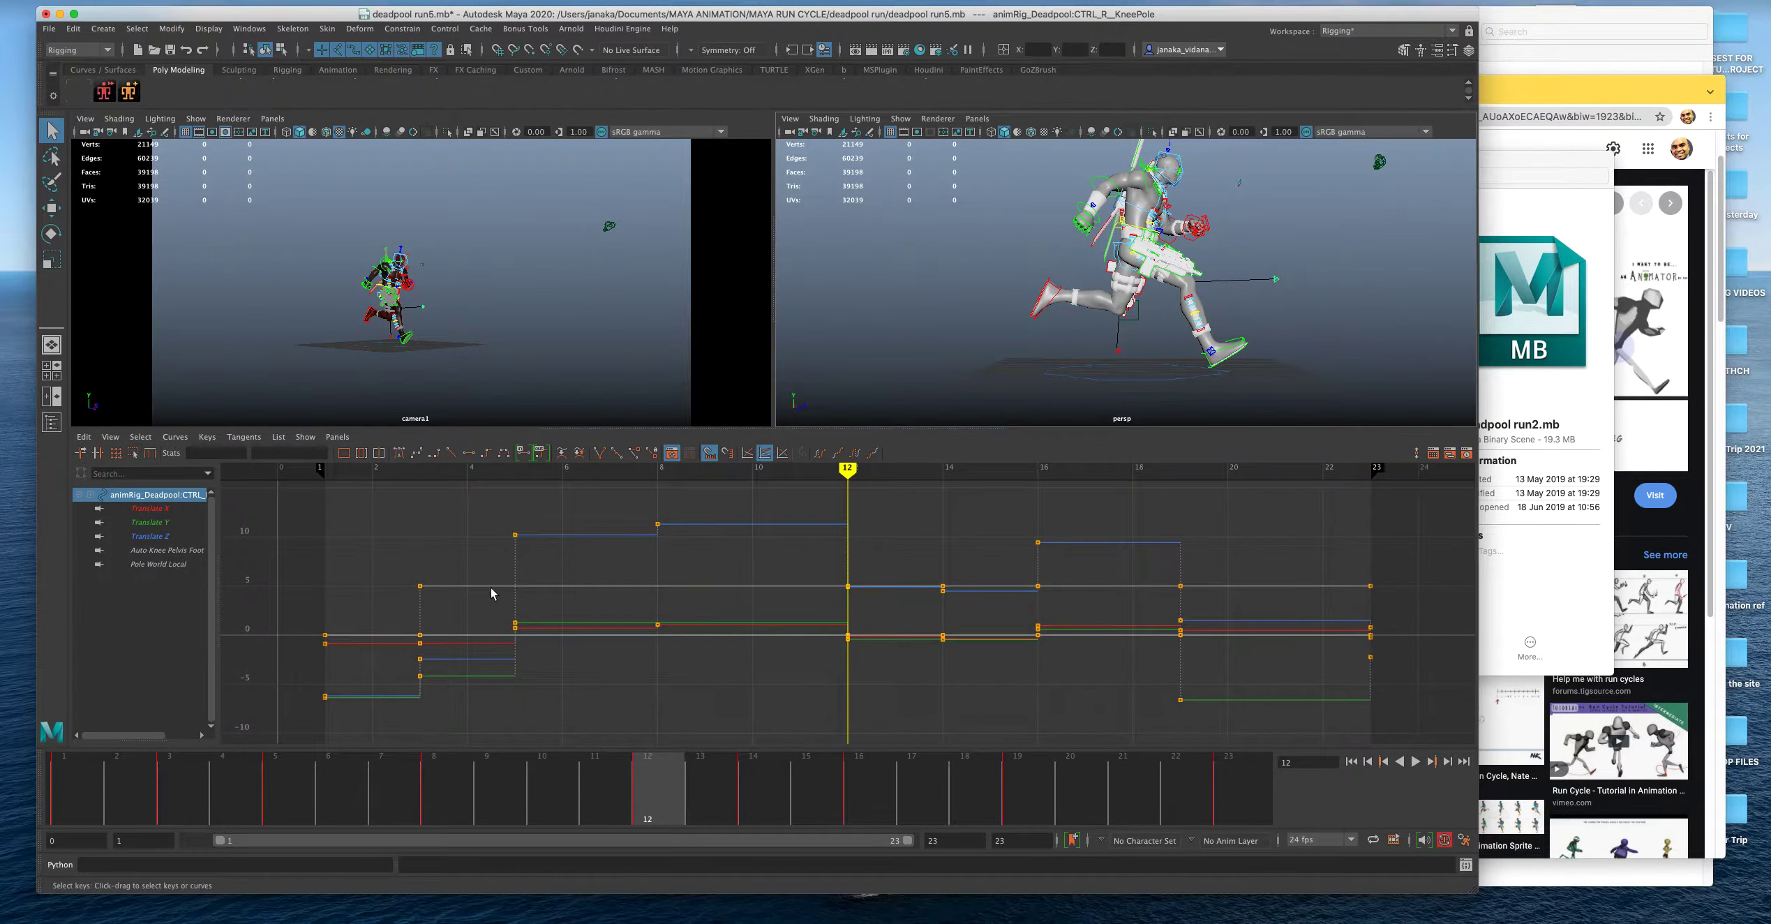
{"action": "left_click_drag", "start_coordinate": [290, 499], "coordinate": [1437, 734]}
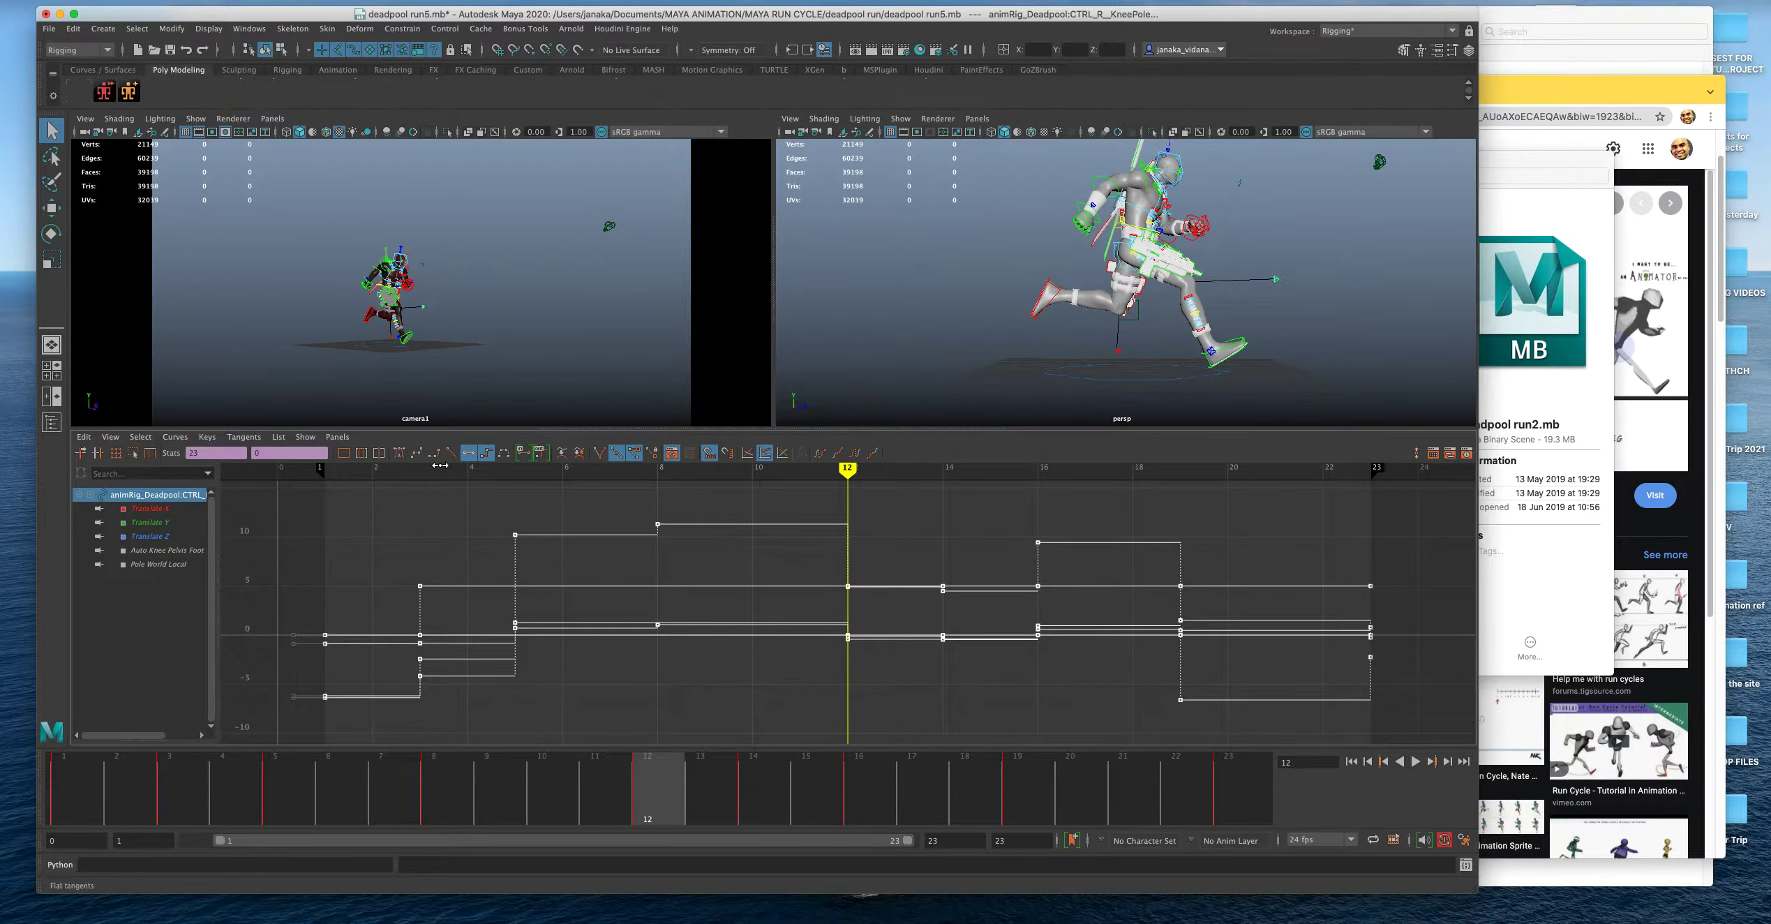
{"action": "left_click", "coordinate": [400, 453]}
Enlarge the perspective view and save the scene again, continuing past the student version notice.
{"action": "key", "text": "space"}
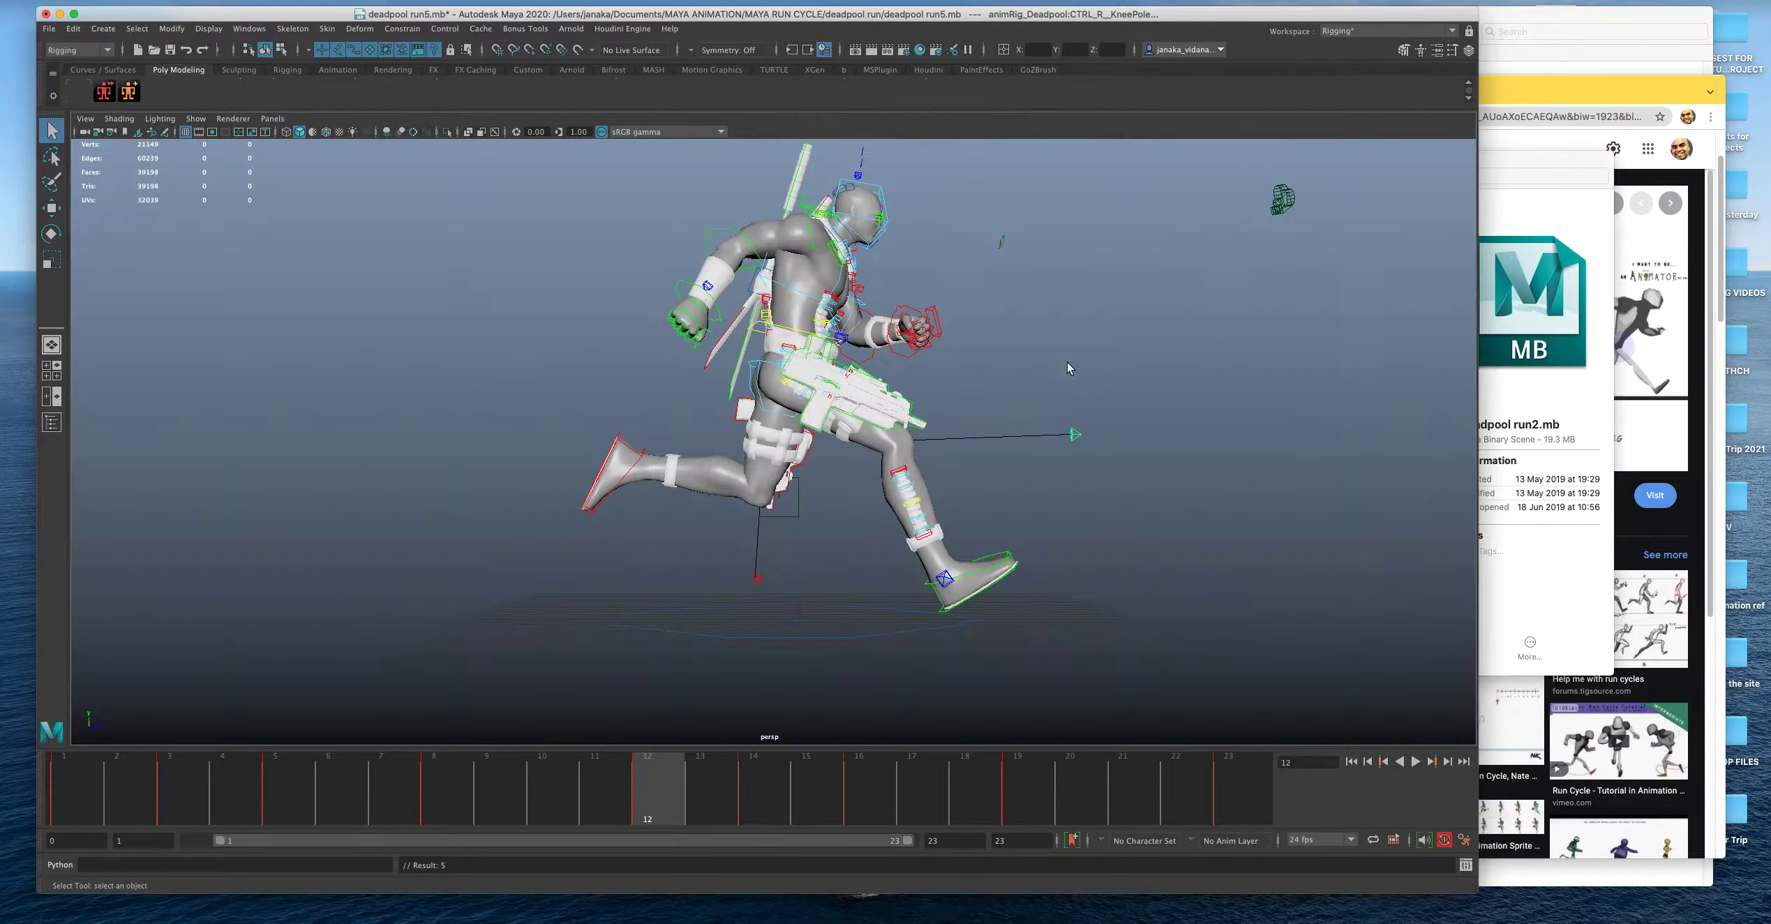
{"action": "left_click", "coordinate": [170, 51]}
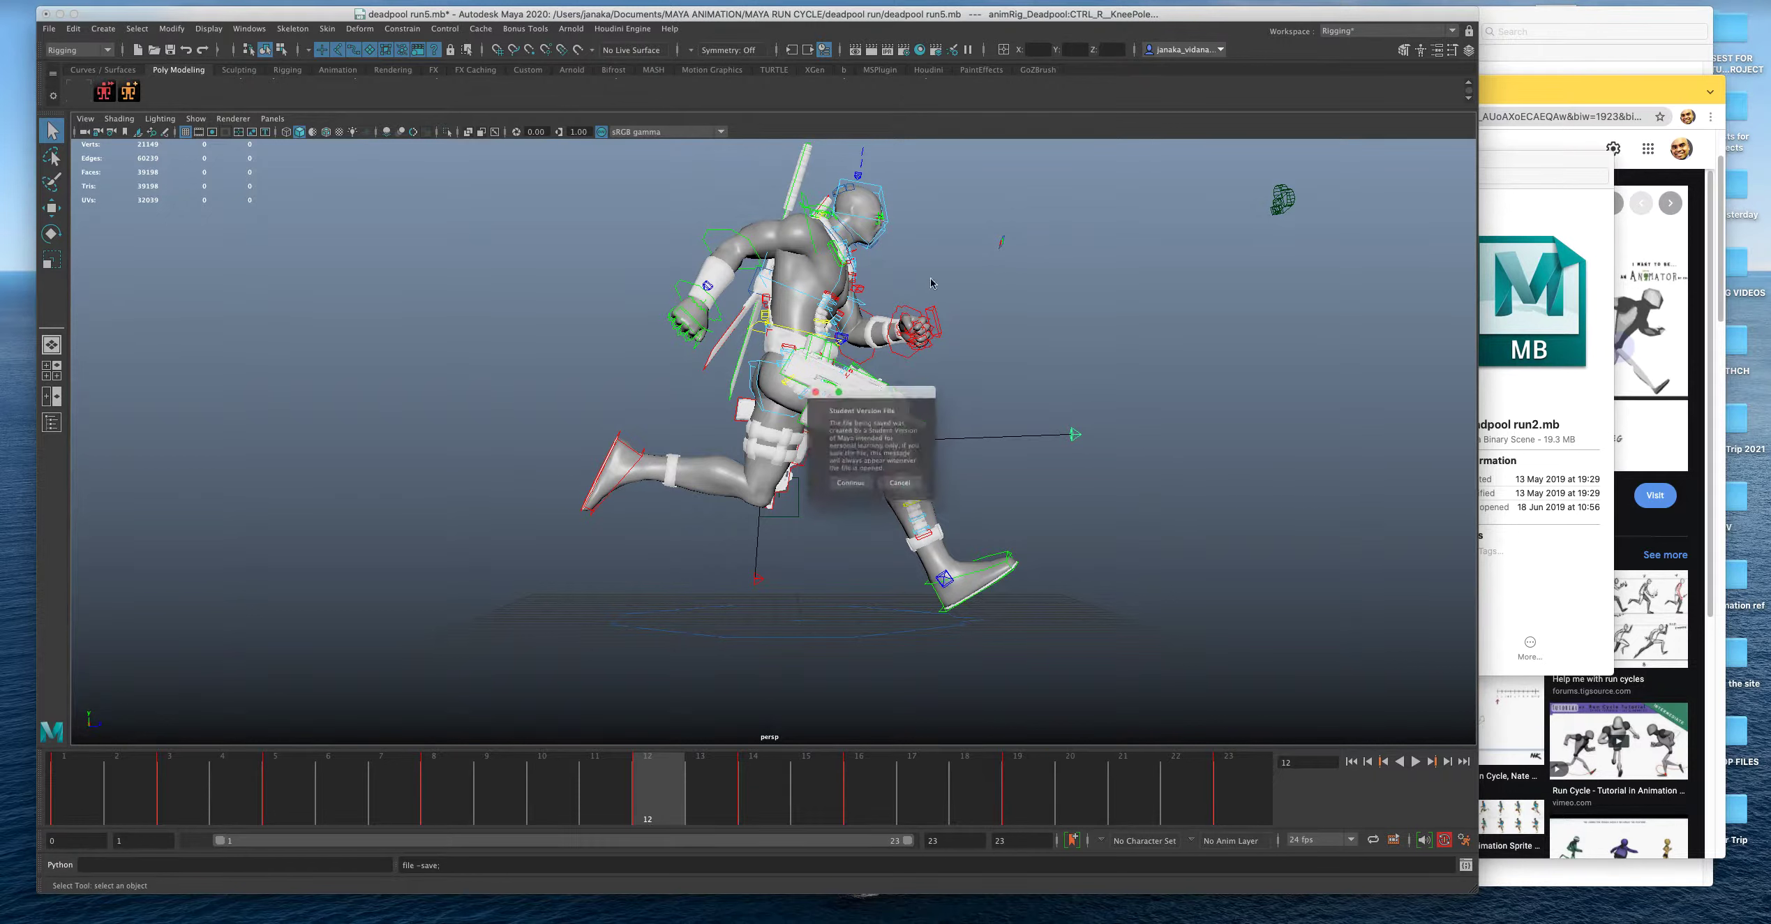
{"action": "left_click", "coordinate": [854, 492]}
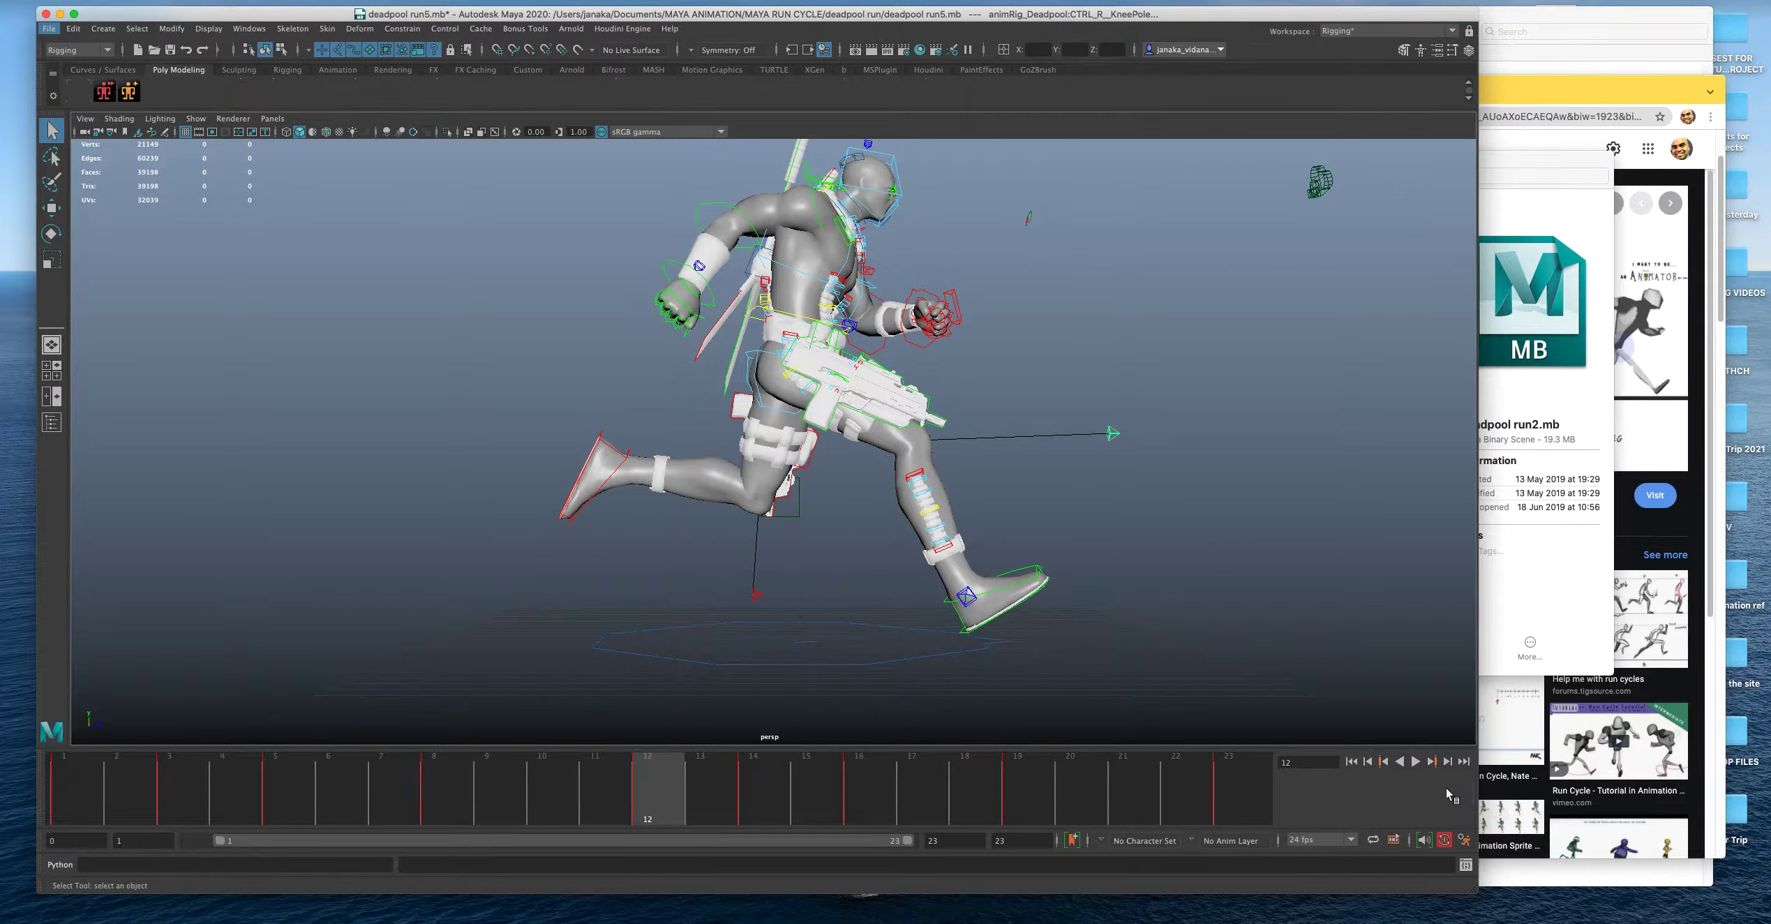
Play back the run cycle and watch the character's motion from the side in the perspective view.
{"action": "left_click", "coordinate": [1415, 762]}
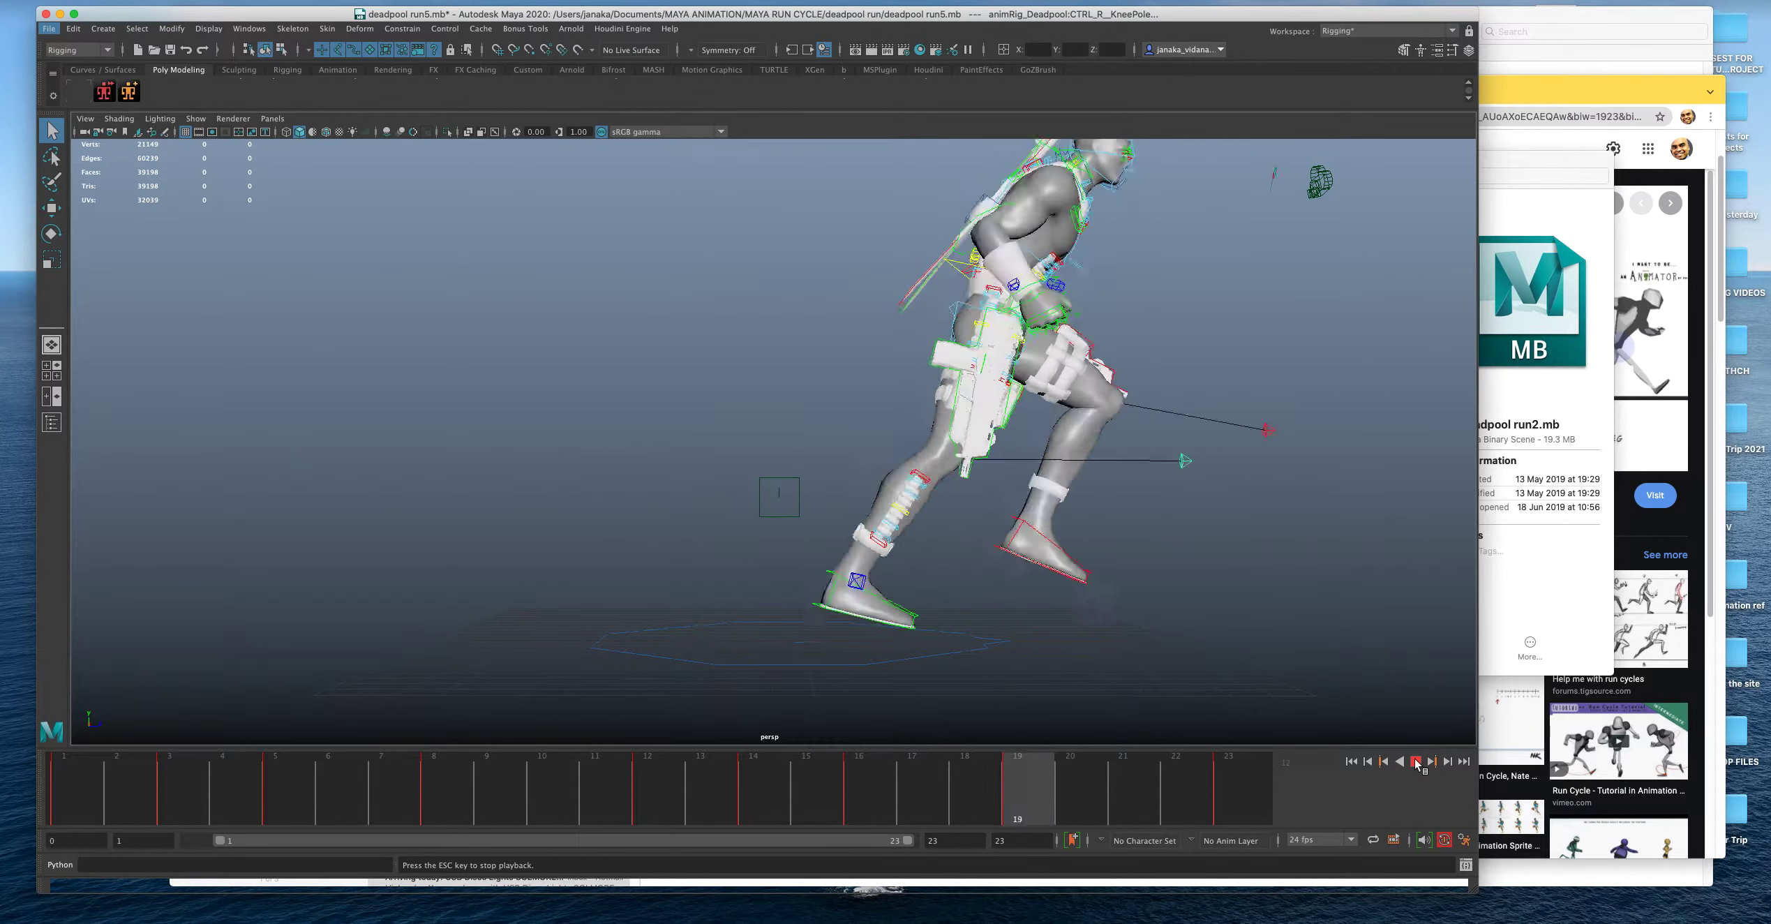
{"action": "left_click_drag", "start_coordinate": [1271, 591], "coordinate": [1068, 617], "text": "alt"}
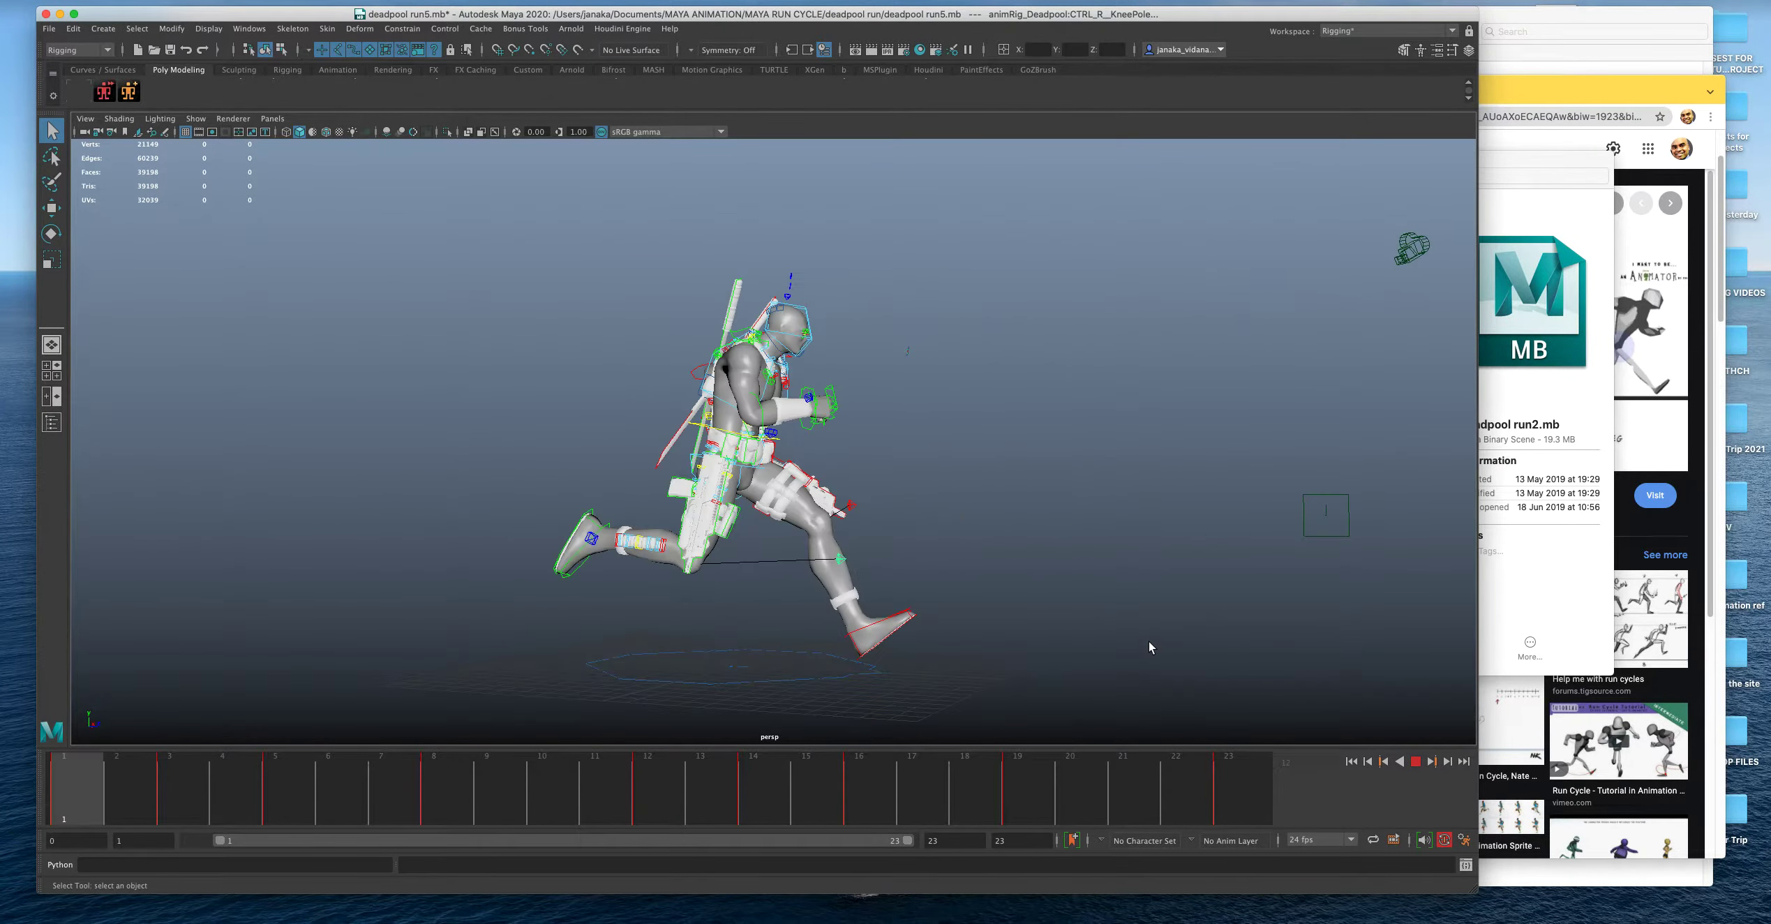
Frame the feet and ground plane from the side, and play and scrub the run cycle to examine the foot contacts.
{"action": "middle_click_drag", "start_coordinate": [1147, 643], "coordinate": [1127, 384], "text": "alt"}
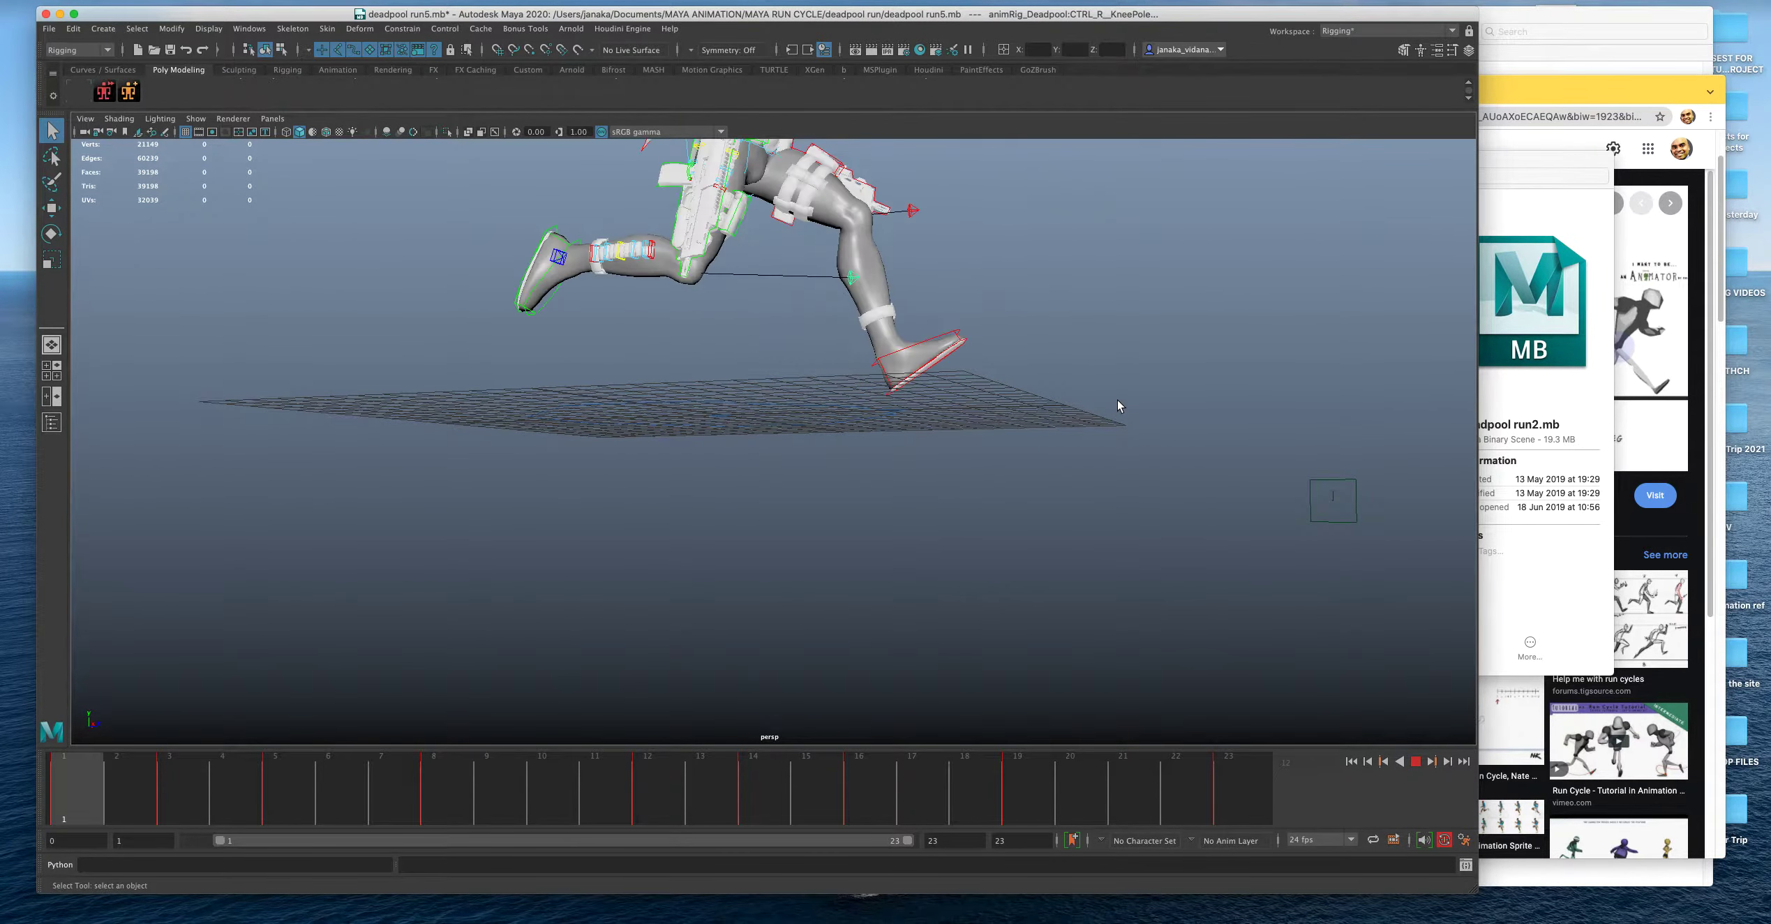
{"action": "left_click", "coordinate": [1415, 761]}
{"action": "scroll", "coordinate": [574, 460], "scroll_direction": "down", "scroll_amount": 2}
{"action": "left_click_drag", "start_coordinate": [574, 466], "coordinate": [611, 467], "text": "alt"}
{"action": "key", "text": "alt+v"}
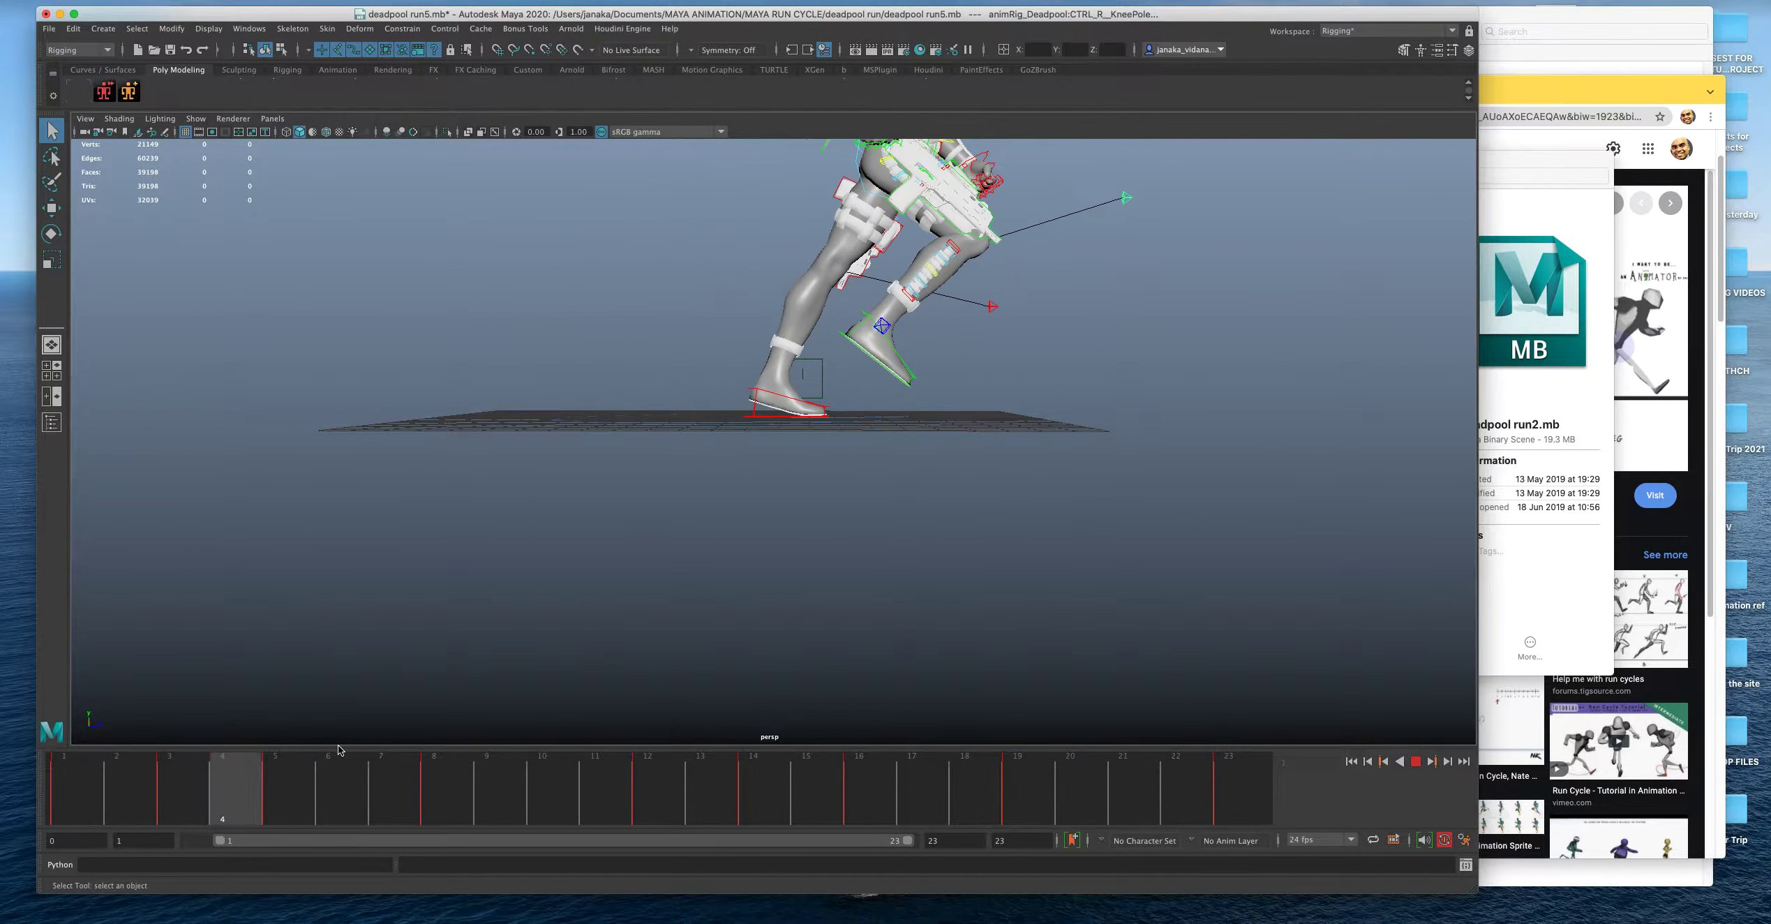
{"action": "left_click_drag", "start_coordinate": [775, 767], "coordinate": [646, 798]}
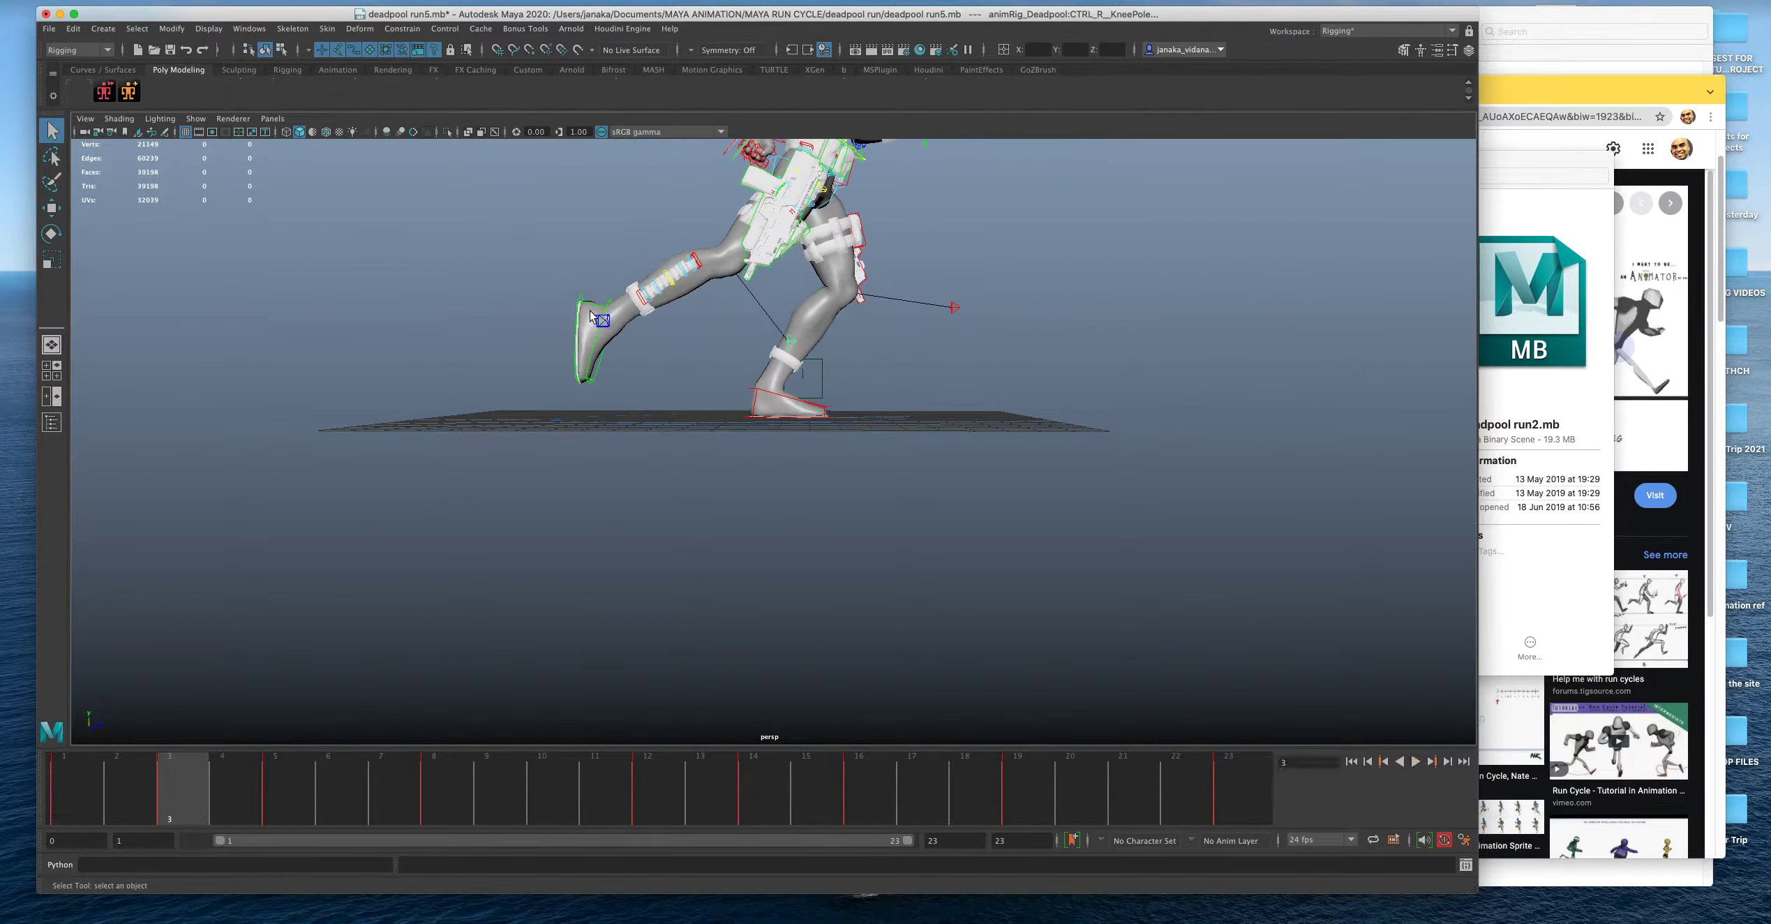
Select the right foot control and show the left1 orthographic view enlarged in place of the camera view.
{"action": "left_click", "coordinate": [590, 307]}
{"action": "key", "text": "space"}
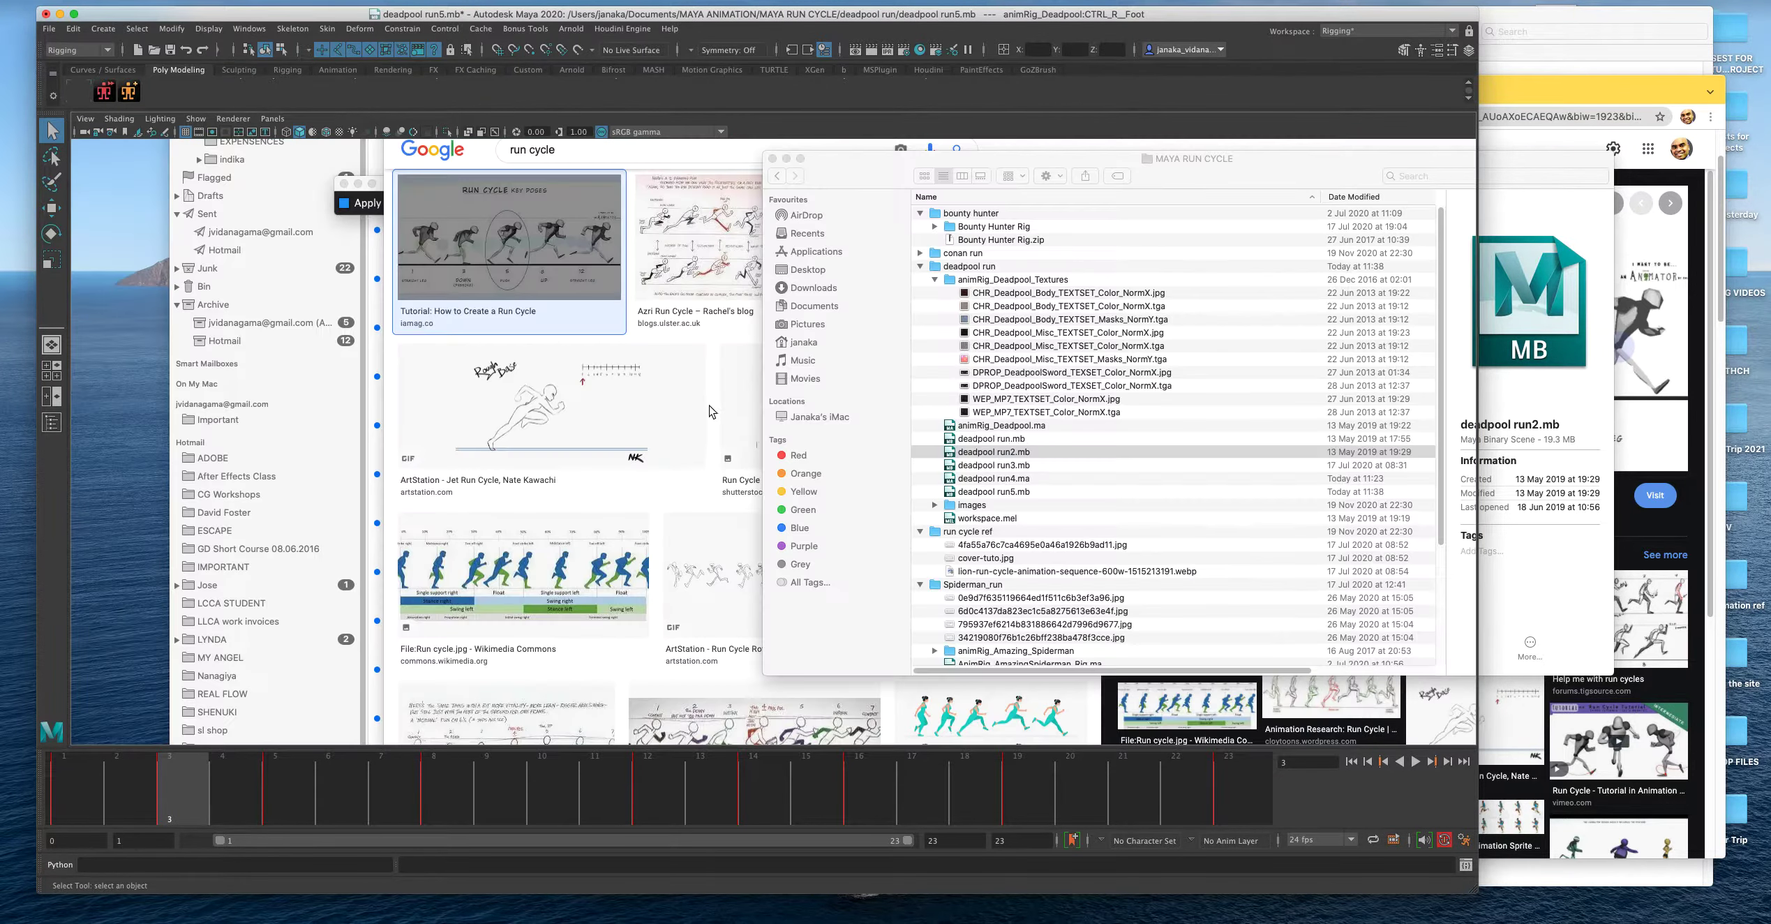
{"action": "left_click", "coordinate": [272, 118]}
{"action": "mouse_move", "coordinate": [323, 184]}
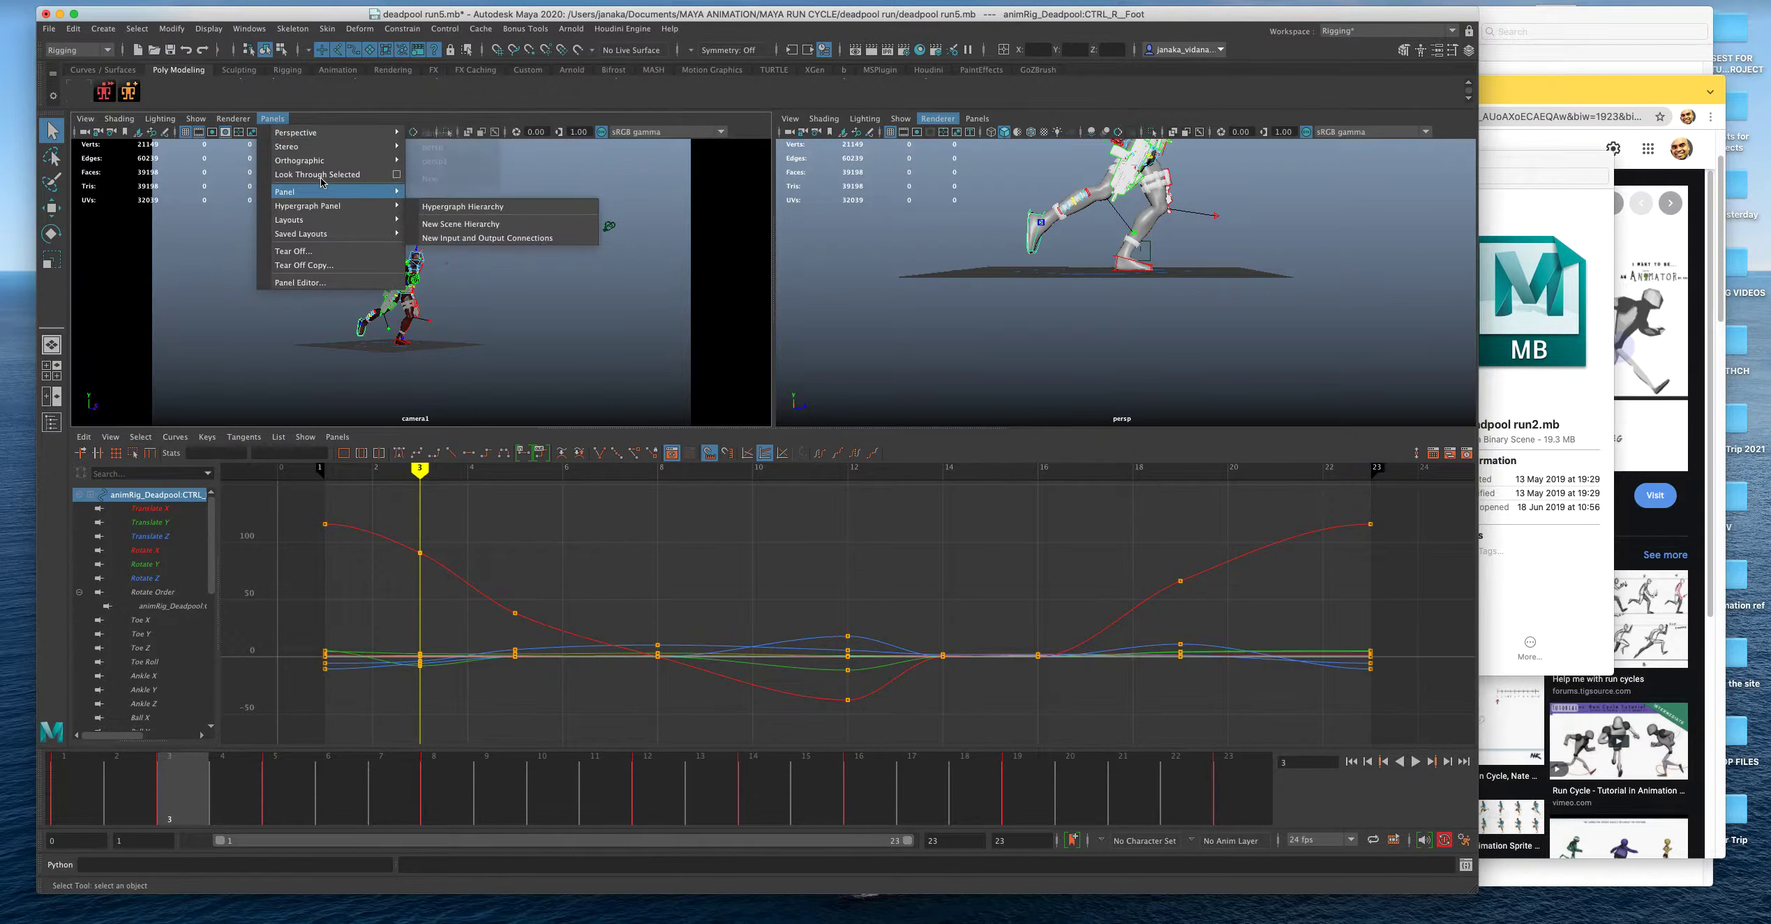
{"action": "mouse_move", "coordinate": [363, 160]}
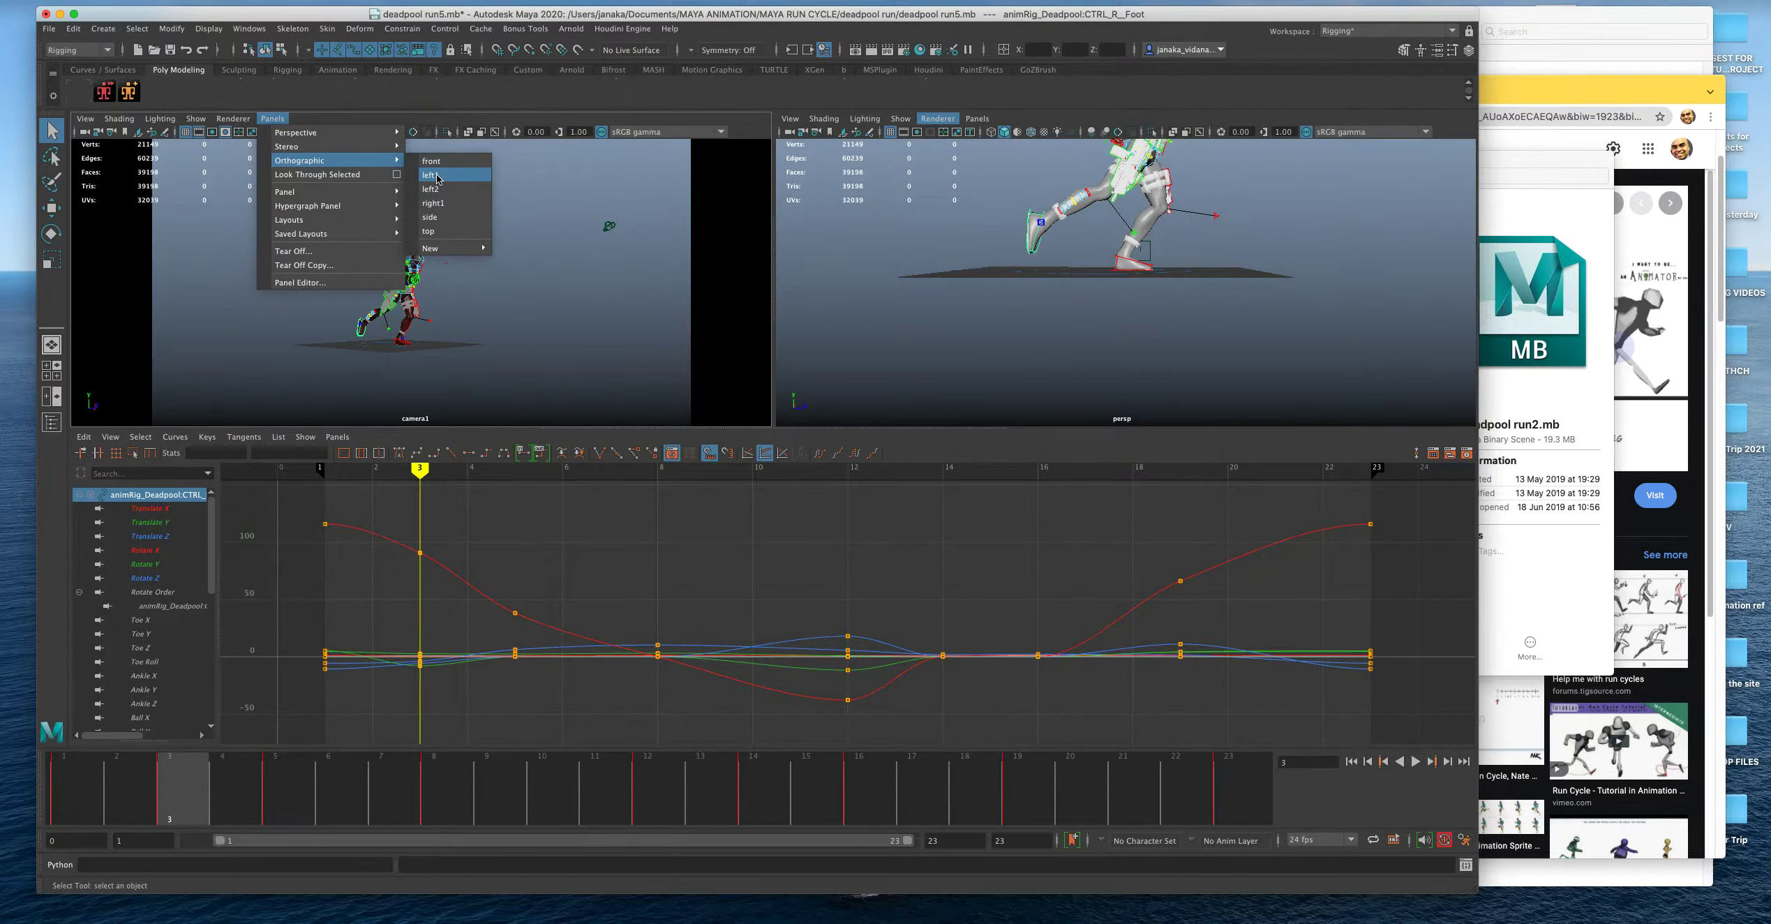
{"action": "left_click", "coordinate": [437, 178]}
{"action": "key", "text": "space"}
Compare the foot poses at frames 3 and 14, and move the right foot control slightly up and forward at frame 3.
{"action": "middle_click_drag", "start_coordinate": [580, 330], "coordinate": [690, 259], "text": "alt"}
{"action": "scroll", "coordinate": [689, 259], "scroll_direction": "up", "scroll_amount": 1}
{"action": "key", "text": "w"}
{"action": "left_click_drag", "start_coordinate": [617, 508], "coordinate": [650, 508]}
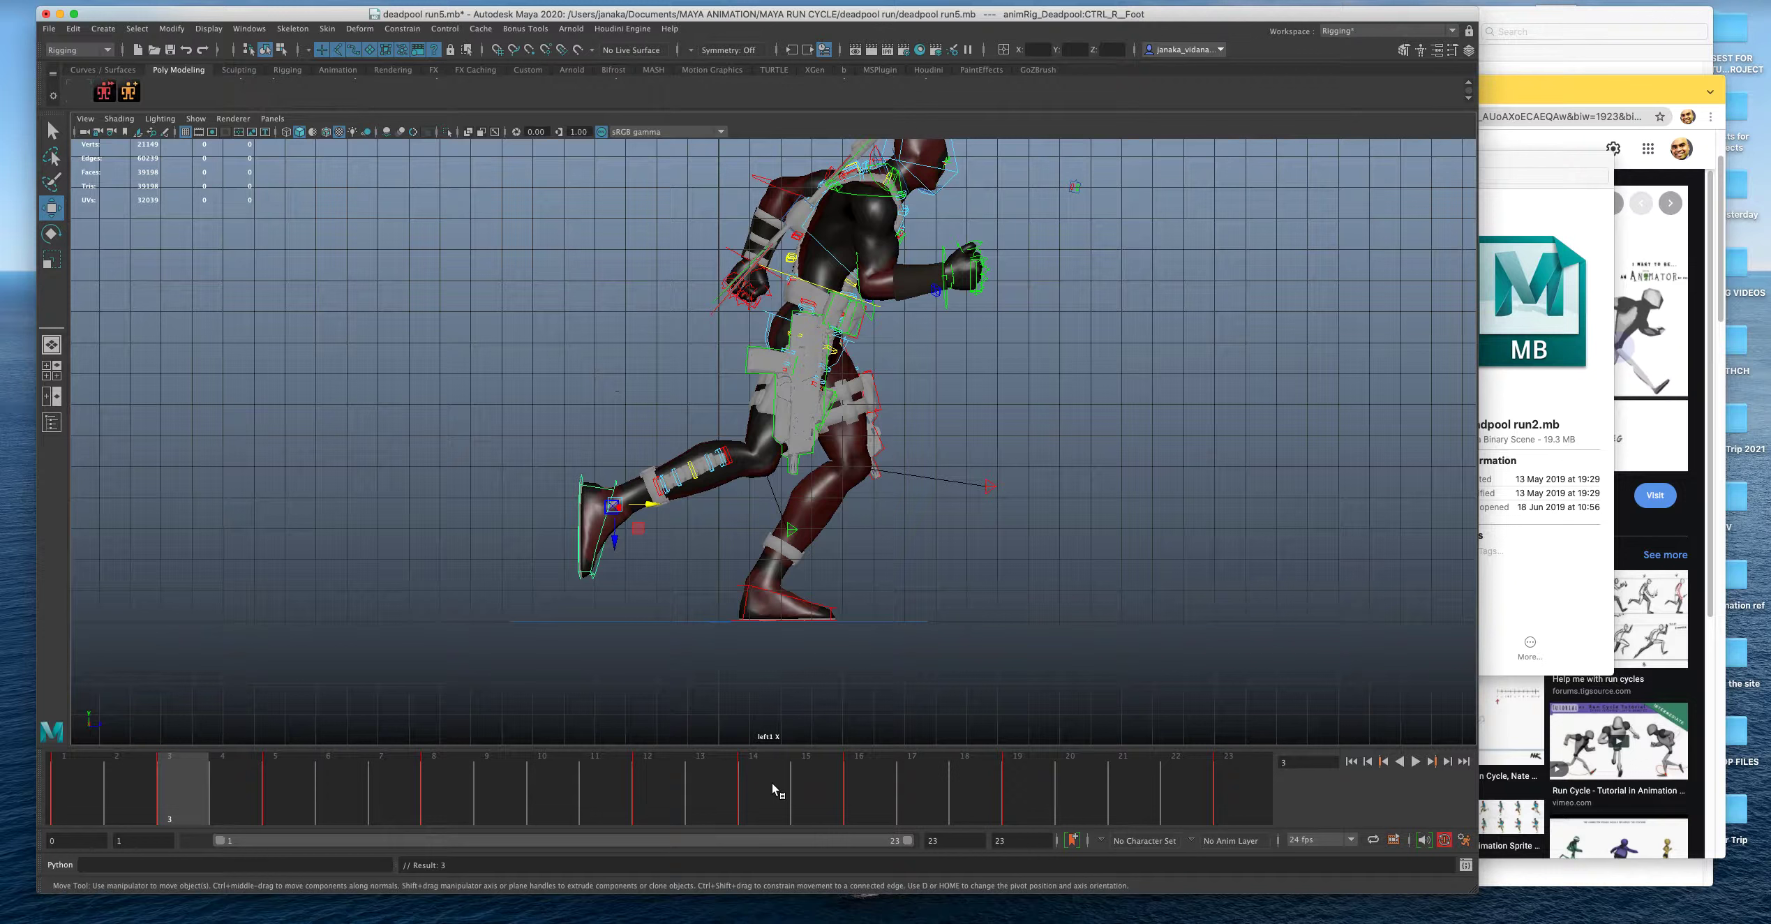
{"action": "left_click", "coordinate": [750, 791]}
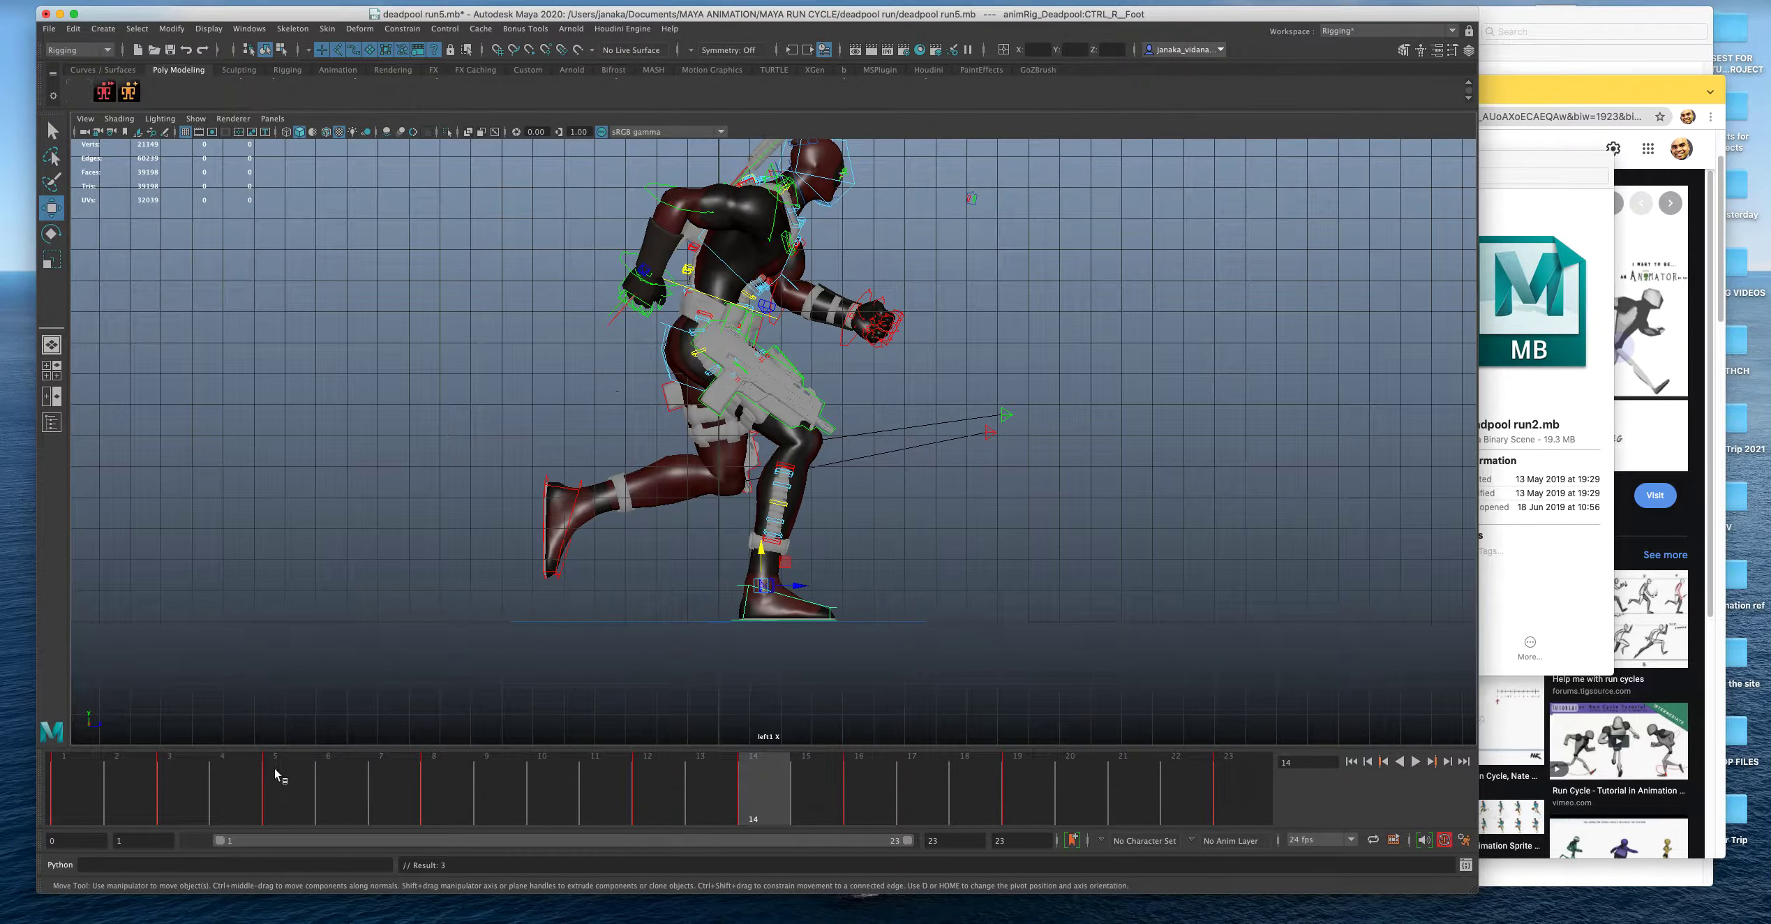
{"action": "key", "text": "alt+v"}
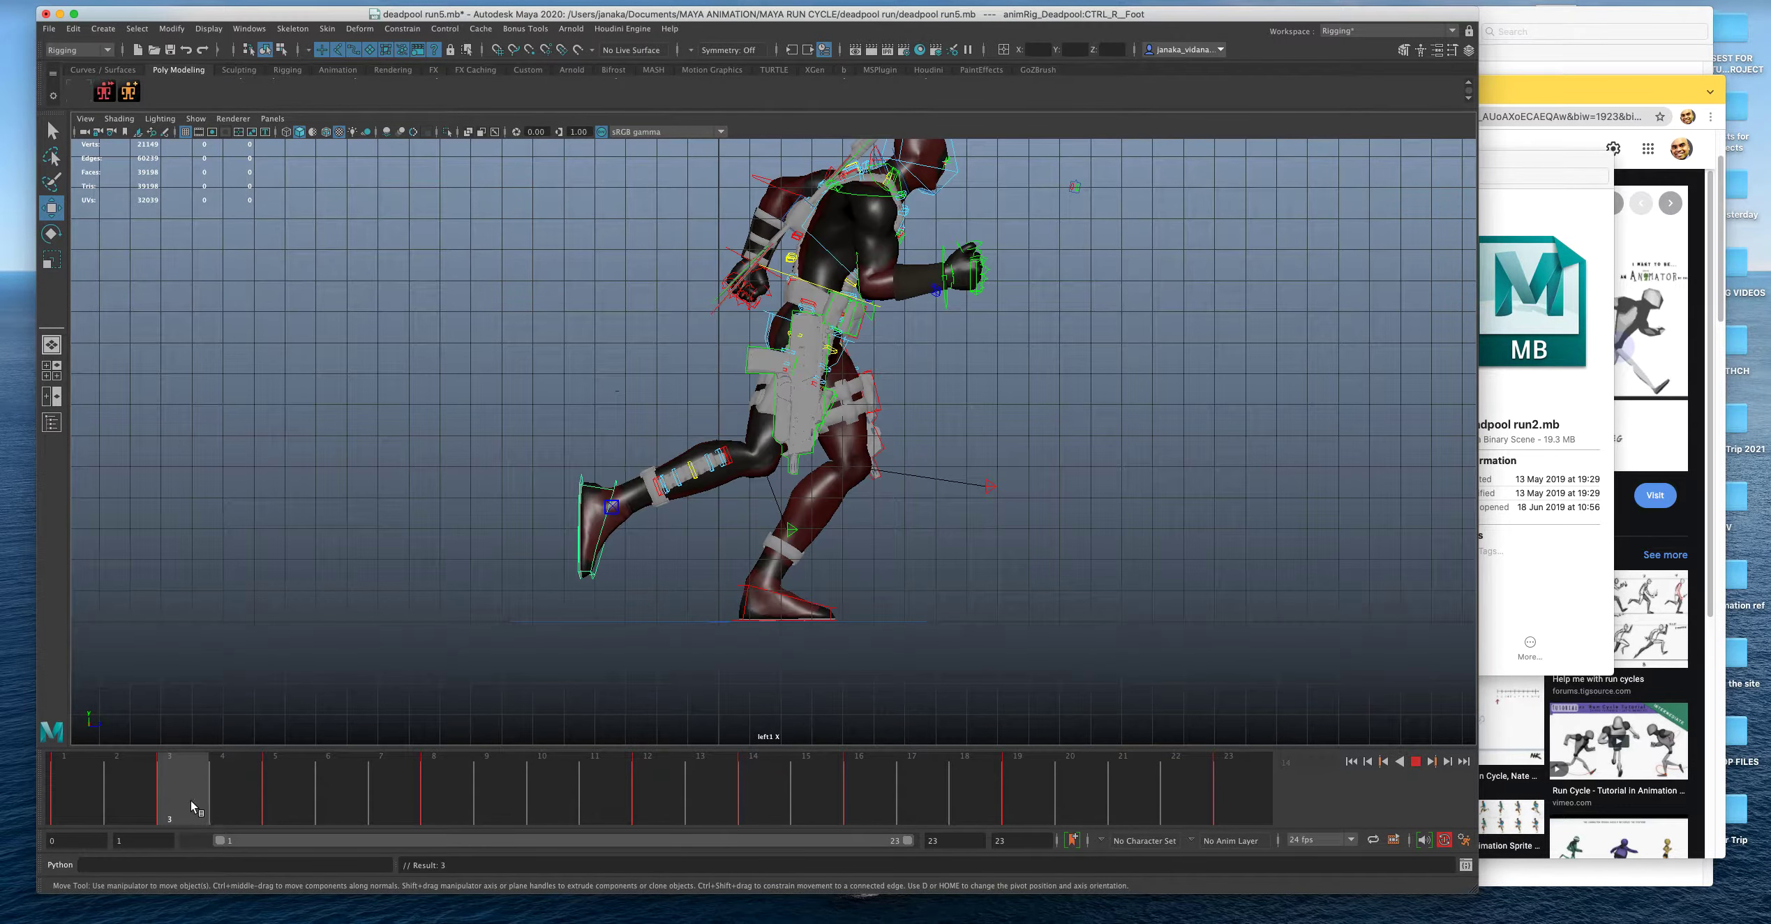
{"action": "key", "text": "alt+v"}
{"action": "mouse_move", "coordinate": [659, 505]}
{"action": "left_mouse_down"}
{"action": "mouse_move", "coordinate": [626, 531]}
{"action": "mouse_move", "coordinate": [626, 515]}
{"action": "left_mouse_up"}
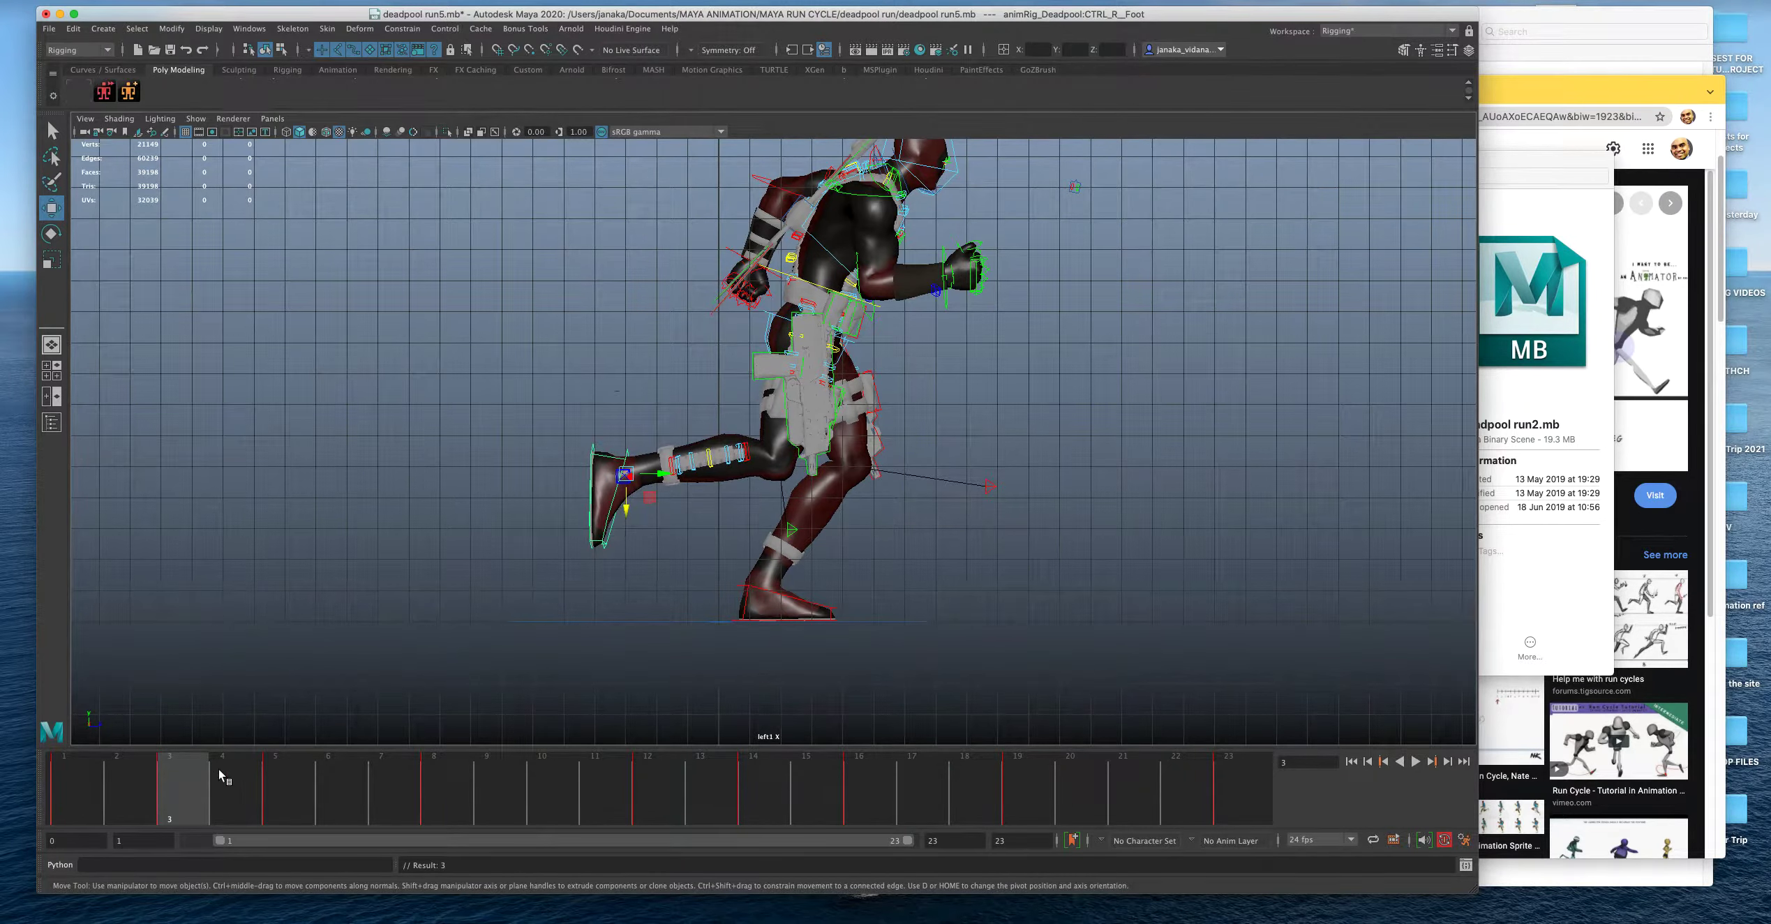
Play and scrub the run cycle through to frame 22 in the side view to check the right foot's motion.
{"action": "key", "text": "alt+v"}
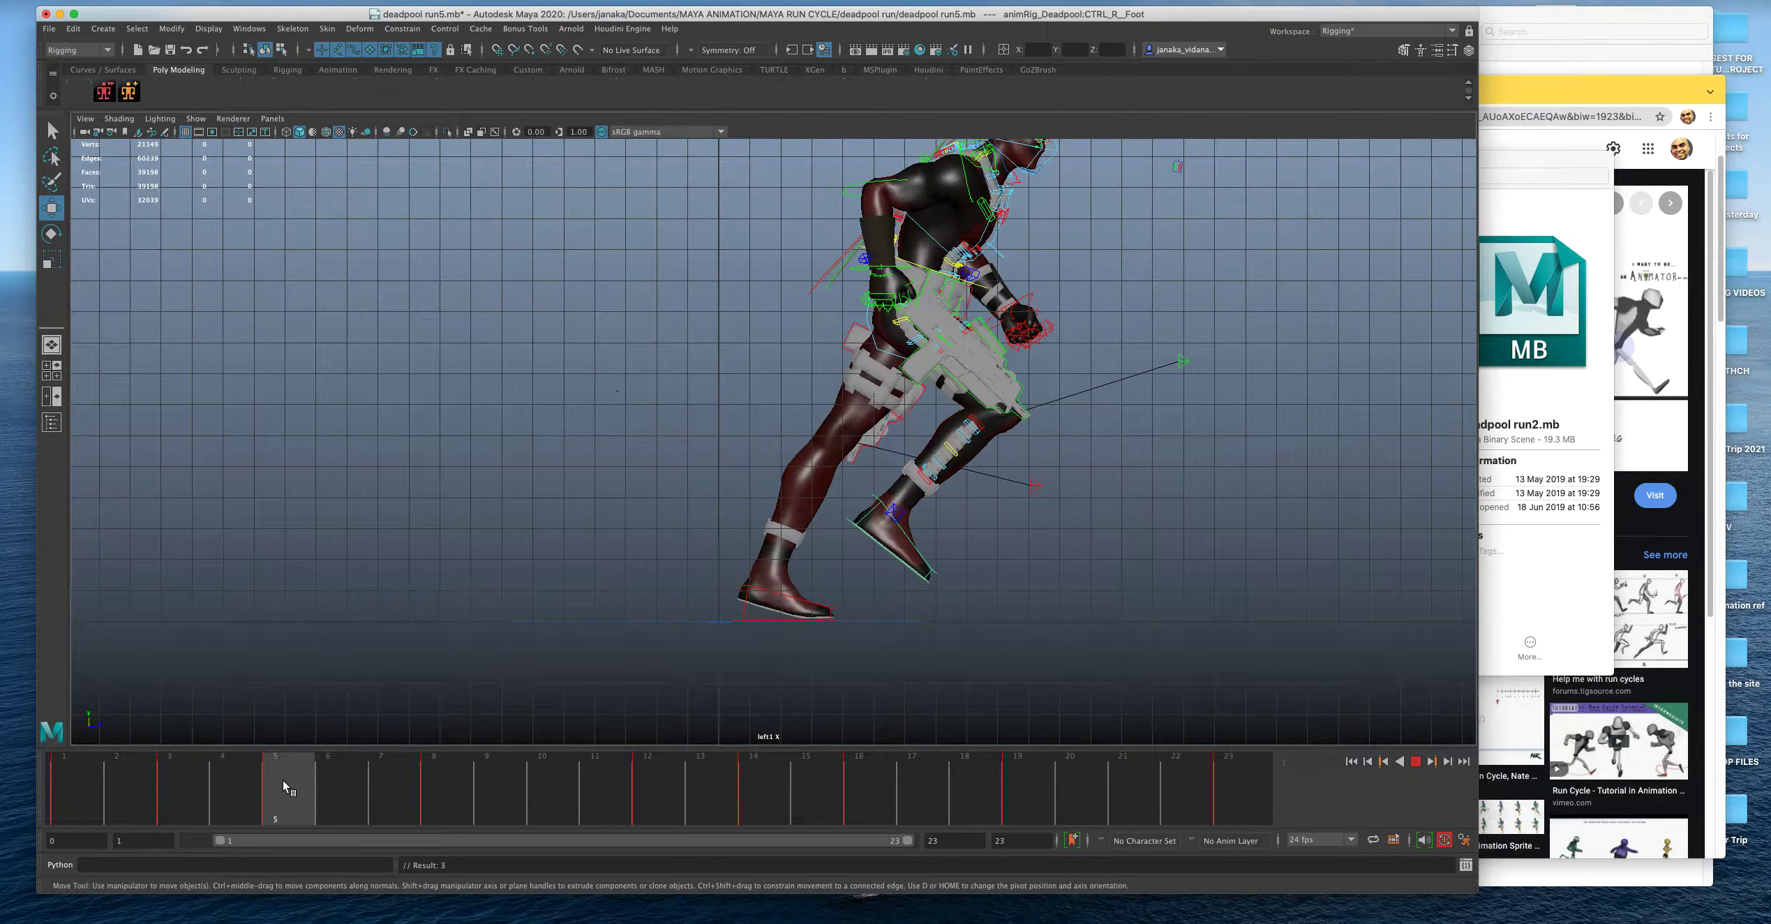
{"action": "mouse_move", "coordinate": [388, 756]}
{"action": "left_mouse_down"}
{"action": "mouse_move", "coordinate": [77, 795]}
{"action": "mouse_move", "coordinate": [279, 766]}
{"action": "mouse_move", "coordinate": [241, 780]}
{"action": "mouse_move", "coordinate": [423, 768]}
{"action": "mouse_move", "coordinate": [752, 790]}
{"action": "left_mouse_up"}
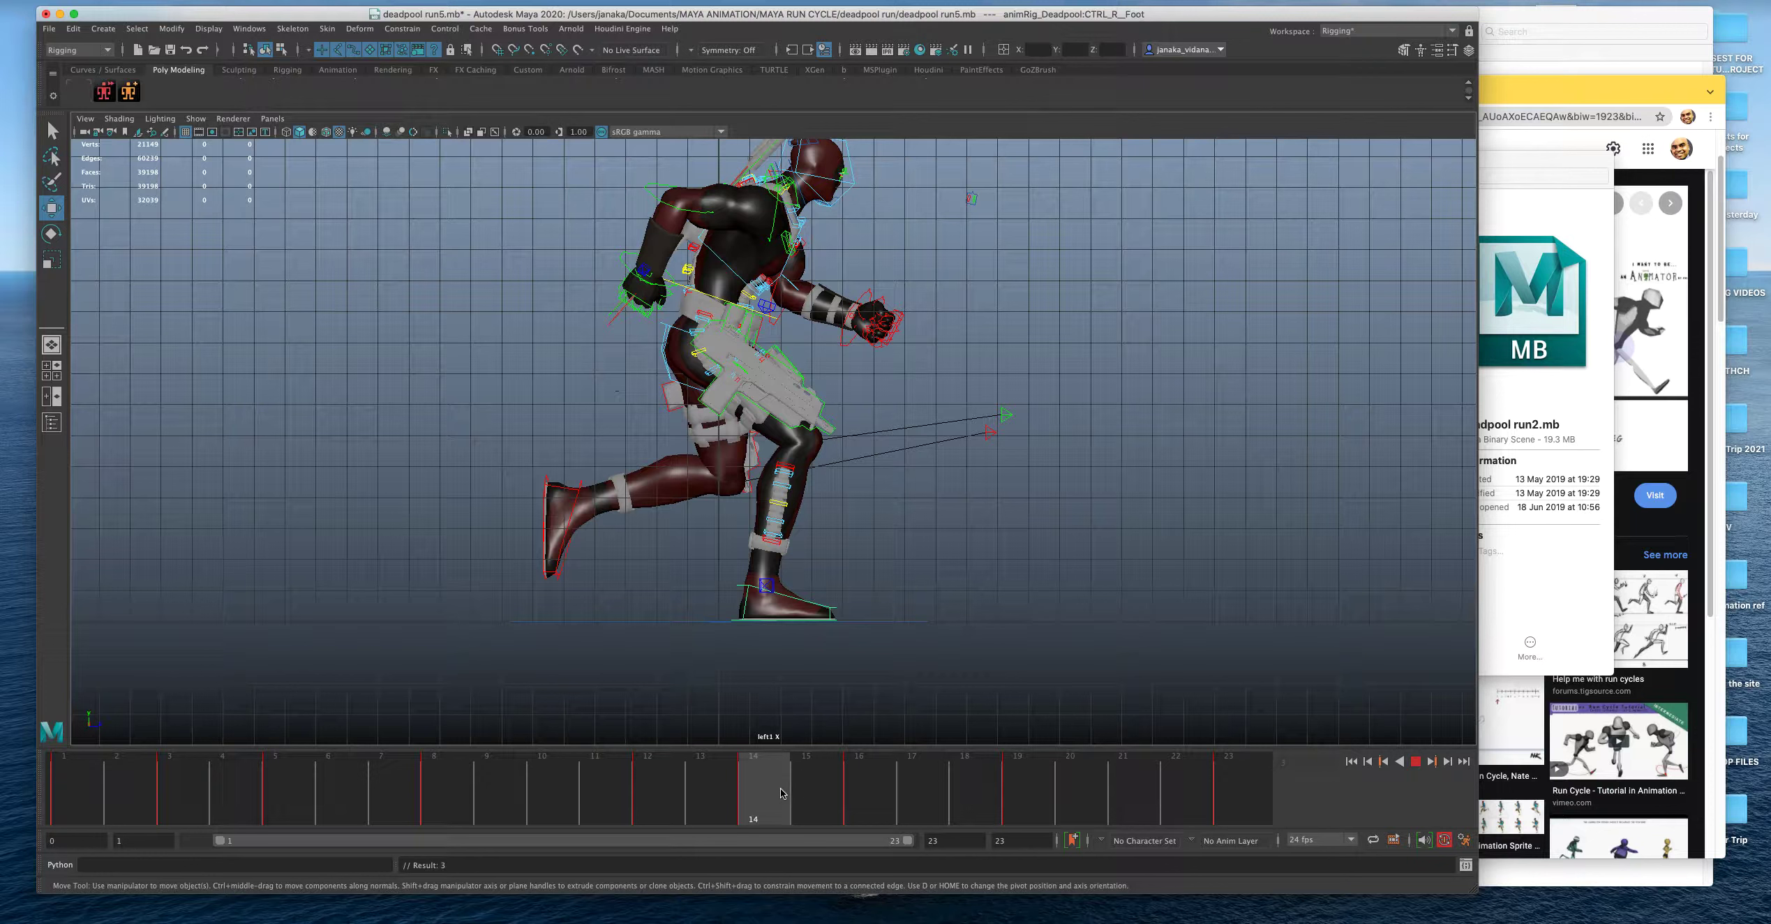
{"action": "left_click_drag", "start_coordinate": [782, 794], "coordinate": [1239, 799]}
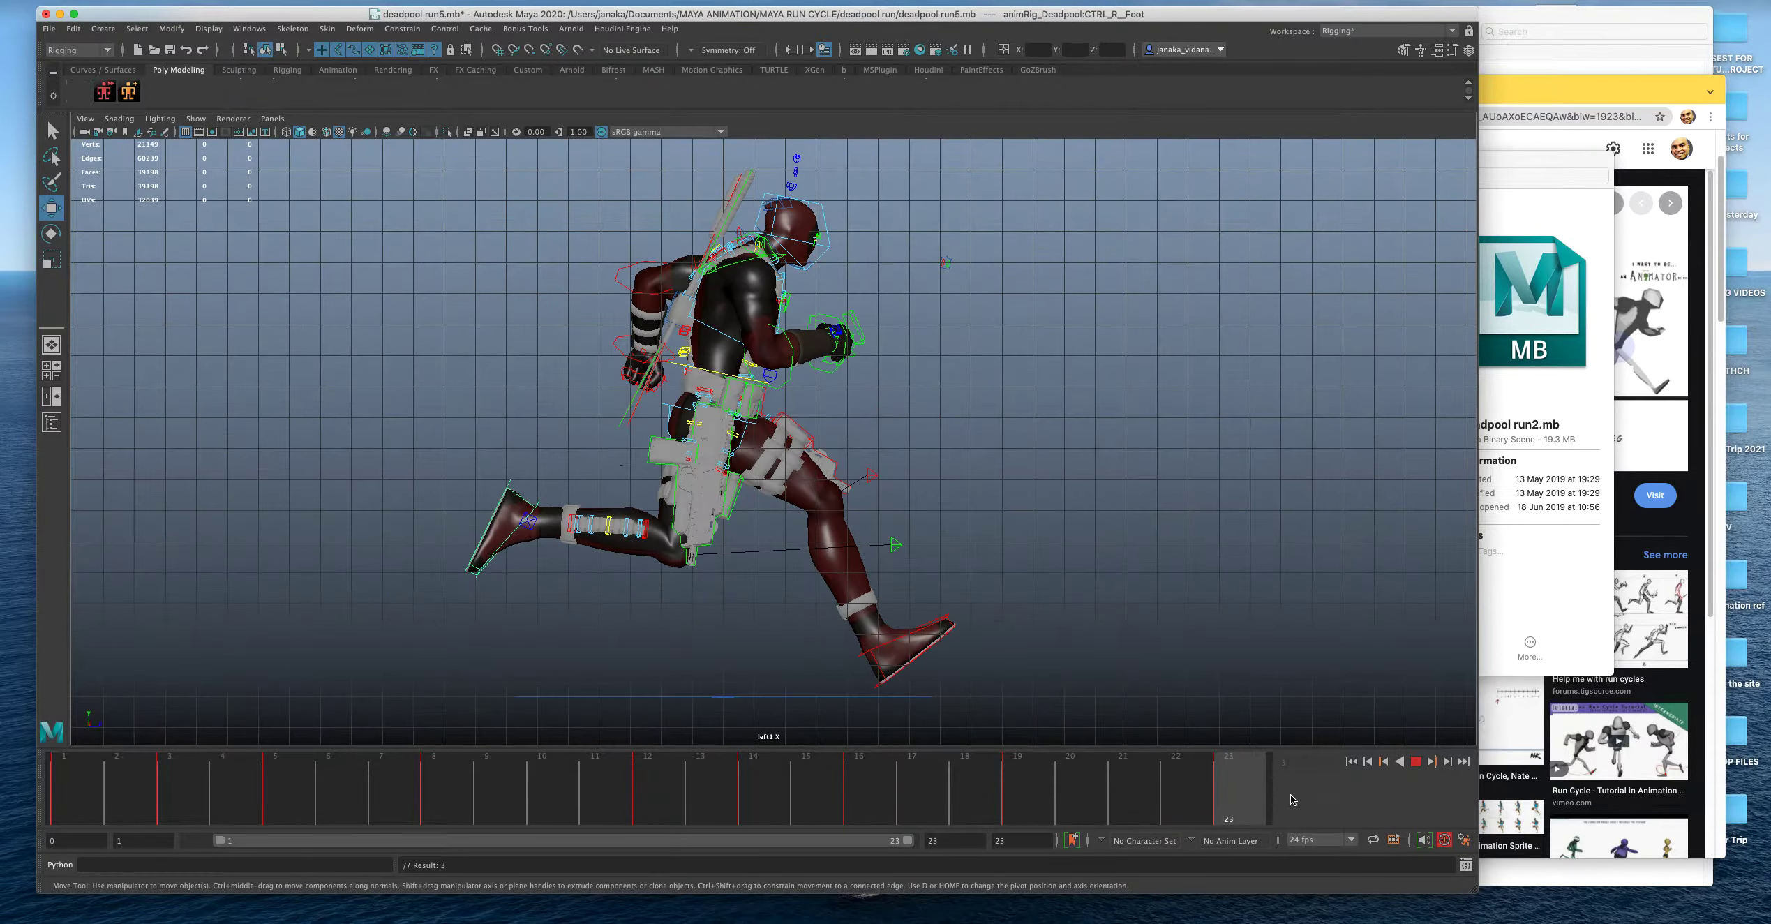
{"action": "left_click", "coordinate": [1197, 797]}
Enlarge the perspective view and play back the run cycle from several angles.
{"action": "key", "text": "space"}
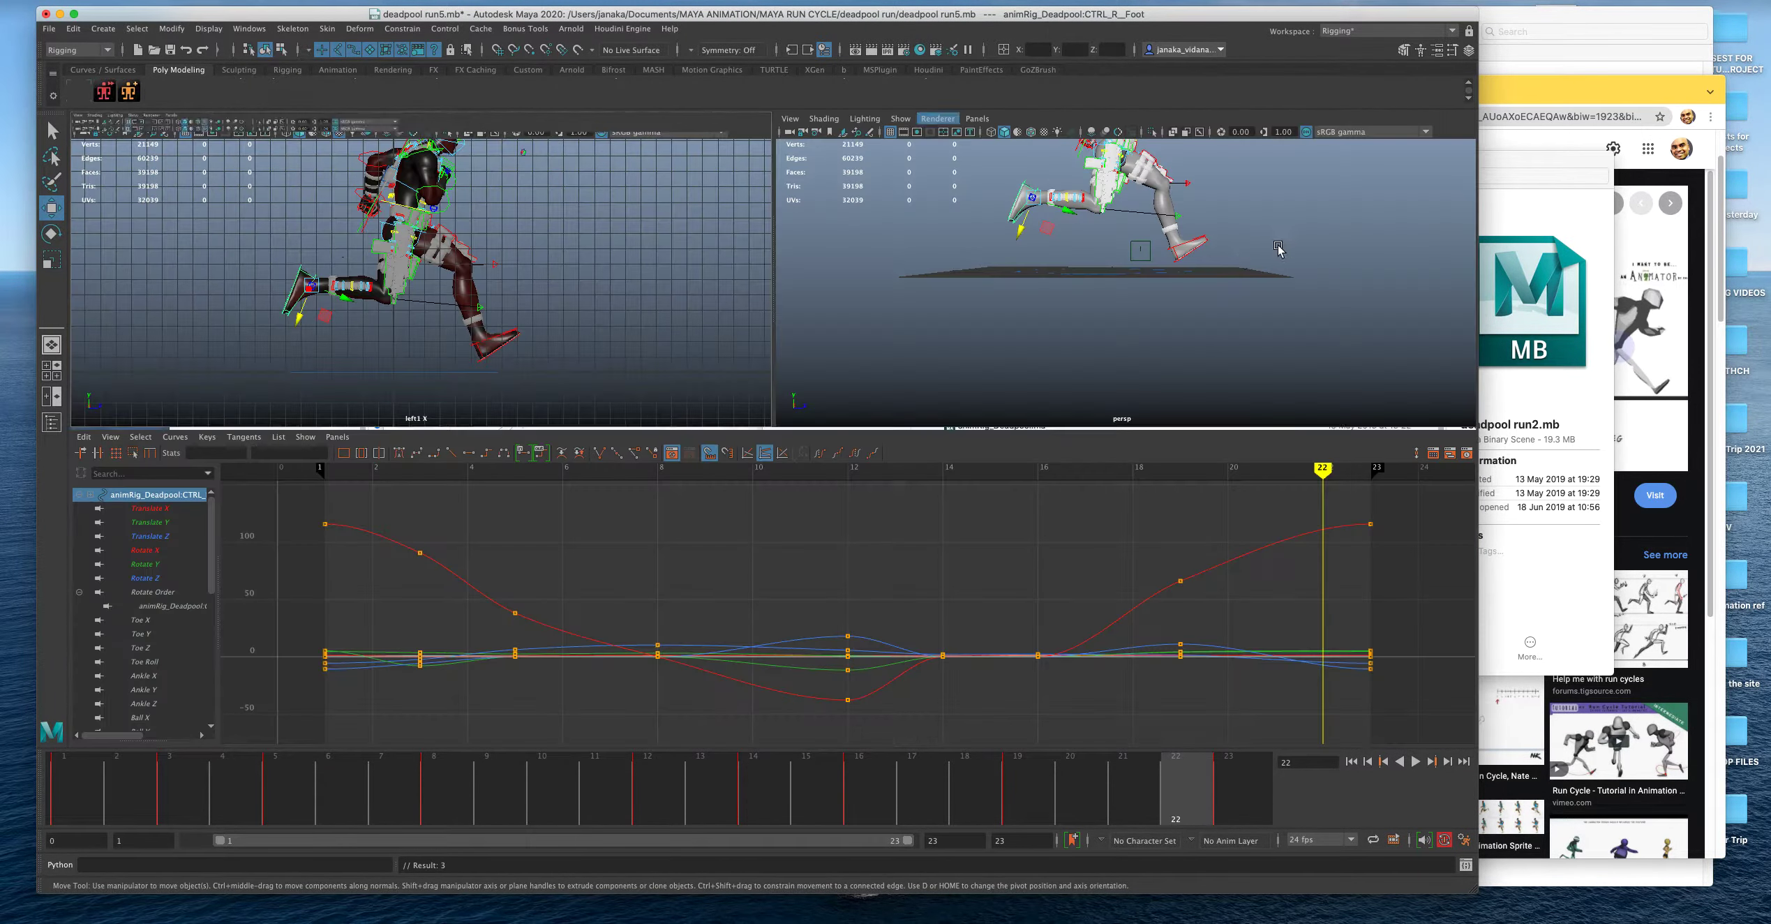
{"action": "key", "text": "space"}
{"action": "left_click_drag", "start_coordinate": [1028, 383], "coordinate": [1063, 476], "text": "alt"}
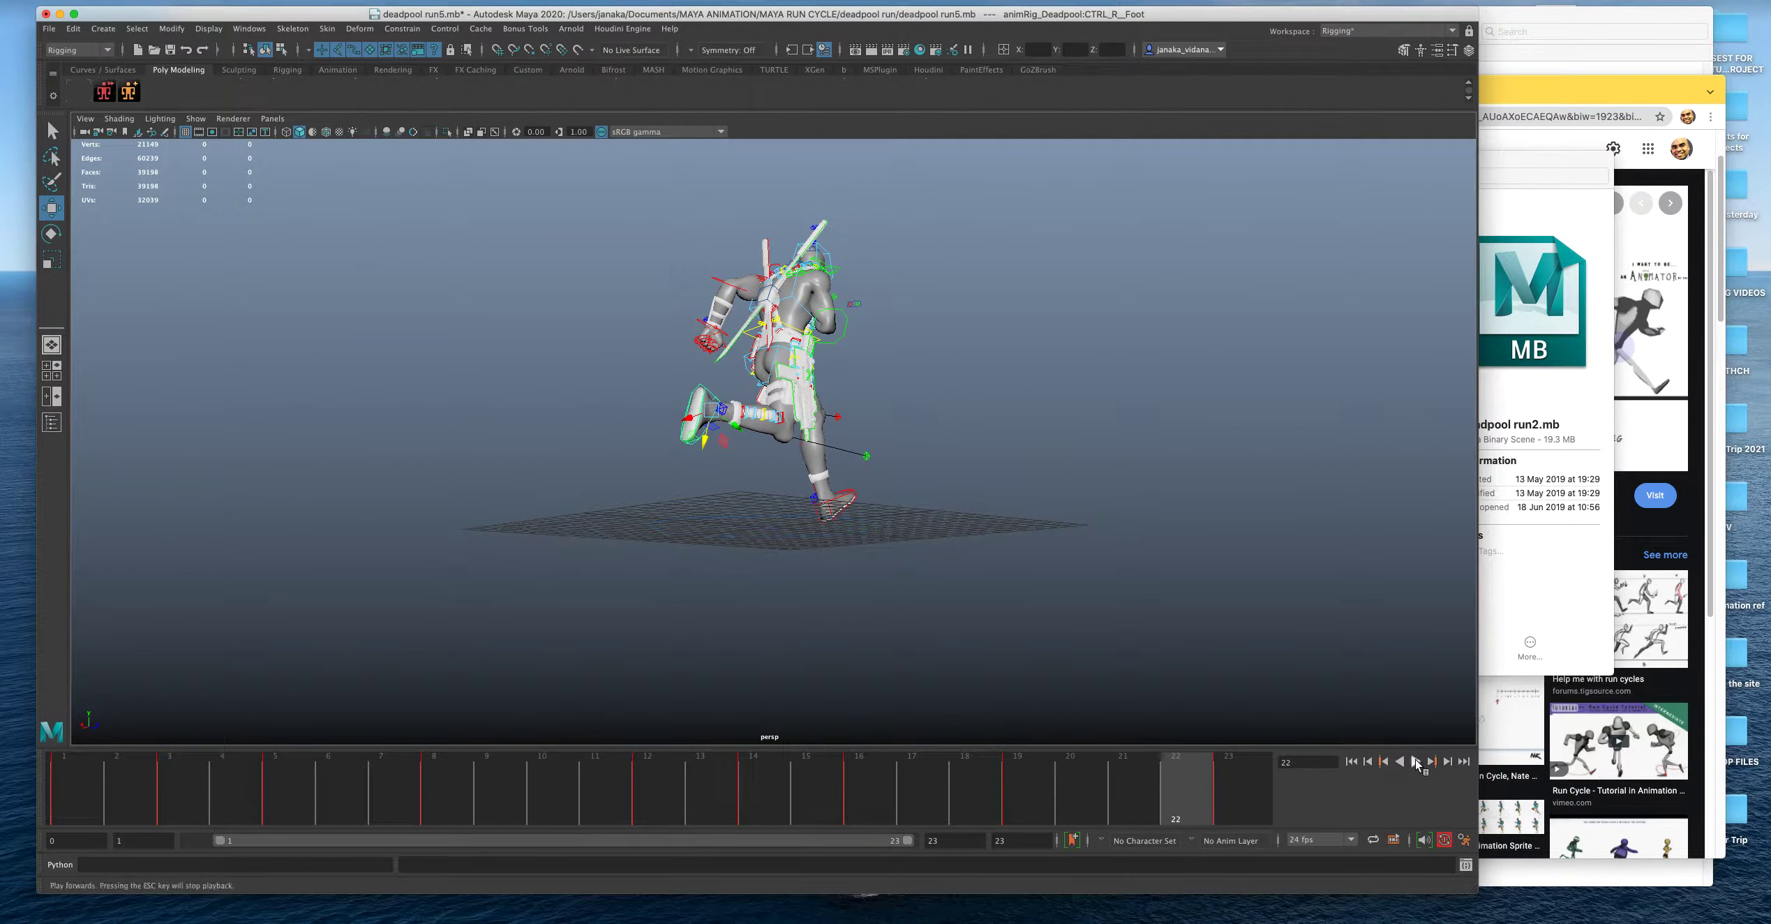
{"action": "left_click", "coordinate": [1416, 761]}
{"action": "left_click_drag", "start_coordinate": [1059, 702], "coordinate": [892, 744], "text": "alt"}
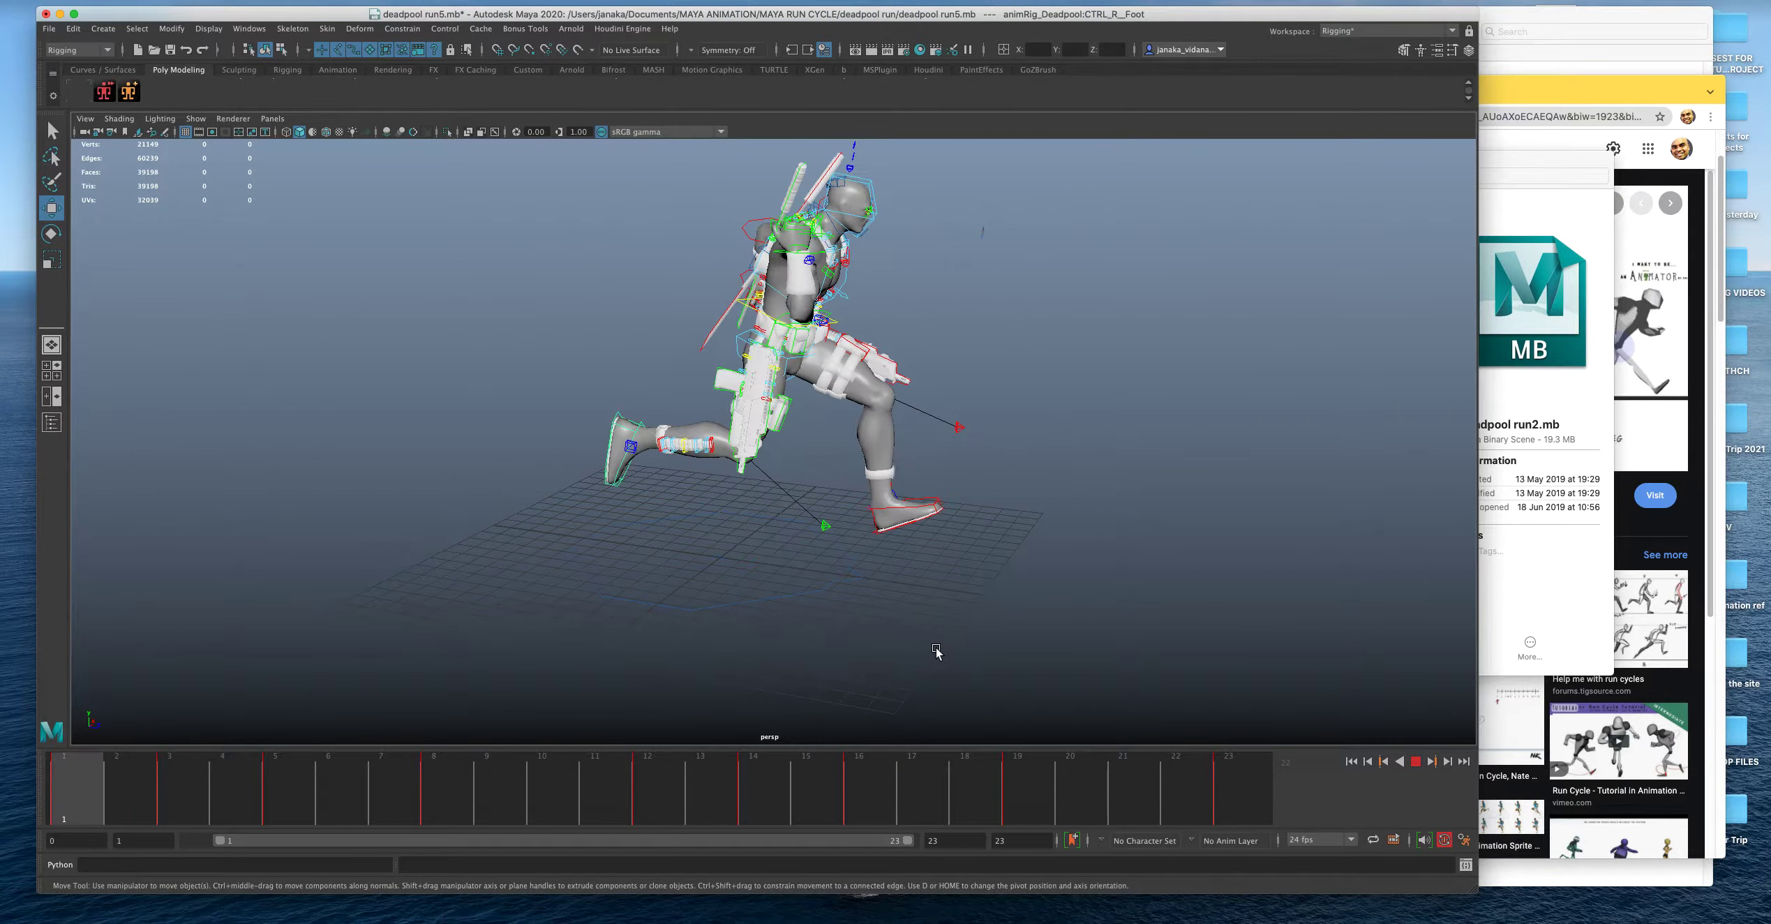
{"action": "left_click", "coordinate": [1415, 761]}
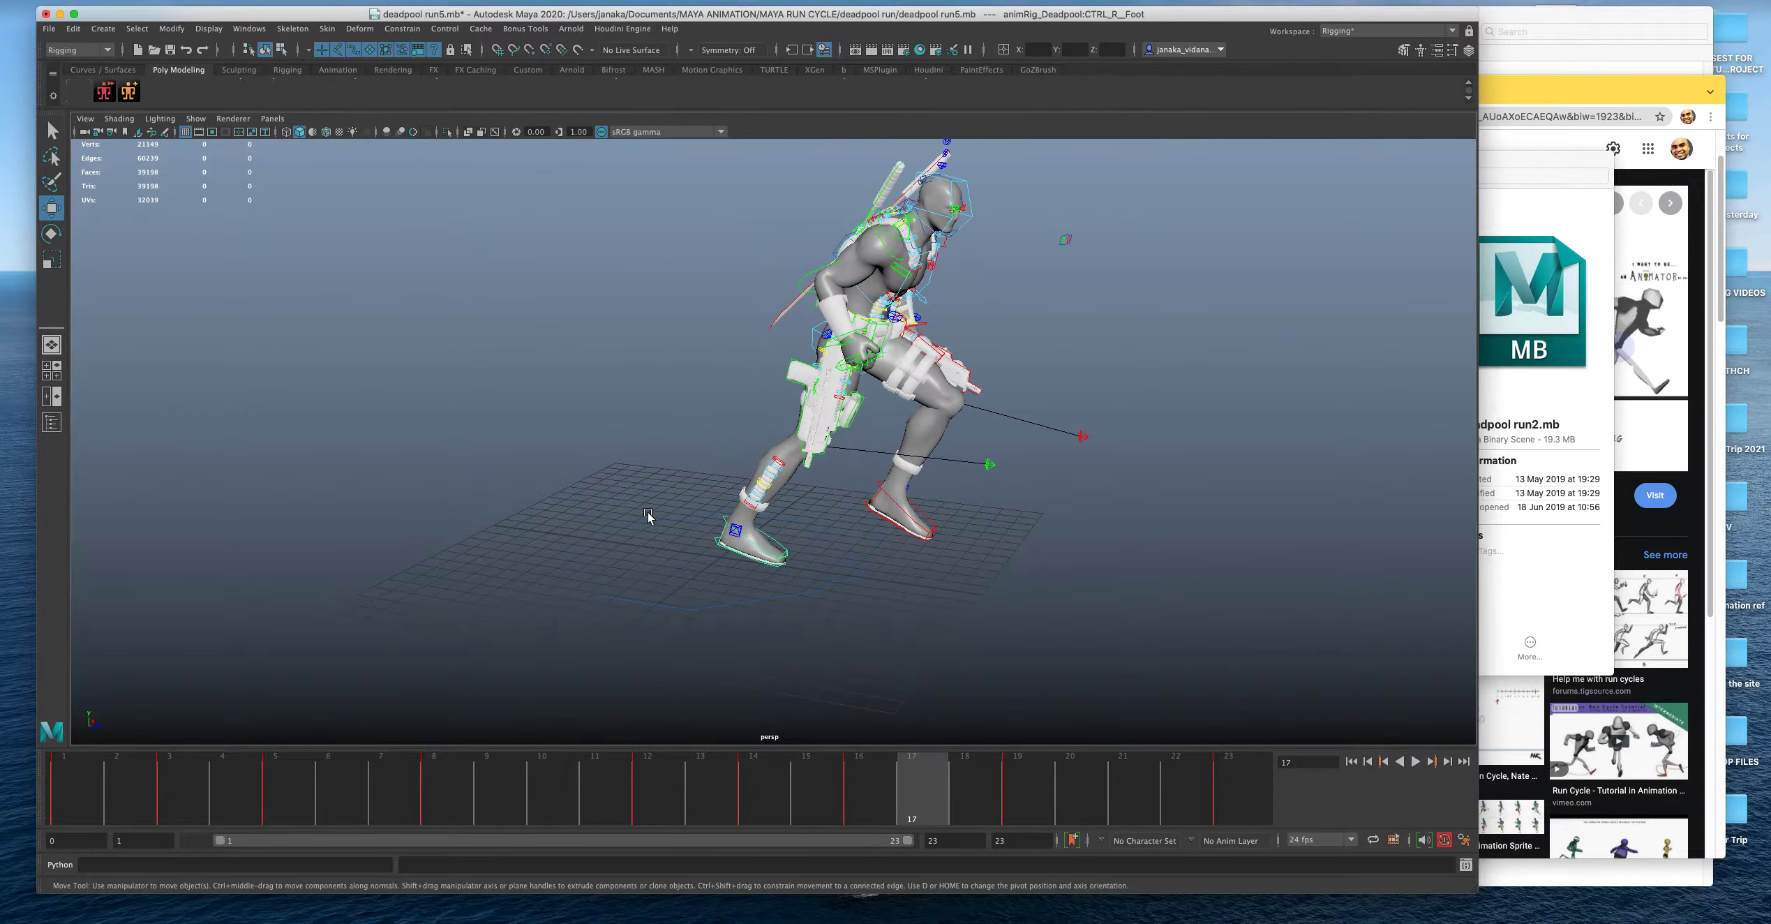
Select all animation keys of the right foot control, repeat for the left foot control, and play back the run cycle.
{"action": "scroll", "coordinate": [648, 549], "scroll_direction": "up", "scroll_amount": 2}
{"action": "key", "text": "space"}
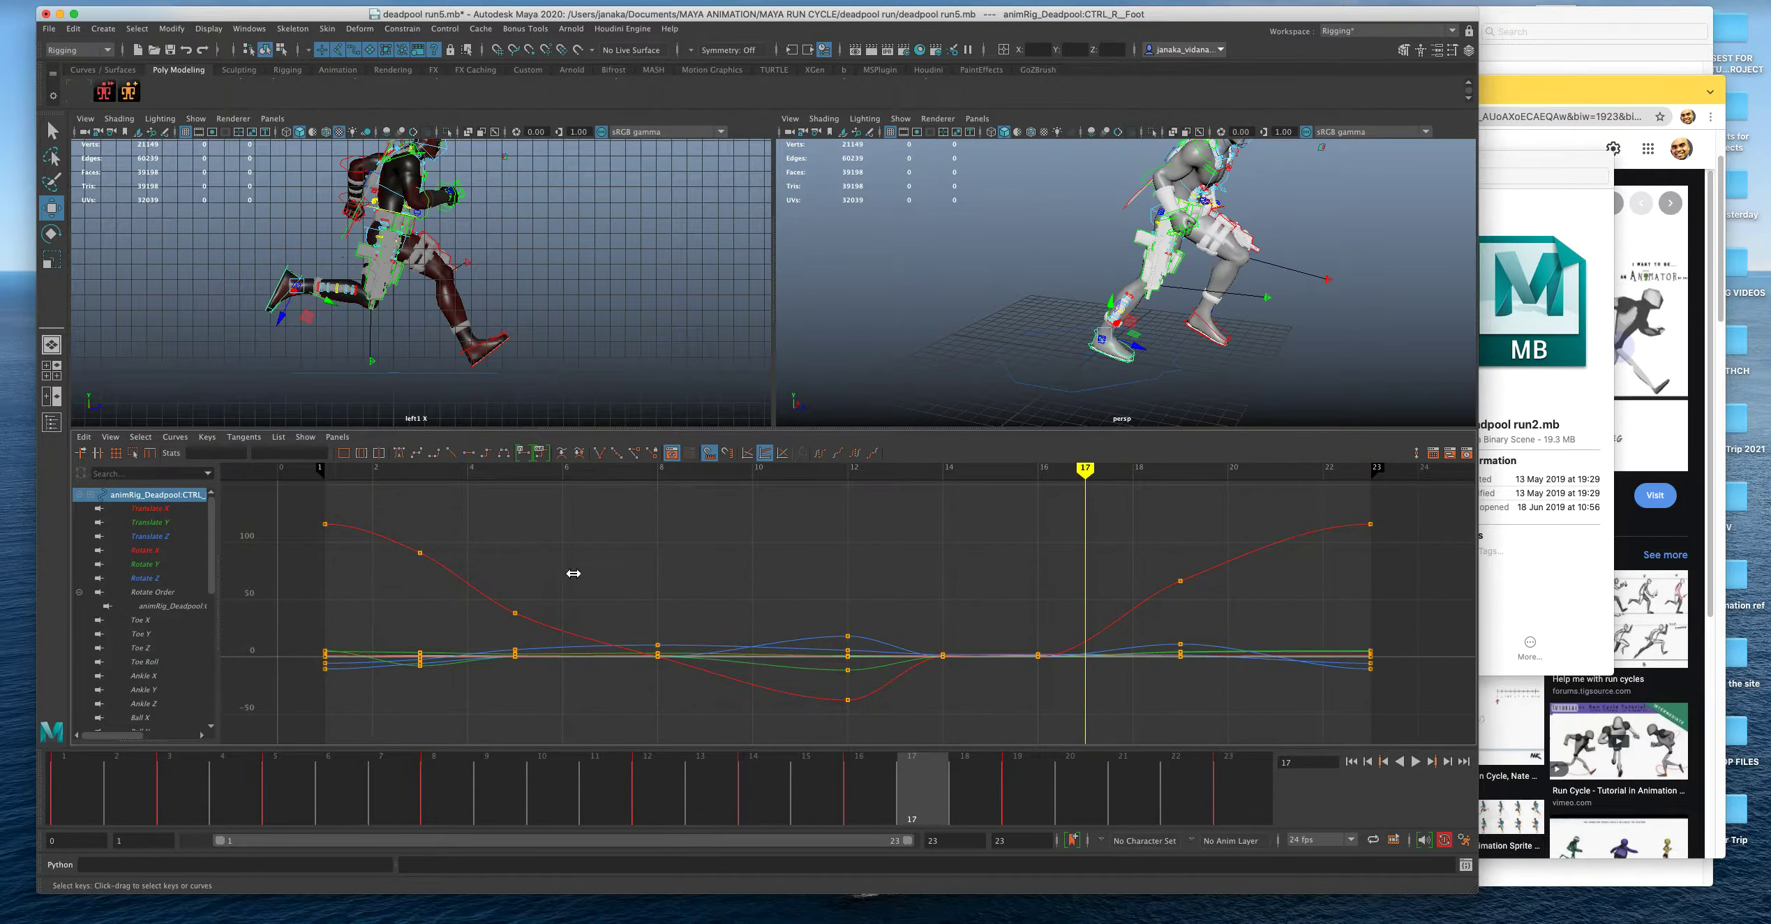
{"action": "left_click_drag", "start_coordinate": [303, 496], "coordinate": [1541, 813]}
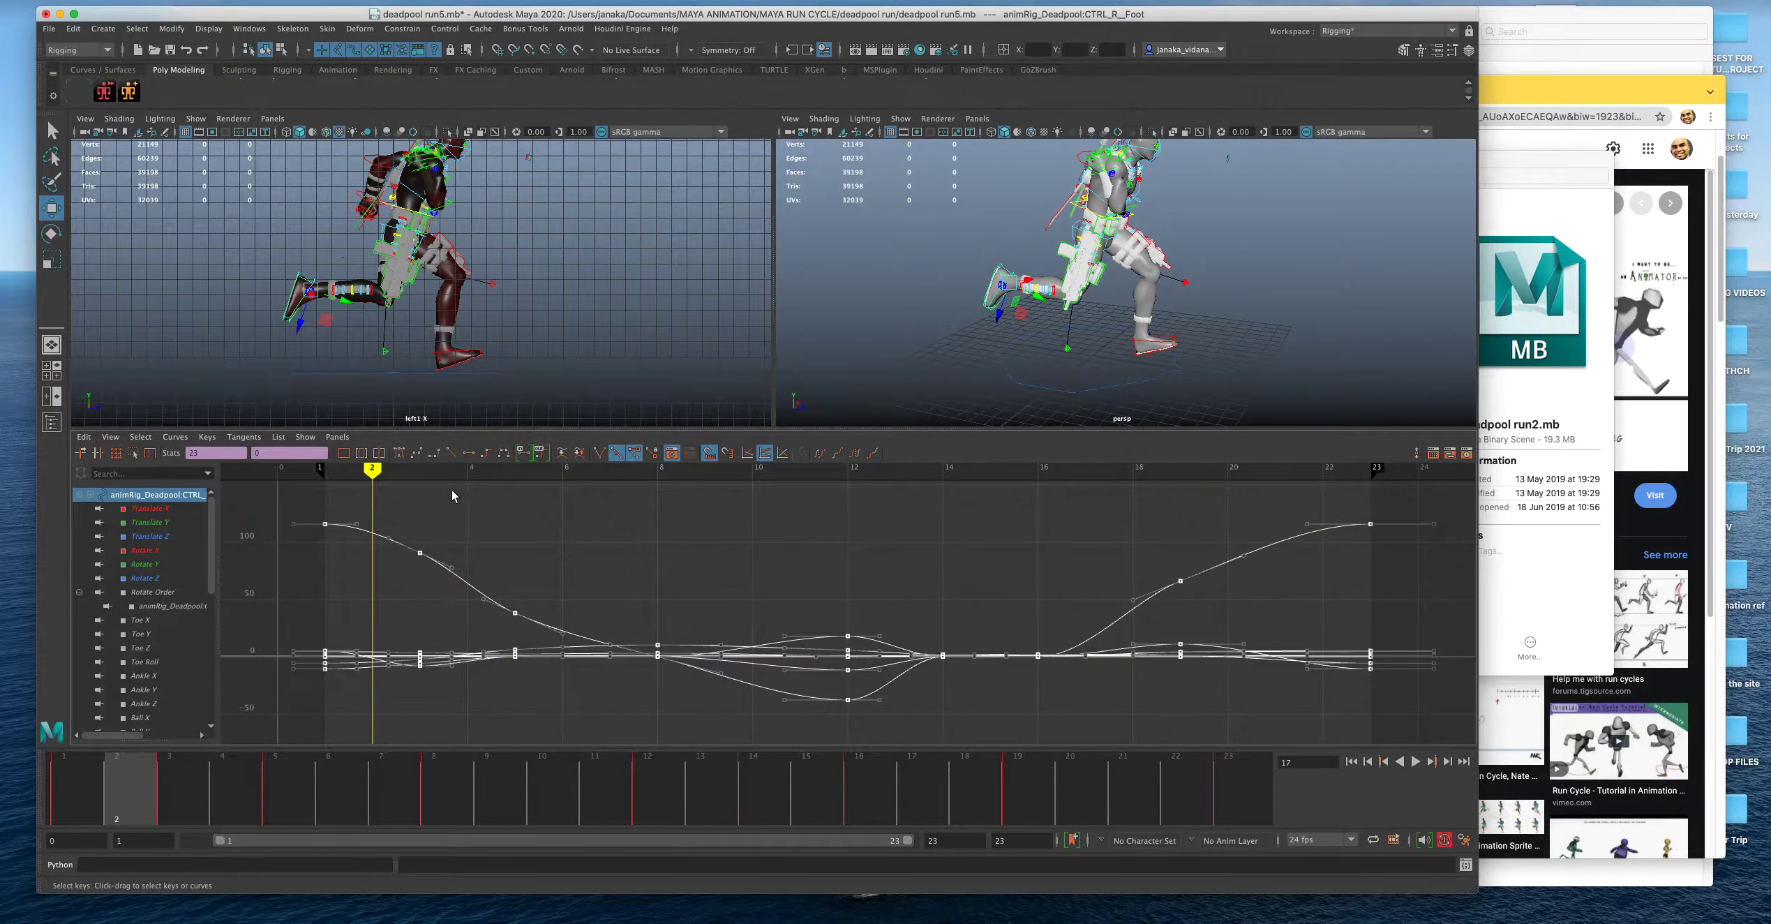
{"action": "key", "text": "space"}
{"action": "left_click", "coordinate": [857, 576]}
{"action": "key", "text": "space"}
{"action": "left_click_drag", "start_coordinate": [303, 517], "coordinate": [1424, 724]}
{"action": "key", "text": "space"}
{"action": "left_click", "coordinate": [1415, 761]}
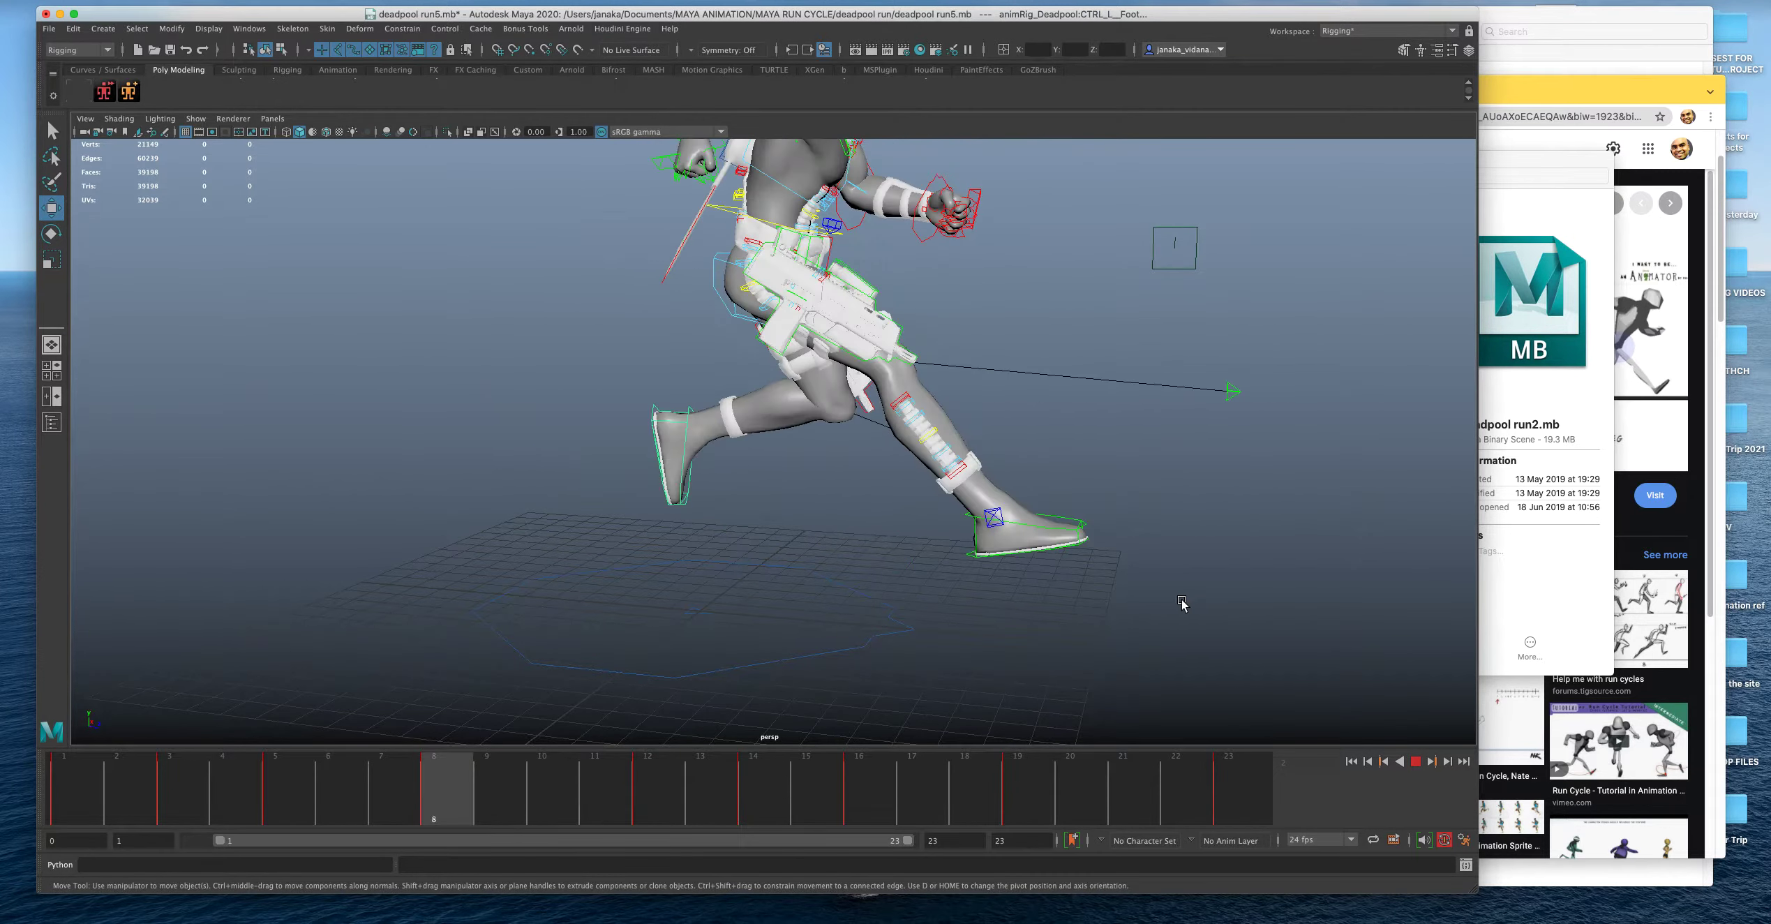
{"action": "left_click", "coordinate": [1416, 764]}
Select the chest control and examine the torso's motion from behind and from the side, ending at frame 1.
{"action": "left_click_drag", "start_coordinate": [1075, 621], "coordinate": [990, 656], "text": "alt"}
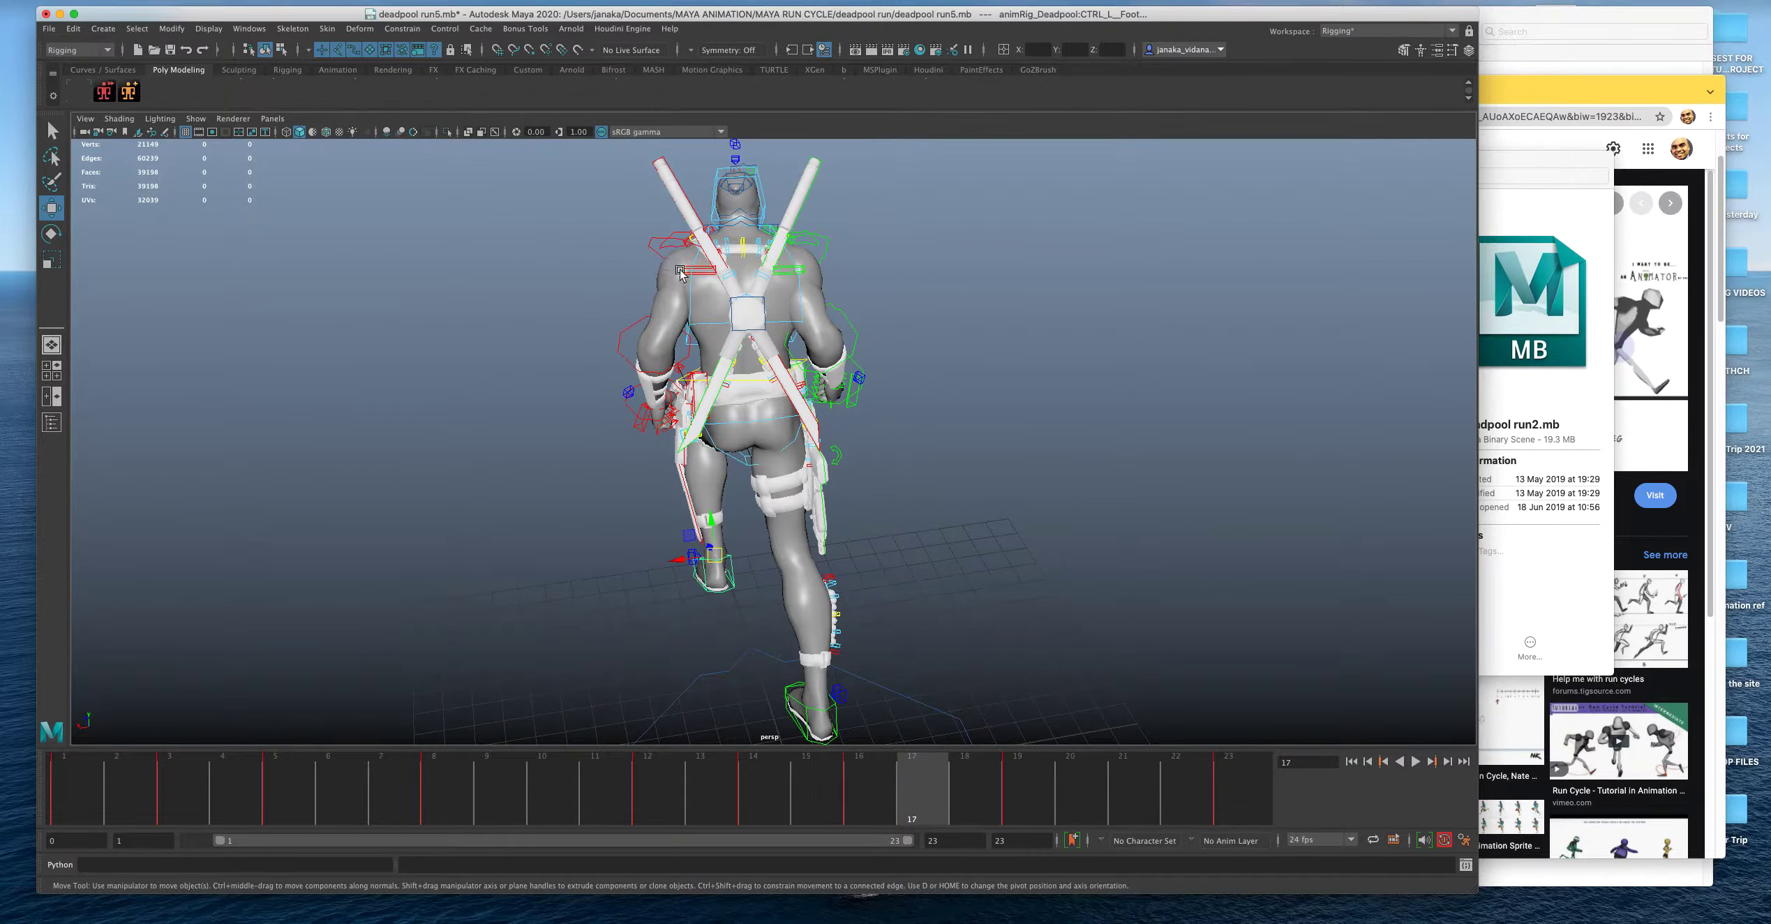
{"action": "left_click", "coordinate": [693, 327]}
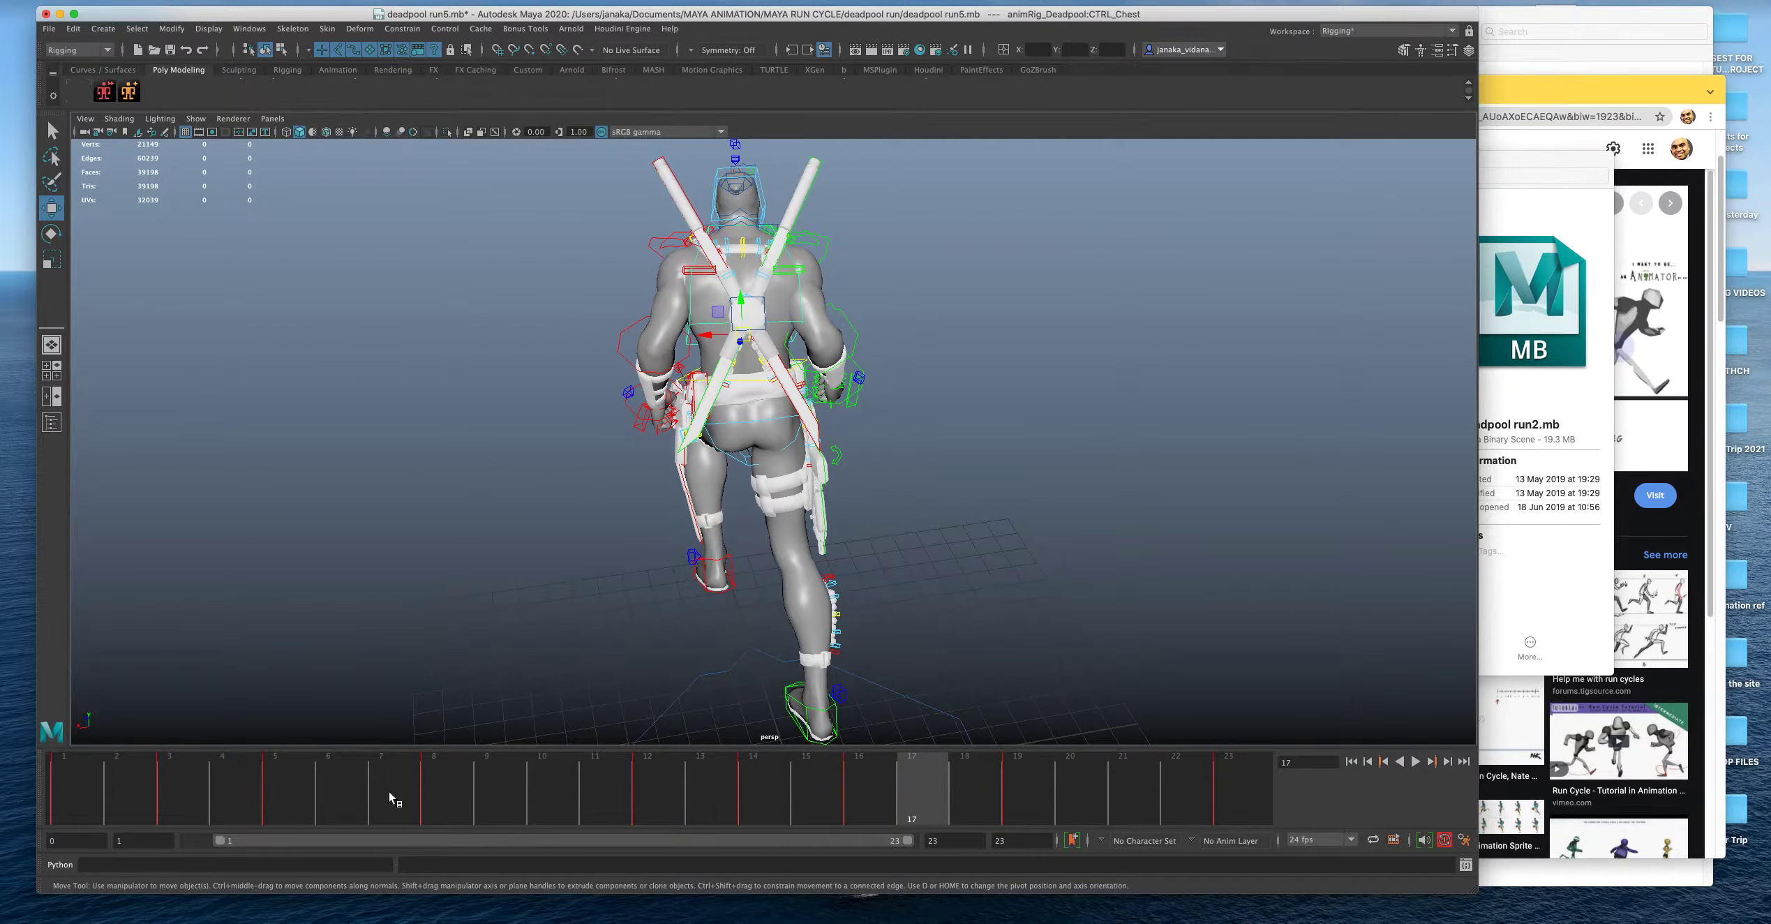
{"action": "key", "text": "alt+v"}
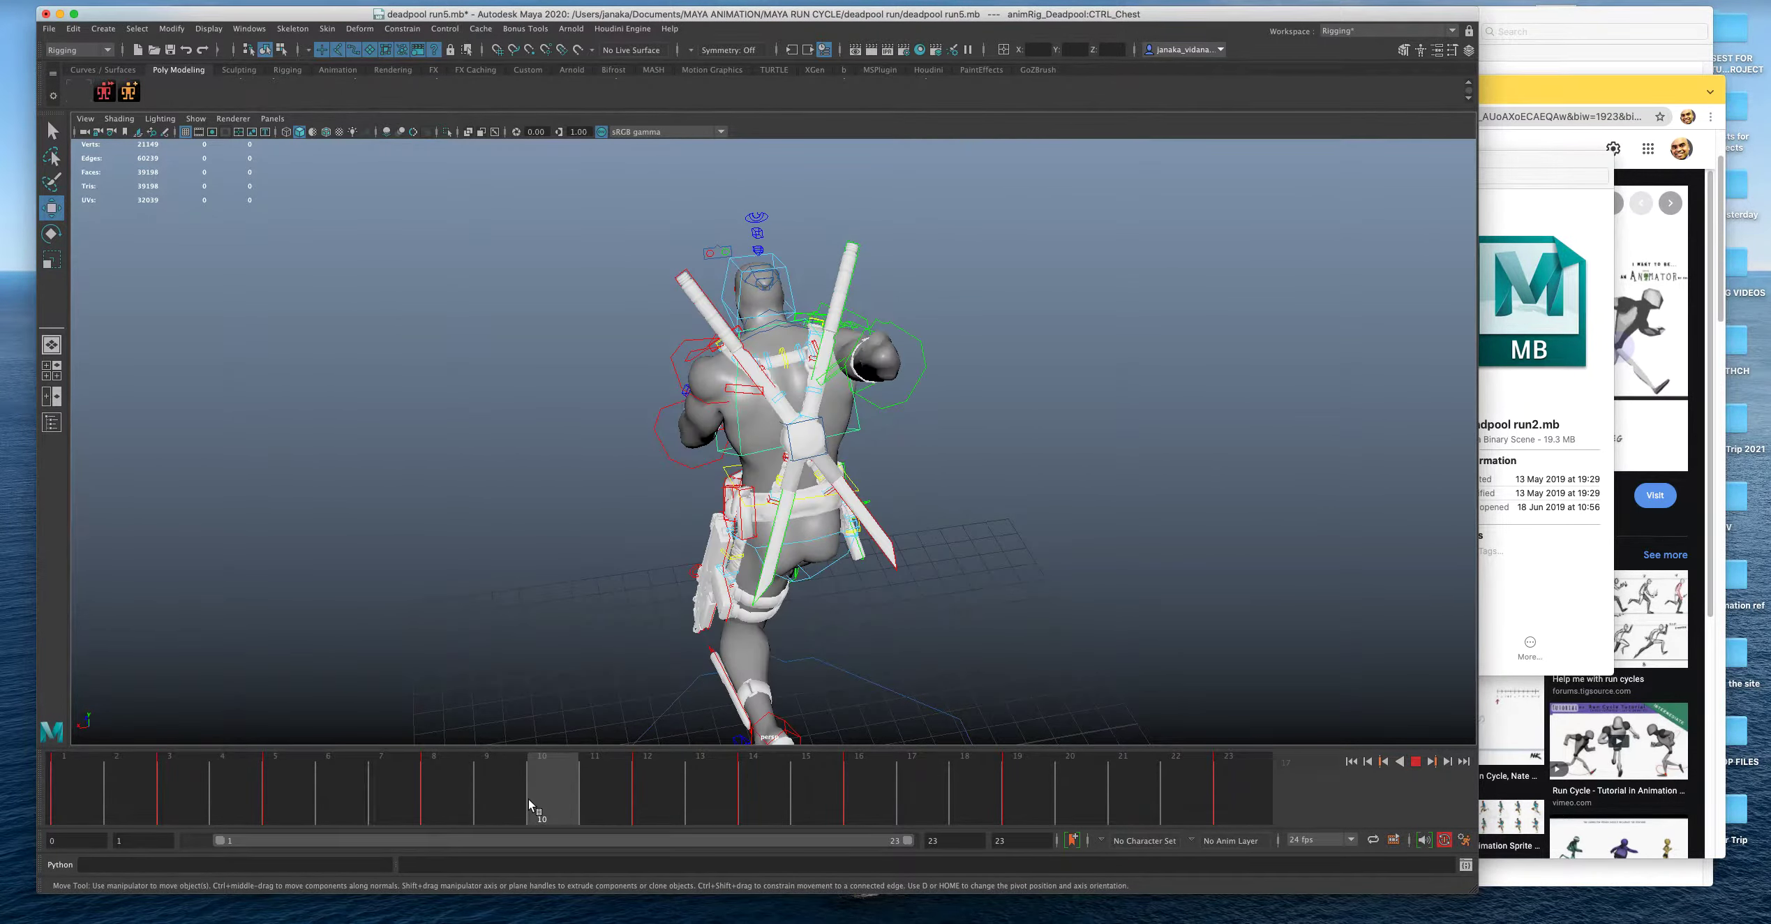
{"action": "key", "text": "alt+v"}
{"action": "left_click_drag", "start_coordinate": [600, 544], "coordinate": [780, 453], "text": "alt"}
{"action": "middle_click_drag", "start_coordinate": [1030, 427], "coordinate": [882, 359], "text": "alt"}
{"action": "scroll", "coordinate": [746, 413], "scroll_direction": "up", "scroll_amount": 3}
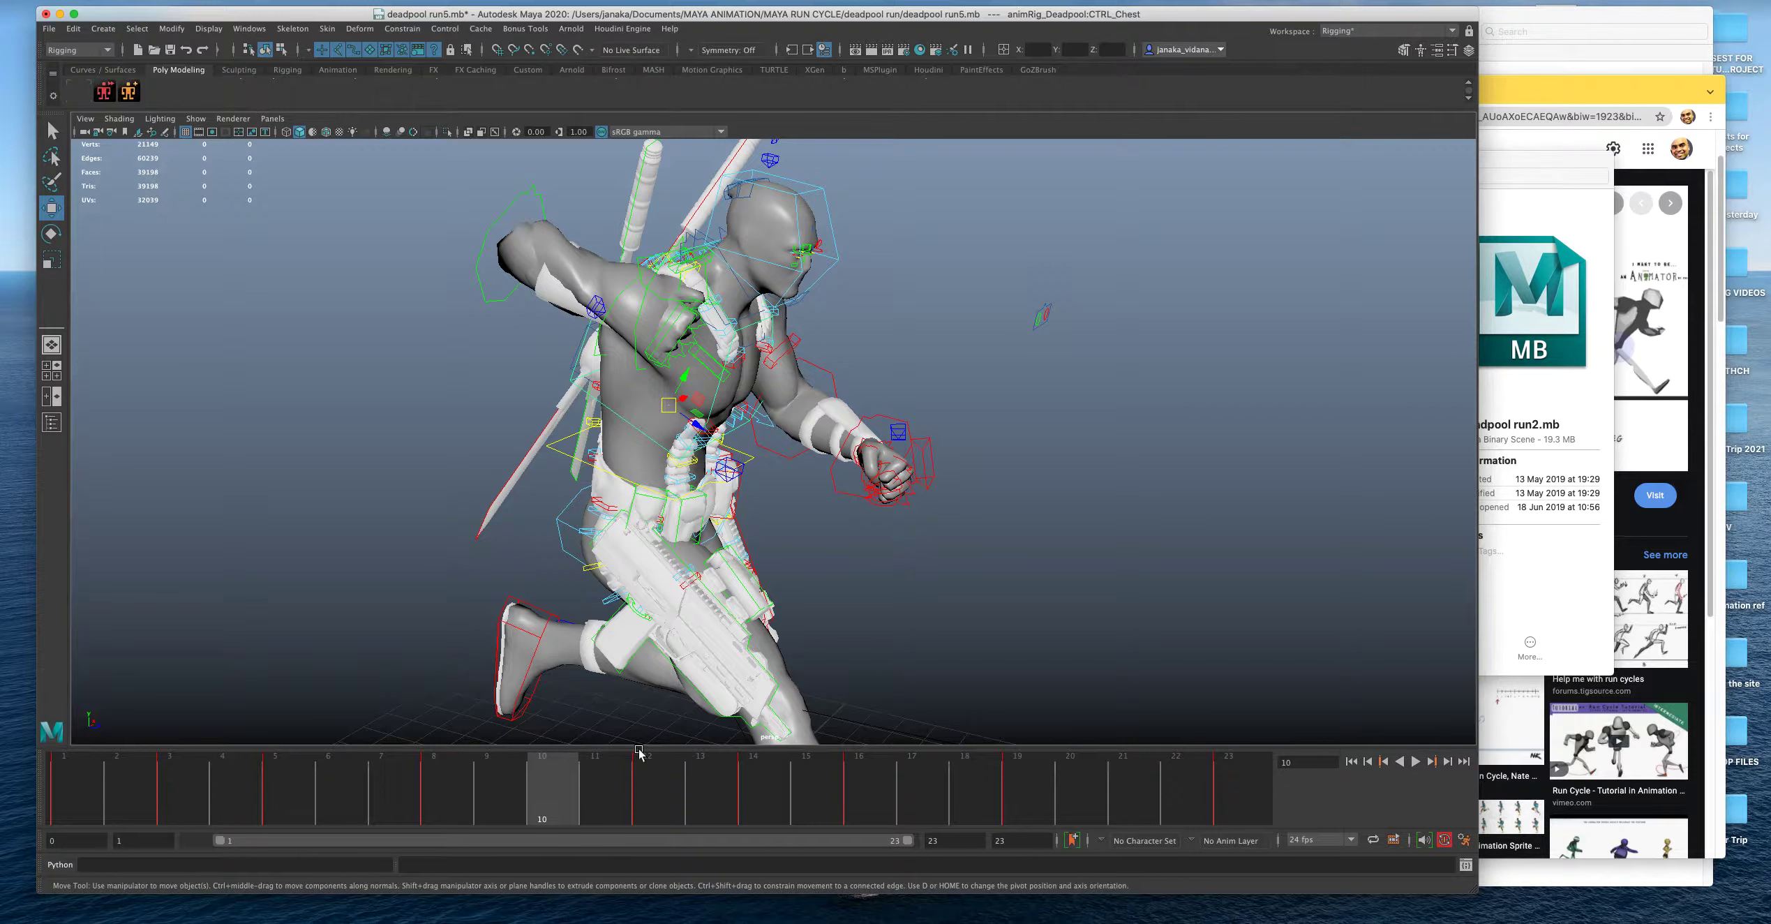
{"action": "left_click_drag", "start_coordinate": [409, 780], "coordinate": [90, 785]}
{"action": "key", "text": "alt+v"}
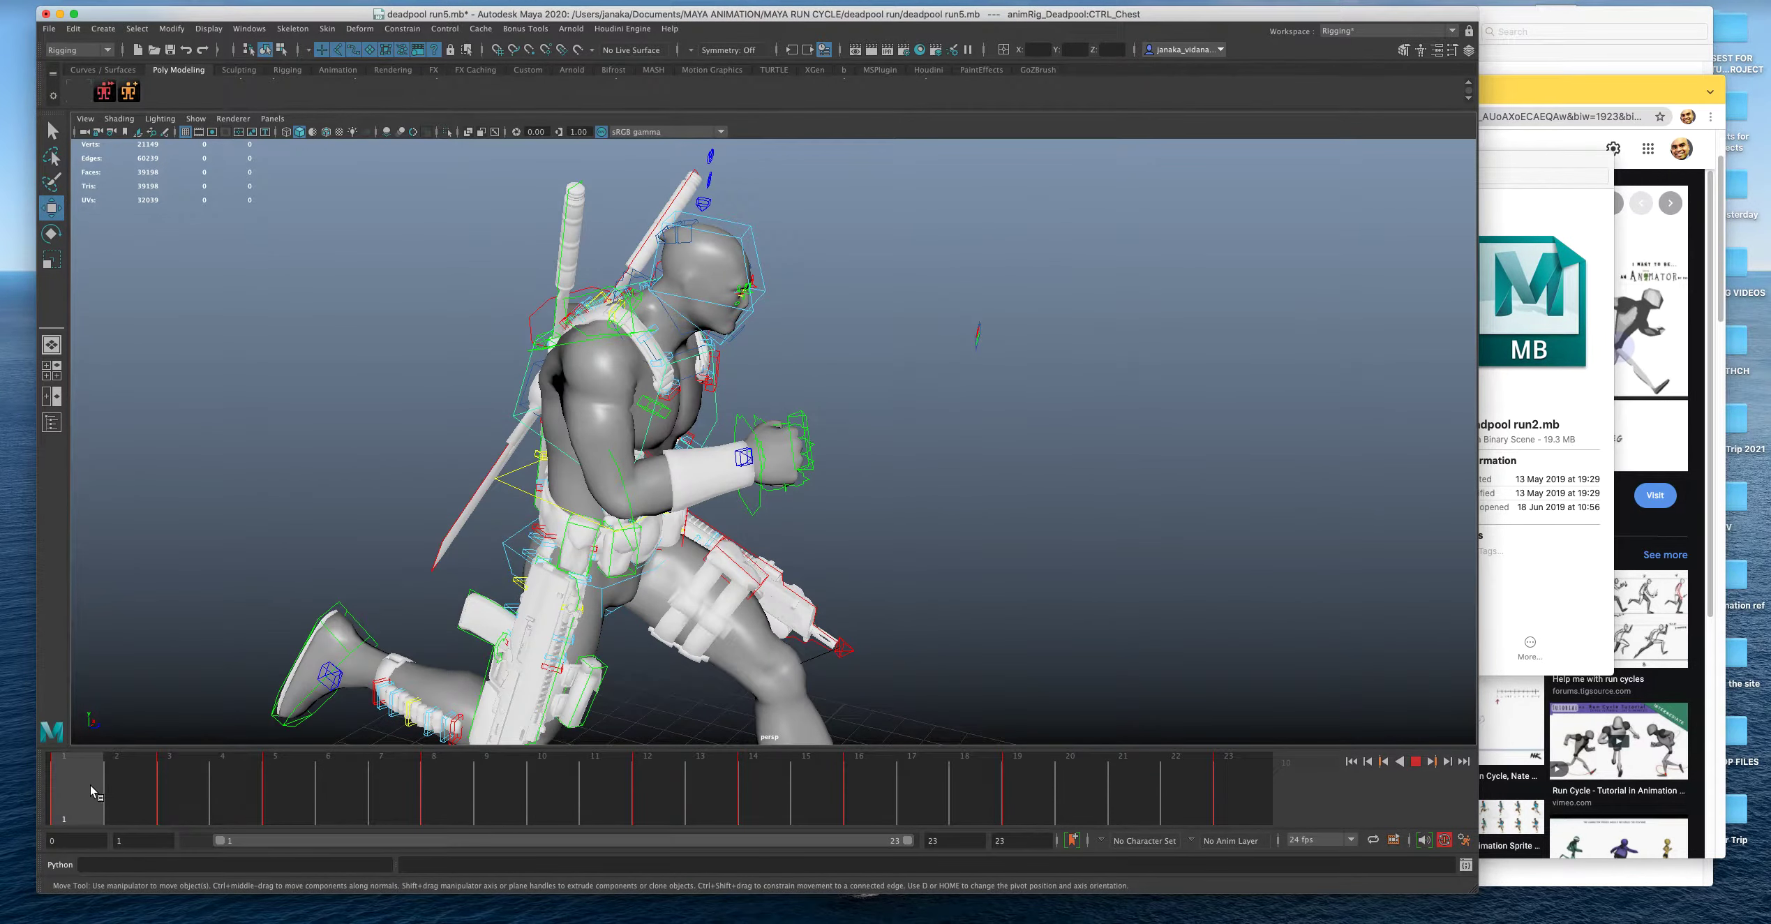
{"action": "key", "text": "alt+v"}
Select the right FK shoulder control, isolate its Rotate X curve in the Graph Editor and scrub to frame 2.
{"action": "scroll", "coordinate": [566, 395], "scroll_direction": "up", "scroll_amount": 3}
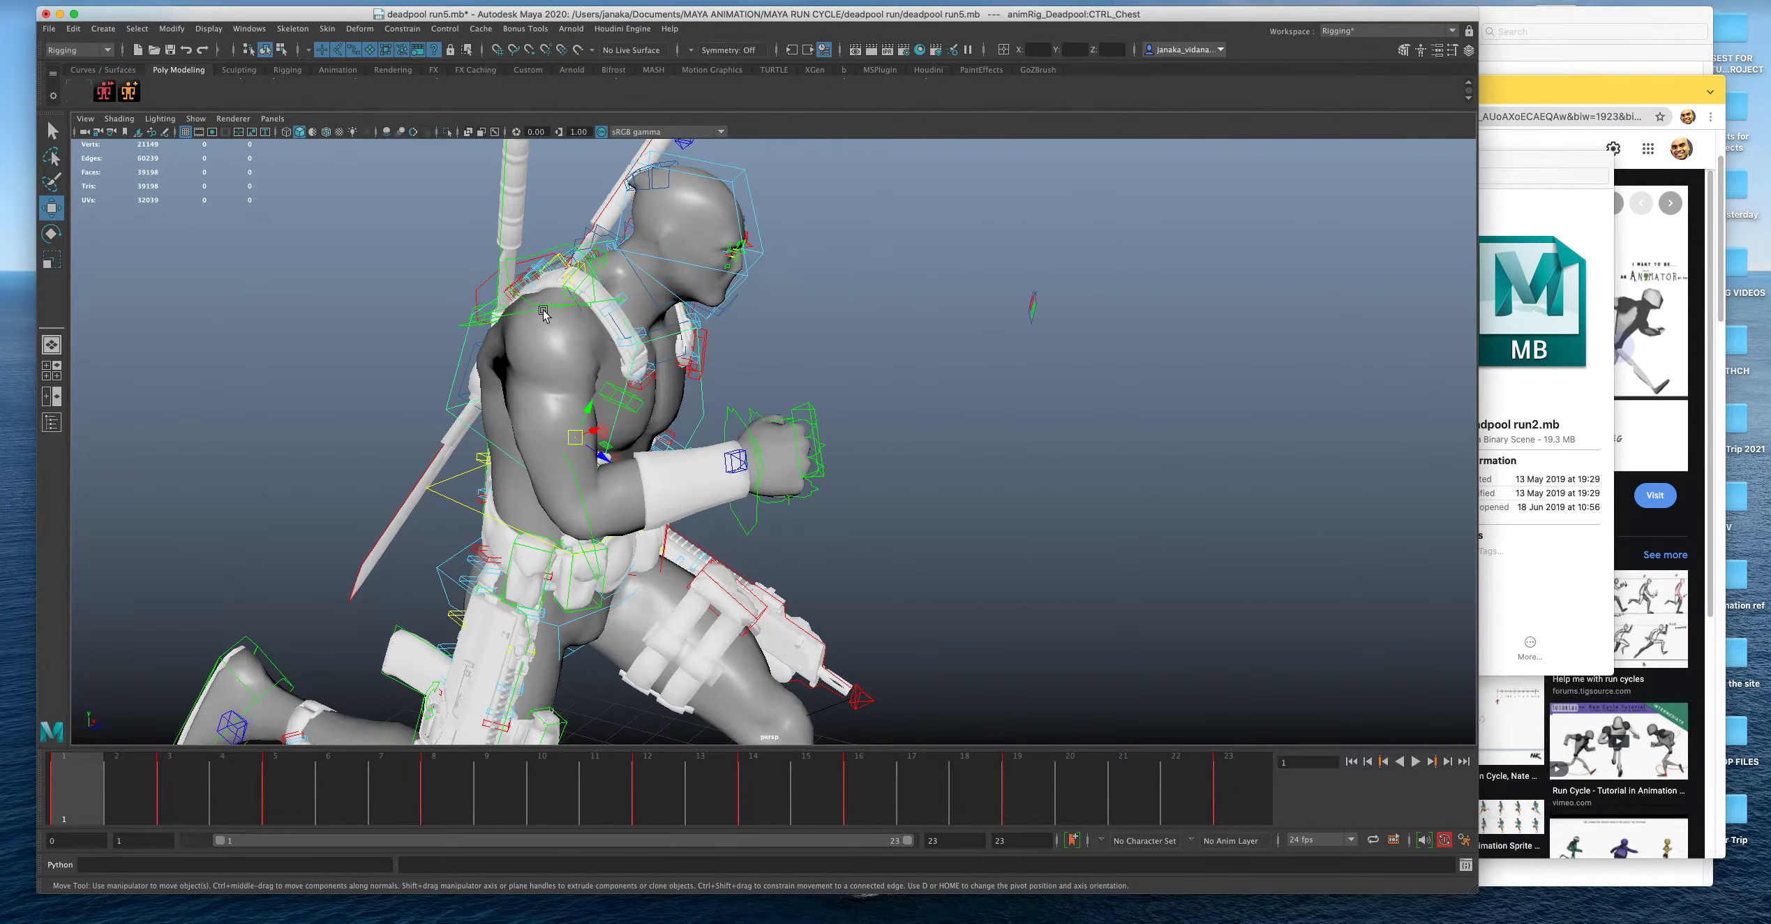
{"action": "left_click_drag", "start_coordinate": [543, 314], "coordinate": [541, 390], "text": "alt"}
{"action": "left_click", "coordinate": [542, 403]}
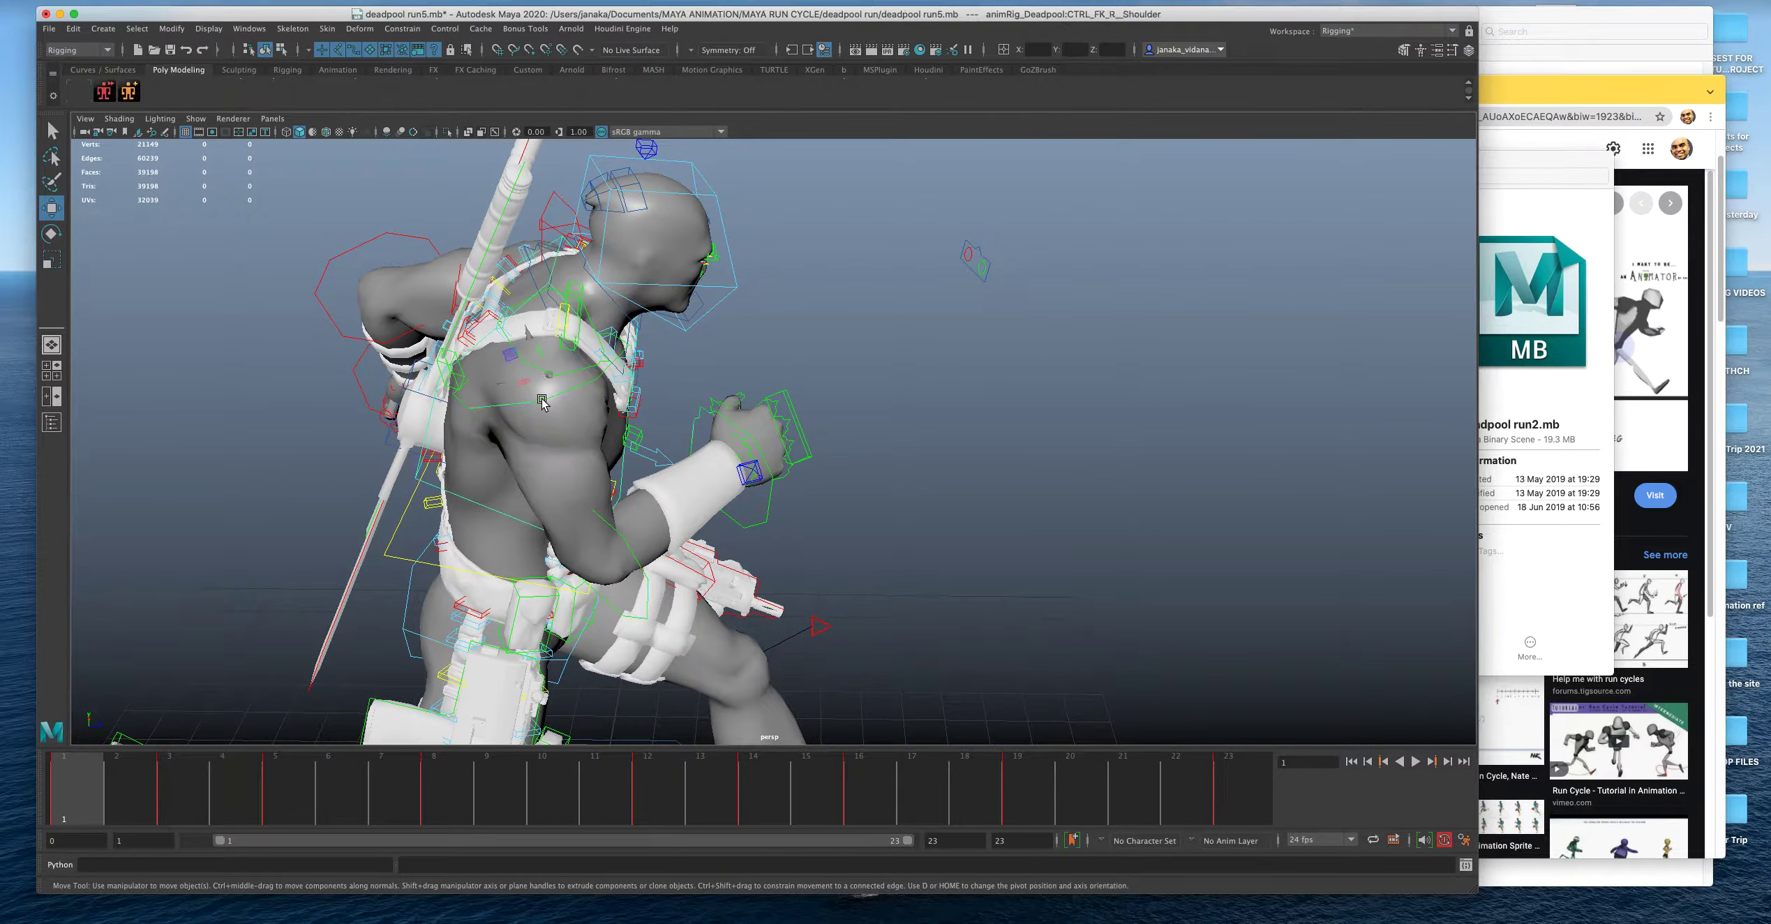
{"action": "key", "text": "e"}
{"action": "key", "text": "space"}
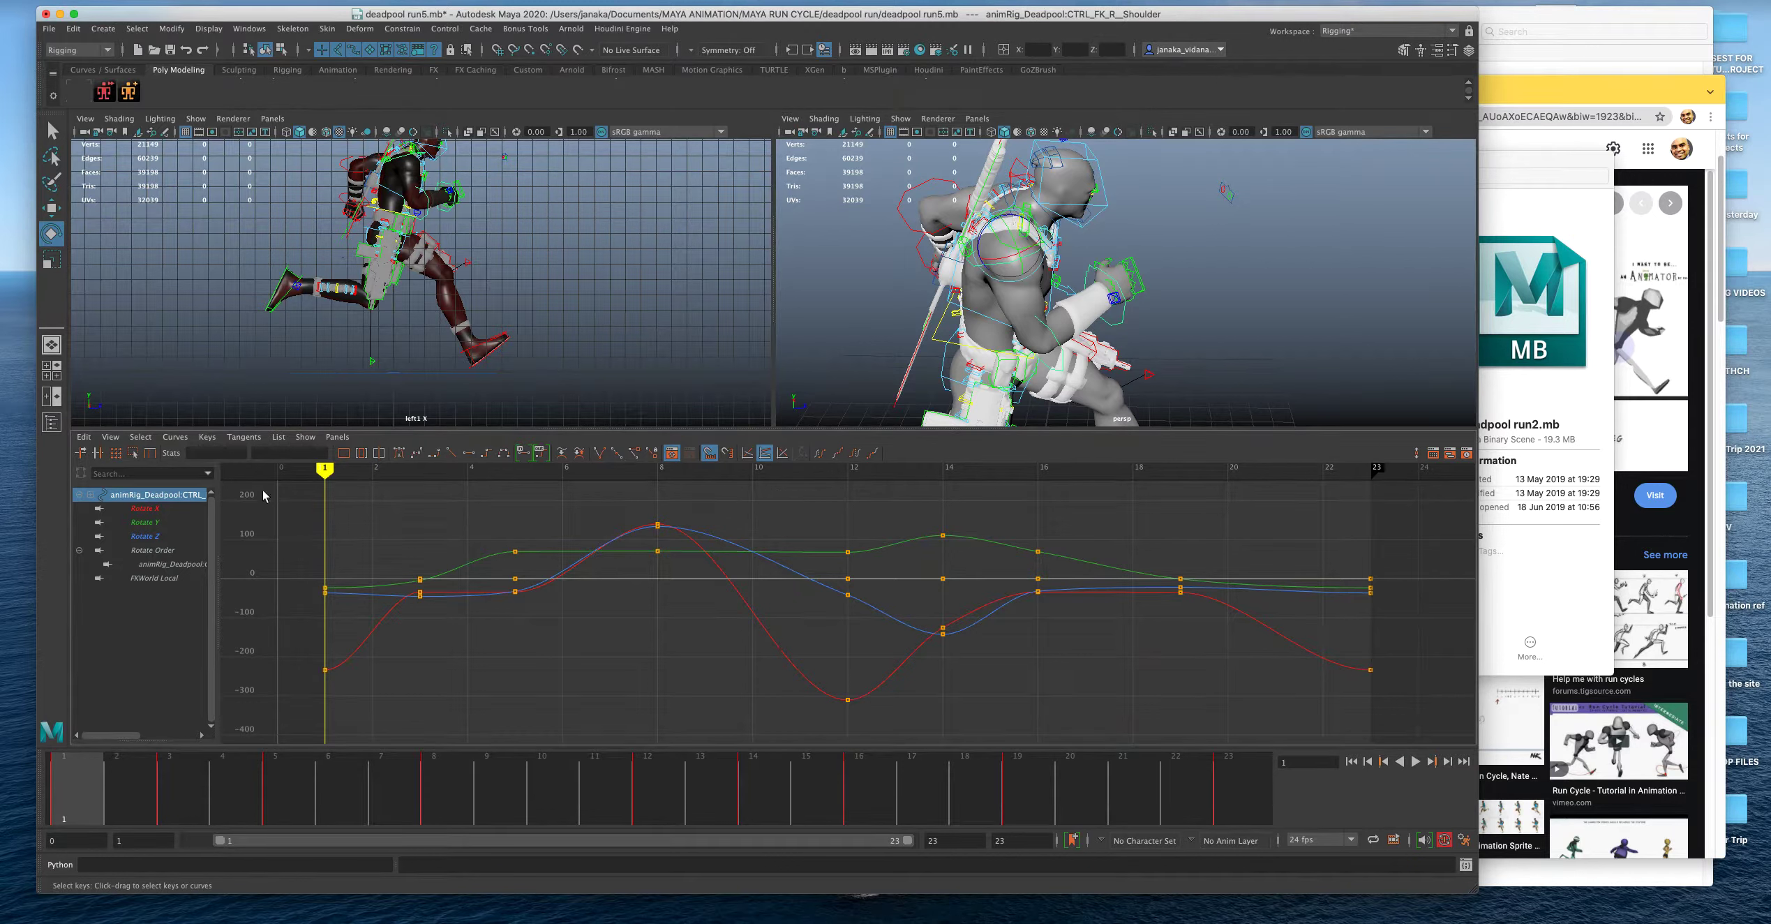
{"action": "left_click", "coordinate": [155, 509]}
{"action": "mouse_move", "coordinate": [346, 475]}
{"action": "left_mouse_down"}
{"action": "mouse_move", "coordinate": [423, 478]}
{"action": "mouse_move", "coordinate": [341, 505]}
{"action": "mouse_move", "coordinate": [372, 492]}
{"action": "left_mouse_up"}
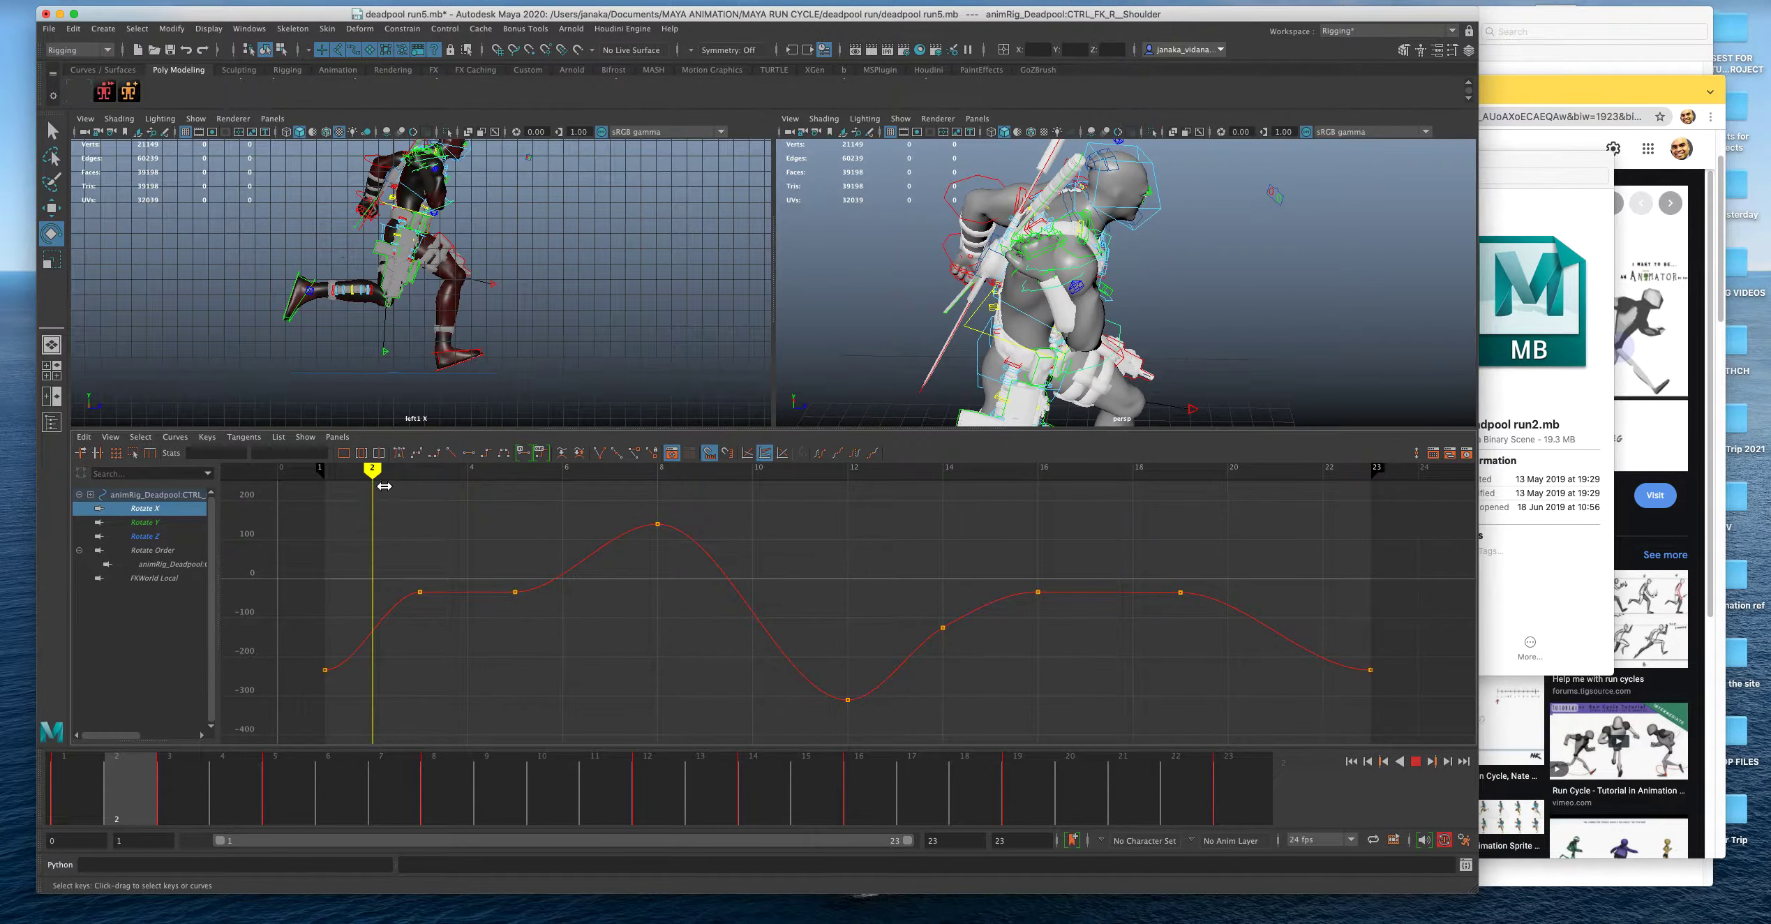
Inspect the animation curves of the left collar control and the right collar control.
{"action": "scroll", "coordinate": [1064, 333], "scroll_direction": "up", "scroll_amount": 3}
{"action": "left_click_drag", "start_coordinate": [1087, 323], "coordinate": [1041, 337], "text": "alt"}
{"action": "left_click", "coordinate": [982, 327]}
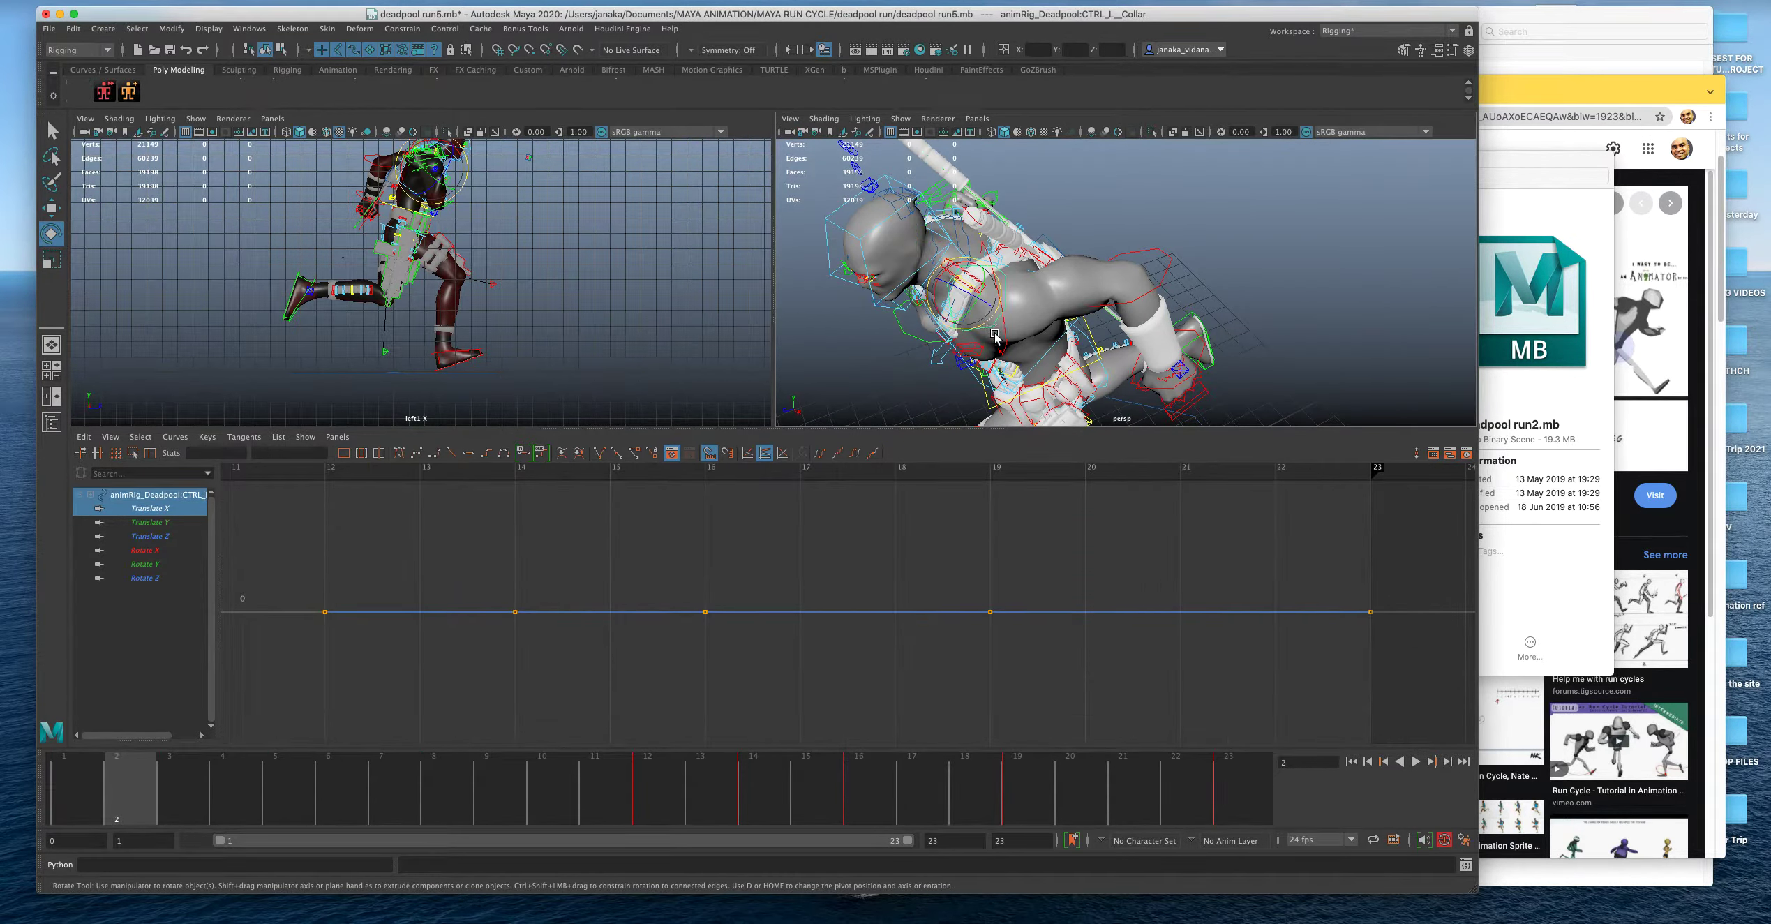
{"action": "left_click_drag", "start_coordinate": [1029, 281], "coordinate": [1000, 321], "text": "alt"}
{"action": "scroll", "coordinate": [1004, 324], "scroll_direction": "up", "scroll_amount": 5}
{"action": "left_click", "coordinate": [998, 340]}
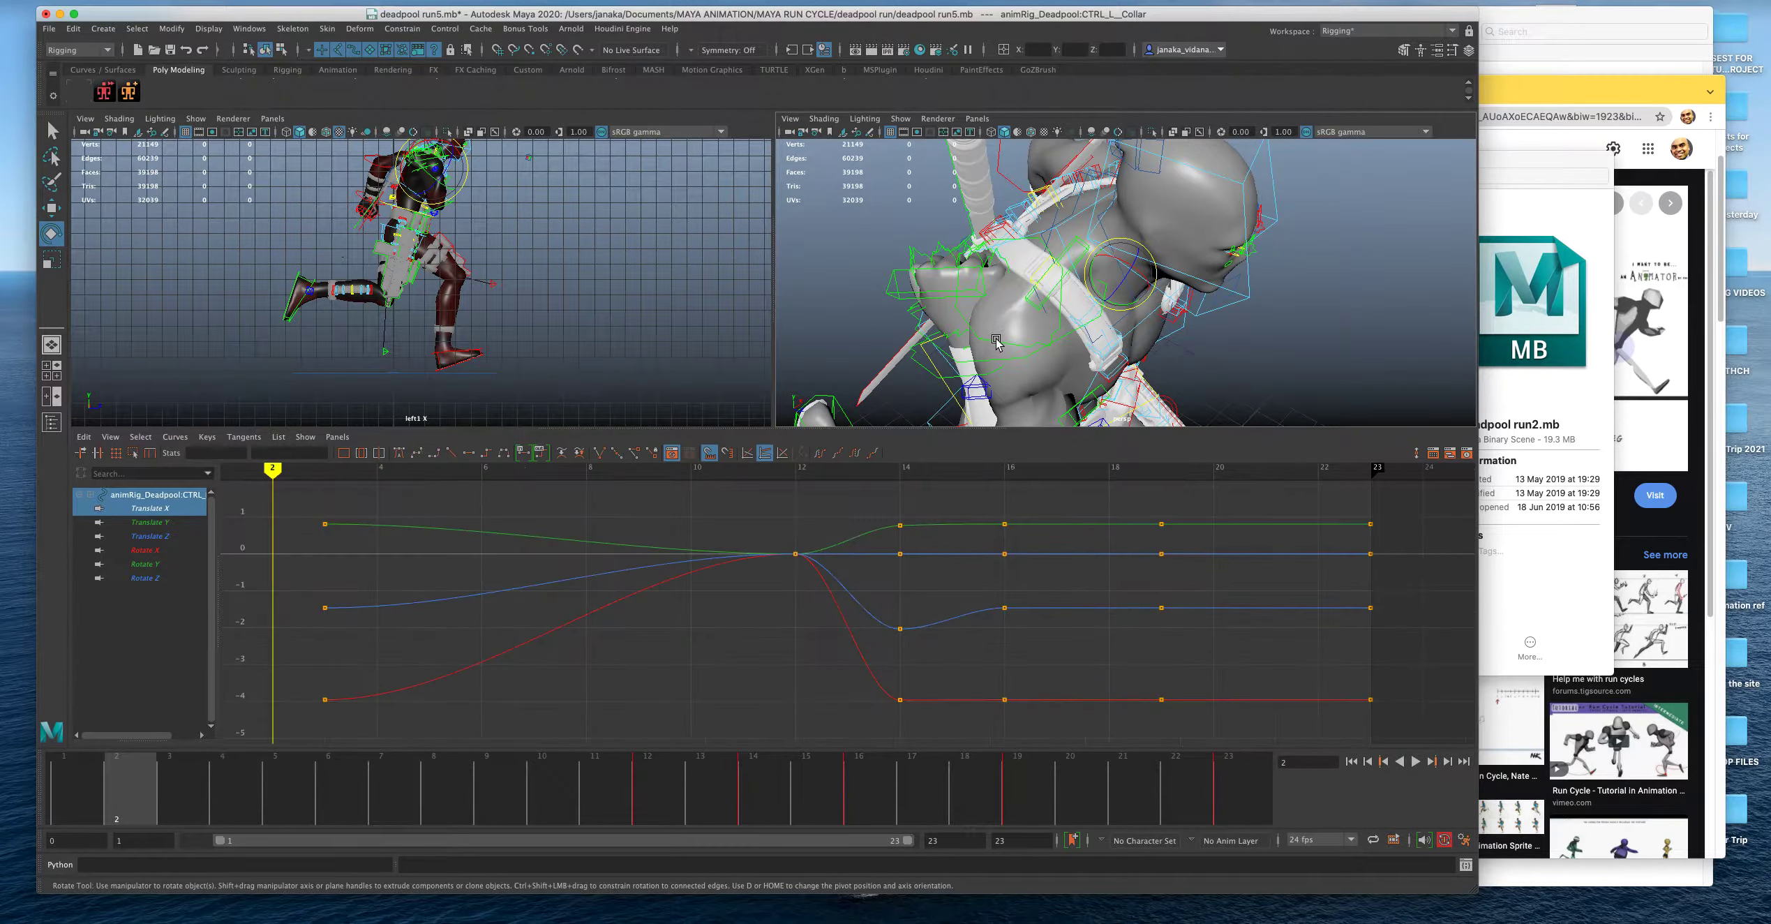
Go to frame 3 and set the animation start time to 1.
{"action": "left_click", "coordinate": [178, 779]}
{"action": "left_click", "coordinate": [90, 835]}
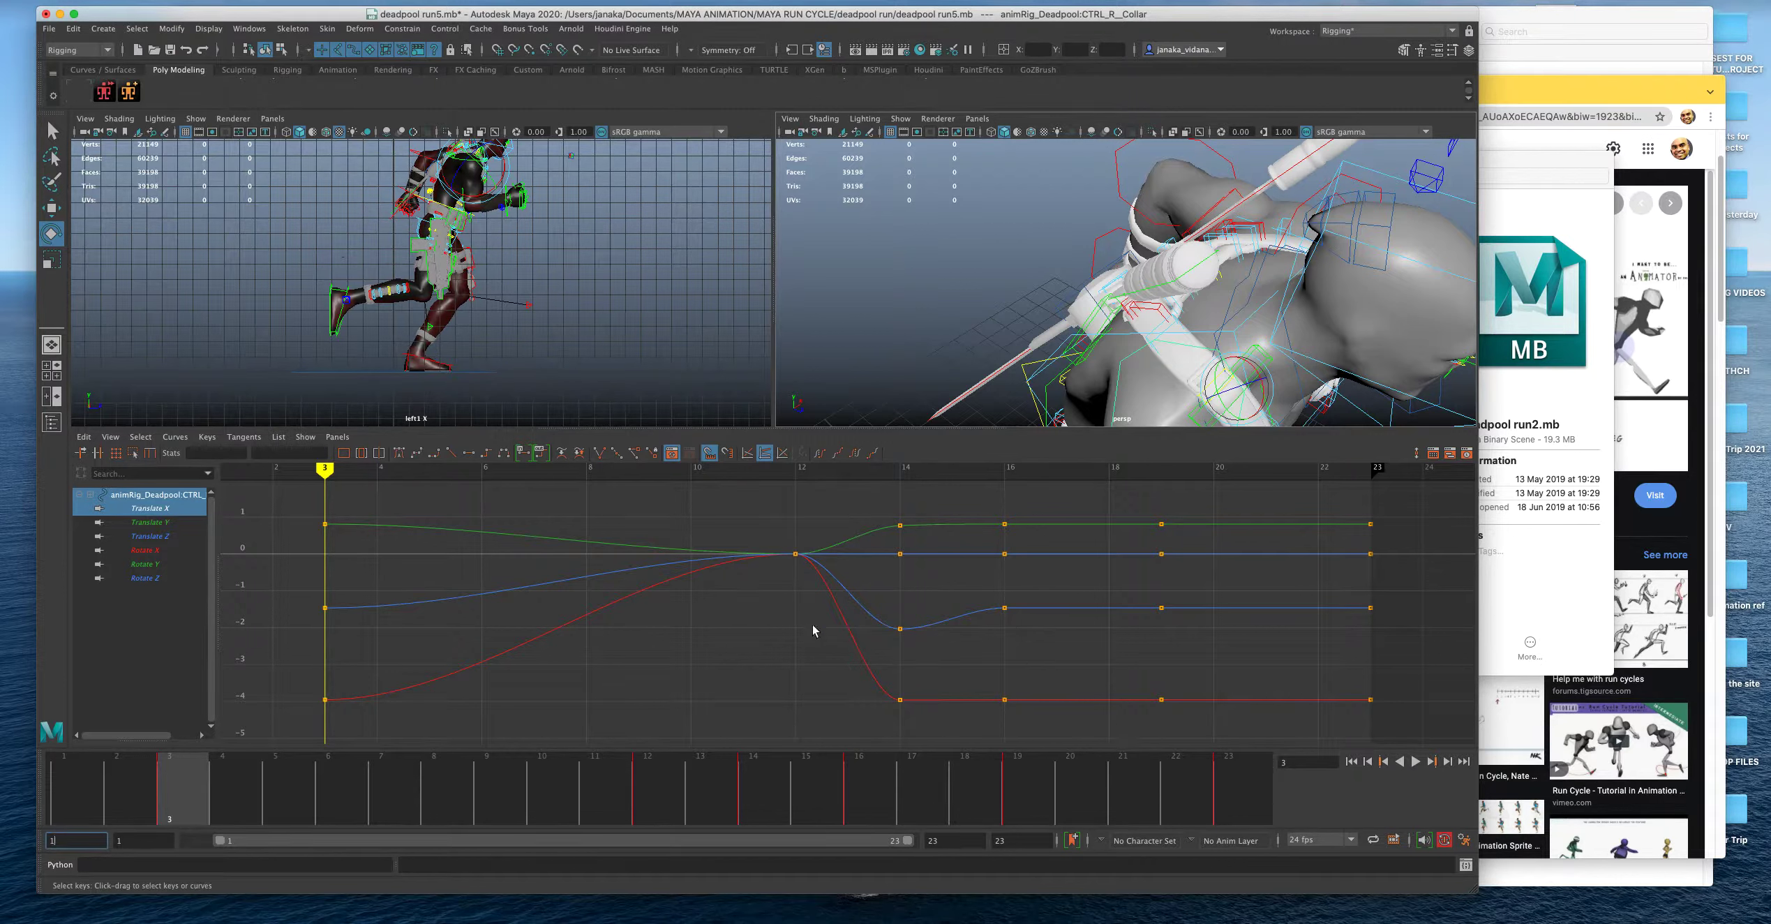
{"action": "left_click", "coordinate": [447, 689]}
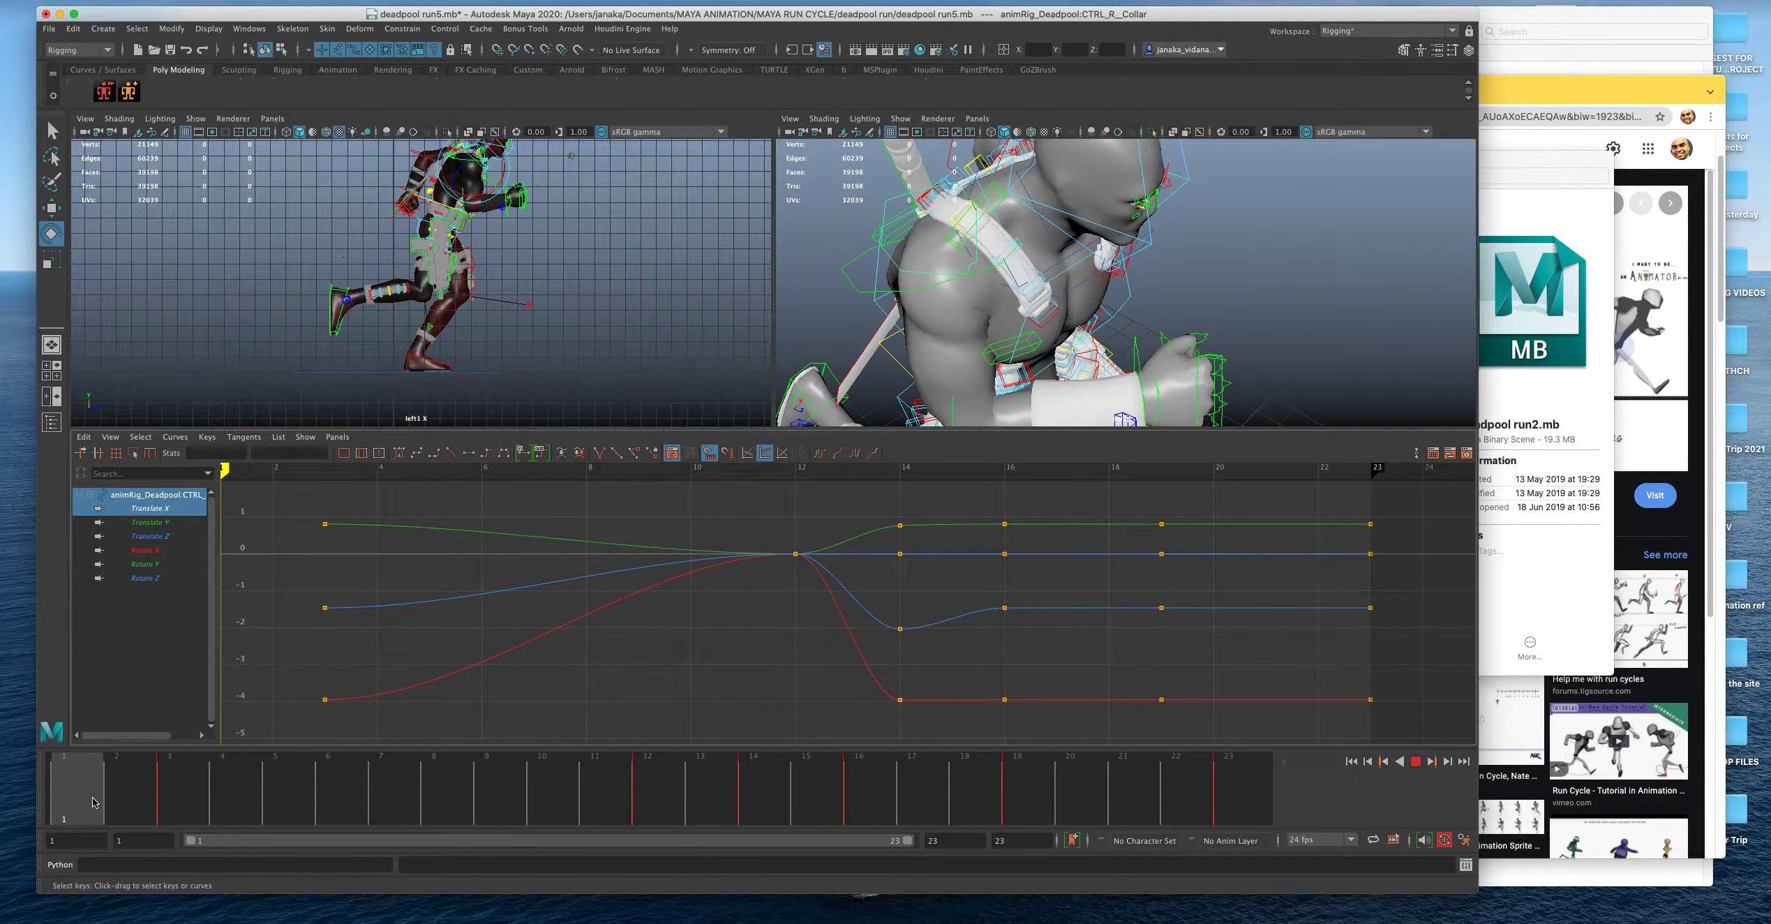
Enlarge the perspective view and play the animation around frame 1 to check the right collar's pose.
{"action": "key", "text": "alt+v"}
{"action": "key", "text": "space"}
{"action": "left_click_drag", "start_coordinate": [1151, 324], "coordinate": [850, 578], "text": "alt"}
{"action": "left_click", "coordinate": [46, 784]}
{"action": "key", "text": "alt+v"}
{"action": "key", "text": "alt+v"}
Select the left collar control and scrub the early frames back to frame 1 to examine the left shoulder.
{"action": "left_click_drag", "start_coordinate": [707, 494], "coordinate": [947, 457], "text": "alt"}
{"action": "scroll", "coordinate": [949, 446], "scroll_direction": "up", "scroll_amount": 2}
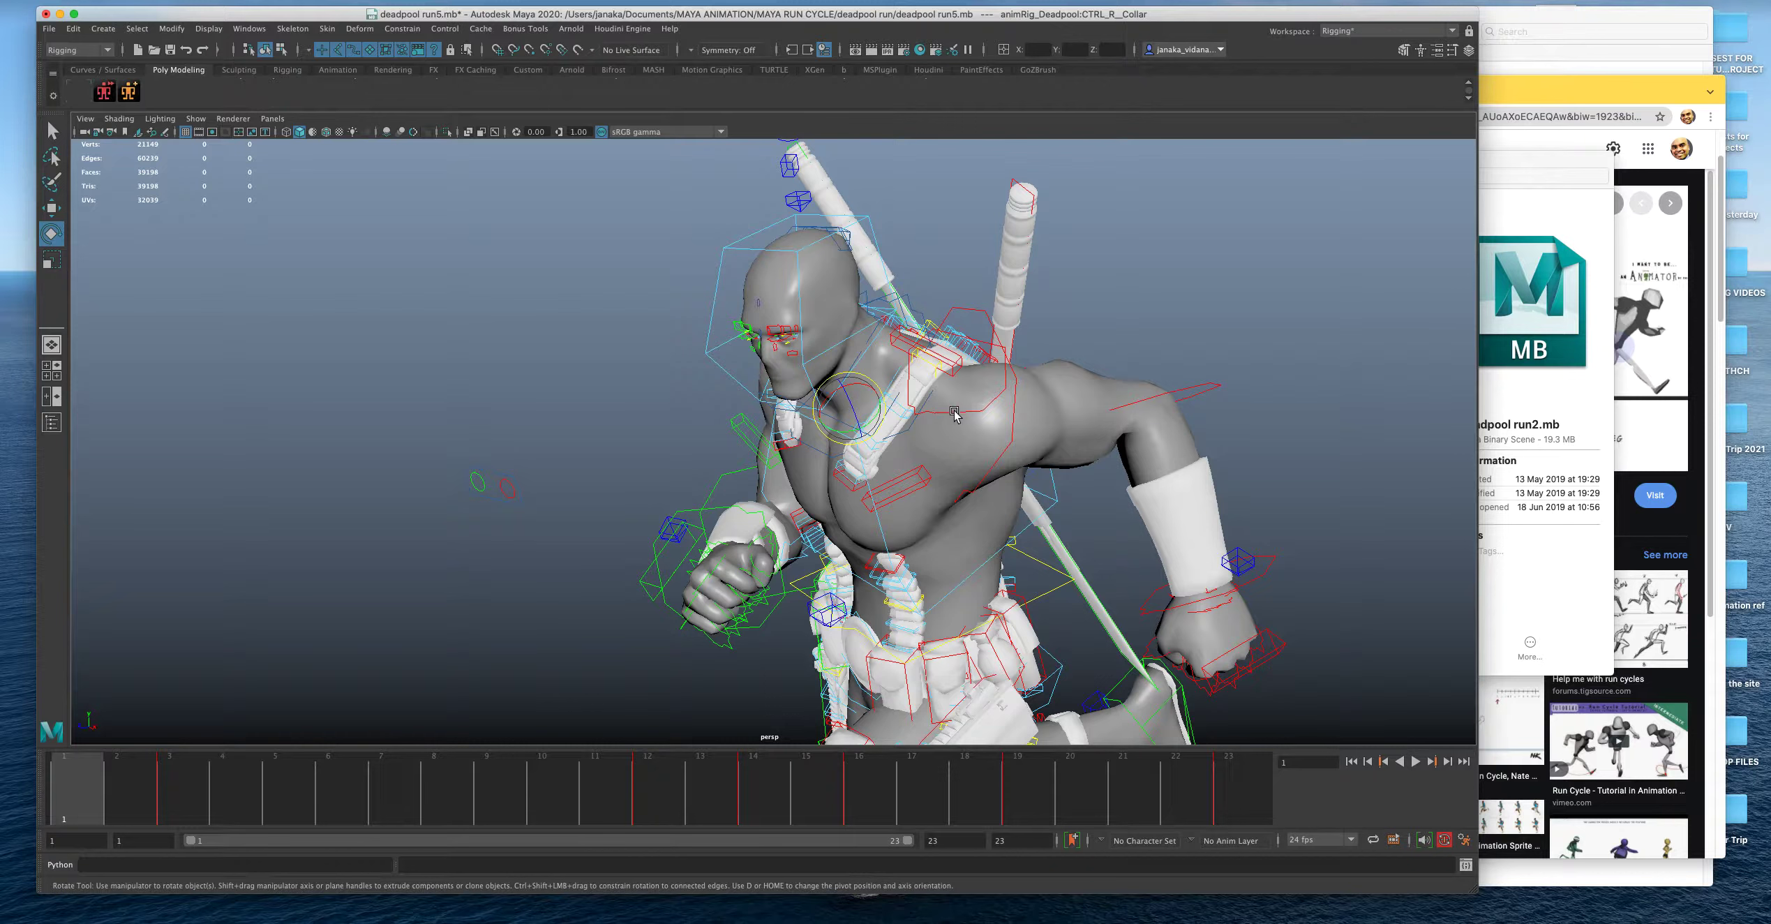
{"action": "left_click", "coordinate": [955, 413]}
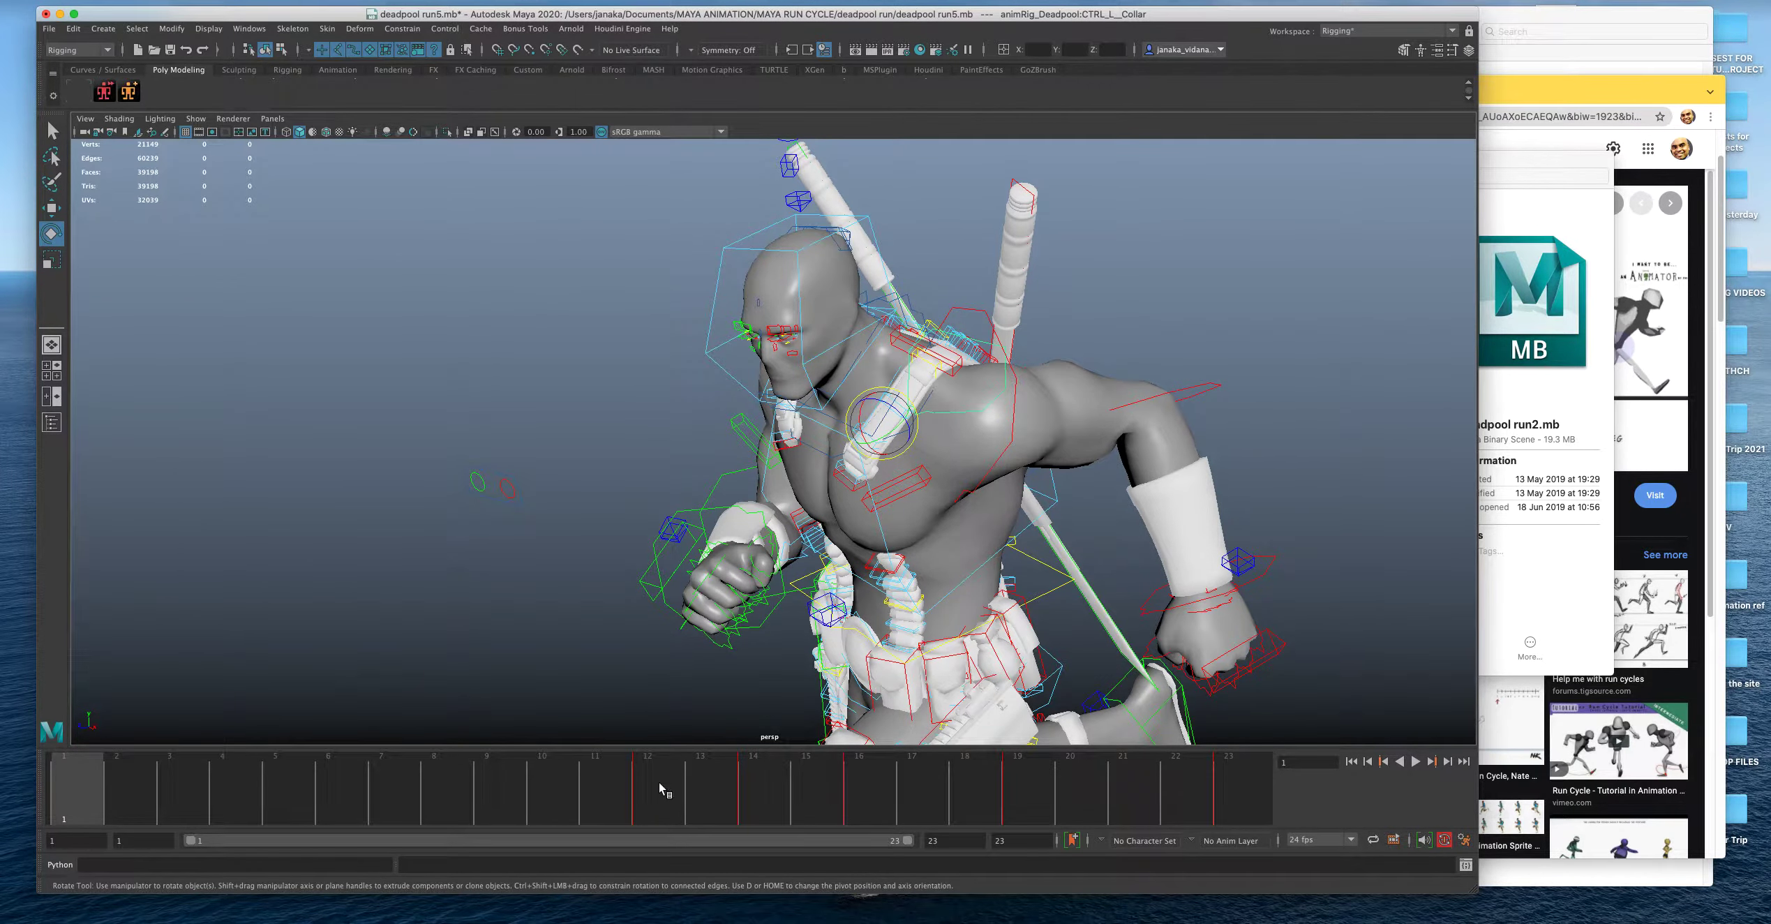
{"action": "key", "text": "alt+v"}
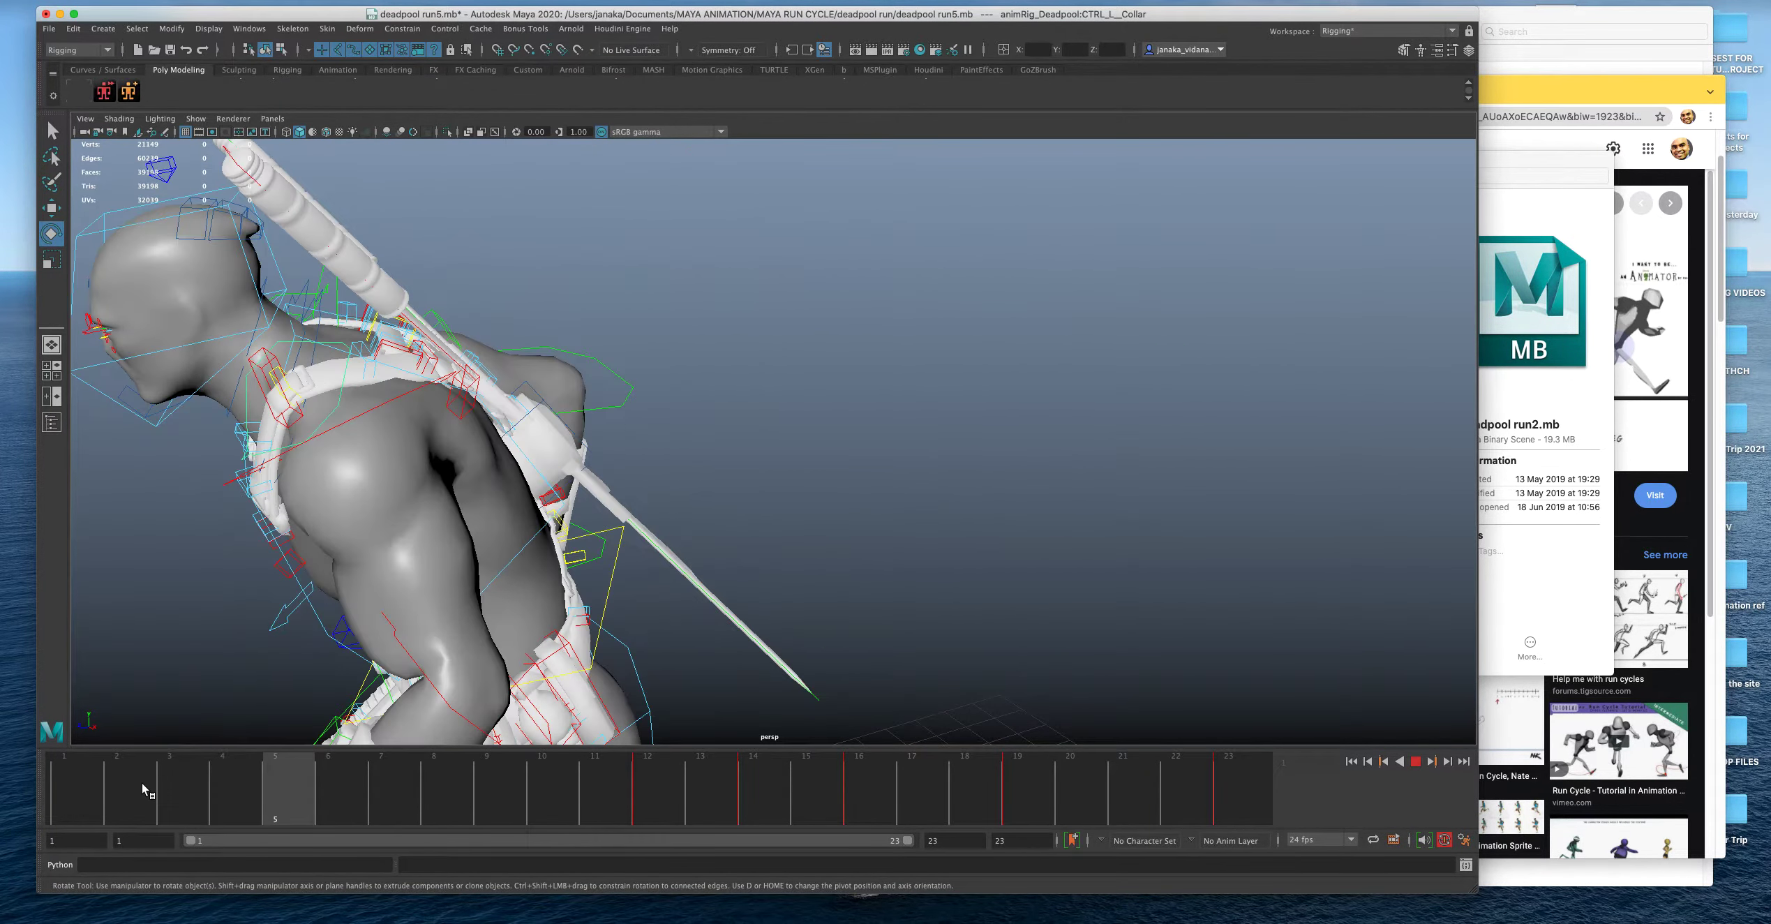
{"action": "left_click_drag", "start_coordinate": [146, 783], "coordinate": [53, 778]}
{"action": "key", "text": "alt+v"}
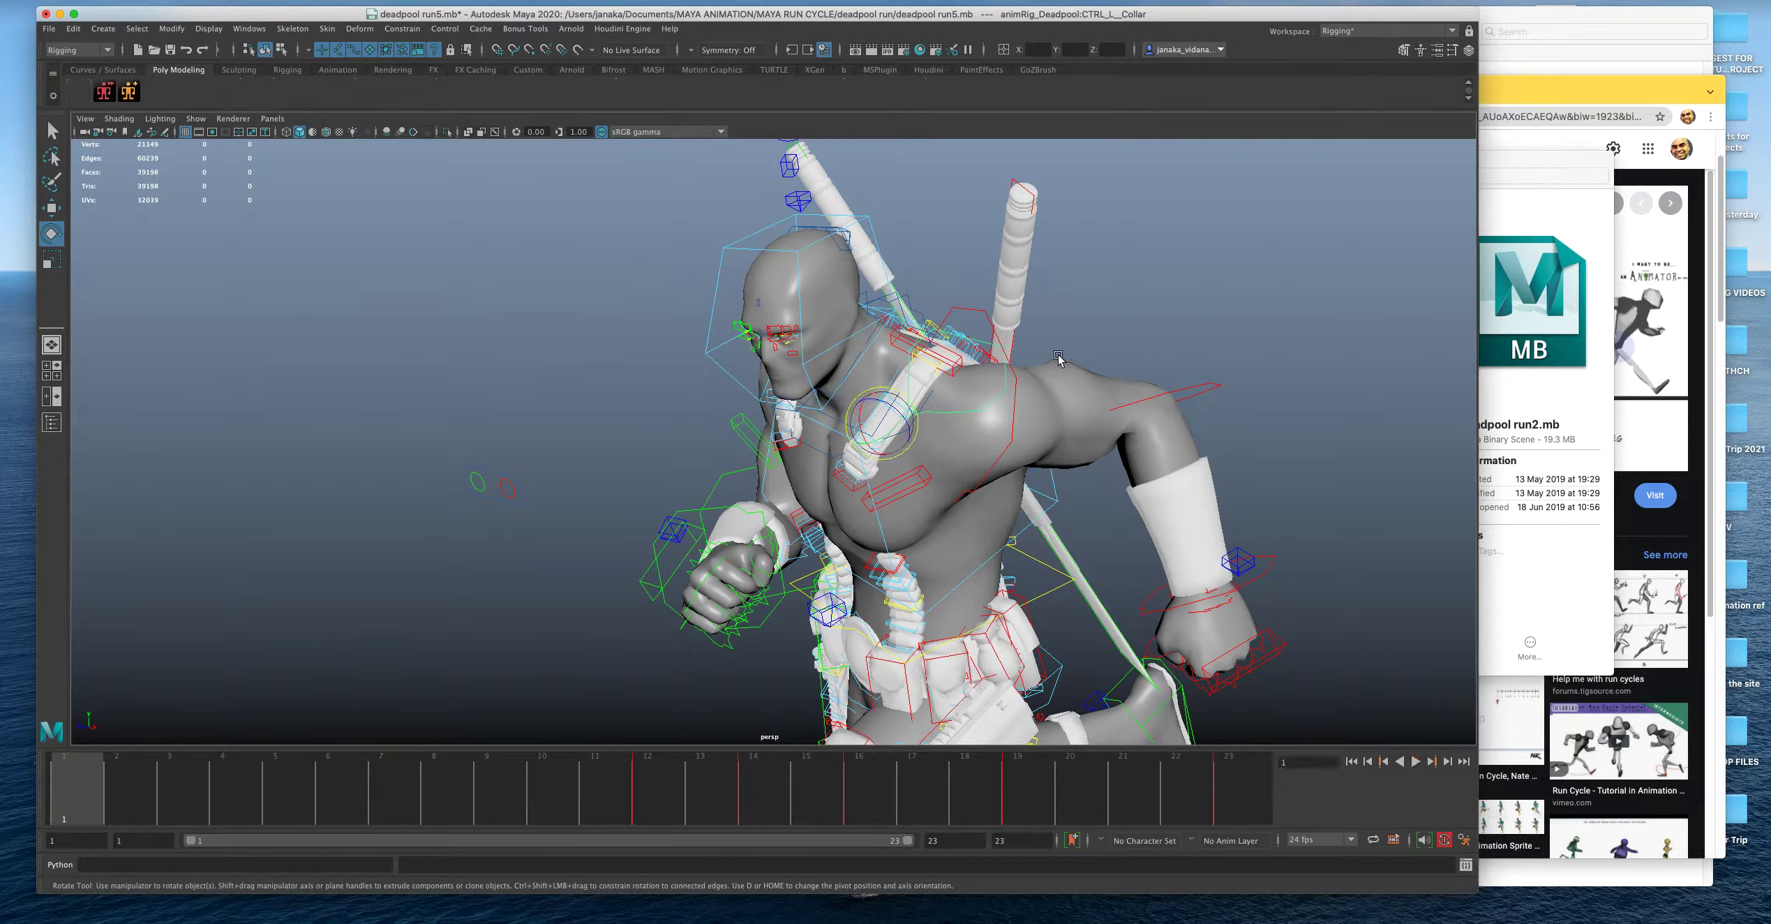
{"action": "left_click", "coordinate": [1016, 385]}
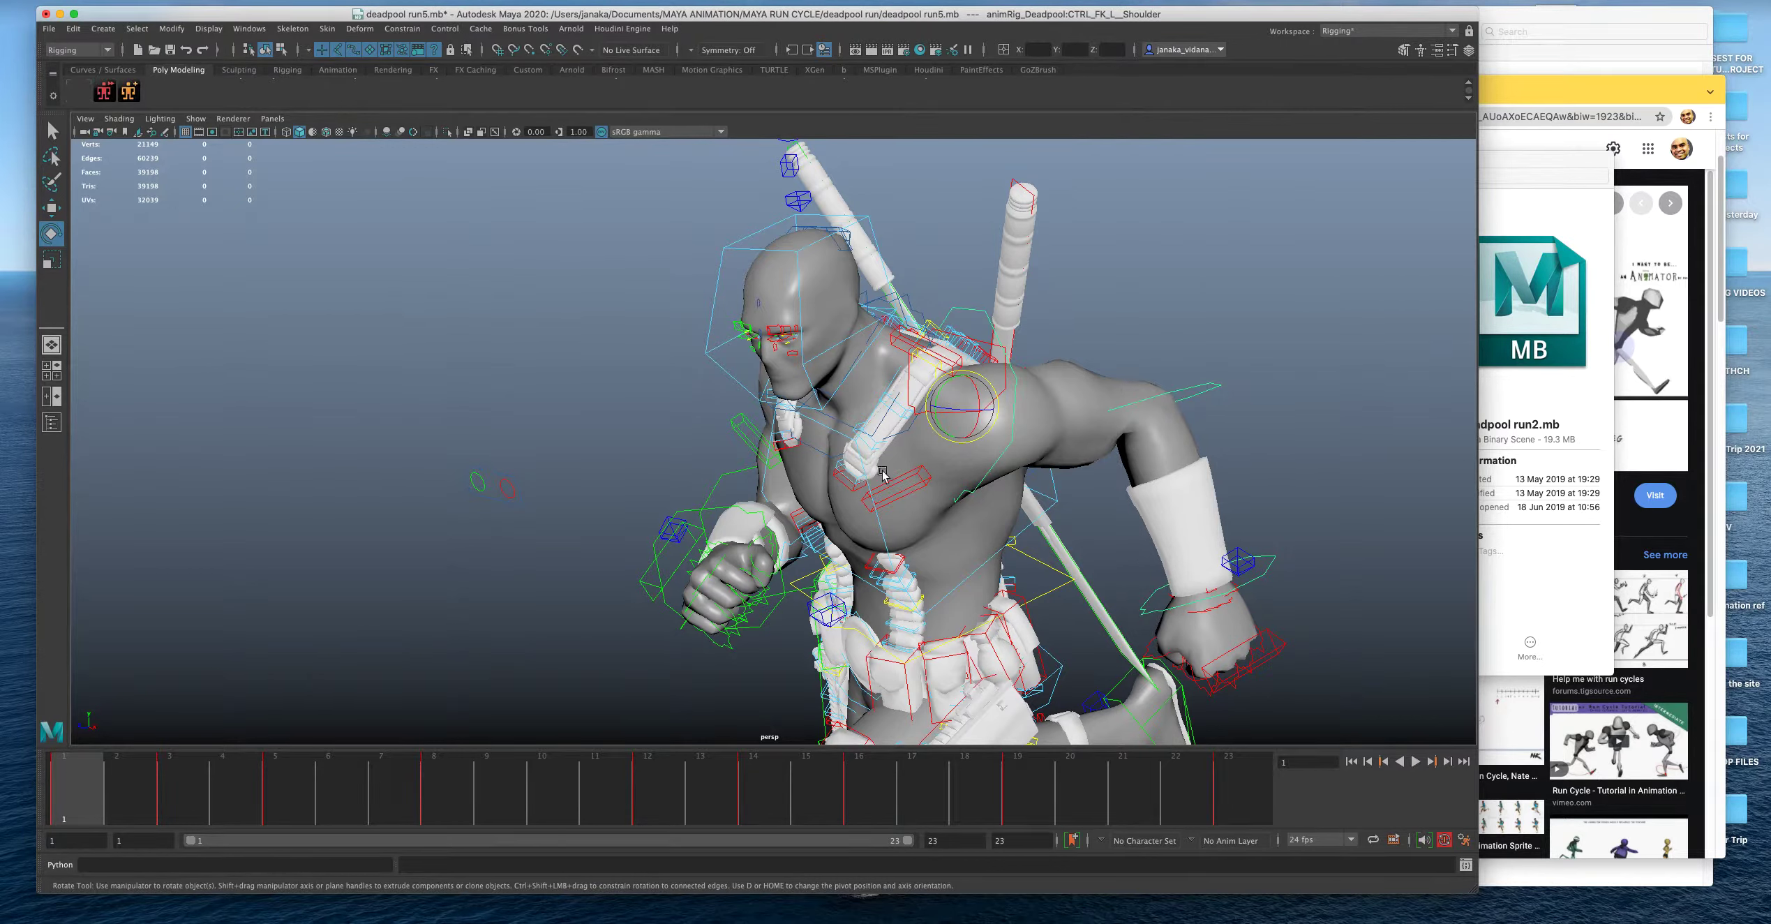
{"action": "left_click_drag", "start_coordinate": [936, 418], "coordinate": [929, 407]}
{"action": "key", "text": "z"}
Select the right FK shoulder control and key its pose at frame 1.
{"action": "left_click_drag", "start_coordinate": [854, 402], "coordinate": [710, 414], "text": "alt"}
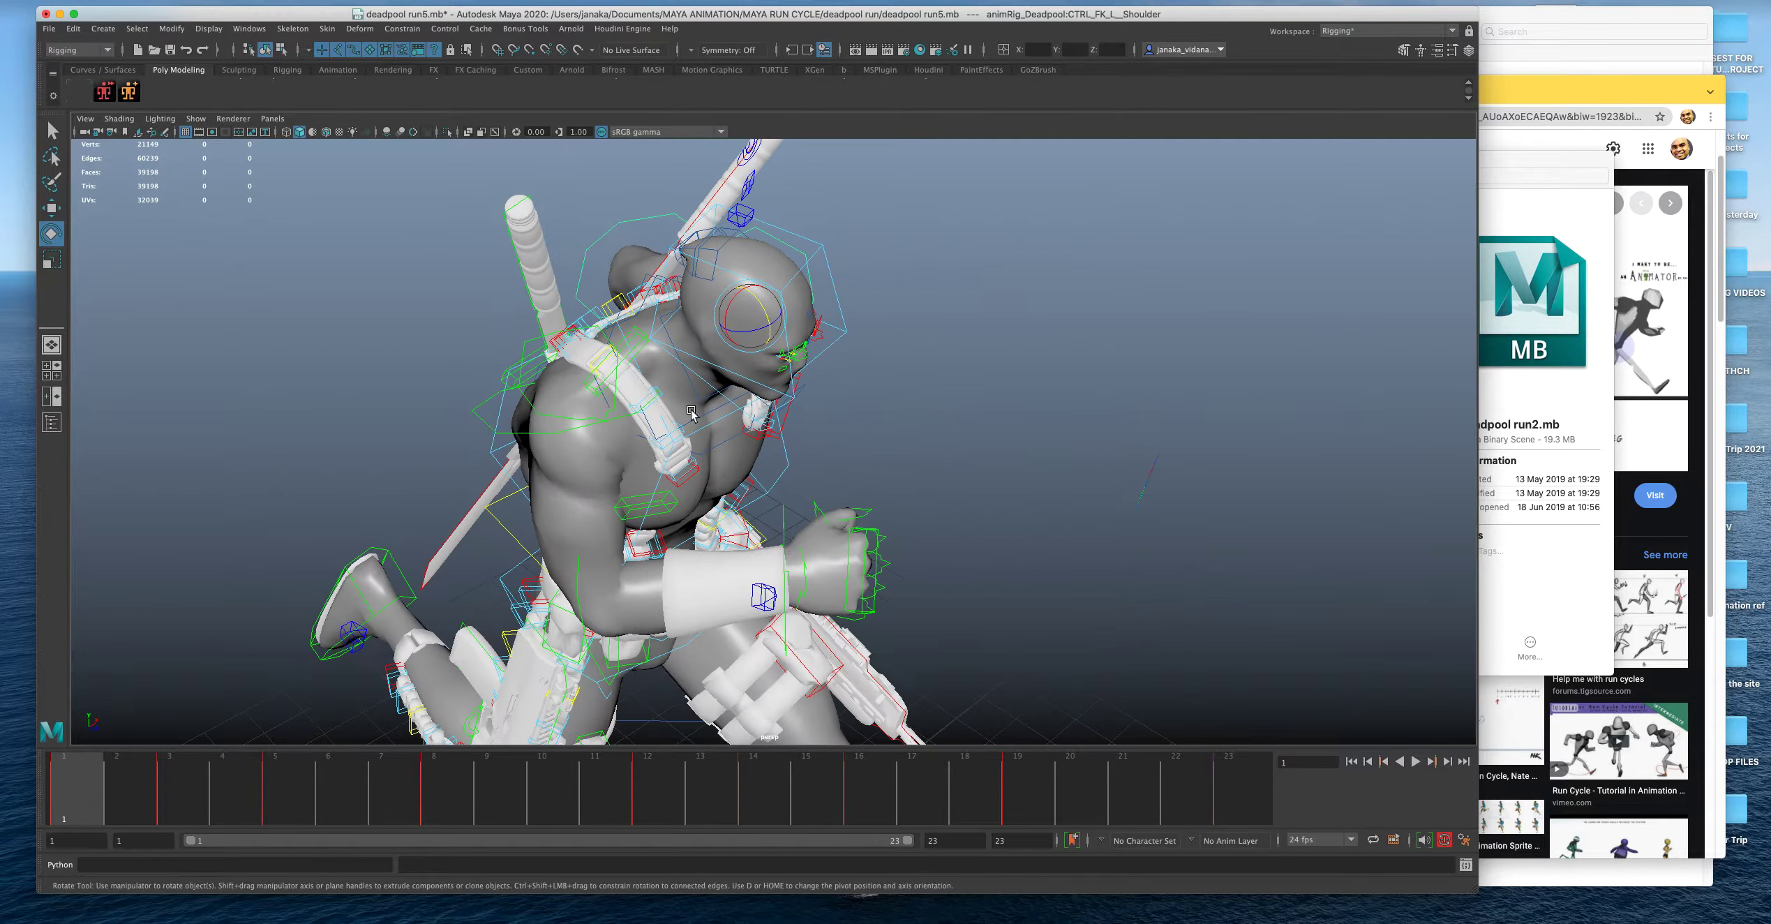
{"action": "left_click", "coordinate": [547, 434]}
{"action": "left_click", "coordinate": [529, 434]}
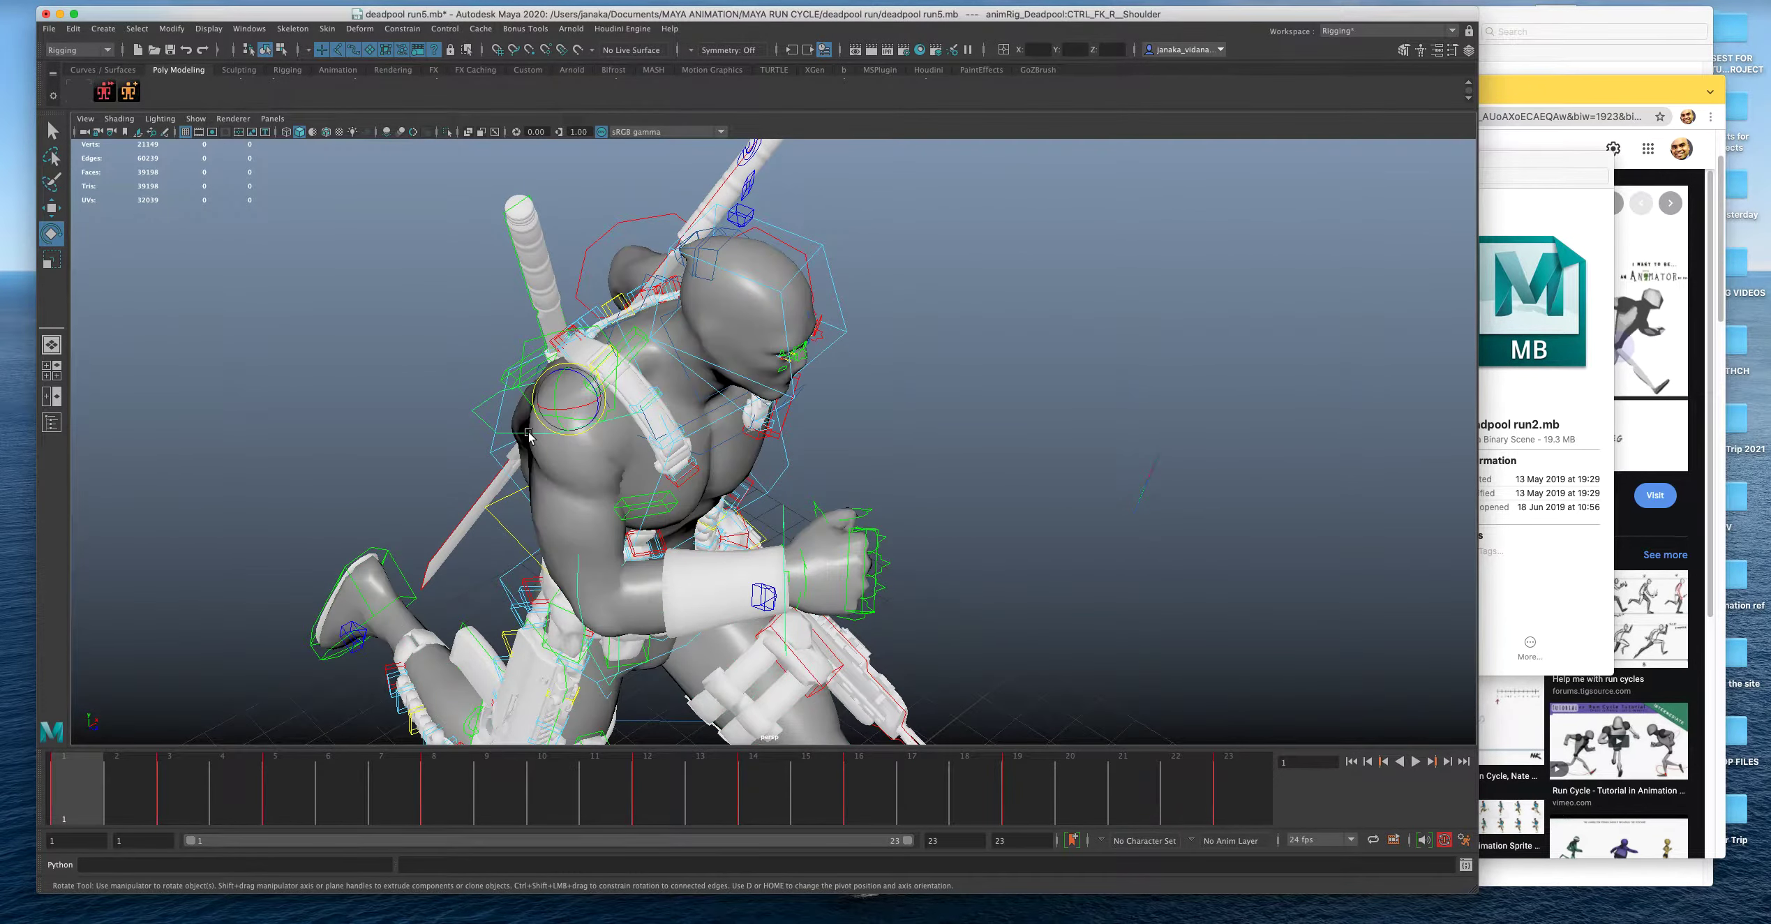
{"action": "left_click_drag", "start_coordinate": [653, 450], "coordinate": [743, 391], "text": "alt"}
{"action": "key", "text": "s"}
{"action": "right_click_drag", "start_coordinate": [742, 388], "coordinate": [633, 427], "text": "alt"}
{"action": "left_click_drag", "start_coordinate": [632, 427], "coordinate": [597, 428], "text": "alt"}
Rotate the right FK shoulder control at frame 3 to adjust the arm, and play back the motion.
{"action": "left_click_drag", "start_coordinate": [117, 787], "coordinate": [168, 791]}
{"action": "left_click_drag", "start_coordinate": [307, 587], "coordinate": [510, 588], "text": "alt"}
{"action": "middle_click_drag", "start_coordinate": [656, 518], "coordinate": [559, 378], "text": "alt"}
{"action": "right_click_drag", "start_coordinate": [559, 378], "coordinate": [609, 438], "text": "alt"}
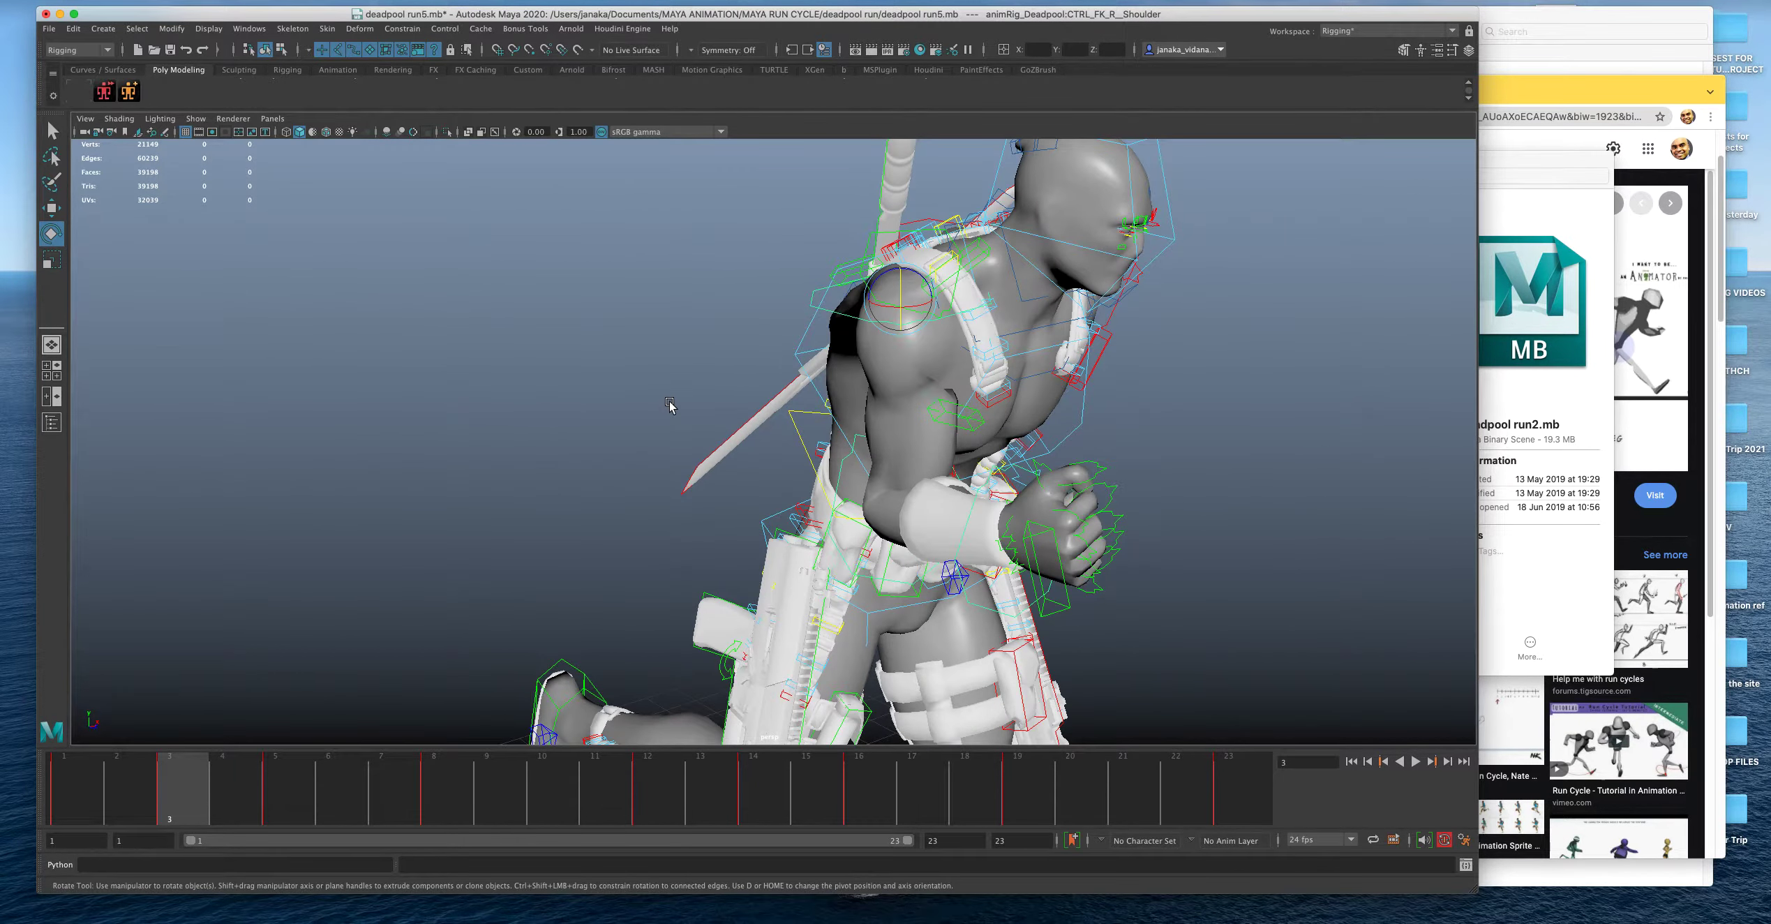
{"action": "left_click_drag", "start_coordinate": [898, 294], "coordinate": [925, 320]}
{"action": "left_click_drag", "start_coordinate": [680, 397], "coordinate": [832, 392], "text": "alt"}
{"action": "key", "text": "alt+shift+v"}
{"action": "key", "text": "alt+v"}
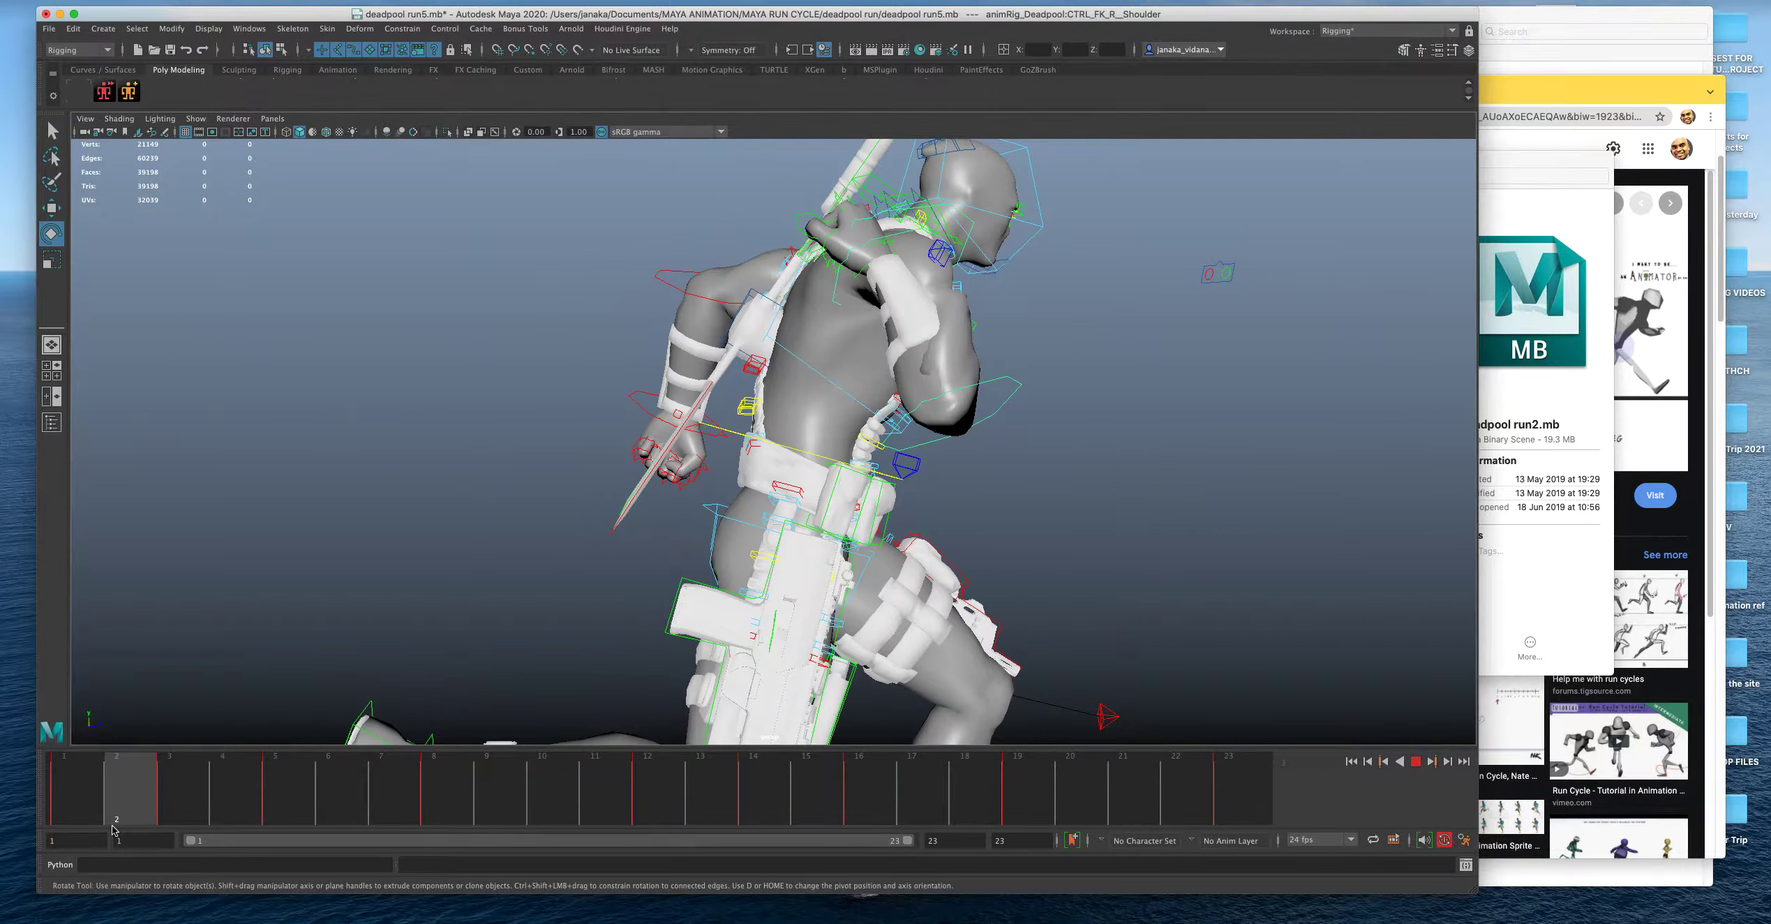
Examine the right arm's pose around frames 2 and 3 from several angles, together with the right shoulder control's rotation curves.
{"action": "right_click_drag", "start_coordinate": [697, 509], "coordinate": [653, 517], "text": "alt"}
{"action": "left_click_drag", "start_coordinate": [725, 503], "coordinate": [638, 510], "text": "alt"}
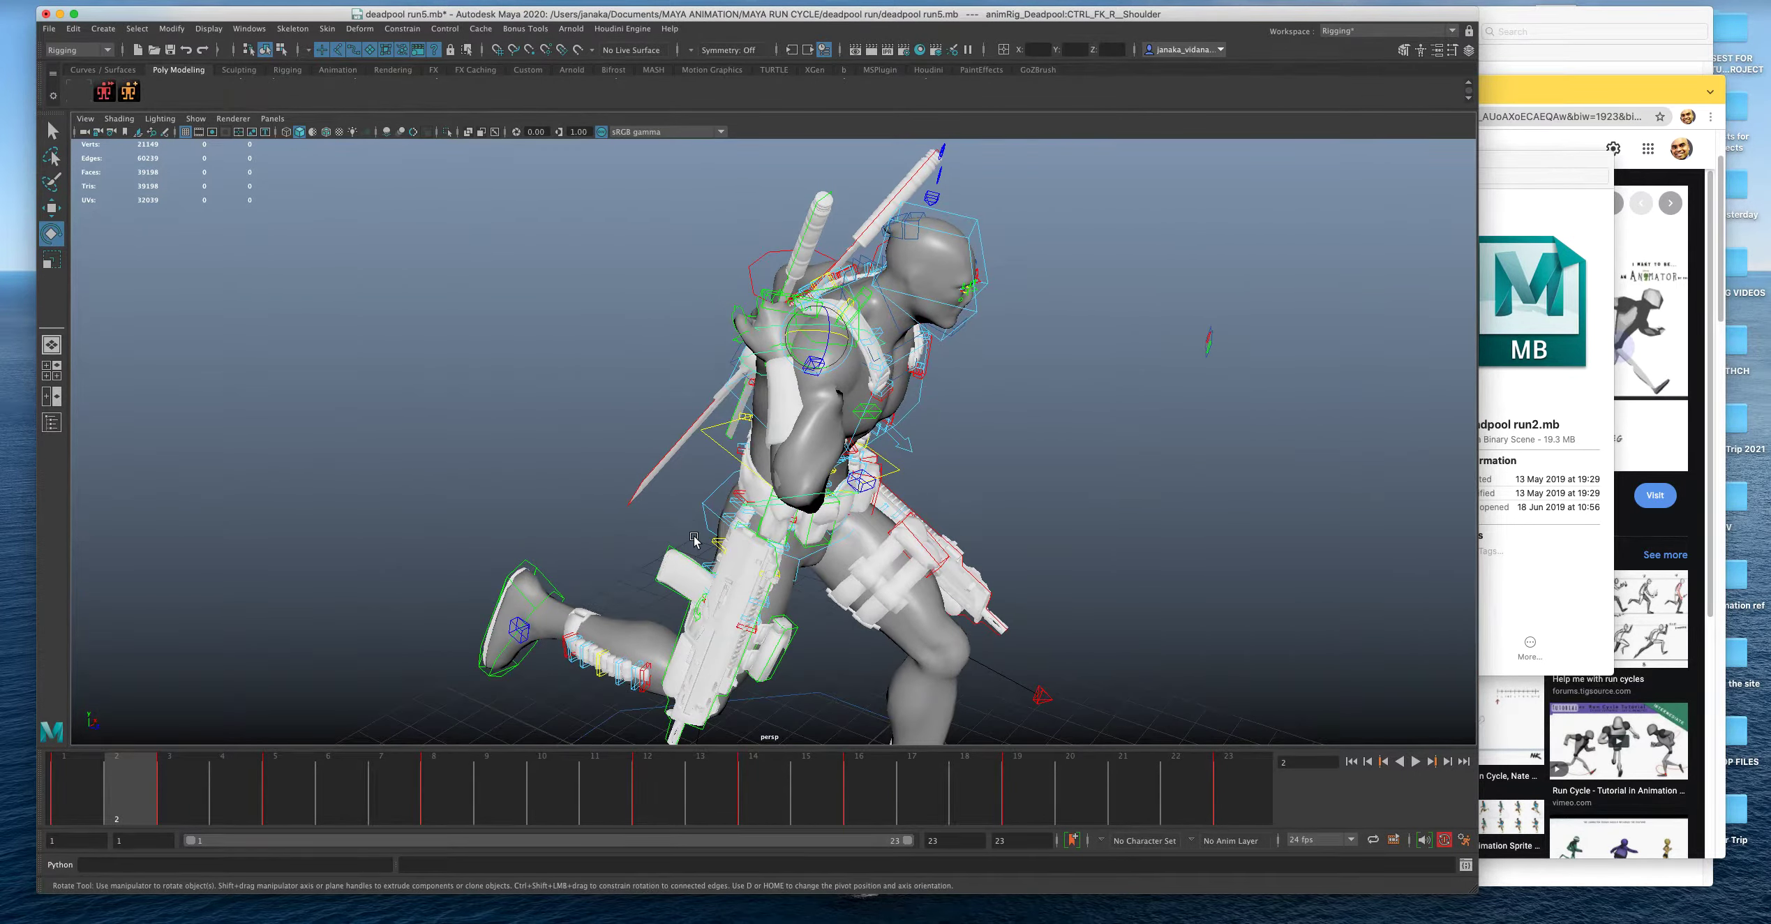
{"action": "key", "text": "space"}
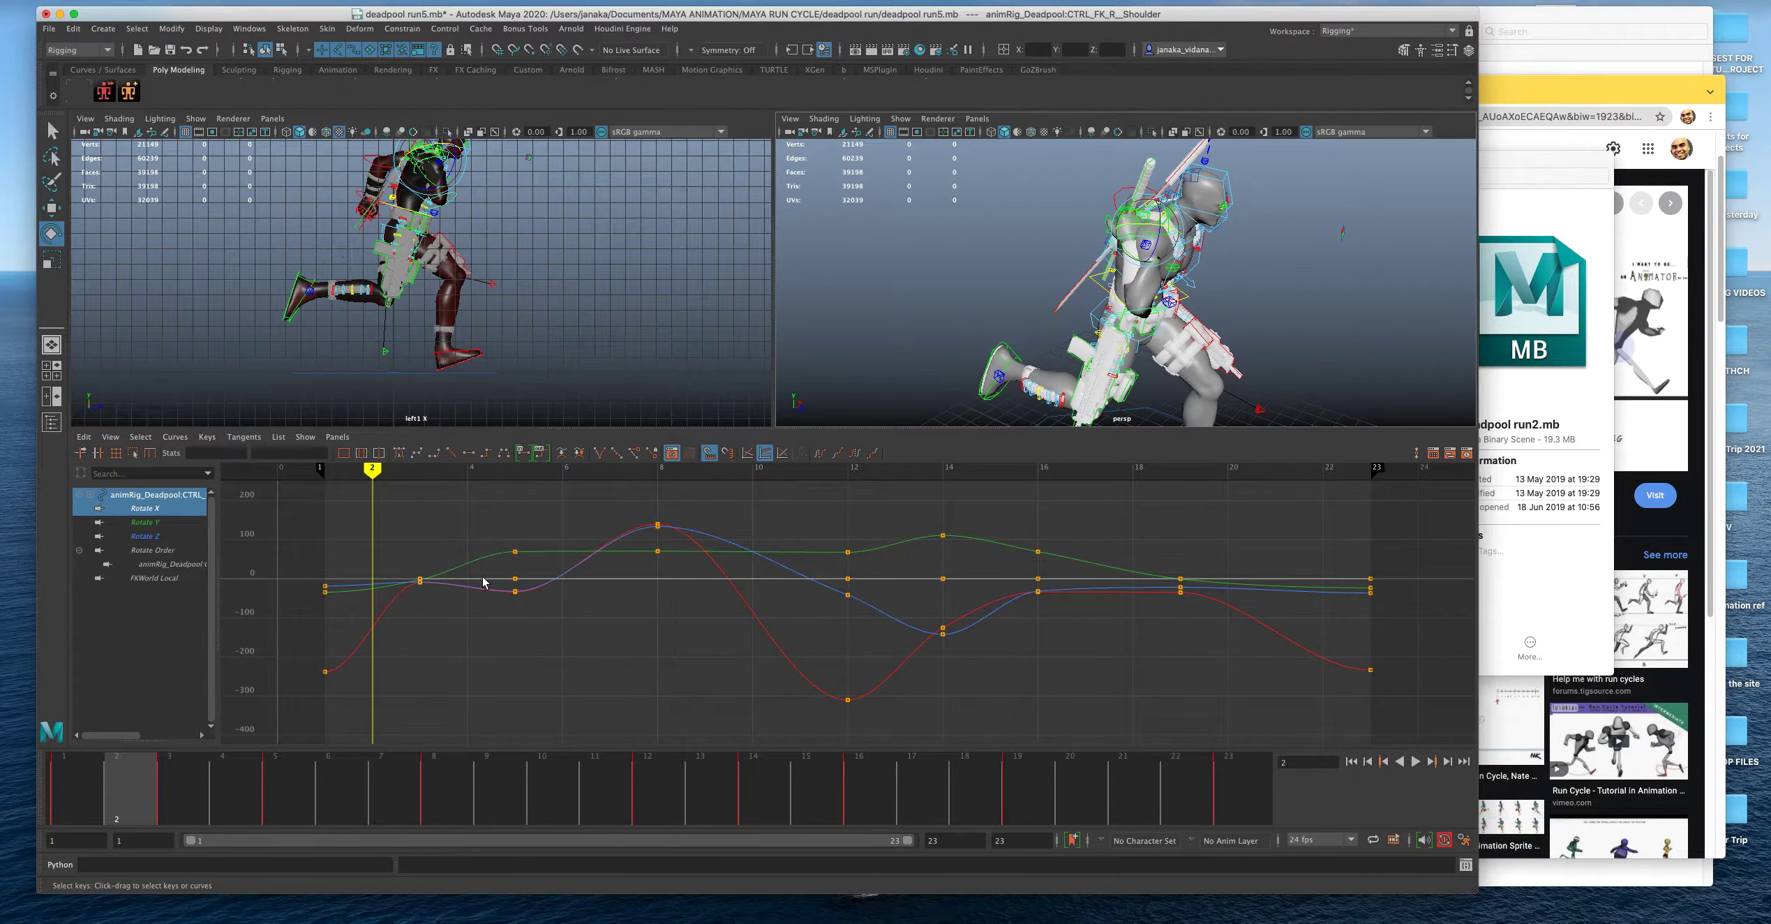
{"action": "right_click_drag", "start_coordinate": [1155, 279], "coordinate": [1214, 307], "text": "alt"}
{"action": "left_click_drag", "start_coordinate": [1242, 245], "coordinate": [1164, 213], "text": "alt"}
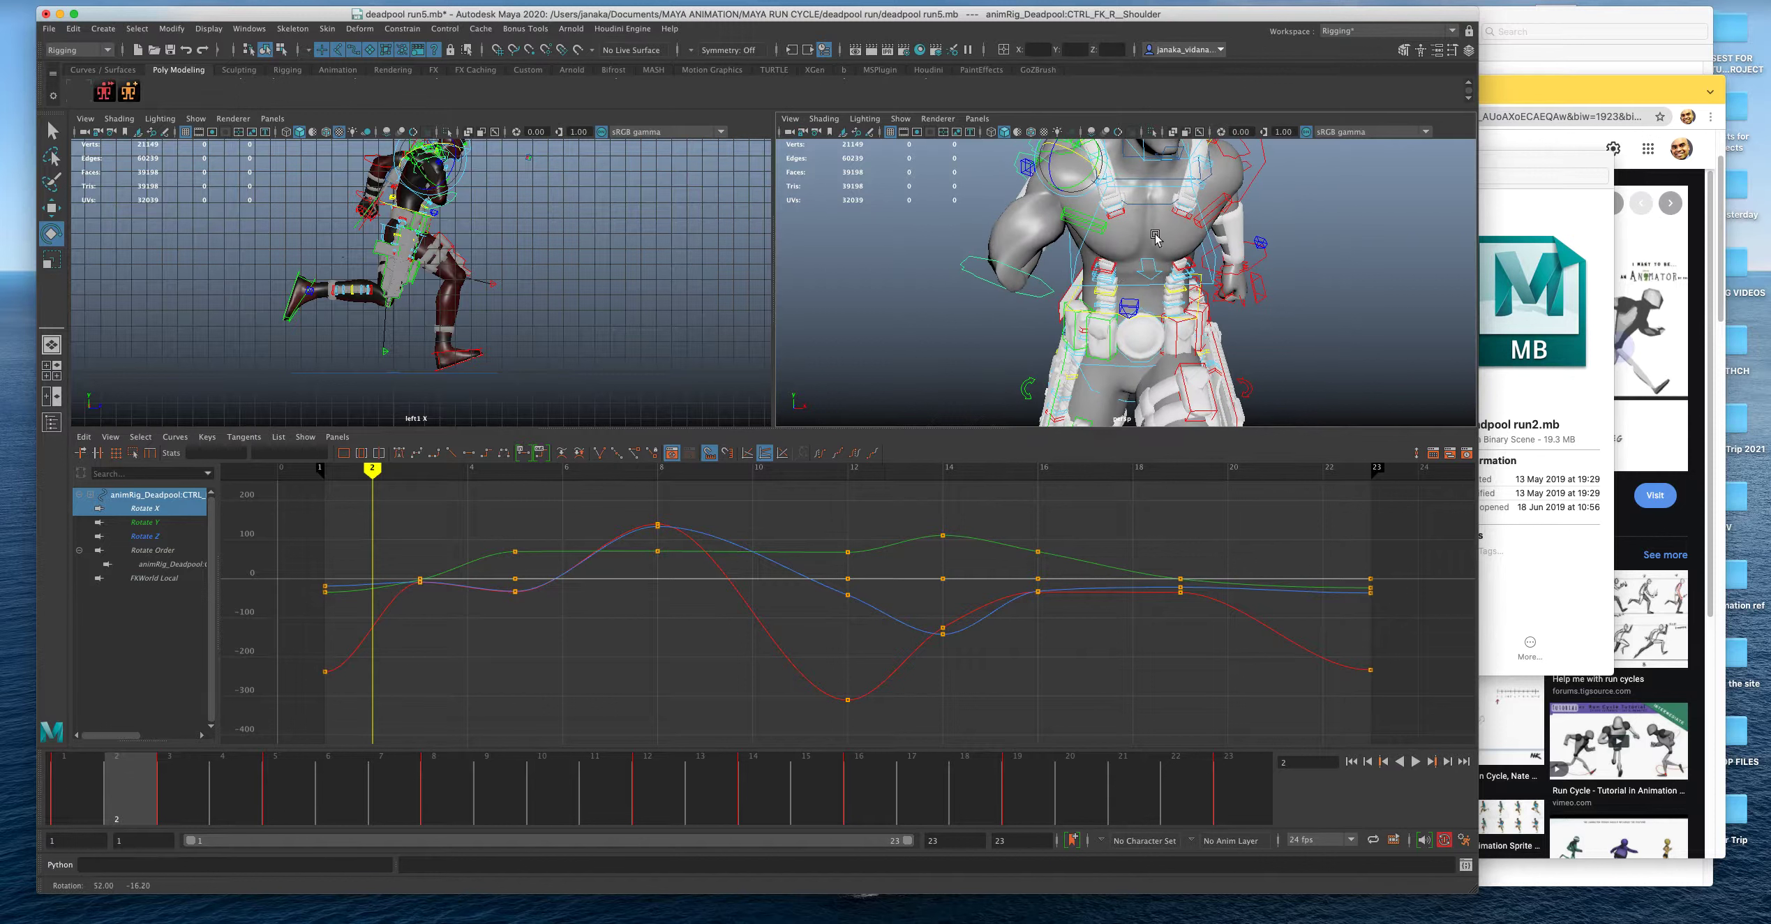
{"action": "left_click", "coordinate": [175, 782]}
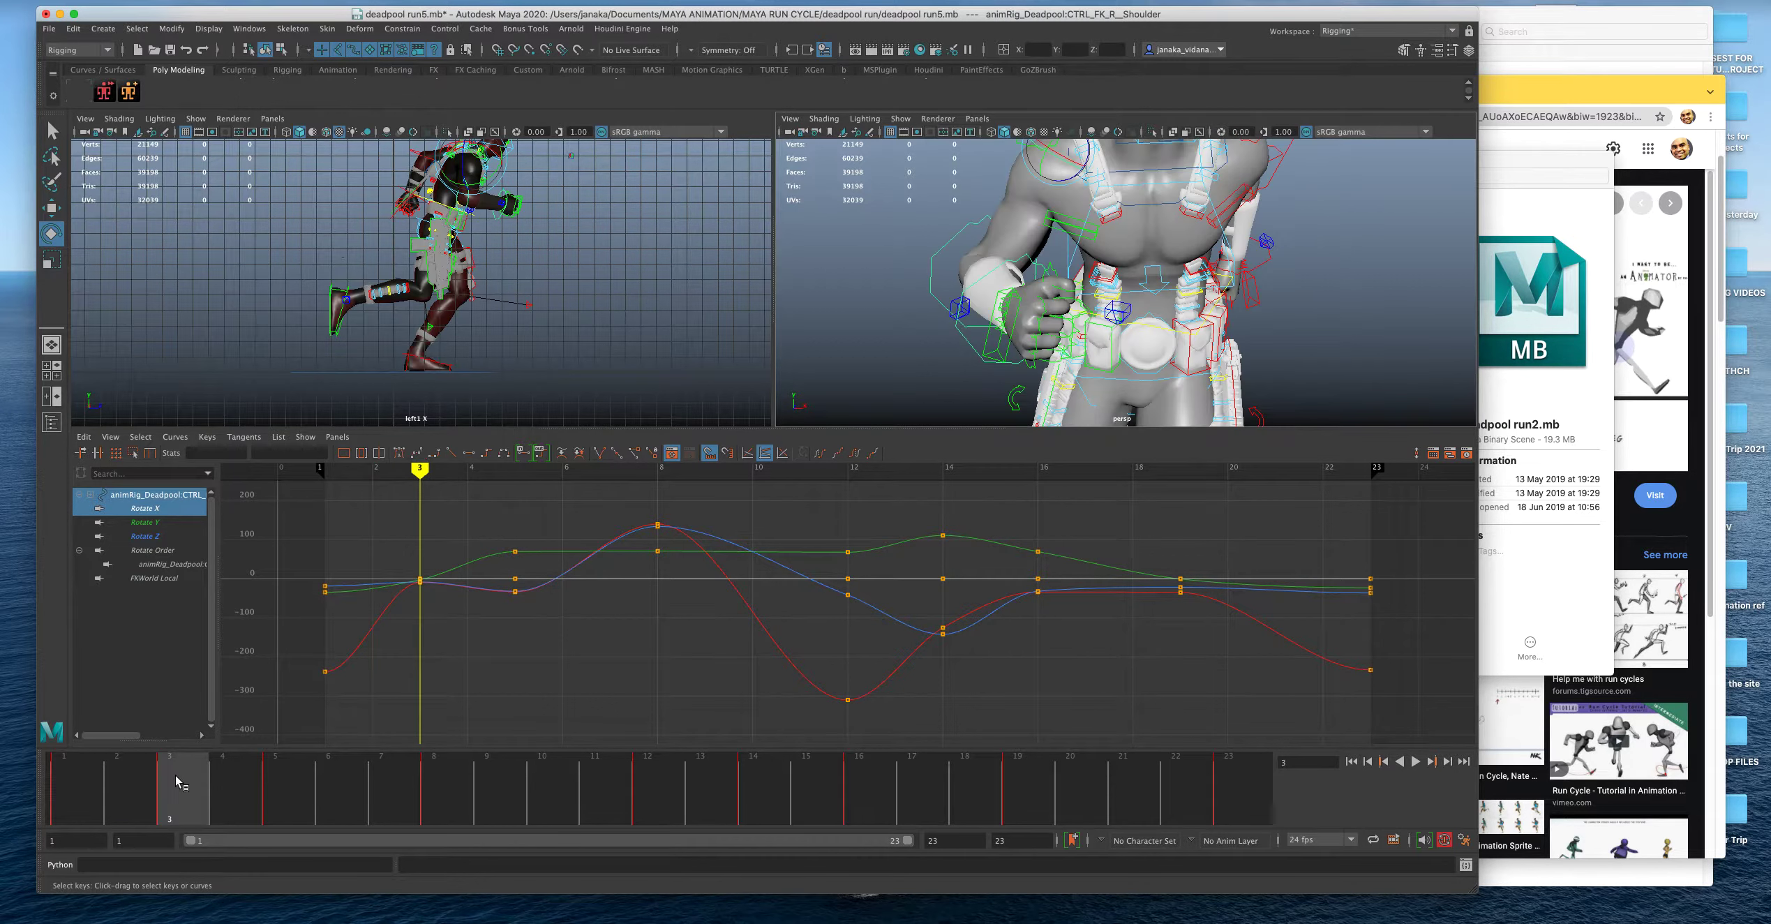
{"action": "left_click", "coordinate": [111, 788]}
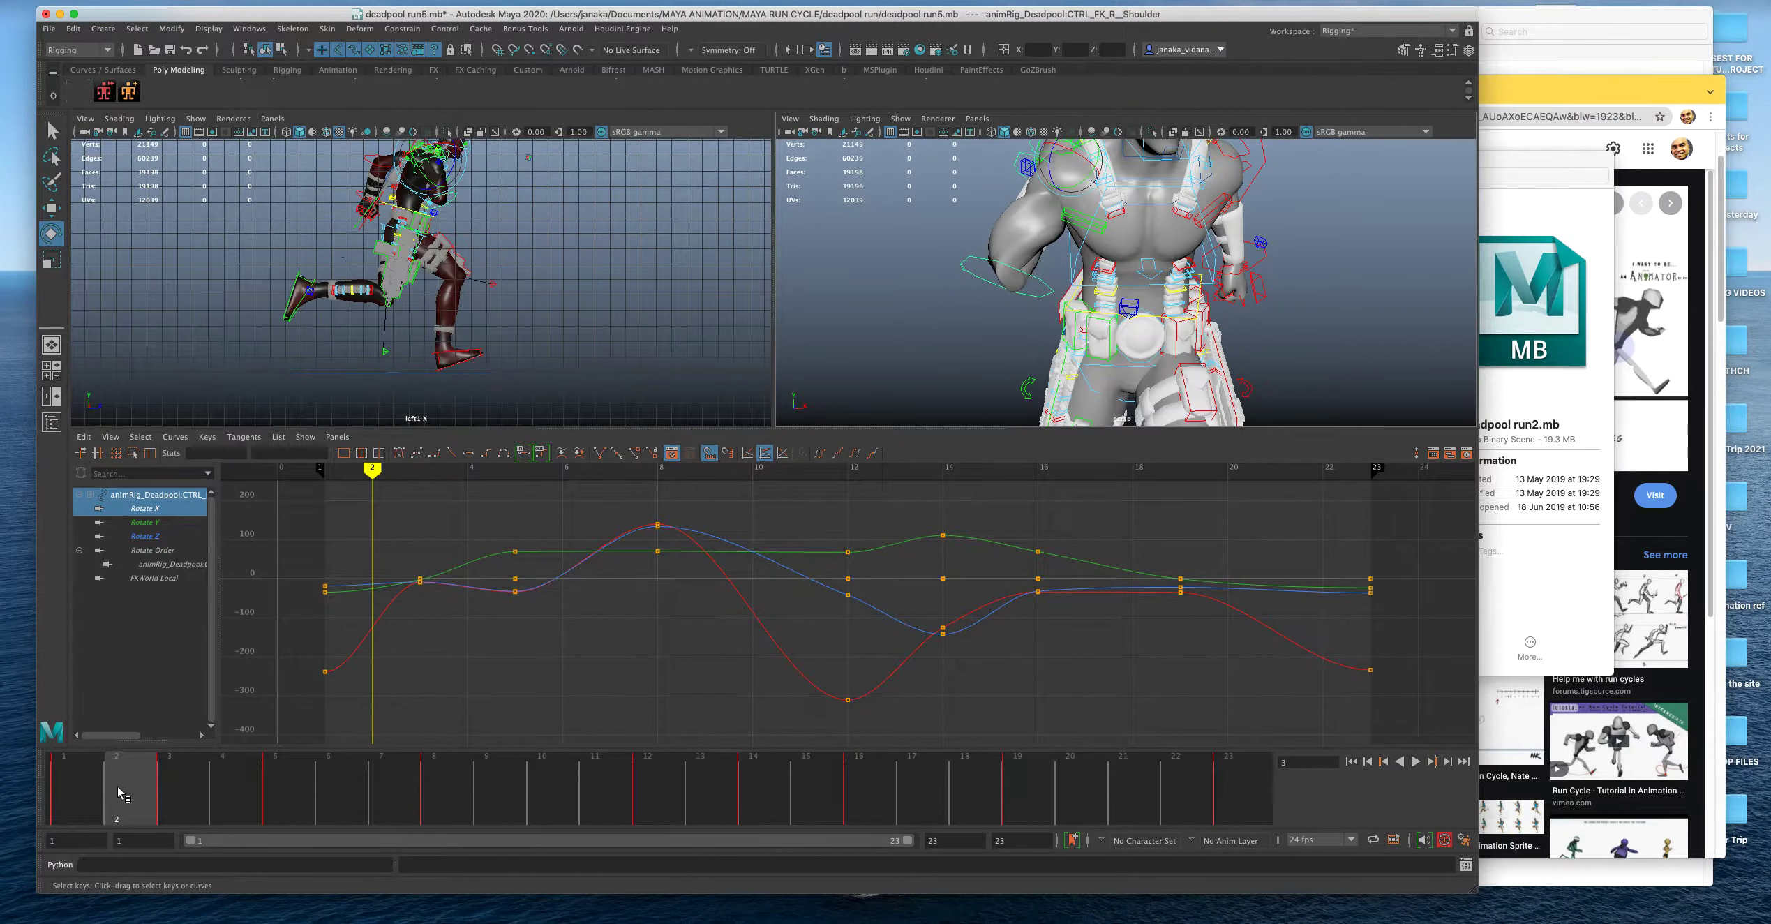
{"action": "left_click_drag", "start_coordinate": [1183, 213], "coordinate": [1242, 288], "text": "alt"}
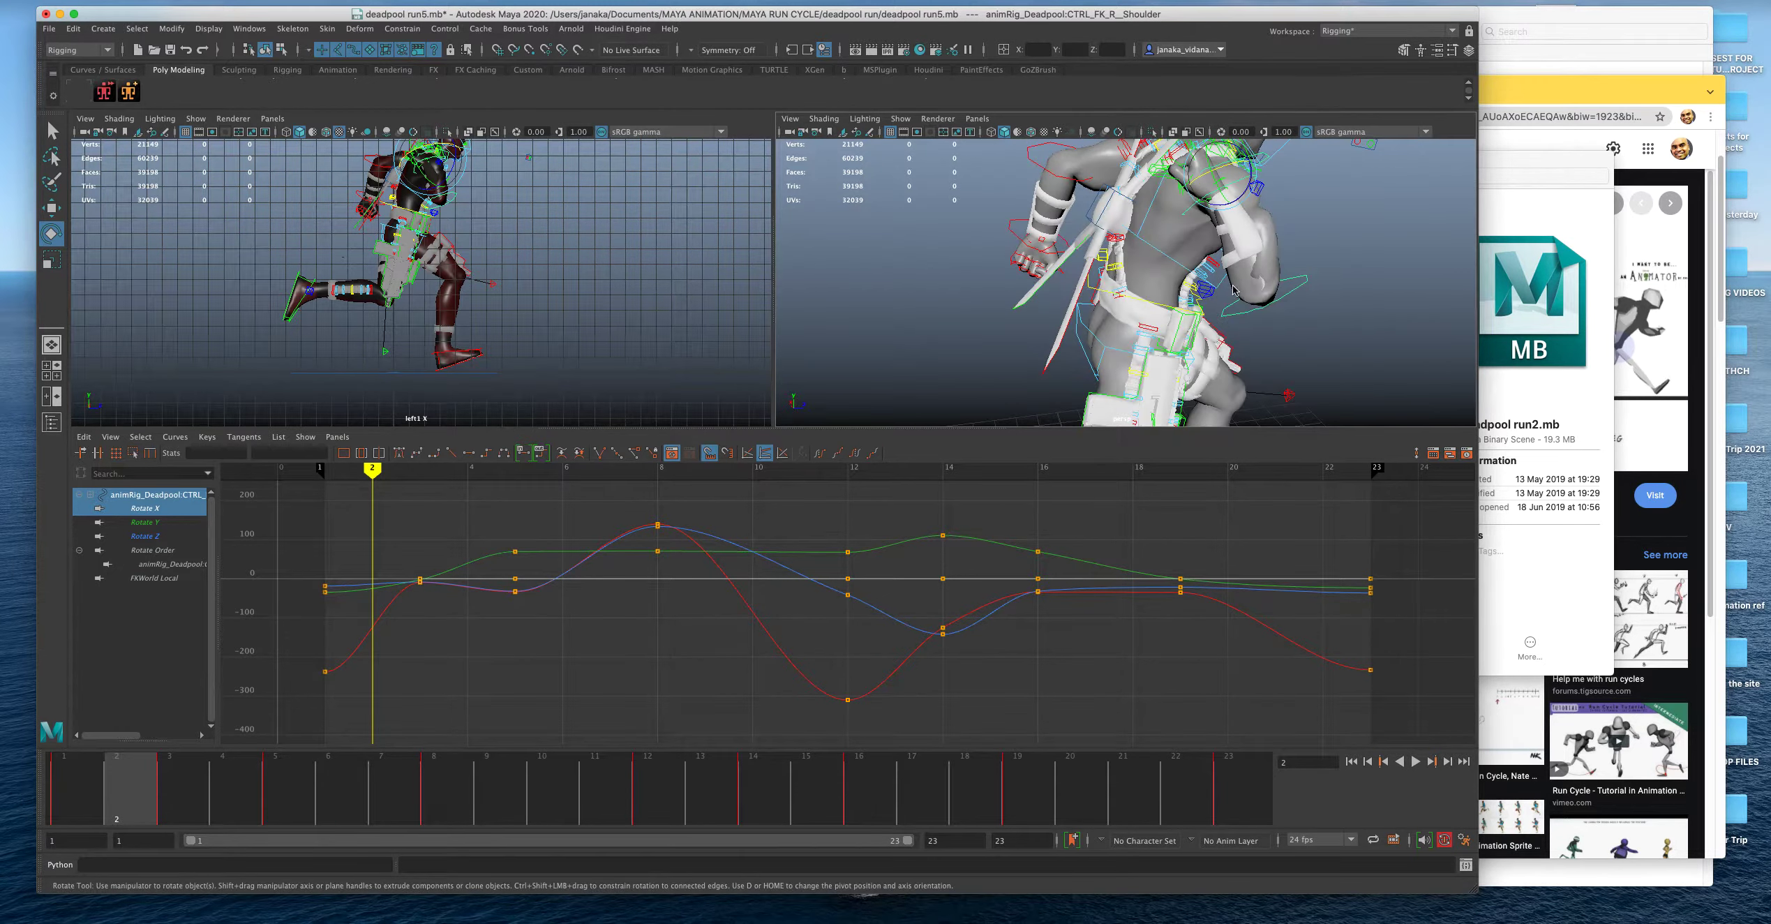
{"action": "key", "text": "space"}
{"action": "left_click_drag", "start_coordinate": [1066, 367], "coordinate": [973, 514], "text": "alt"}
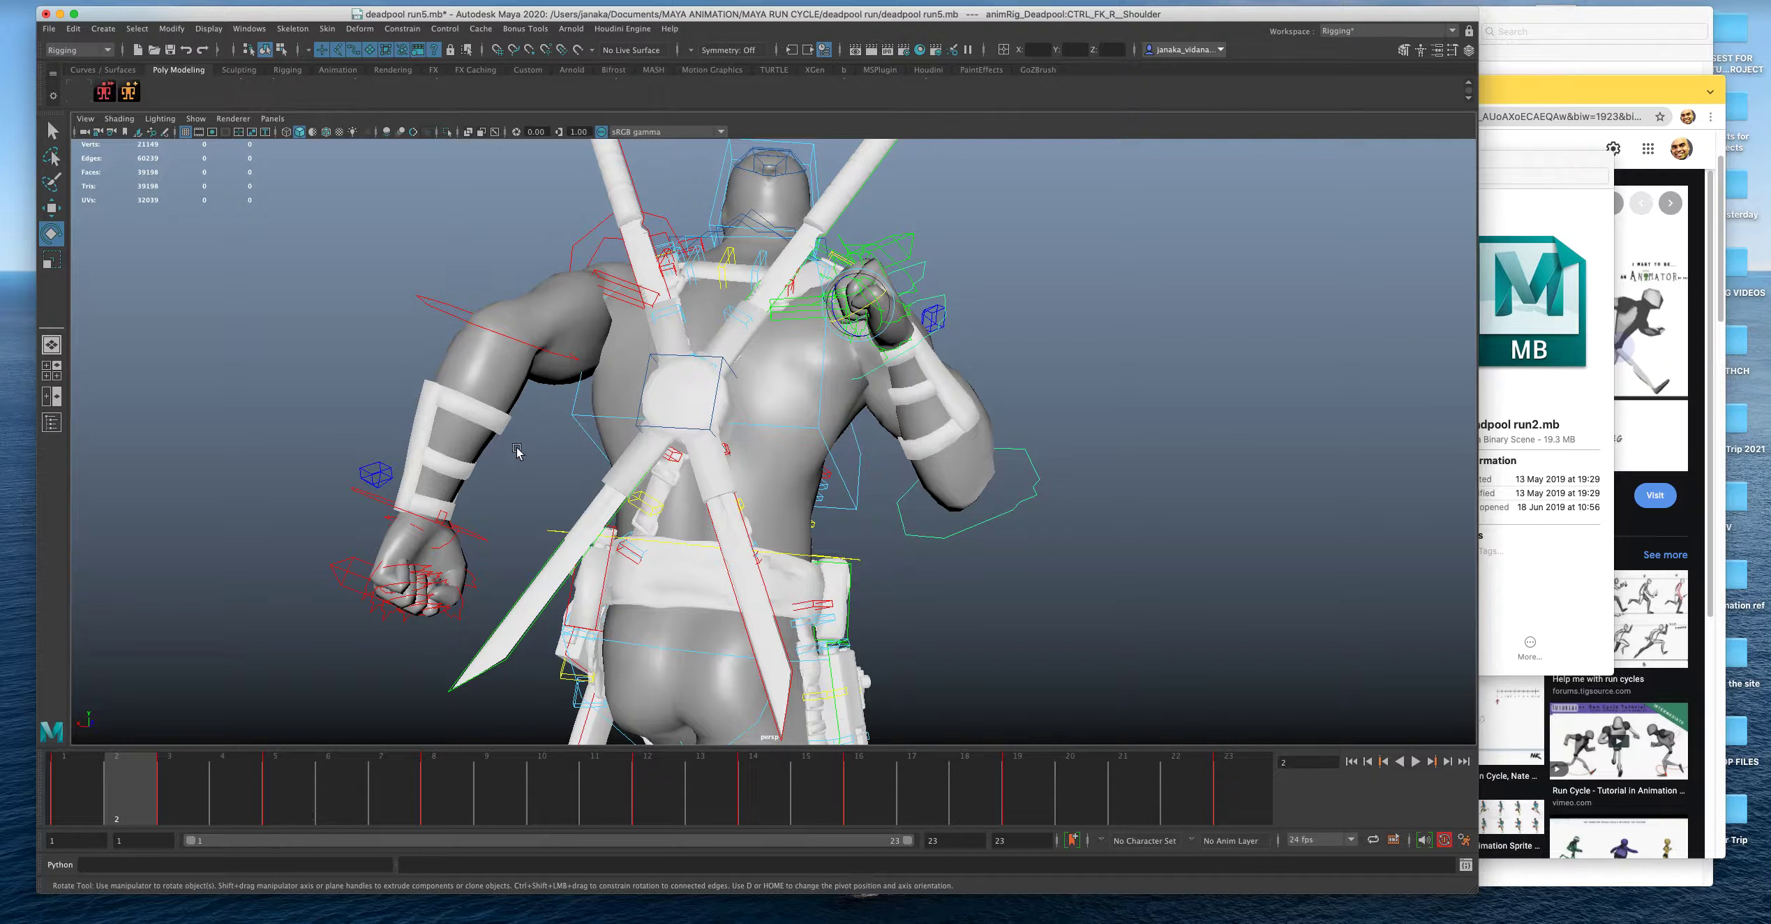
Open the Channel Box and compare the rotation values of the left and right FK elbow controls at frame 2.
{"action": "left_click", "coordinate": [530, 353]}
{"action": "left_click", "coordinate": [515, 342]}
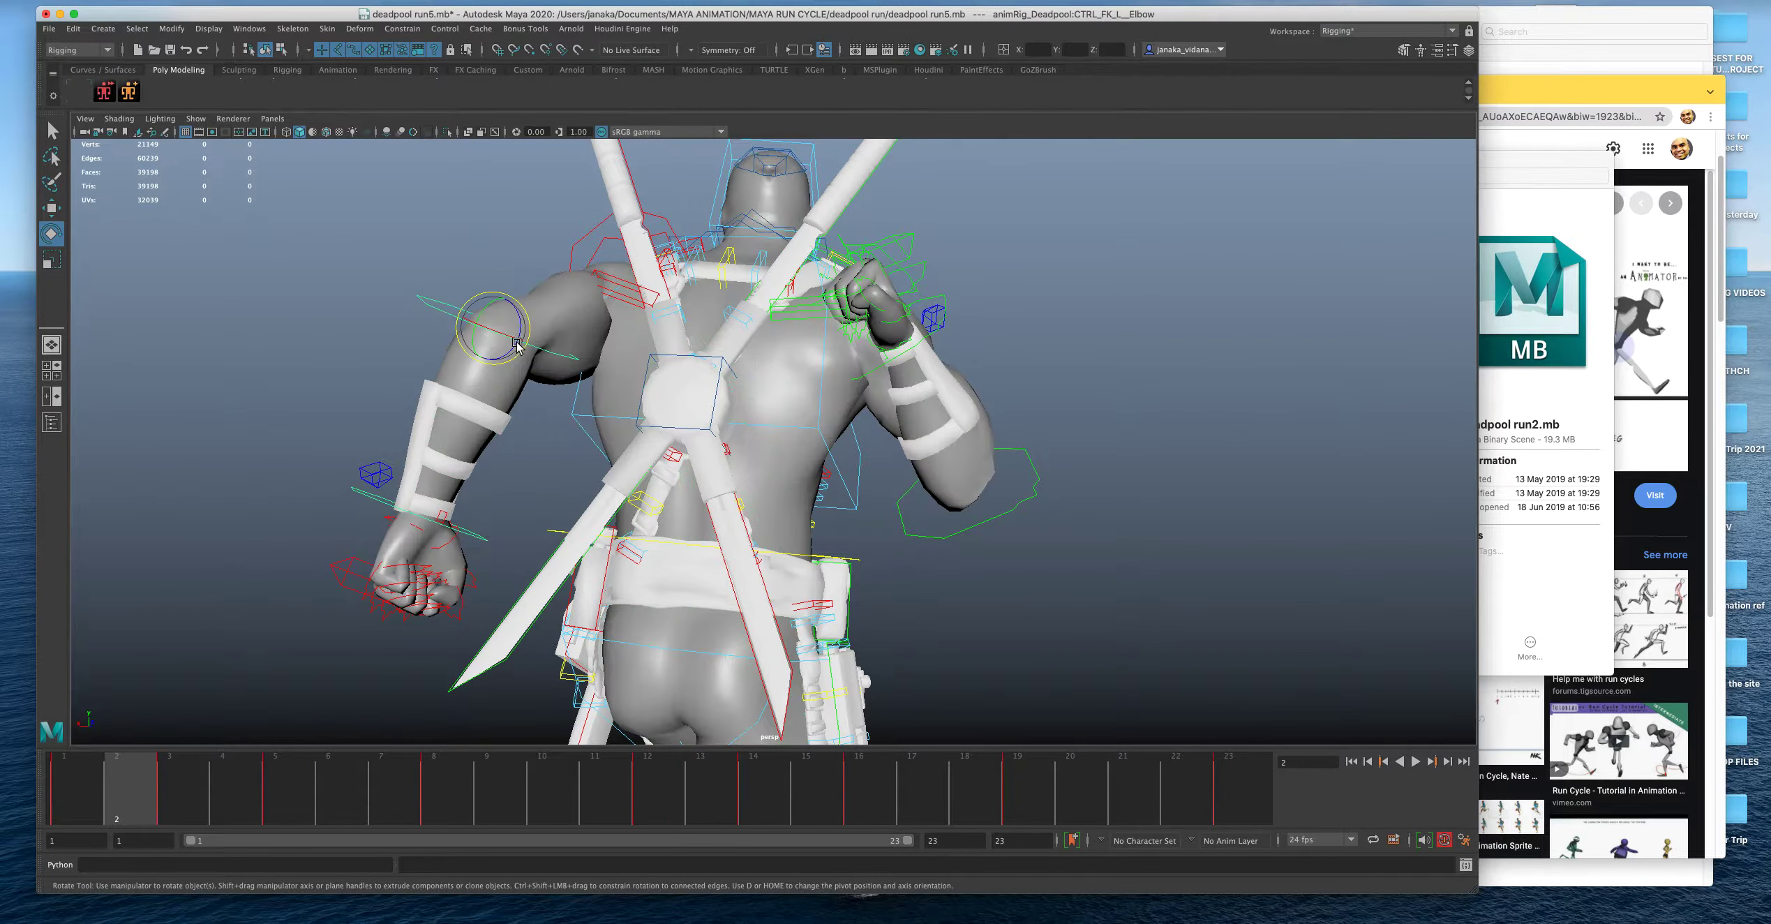
{"action": "left_click", "coordinate": [1002, 517]}
{"action": "key", "text": "space"}
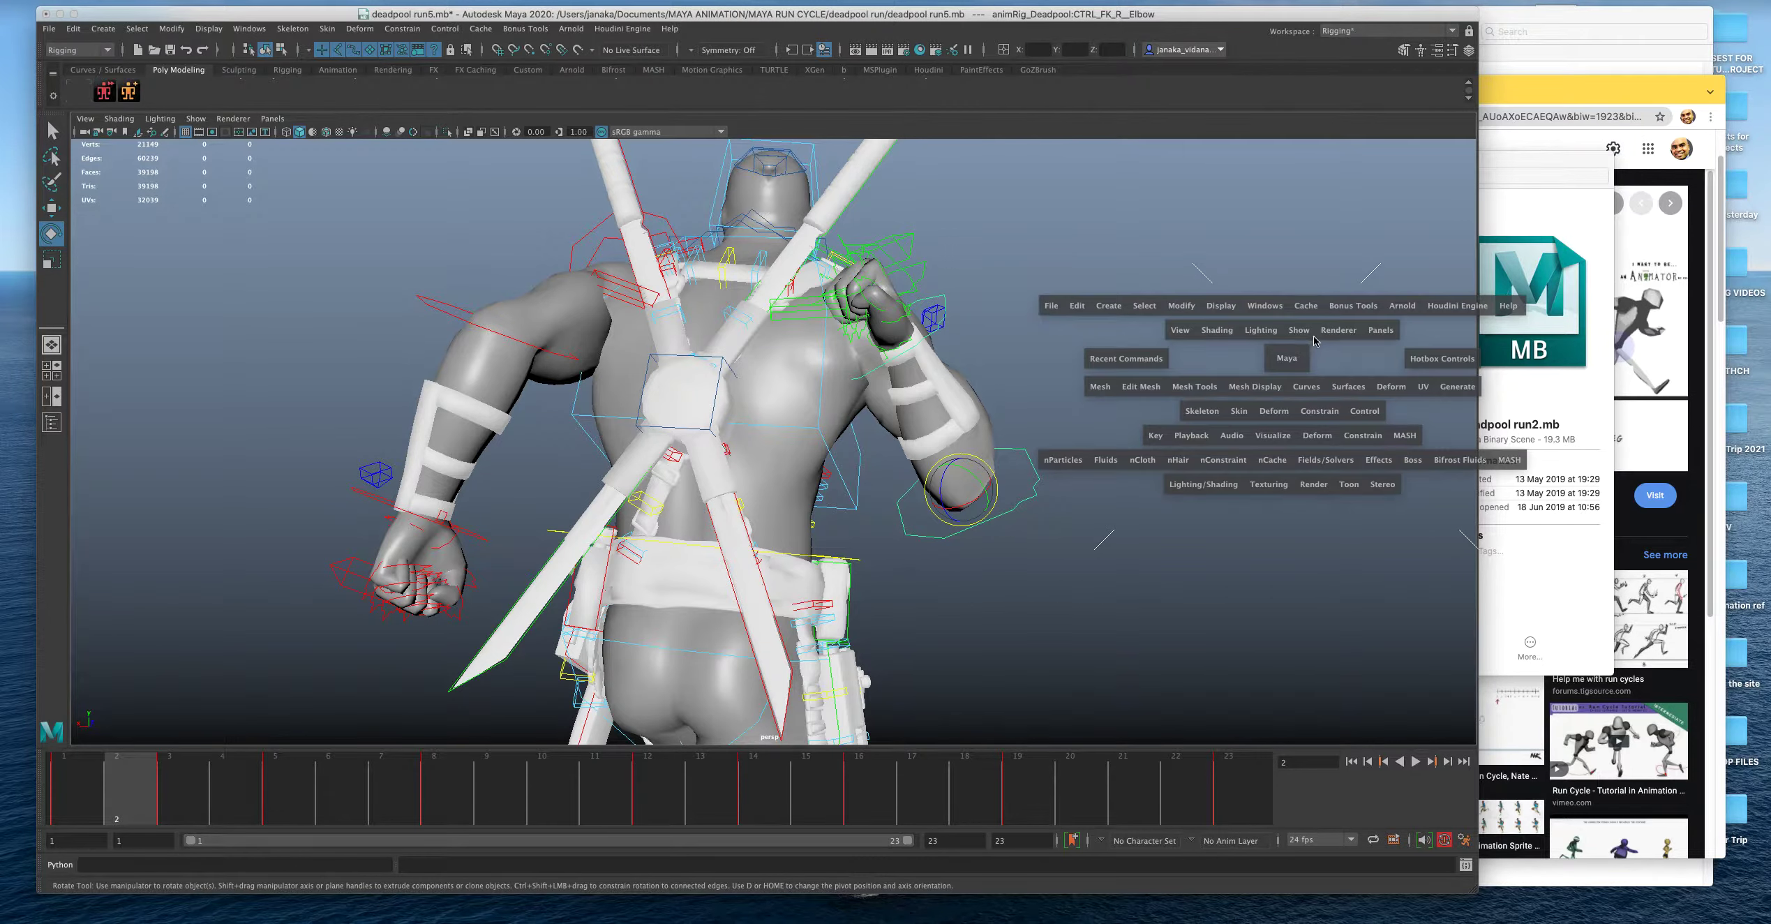
{"action": "left_click", "coordinate": [1145, 390]}
{"action": "key", "text": "space"}
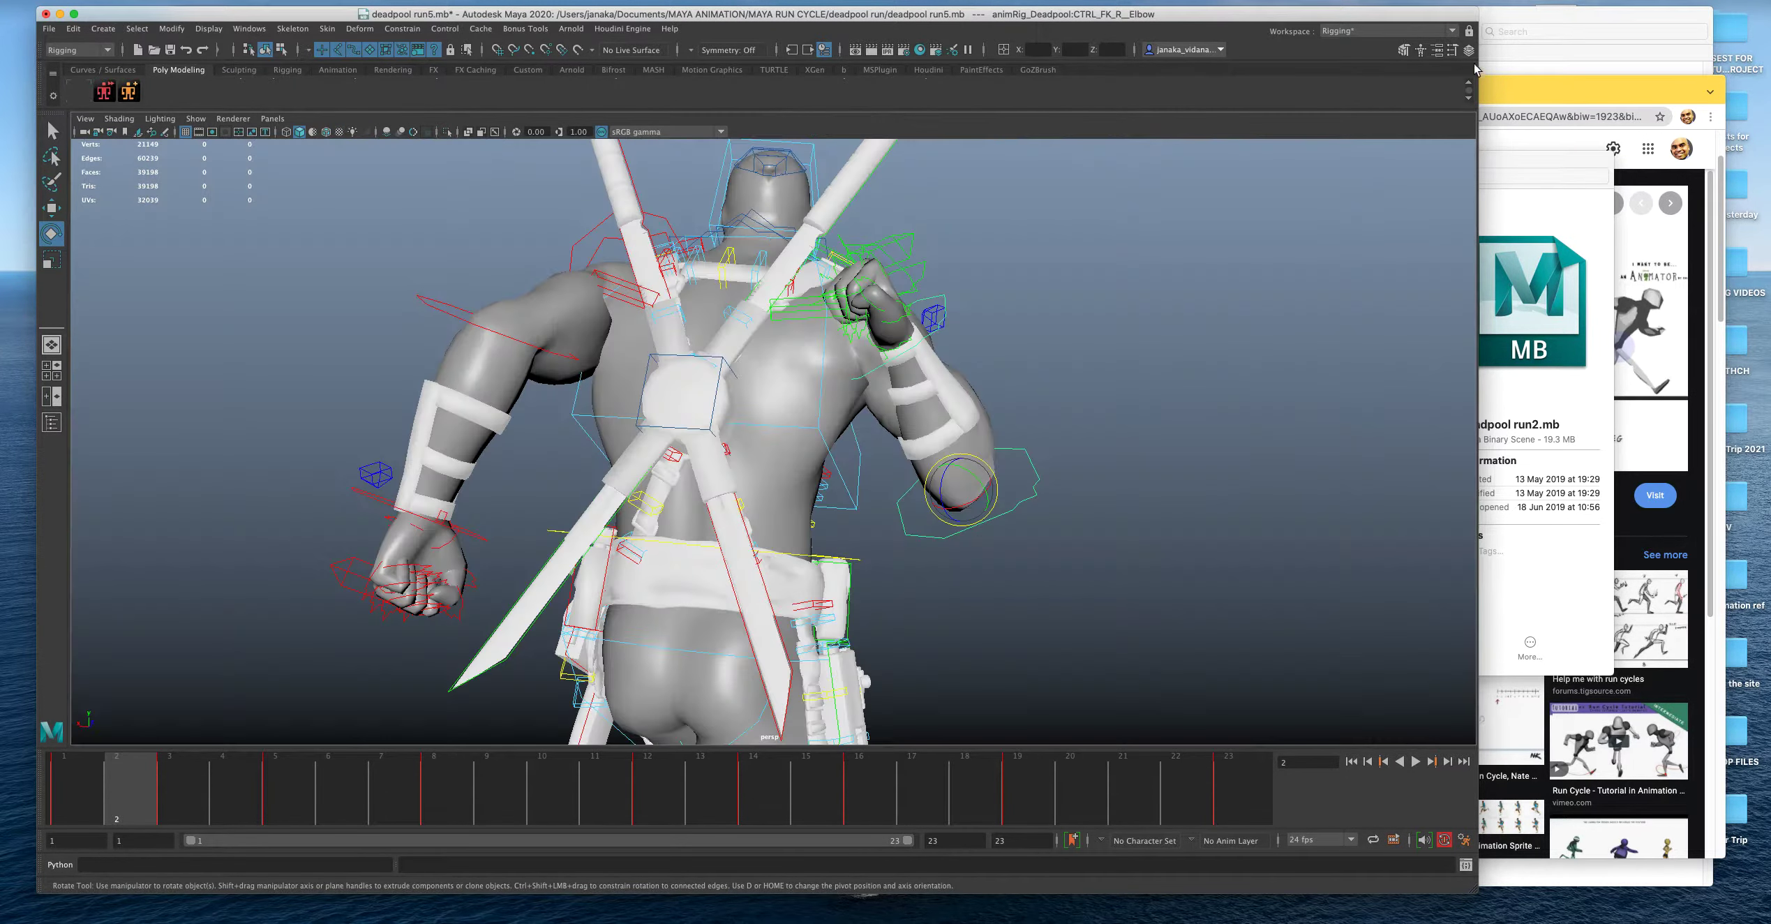
{"action": "key", "text": "ctrl+shift+a"}
{"action": "left_click_drag", "start_coordinate": [1341, 257], "coordinate": [1612, 92]}
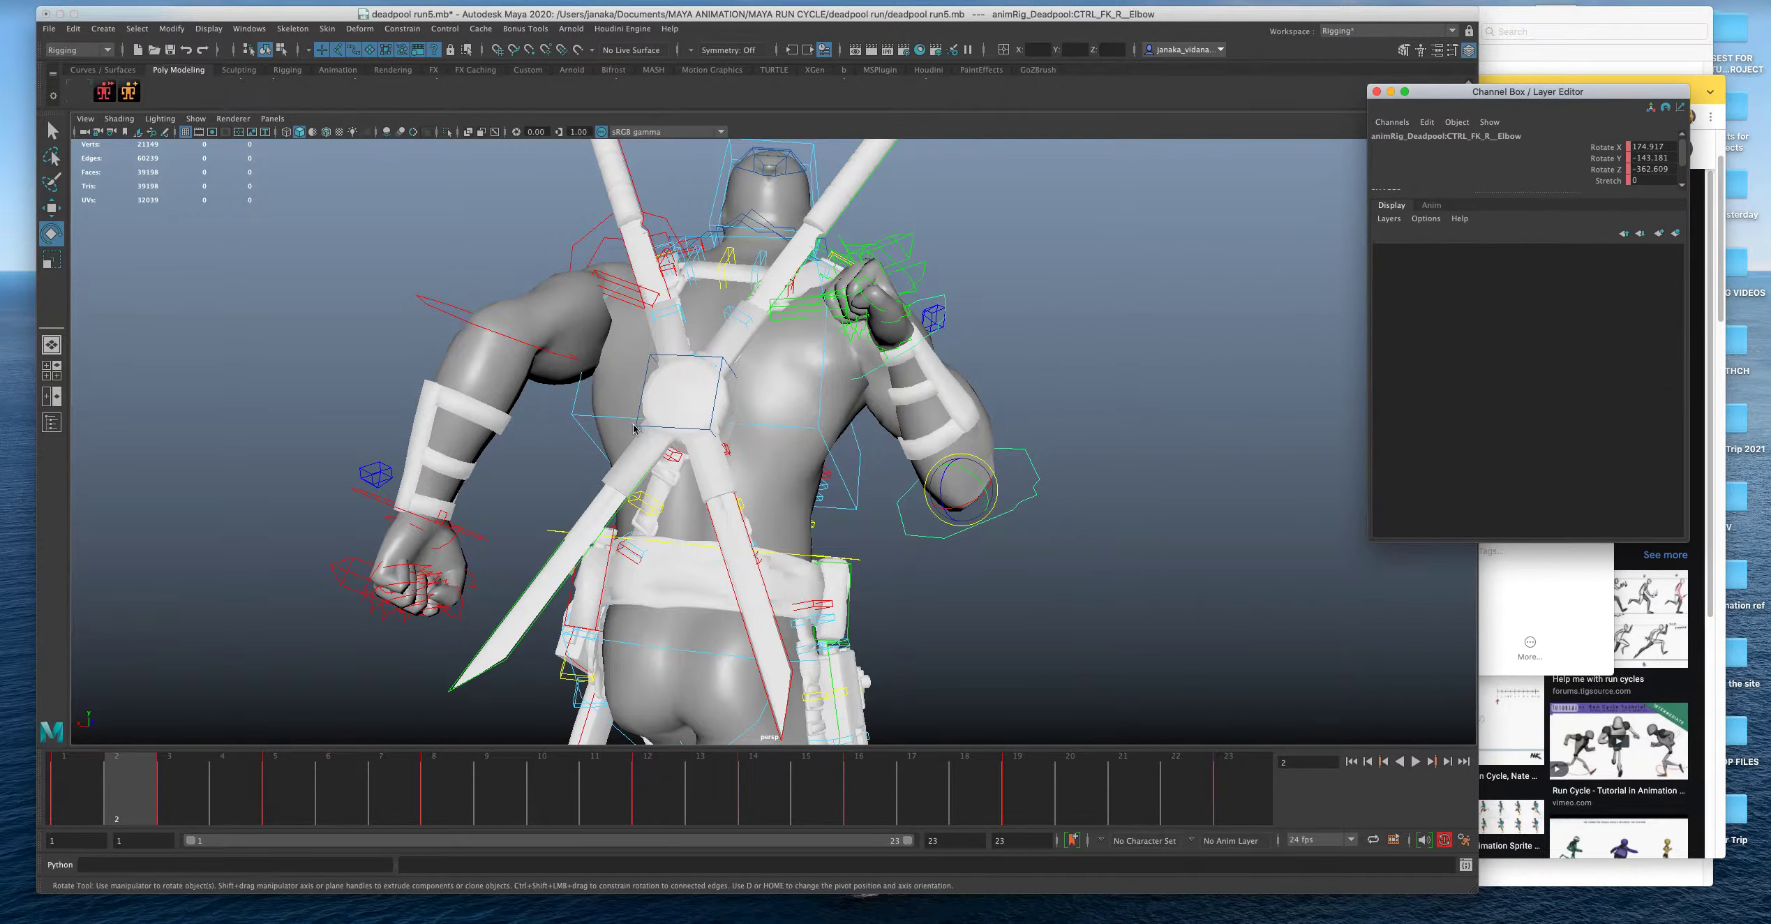
{"action": "left_click", "coordinate": [466, 325]}
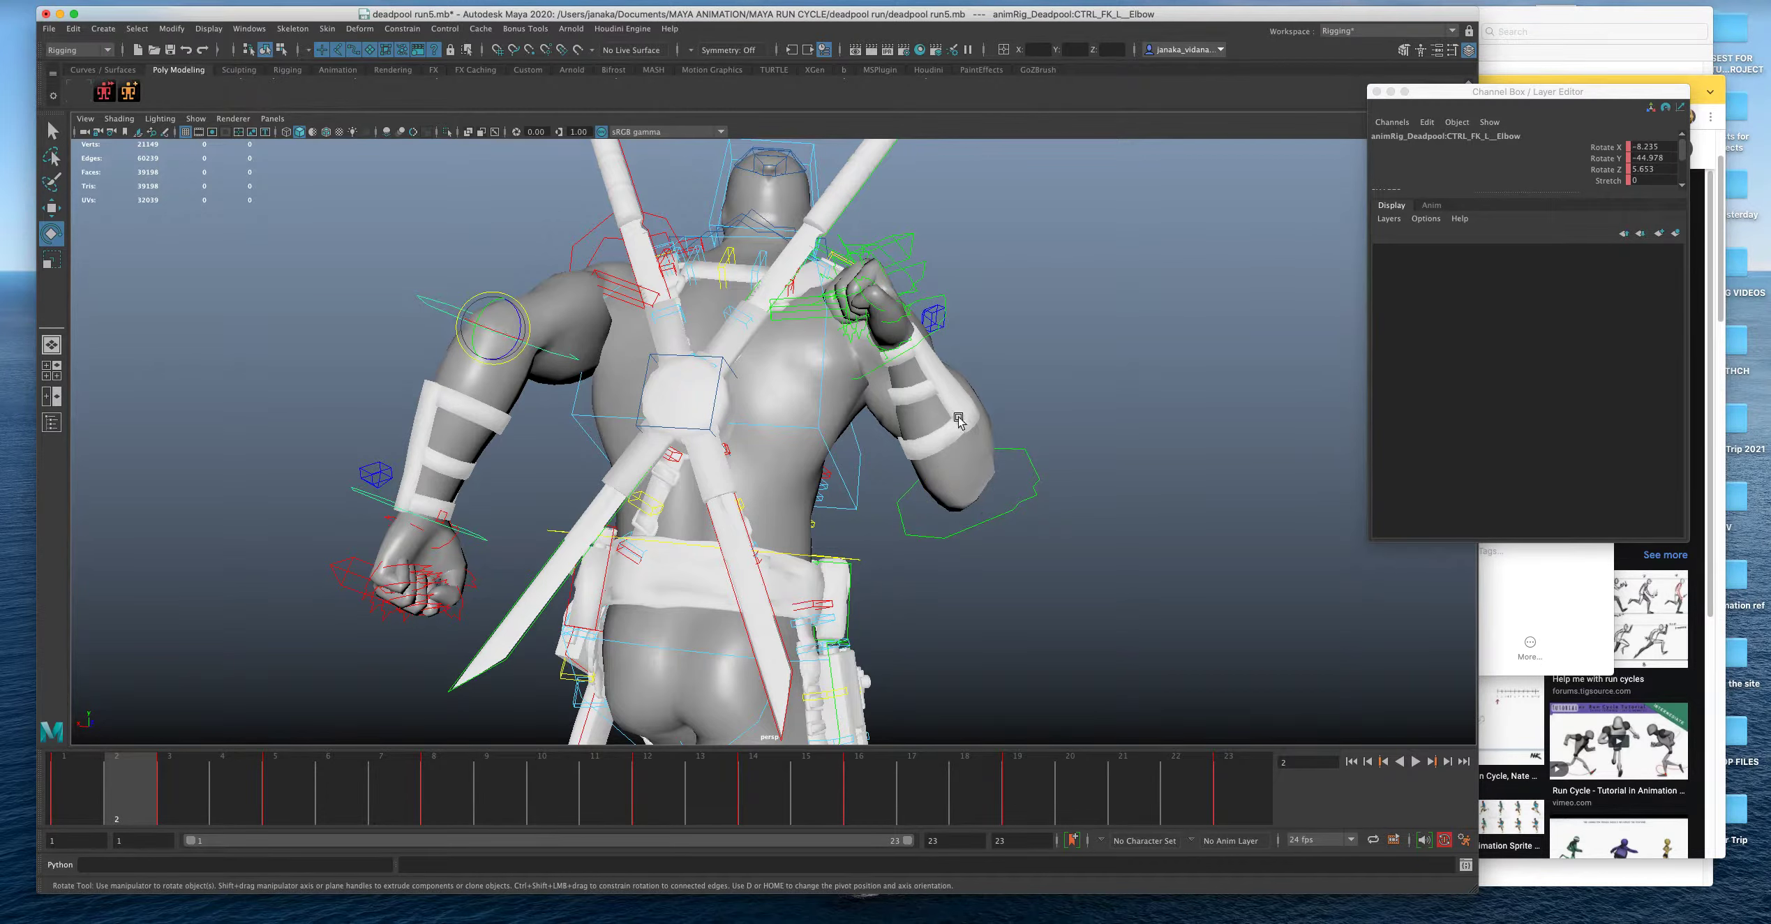
{"action": "left_click", "coordinate": [1038, 489]}
{"action": "left_click_drag", "start_coordinate": [969, 473], "coordinate": [993, 513]}
{"action": "key", "text": "ctrl+z"}
{"action": "left_click_drag", "start_coordinate": [166, 786], "coordinate": [120, 795]}
View both bent arms from the side at frame 2 and check each FK elbow control's rotation again.
{"action": "left_click_drag", "start_coordinate": [928, 432], "coordinate": [675, 517], "text": "alt"}
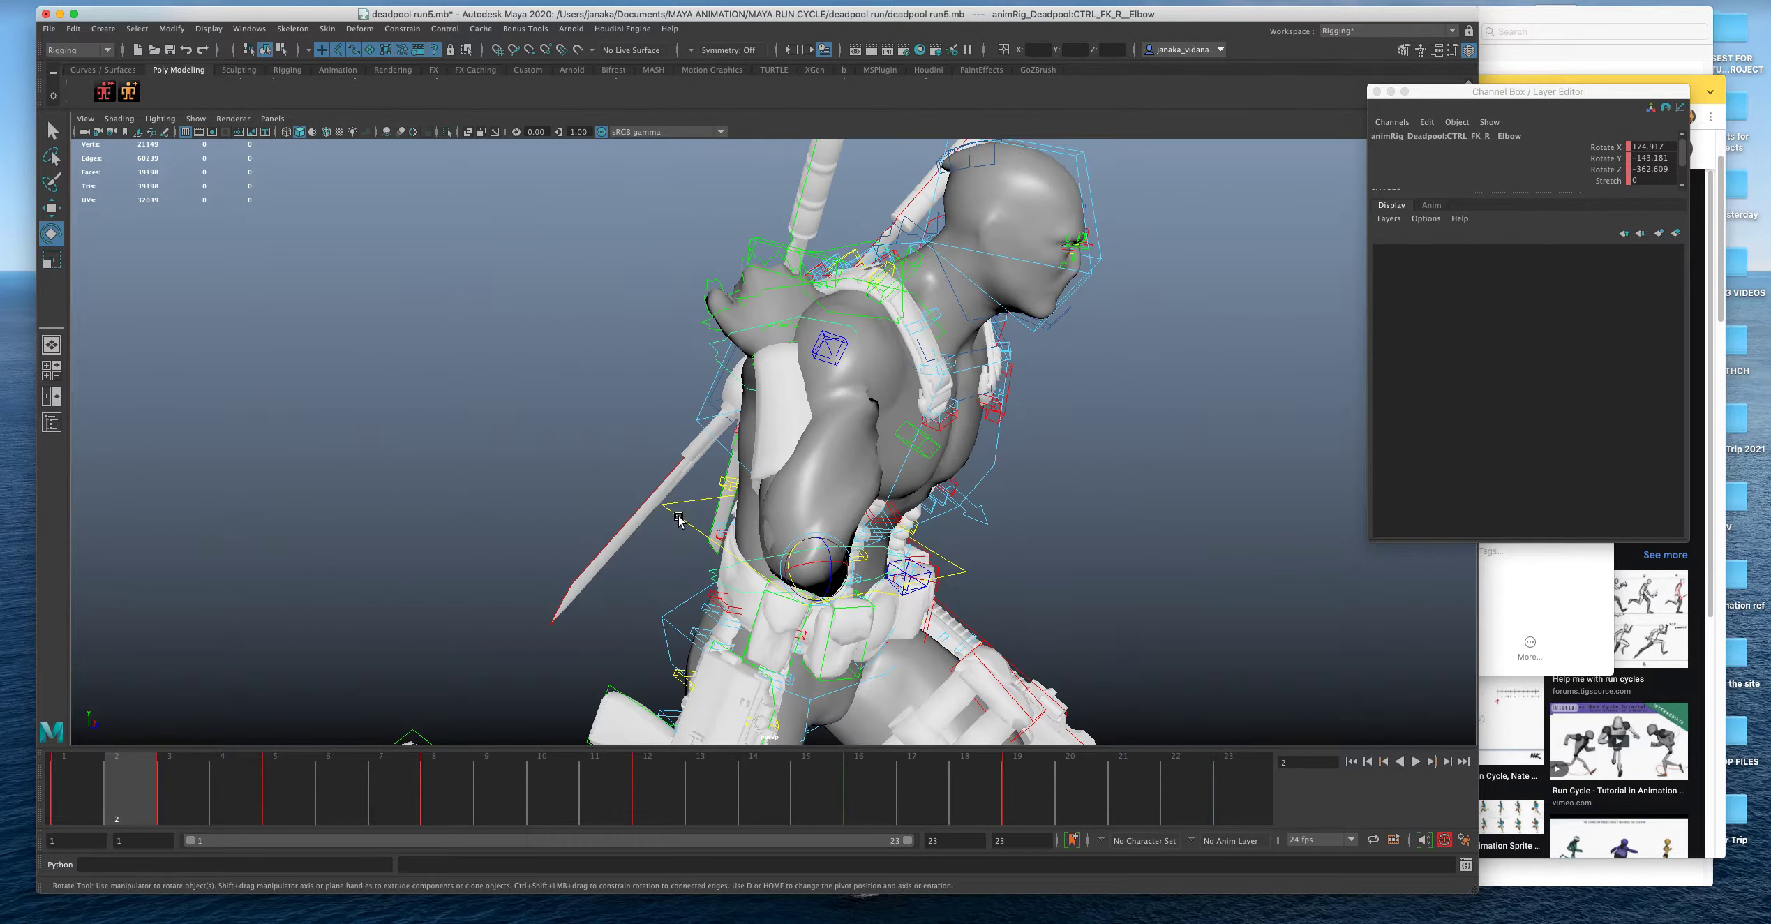
{"action": "left_click_drag", "start_coordinate": [747, 422], "coordinate": [956, 339], "text": "alt"}
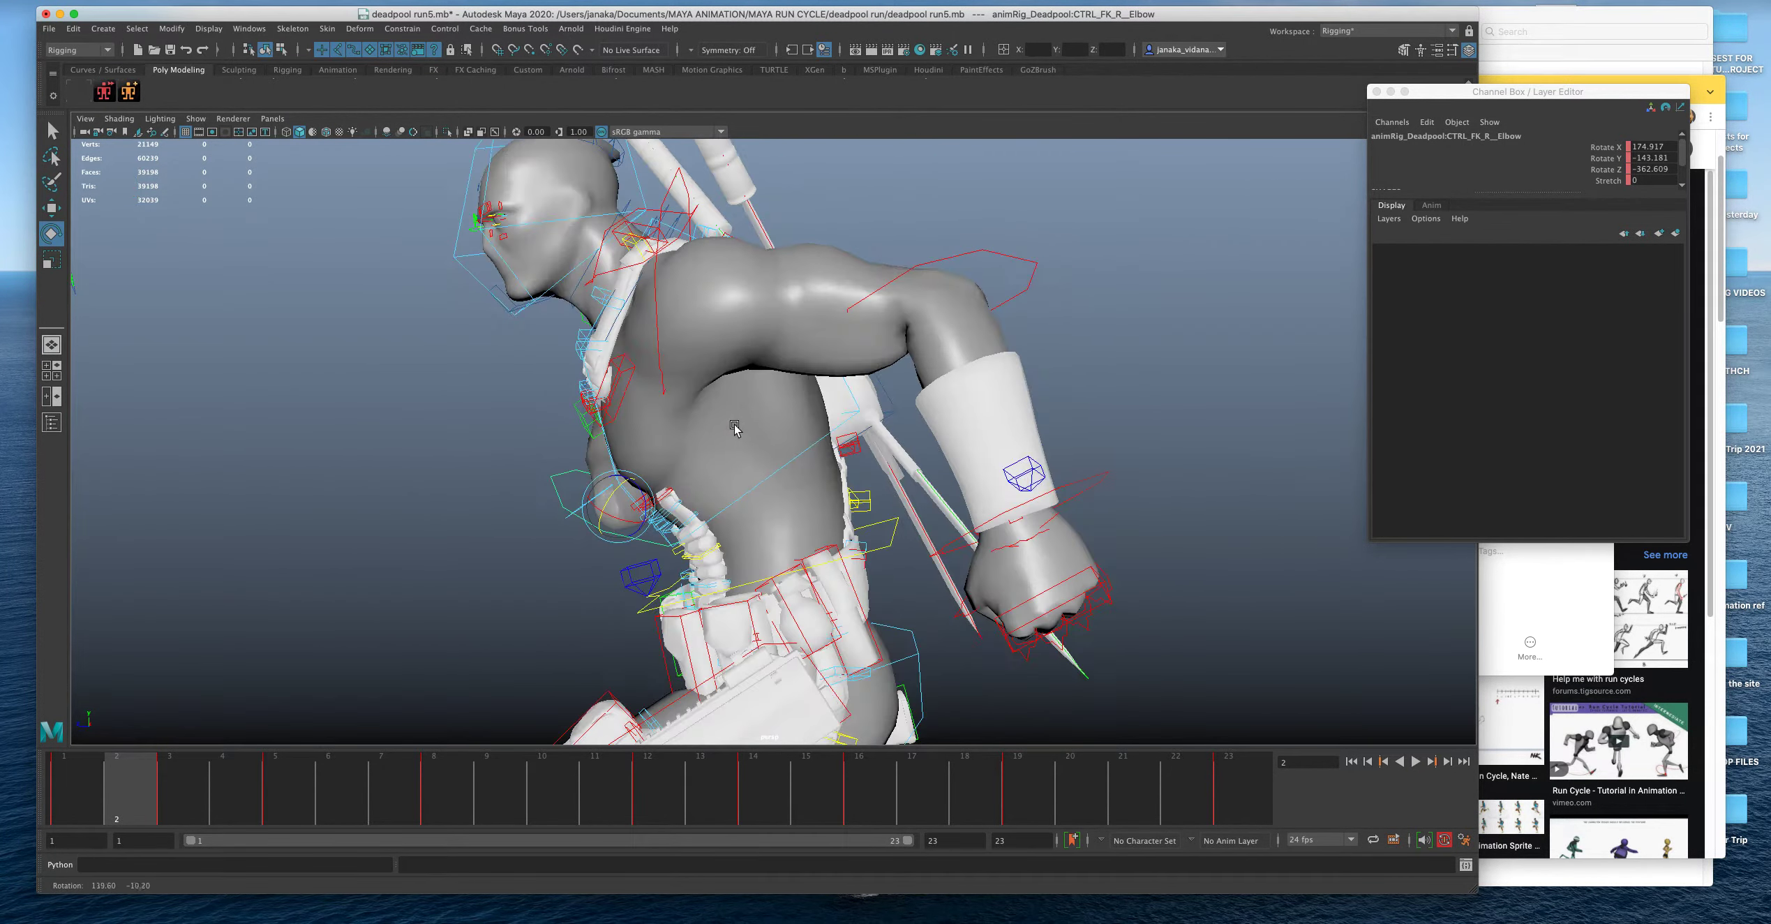
{"action": "left_click", "coordinate": [982, 250]}
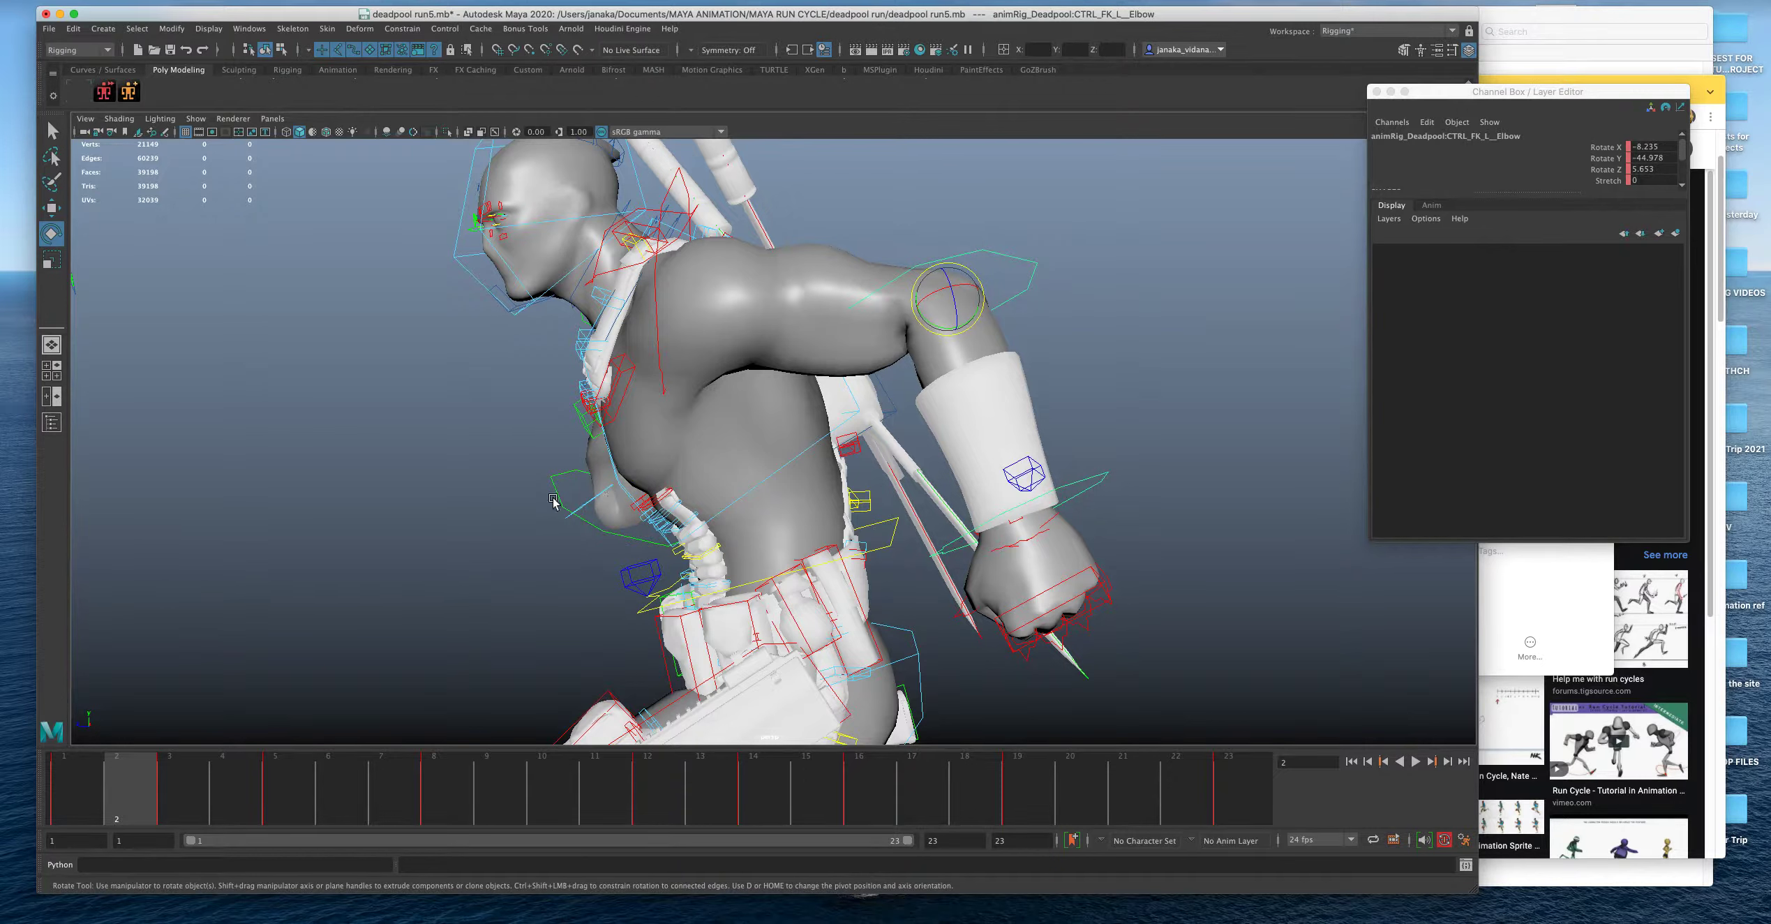
{"action": "left_click_drag", "start_coordinate": [357, 594], "coordinate": [706, 448], "text": "alt"}
{"action": "left_click", "coordinate": [762, 383]}
{"action": "left_click_drag", "start_coordinate": [762, 383], "coordinate": [801, 507], "text": "alt"}
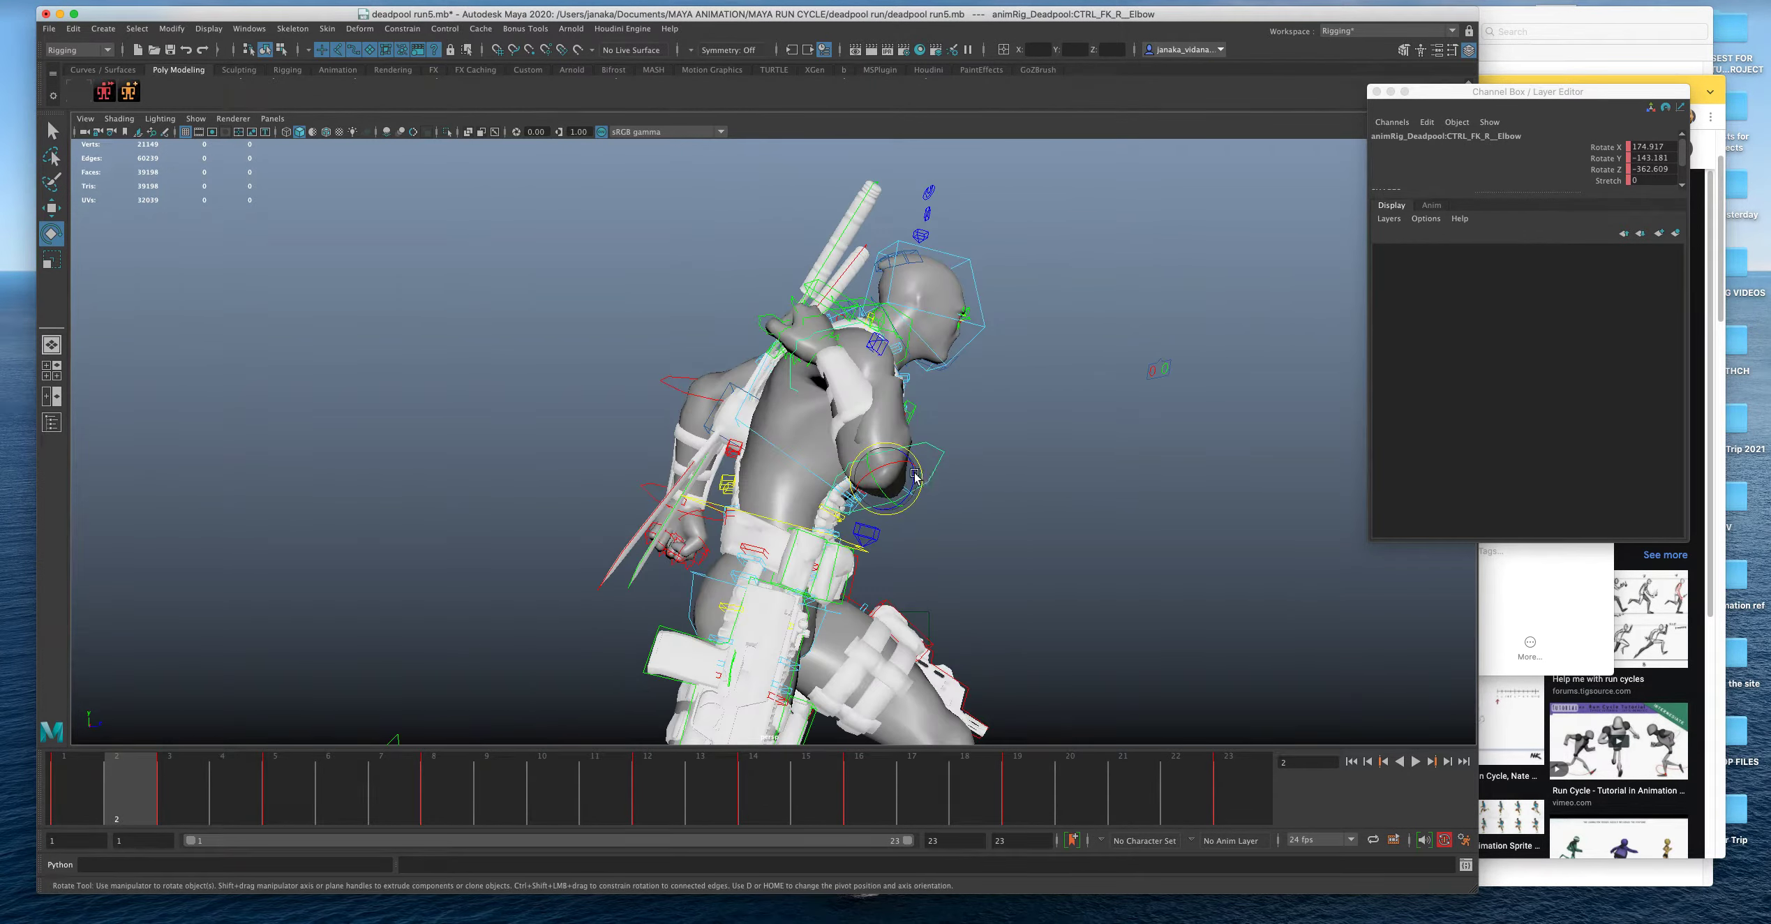
Rotate the right FK elbow control at frame 2 and check the arm motion across frames 1 to 3.
{"action": "left_click_drag", "start_coordinate": [910, 480], "coordinate": [908, 497]}
{"action": "left_click_drag", "start_coordinate": [933, 547], "coordinate": [595, 483]}
{"action": "left_click", "coordinate": [59, 796]}
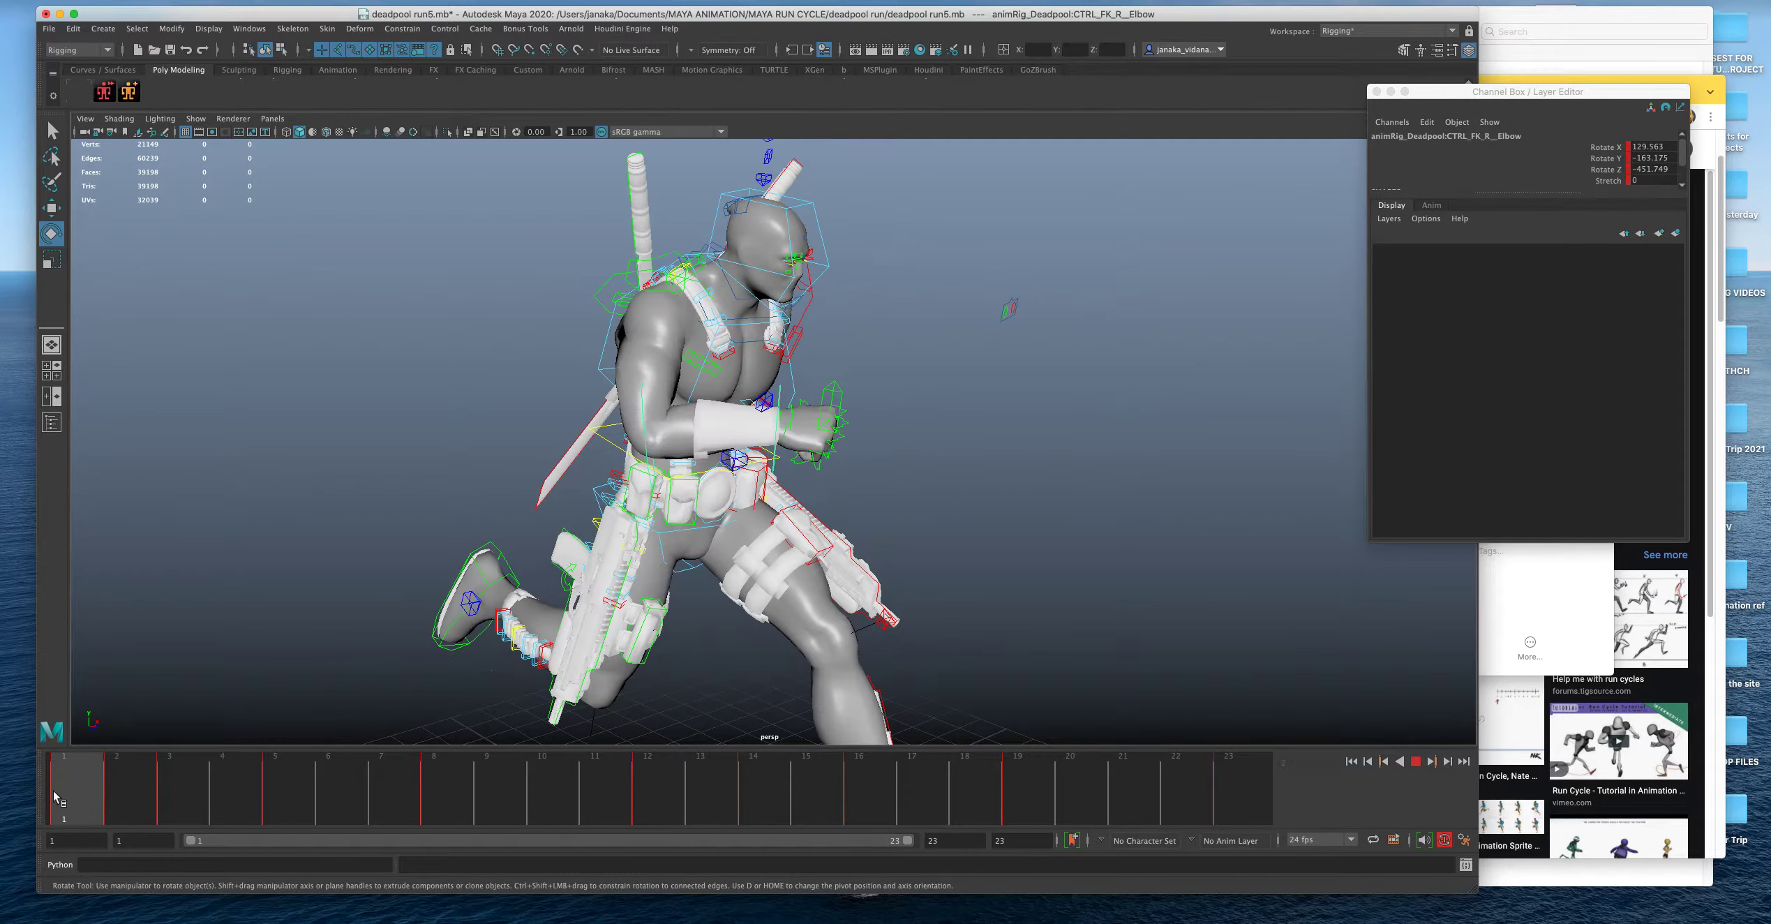
{"action": "left_click_drag", "start_coordinate": [136, 800], "coordinate": [163, 797]}
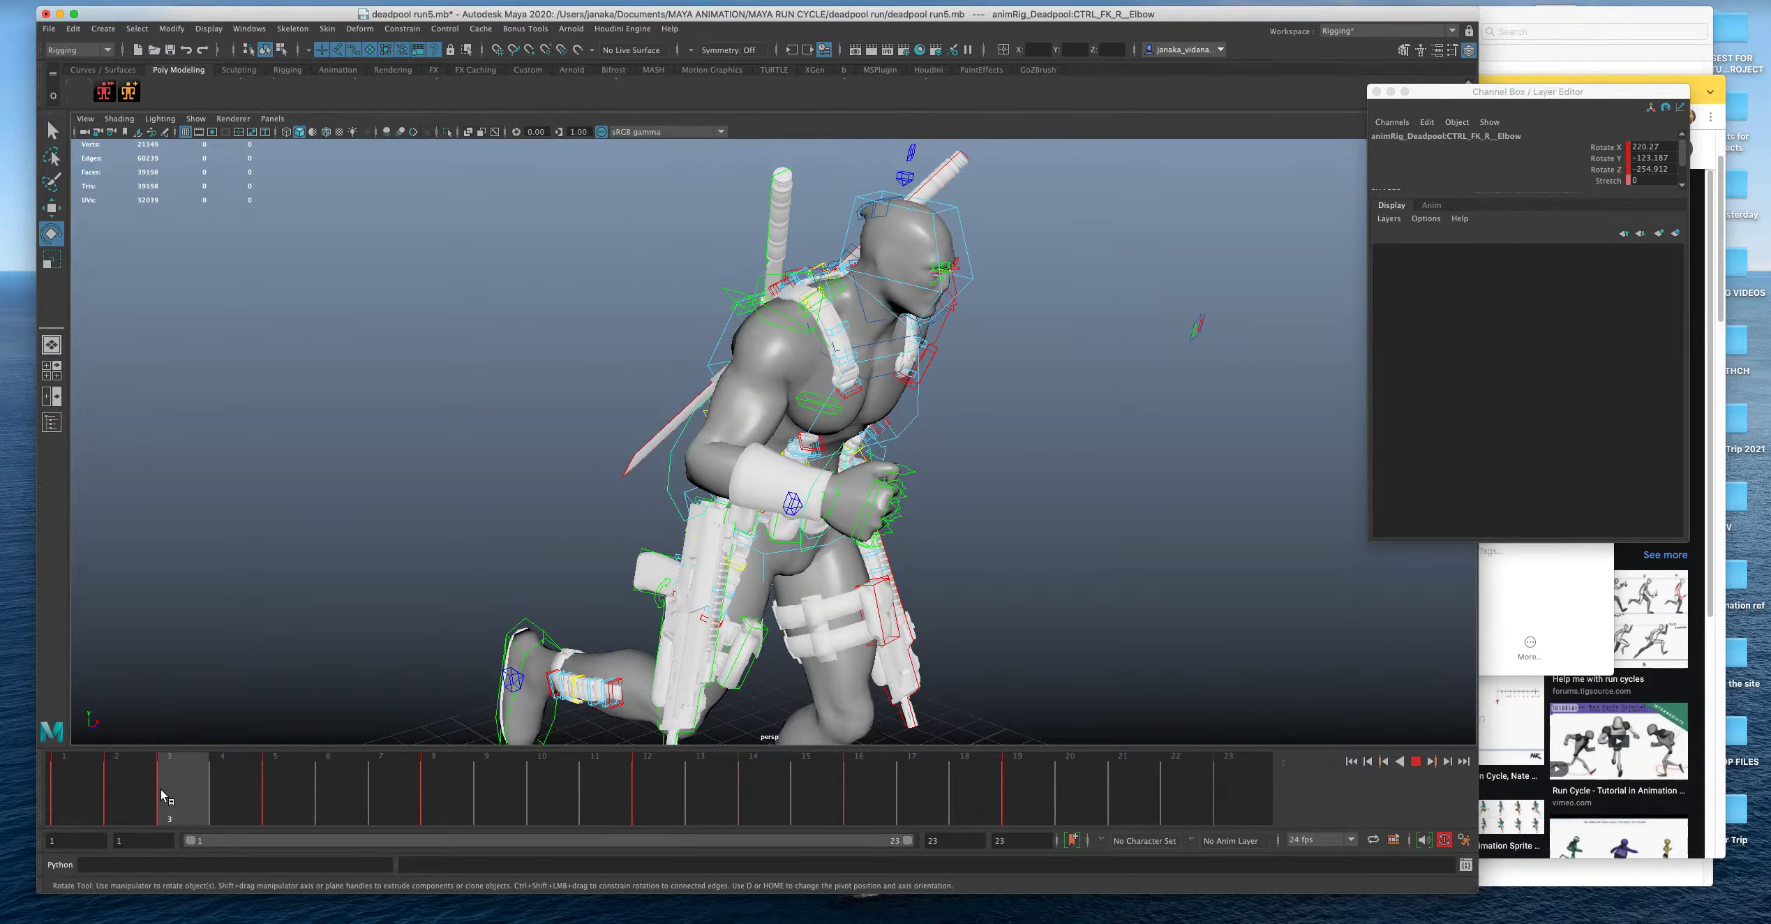
{"action": "scroll", "coordinate": [593, 551], "scroll_direction": "down", "scroll_amount": 2}
{"action": "left_click_drag", "start_coordinate": [593, 551], "coordinate": [739, 558], "text": "alt"}
{"action": "scroll", "coordinate": [355, 709], "scroll_direction": "up", "scroll_amount": 1}
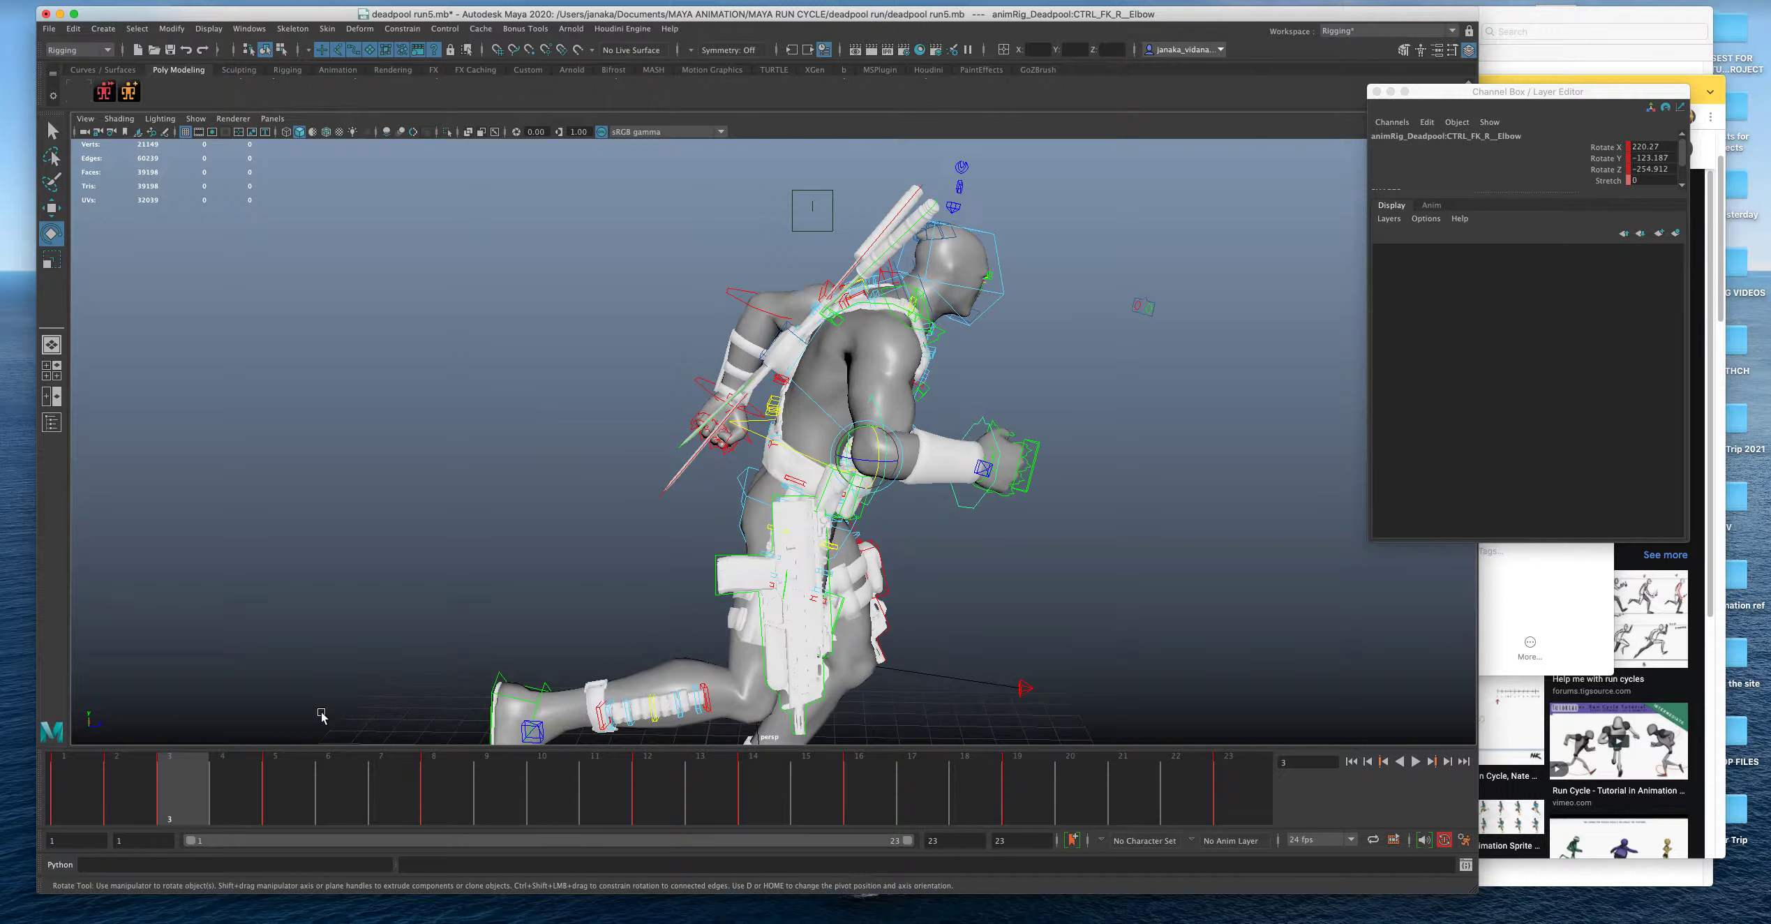
Delete the right FK elbow control's key at frame 2.
{"action": "left_click", "coordinate": [134, 779]}
{"action": "right_click", "coordinate": [134, 780]}
{"action": "left_click", "coordinate": [170, 557]}
Rotate the right FK shoulder control at frame 5 to X -25.609, Y 63.776, Z -16.653 and play back the motion.
{"action": "left_click", "coordinate": [176, 789]}
{"action": "left_click_drag", "start_coordinate": [842, 482], "coordinate": [664, 529], "text": "alt"}
{"action": "left_click", "coordinate": [286, 796]}
{"action": "scroll", "coordinate": [788, 345], "scroll_direction": "up", "scroll_amount": 2}
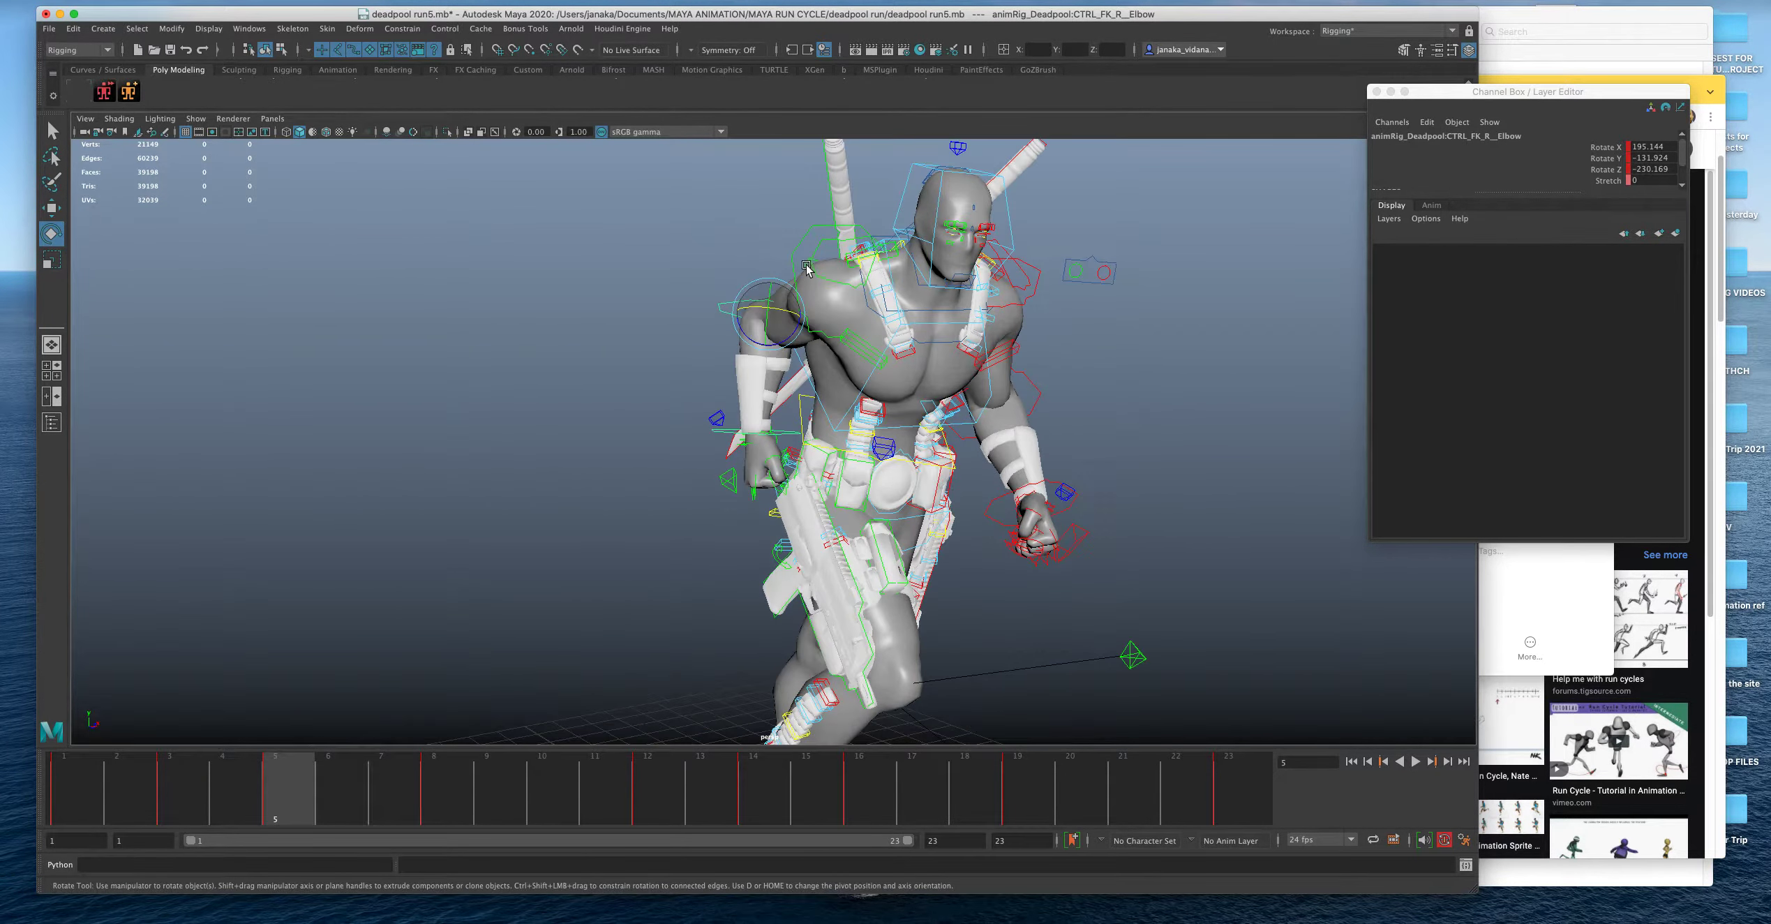
{"action": "left_click", "coordinate": [803, 243]}
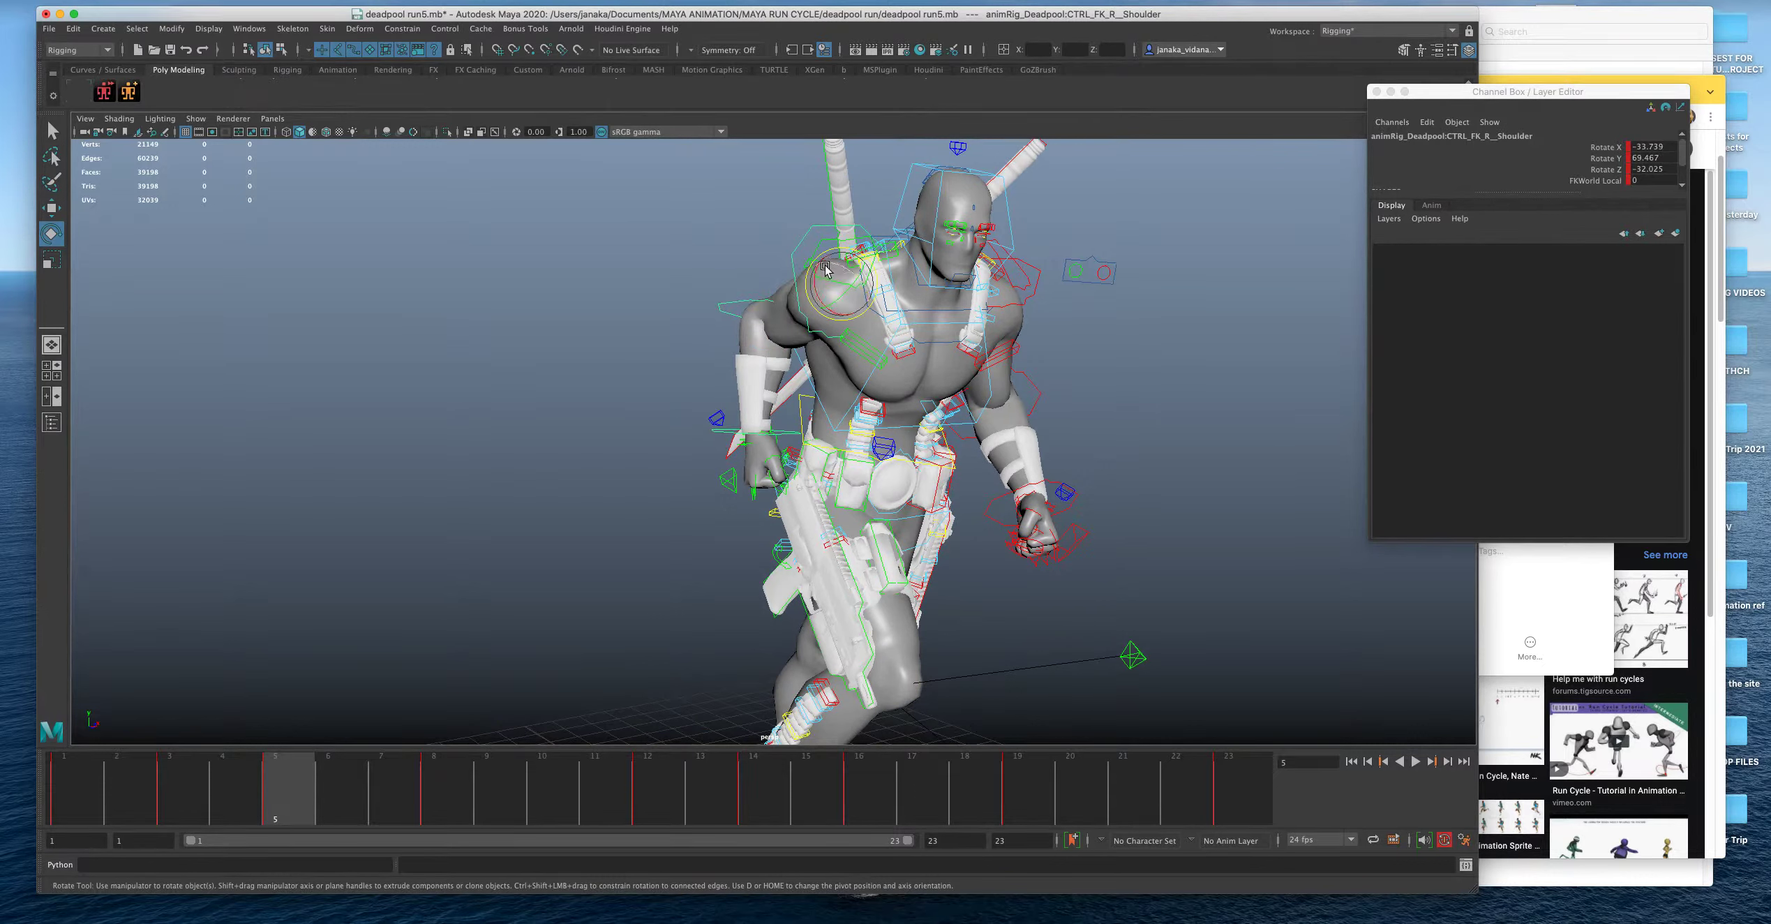
{"action": "left_click_drag", "start_coordinate": [830, 282], "coordinate": [833, 278]}
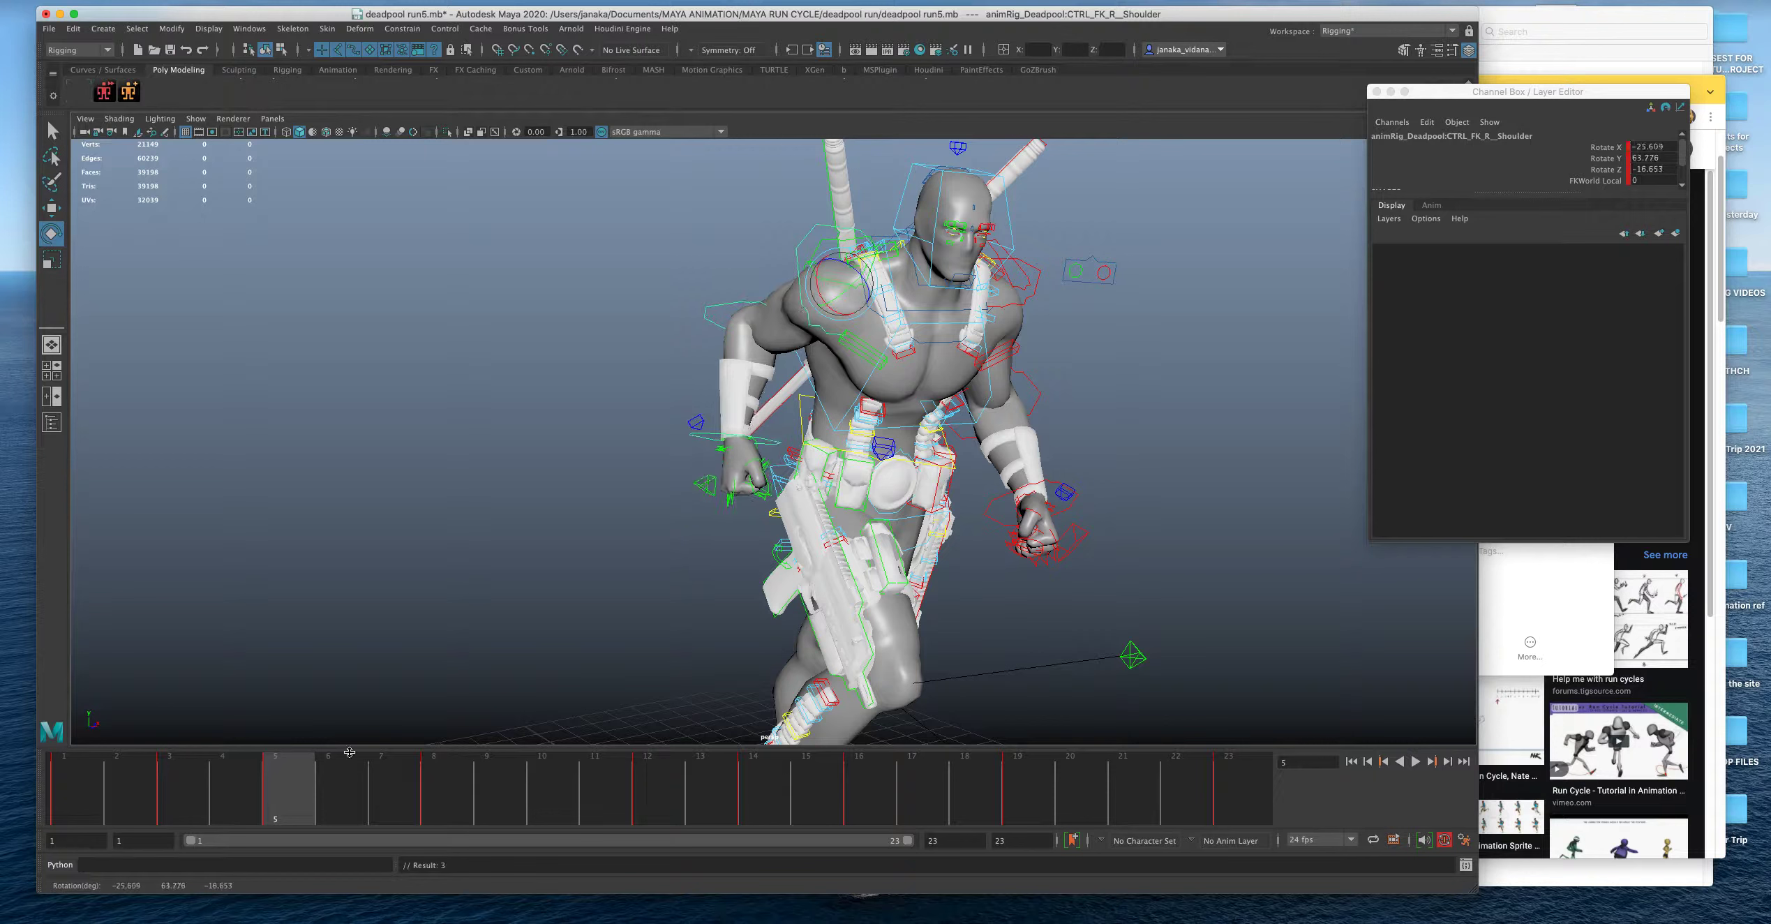
{"action": "key", "text": "alt+v"}
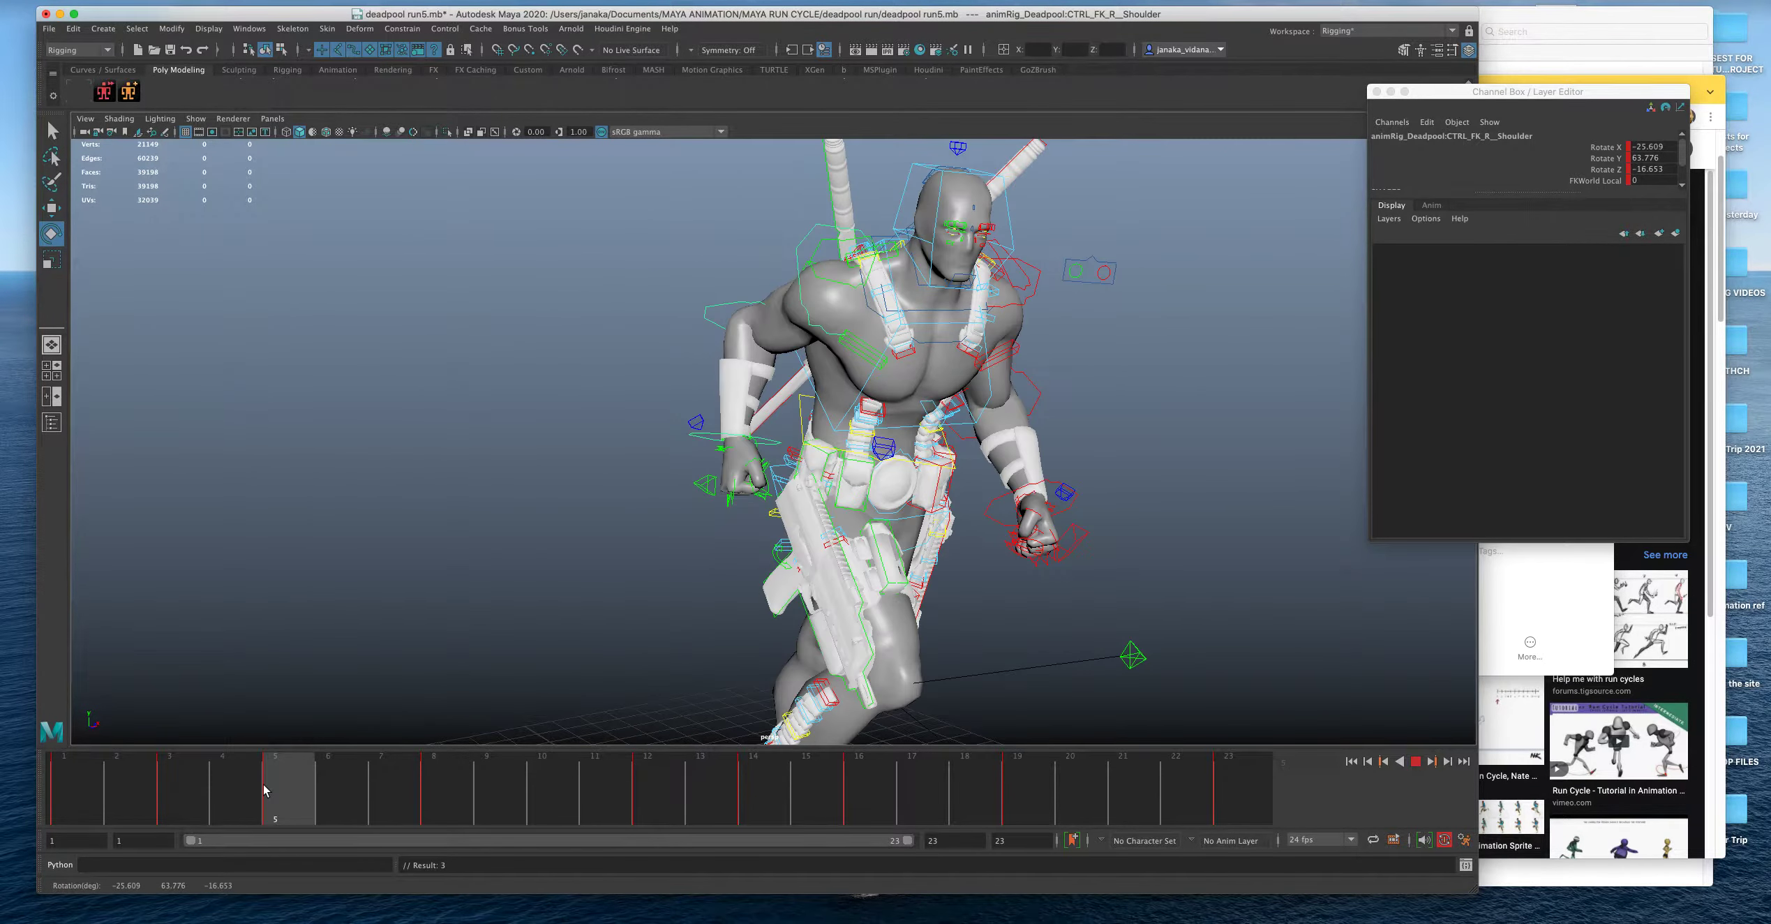
{"action": "key", "text": "alt+v"}
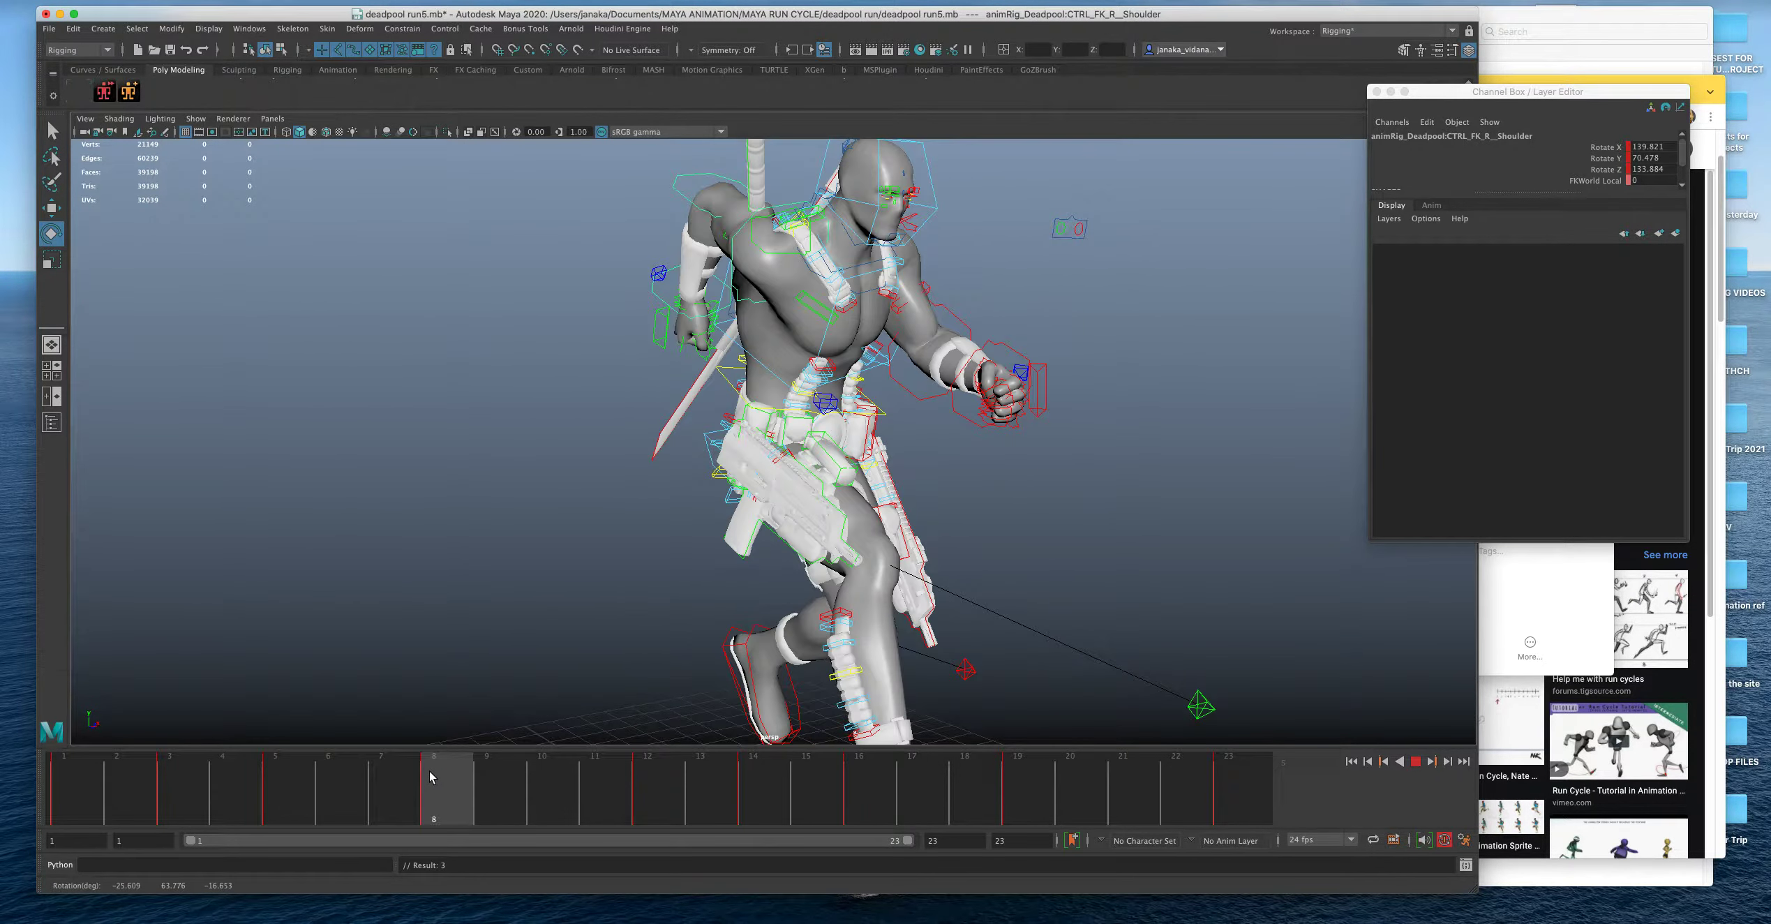
Rotate the right FK shoulder control at frame 8 to X 94.857, Y 64.782, Z 103.611.
{"action": "left_click_drag", "start_coordinate": [794, 242], "coordinate": [655, 407]}
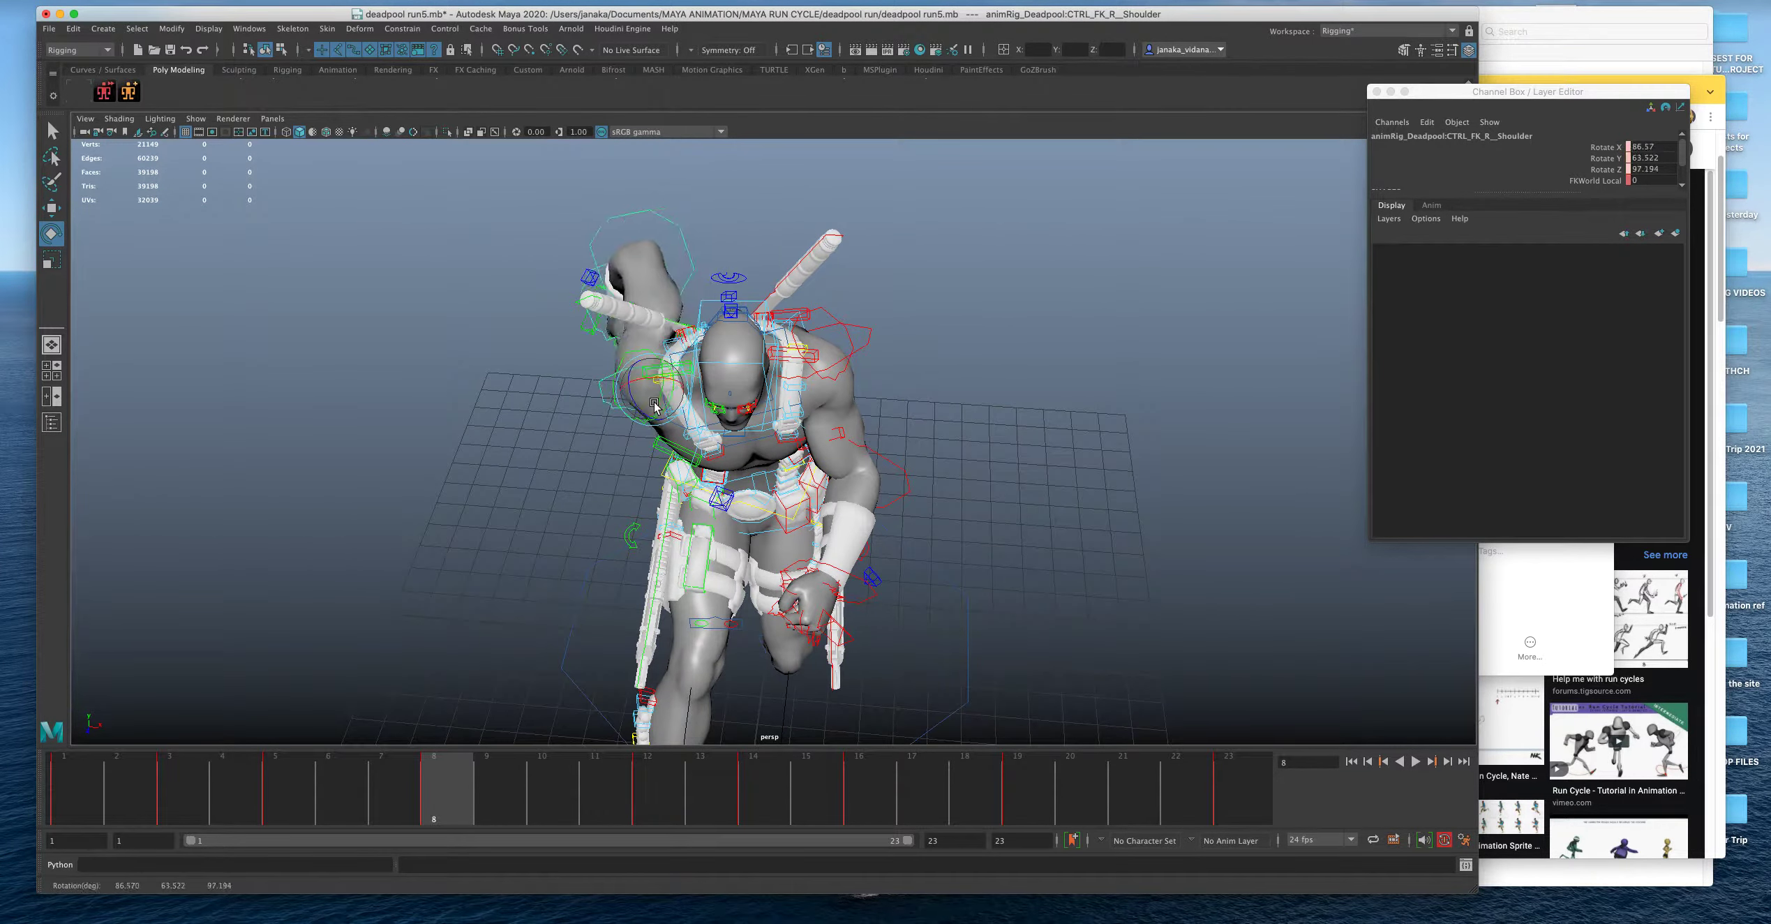
{"action": "left_click_drag", "start_coordinate": [657, 405], "coordinate": [653, 408]}
{"action": "left_click_drag", "start_coordinate": [820, 382], "coordinate": [818, 338], "text": "alt"}
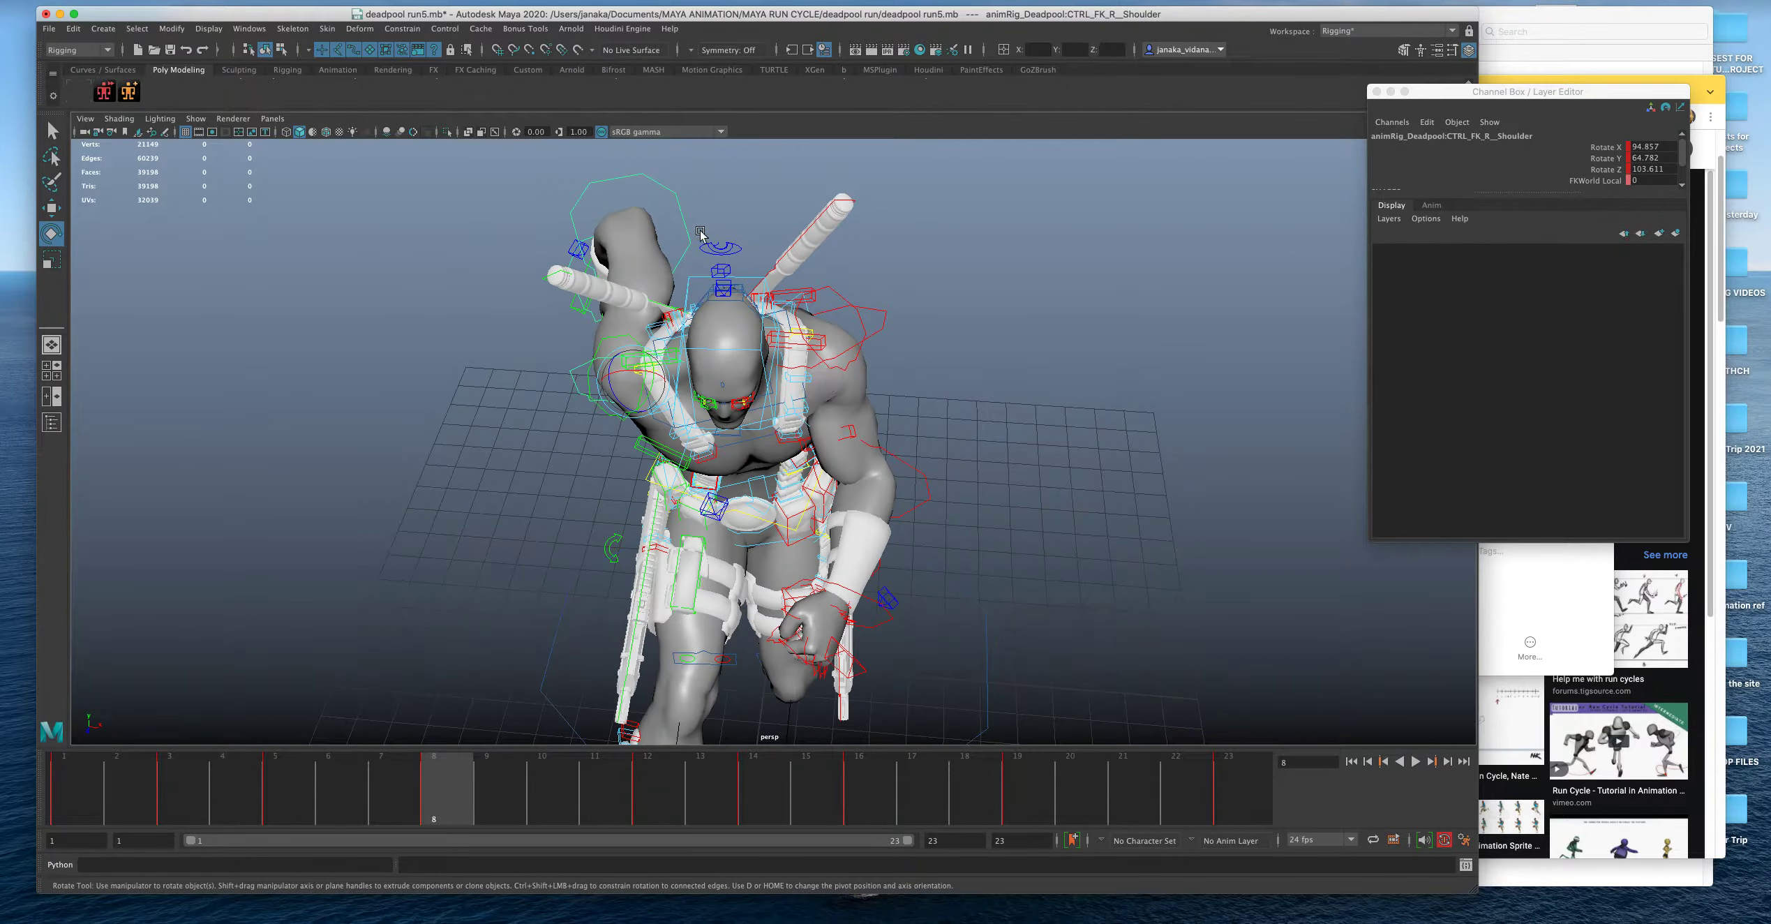
Rotate the right FK elbow control at frame 8 to about X 202.8, Y -135.8, Z -227.7 and check it in playback.
{"action": "key", "text": "Down"}
{"action": "left_click_drag", "start_coordinate": [658, 241], "coordinate": [650, 244]}
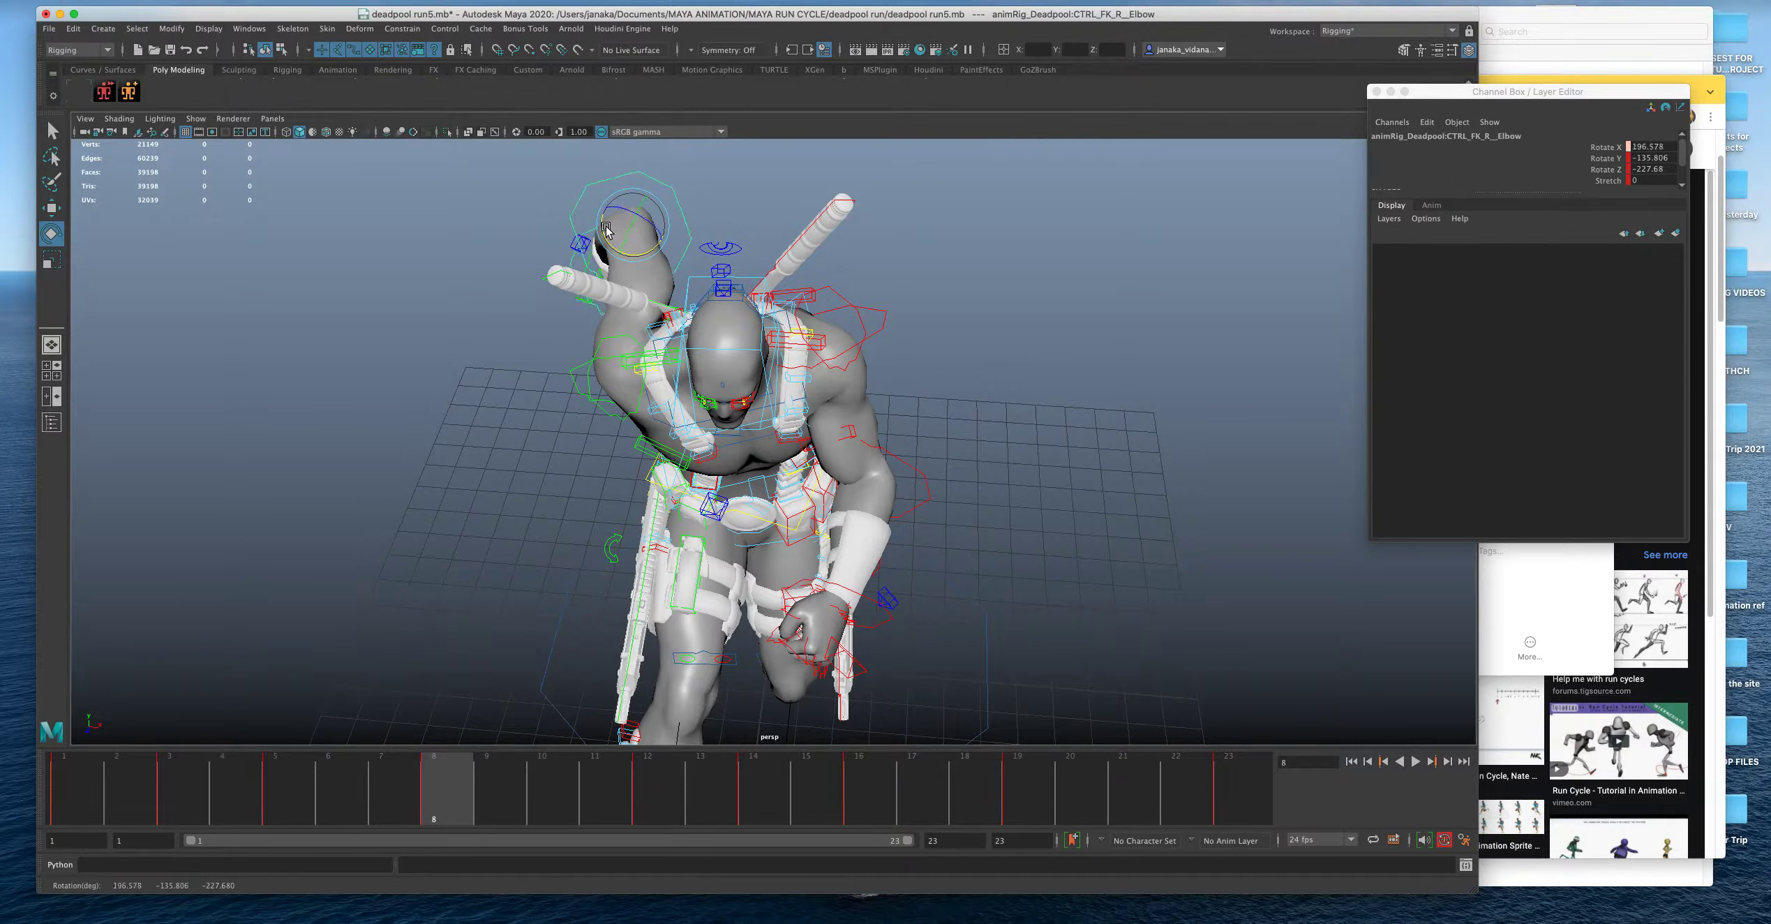
{"action": "key", "text": "alt+v"}
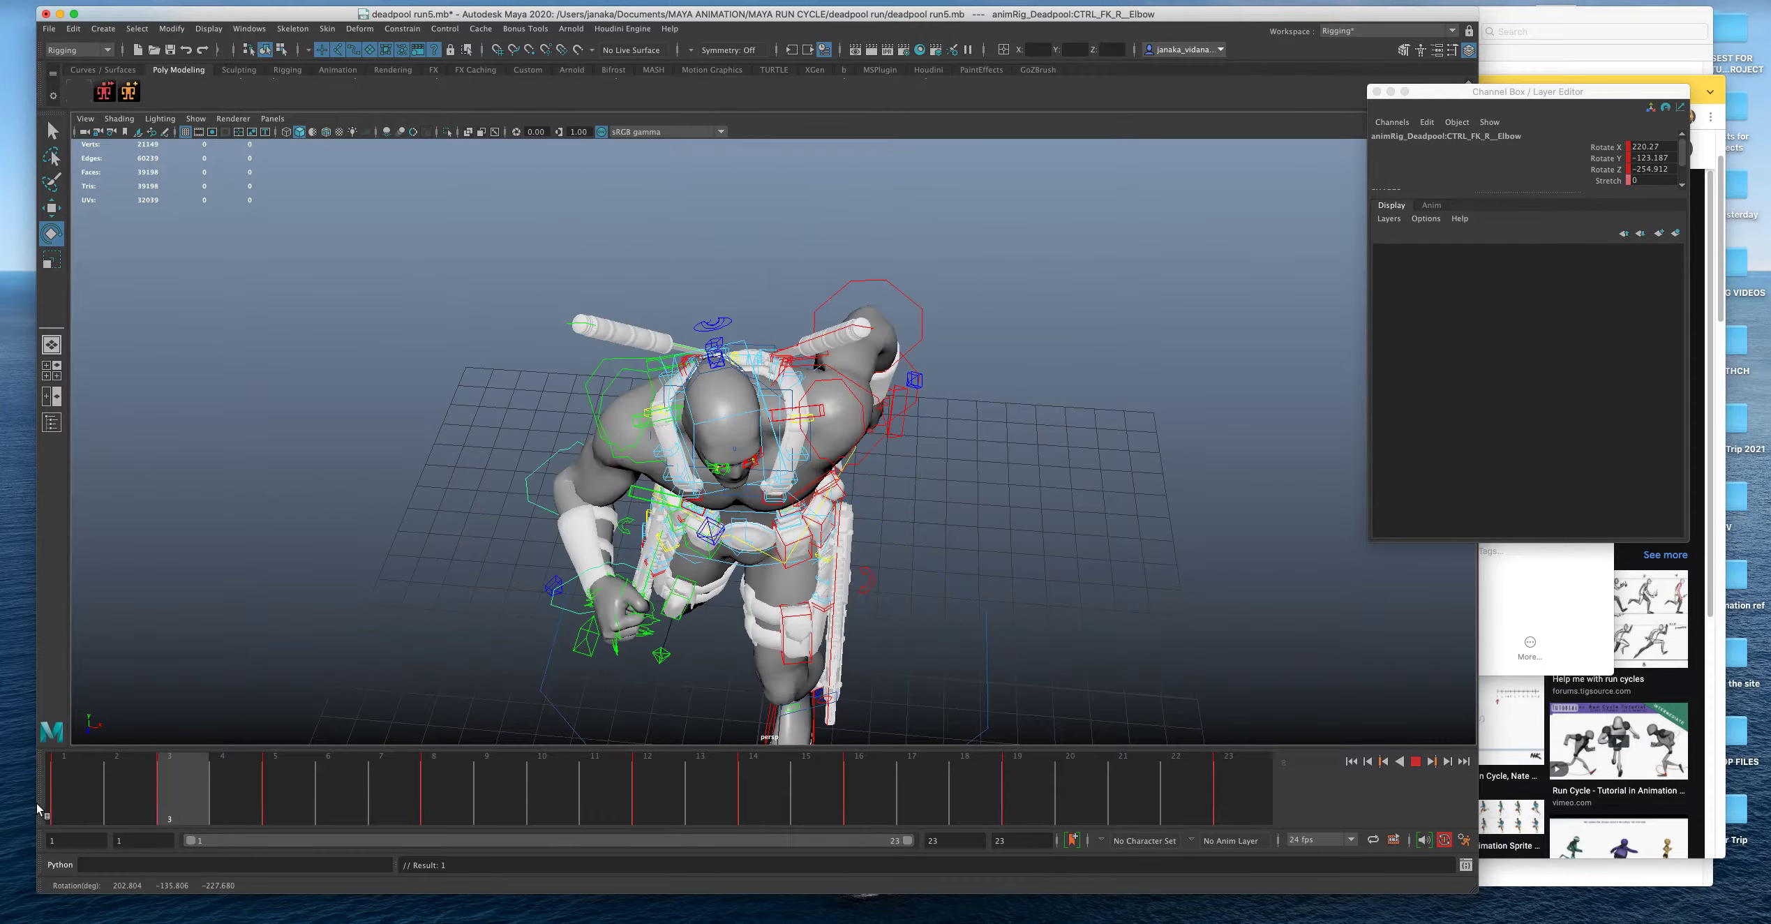
{"action": "left_click", "coordinate": [469, 771]}
Play the animation and scrub to frame 12 to examine the right arm's pose from behind.
{"action": "left_click_drag", "start_coordinate": [593, 523], "coordinate": [1000, 483], "text": "alt"}
{"action": "key", "text": "alt+v"}
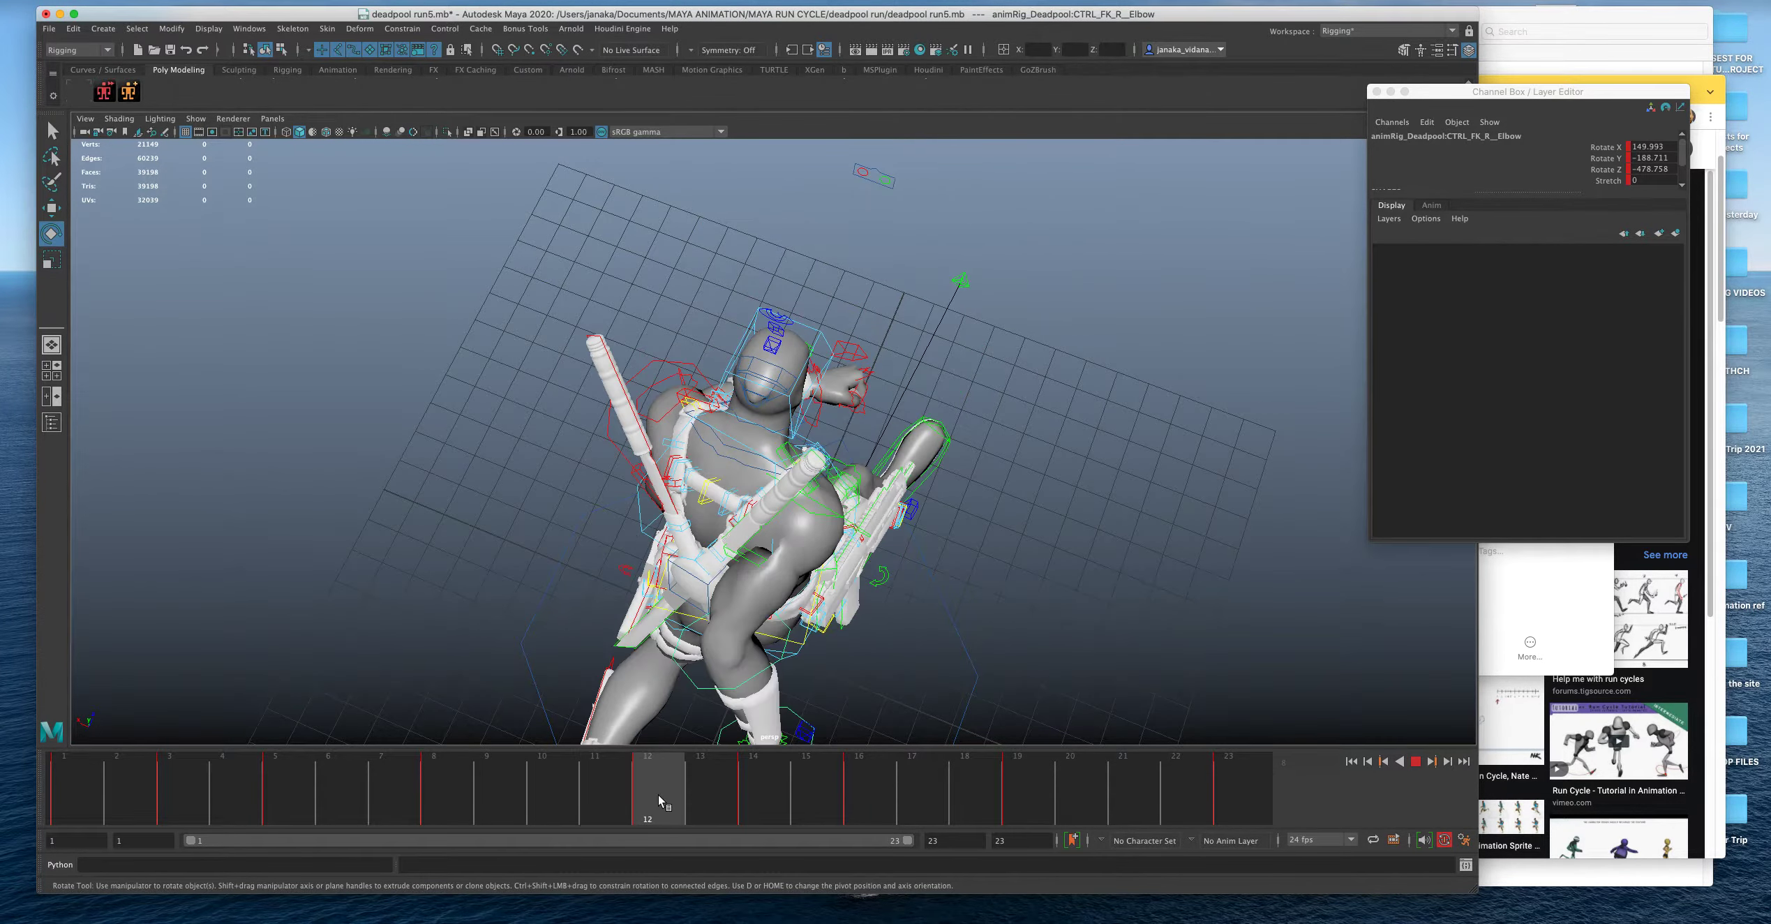
{"action": "left_click_drag", "start_coordinate": [730, 656], "coordinate": [726, 482], "text": "alt"}
{"action": "mouse_move", "coordinate": [500, 793]}
{"action": "left_mouse_down"}
{"action": "mouse_move", "coordinate": [362, 800]}
{"action": "mouse_move", "coordinate": [643, 809]}
{"action": "left_mouse_up"}
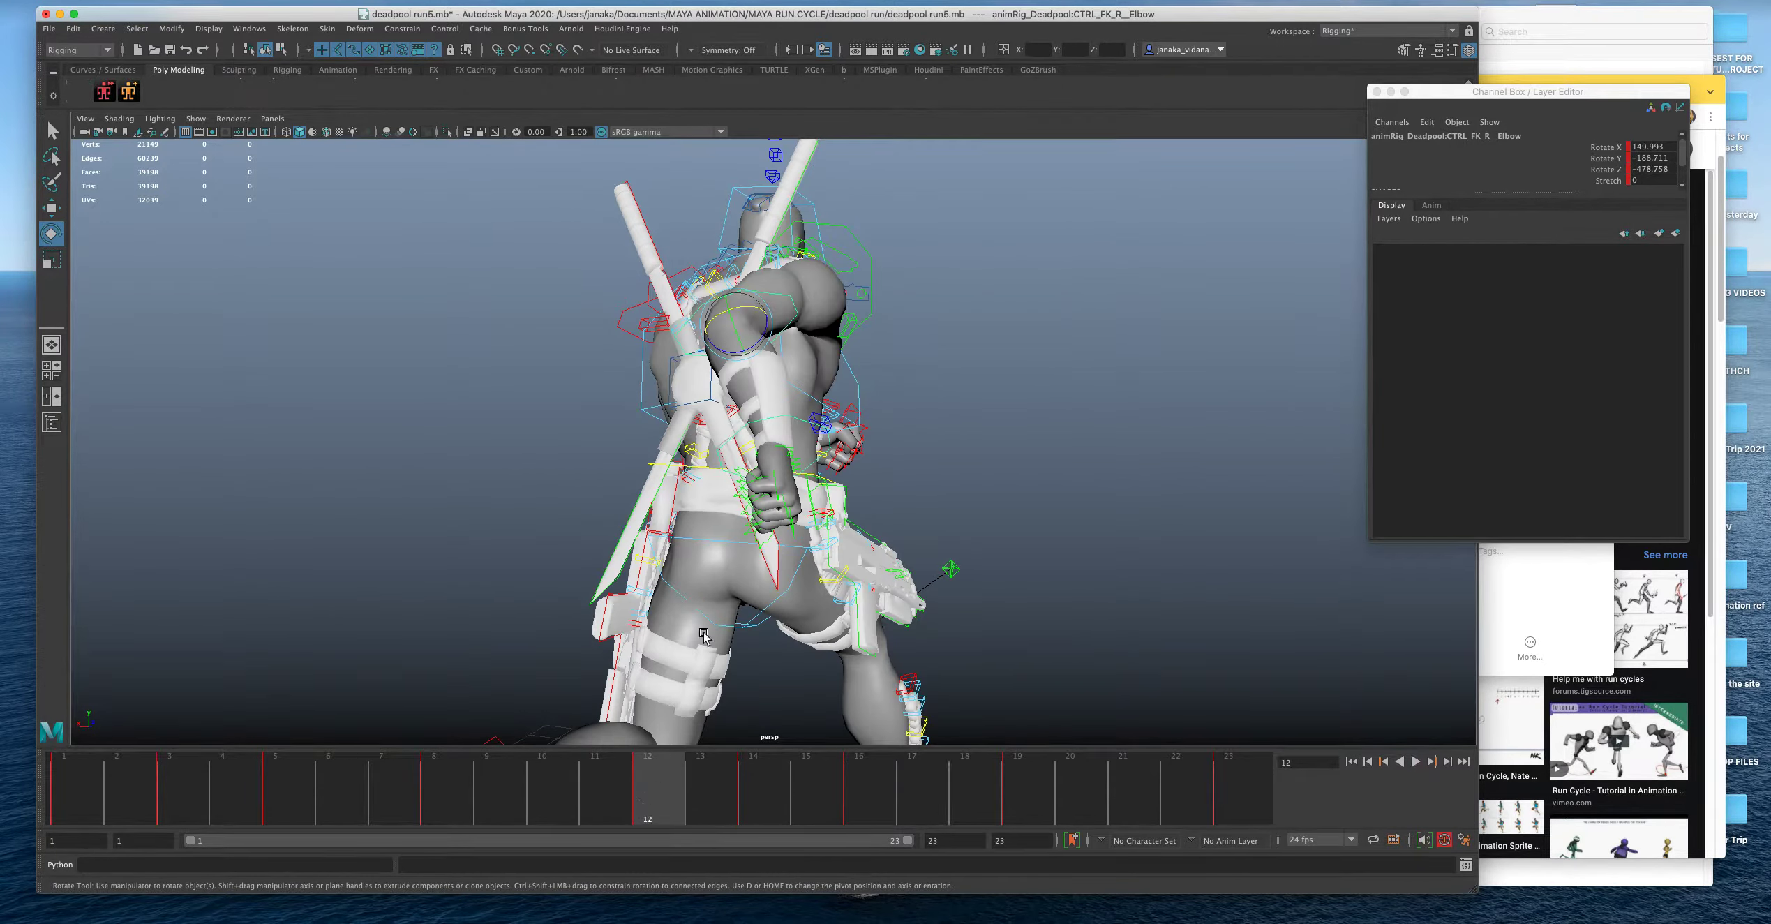
Play back the run cycle and examine the right arm's motion from the front and side.
{"action": "left_click_drag", "start_coordinate": [870, 604], "coordinate": [639, 618], "text": "alt"}
{"action": "mouse_move", "coordinate": [659, 813]}
{"action": "left_mouse_down"}
{"action": "mouse_move", "coordinate": [739, 812]}
{"action": "mouse_move", "coordinate": [659, 815]}
{"action": "mouse_move", "coordinate": [705, 816]}
{"action": "left_mouse_up"}
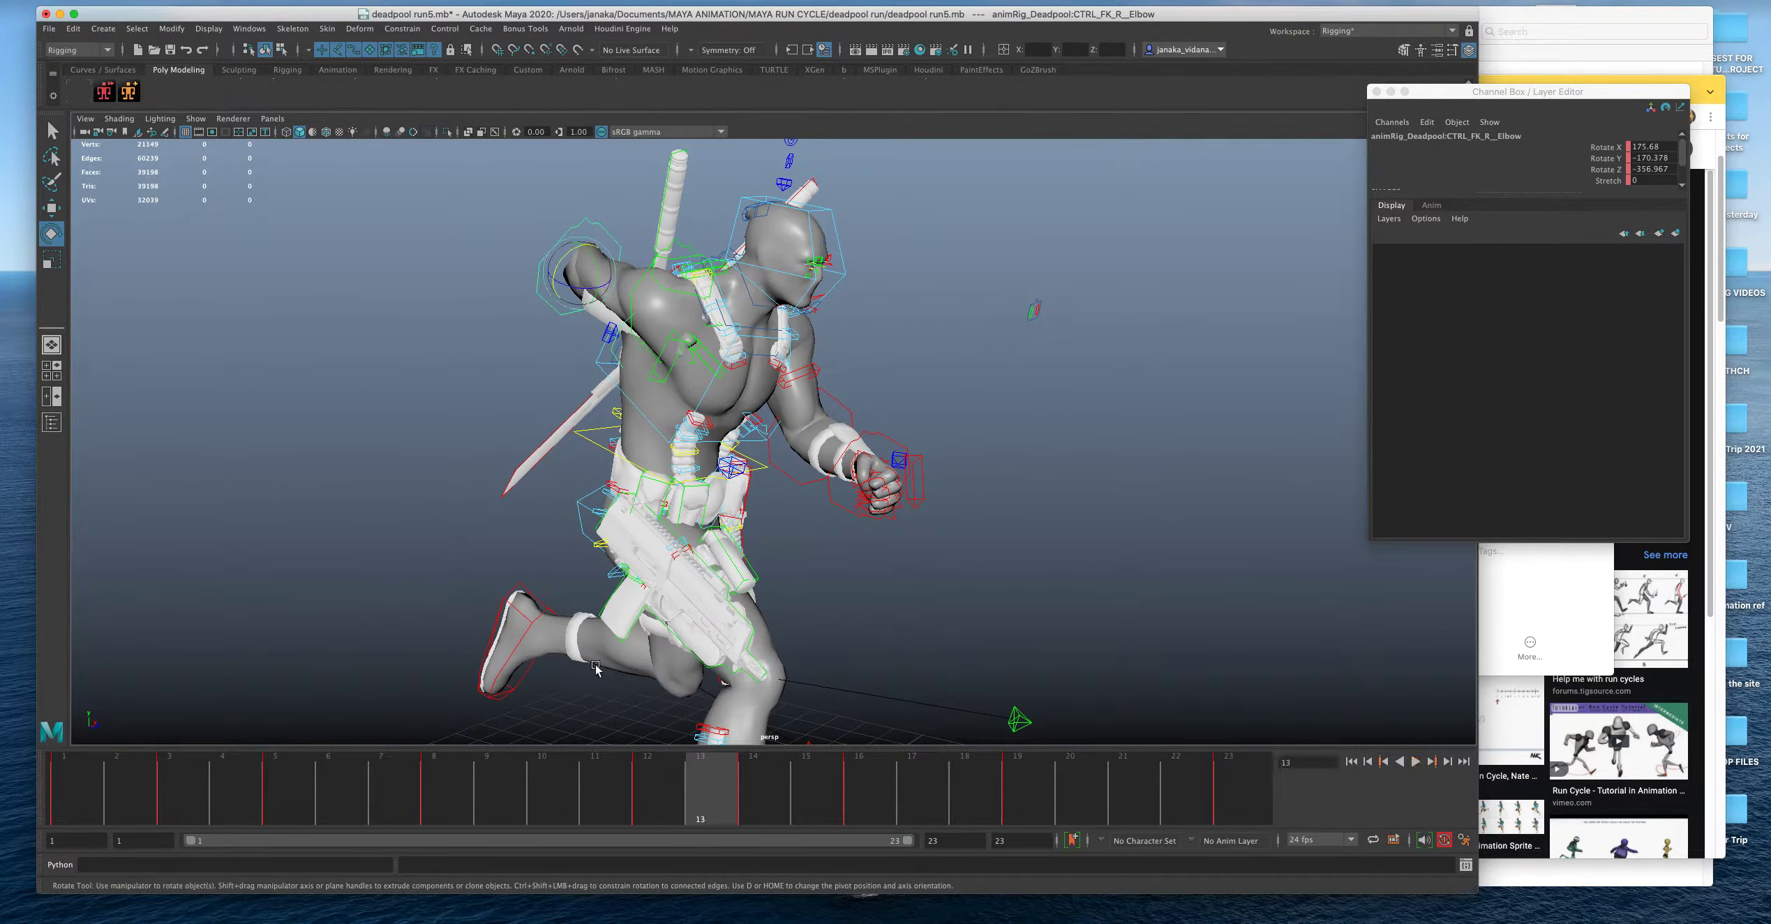
{"action": "key", "text": "alt+v"}
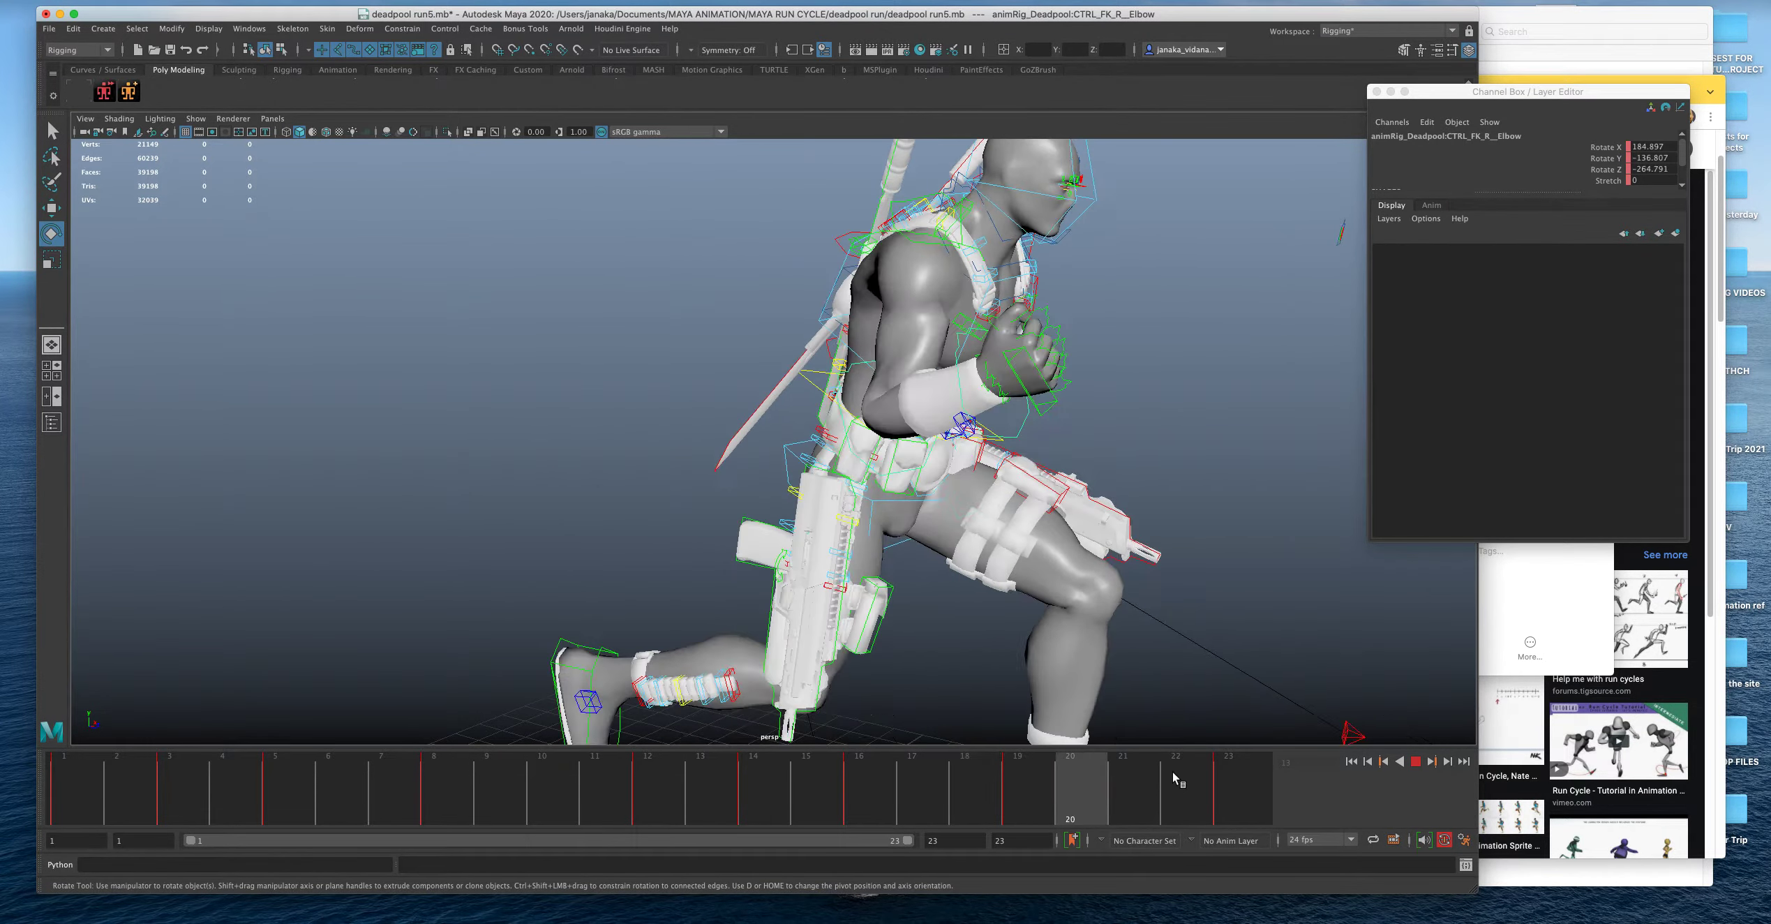
{"action": "left_click_drag", "start_coordinate": [606, 608], "coordinate": [1404, 840], "text": "alt"}
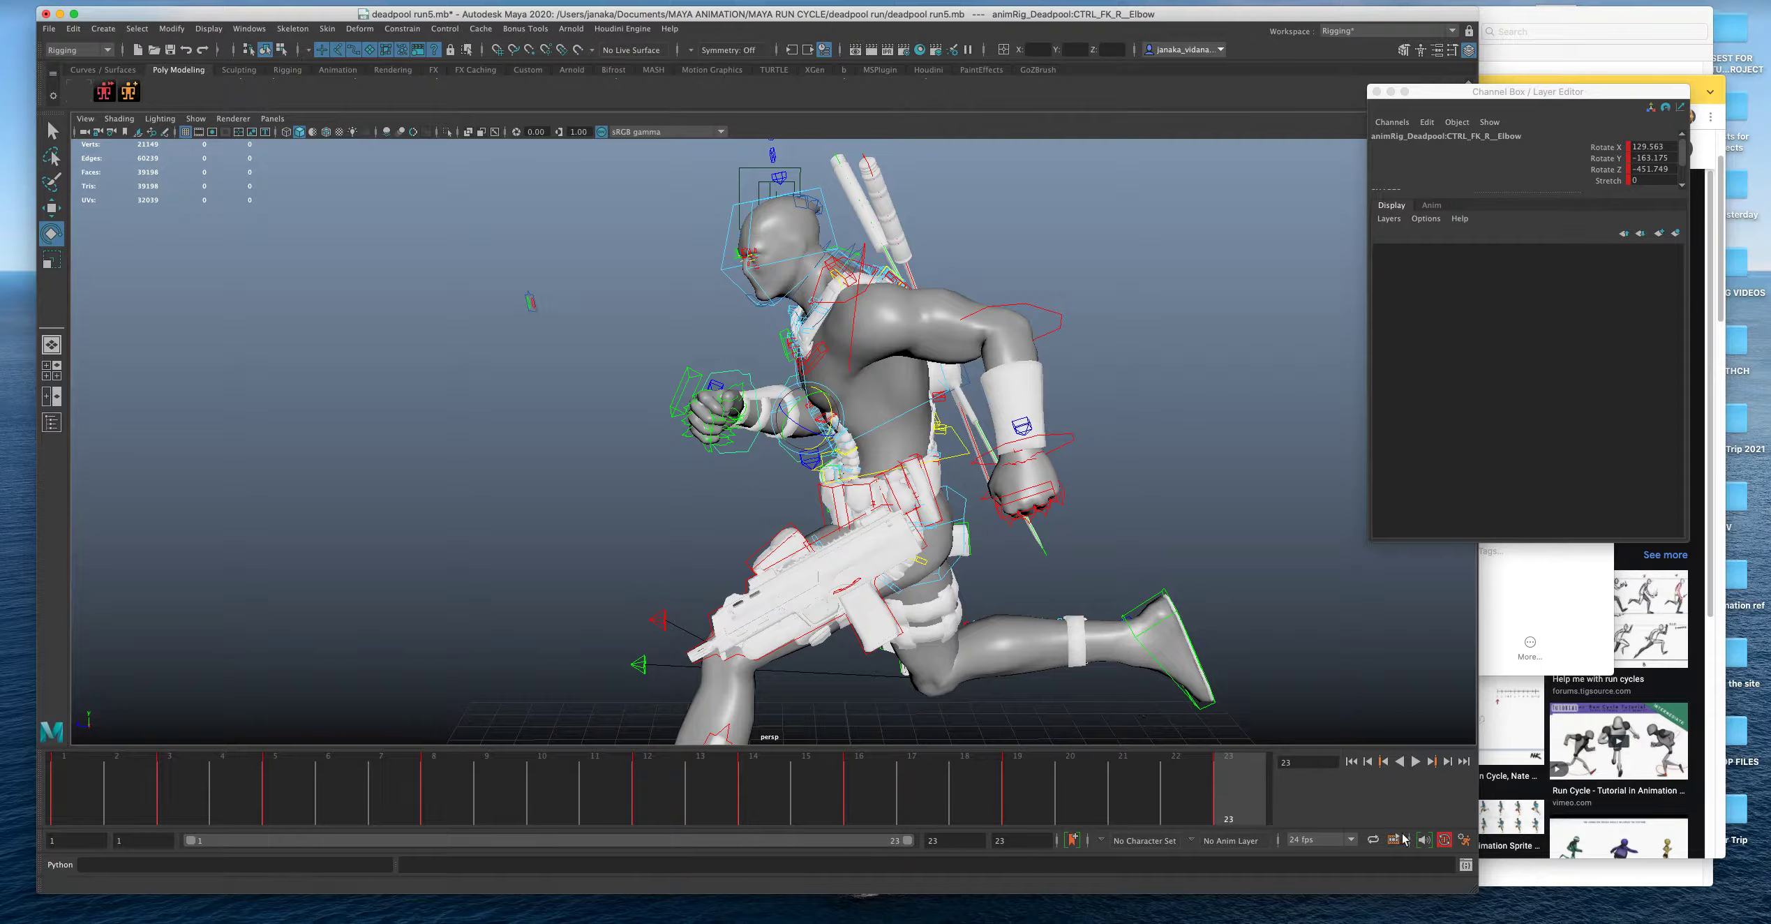
{"action": "left_click", "coordinate": [1415, 762]}
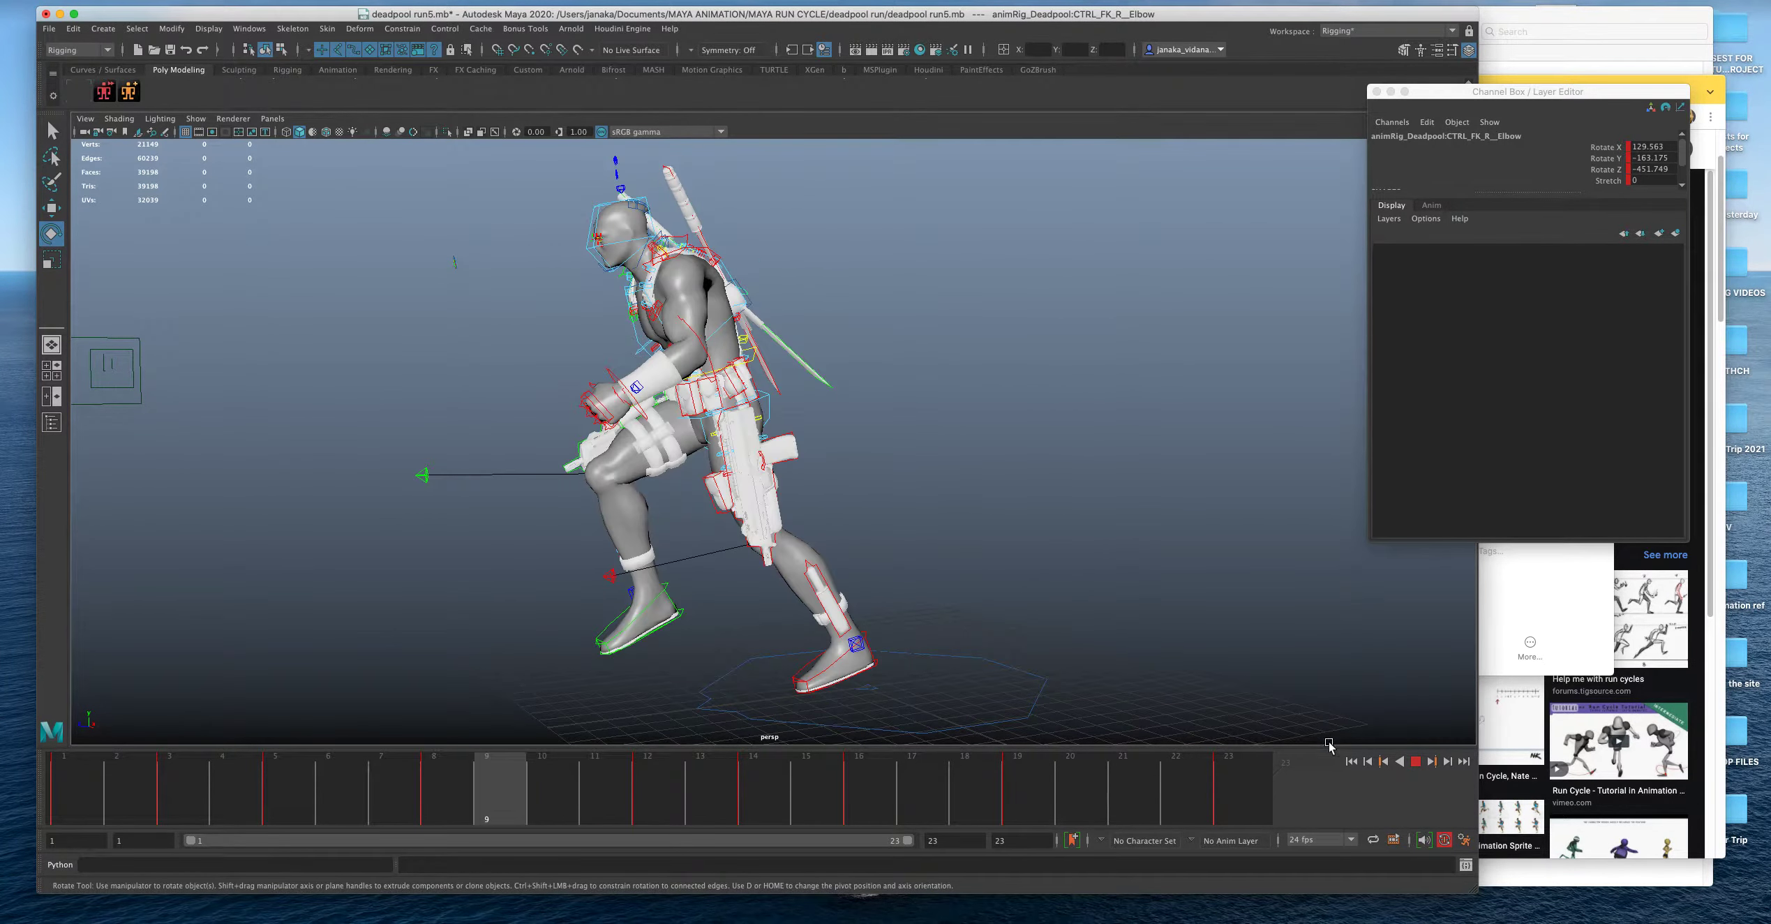
{"action": "left_click", "coordinate": [1415, 762]}
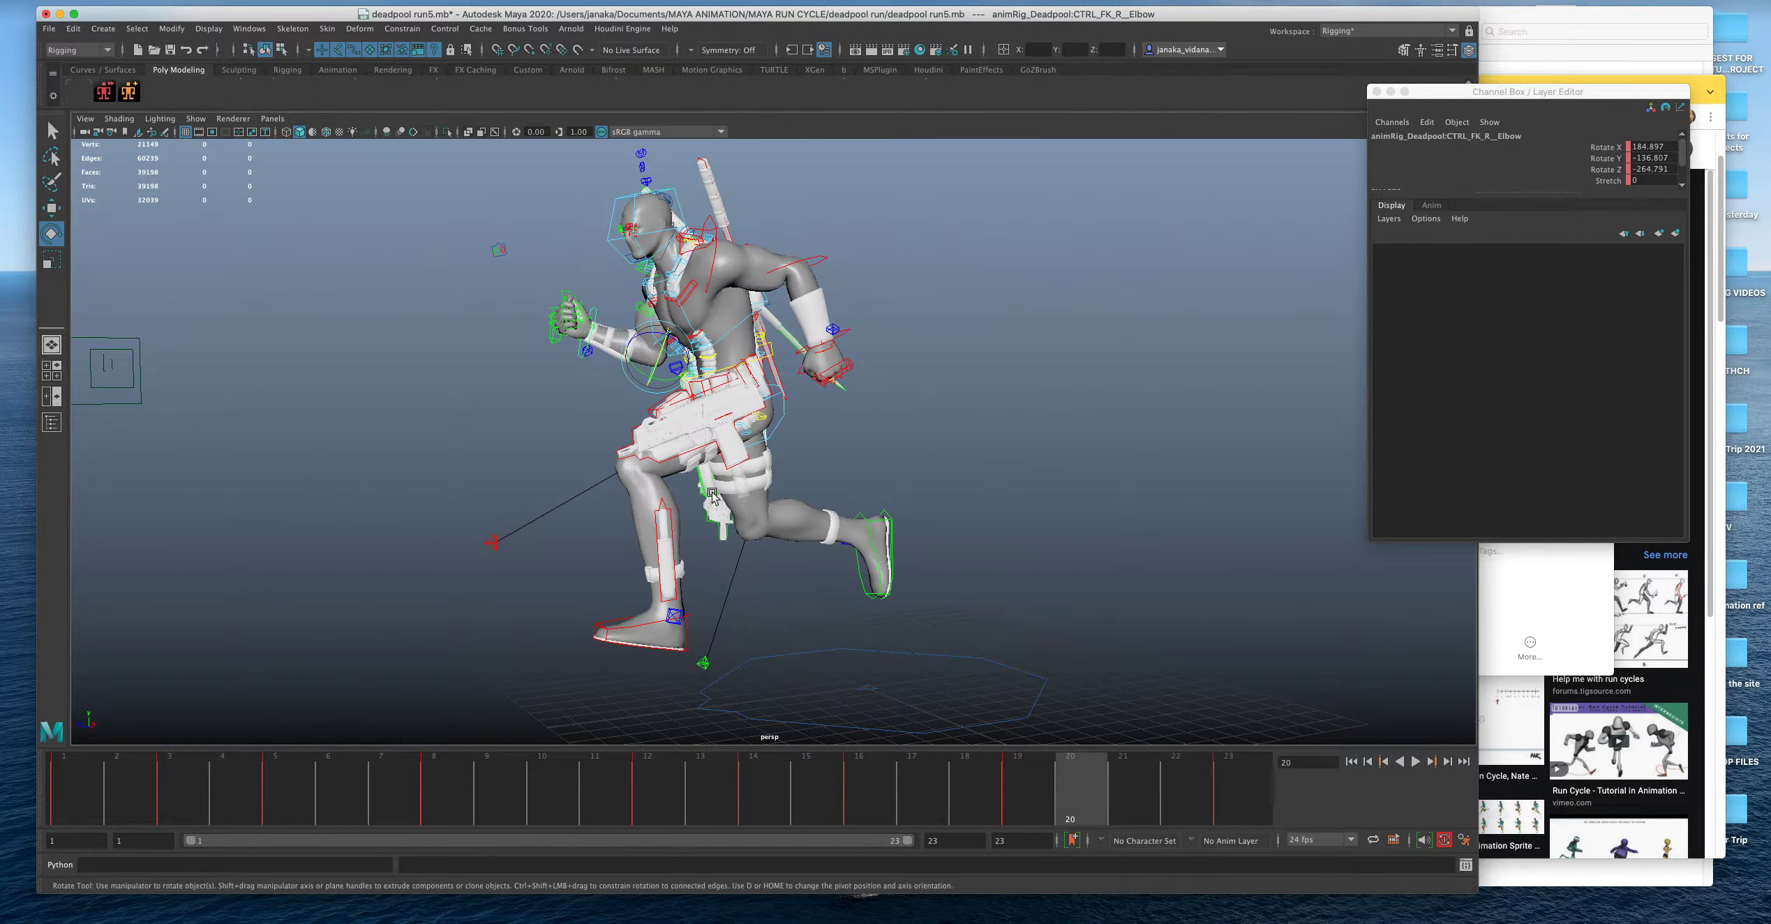
{"action": "key", "text": "alt+v"}
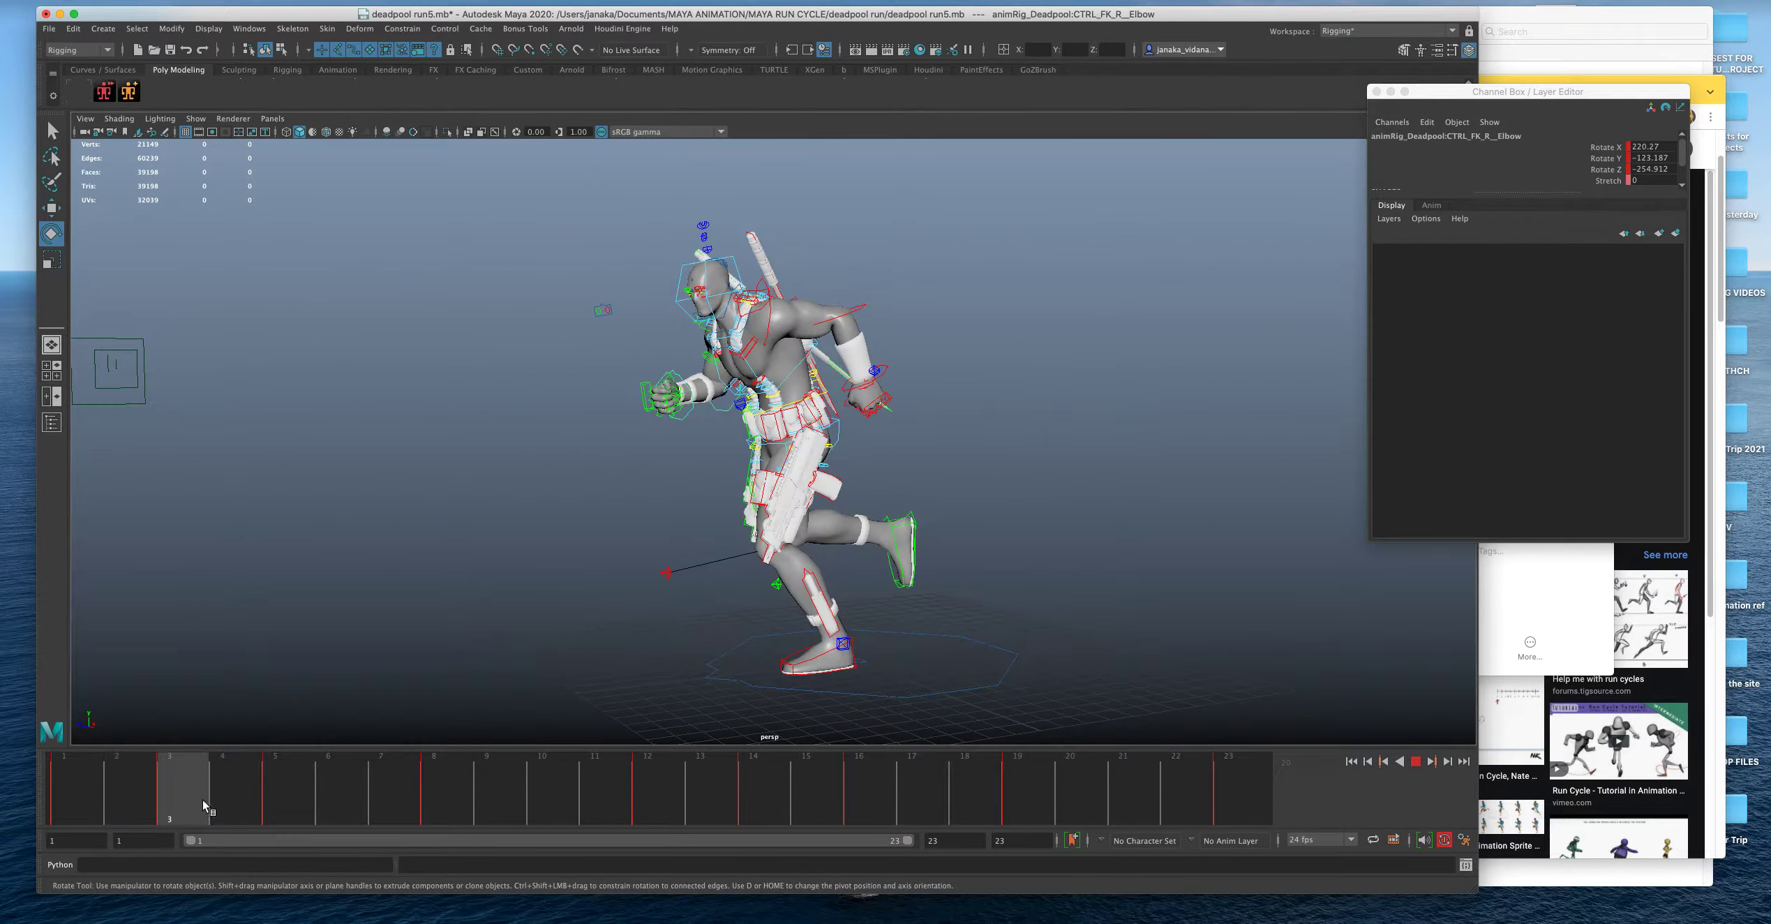
{"action": "key", "text": "Escape"}
Try zeroing the right FK elbow control's Rotate X, Y and Z at frame 2, and delete that key.
{"action": "left_click_drag", "start_coordinate": [459, 509], "coordinate": [614, 516], "text": "alt"}
{"action": "scroll", "coordinate": [614, 515], "scroll_direction": "up", "scroll_amount": 3}
{"action": "middle_click_drag", "start_coordinate": [663, 463], "coordinate": [561, 546], "text": "alt"}
{"action": "scroll", "coordinate": [532, 560], "scroll_direction": "up", "scroll_amount": 4}
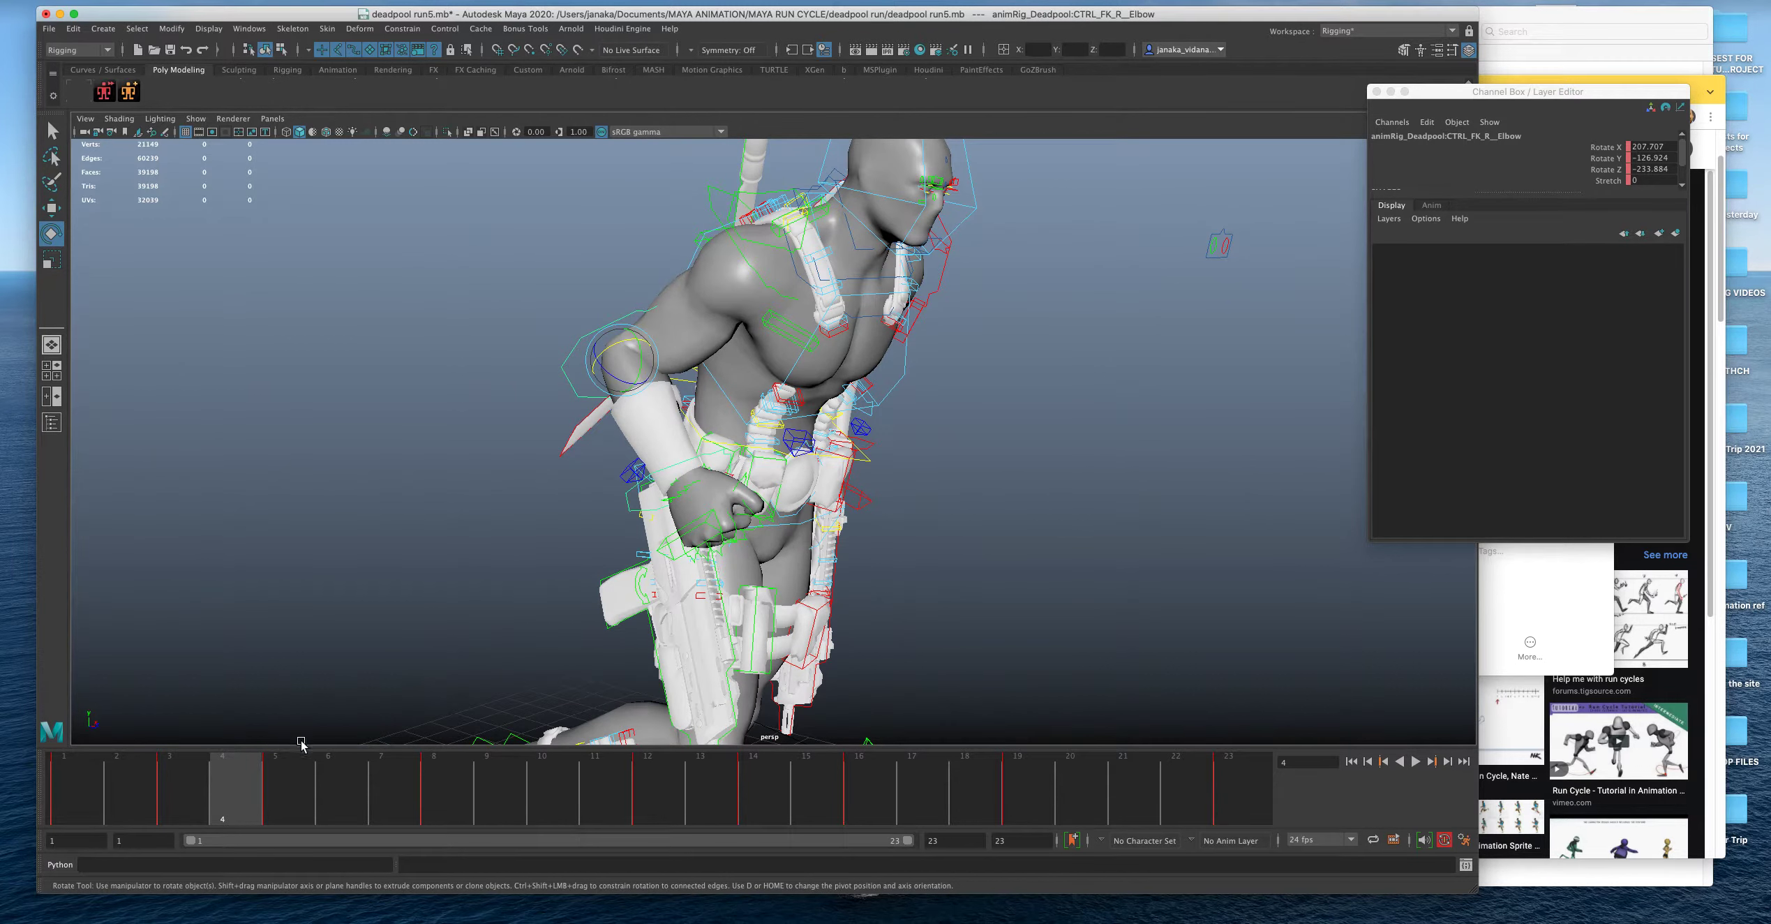
{"action": "left_click_drag", "start_coordinate": [159, 800], "coordinate": [114, 785]}
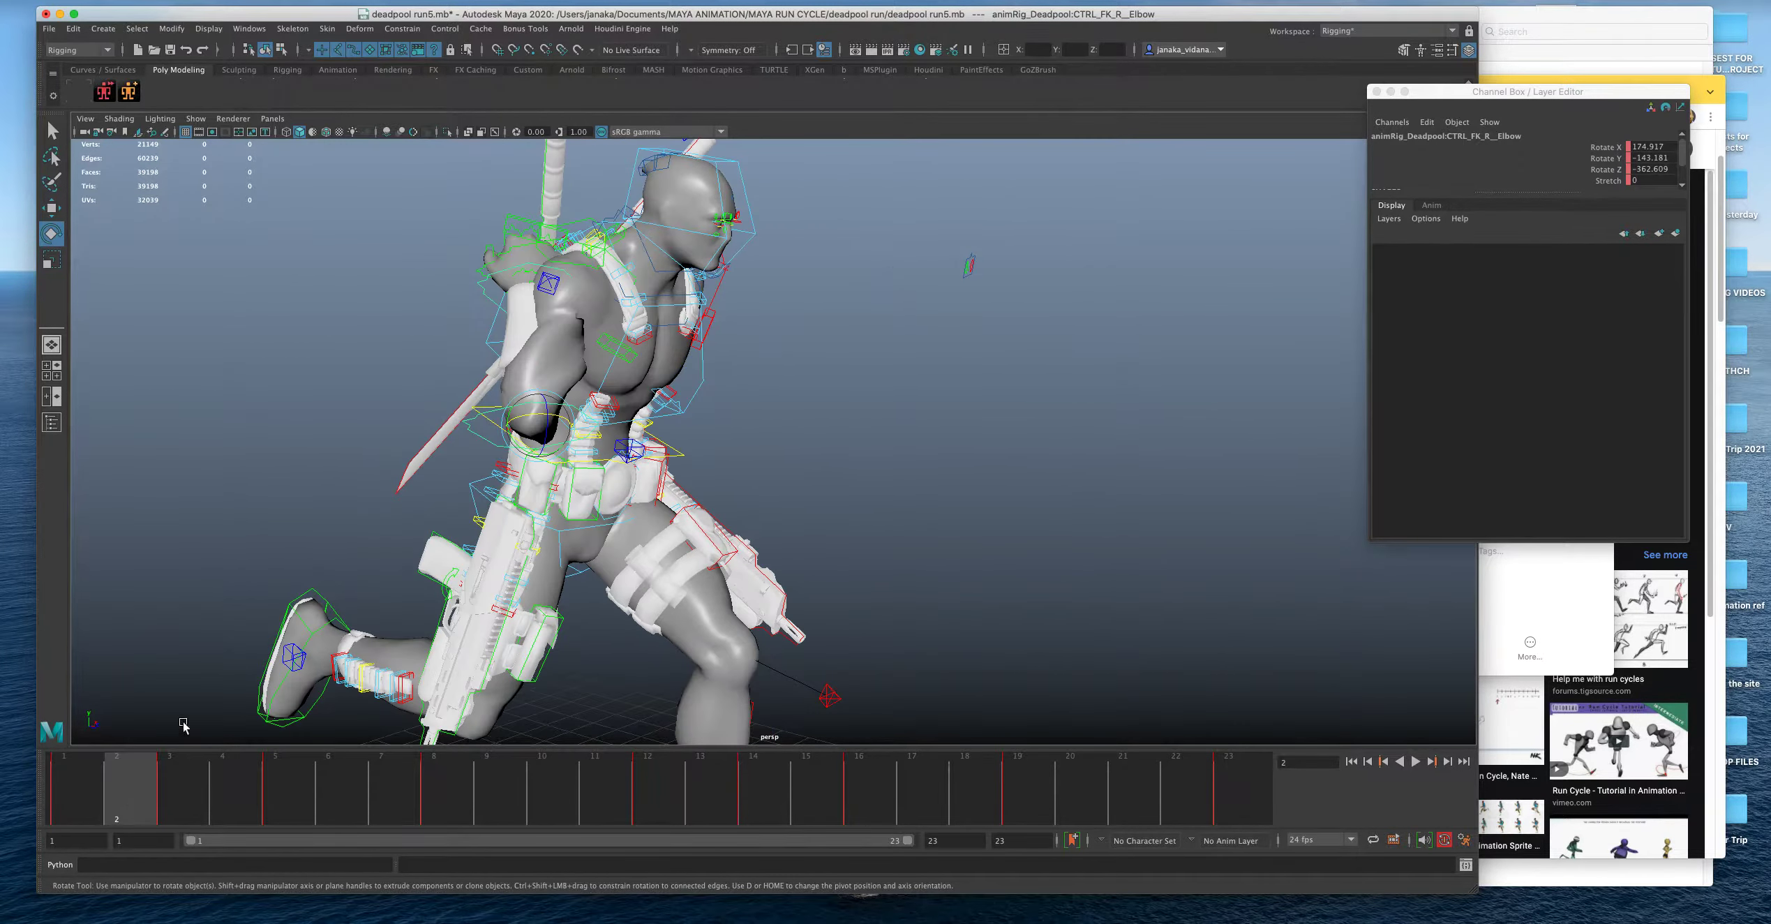
{"action": "double_click", "coordinate": [1667, 169]}
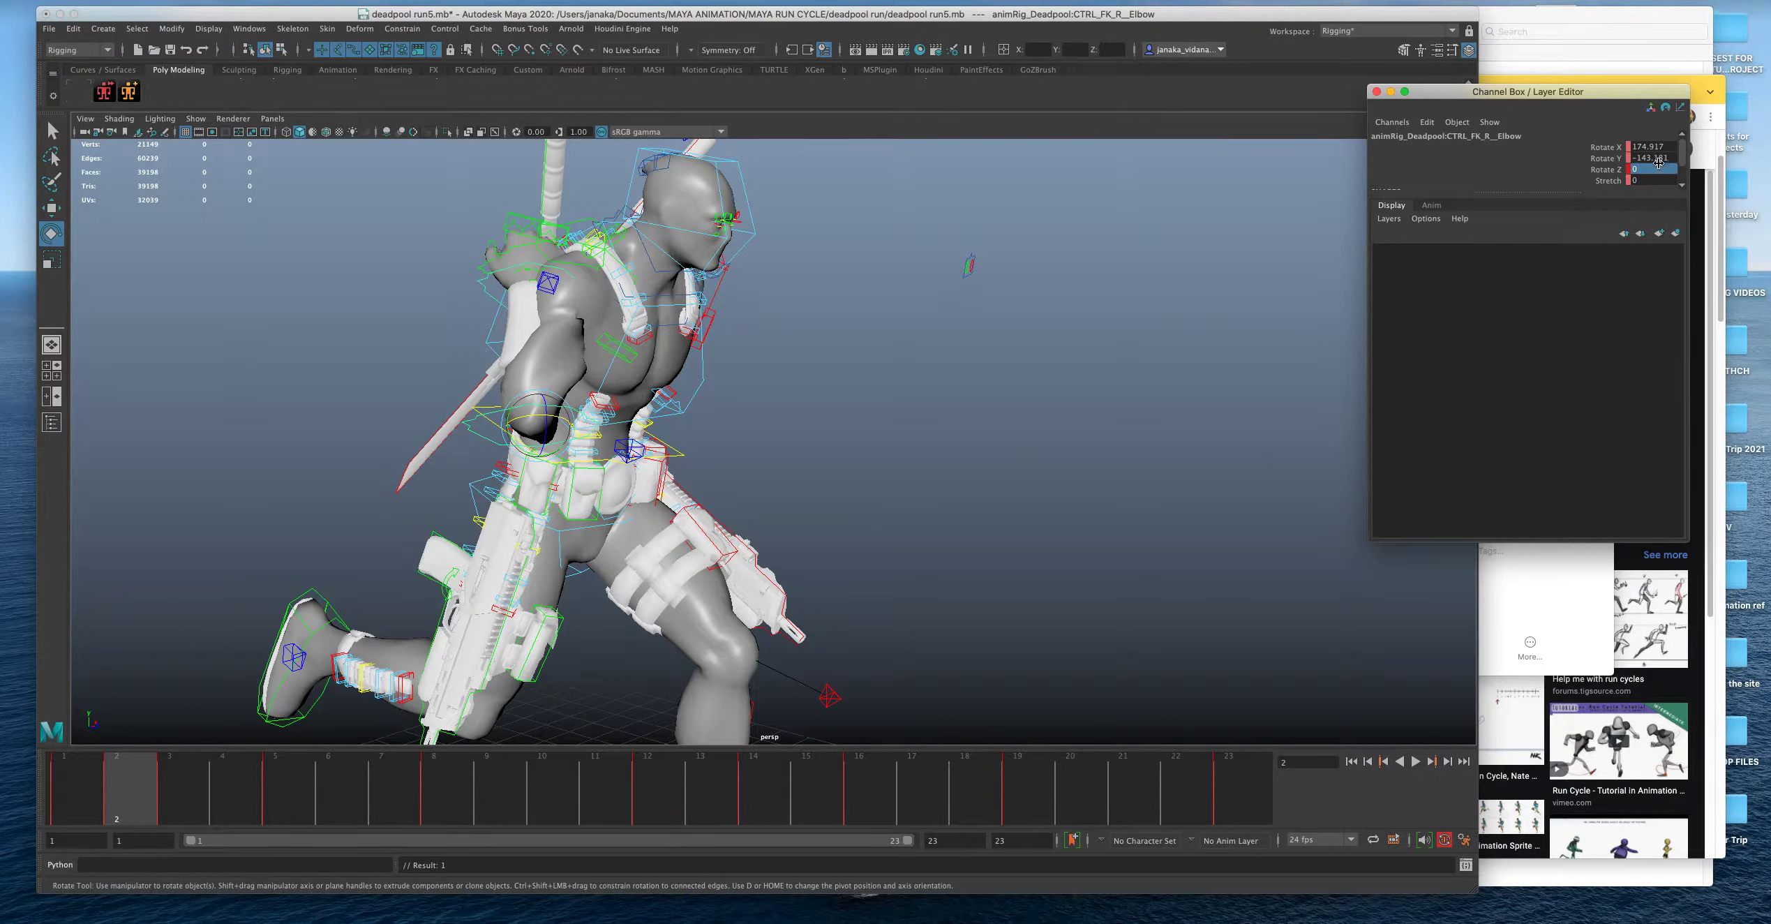
{"action": "key", "text": "Return"}
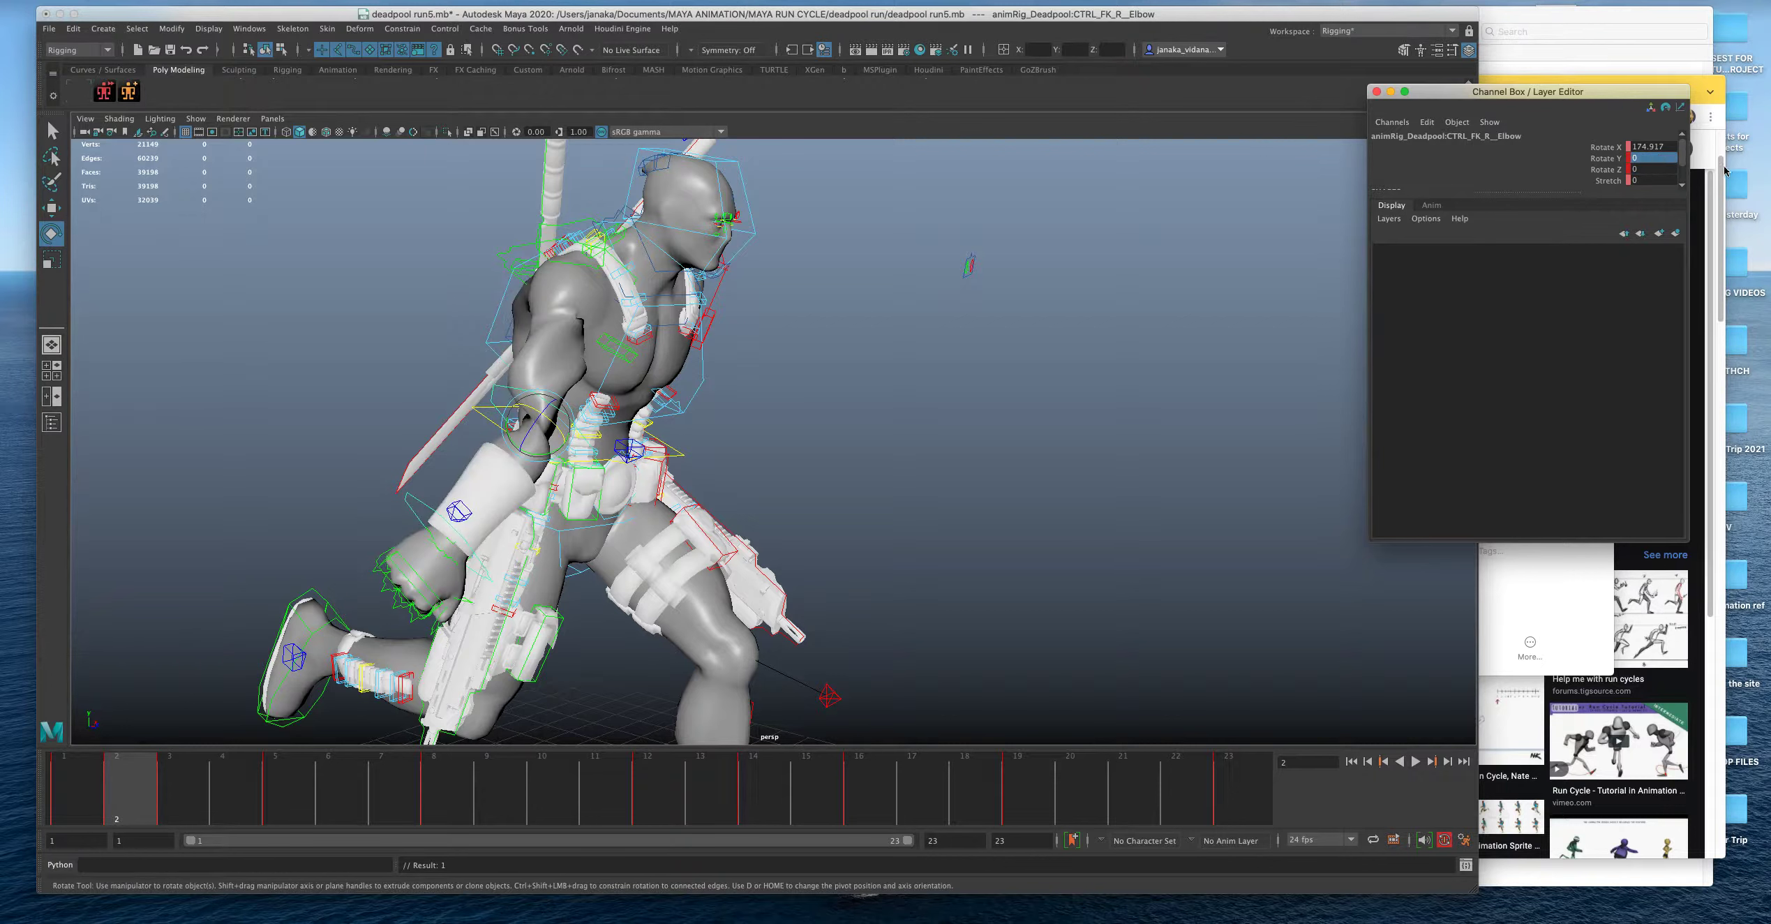
{"action": "key", "text": "Return"}
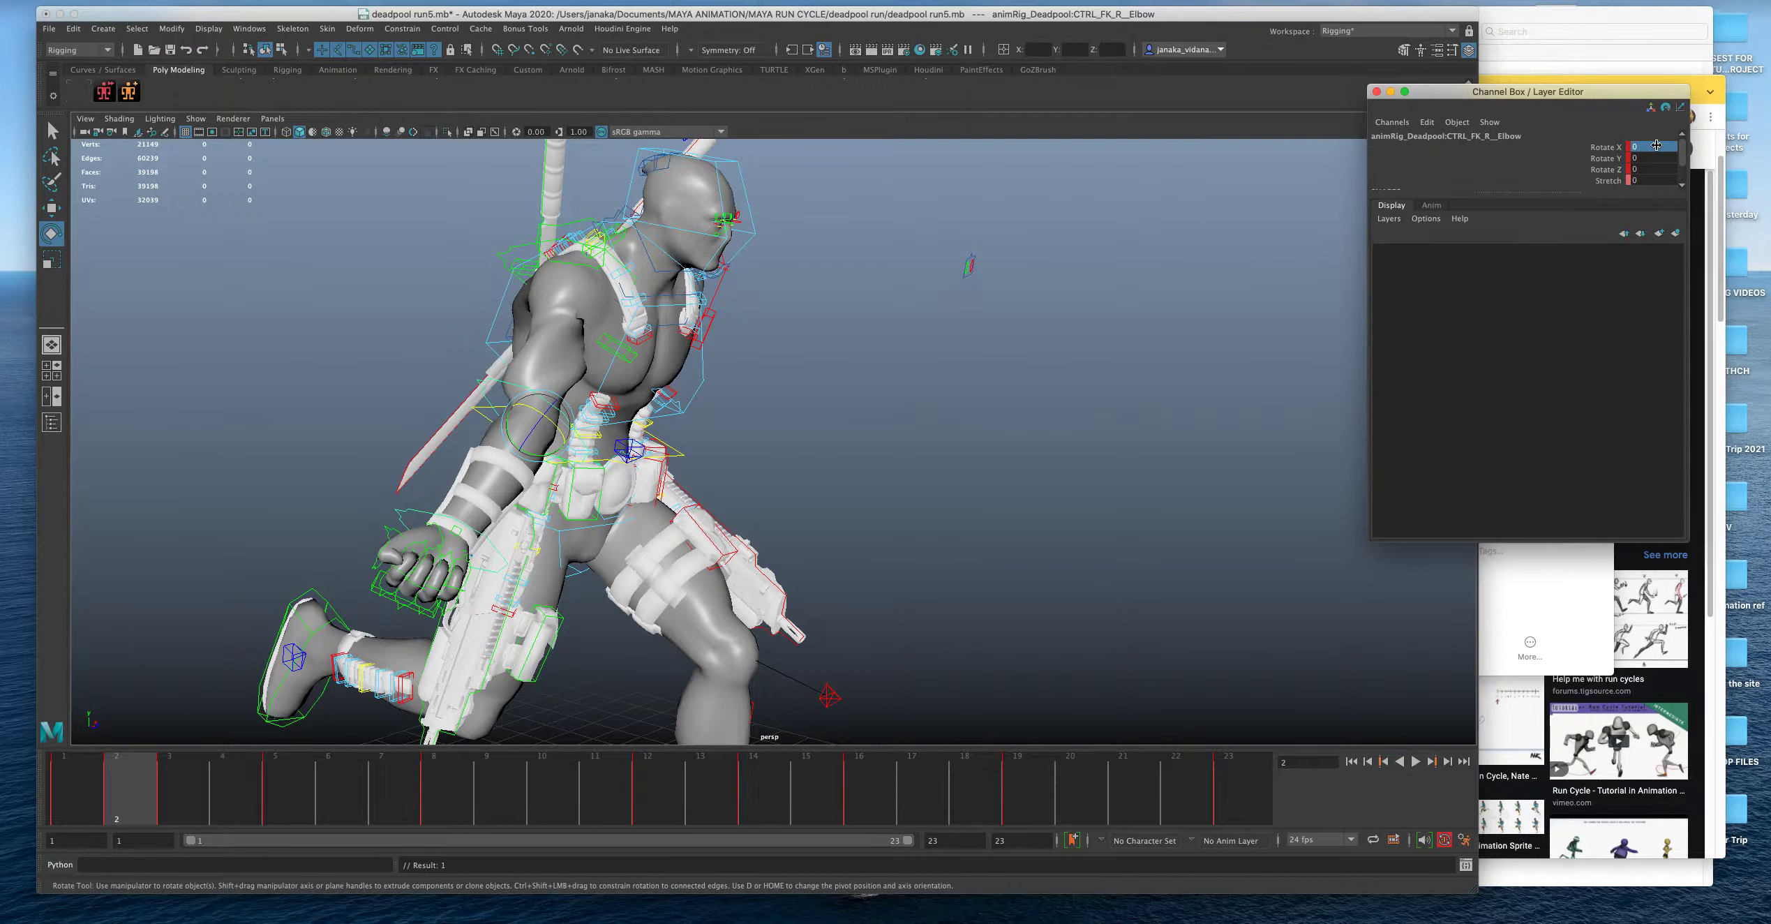
{"action": "right_click", "coordinate": [124, 790]}
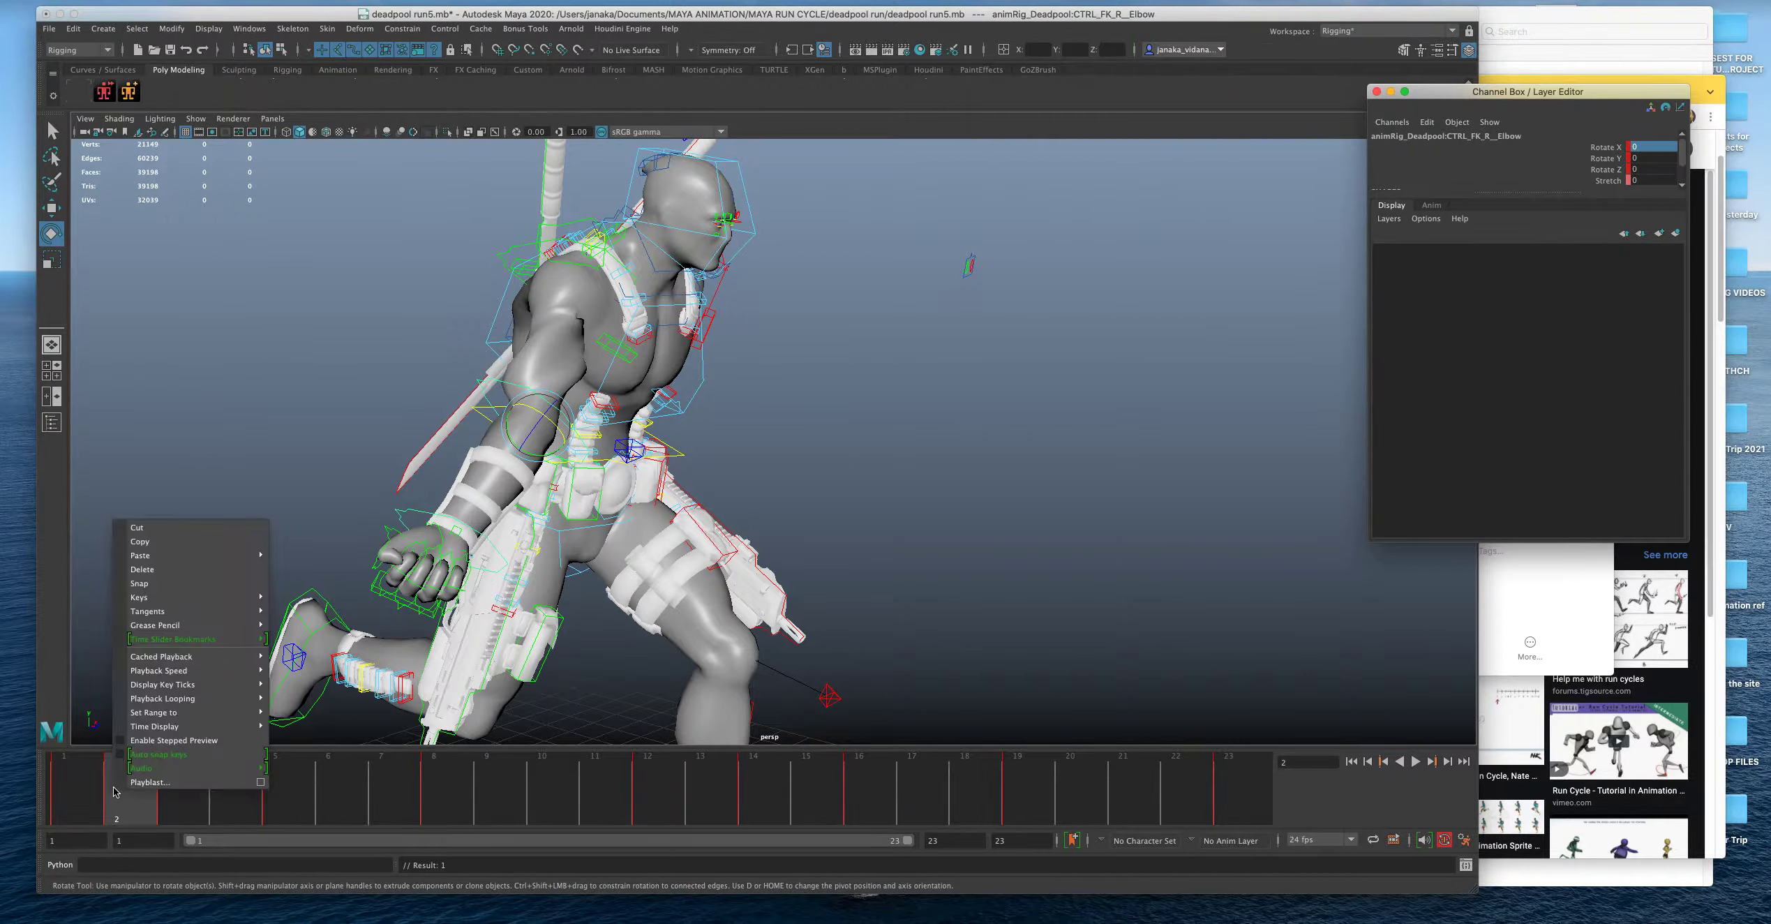
{"action": "left_click", "coordinate": [153, 578]}
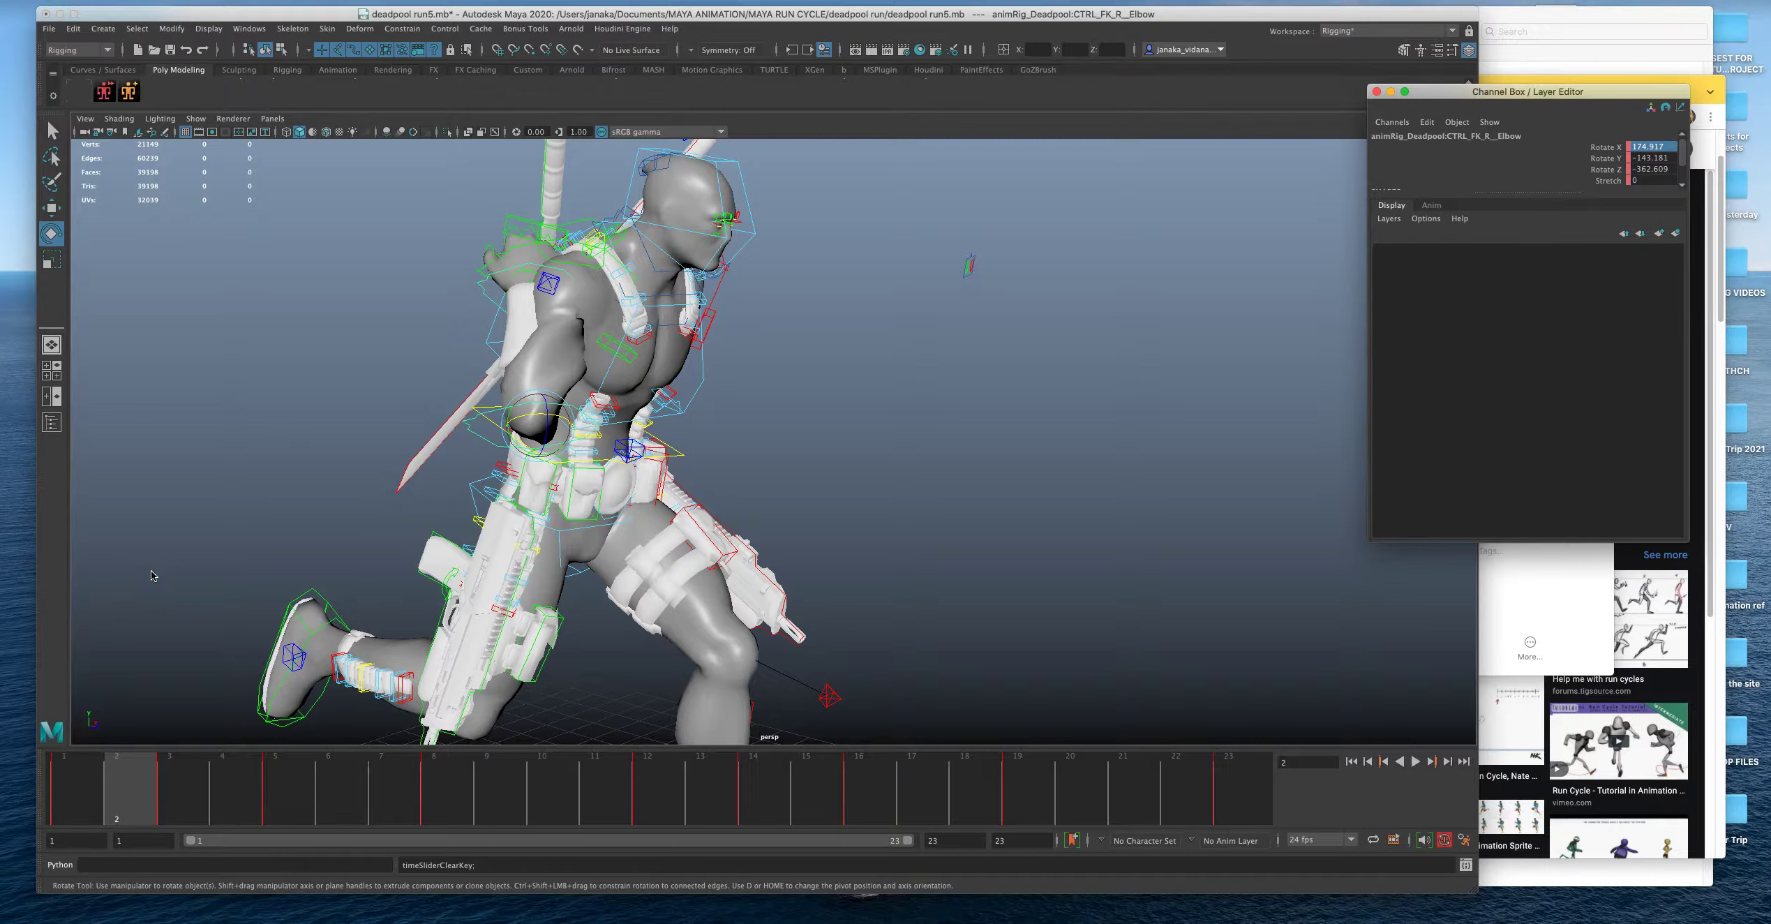
Select the left FK shoulder control and examine the arm poses at frames 1 to 3 from front and back.
{"action": "scroll", "coordinate": [139, 244], "scroll_direction": "down", "scroll_amount": 3}
{"action": "left_click_drag", "start_coordinate": [138, 427], "coordinate": [510, 447], "text": "alt"}
{"action": "middle_click_drag", "start_coordinate": [510, 447], "coordinate": [377, 481], "text": "alt"}
{"action": "scroll", "coordinate": [465, 486], "scroll_direction": "up", "scroll_amount": 4}
{"action": "left_click_drag", "start_coordinate": [466, 487], "coordinate": [224, 687], "text": "alt"}
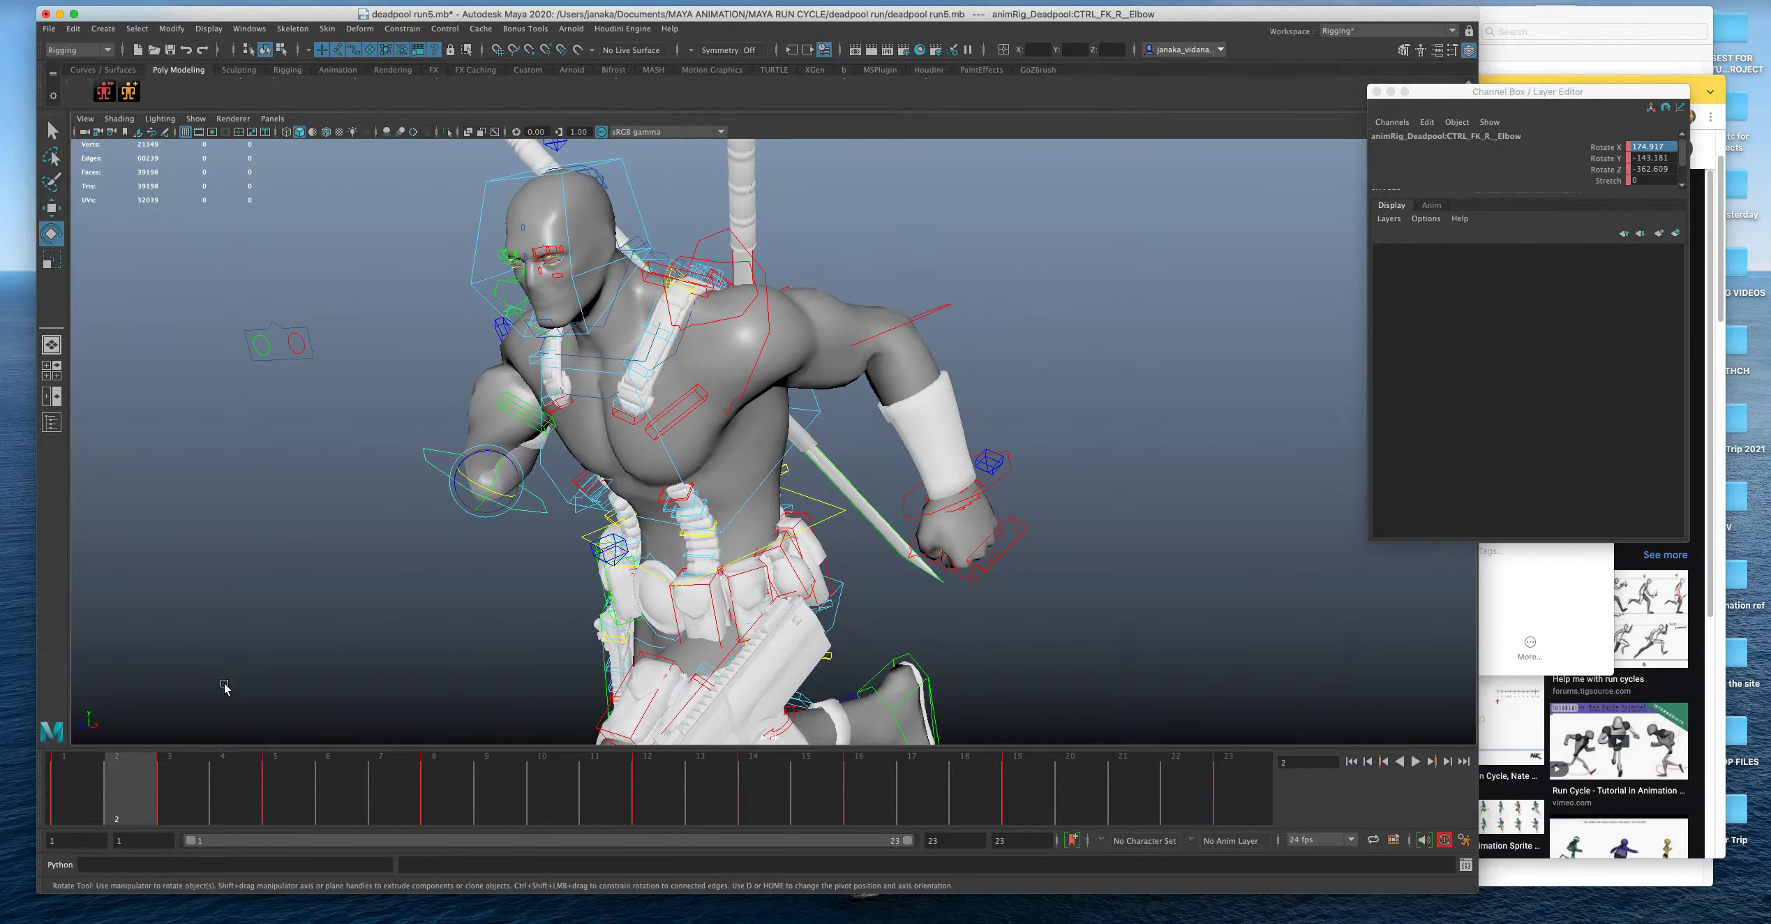
{"action": "left_click", "coordinate": [77, 786]}
{"action": "left_click", "coordinate": [852, 339]}
{"action": "left_click", "coordinate": [173, 800]}
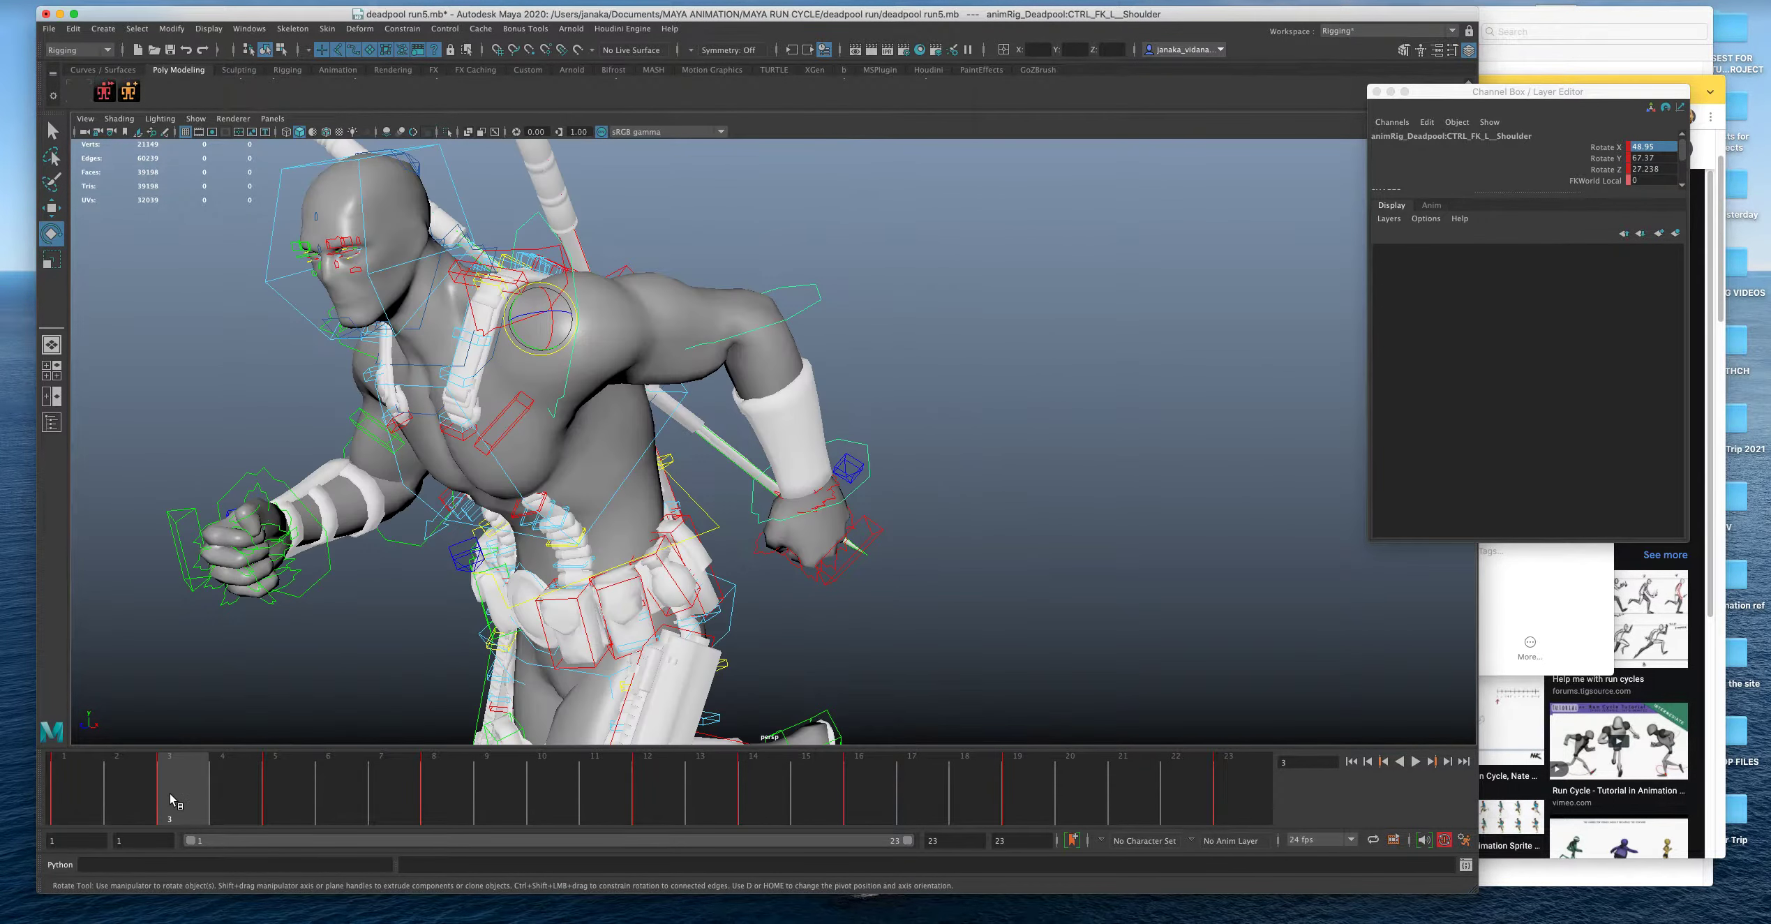
{"action": "key", "text": "alt+v"}
{"action": "left_click", "coordinate": [187, 788]}
{"action": "scroll", "coordinate": [466, 633], "scroll_direction": "down", "scroll_amount": 4}
{"action": "left_click_drag", "start_coordinate": [466, 633], "coordinate": [700, 625], "text": "alt"}
{"action": "right_click_drag", "start_coordinate": [816, 499], "coordinate": [952, 485], "text": "alt"}
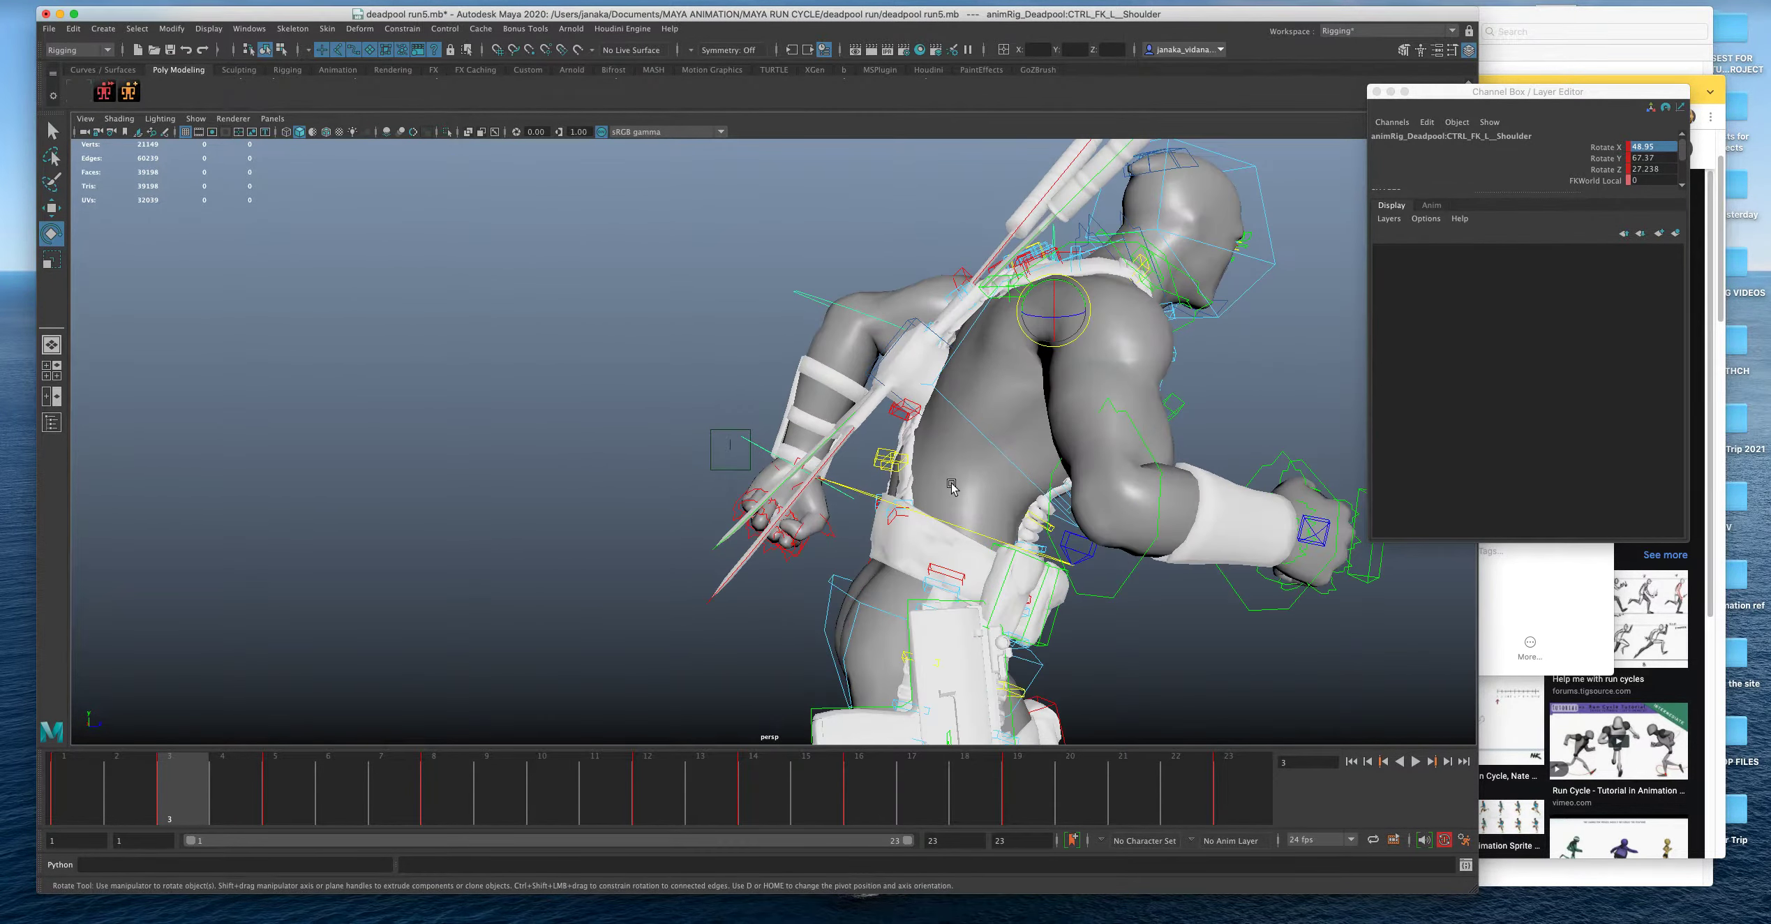
Select the right collar control and examine the shoulder pose at frames 3 and 1.
{"action": "middle_click_drag", "start_coordinate": [952, 485], "coordinate": [635, 555], "text": "alt"}
{"action": "right_click_drag", "start_coordinate": [635, 555], "coordinate": [679, 573], "text": "alt"}
{"action": "left_click", "coordinate": [729, 446]}
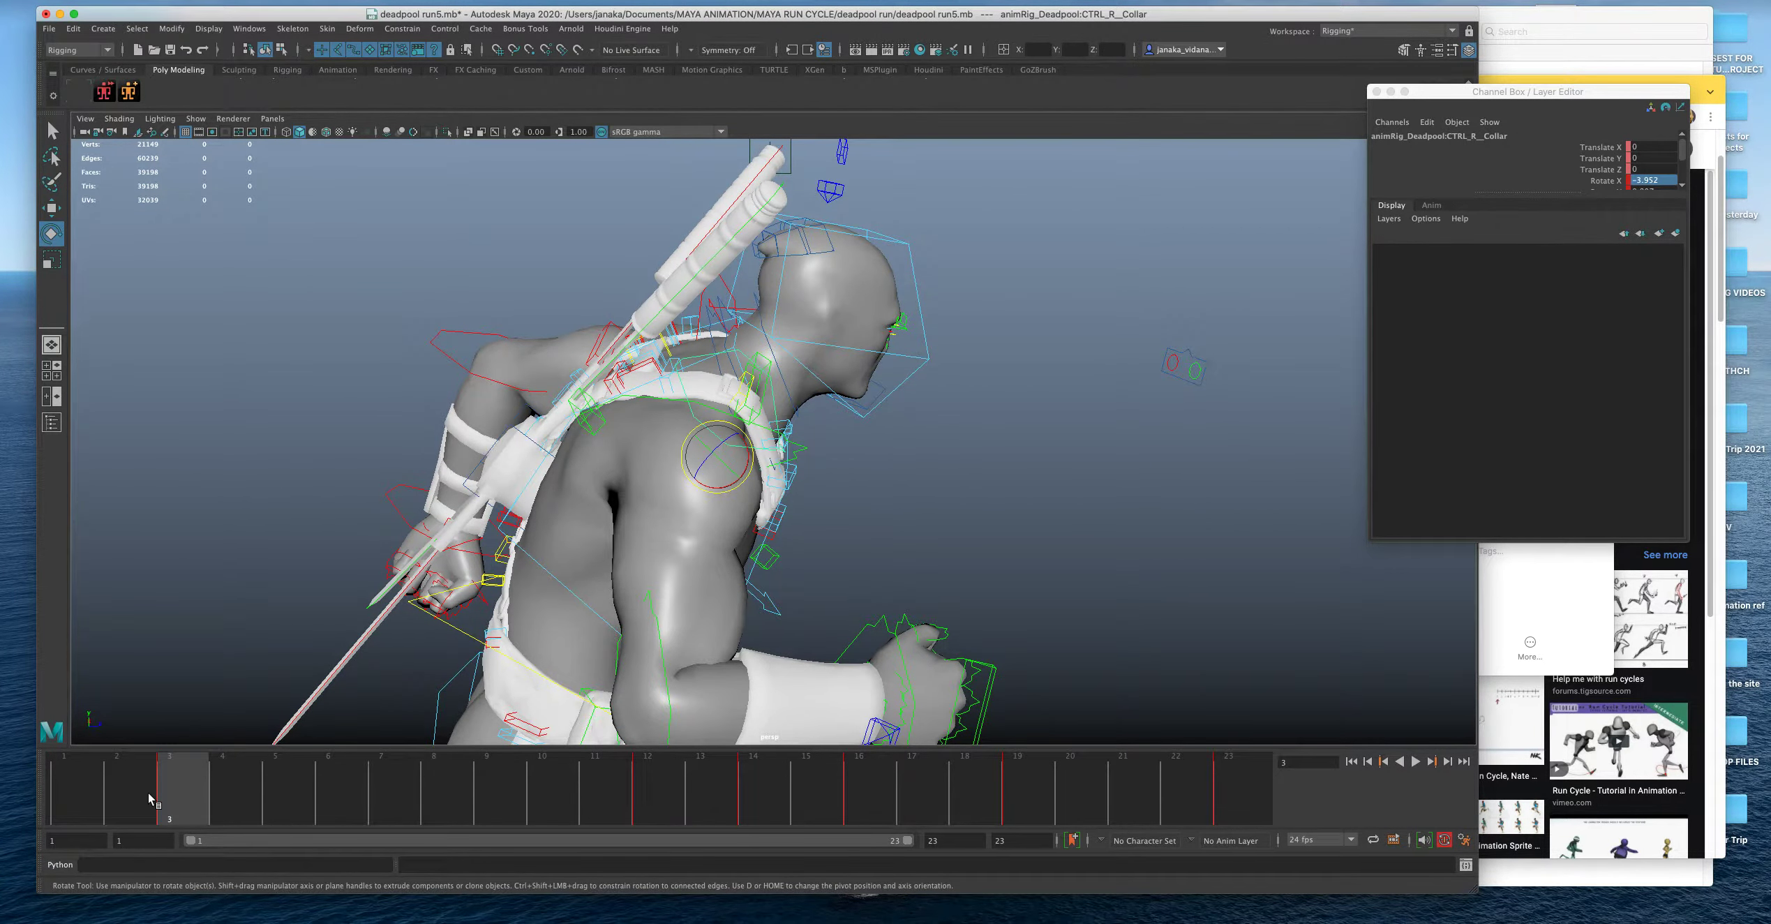
{"action": "key", "text": "alt+v"}
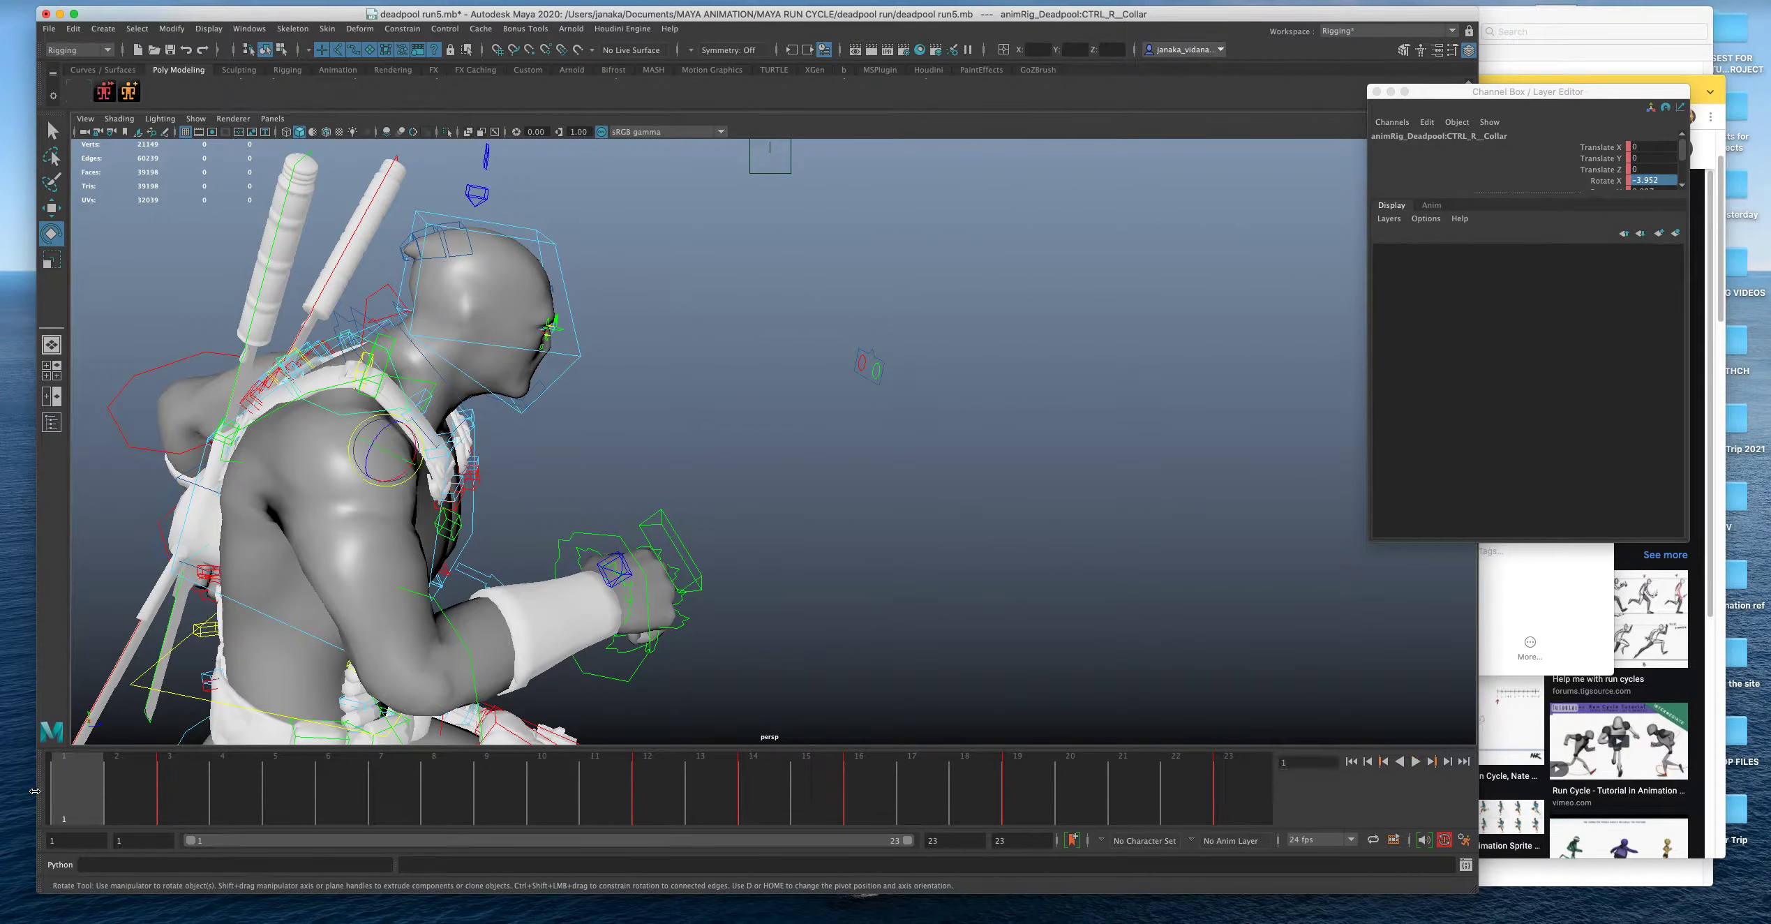
{"action": "right_click_drag", "start_coordinate": [353, 645], "coordinate": [294, 635], "text": "alt"}
{"action": "left_click_drag", "start_coordinate": [293, 635], "coordinate": [489, 537], "text": "alt"}
{"action": "middle_click_drag", "start_coordinate": [583, 423], "coordinate": [658, 388], "text": "alt"}
{"action": "left_click_drag", "start_coordinate": [658, 387], "coordinate": [604, 417], "text": "alt"}
{"action": "left_click_drag", "start_coordinate": [802, 433], "coordinate": [696, 446], "text": "alt"}
Check the left collar and right FK shoulder controls, scrubbing from frame 1 to frame 14 to examine the arm swing.
{"action": "left_click", "coordinate": [923, 408]}
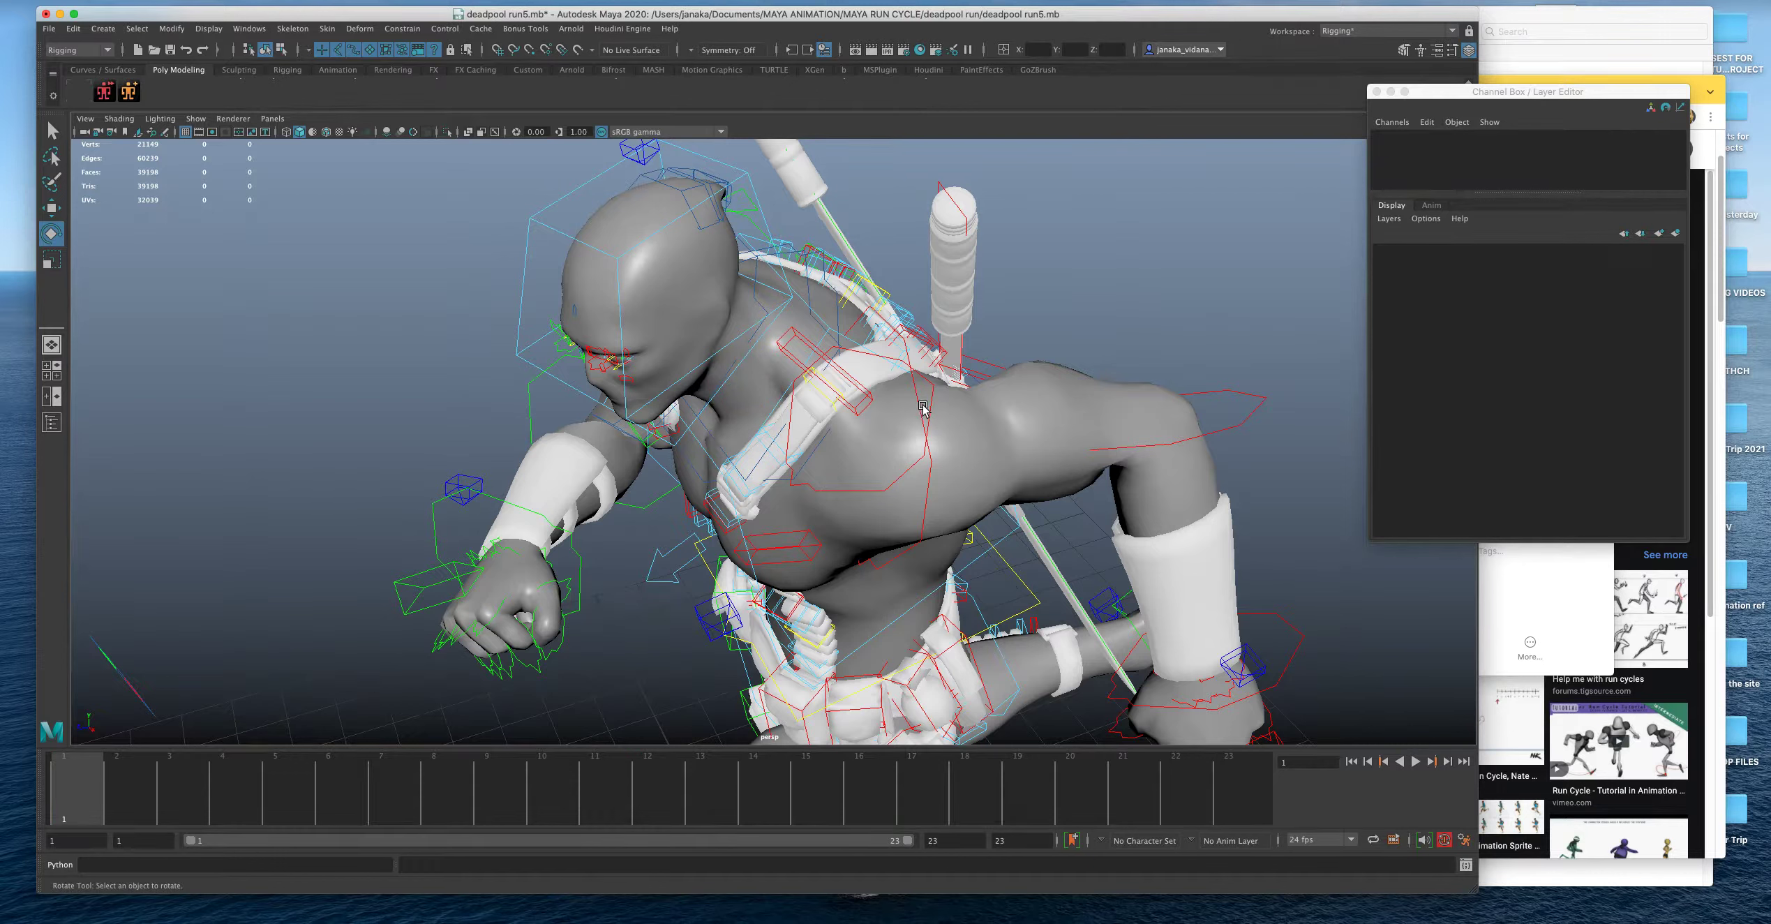
{"action": "left_click", "coordinate": [929, 403]}
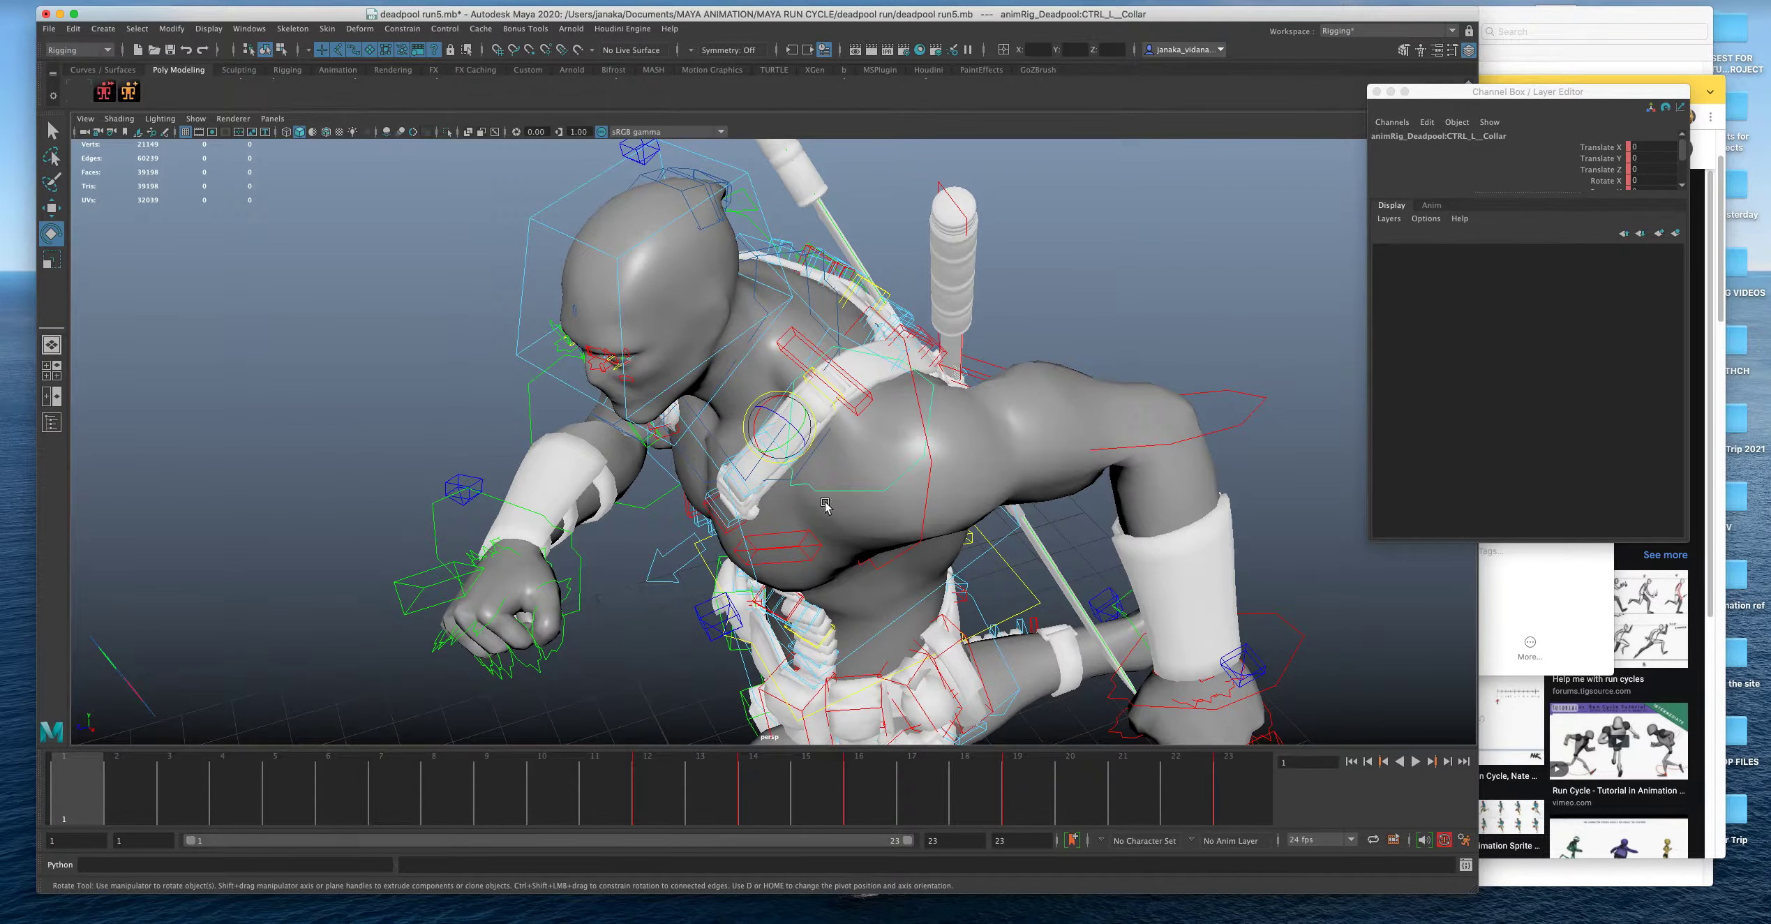
{"action": "left_click", "coordinate": [933, 466]}
{"action": "left_click_drag", "start_coordinate": [615, 477], "coordinate": [771, 527], "text": "alt"}
{"action": "left_click", "coordinate": [704, 446]}
{"action": "scroll", "coordinate": [135, 788], "scroll_direction": "down", "scroll_amount": 2}
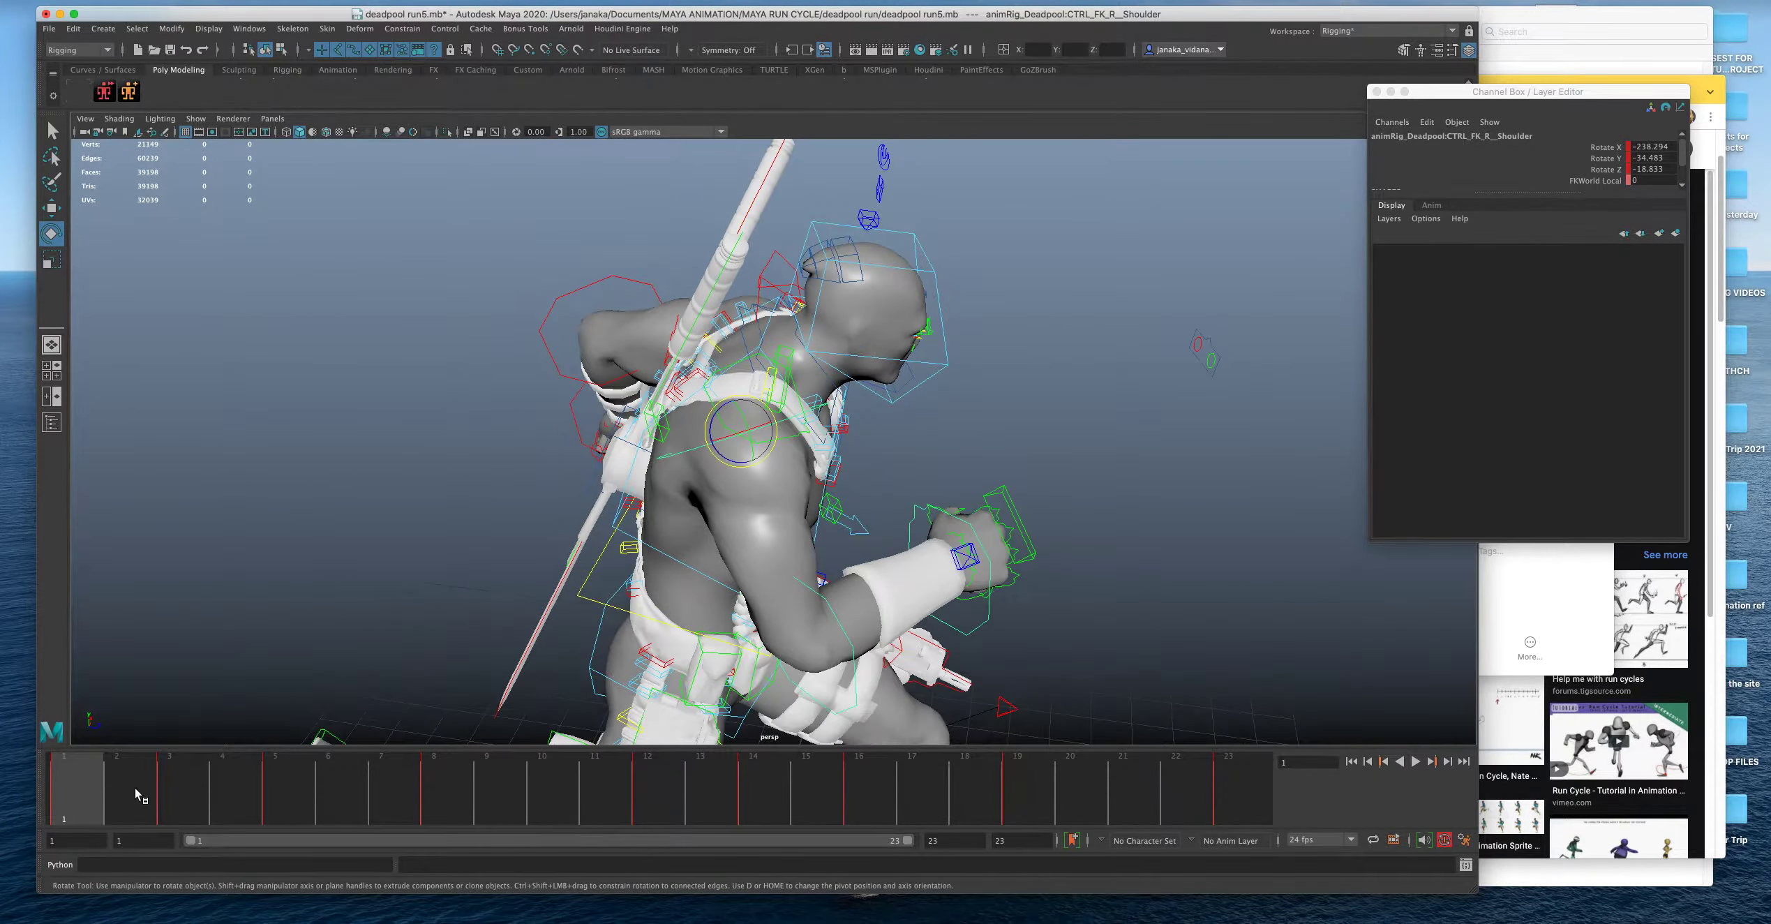
{"action": "left_click_drag", "start_coordinate": [119, 799], "coordinate": [160, 797]}
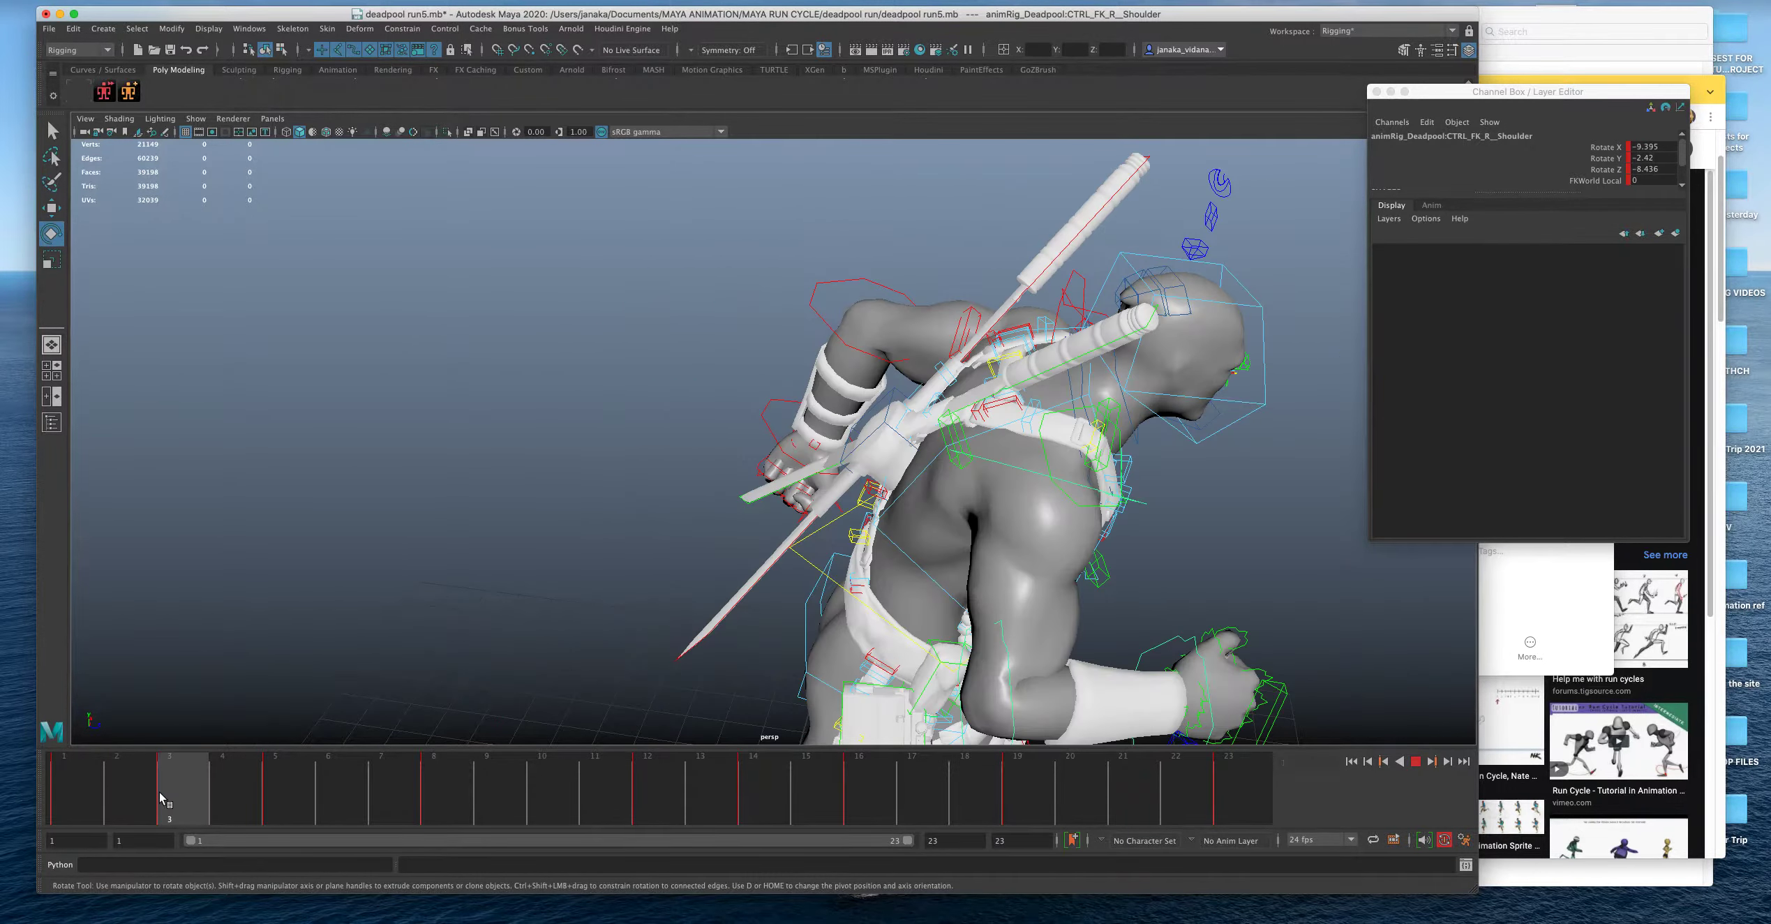
{"action": "right_click_drag", "start_coordinate": [705, 558], "coordinate": [570, 565], "text": "alt"}
{"action": "middle_click_drag", "start_coordinate": [569, 565], "coordinate": [582, 468], "text": "alt"}
{"action": "left_click_drag", "start_coordinate": [216, 795], "coordinate": [750, 786]}
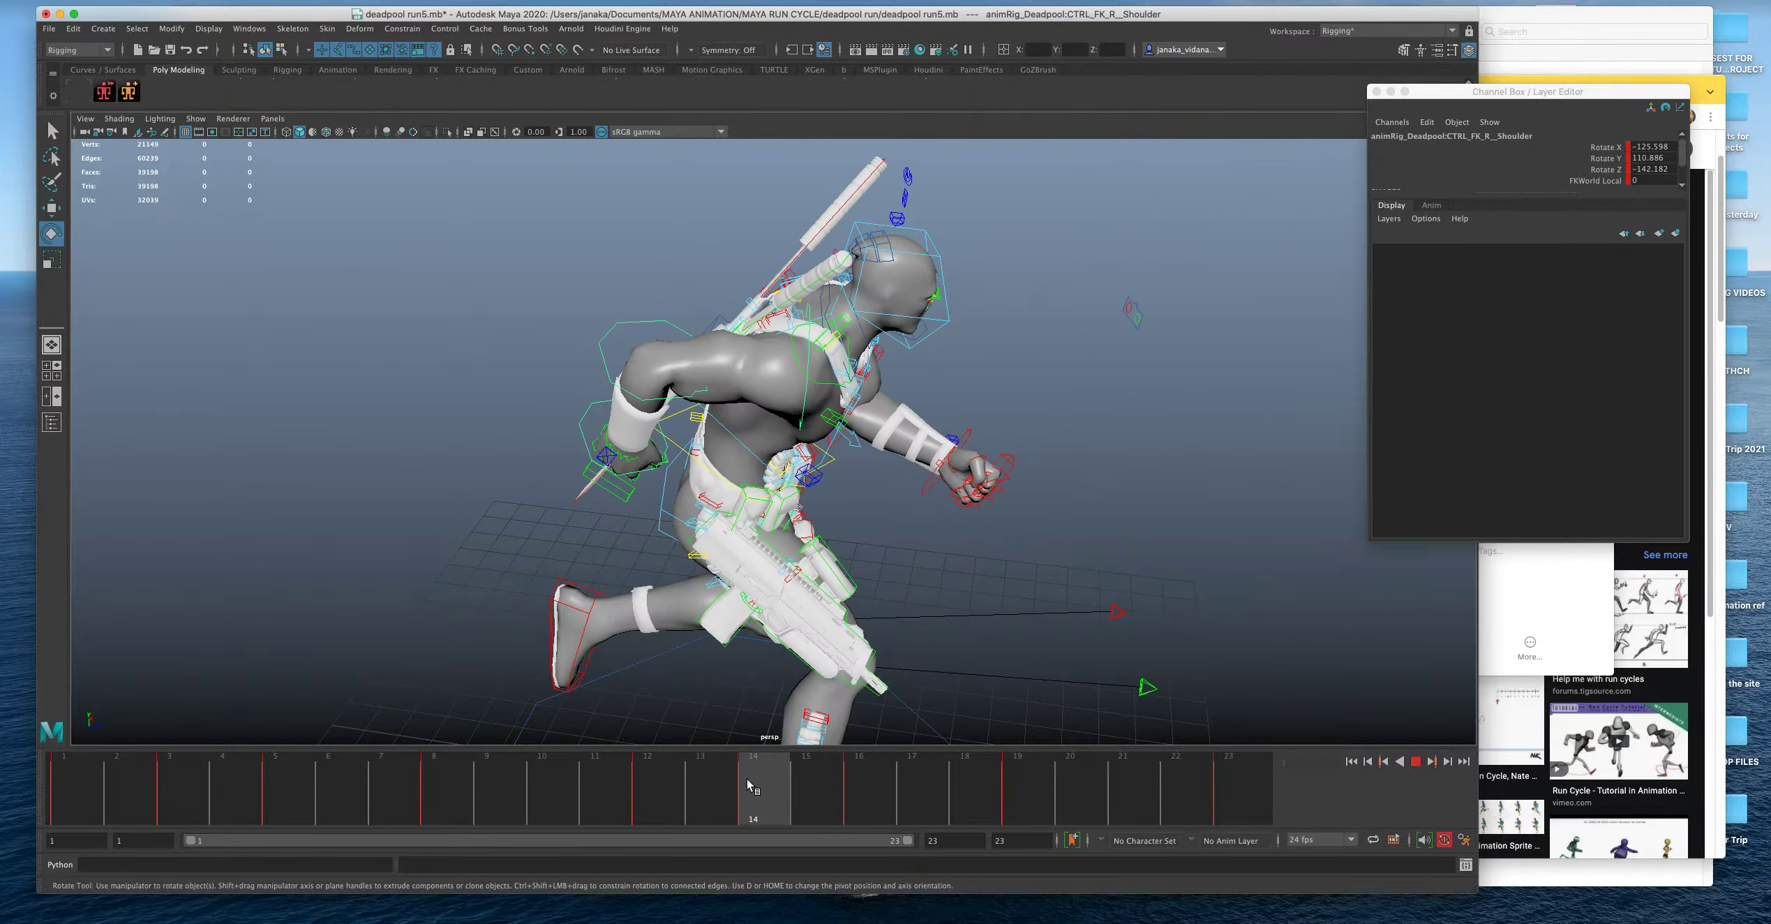
Delete all of the right FK shoulder control's keys after frame 1 in the Graph Editor and play back the motion.
{"action": "key", "text": "space"}
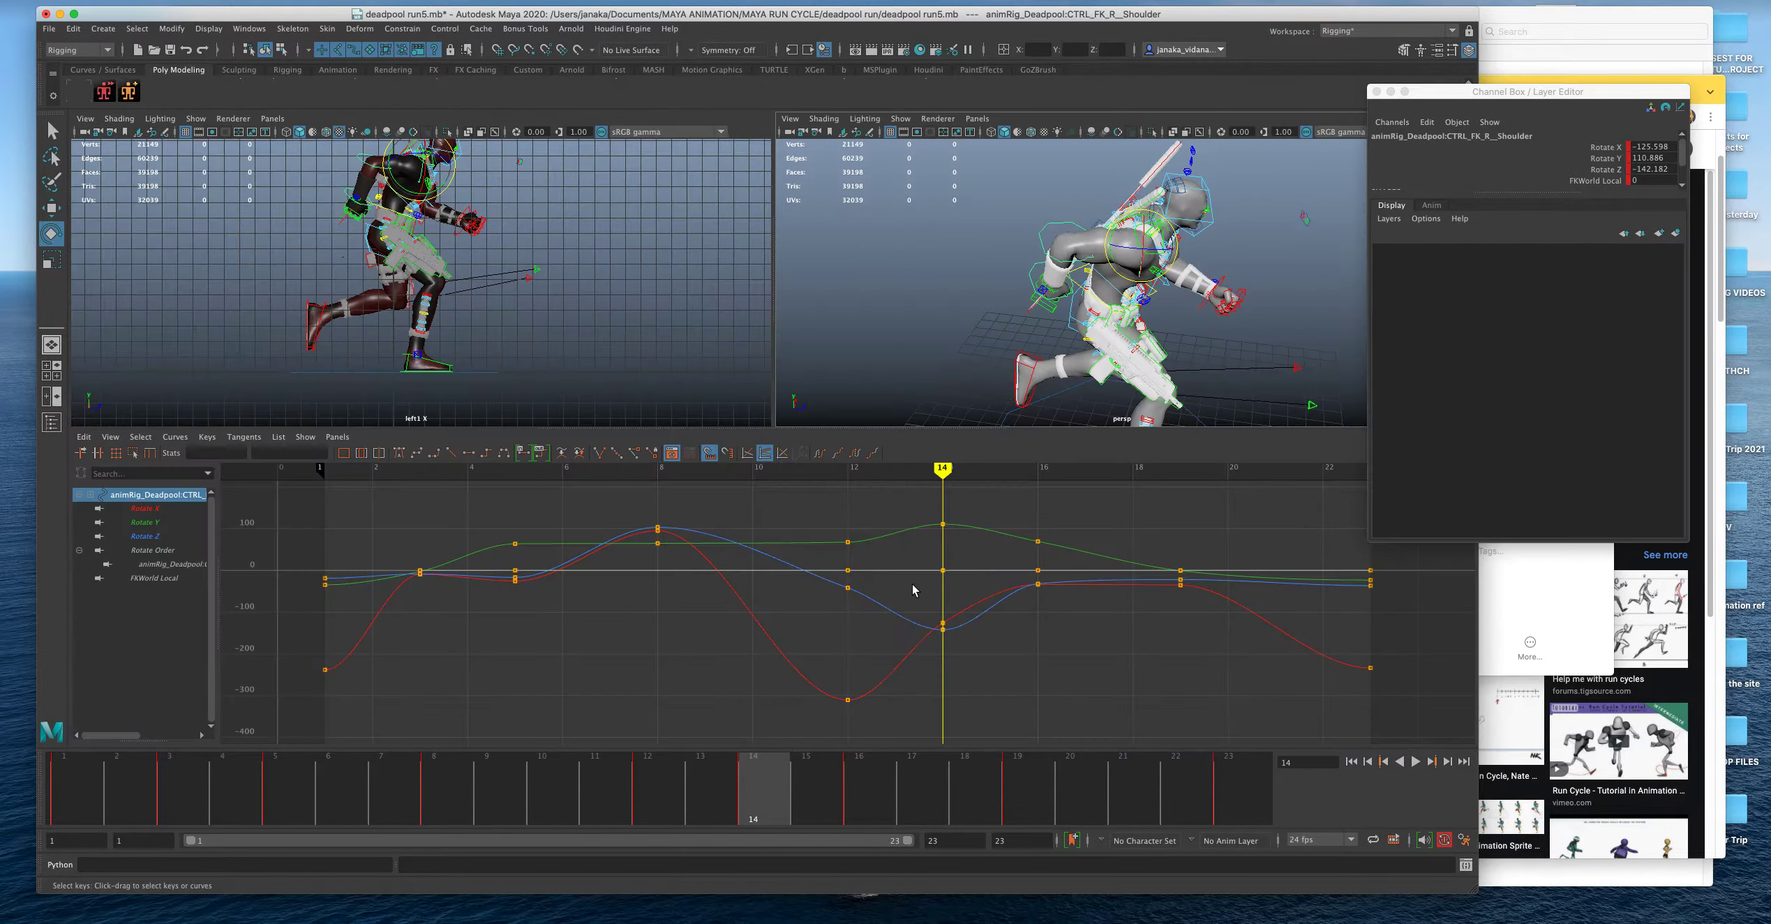
{"action": "left_click_drag", "start_coordinate": [417, 495], "coordinate": [1424, 706]}
{"action": "key", "text": "Delete"}
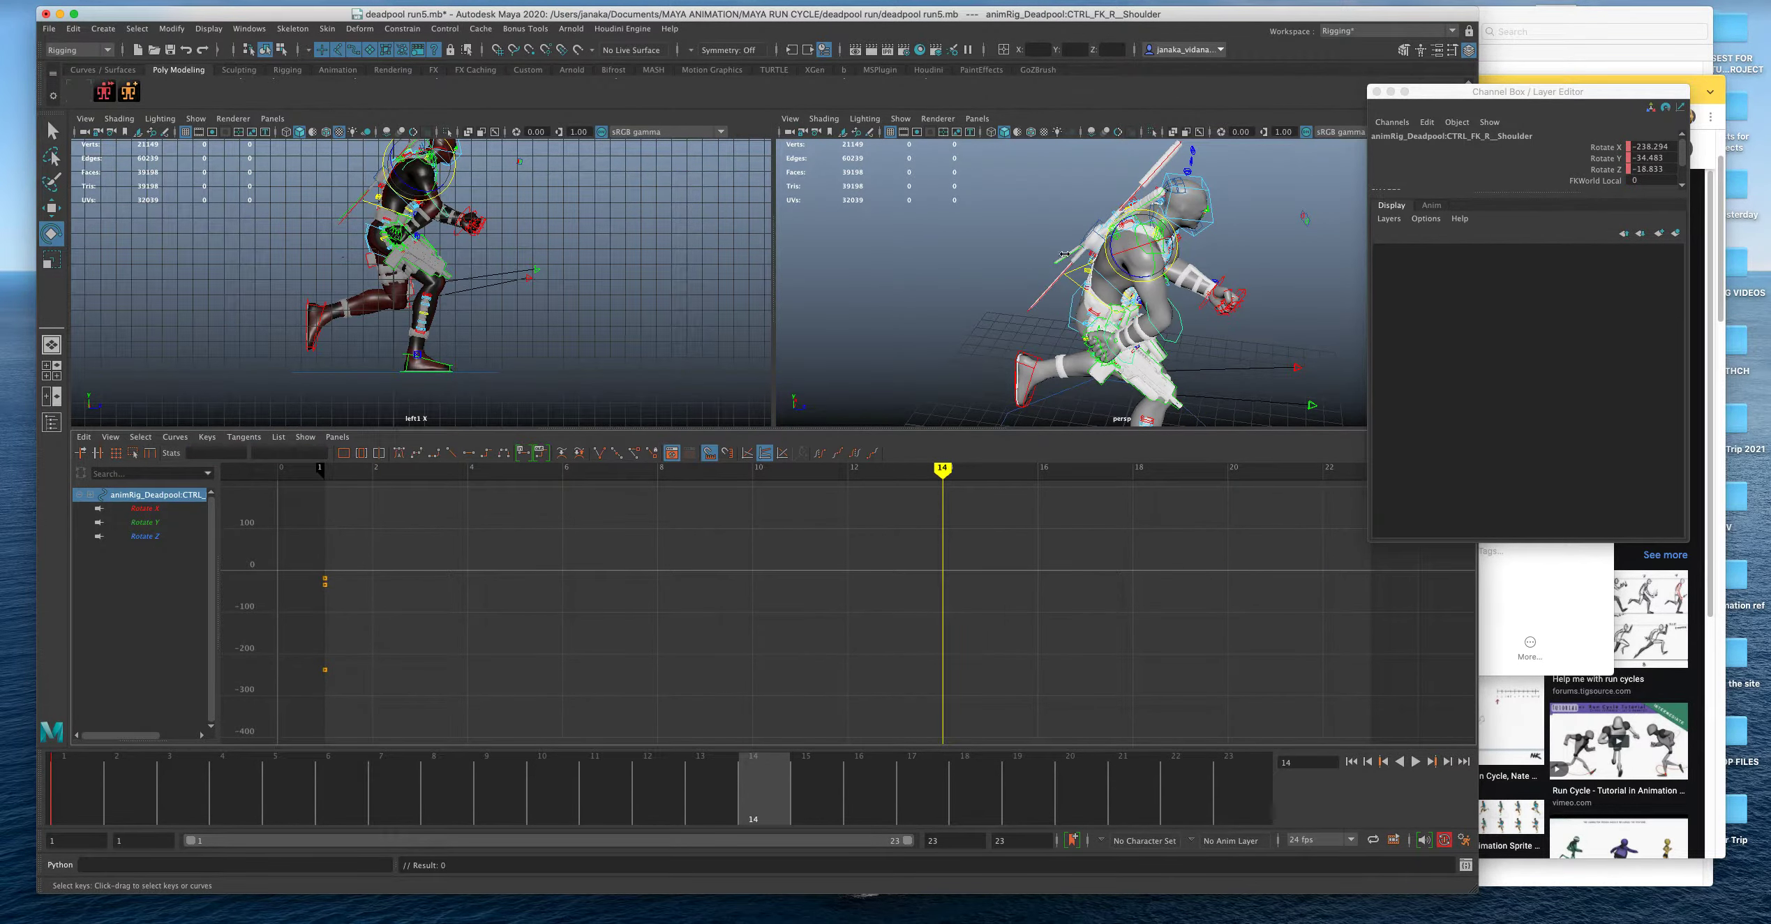
{"action": "key", "text": "space"}
{"action": "left_click_drag", "start_coordinate": [988, 348], "coordinate": [893, 275], "text": "alt"}
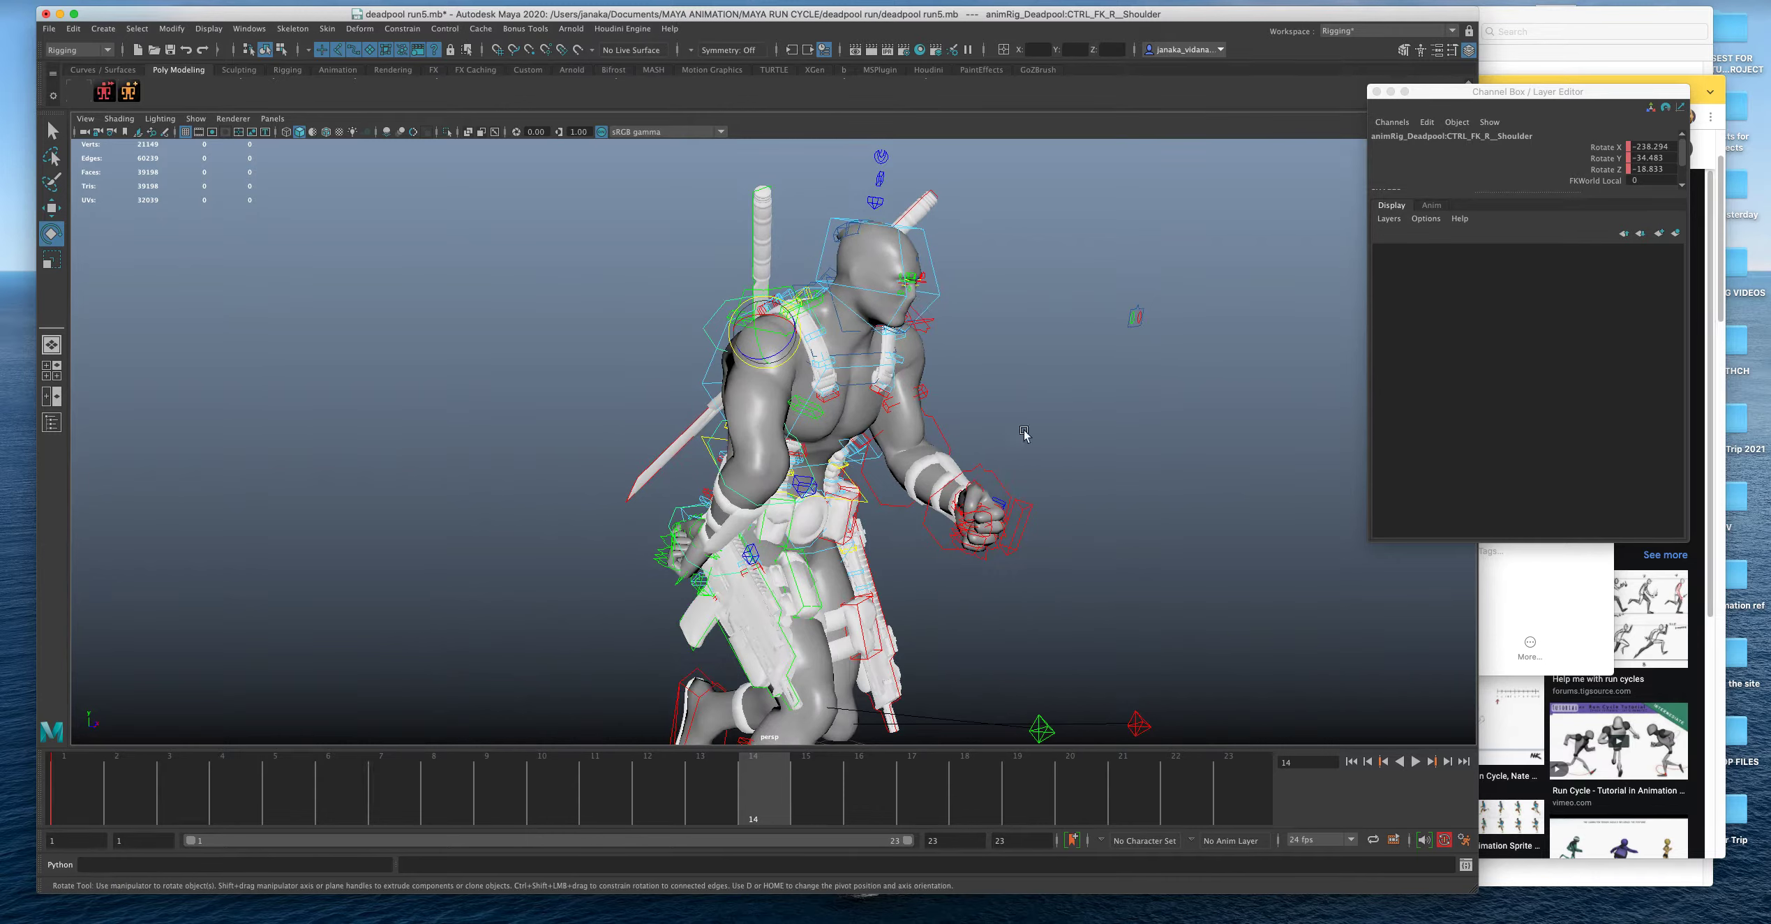
{"action": "left_click", "coordinate": [1414, 761]}
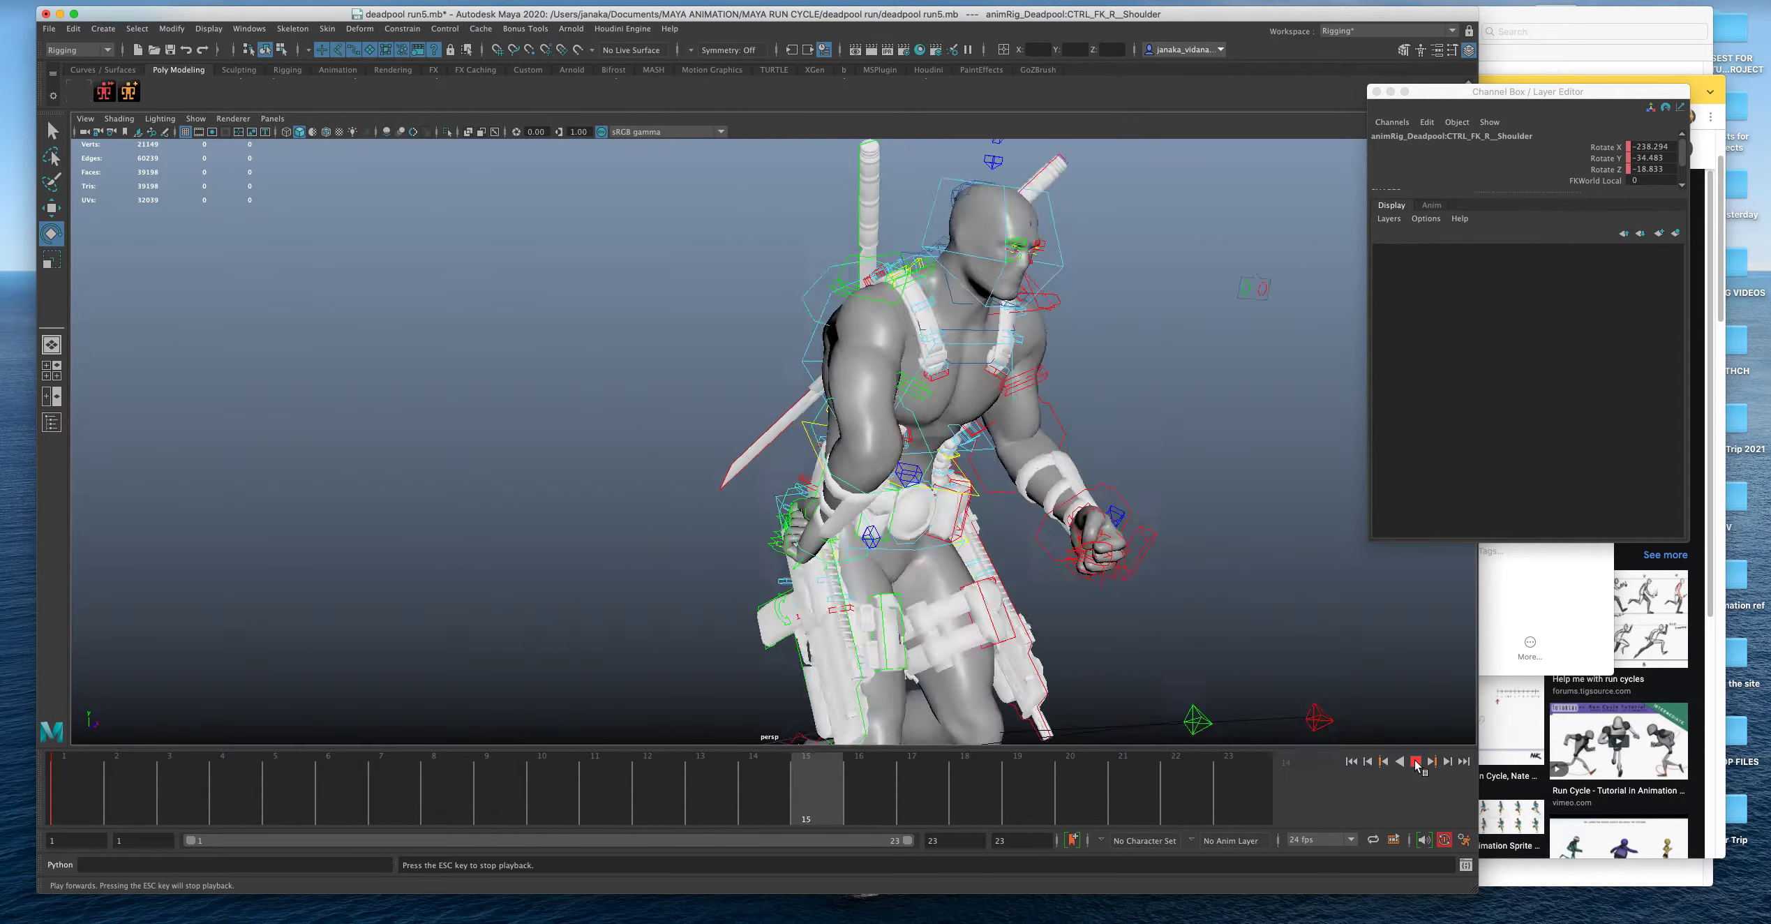
{"action": "left_click", "coordinate": [1416, 762]}
Delete all of the right FK elbow control's keys after frame 1 and check the playback from the side and front.
{"action": "left_click", "coordinate": [741, 421]}
{"action": "key", "text": "space"}
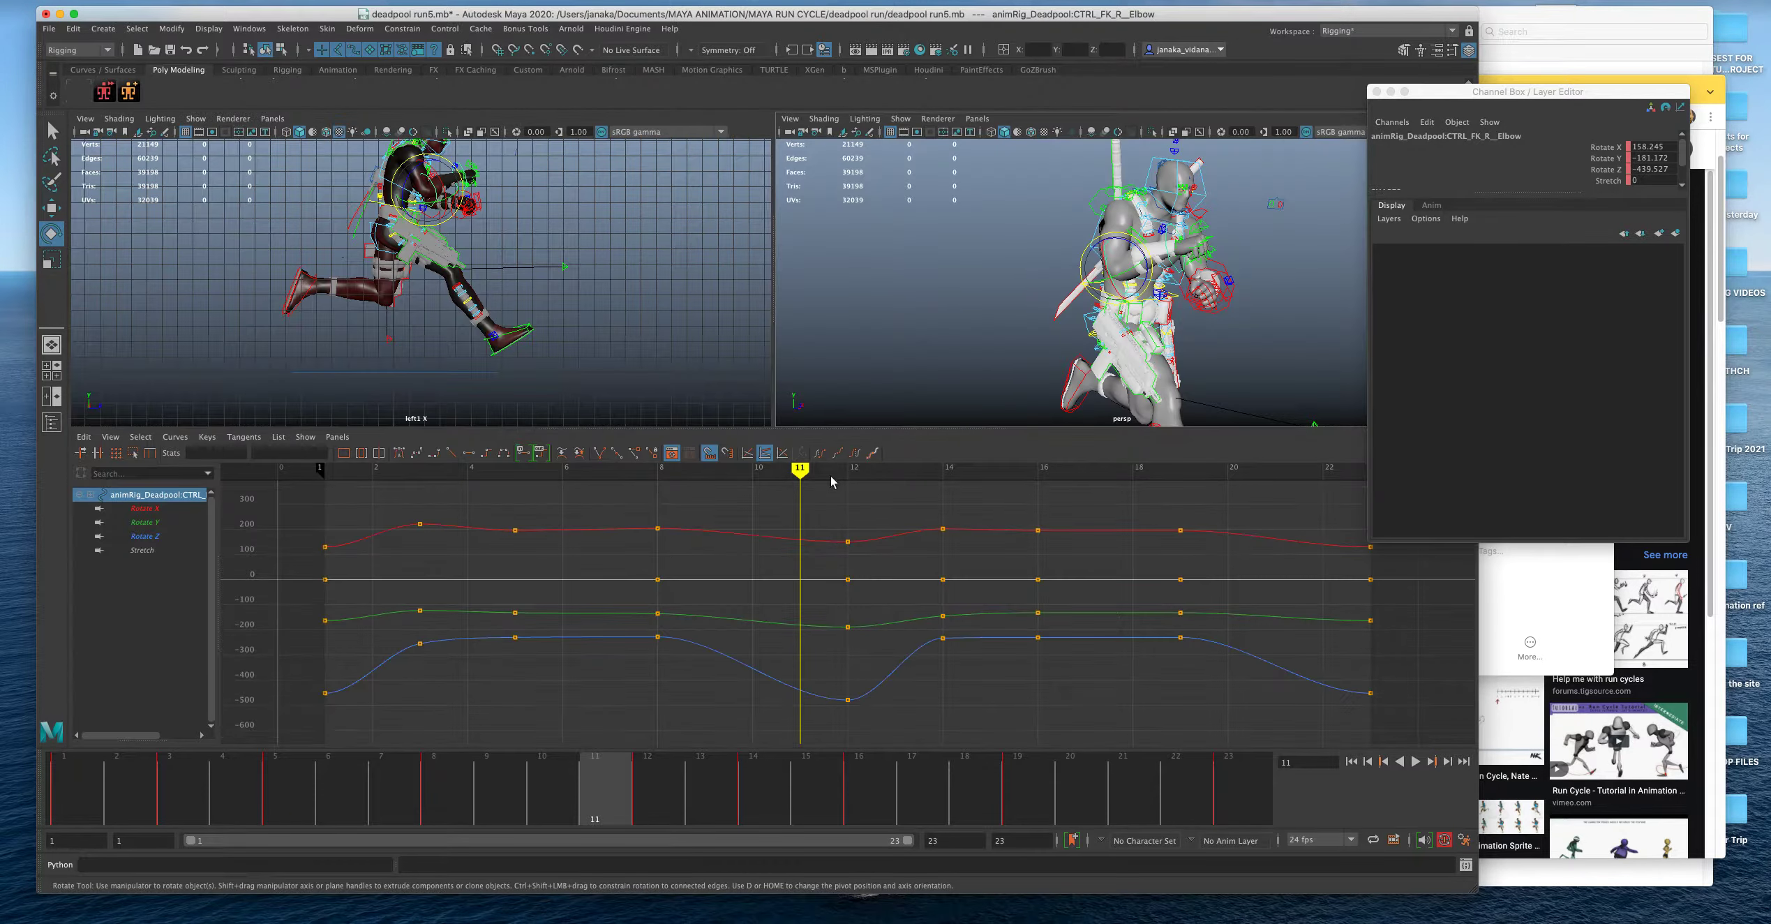
{"action": "left_click_drag", "start_coordinate": [655, 528], "coordinate": [1132, 691]}
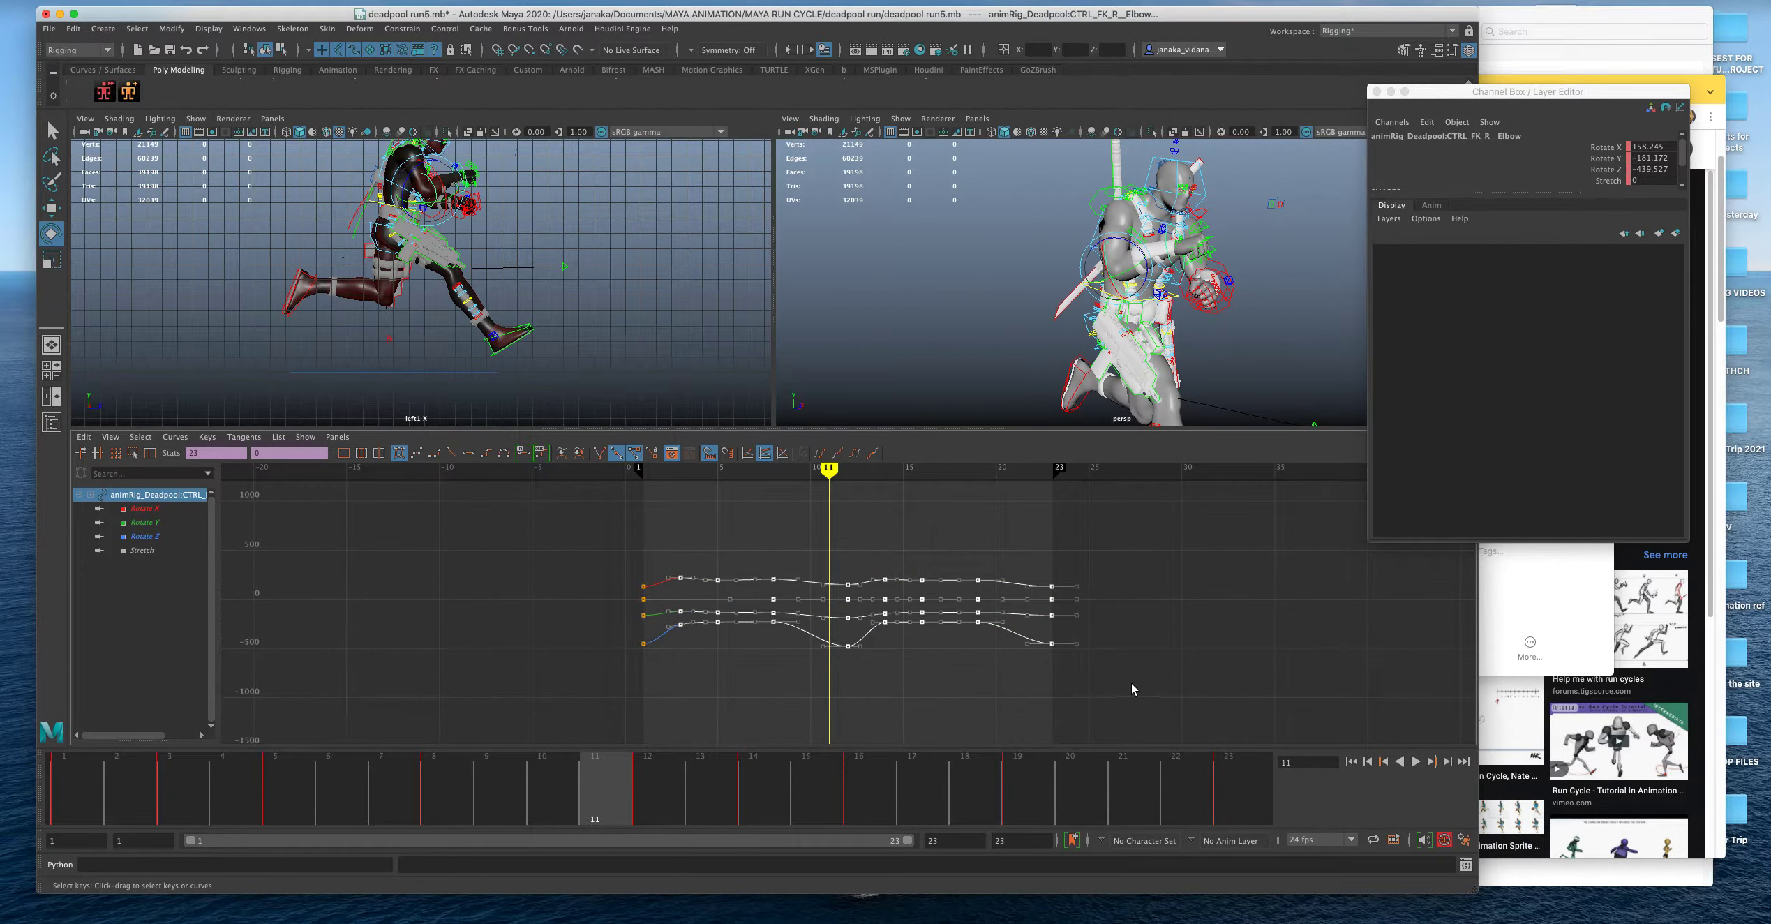
{"action": "key", "text": "Delete"}
{"action": "key", "text": "space"}
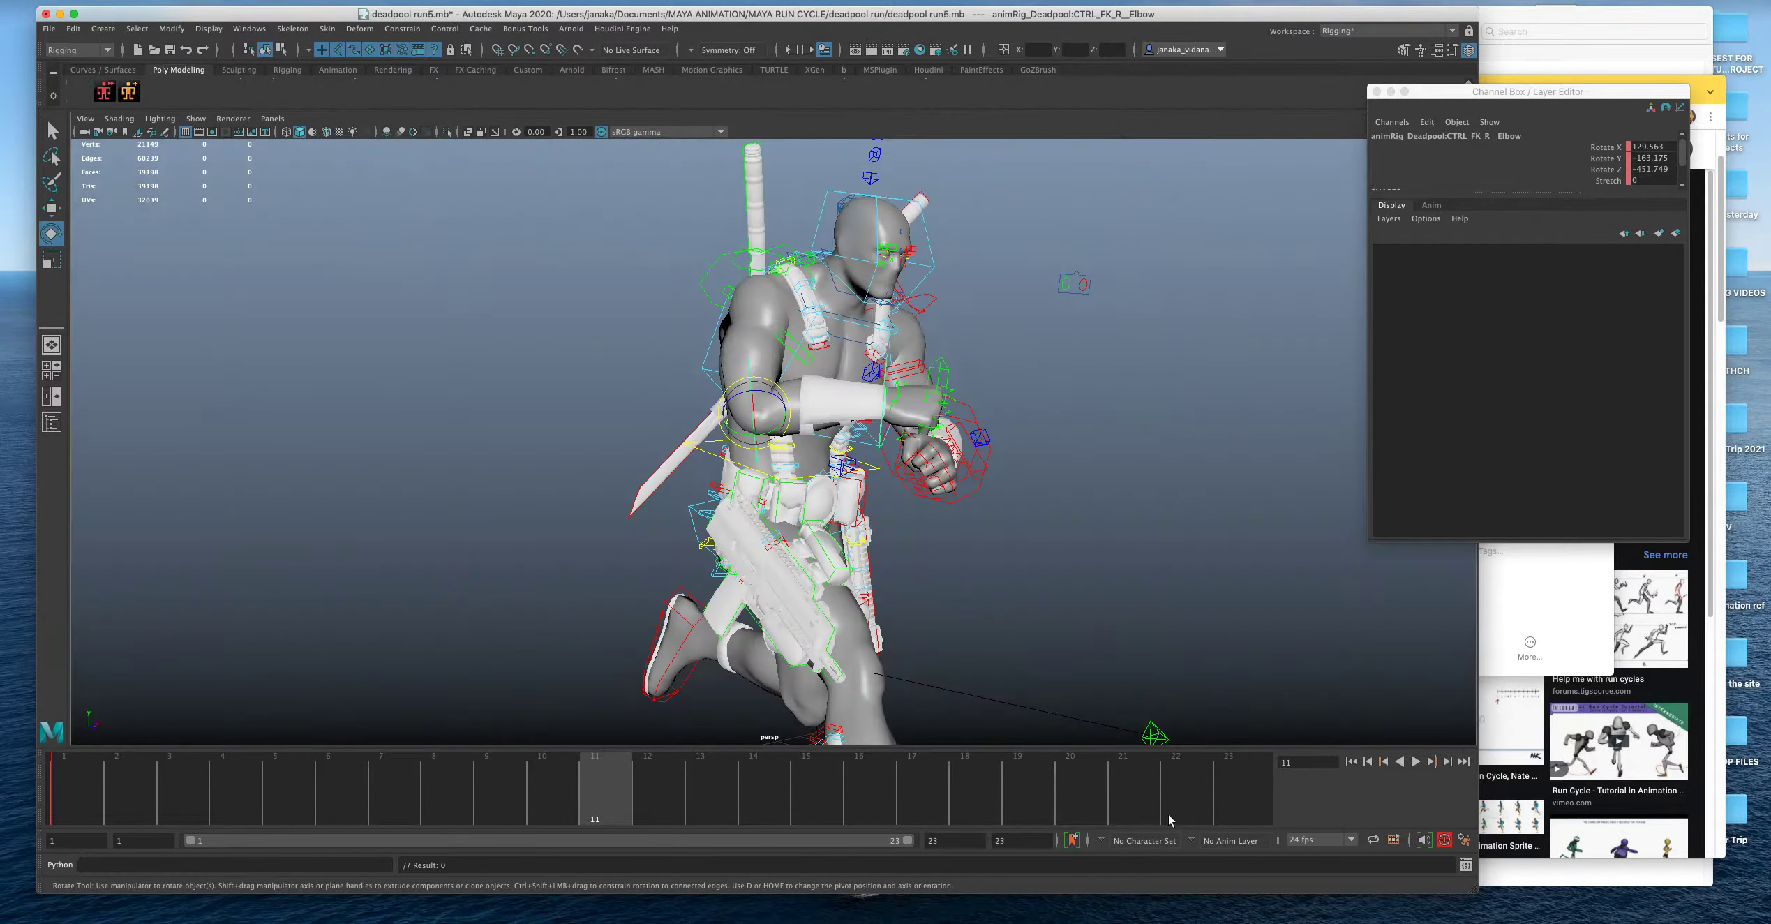
{"action": "left_click", "coordinate": [1415, 762]}
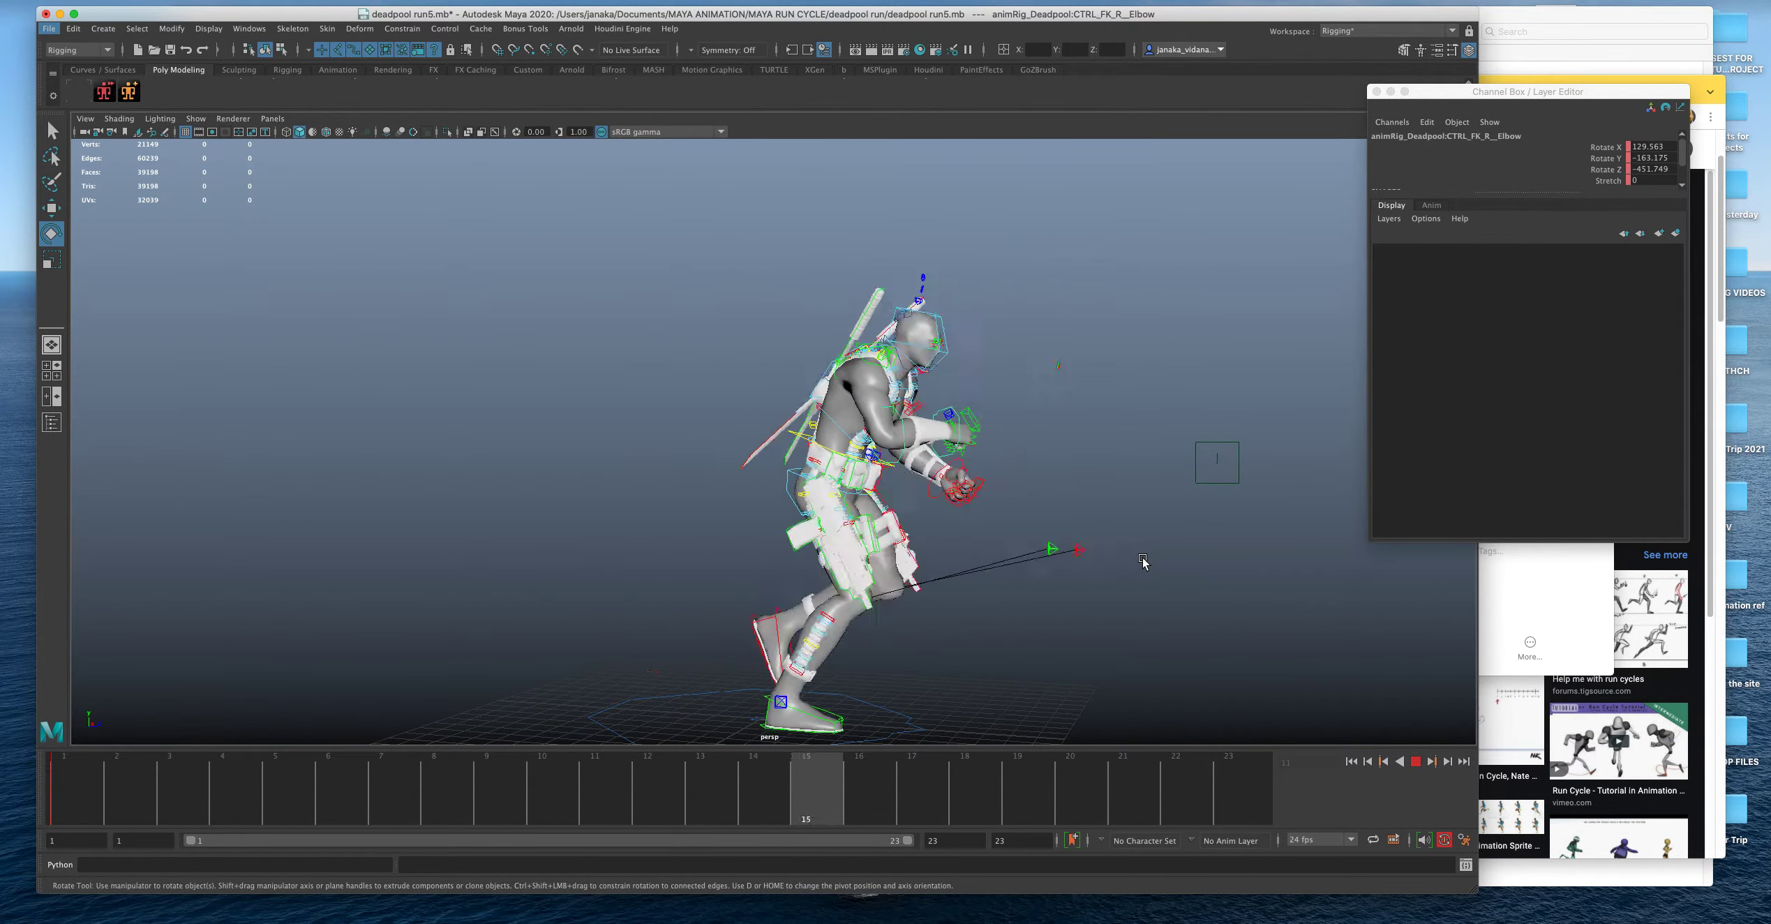
{"action": "left_click_drag", "start_coordinate": [1146, 584], "coordinate": [997, 593], "text": "alt"}
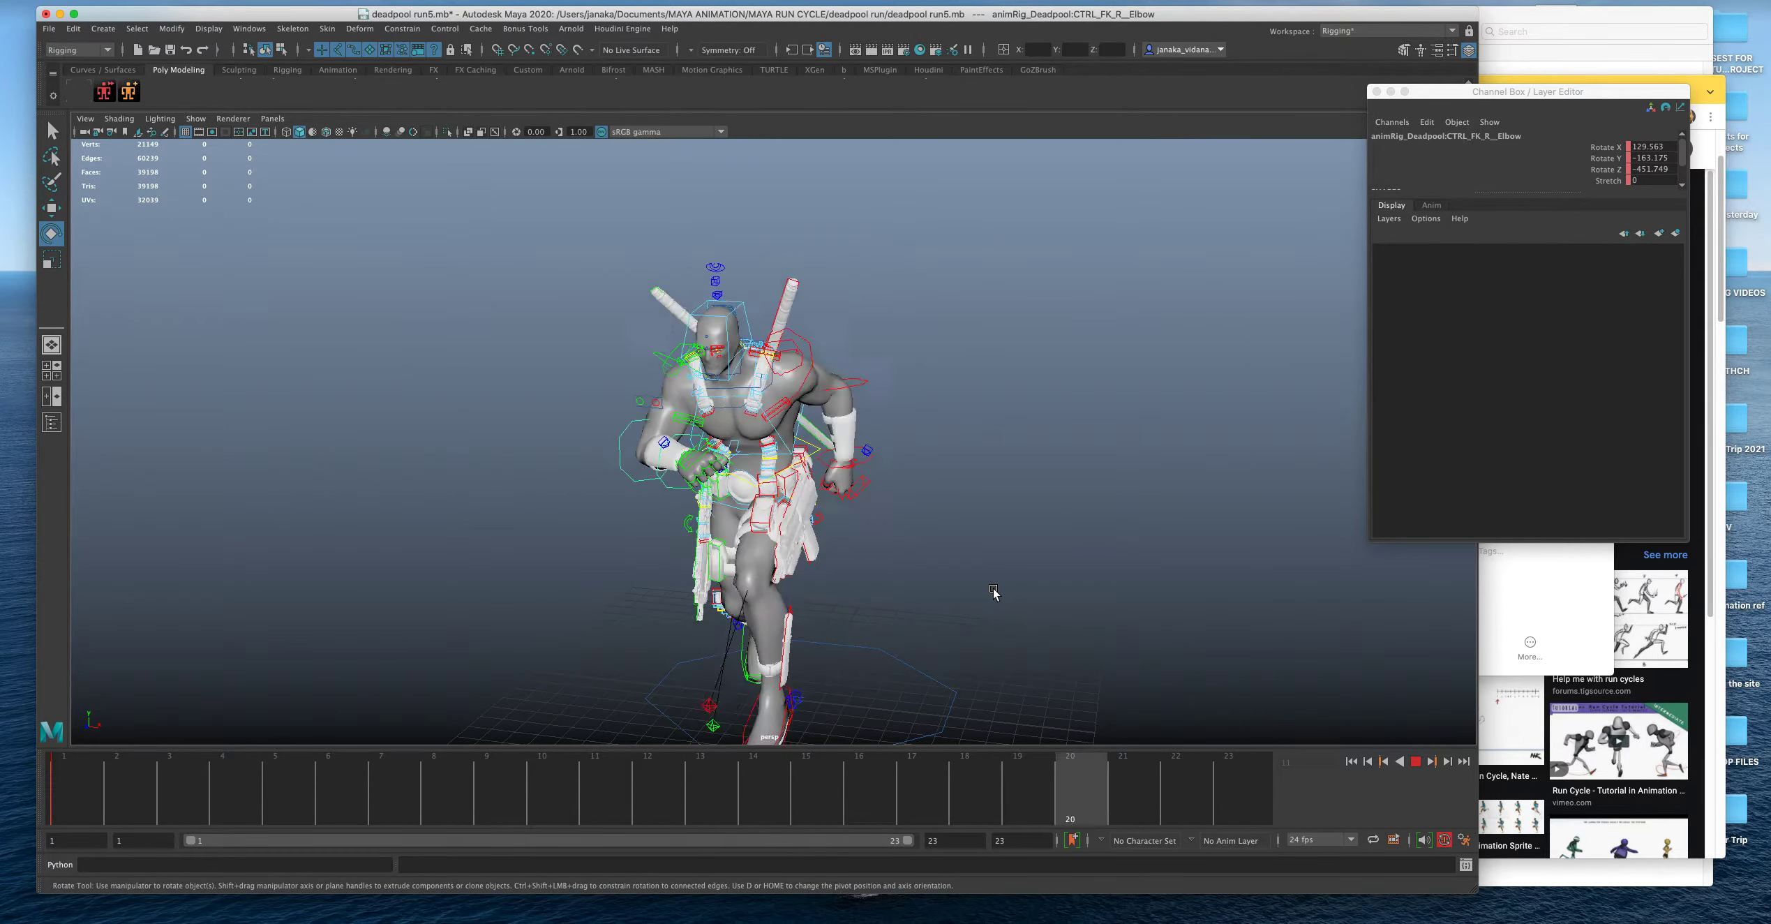
{"action": "scroll", "coordinate": [999, 515], "scroll_direction": "up", "scroll_amount": 3}
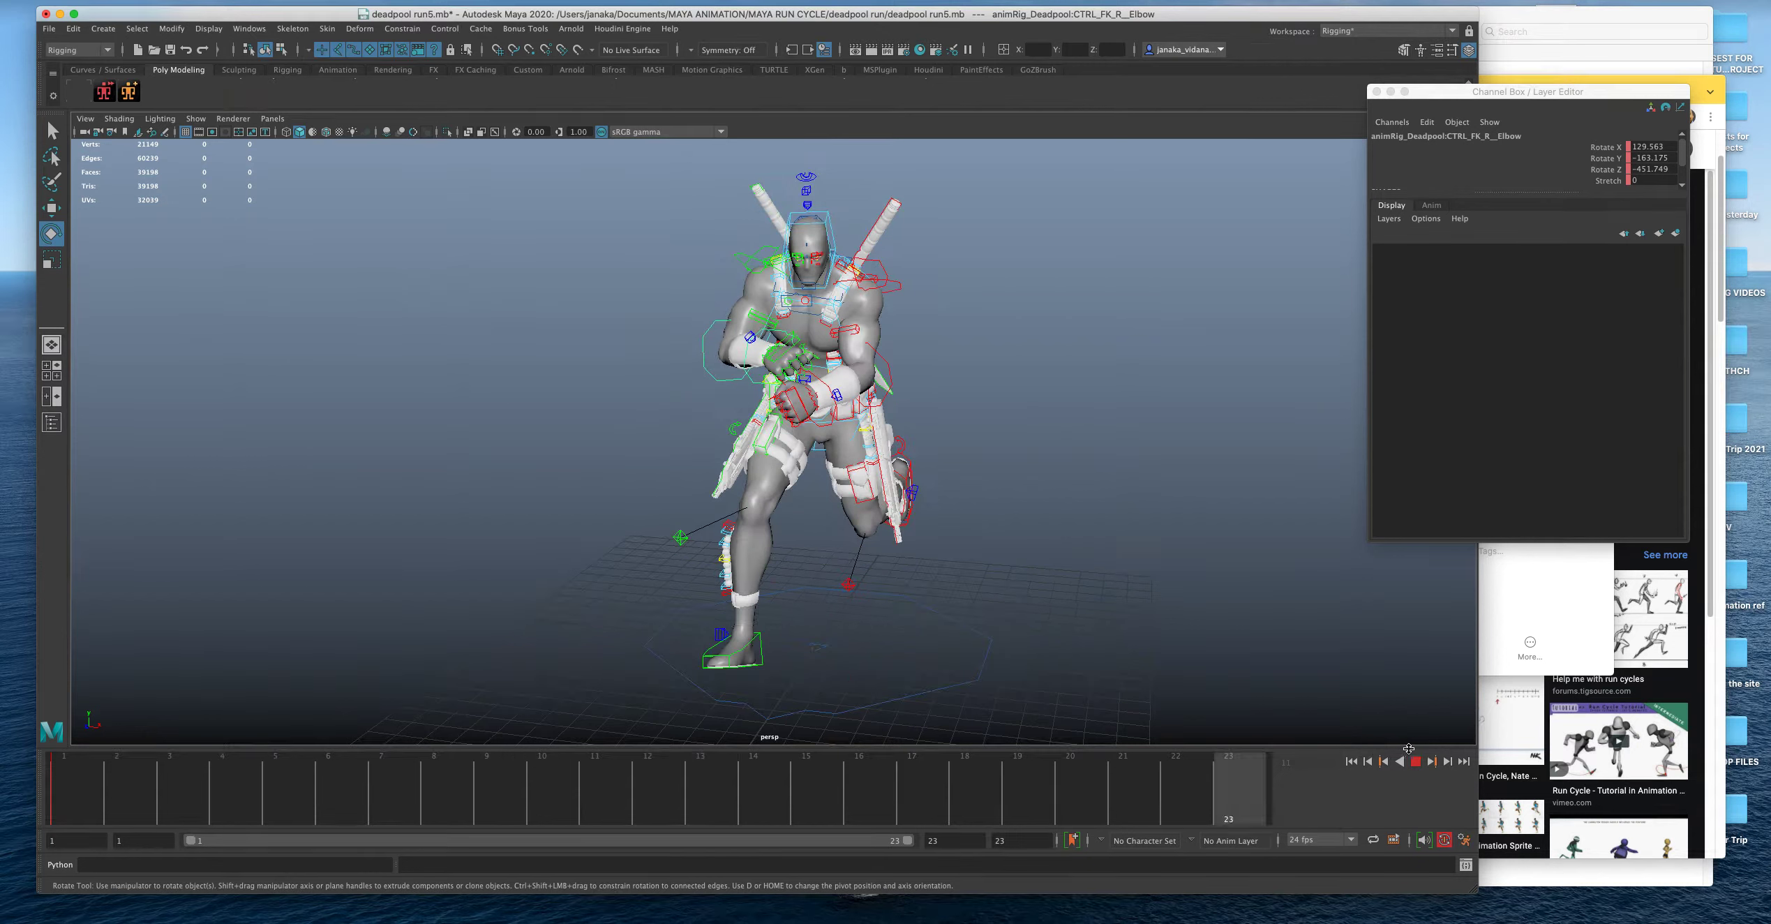
{"action": "key", "text": "Escape"}
Select the head control, show its curves in the Graph Editor, and scrub from frame 1 to frame 12 to examine the head motion.
{"action": "left_click_drag", "start_coordinate": [217, 779], "coordinate": [69, 802]}
{"action": "left_click", "coordinate": [836, 192]}
{"action": "key", "text": "space"}
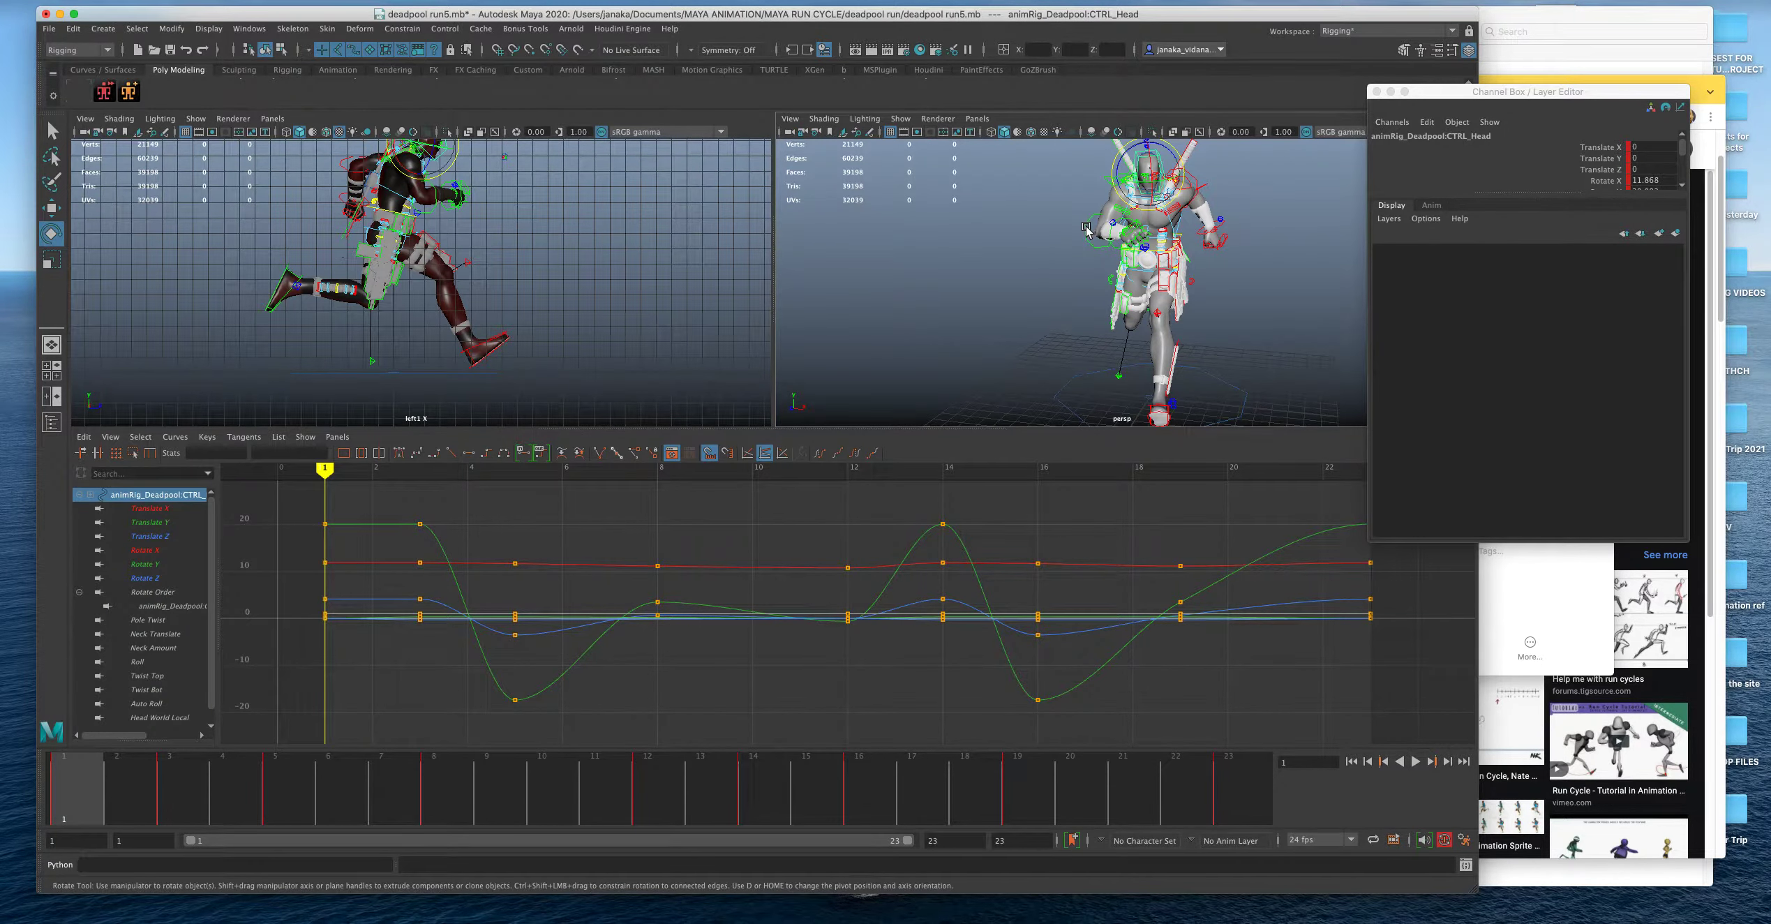
{"action": "scroll", "coordinate": [1084, 227], "scroll_direction": "down", "scroll_amount": 2}
{"action": "middle_click_drag", "start_coordinate": [1083, 230], "coordinate": [1054, 299], "text": "alt"}
{"action": "scroll", "coordinate": [1054, 299], "scroll_direction": "up", "scroll_amount": 5}
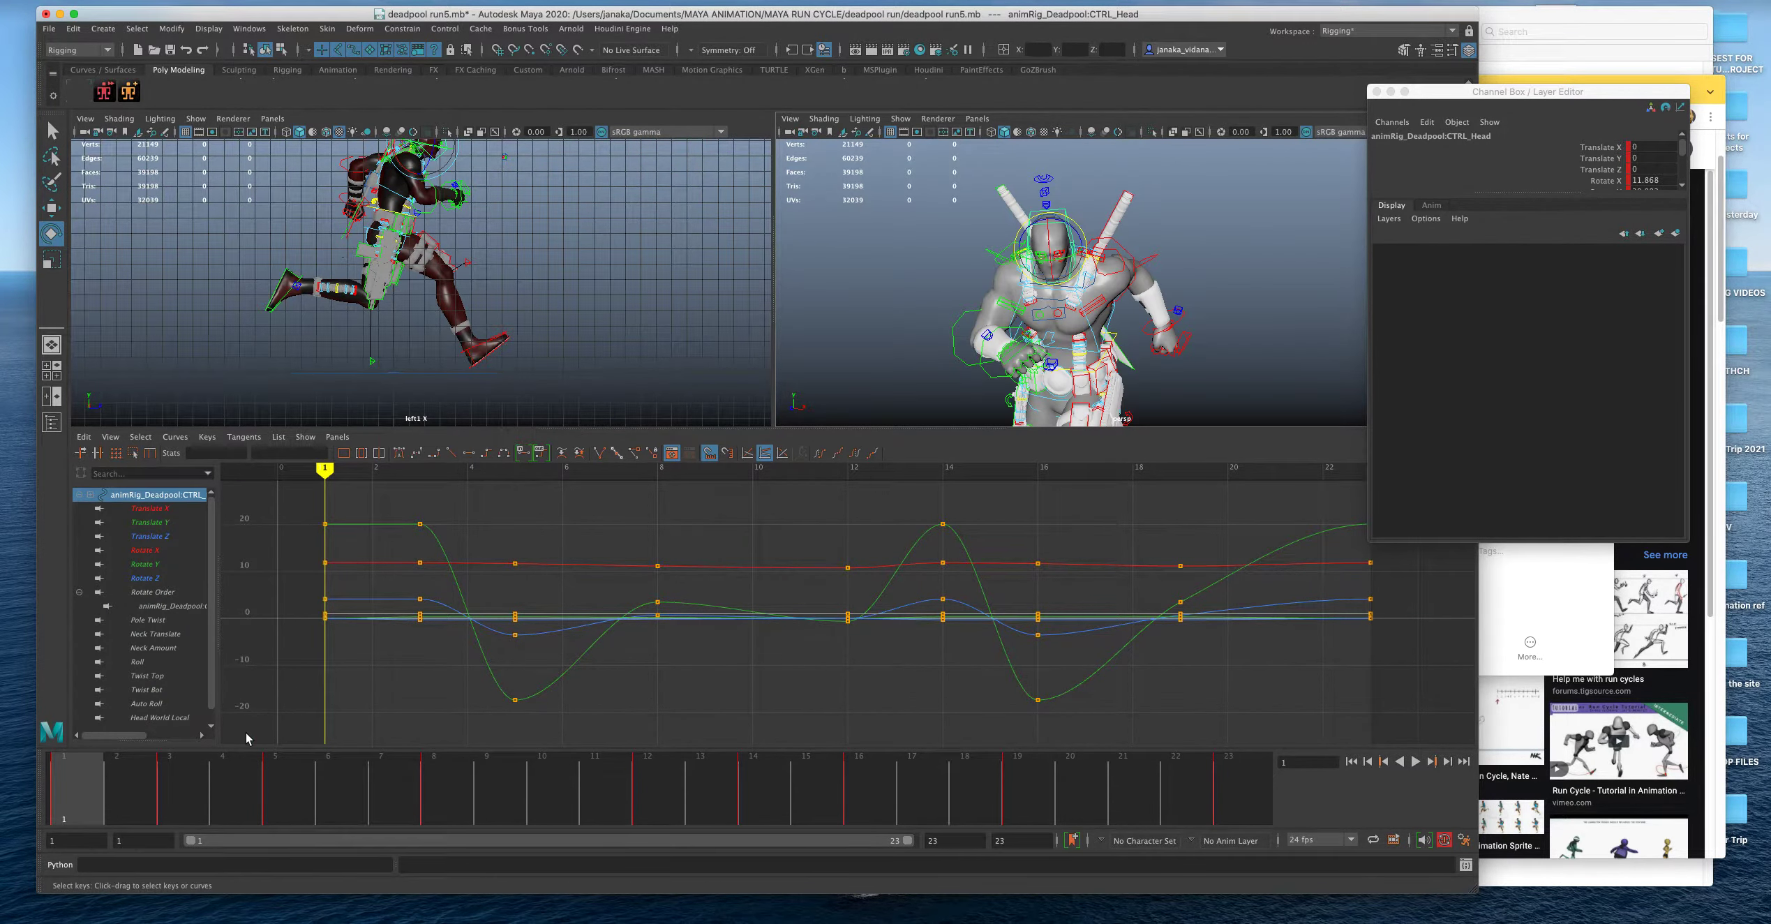
{"action": "left_click_drag", "start_coordinate": [124, 781], "coordinate": [649, 773]}
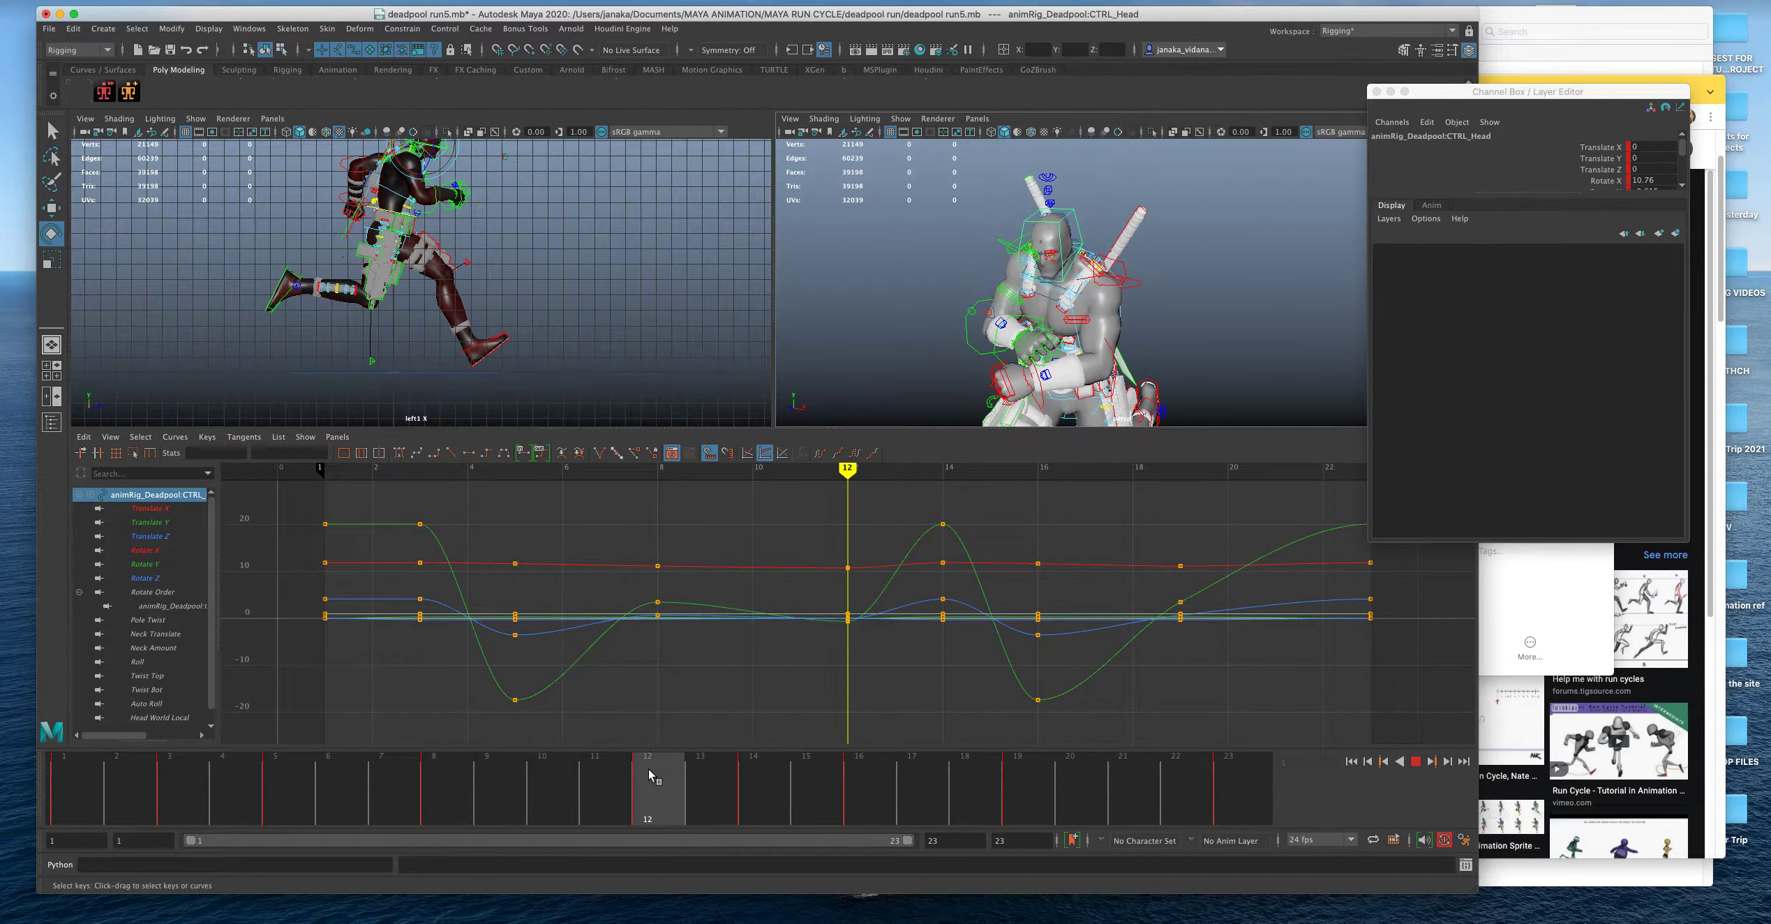
Compare the head's orientation at frames 1 and 12 from several angles in the perspective view.
{"action": "left_click_drag", "start_coordinate": [1078, 335], "coordinate": [1170, 344], "text": "alt"}
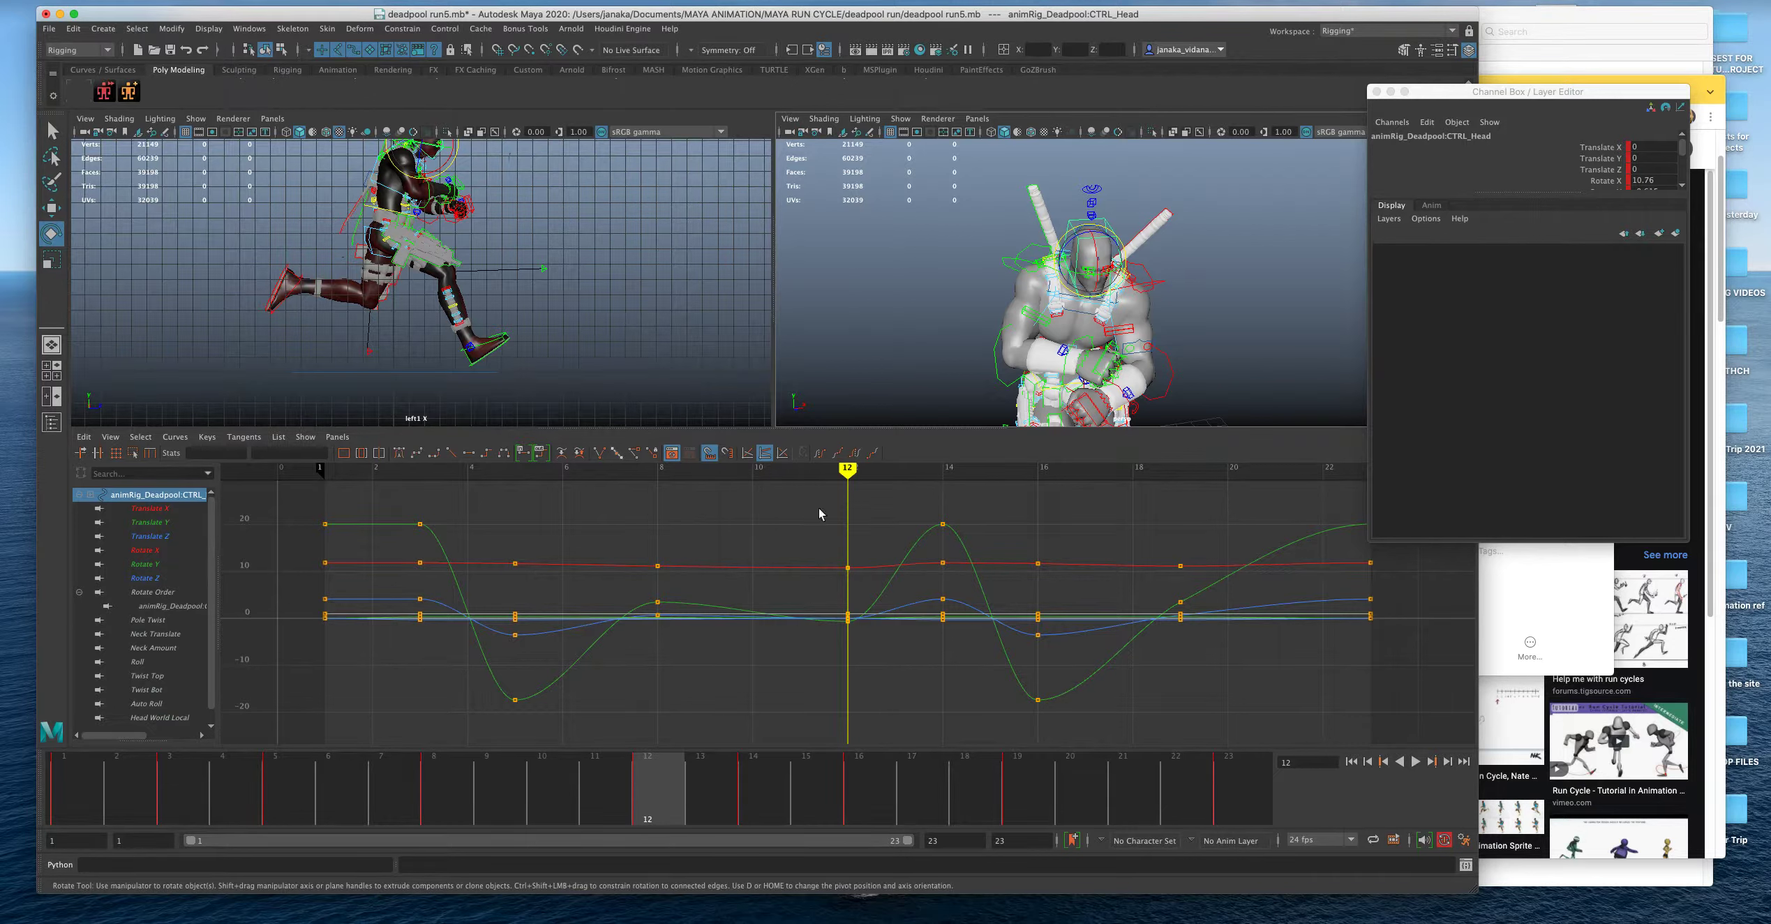
{"action": "key", "text": "alt+v"}
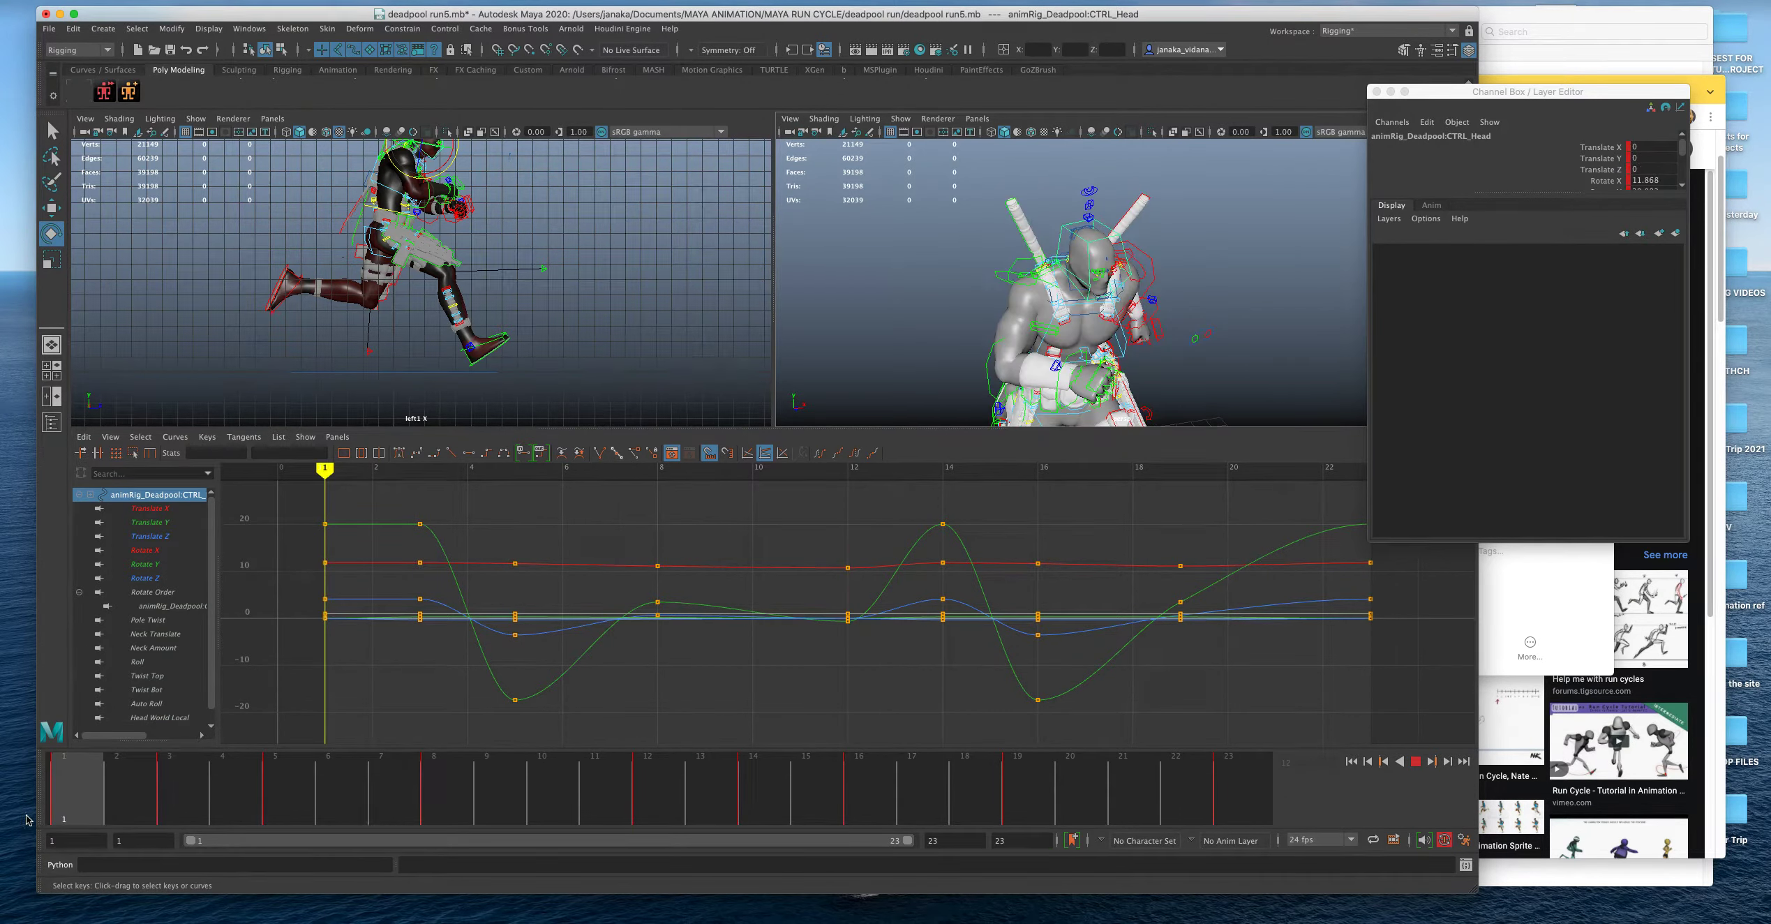
{"action": "left_click_drag", "start_coordinate": [38, 821], "coordinate": [663, 801]}
{"action": "middle_click_drag", "start_coordinate": [1136, 314], "coordinate": [1120, 202], "text": "alt"}
{"action": "right_click_drag", "start_coordinate": [1121, 203], "coordinate": [1029, 296], "text": "alt"}
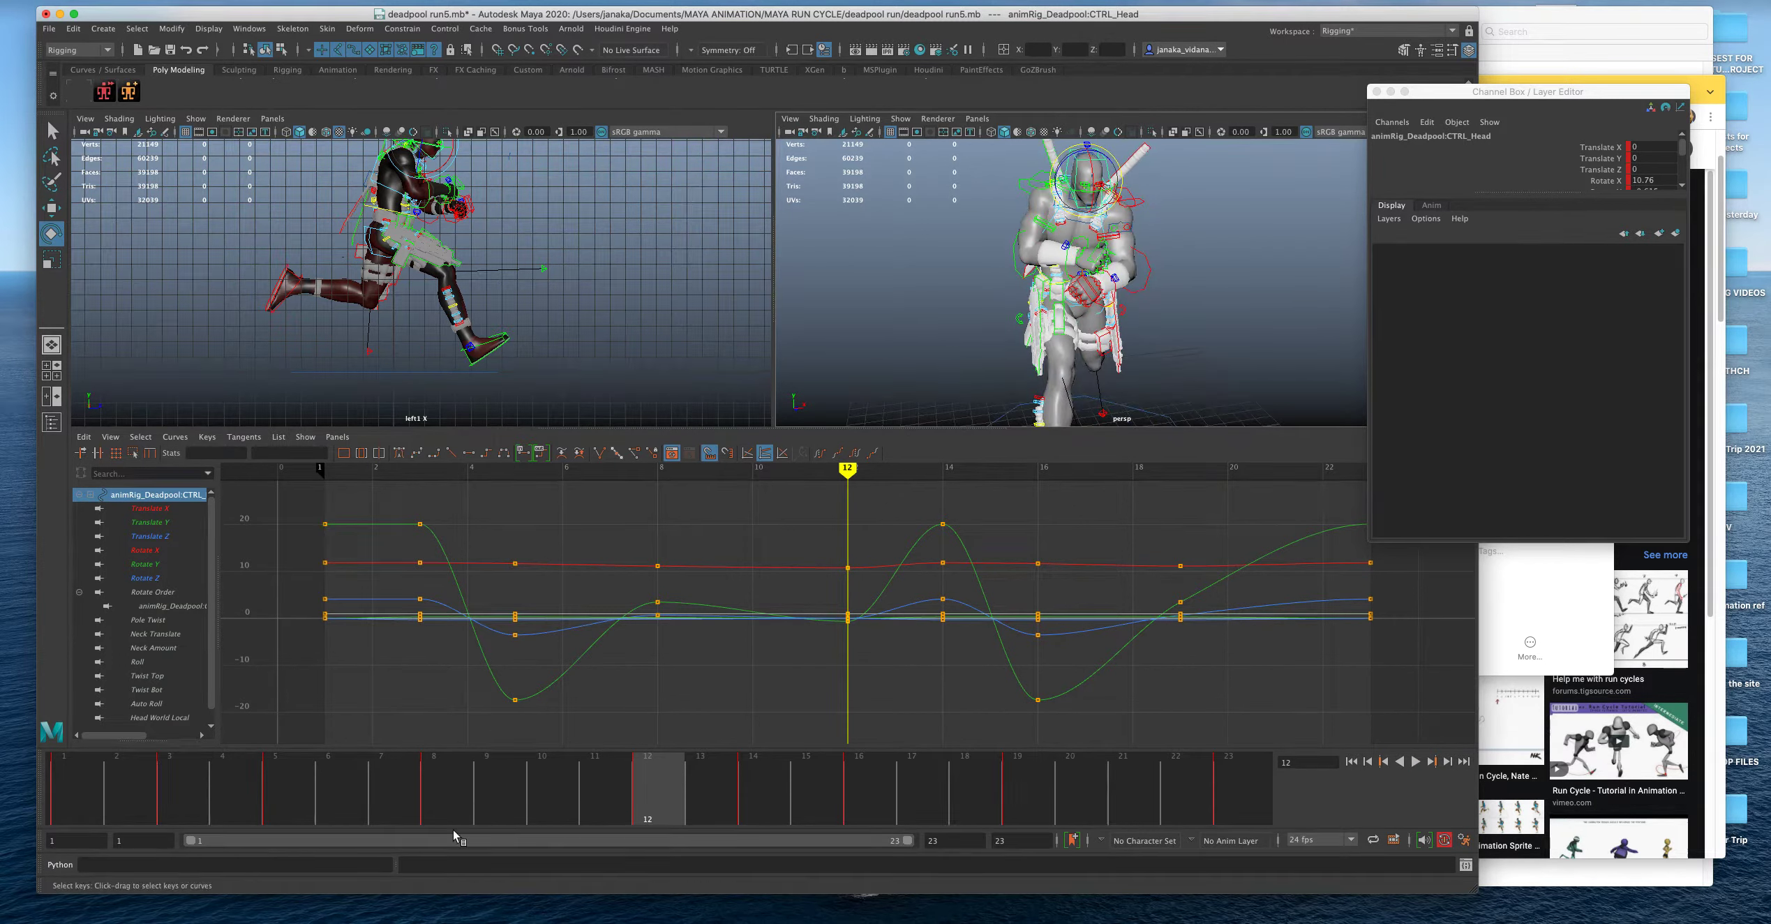
{"action": "left_click", "coordinate": [99, 810]}
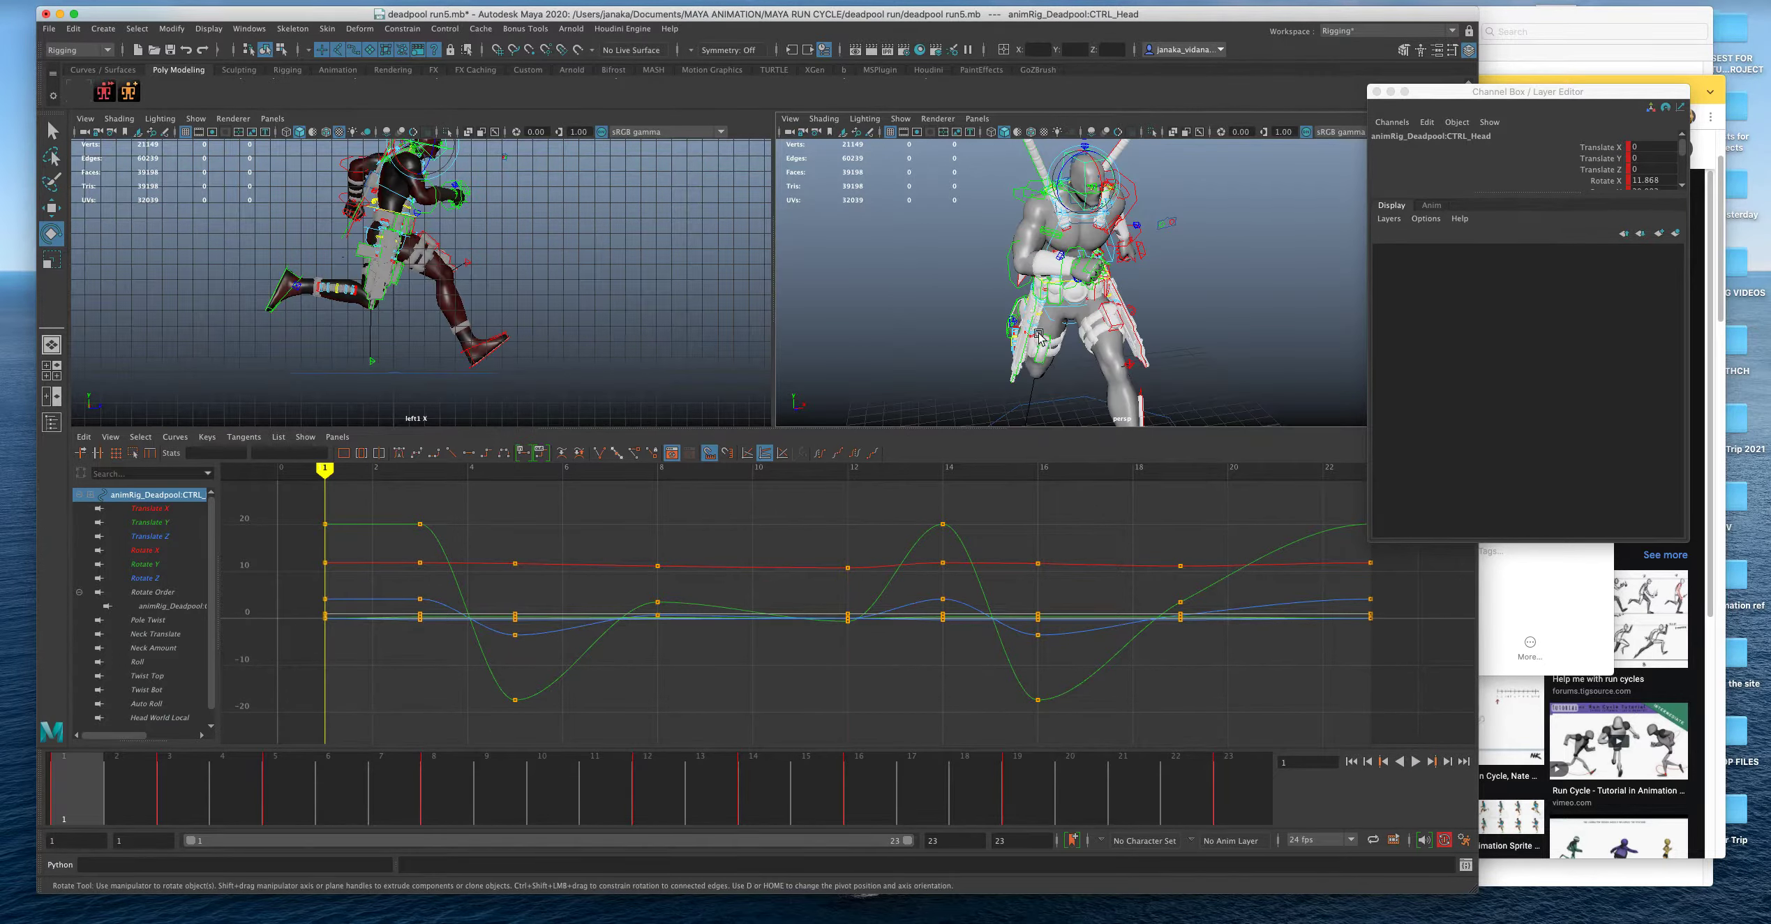
{"action": "left_click_drag", "start_coordinate": [904, 318], "coordinate": [848, 318], "text": "alt"}
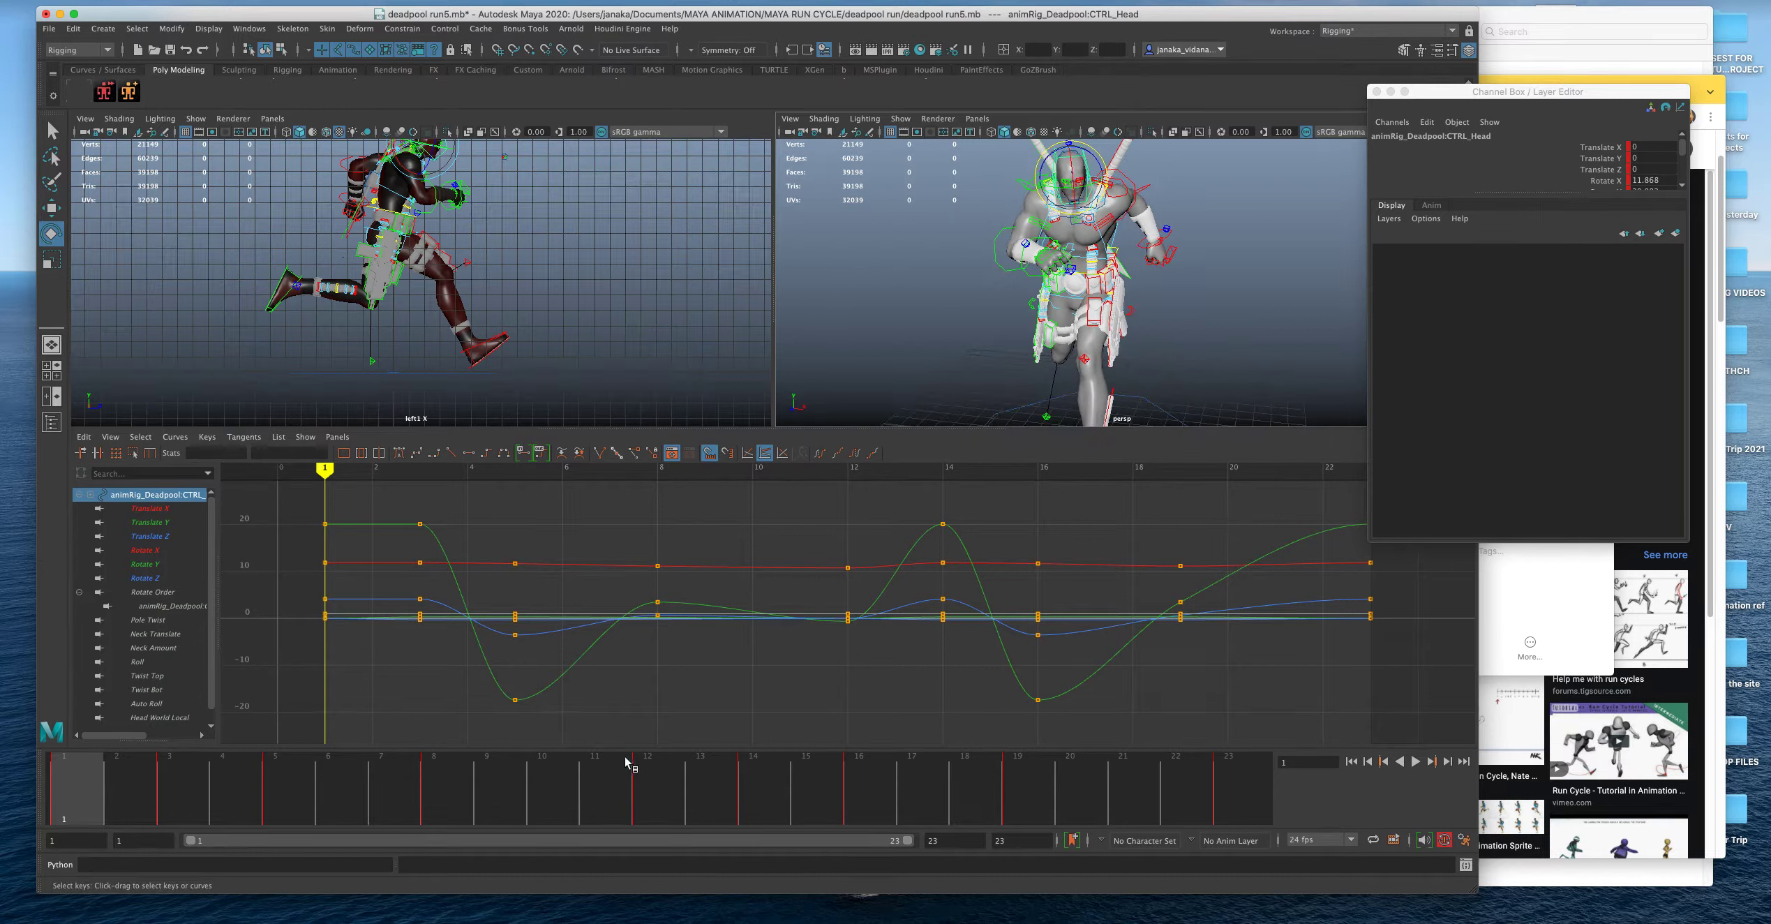
{"action": "left_click", "coordinate": [648, 770]}
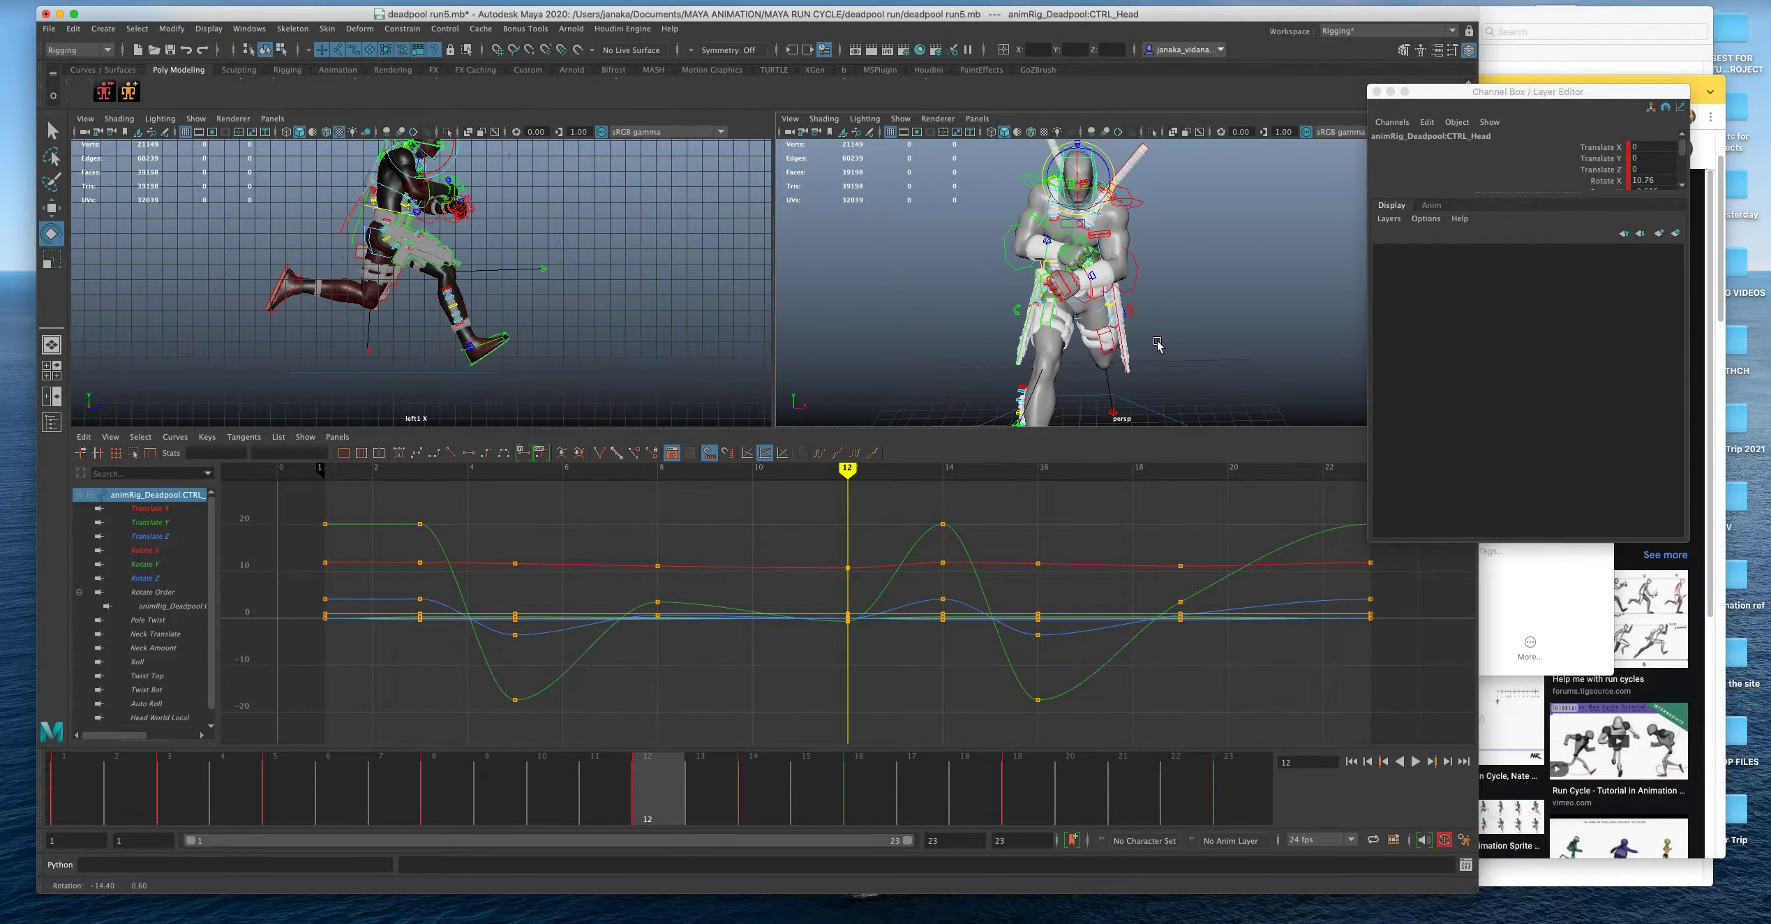
{"action": "left_click", "coordinate": [94, 777]}
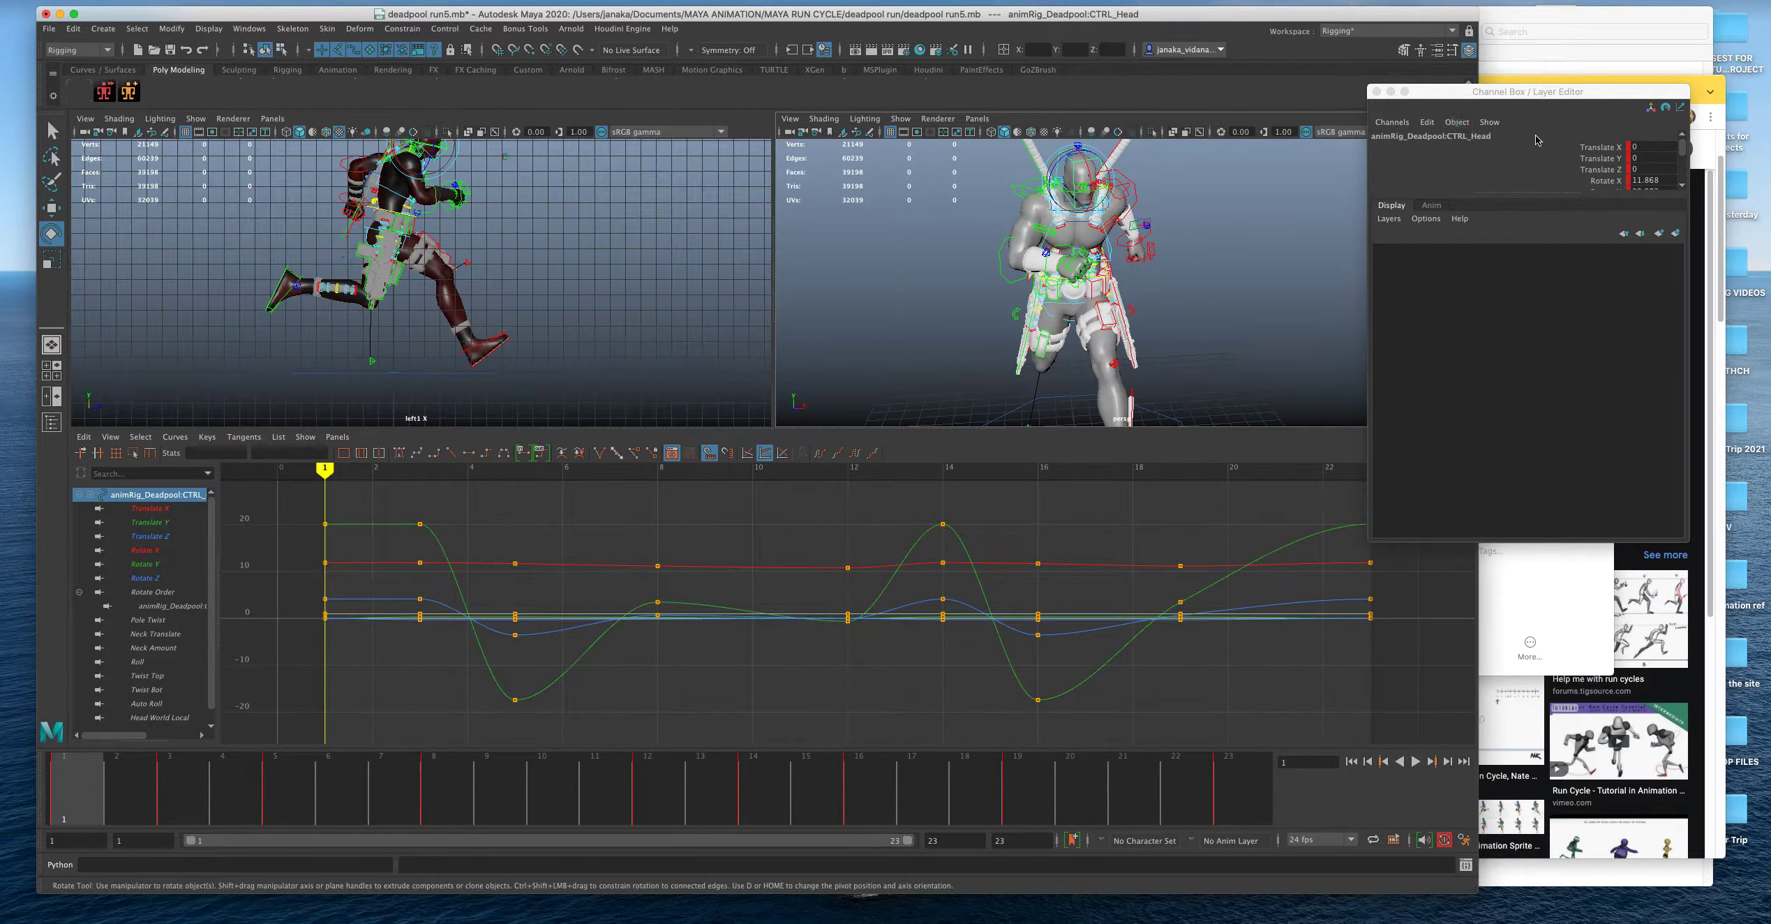
{"action": "scroll", "coordinate": [1630, 166], "scroll_direction": "down", "scroll_amount": 3}
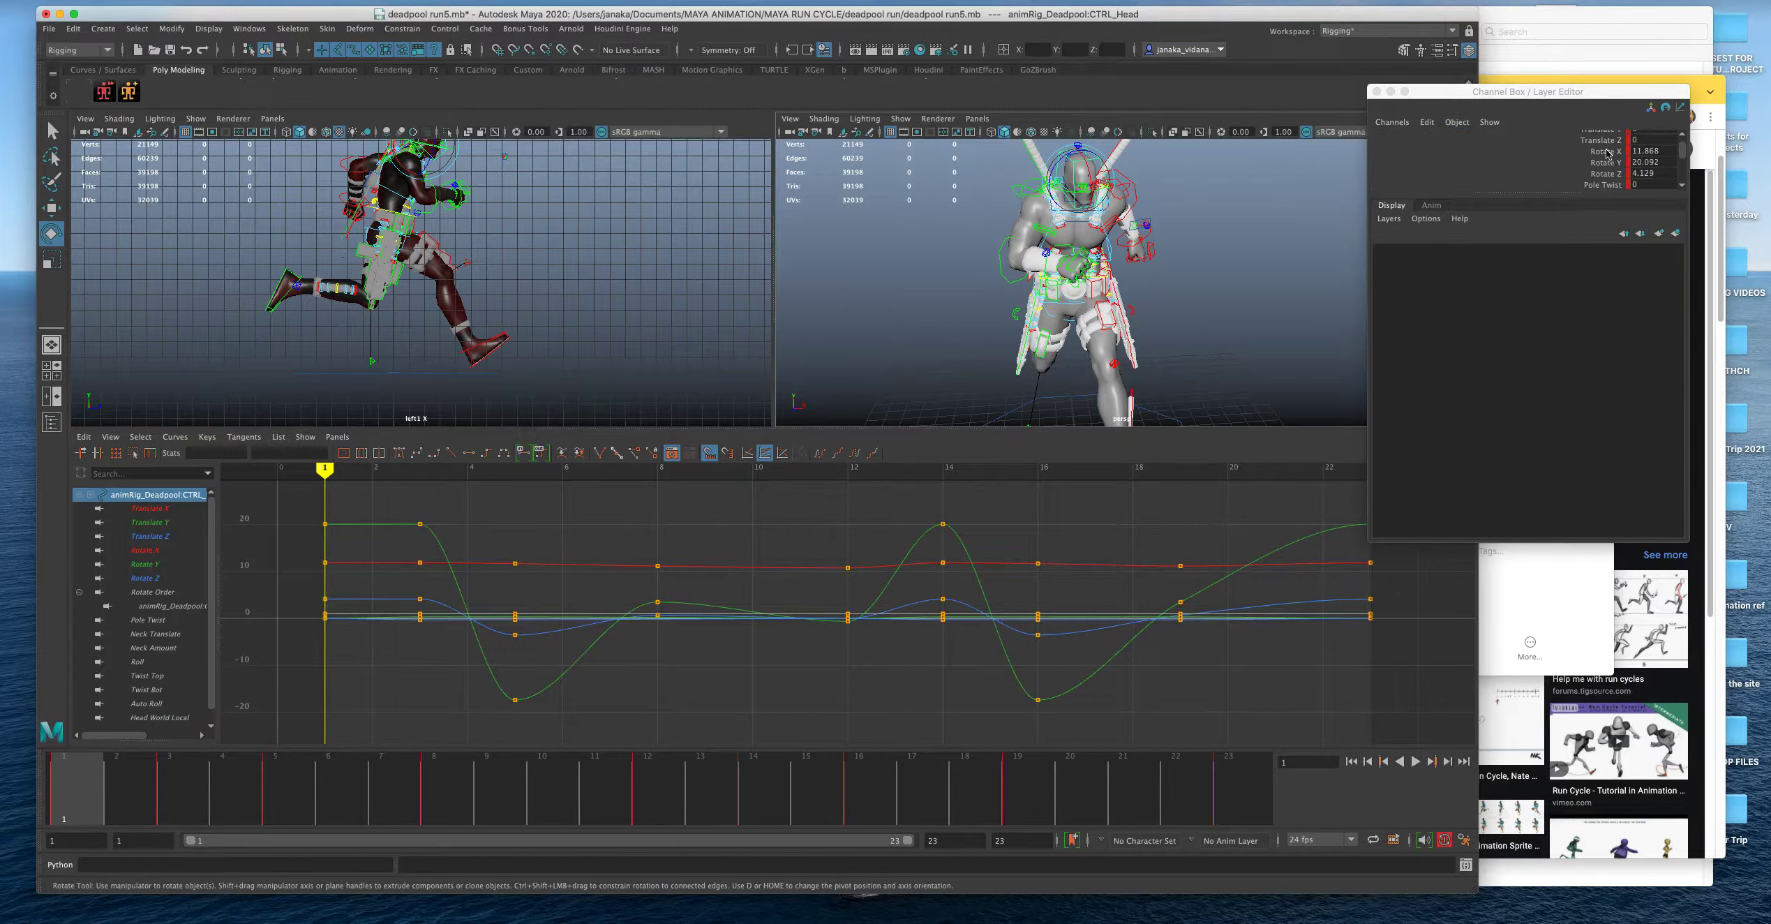
{"action": "left_click", "coordinate": [1565, 153]}
{"action": "middle_click_drag", "start_coordinate": [1354, 155], "coordinate": [1338, 154]}
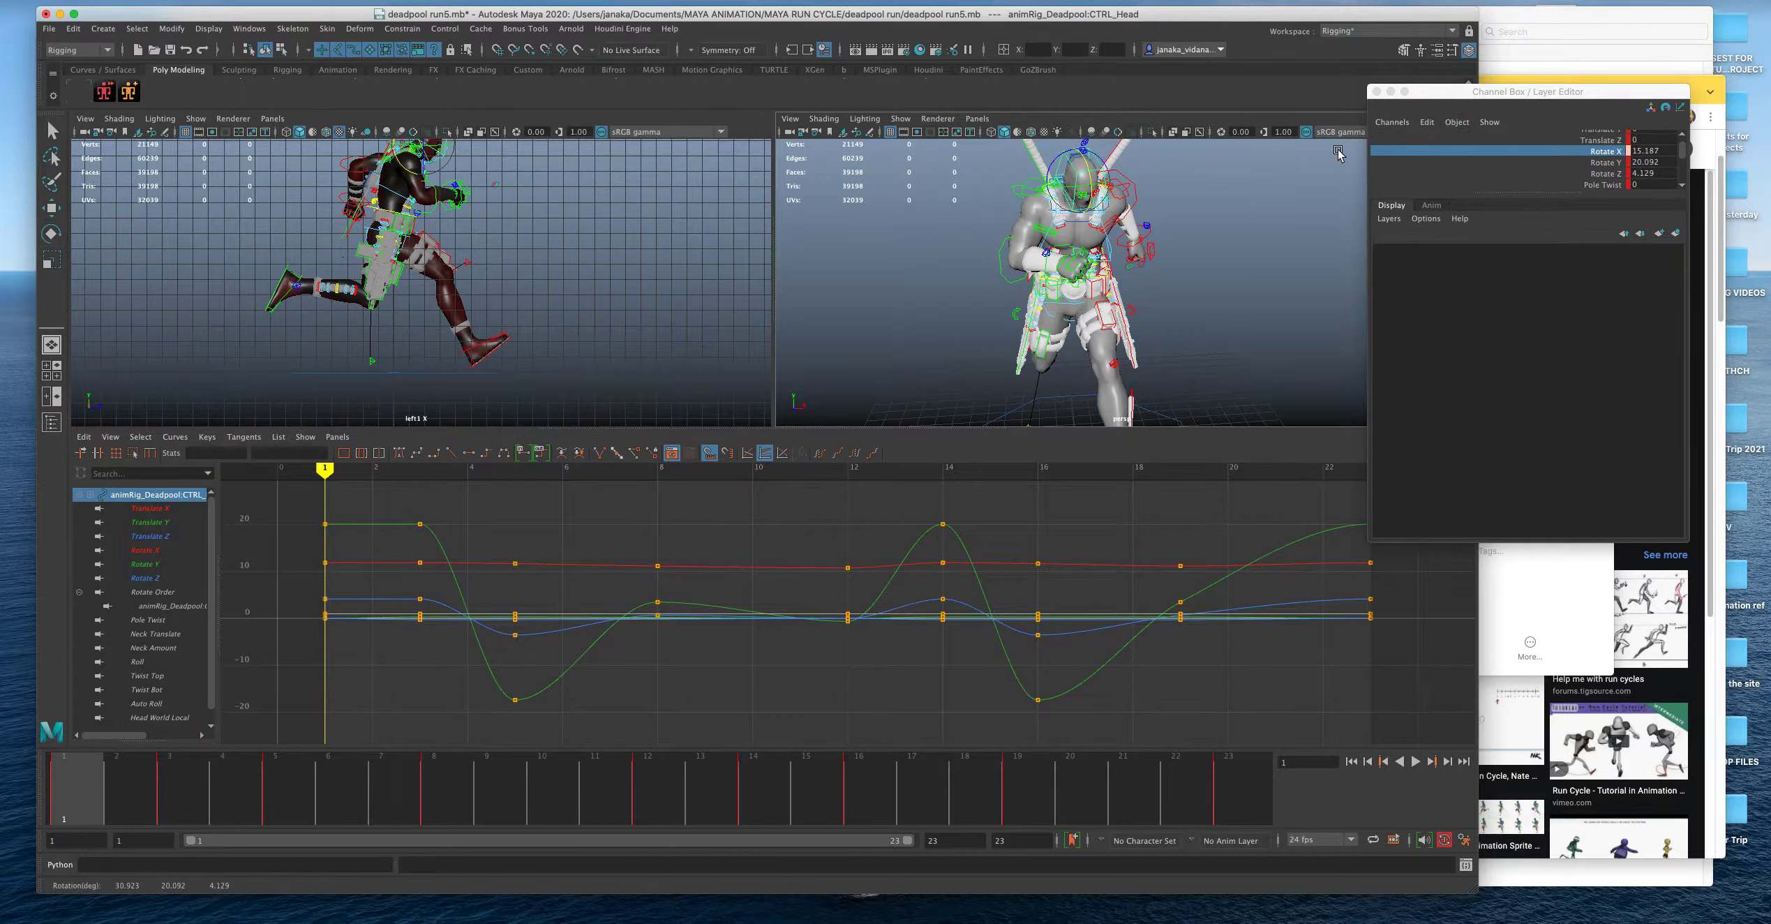
{"action": "key", "text": "ctrl+z"}
Set the head control's Rotate X to 0 at frame 1.
{"action": "double_click", "coordinate": [1650, 151]}
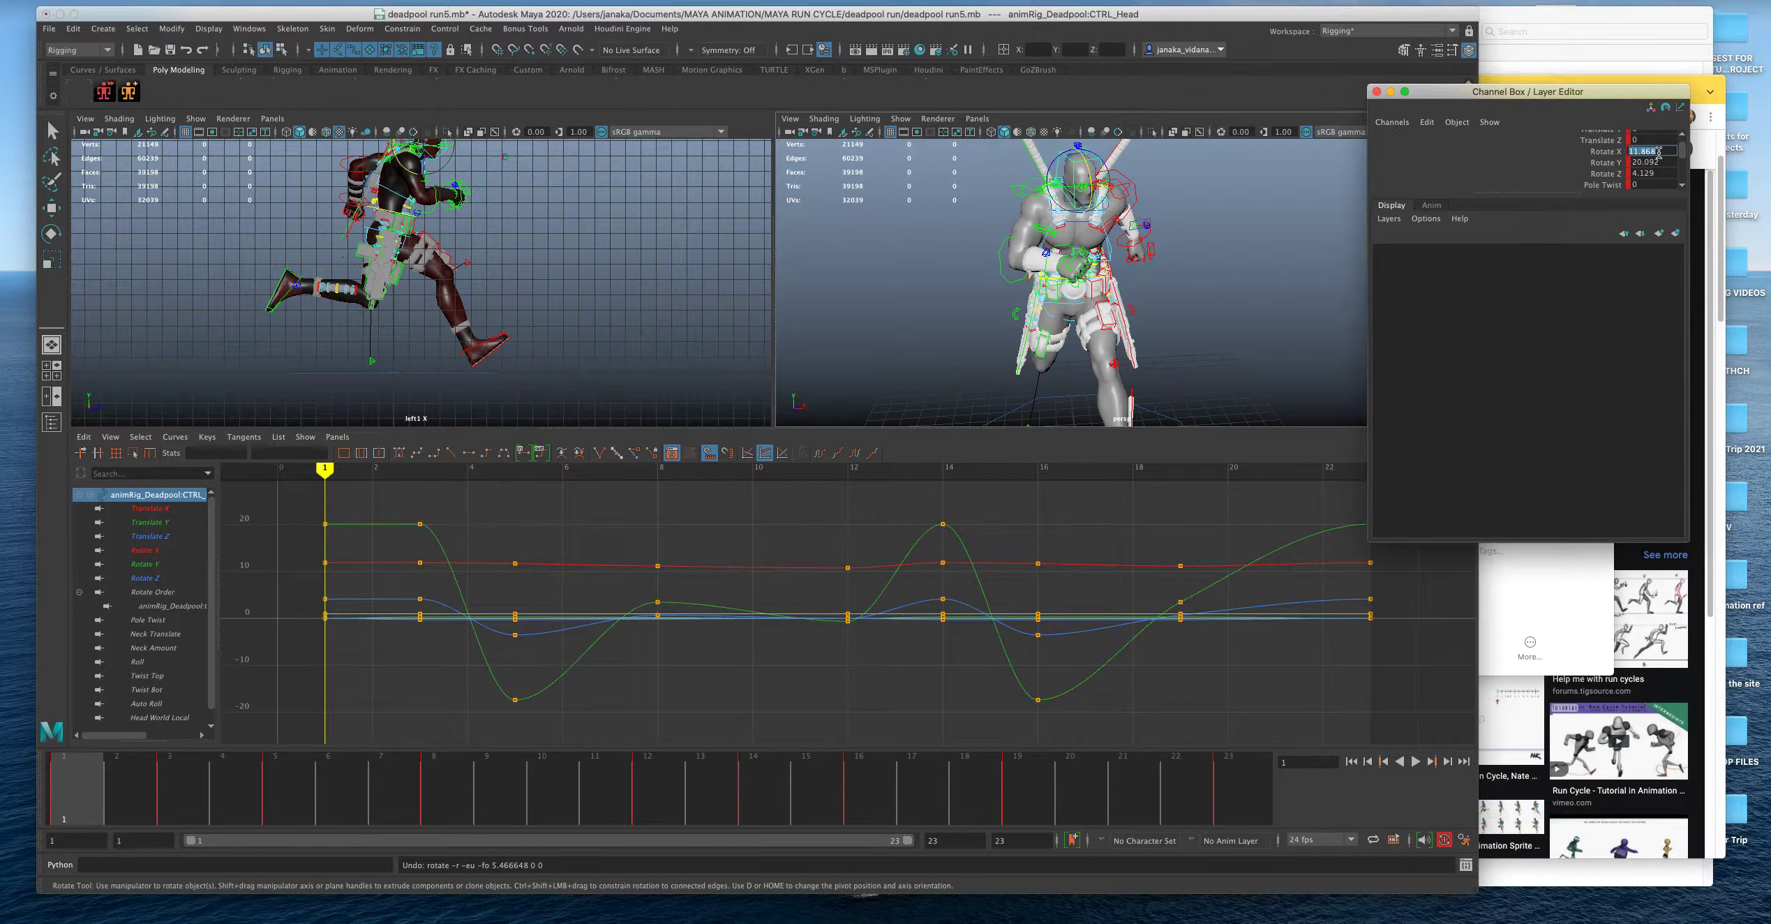
{"action": "type", "text": "0"}
{"action": "key", "text": "Return"}
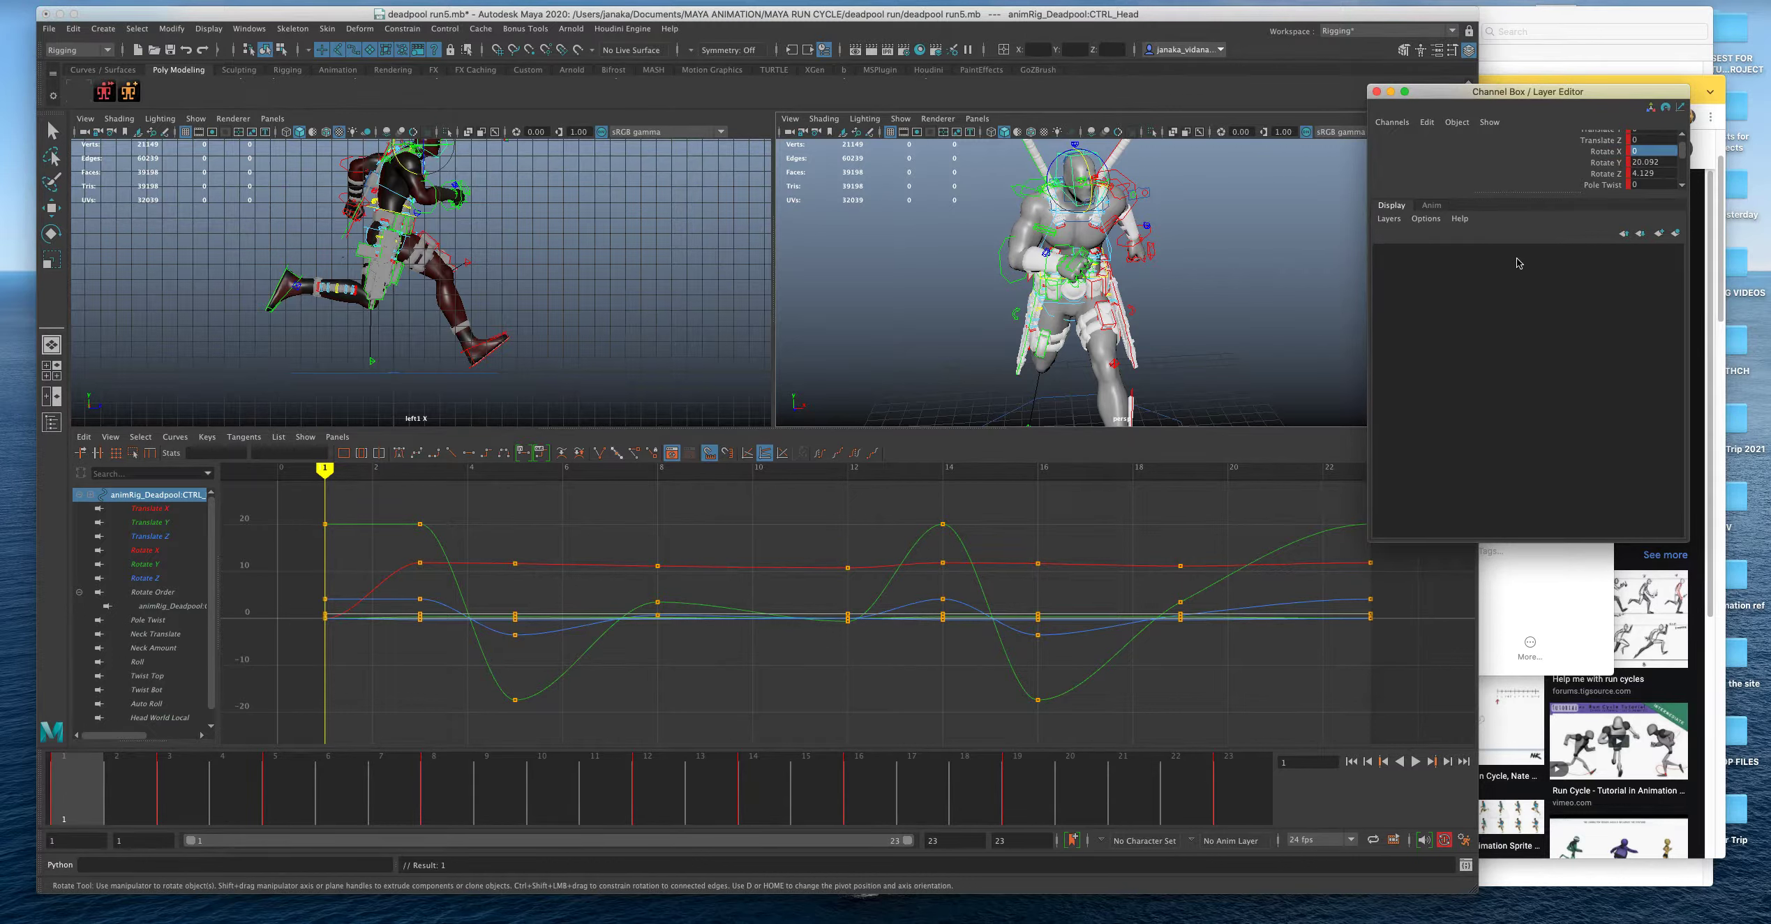
{"action": "left_click", "coordinate": [1603, 165]}
{"action": "middle_click_drag", "start_coordinate": [1359, 161], "coordinate": [1334, 163]}
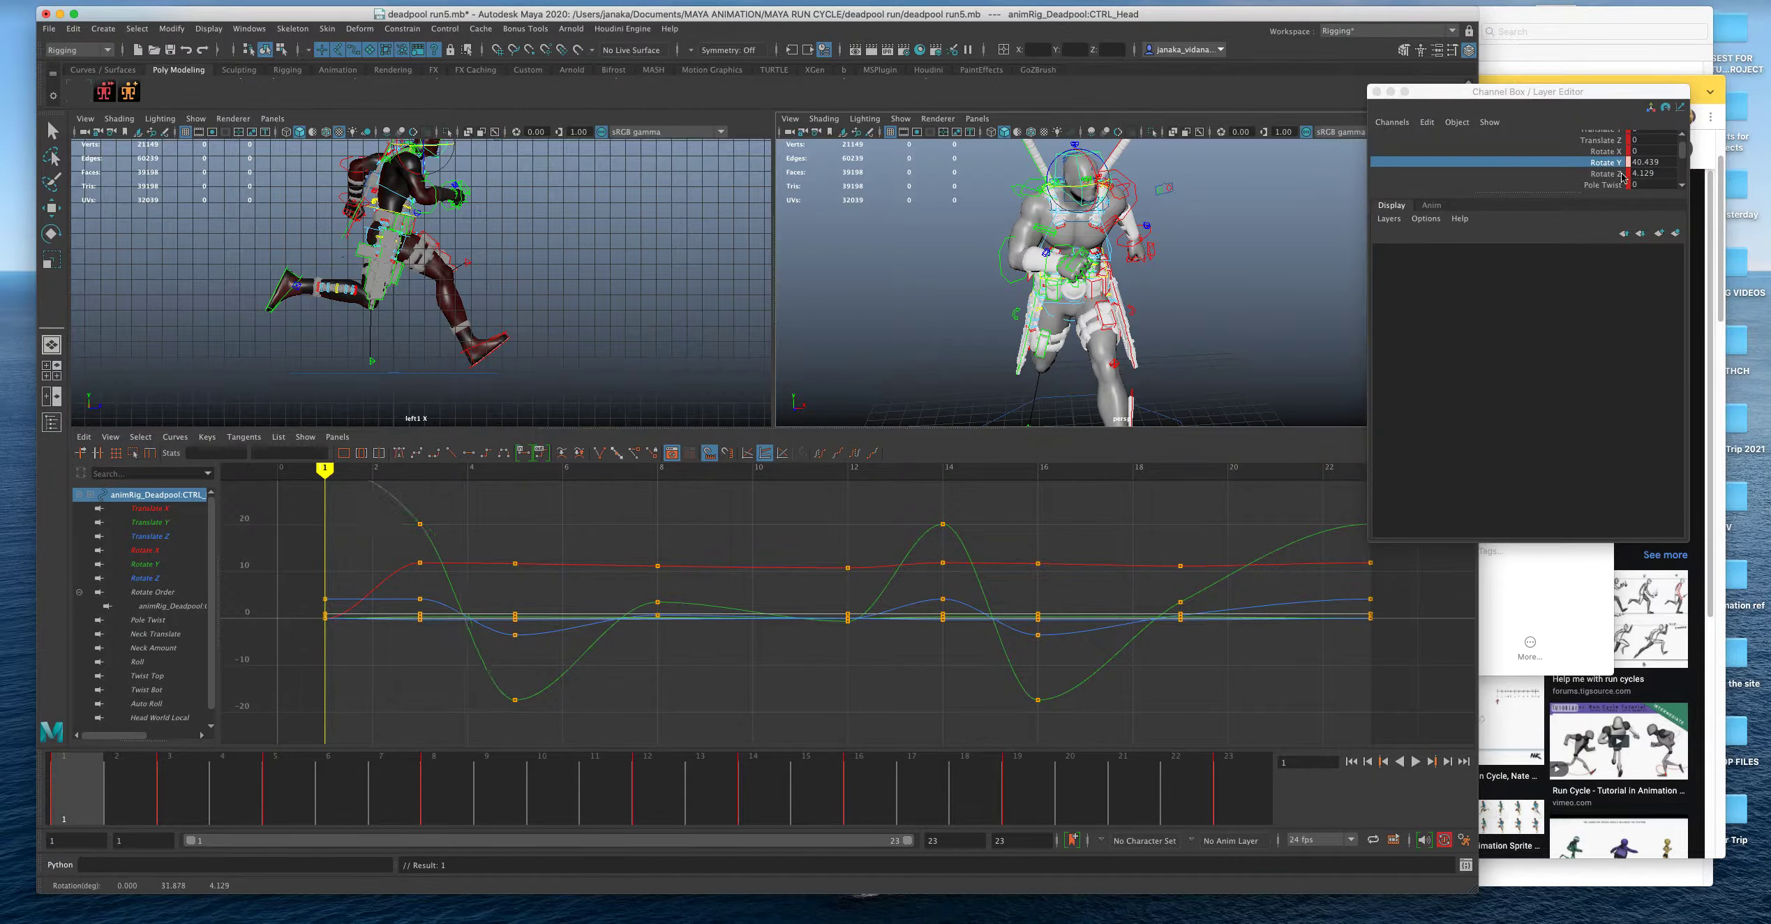
{"action": "key", "text": "super+z"}
Set the head control's Rotate Y to 20 and Rotate Z to 0 at frame 1.
{"action": "left_click", "coordinate": [1669, 162]}
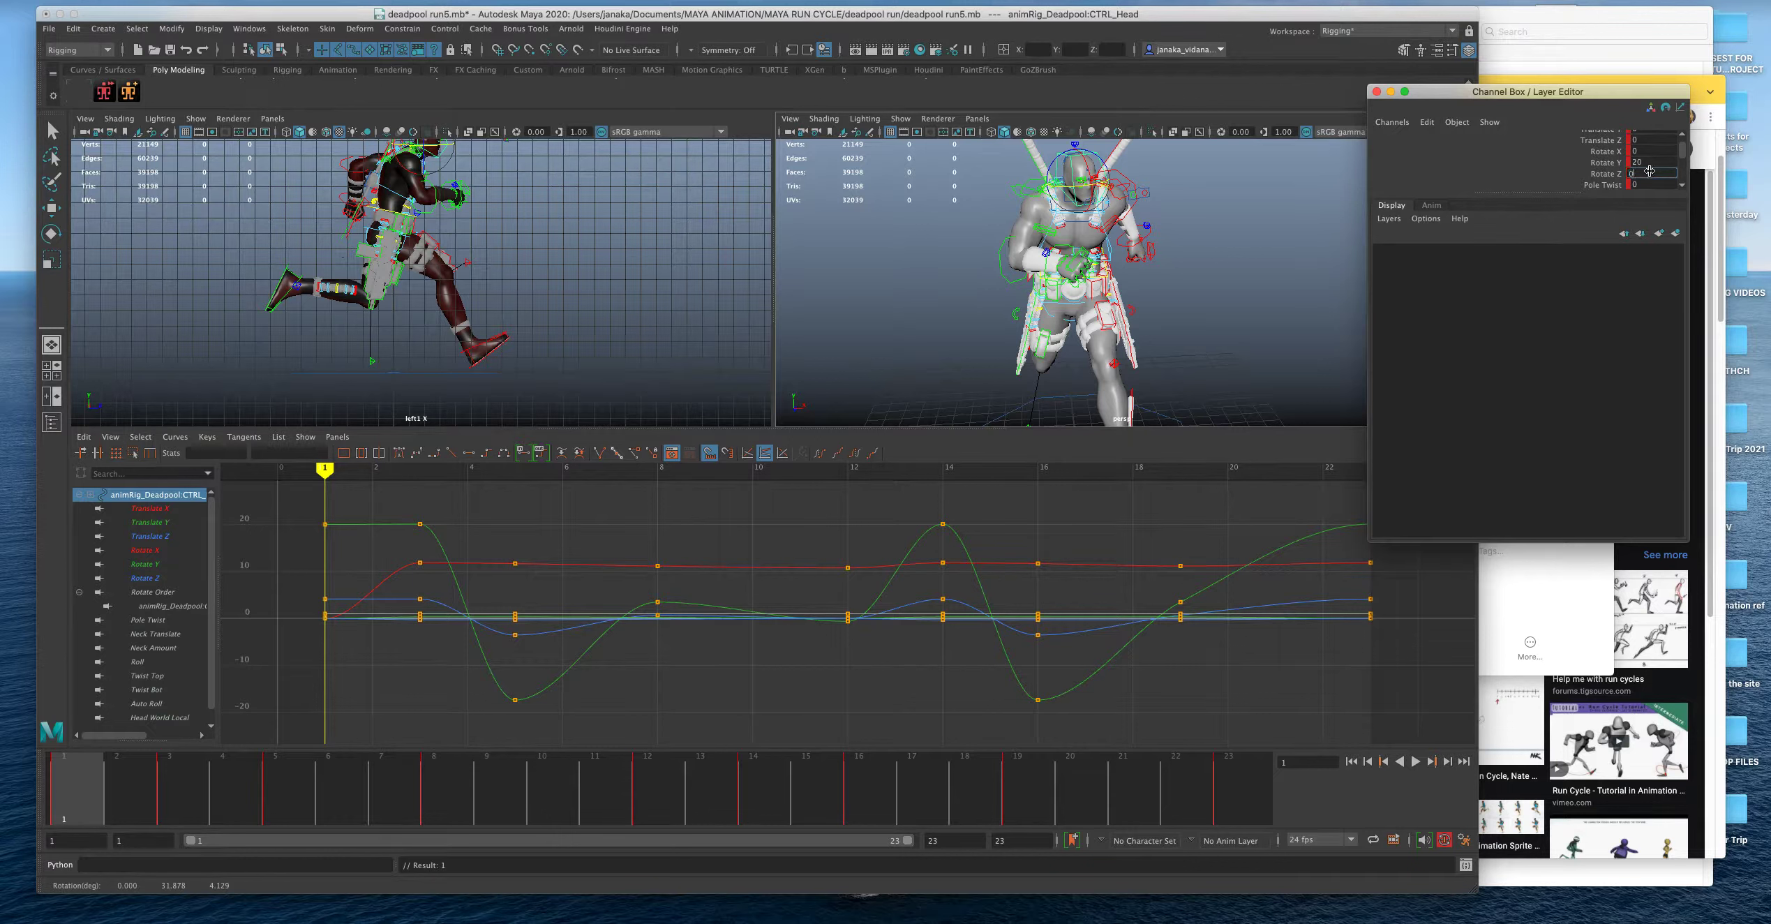
{"action": "key", "text": "Return"}
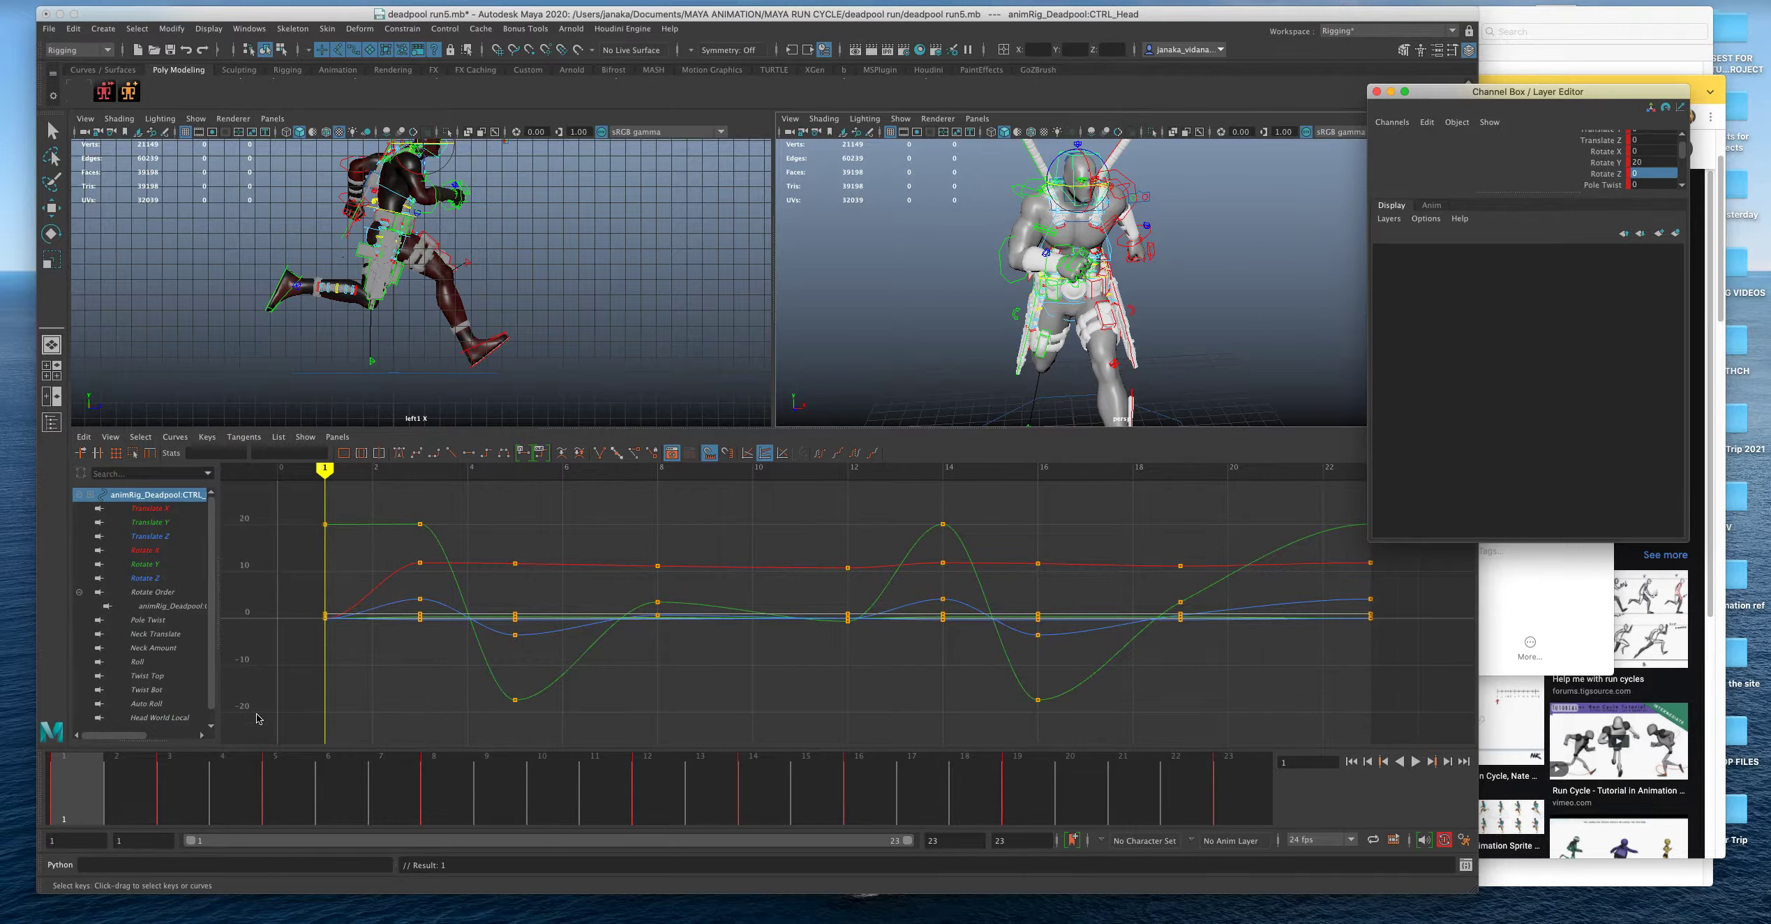
Delete the head control's keys at frames 3 and 5 in the Graph Editor.
{"action": "left_click", "coordinate": [190, 781]}
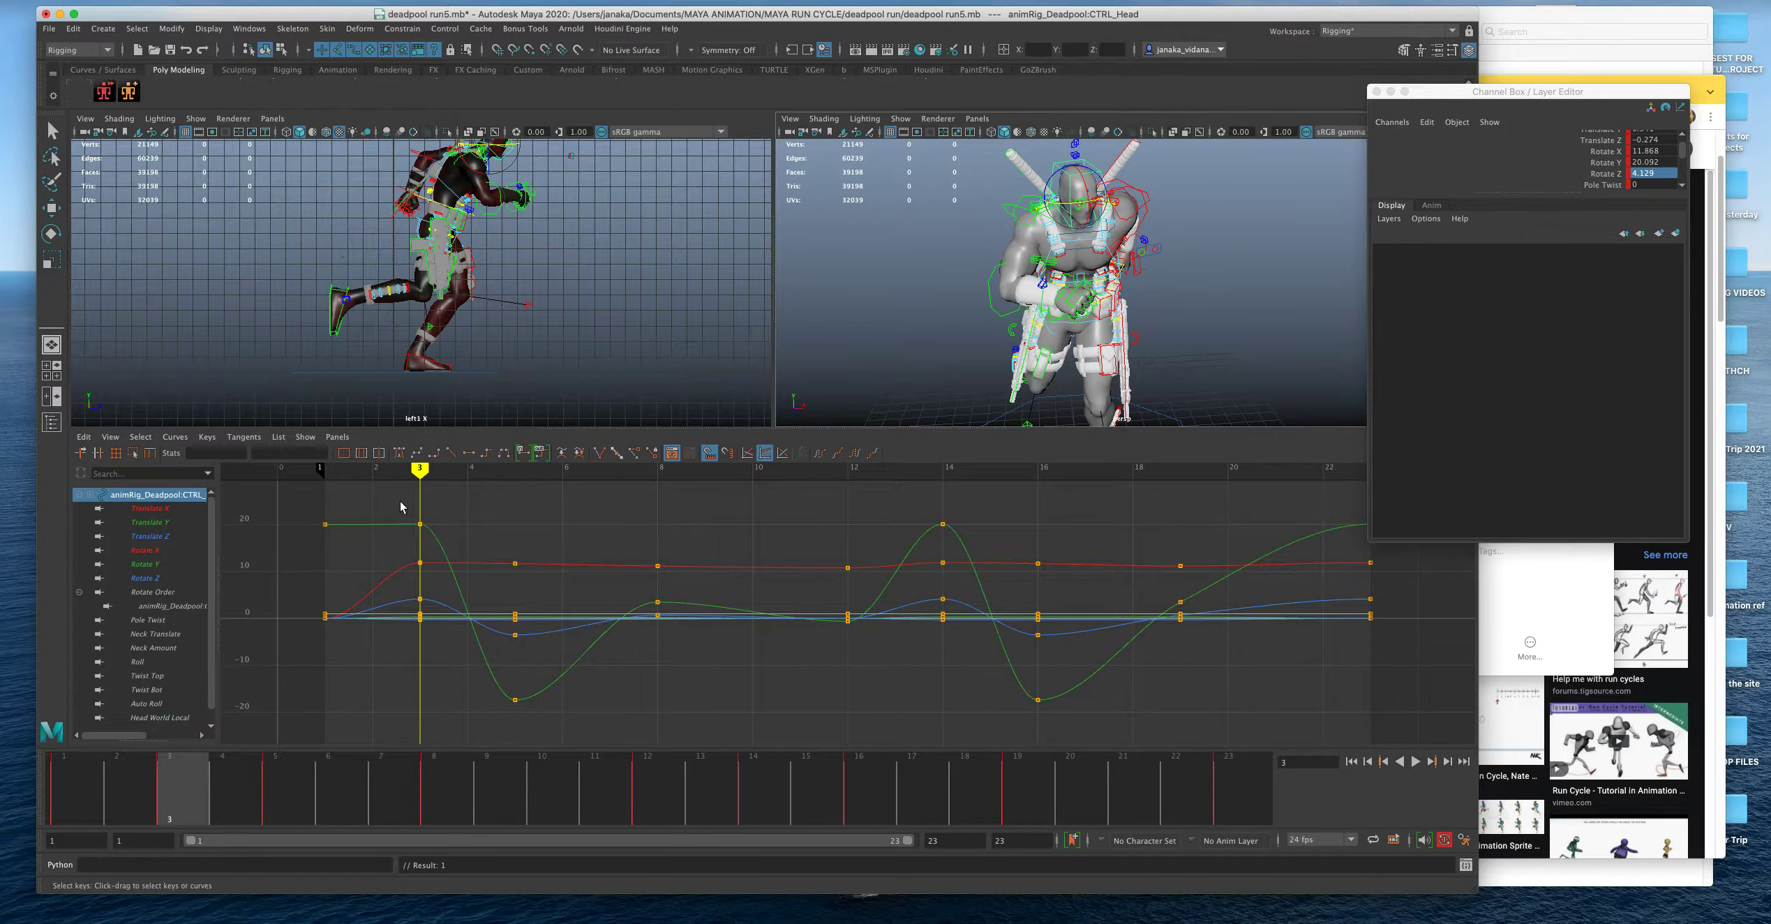
{"action": "left_click_drag", "start_coordinate": [402, 507], "coordinate": [457, 684]}
{"action": "key", "text": "e"}
{"action": "key", "text": "Delete"}
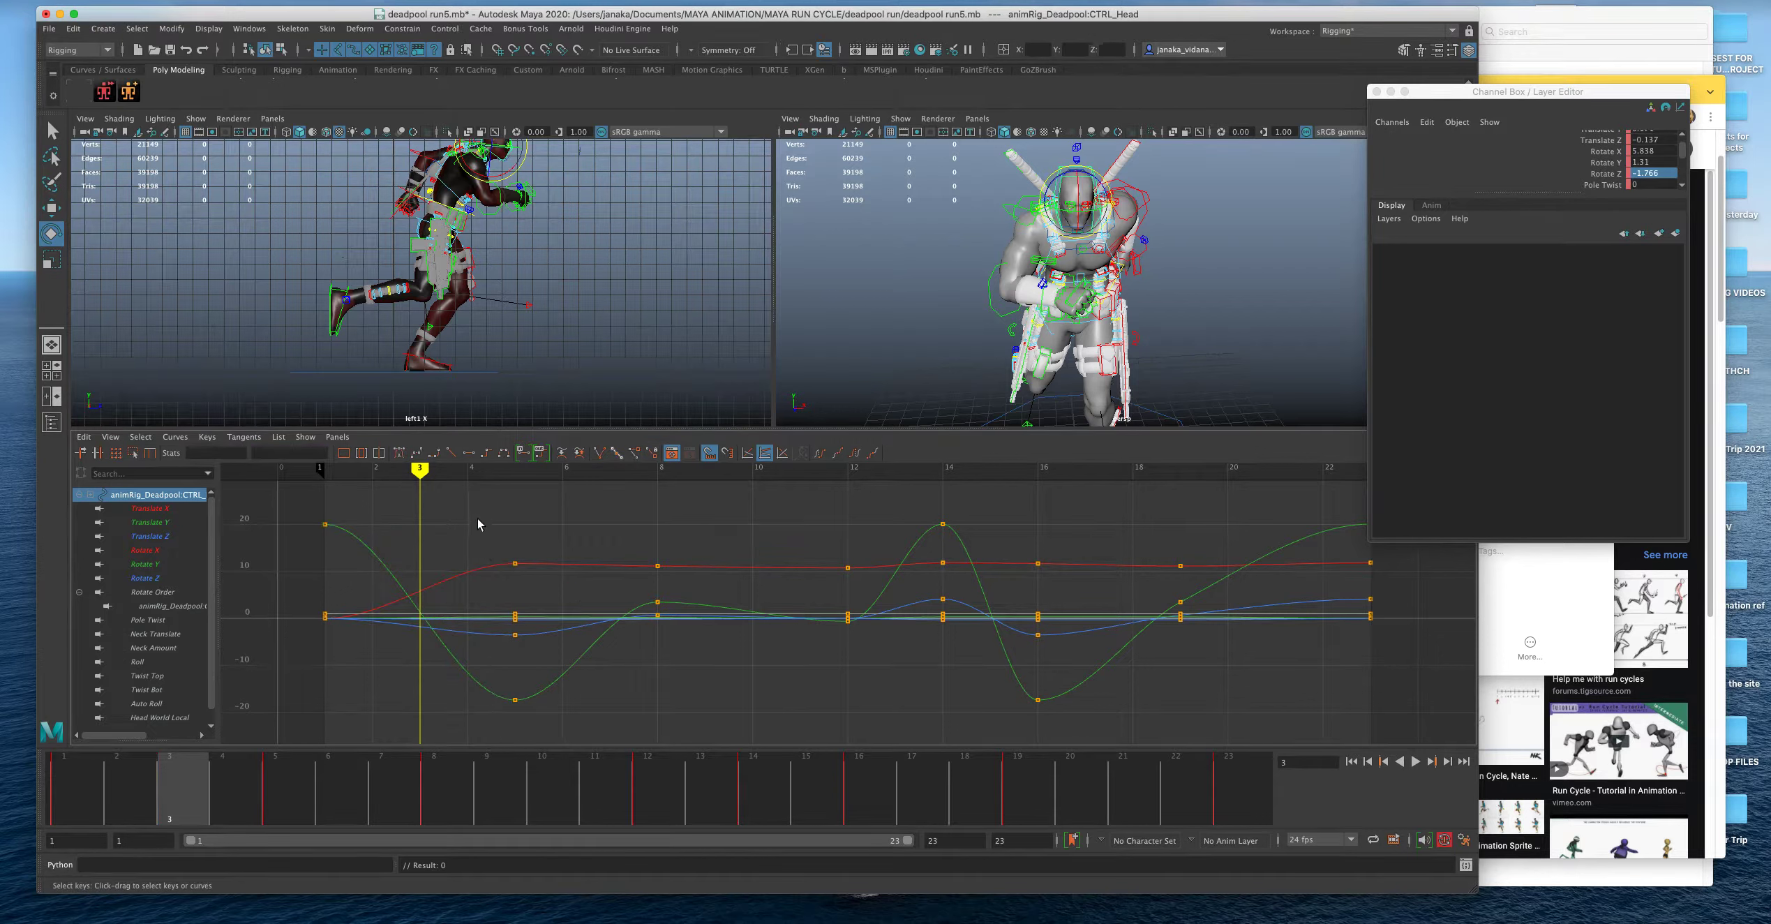
{"action": "left_click_drag", "start_coordinate": [478, 524], "coordinate": [558, 729]}
{"action": "key", "text": "Delete"}
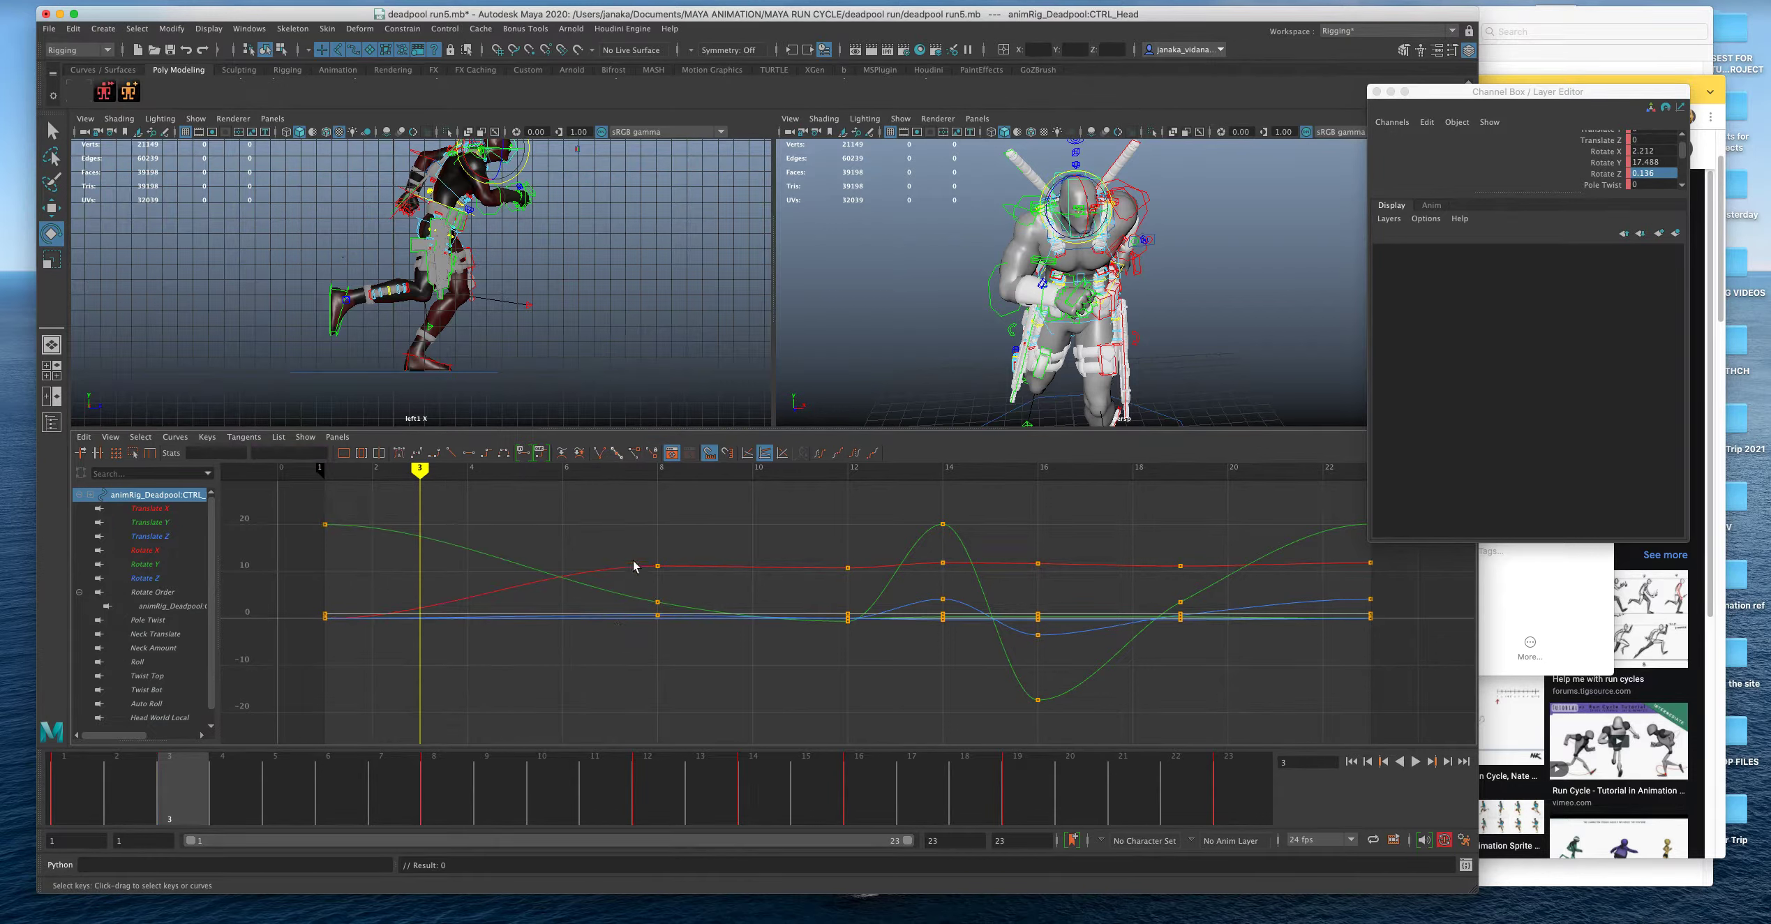
Delete the head control's keys at frames 14, 16 and 19, as well as those at frame 8.
{"action": "left_click_drag", "start_coordinate": [684, 653], "coordinate": [685, 651]}
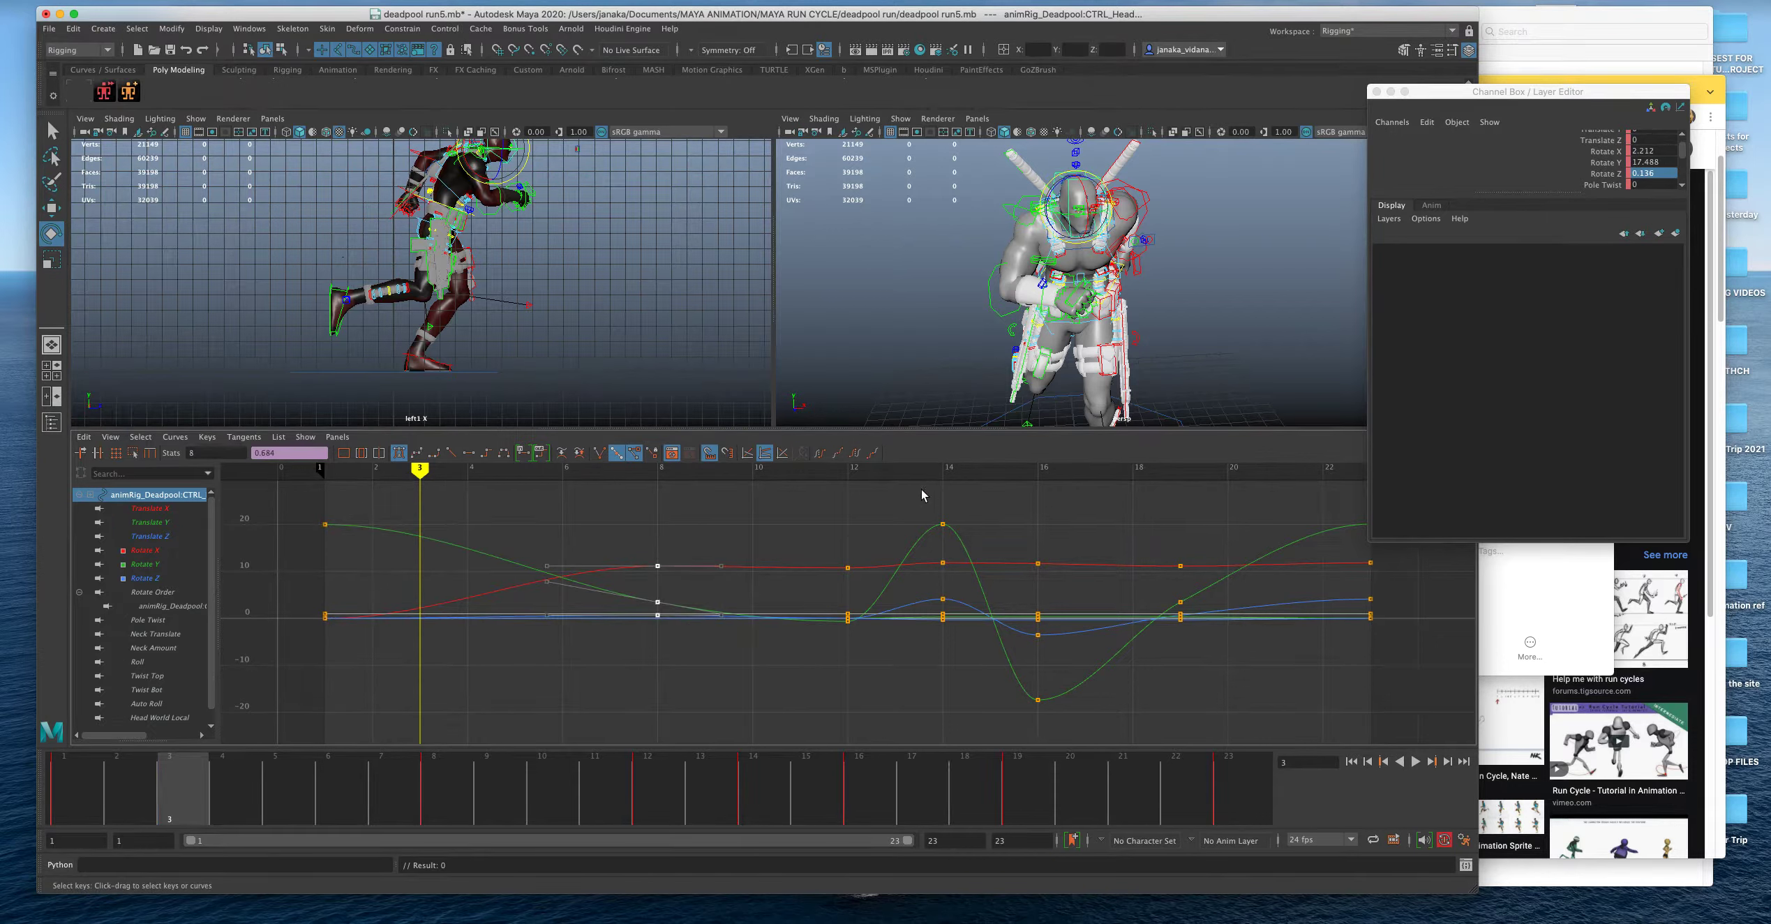
{"action": "left_click_drag", "start_coordinate": [922, 496], "coordinate": [1256, 697]}
{"action": "key", "text": "Delete"}
{"action": "key", "text": "a"}
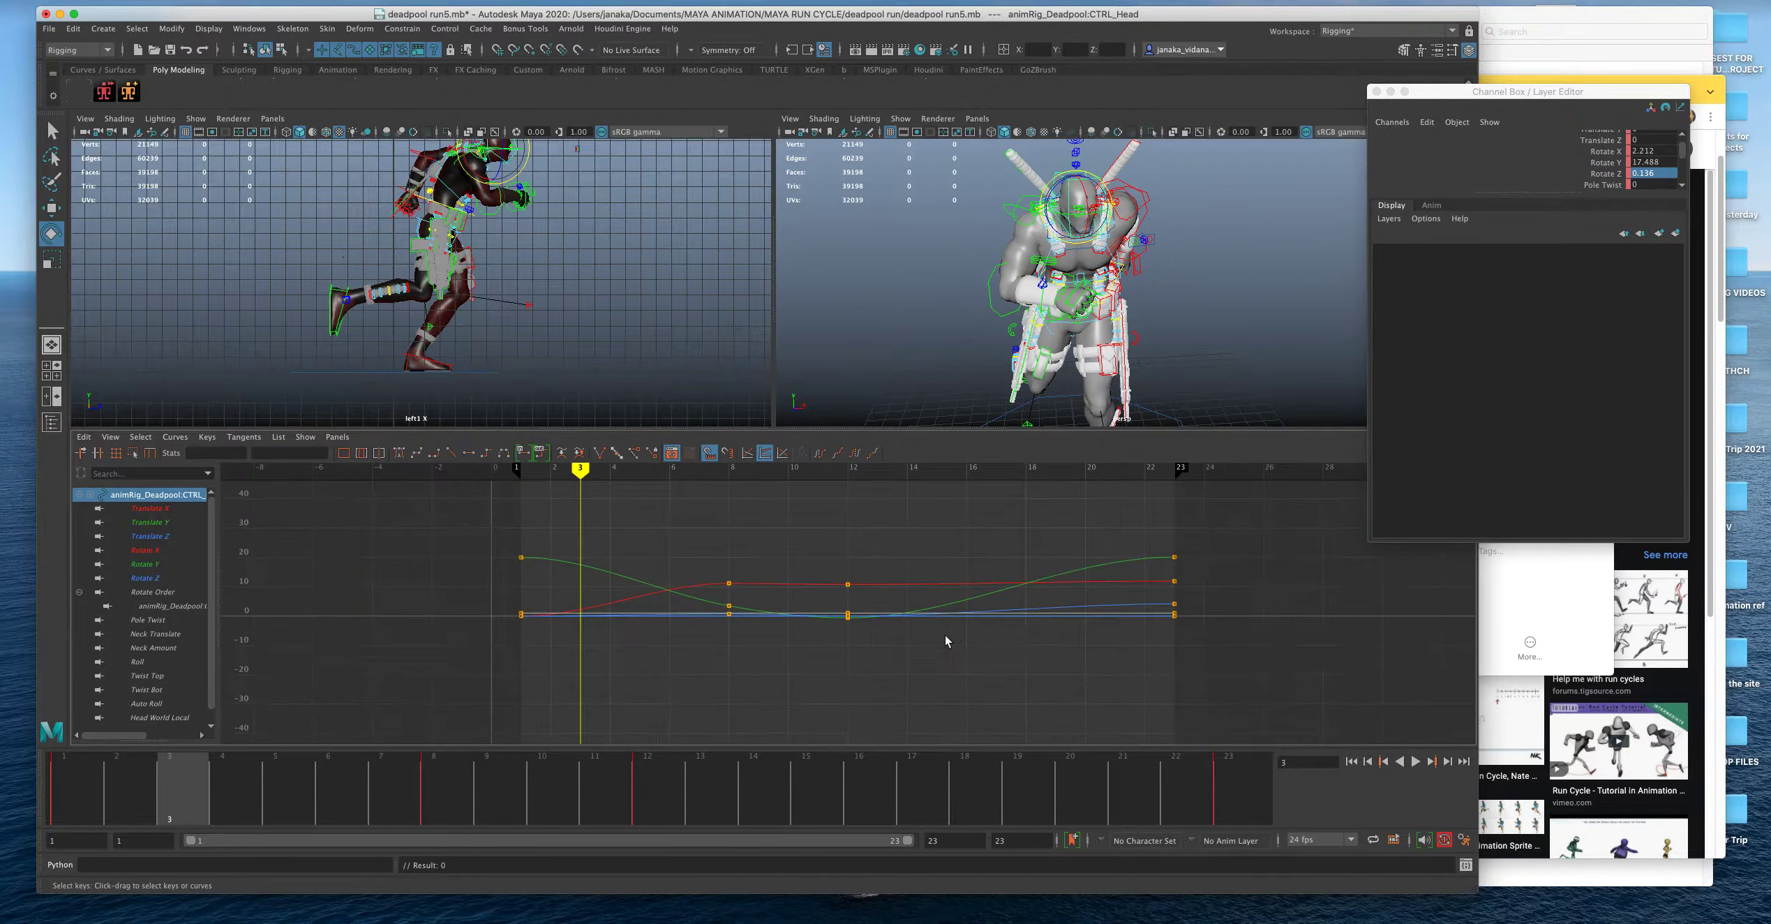
{"action": "key", "text": "a"}
{"action": "left_click", "coordinate": [447, 811]}
{"action": "right_click", "coordinate": [447, 811]}
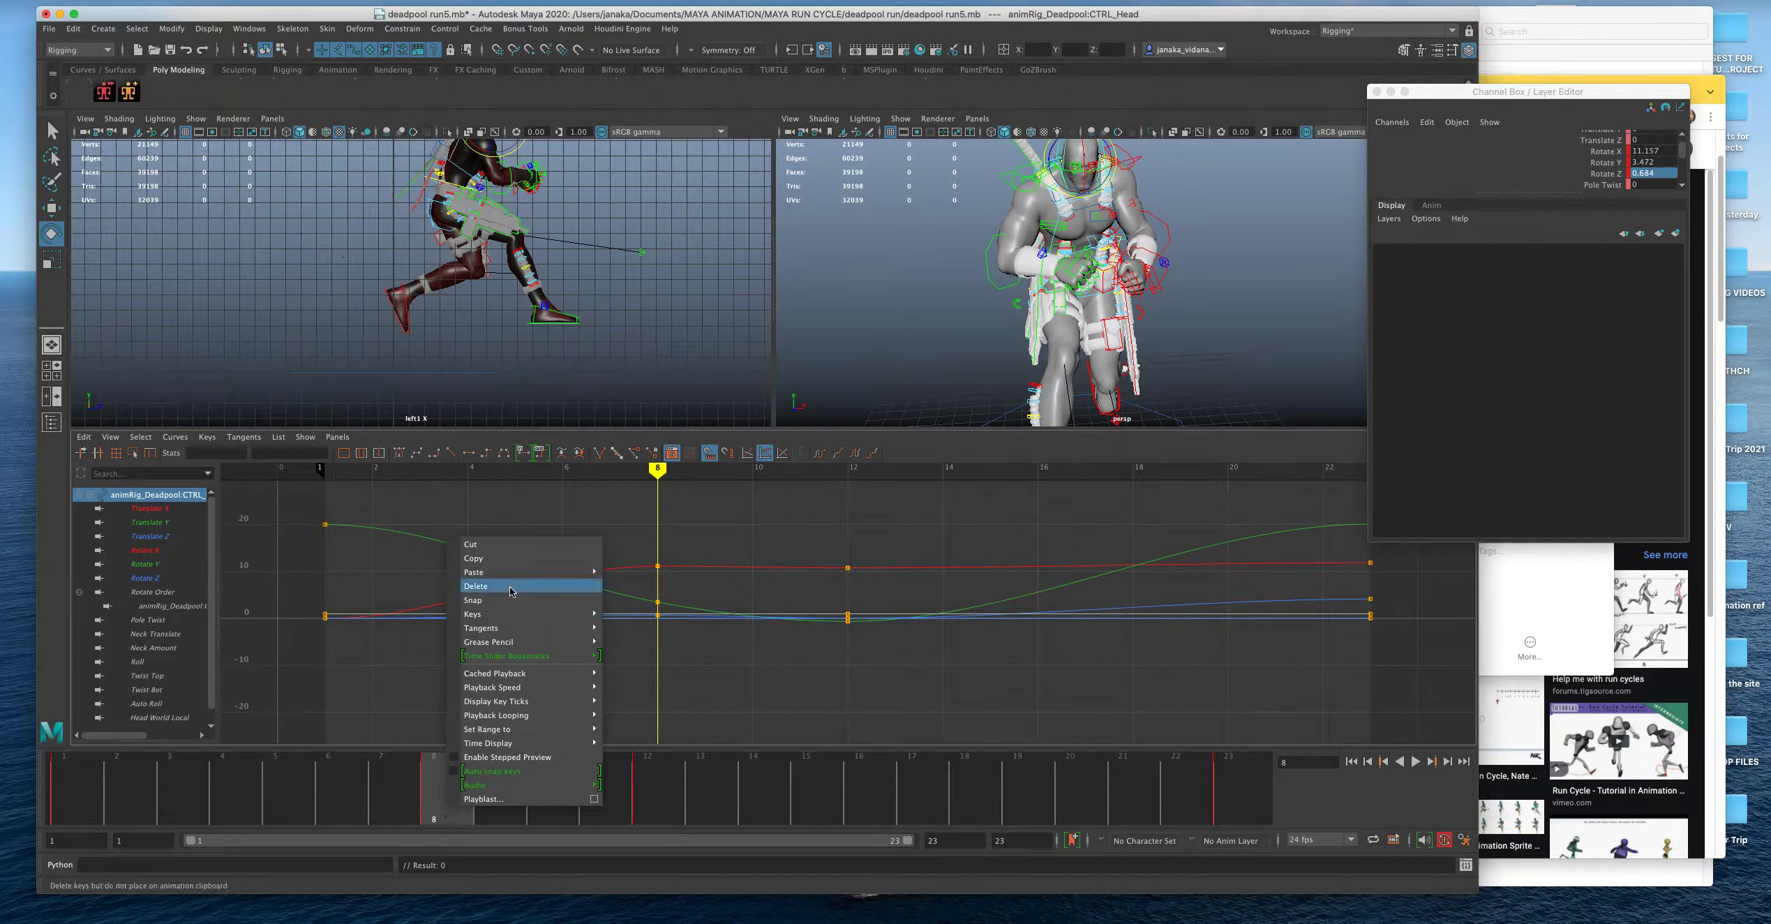
{"action": "left_click", "coordinate": [510, 586]}
At frame 12, set the head control's Rotate X and Rotate Z to 0 and its Rotate Y to -20.
{"action": "left_click", "coordinate": [649, 764]}
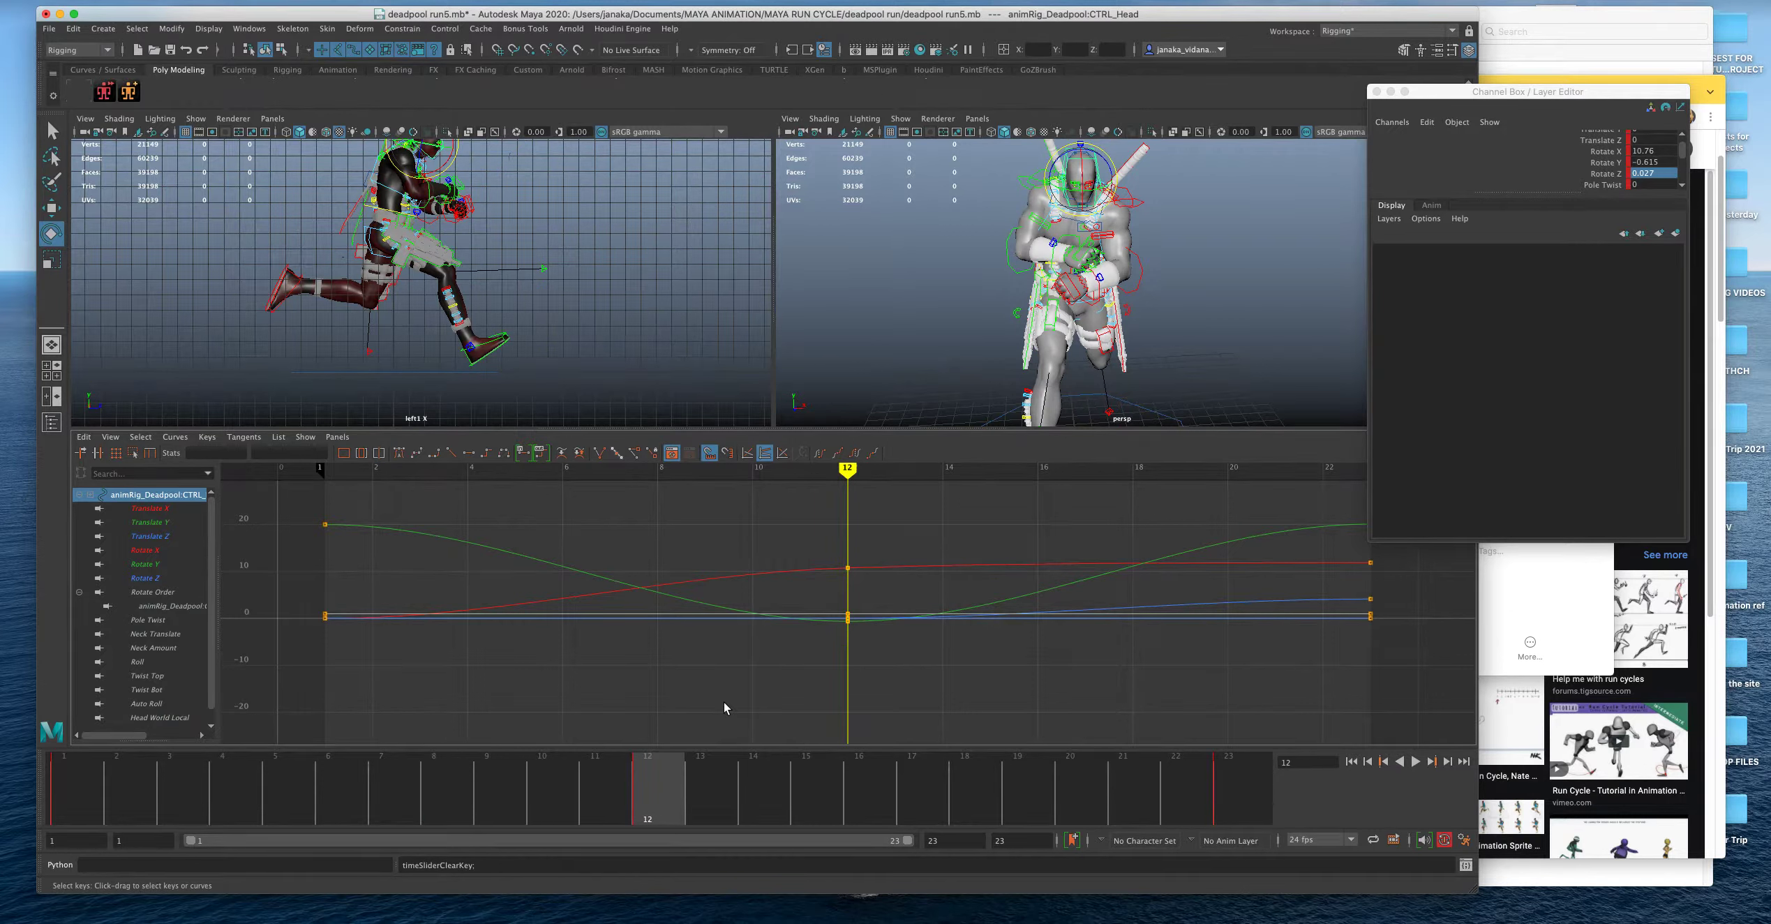
{"action": "left_click_drag", "start_coordinate": [70, 792], "coordinate": [550, 764]}
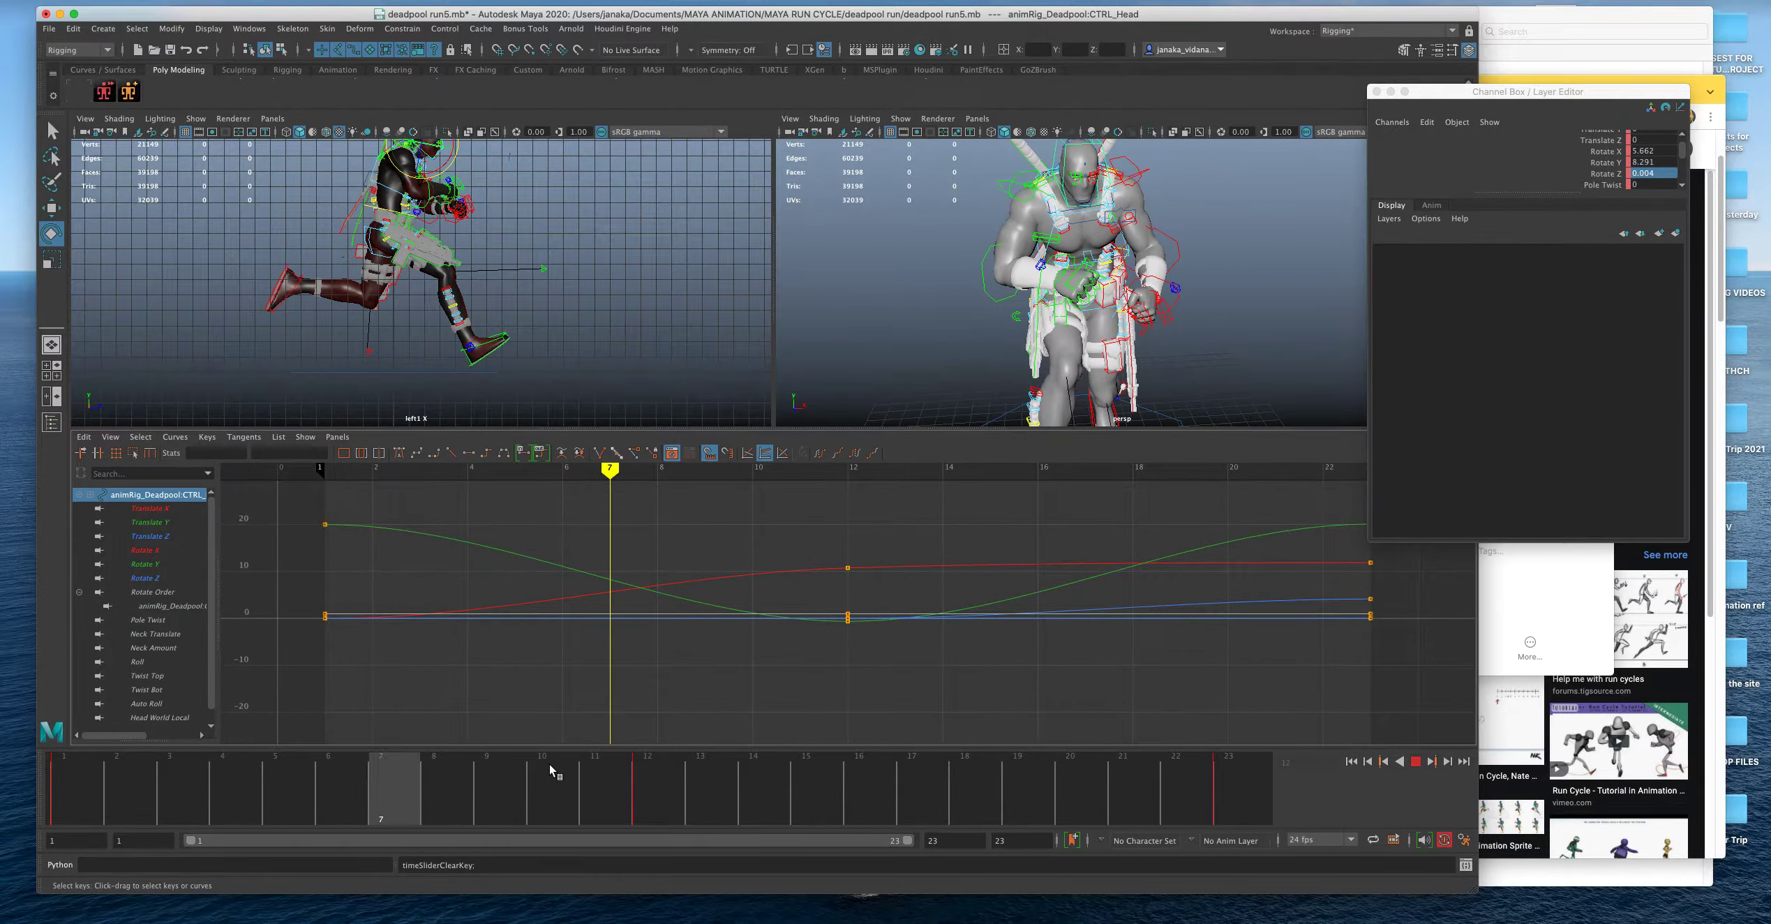
{"action": "left_click", "coordinate": [656, 757]}
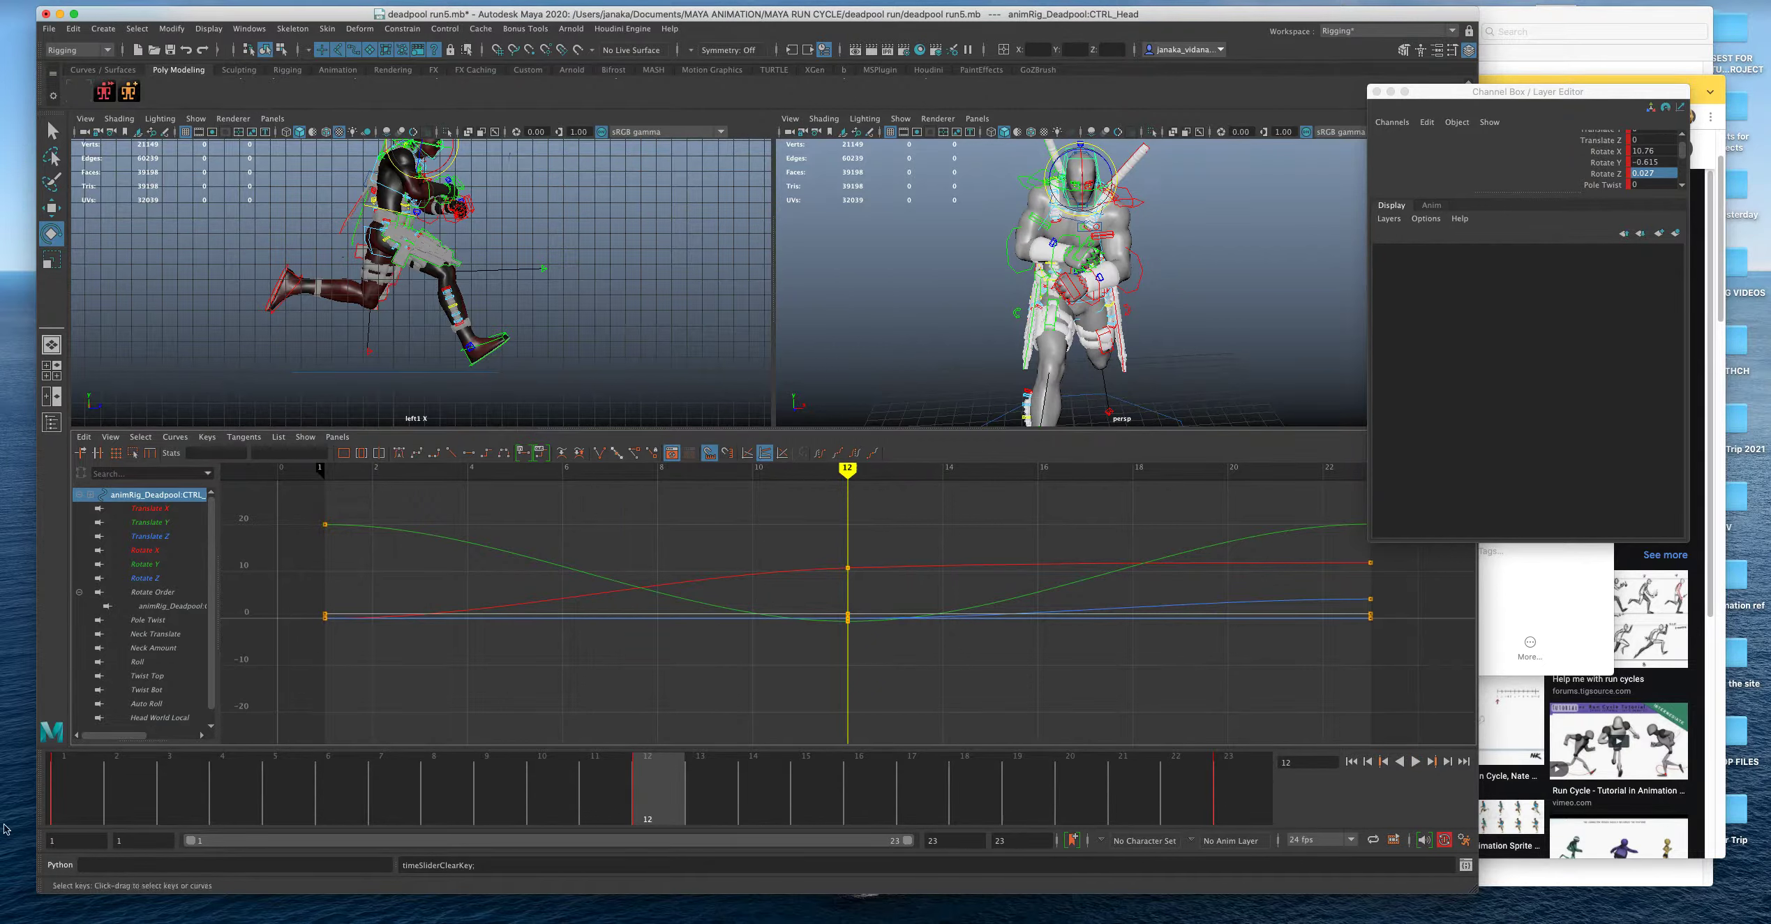
{"action": "left_click", "coordinate": [70, 792]}
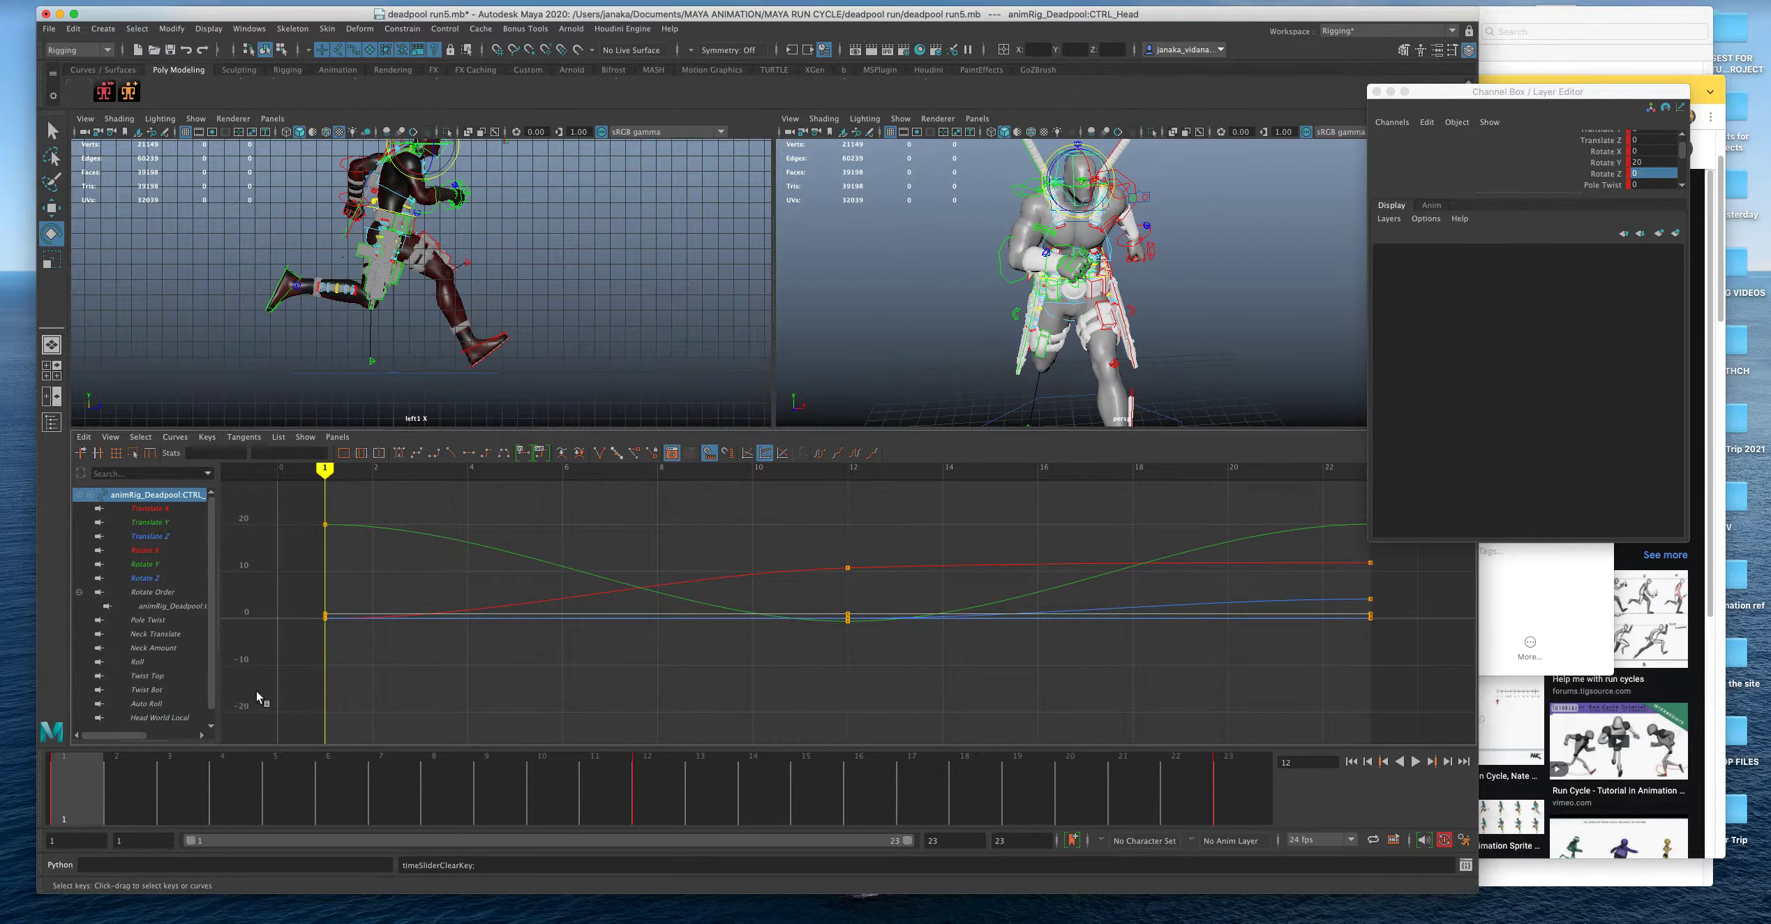
{"action": "left_click", "coordinate": [644, 771]}
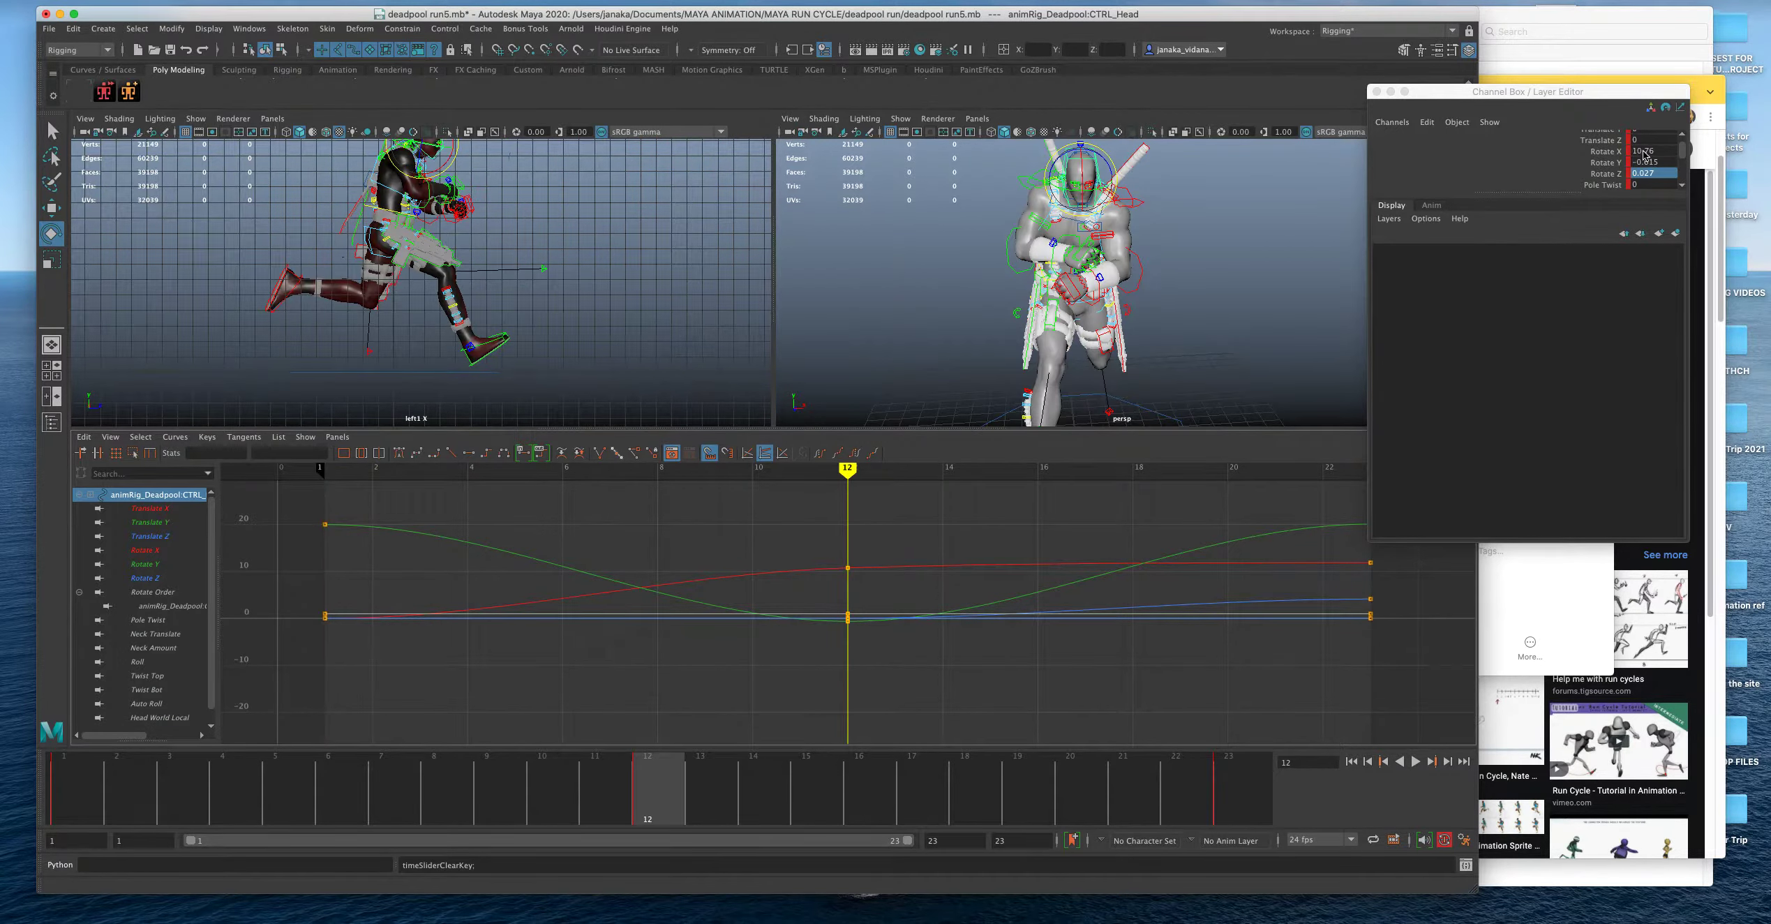
{"action": "double_click", "coordinate": [1644, 152]}
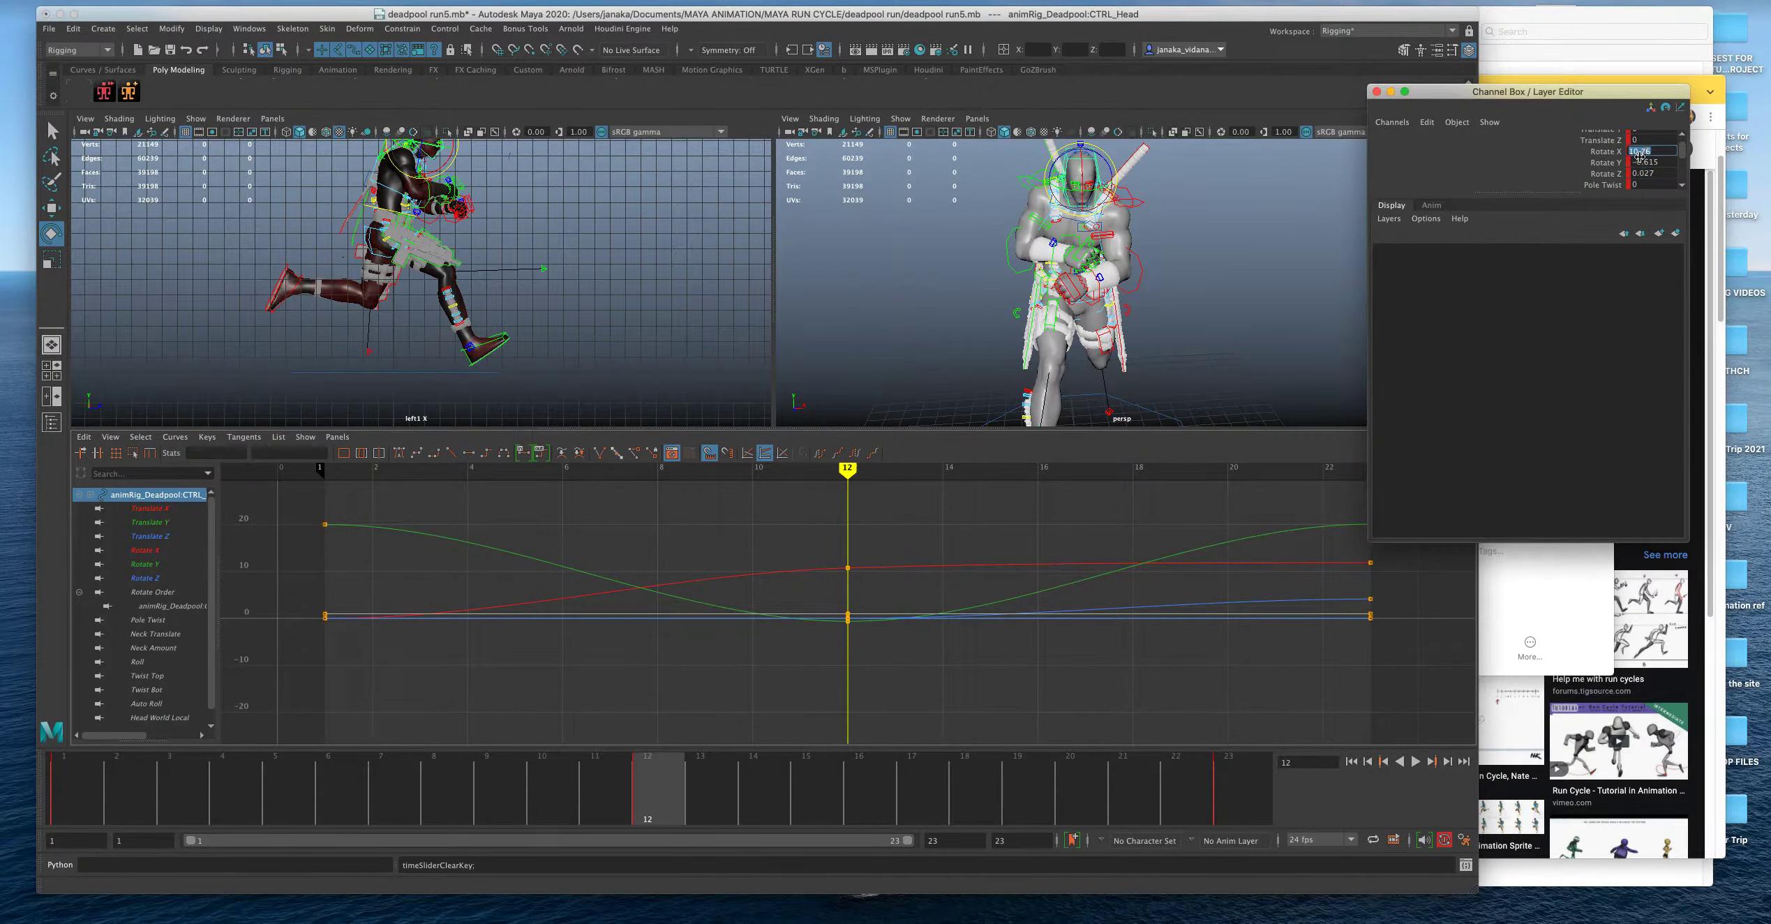
{"action": "double_click", "coordinate": [1658, 163]}
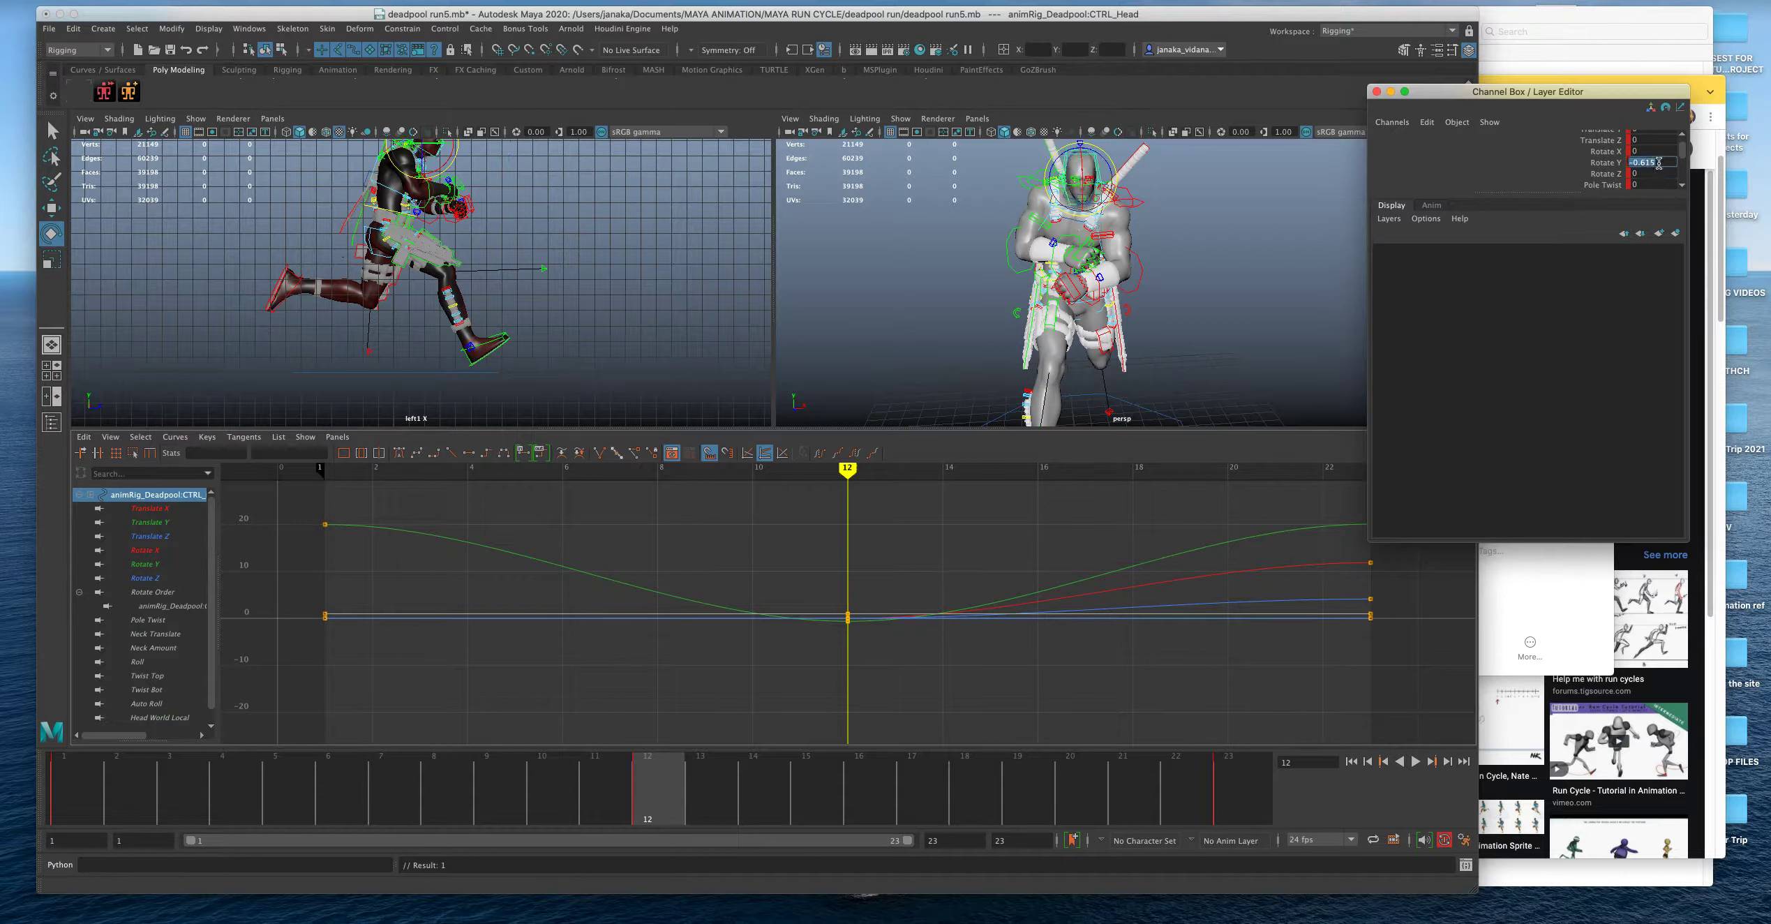
{"action": "left_click", "coordinate": [89, 811]}
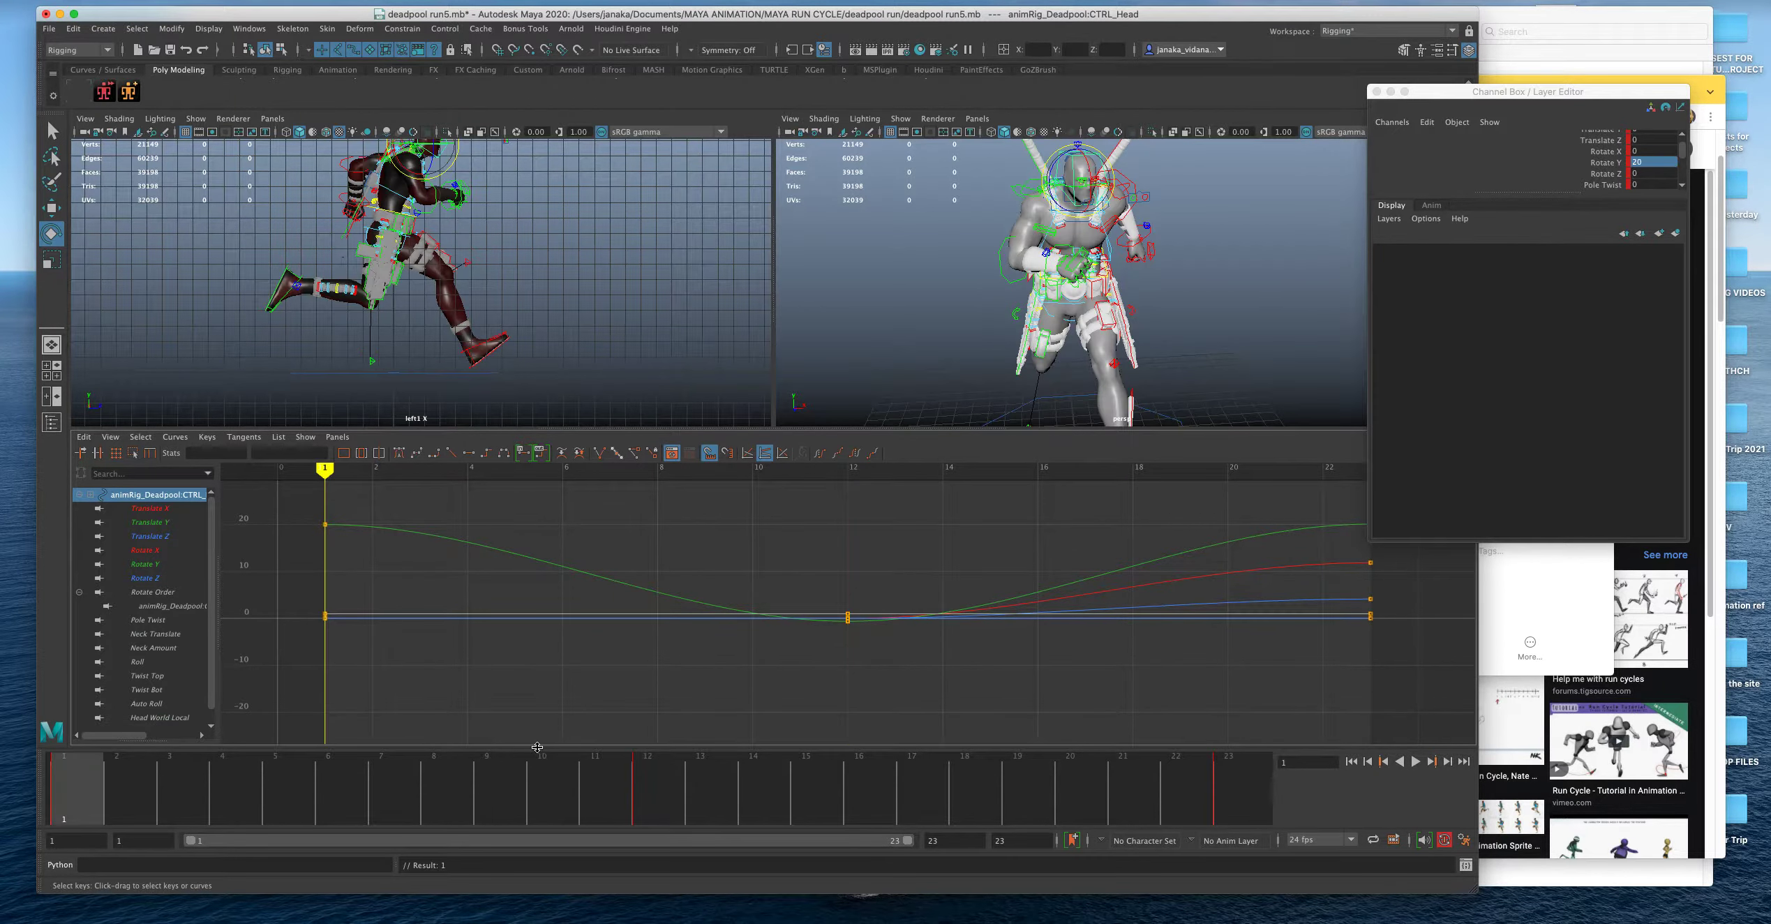
{"action": "left_click", "coordinate": [641, 771]}
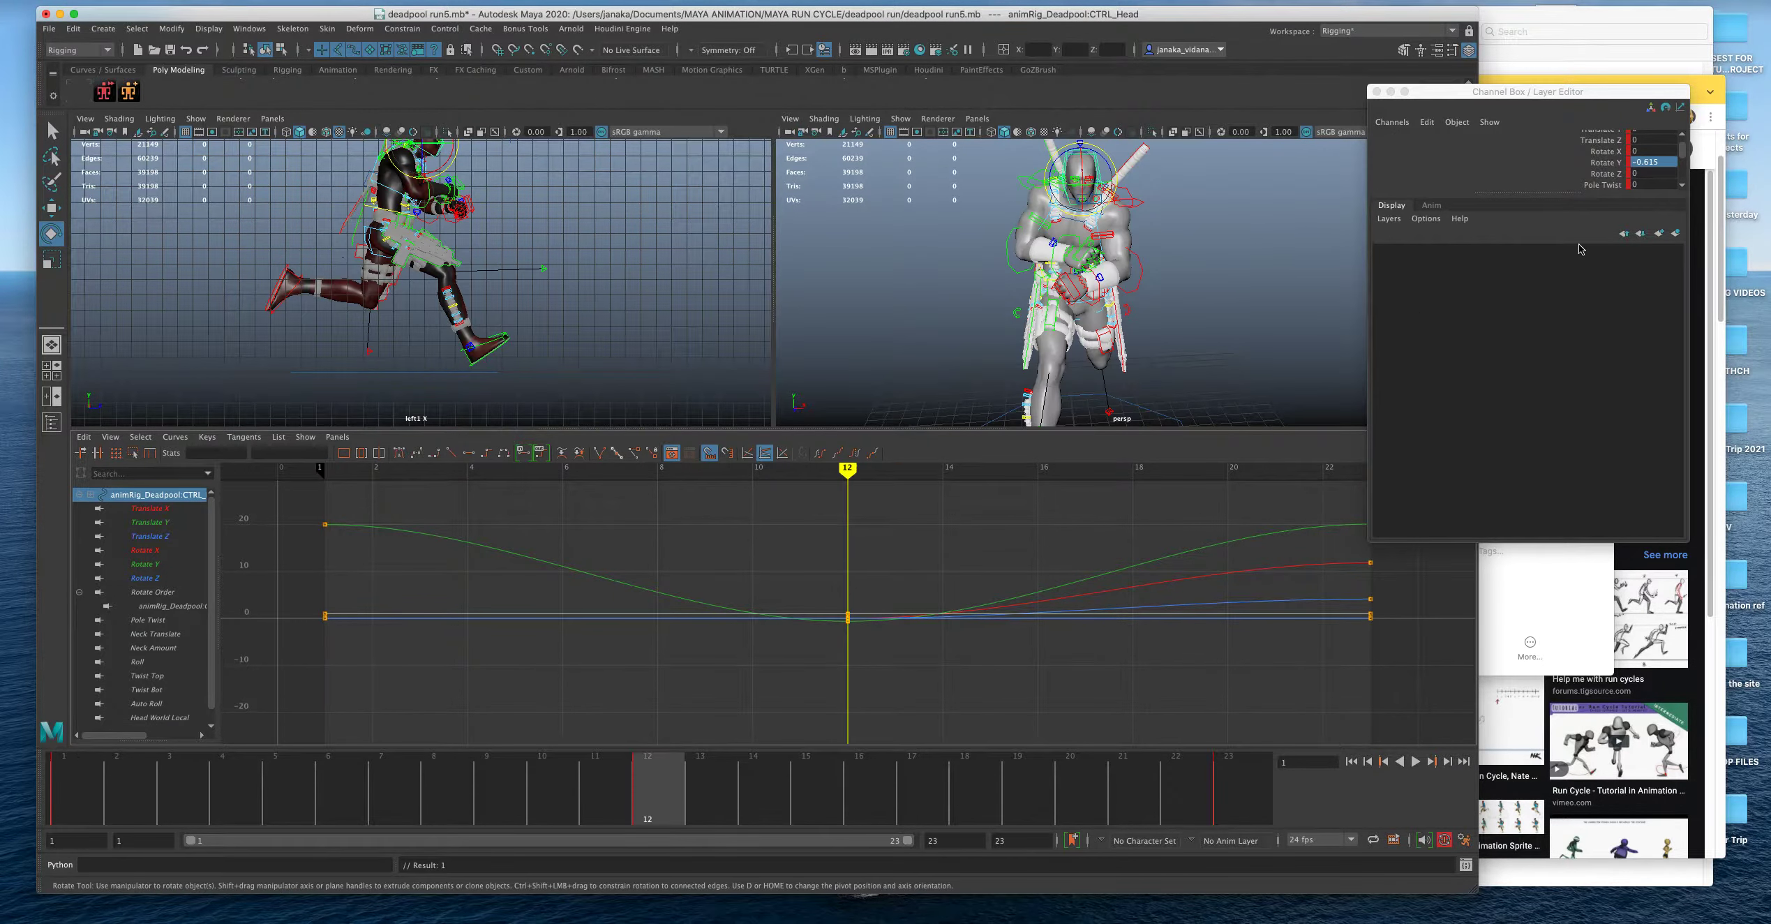
{"action": "left_click", "coordinate": [1645, 162]}
{"action": "type", "text": "-20"}
{"action": "key", "text": "Return"}
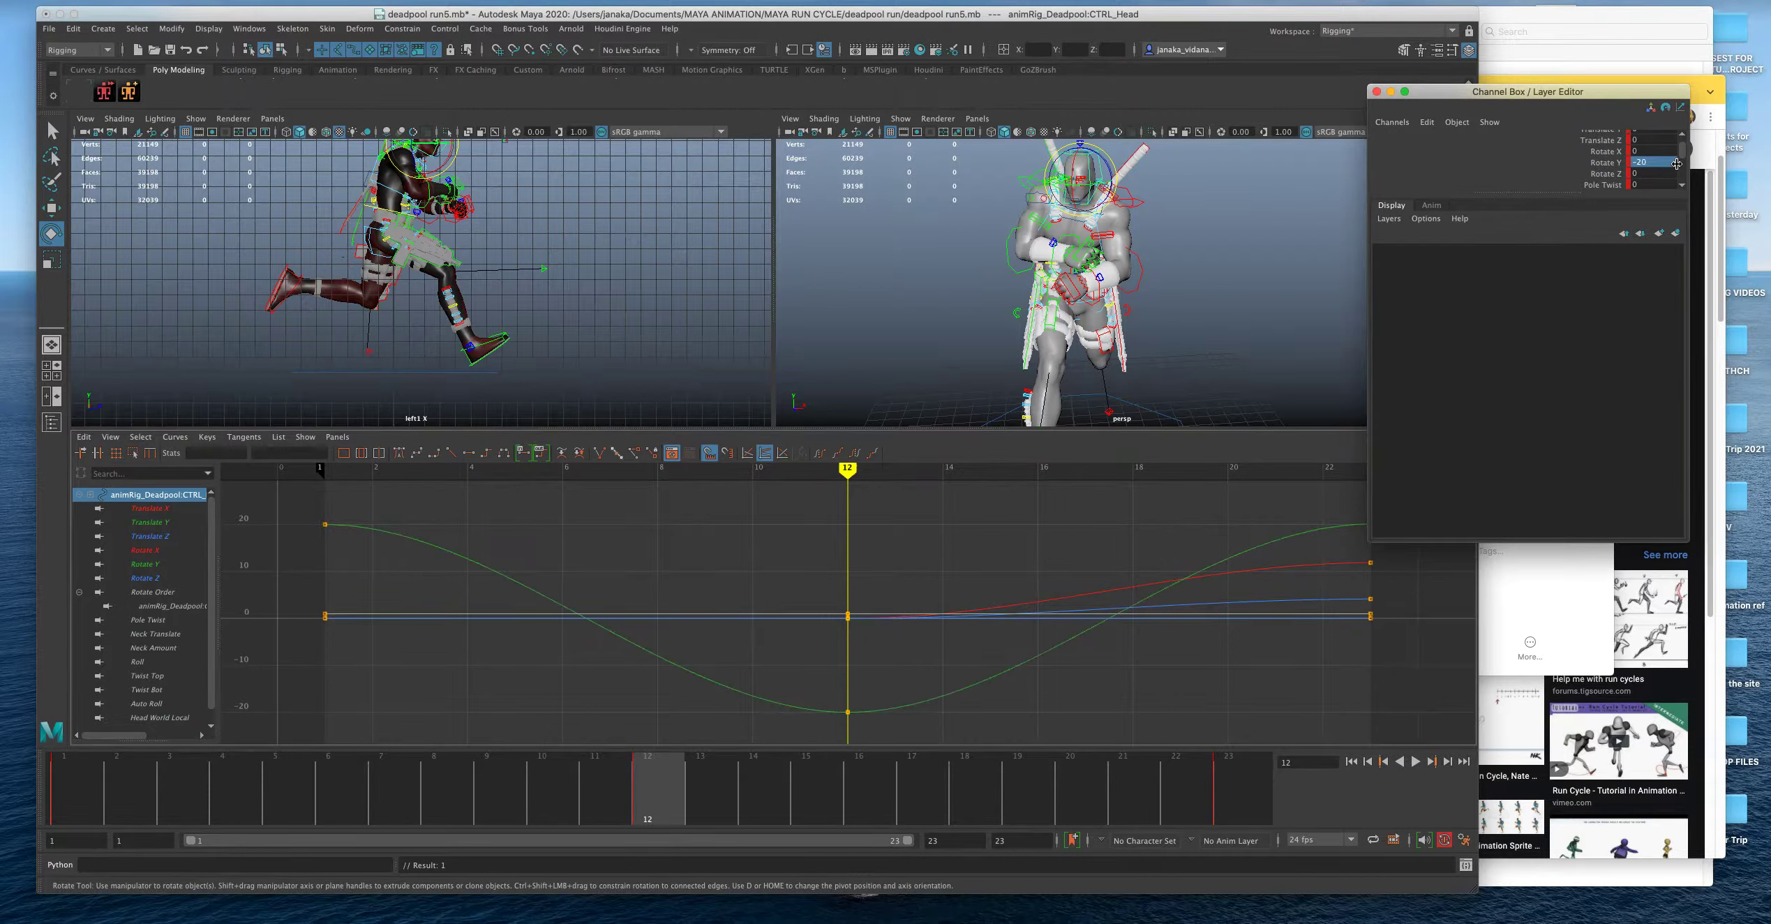
At frame 23, set the head control's Rotate X to 0, Rotate Y to 20 and Rotate Z to 0, and play the cycle from the start.
{"action": "left_click", "coordinate": [1228, 790]}
{"action": "left_click", "coordinate": [1648, 151]}
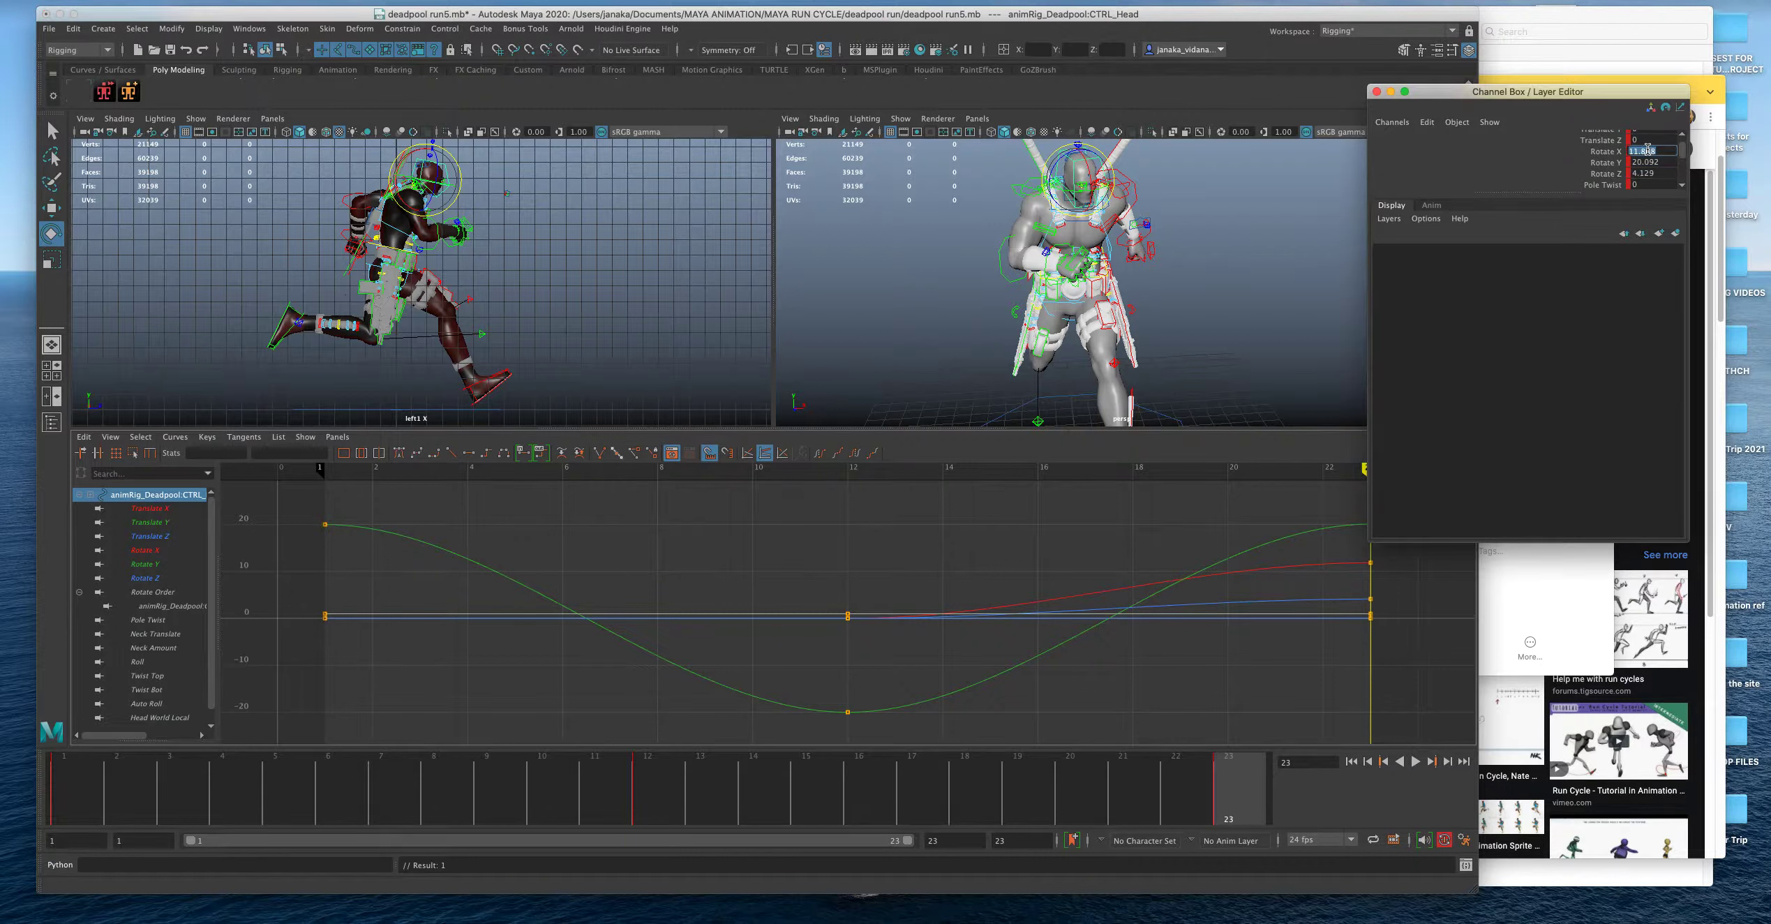
{"action": "type", "text": "0"}
{"action": "left_click", "coordinate": [1664, 161]}
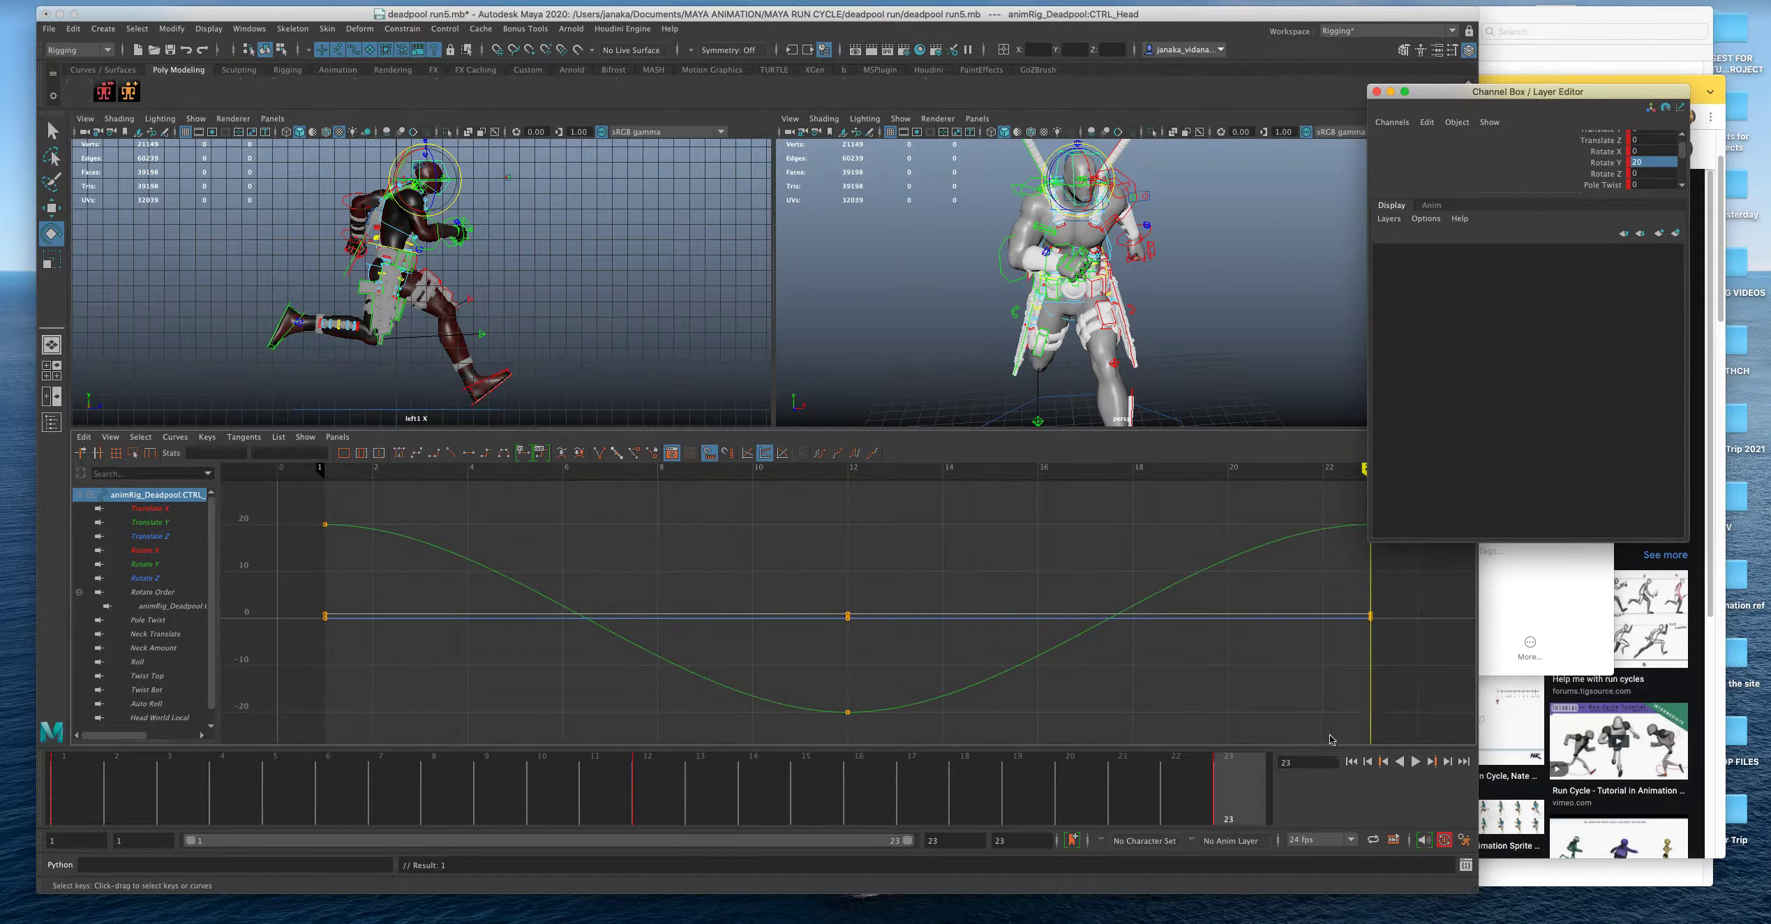
{"action": "left_click", "coordinate": [1350, 762]}
{"action": "left_click", "coordinate": [1417, 762]}
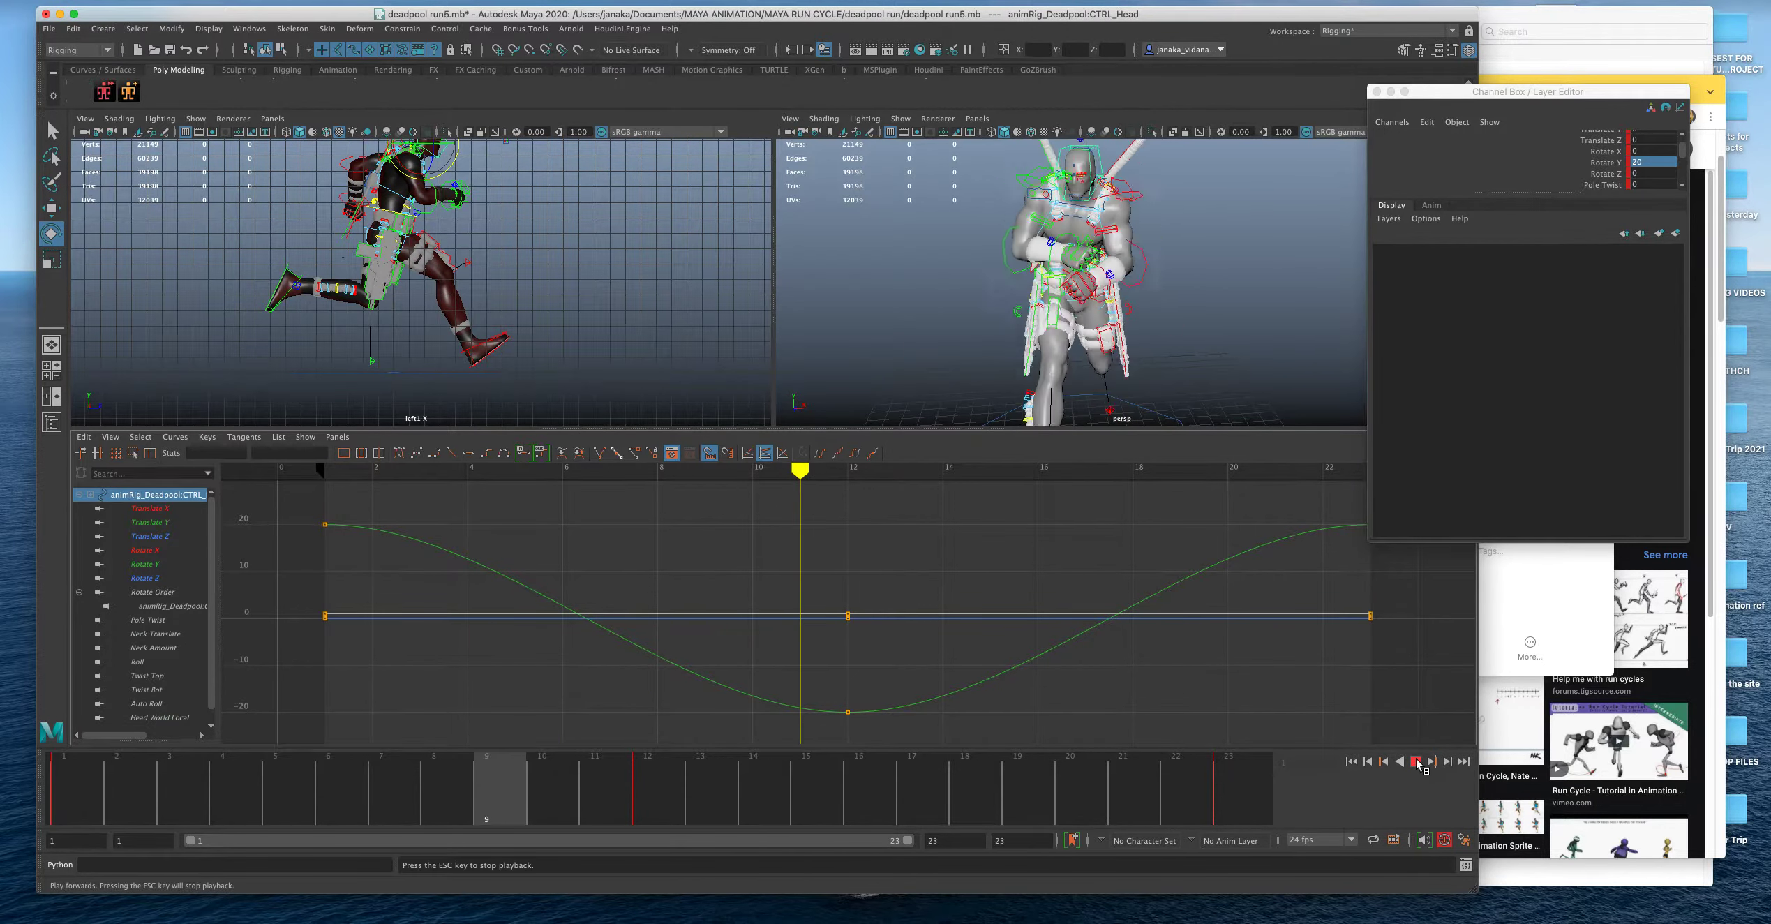
Maximize the perspective view and hide its NURBS curves so the run cycle plays without rig controls.
{"action": "key", "text": "space"}
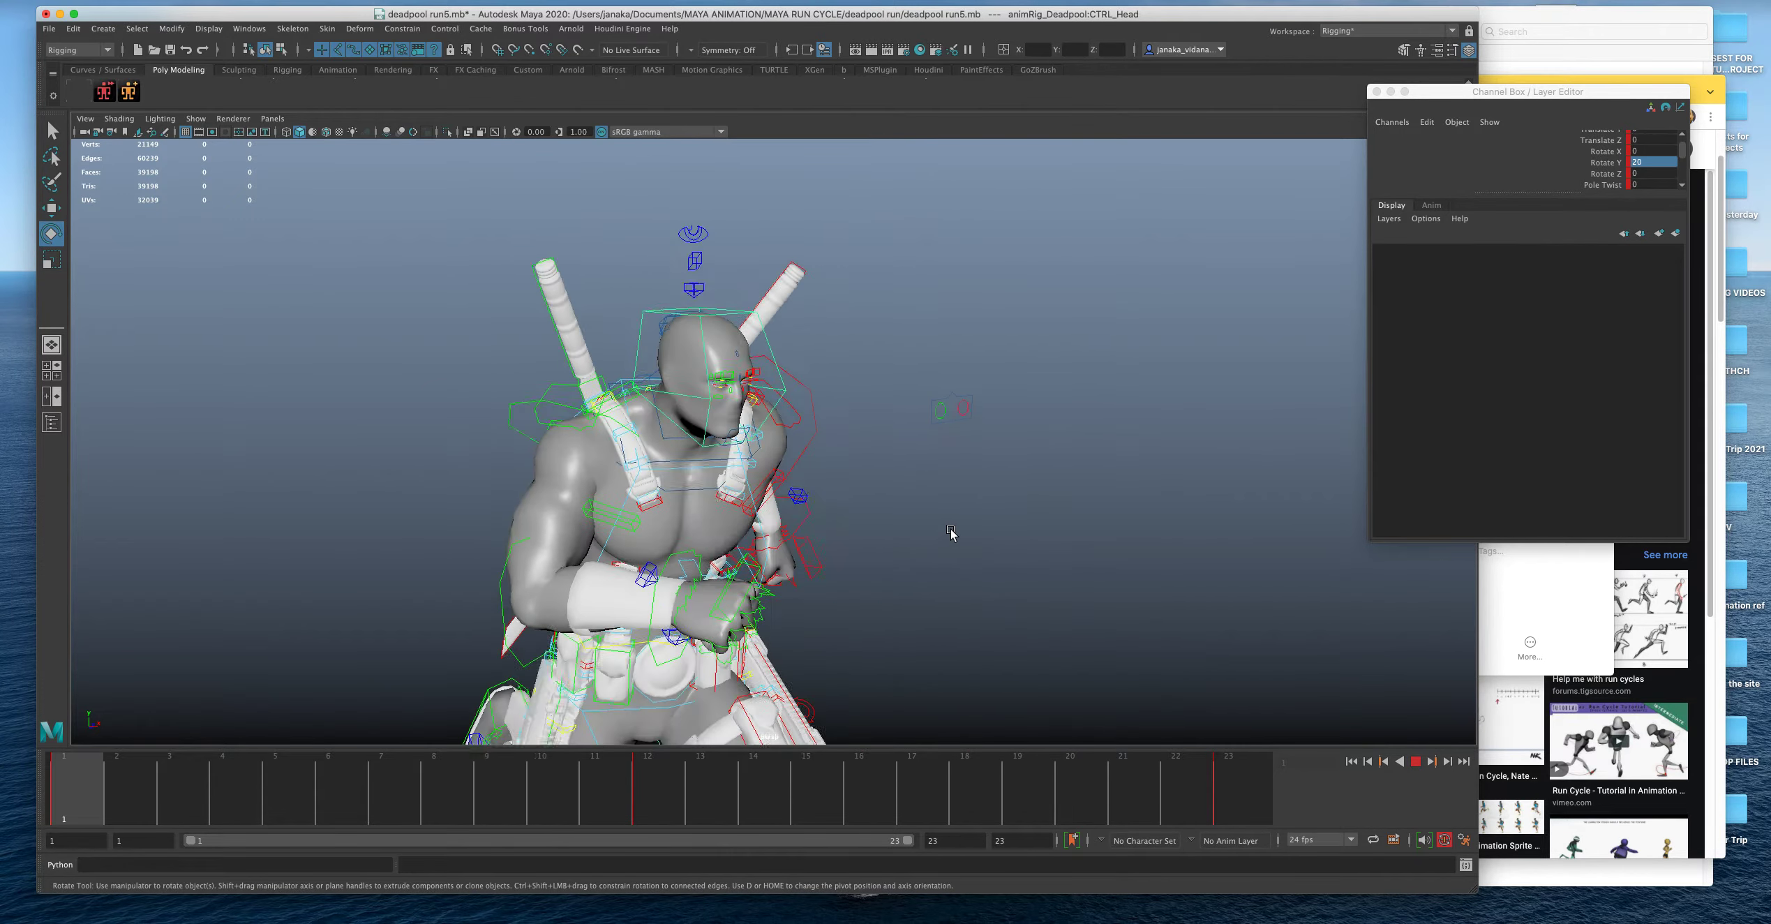
{"action": "left_click", "coordinate": [199, 119]}
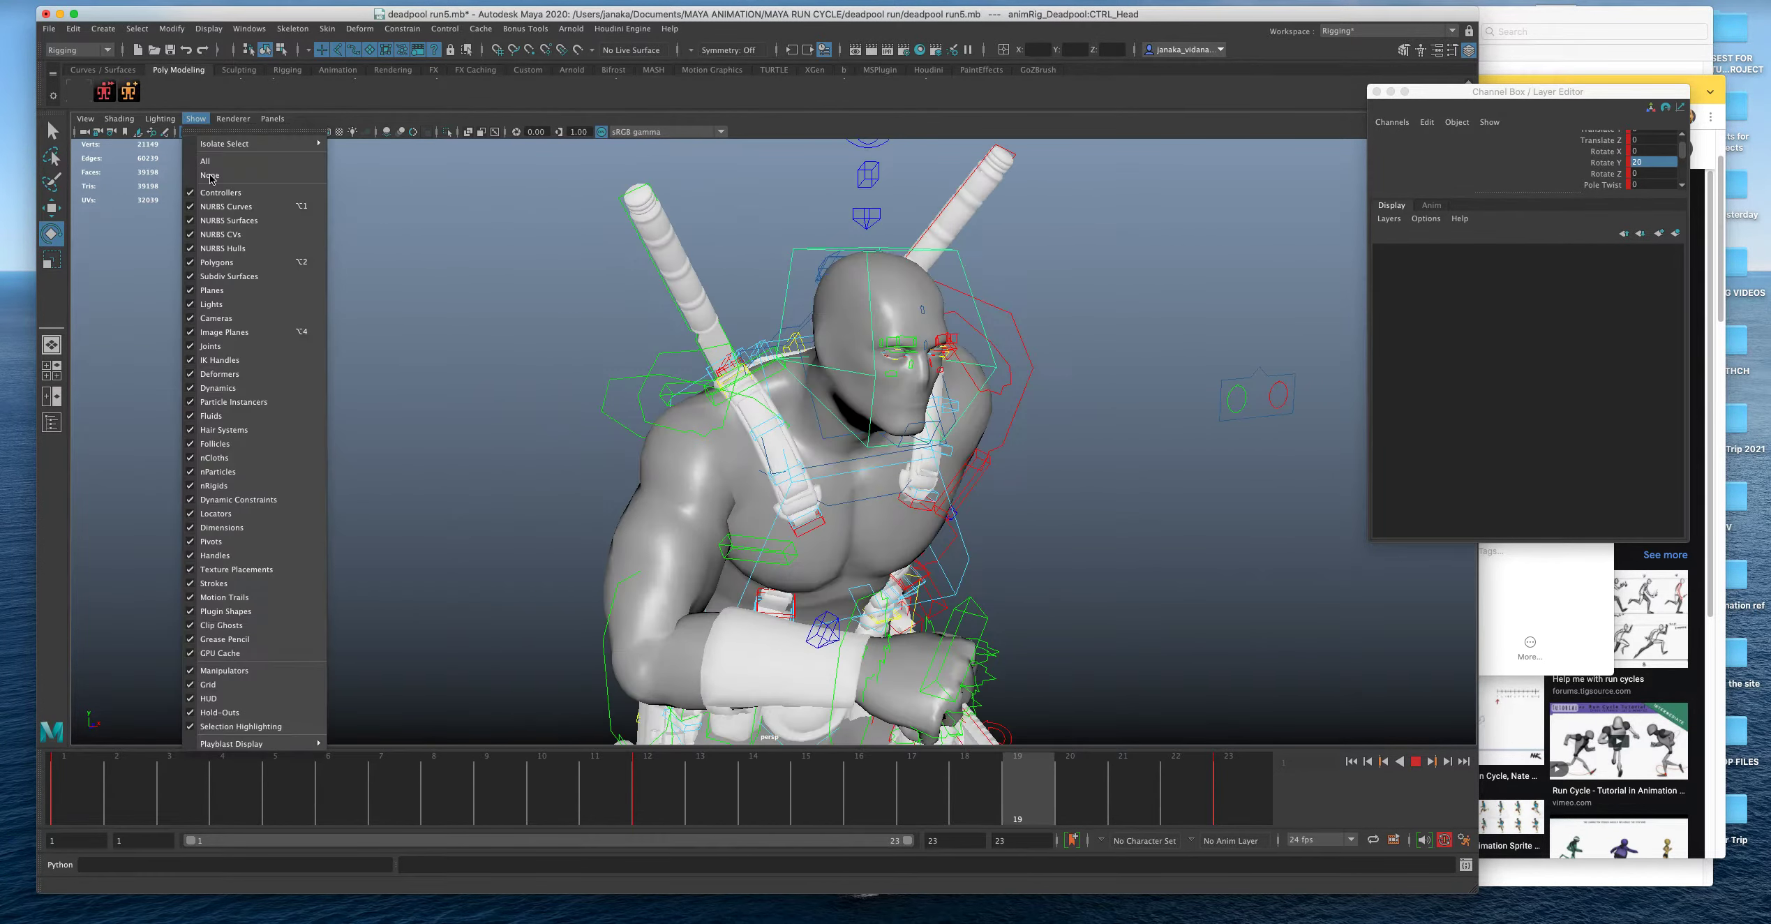
{"action": "left_click", "coordinate": [208, 209]}
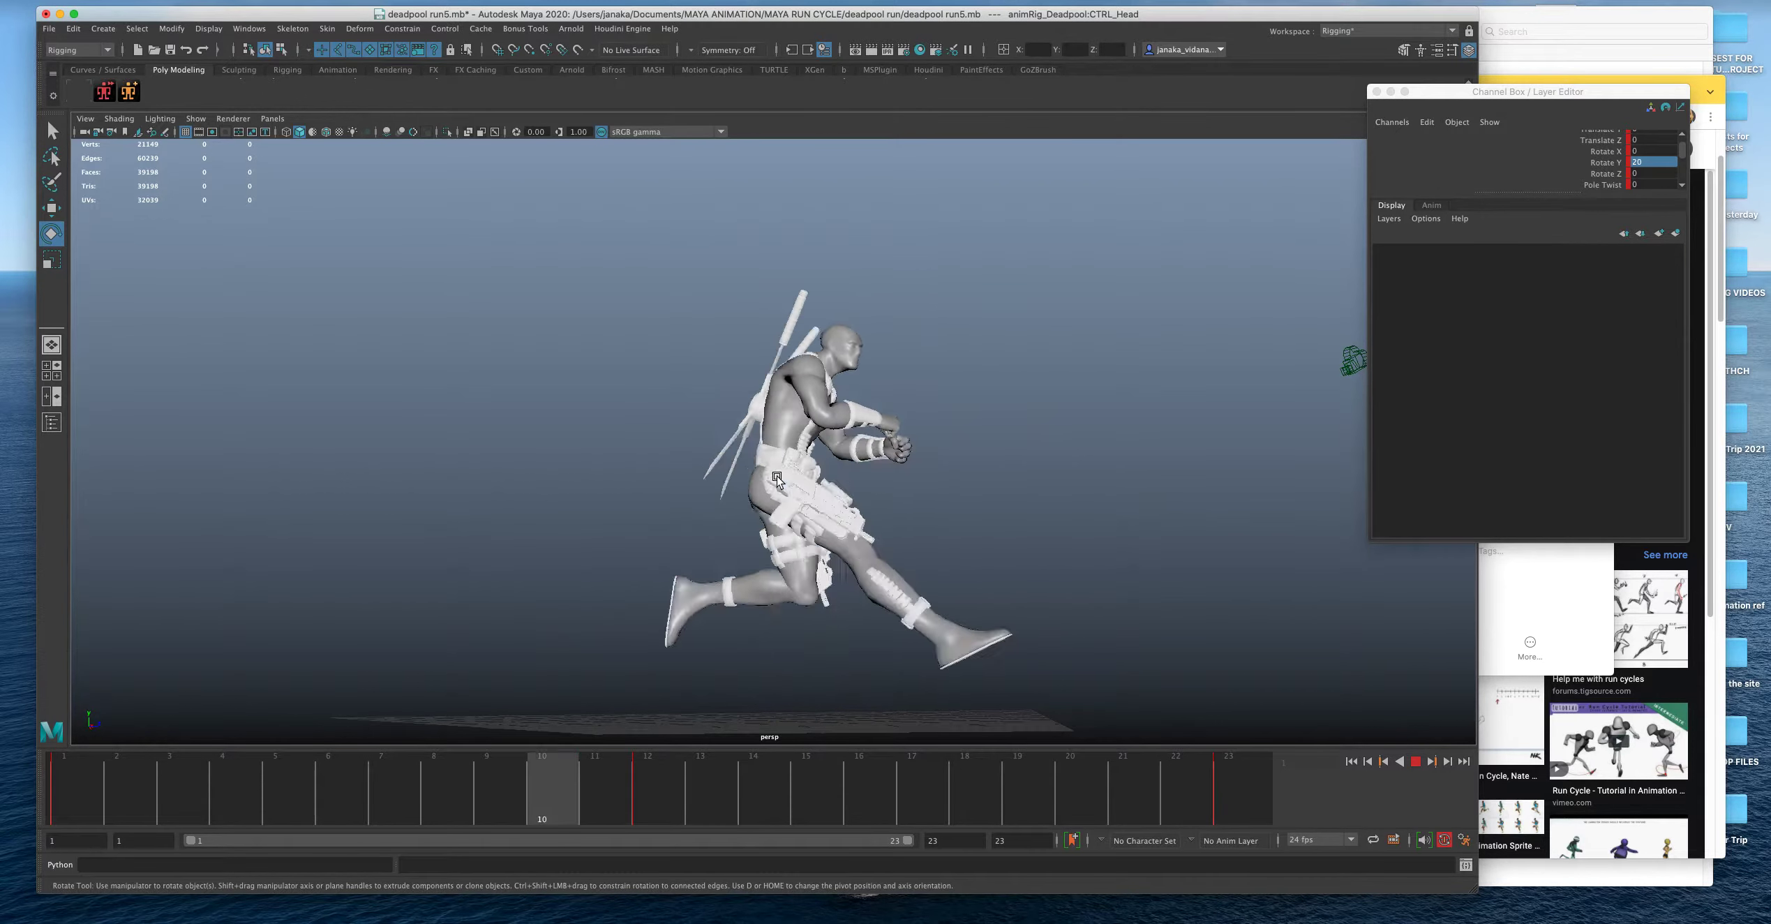
Stop the playback and scrub through the run cycle, checking the character's motion from several angles.
{"action": "left_click", "coordinate": [1417, 759]}
{"action": "left_click_drag", "start_coordinate": [1186, 628], "coordinate": [998, 614], "text": "alt"}
{"action": "left_click_drag", "start_coordinate": [578, 809], "coordinate": [1279, 804]}
{"action": "left_click_drag", "start_coordinate": [1135, 817], "coordinate": [42, 863]}
{"action": "right_click_drag", "start_coordinate": [238, 729], "coordinate": [446, 664], "text": "alt"}
{"action": "left_click_drag", "start_coordinate": [349, 481], "coordinate": [484, 418], "text": "alt"}
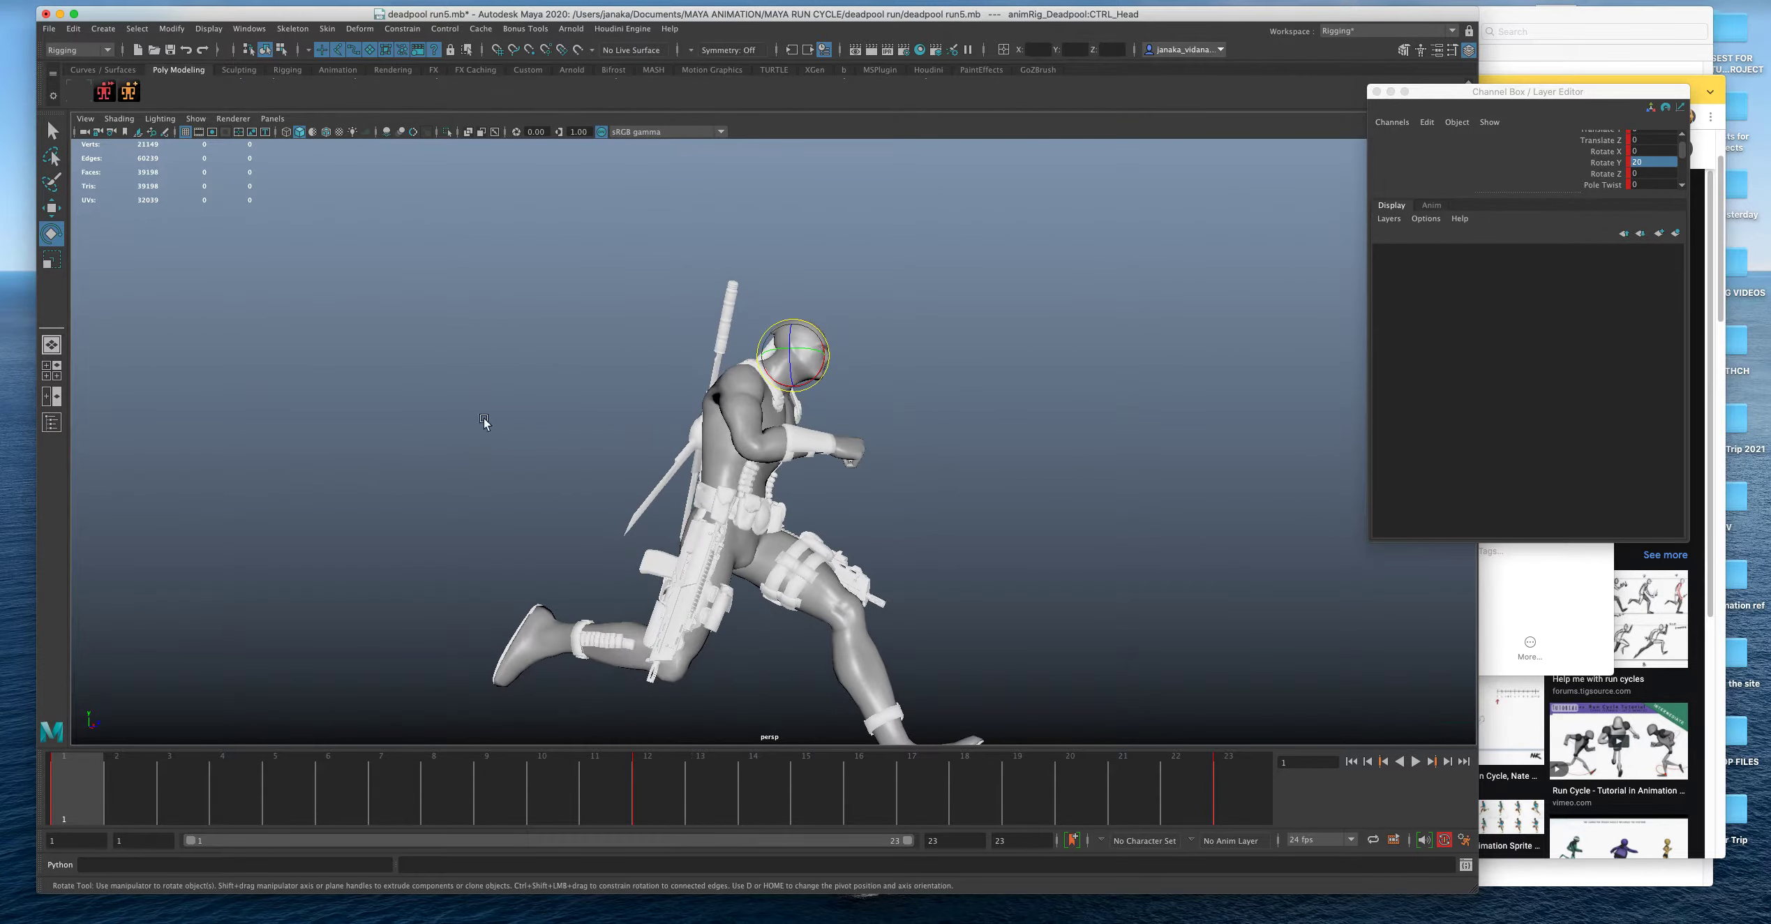
Show the NURBS curves again in the perspective view so the rig controls can be selected.
{"action": "left_click", "coordinate": [234, 120]}
{"action": "left_click", "coordinate": [196, 119]}
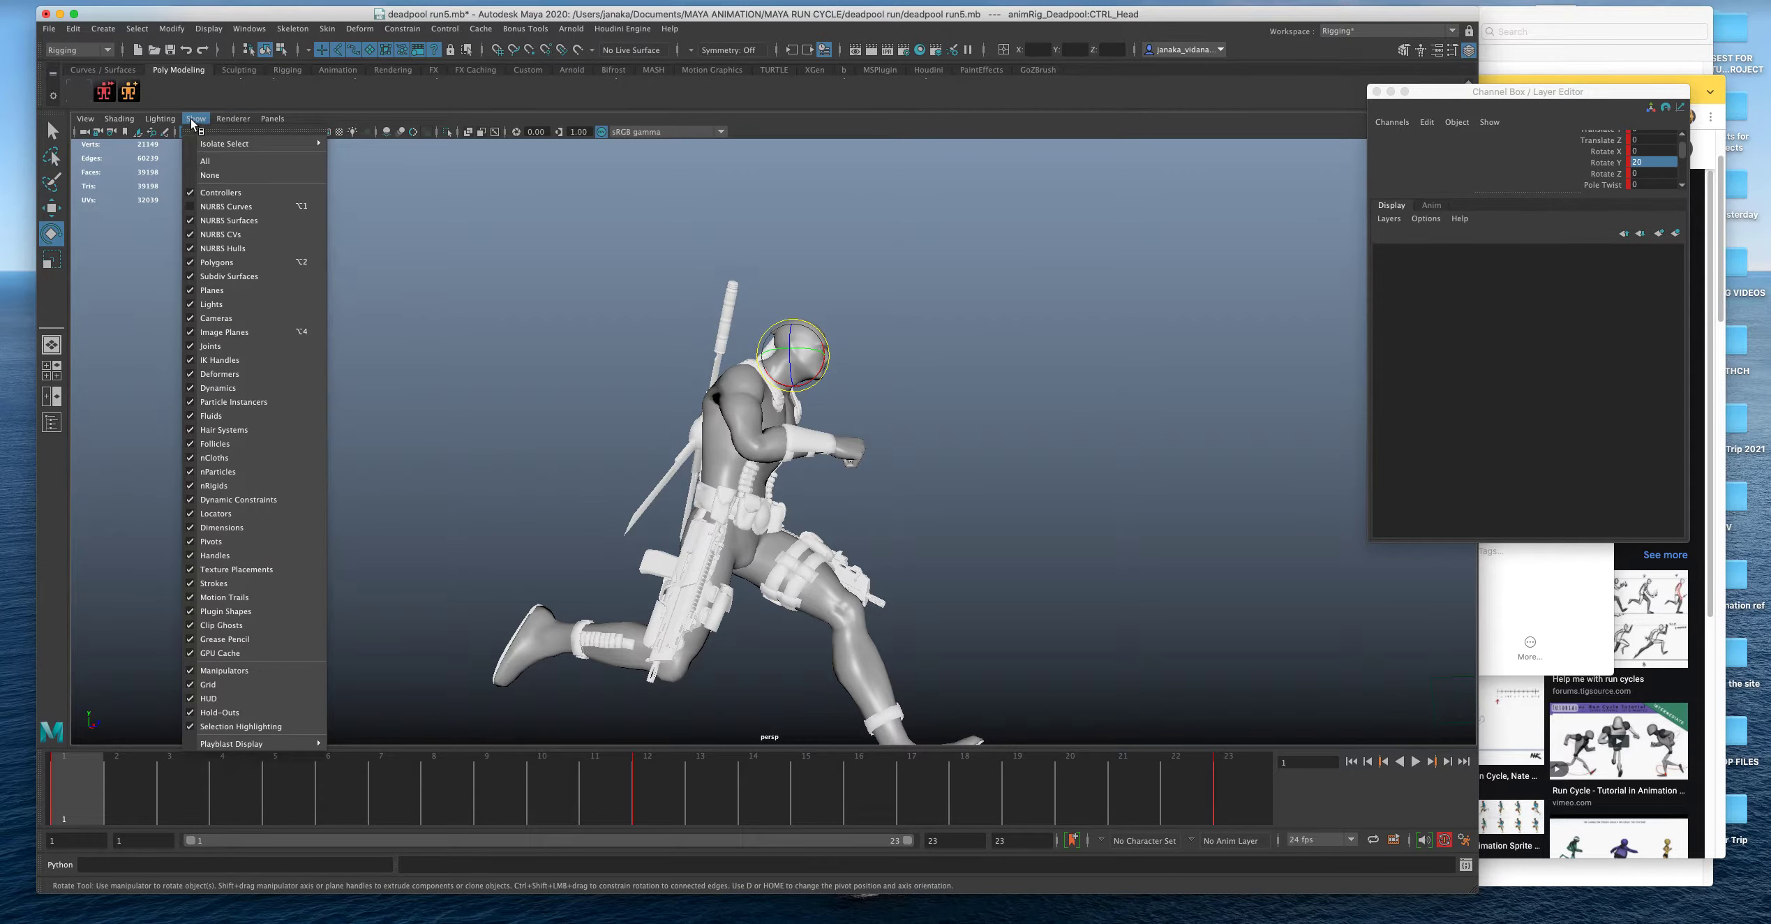
{"action": "left_click", "coordinate": [208, 207]}
{"action": "left_click", "coordinate": [140, 796]}
{"action": "key", "text": "super+z"}
{"action": "left_click_drag", "start_coordinate": [740, 426], "coordinate": [823, 454], "text": "alt"}
Save the scene with the Select tool active and accept the Student Version notice.
{"action": "key", "text": "q"}
{"action": "key", "text": "super+s"}
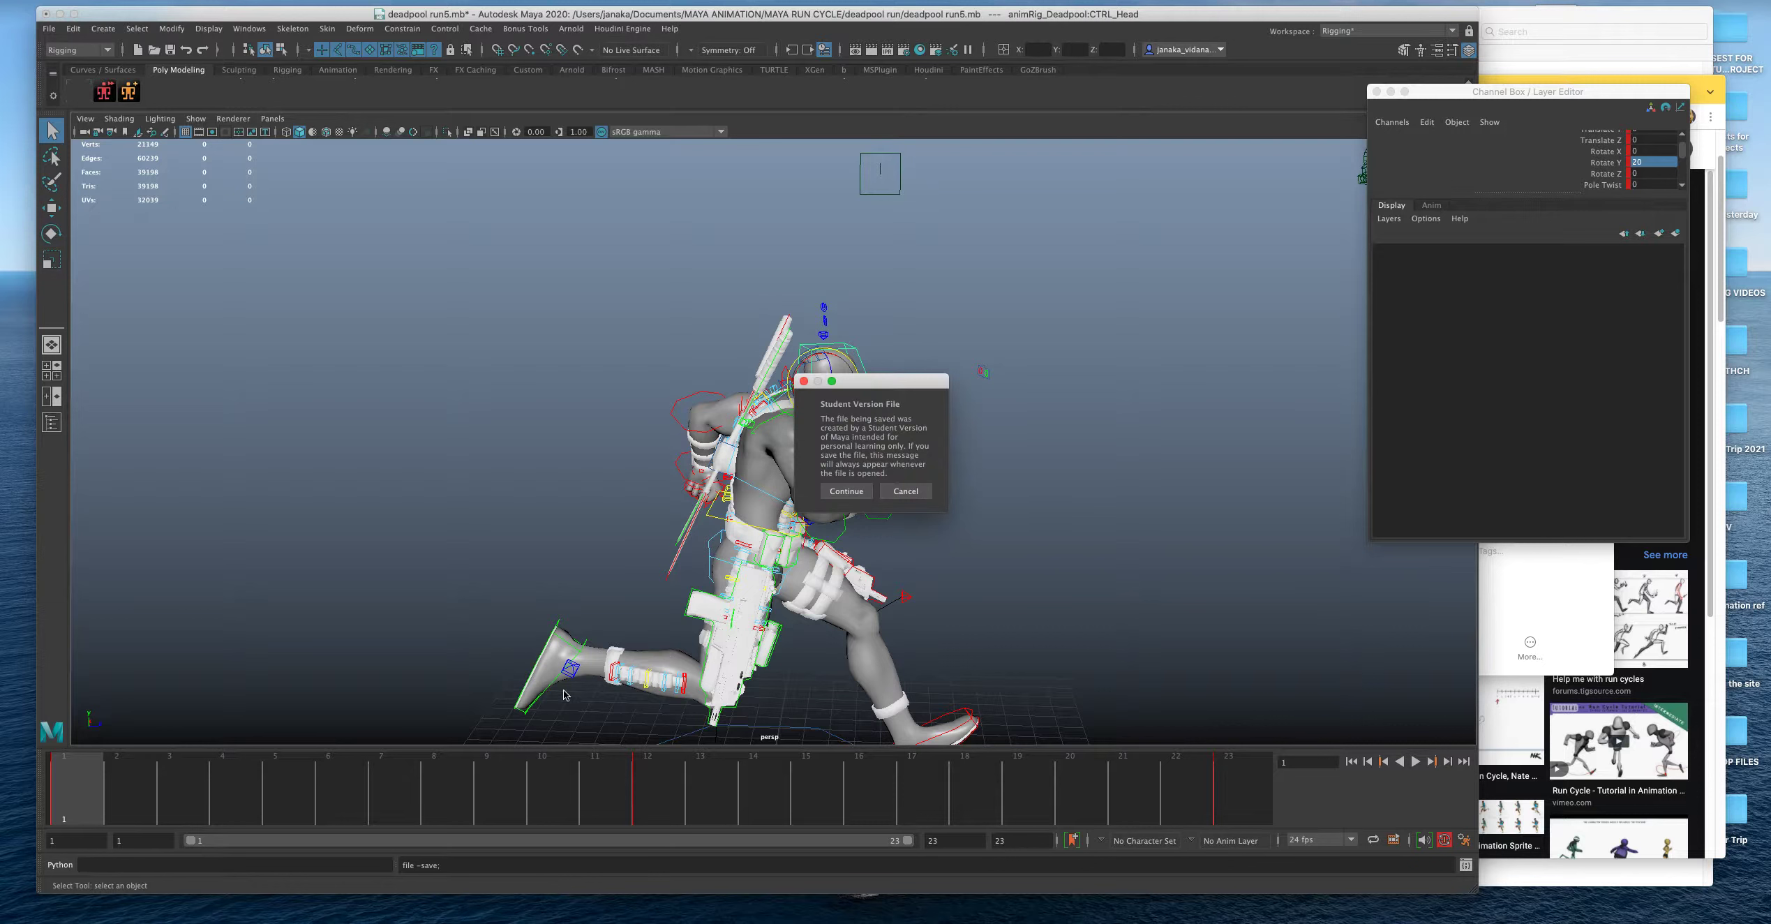
{"action": "left_click", "coordinate": [846, 491]}
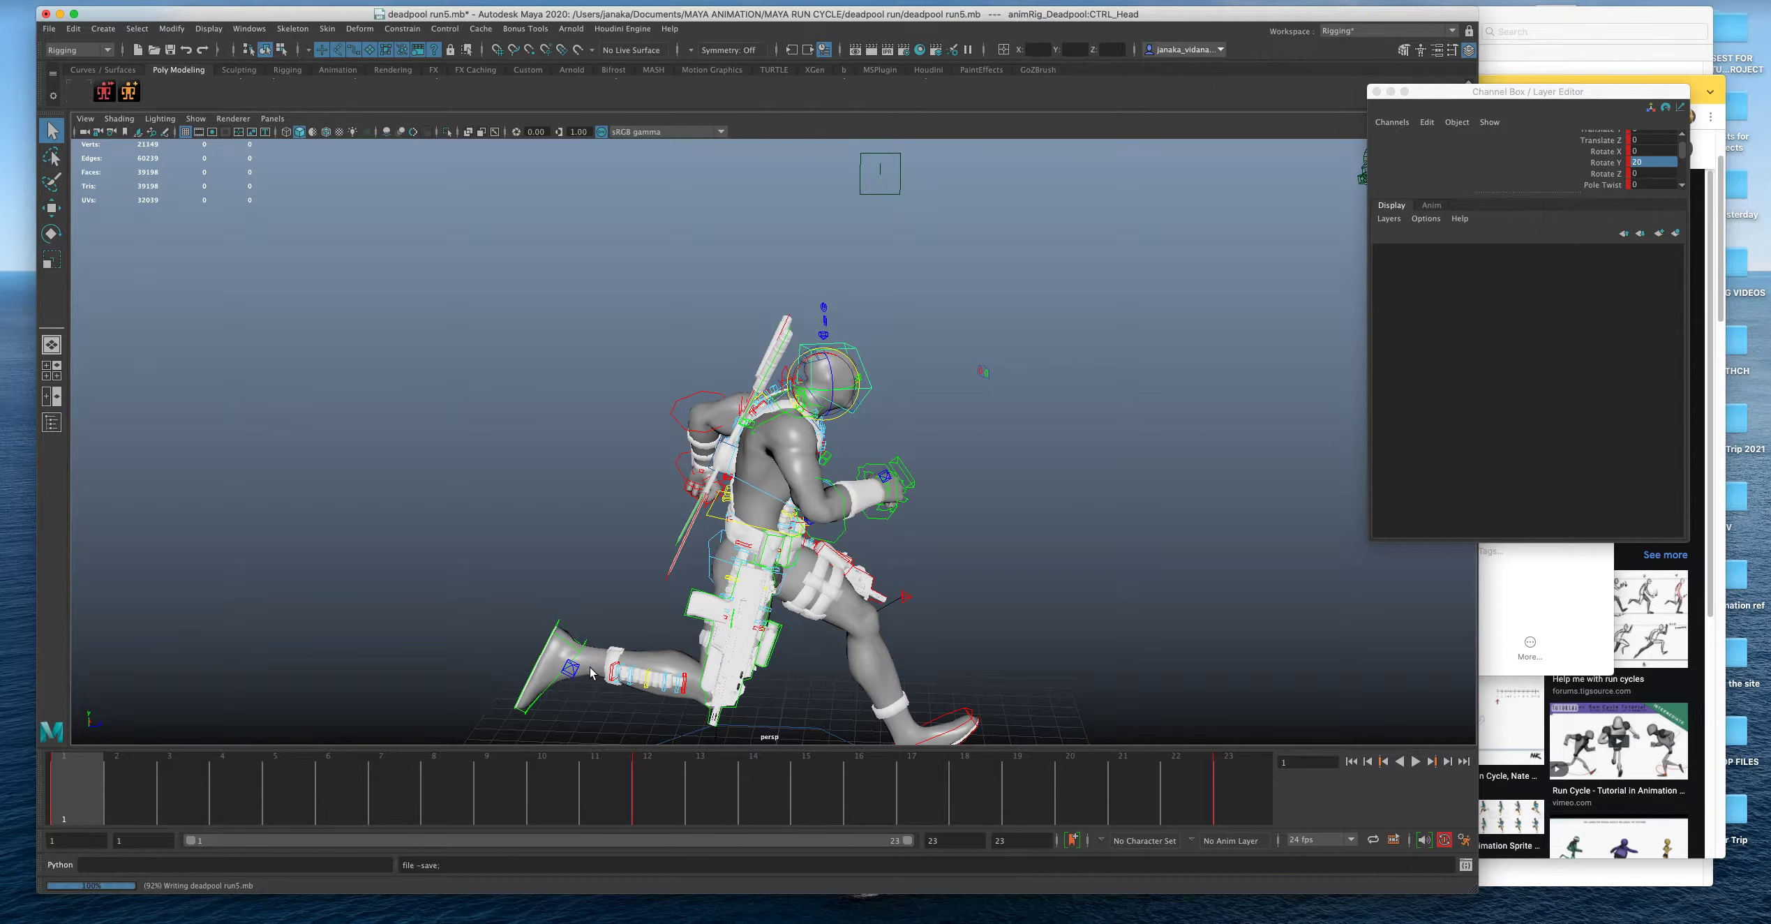
With the Rotate tool active, select the left FK shoulder control and go to frame 12.
{"action": "key", "text": "e"}
{"action": "mouse_move", "coordinate": [725, 590]}
{"action": "left_mouse_down", "text": "alt"}
{"action": "mouse_move", "coordinate": [824, 593]}
{"action": "mouse_move", "coordinate": [758, 597]}
{"action": "left_mouse_up", "text": "alt"}
{"action": "middle_click_drag", "start_coordinate": [759, 597], "coordinate": [733, 535], "text": "alt"}
{"action": "scroll", "coordinate": [704, 511], "scroll_direction": "up", "scroll_amount": 2}
{"action": "left_click_drag", "start_coordinate": [700, 510], "coordinate": [656, 516], "text": "alt"}
{"action": "scroll", "coordinate": [656, 515], "scroll_direction": "up", "scroll_amount": 3}
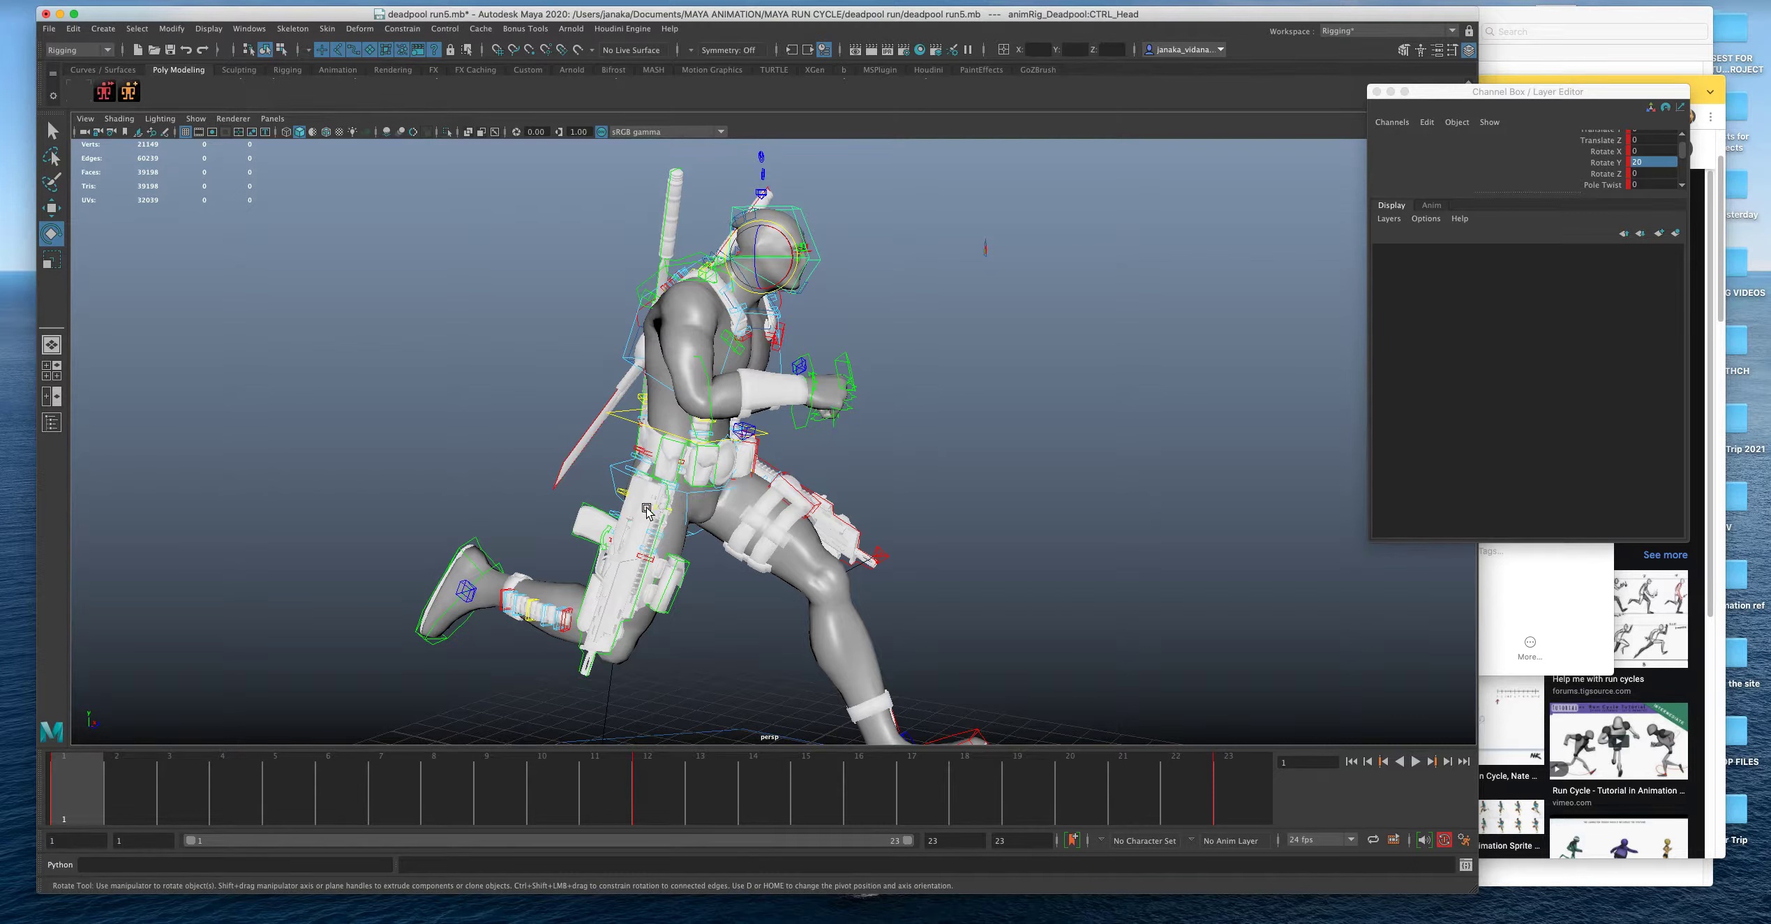
{"action": "left_click_drag", "start_coordinate": [612, 515], "coordinate": [761, 524], "text": "alt"}
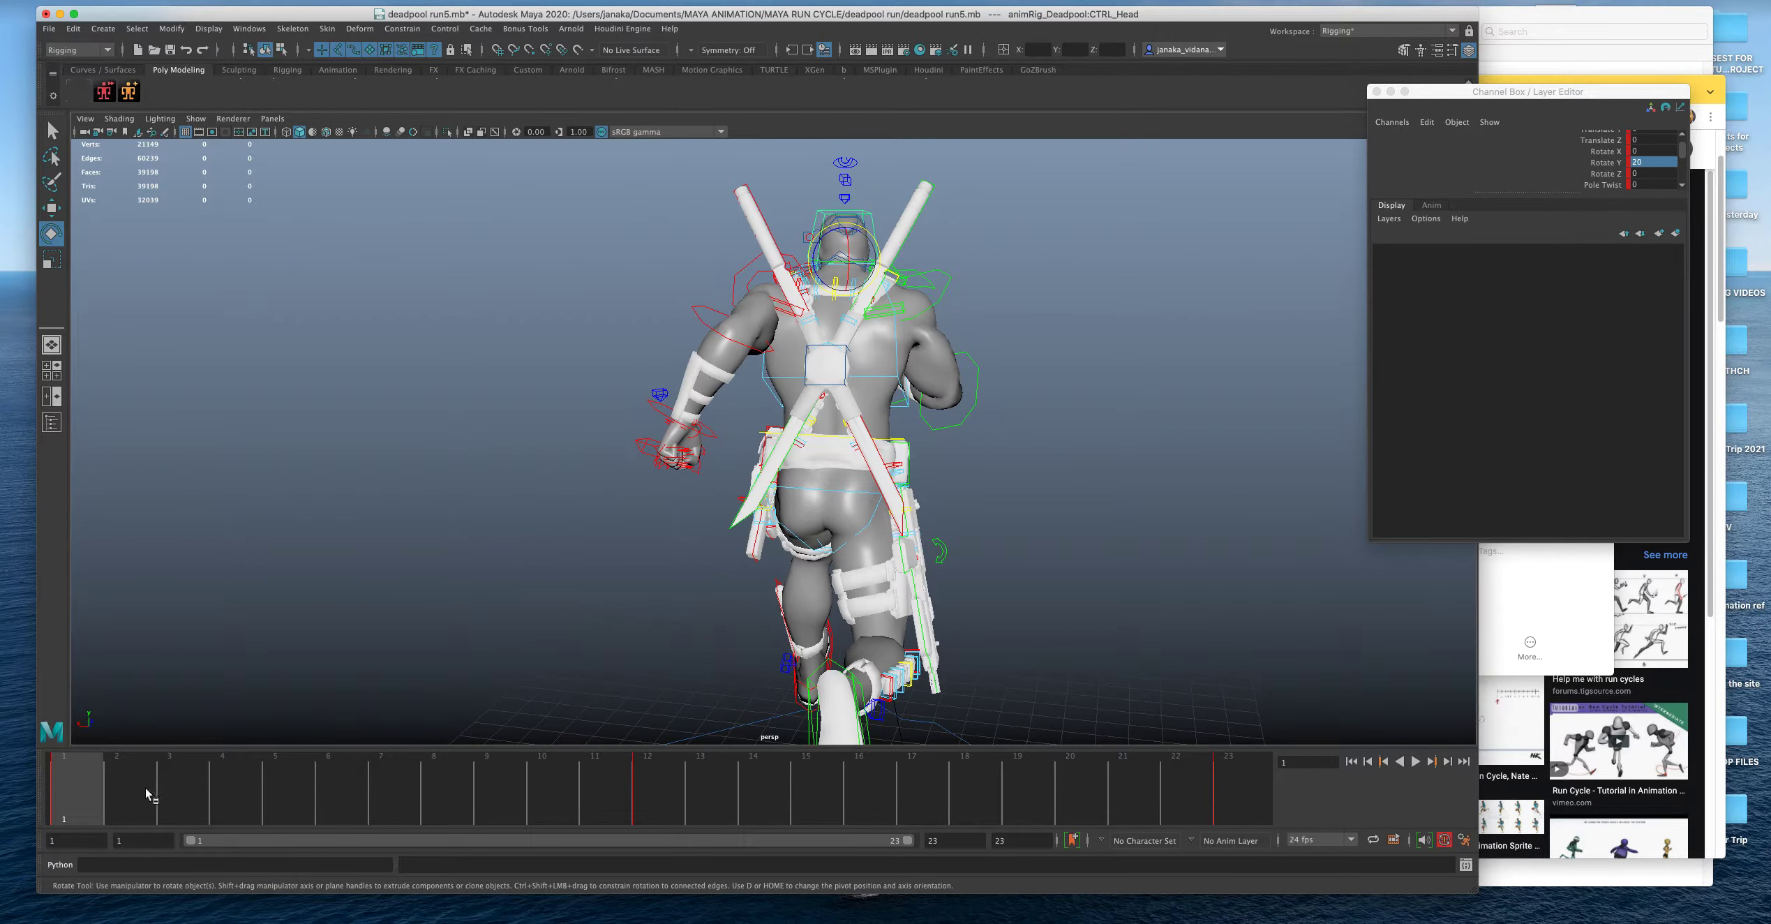
{"action": "left_click_drag", "start_coordinate": [838, 318], "coordinate": [900, 363], "text": "alt"}
{"action": "left_click", "coordinate": [786, 286]}
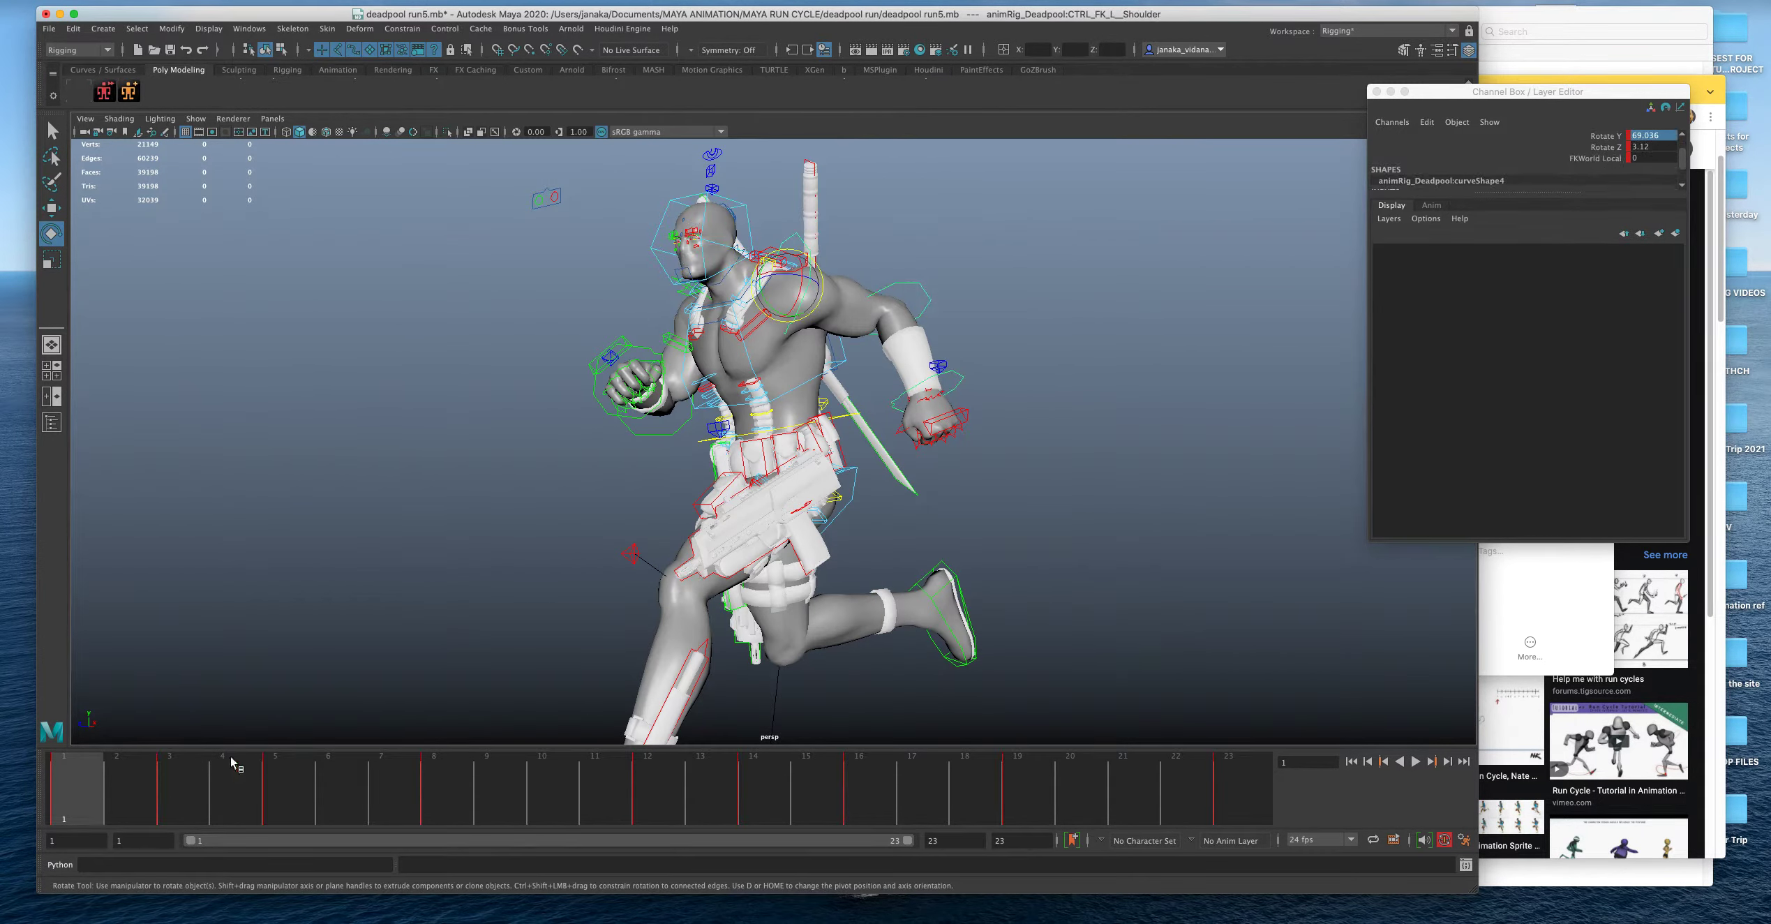
{"action": "mouse_move", "coordinate": [107, 782]}
{"action": "left_mouse_down"}
{"action": "mouse_move", "coordinate": [169, 789]}
{"action": "mouse_move", "coordinate": [98, 793]}
{"action": "mouse_move", "coordinate": [149, 795]}
{"action": "mouse_move", "coordinate": [651, 775]}
{"action": "left_mouse_up"}
Examine the left arm's pose at frame 12, try rotating the shoulder control and undo the attempt.
{"action": "left_click_drag", "start_coordinate": [593, 577], "coordinate": [767, 601], "text": "alt"}
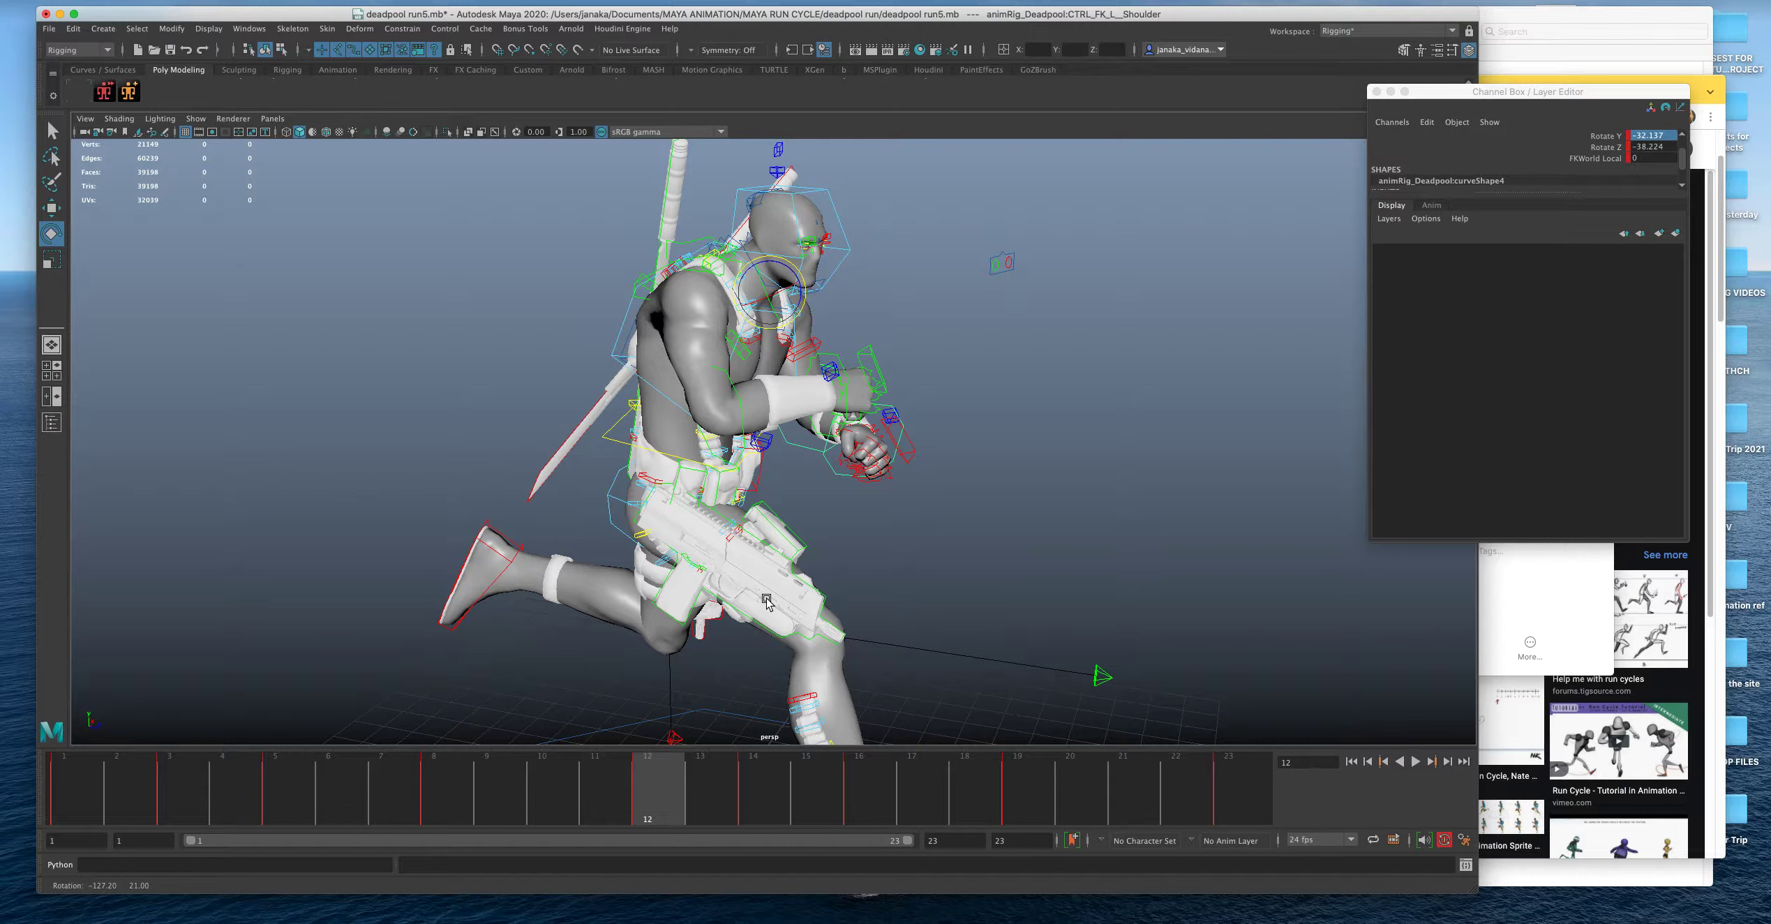
{"action": "scroll", "coordinate": [767, 602], "scroll_direction": "up", "scroll_amount": 3}
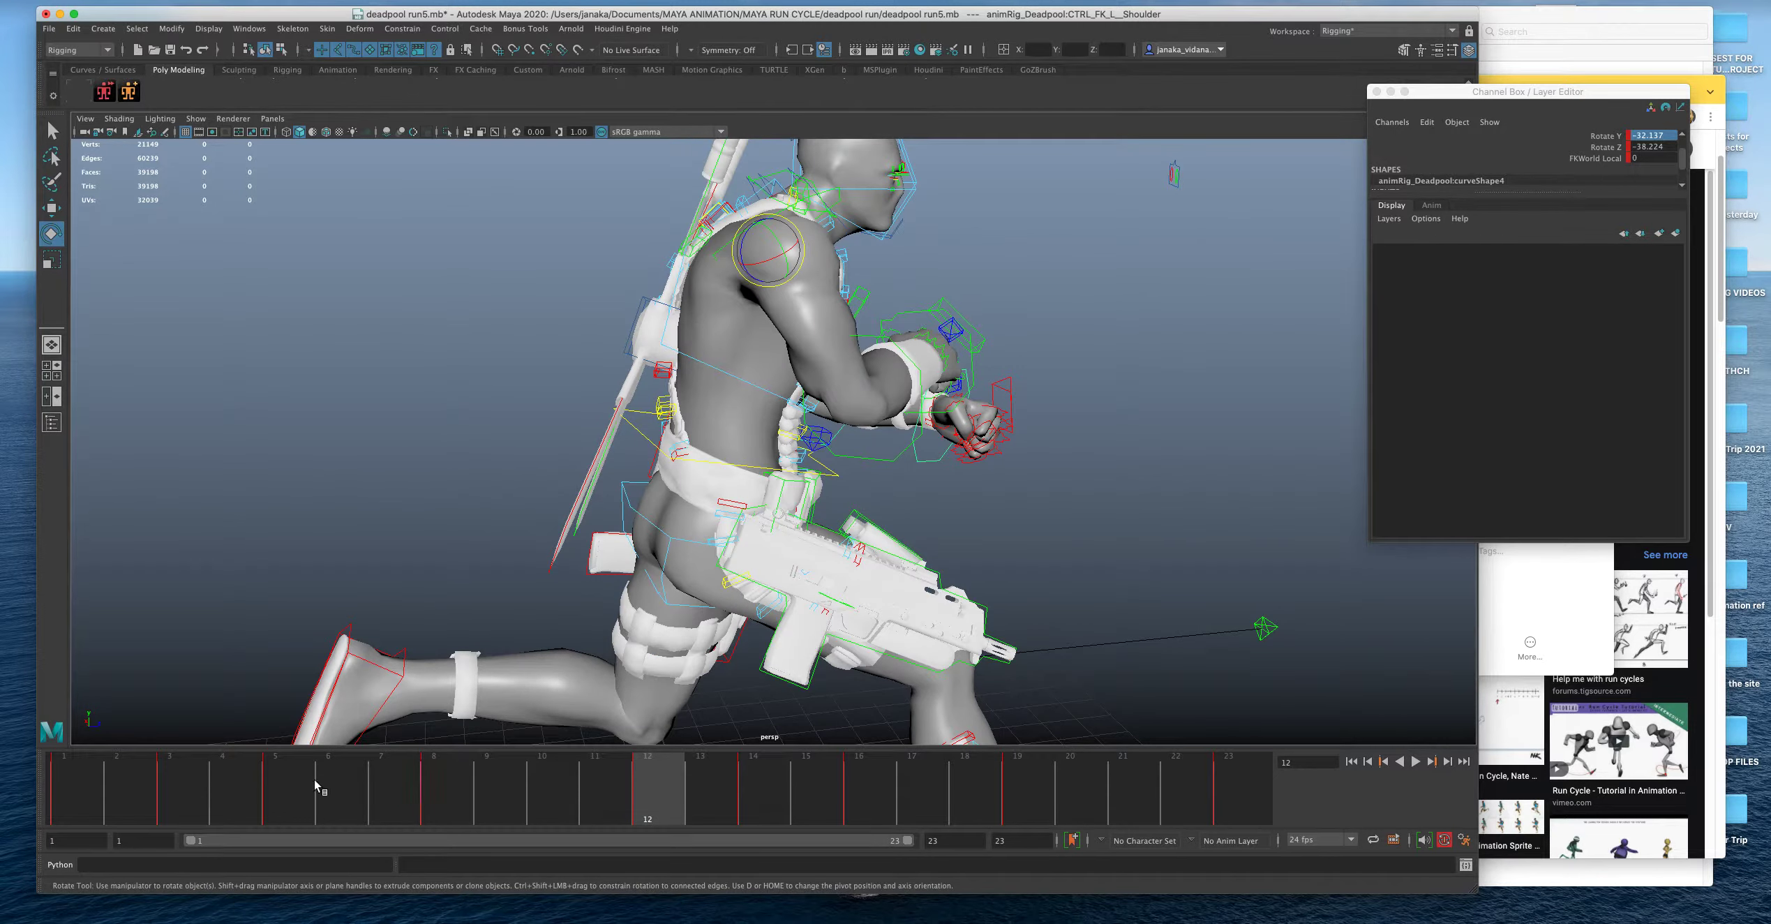
{"action": "left_click_drag", "start_coordinate": [770, 589], "coordinate": [605, 586], "text": "alt"}
{"action": "left_click_drag", "start_coordinate": [955, 363], "coordinate": [808, 296], "text": "alt"}
{"action": "left_click_drag", "start_coordinate": [1012, 380], "coordinate": [966, 382], "text": "alt"}
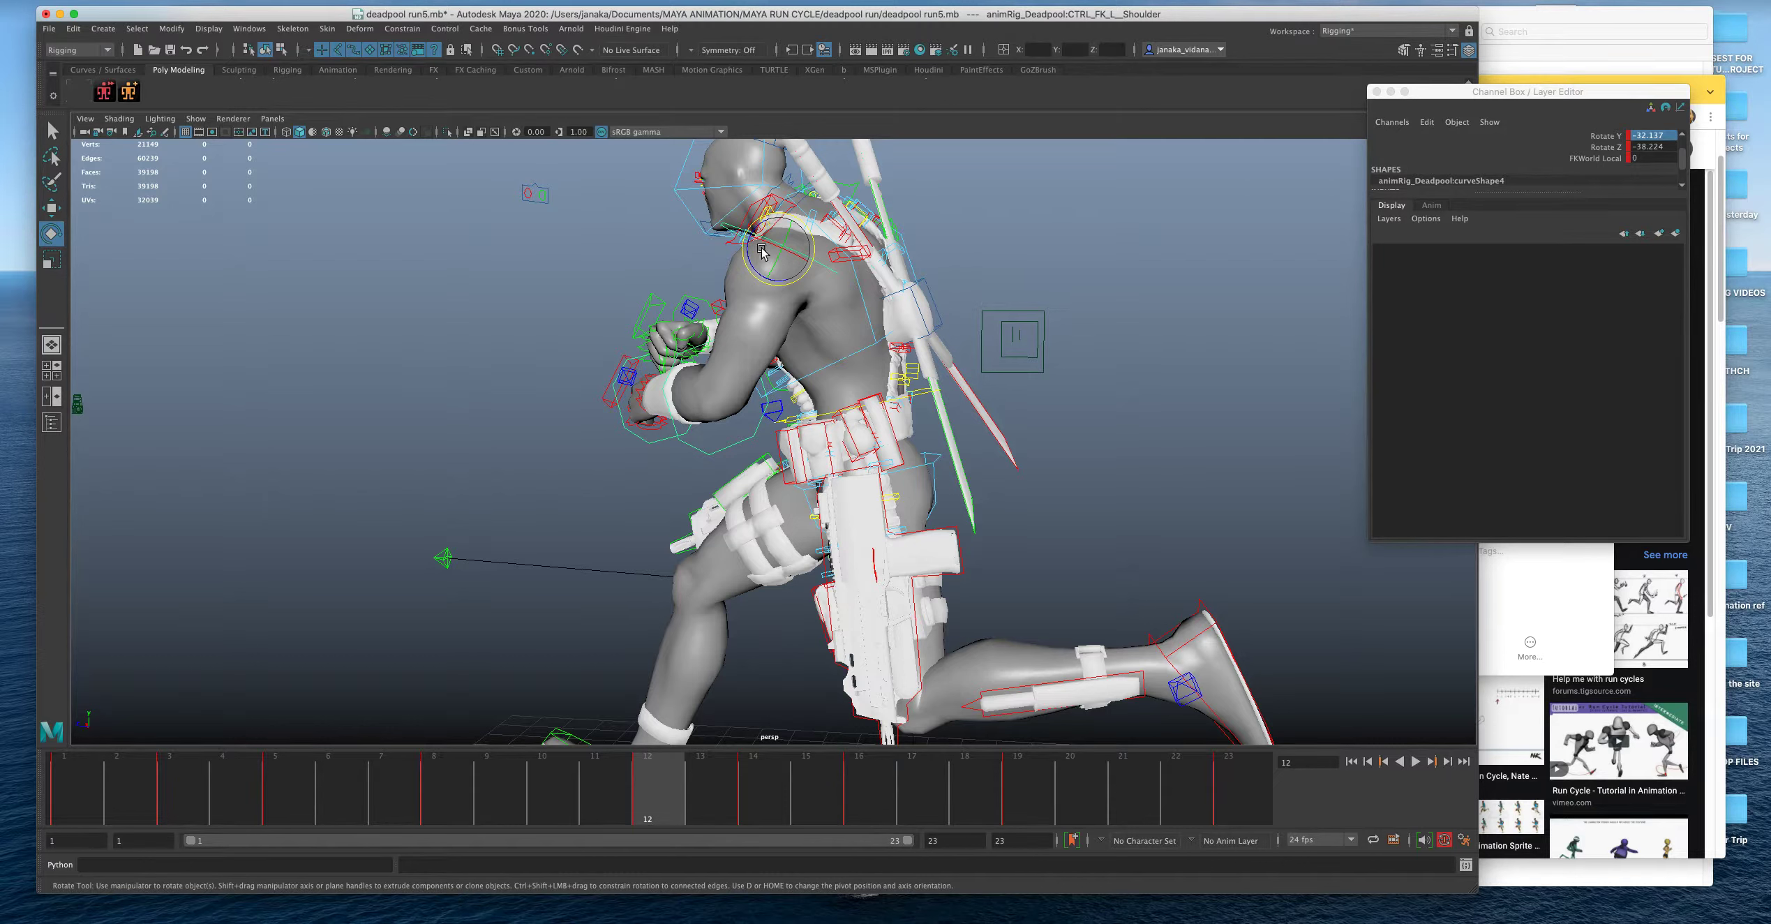
{"action": "left_click_drag", "start_coordinate": [808, 258], "coordinate": [770, 536]}
{"action": "key", "text": "z"}
{"action": "key", "text": "z"}
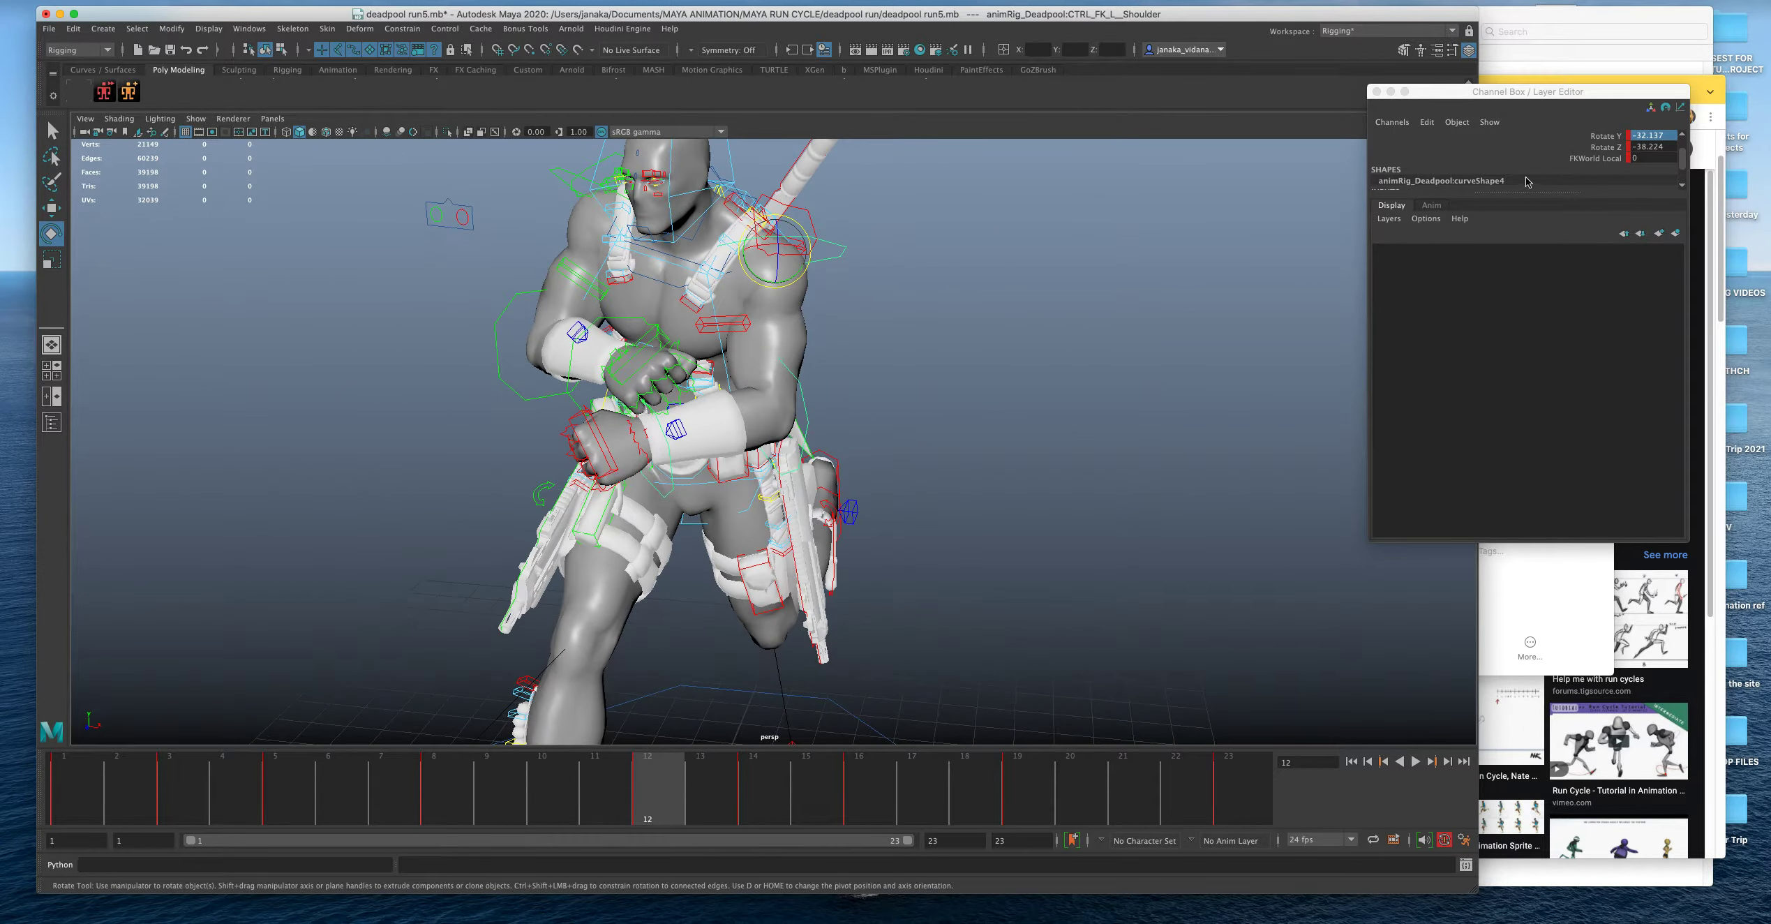
Reposition the Channel Box, try adjusting the left shoulder's Rotate Y, undo it and select the Rotate Z channel.
{"action": "left_click", "coordinate": [1603, 137]}
{"action": "left_click", "coordinate": [1319, 147]}
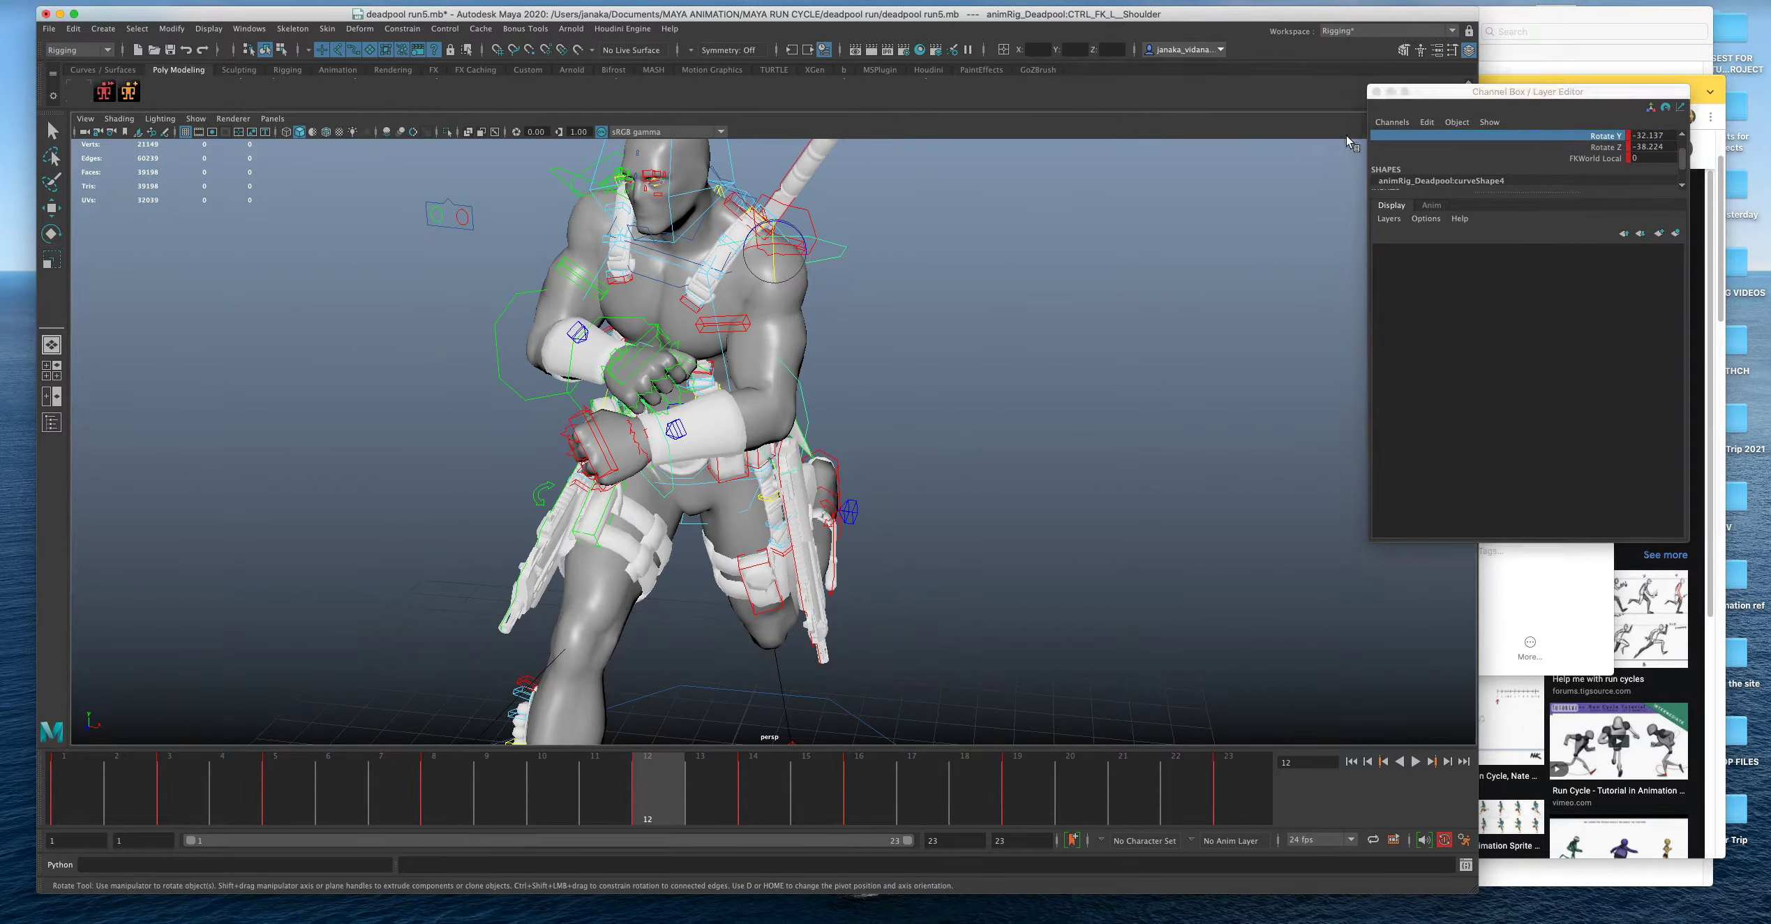
{"action": "left_click_drag", "start_coordinate": [1477, 93], "coordinate": [1368, 195]}
{"action": "middle_click_drag", "start_coordinate": [1507, 243], "coordinate": [1256, 234]}
{"action": "key", "text": "z"}
{"action": "left_click", "coordinate": [1484, 251]}
{"action": "scroll", "coordinate": [1390, 274], "scroll_direction": "down", "scroll_amount": 1}
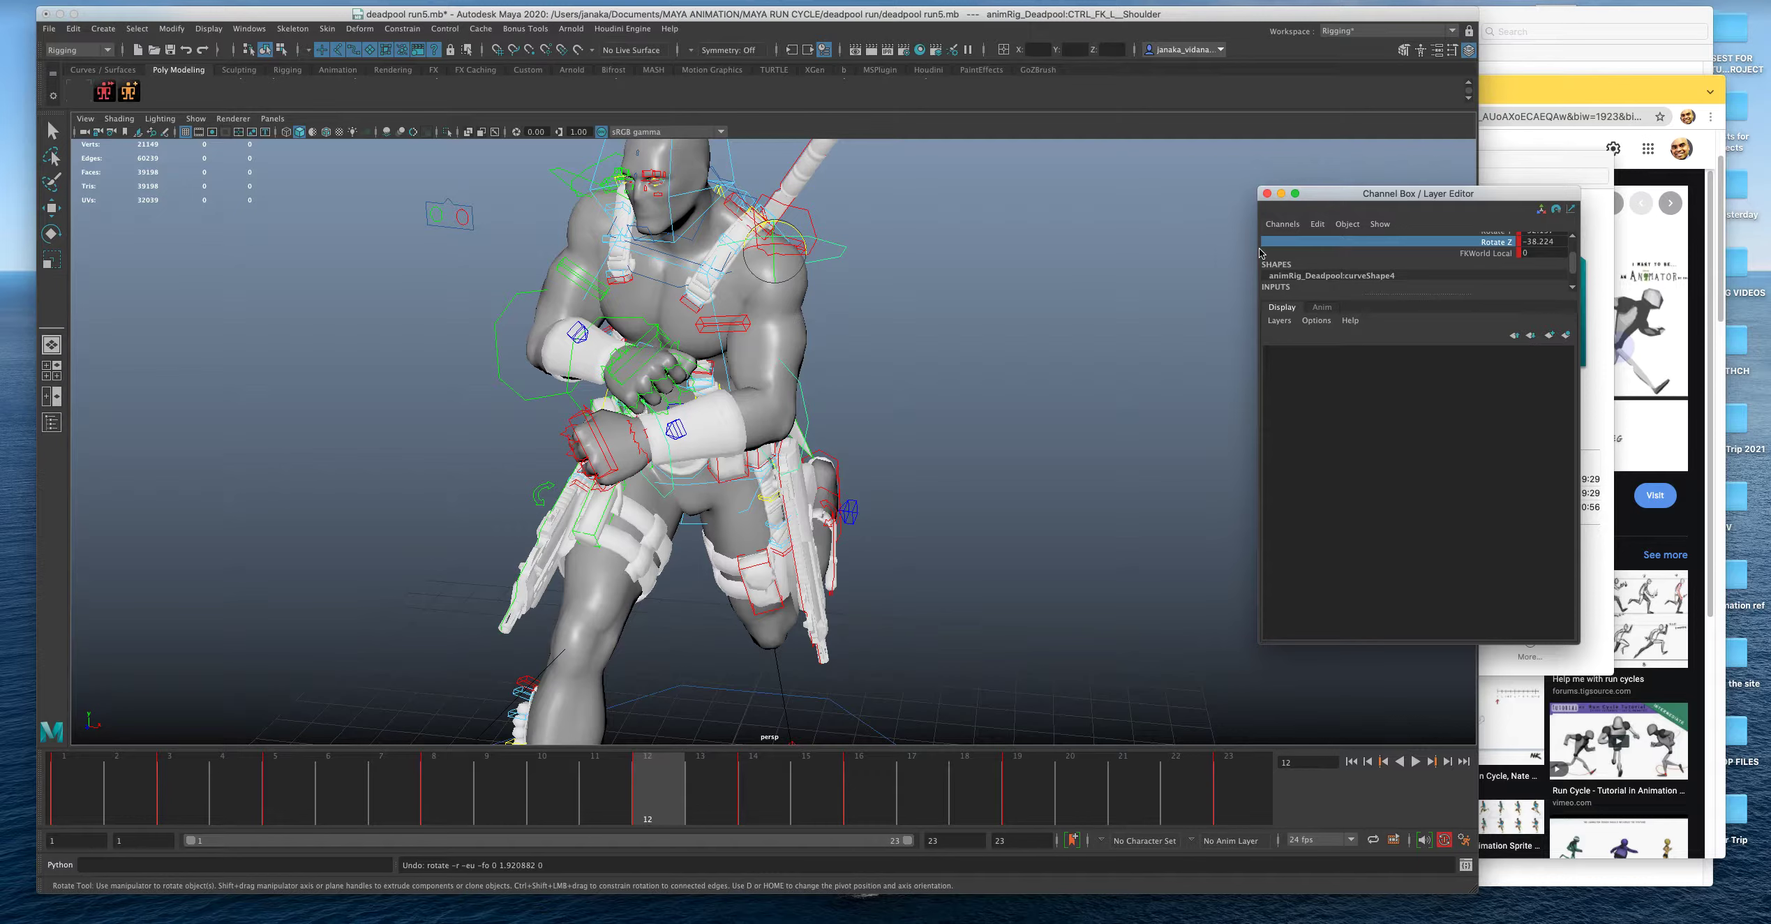
Delete the left FK shoulder control's keys across frames 2 to 8 and play the run cycle.
{"action": "left_click_drag", "start_coordinate": [650, 768], "coordinate": [104, 817]}
{"action": "right_click", "coordinate": [229, 773]}
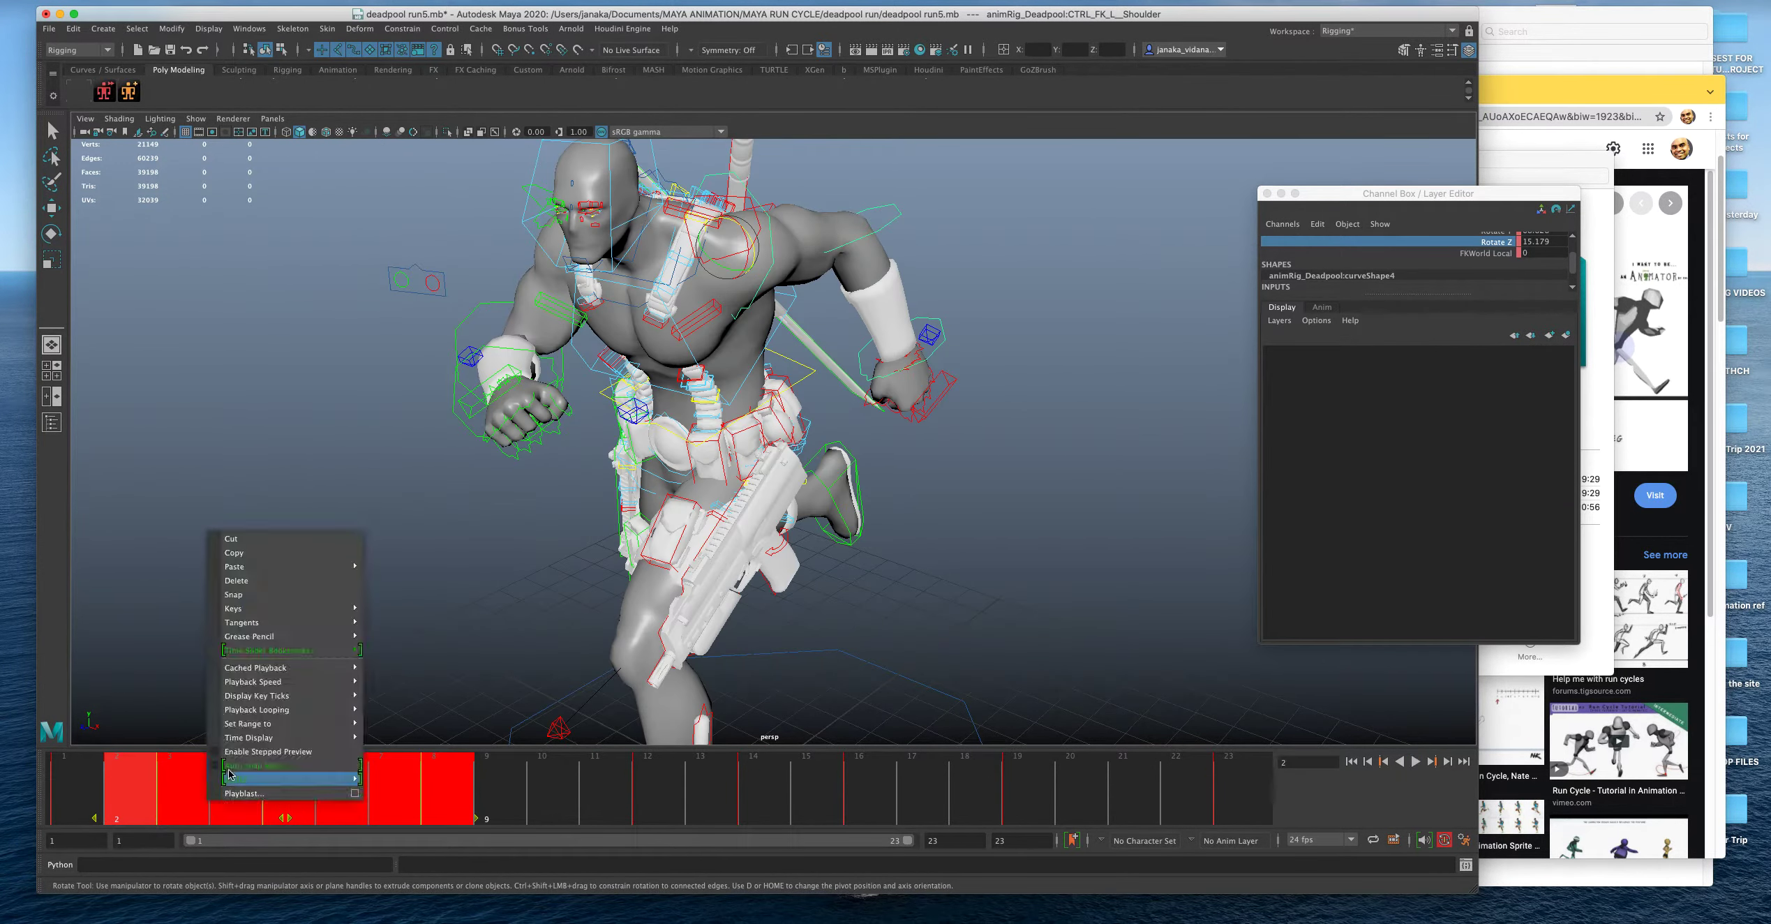
{"action": "left_click", "coordinate": [236, 581]}
{"action": "key", "text": "alt+v"}
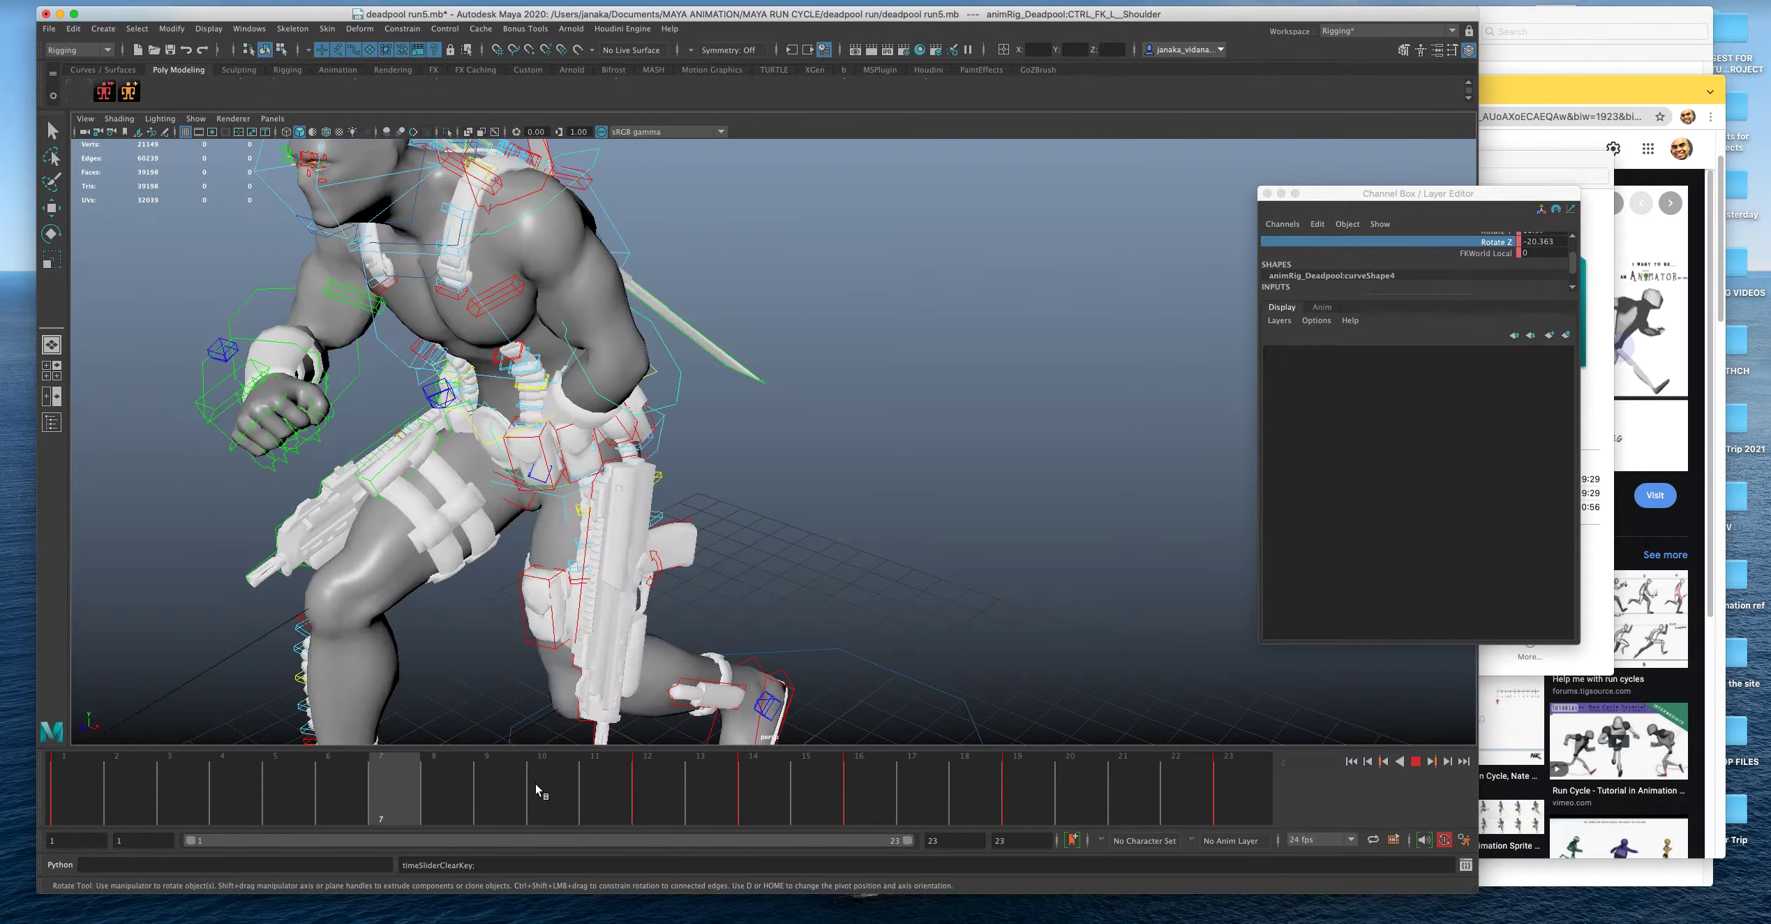
Delete the left FK shoulder control's keys across frames 14 to 19.
{"action": "left_click", "coordinate": [647, 766]}
{"action": "left_click_drag", "start_coordinate": [757, 780], "coordinate": [1015, 789], "text": "shift"}
{"action": "right_click", "coordinate": [1014, 785]}
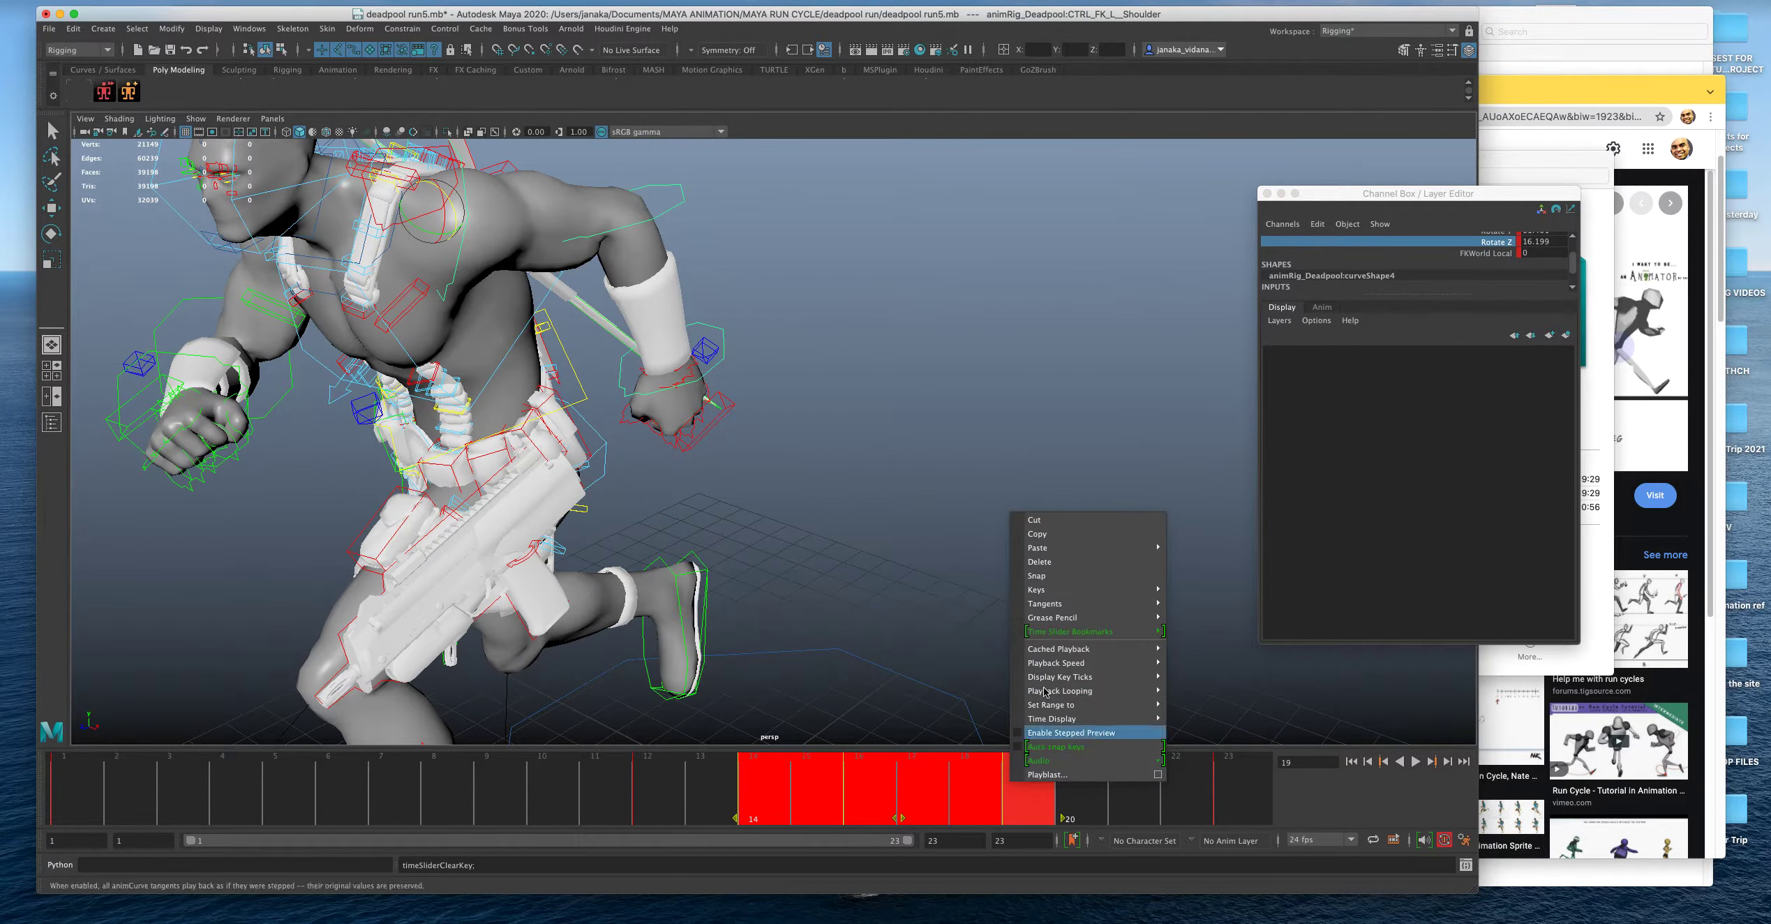
{"action": "left_click", "coordinate": [1040, 562]}
Play back the run cycle and examine the left arm's swing at frames 12 and 23 from several angles.
{"action": "left_click", "coordinate": [681, 782]}
{"action": "key", "text": "alt+v"}
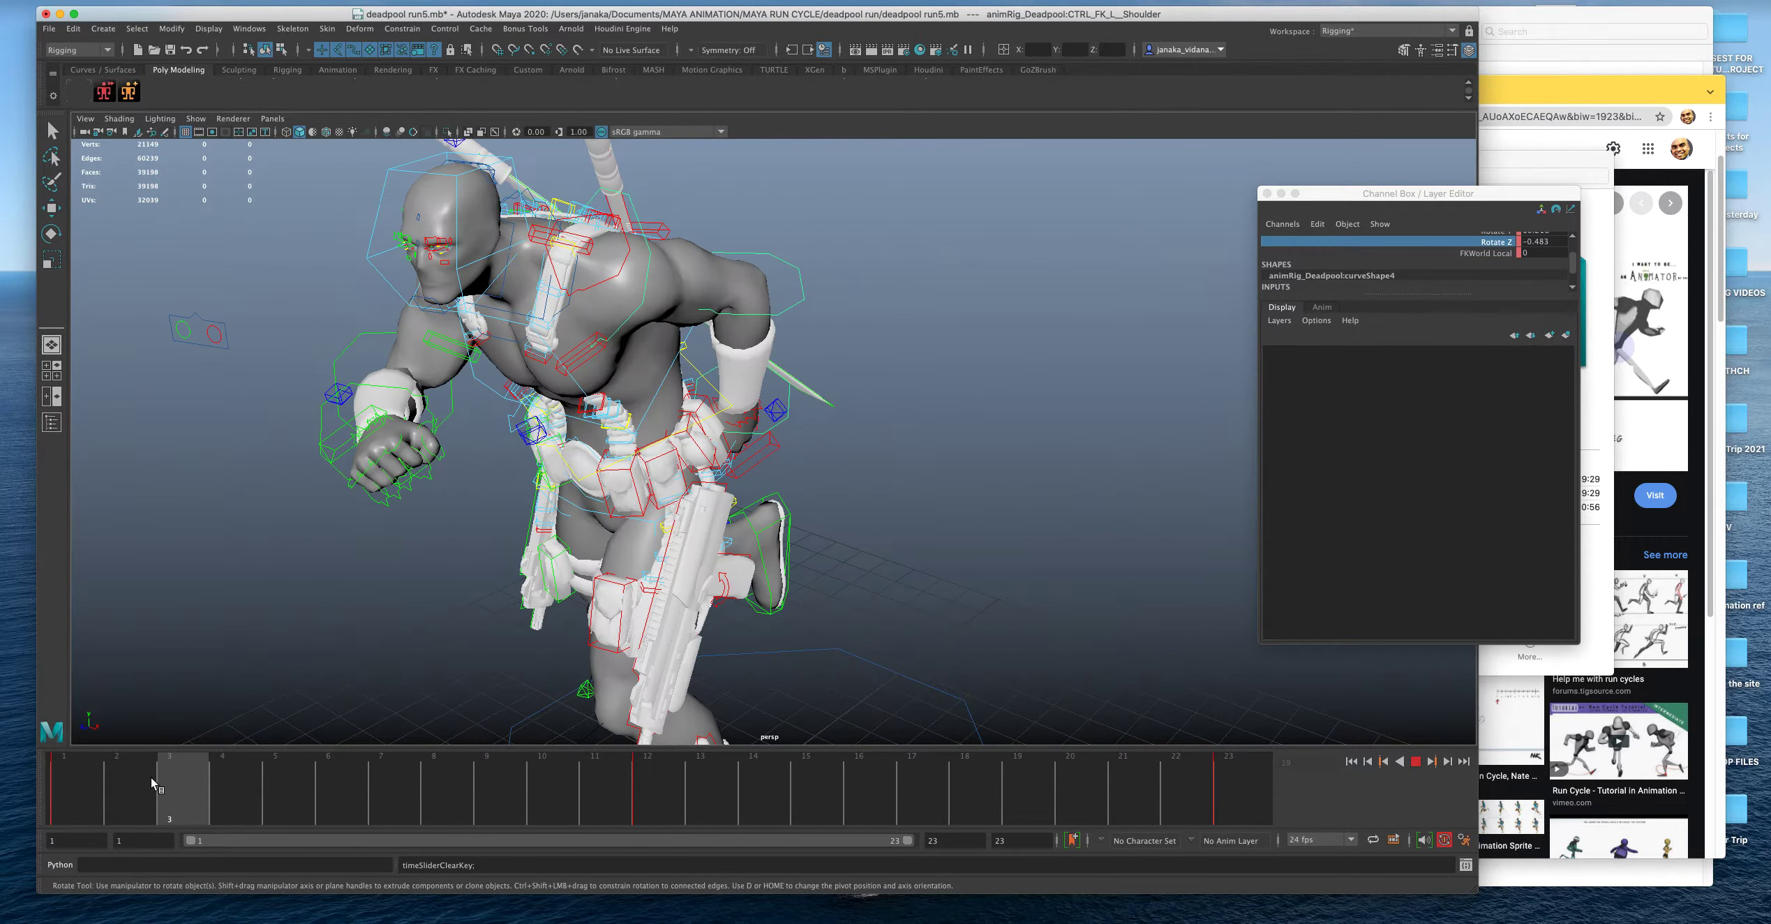
{"action": "key", "text": "alt+v"}
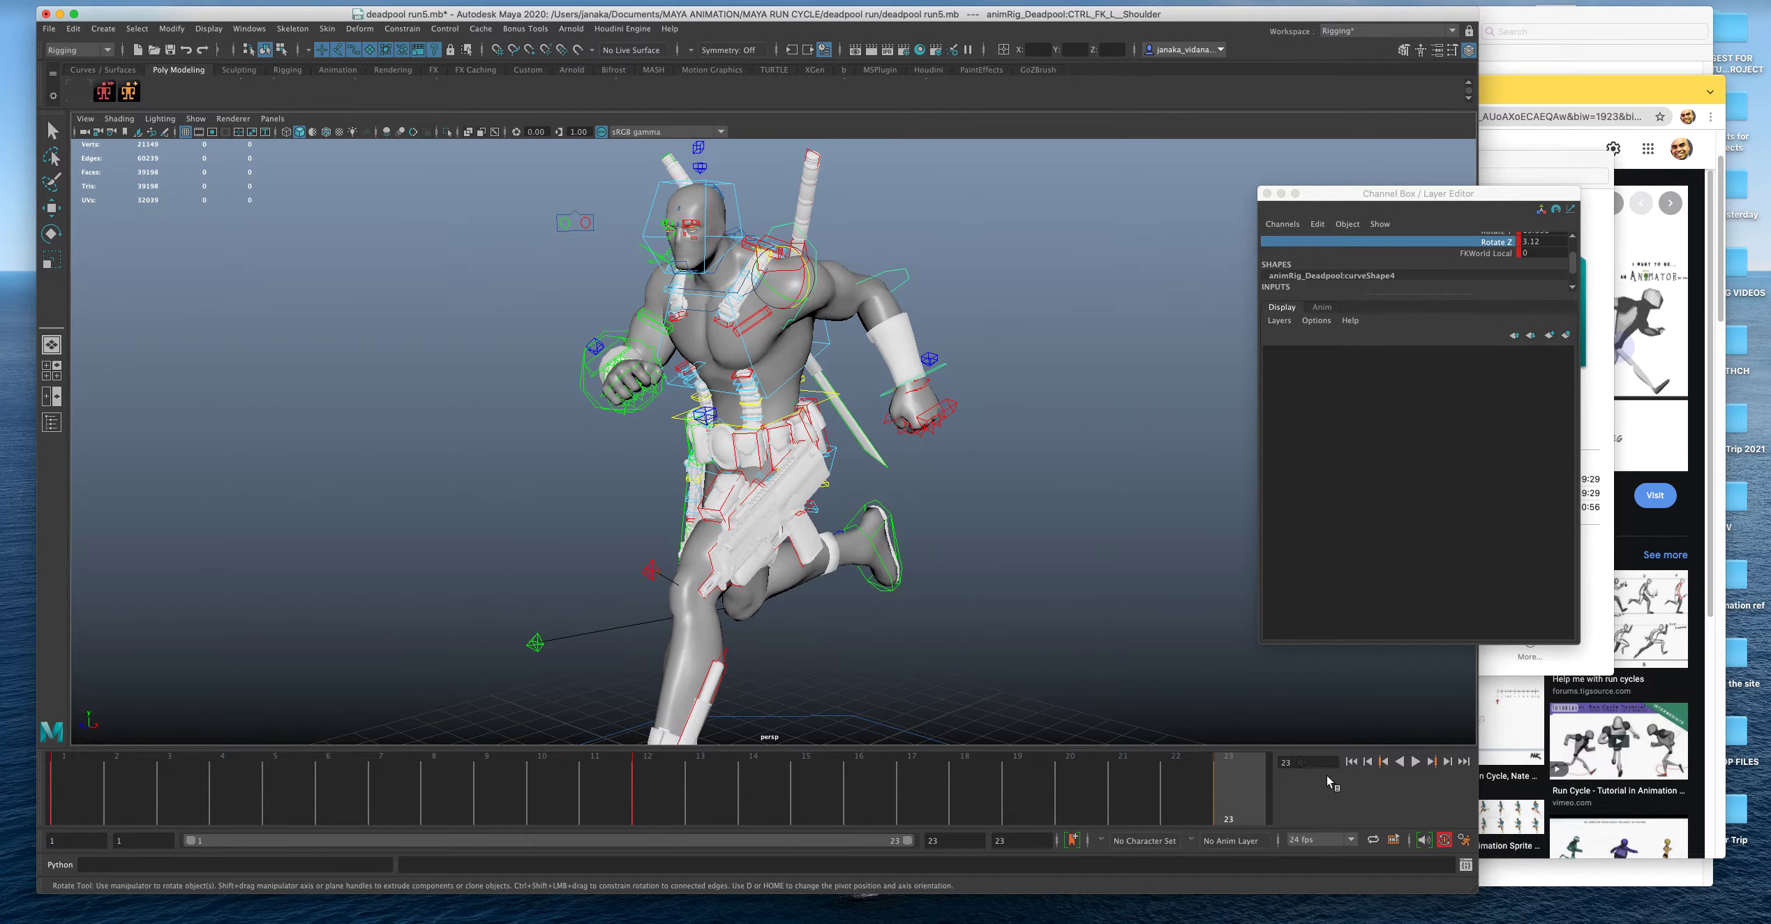
{"action": "left_click", "coordinate": [1415, 761]}
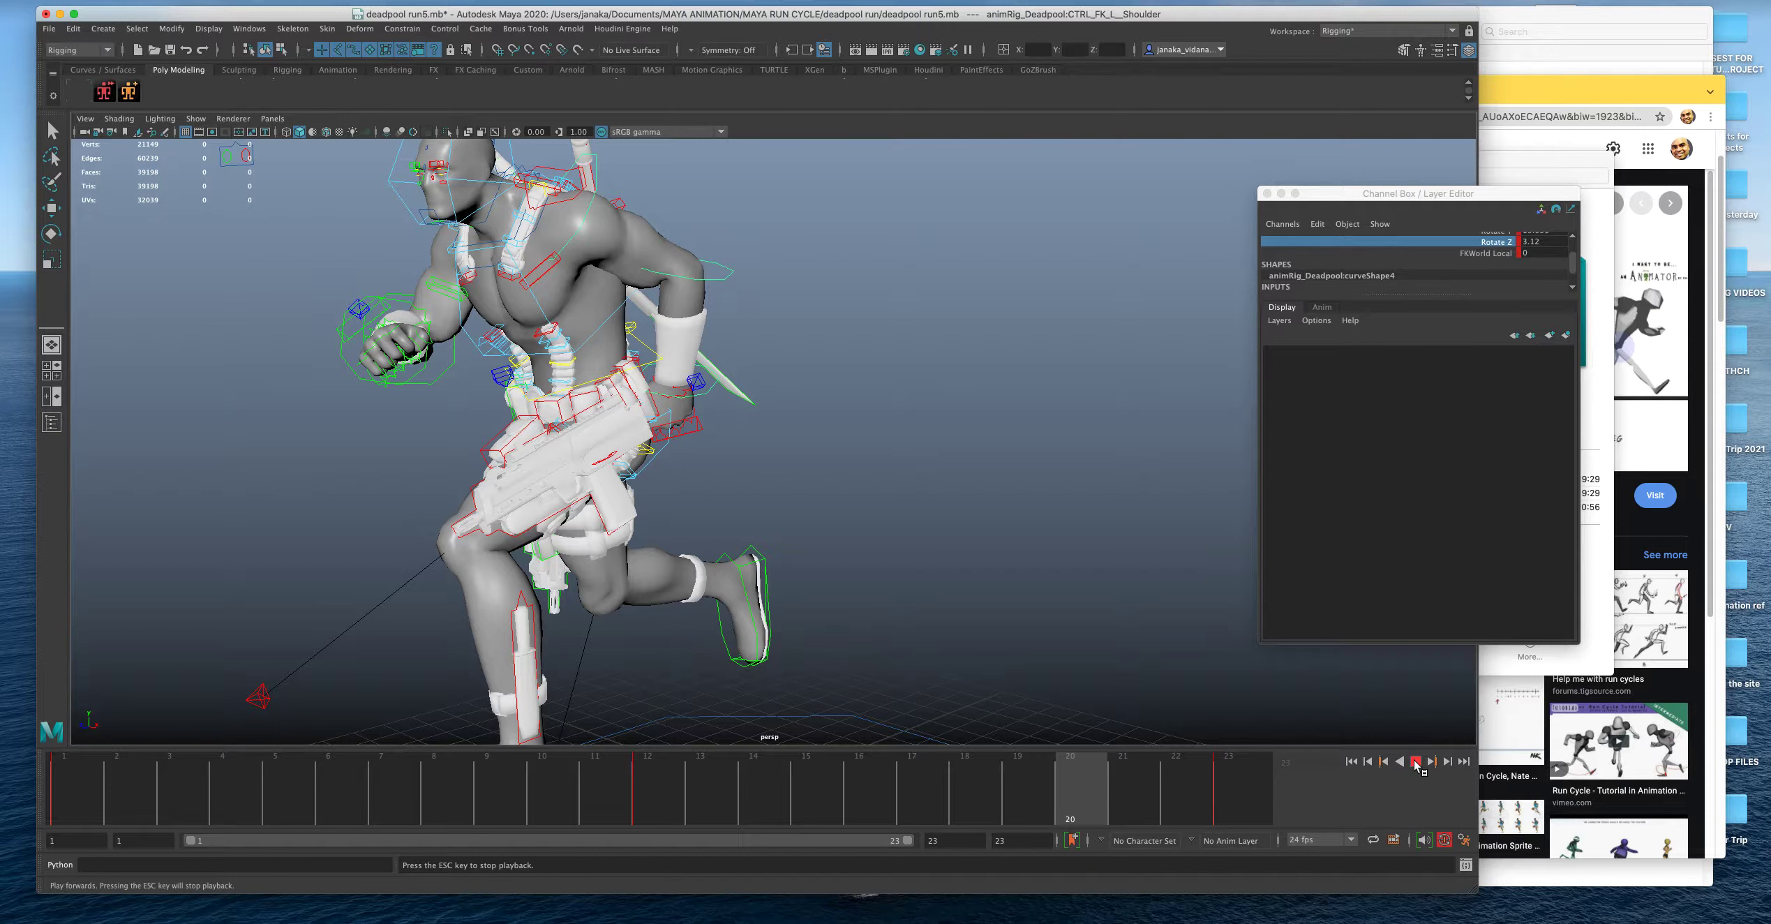
{"action": "left_click", "coordinate": [1415, 762]}
{"action": "left_click", "coordinate": [1235, 804]}
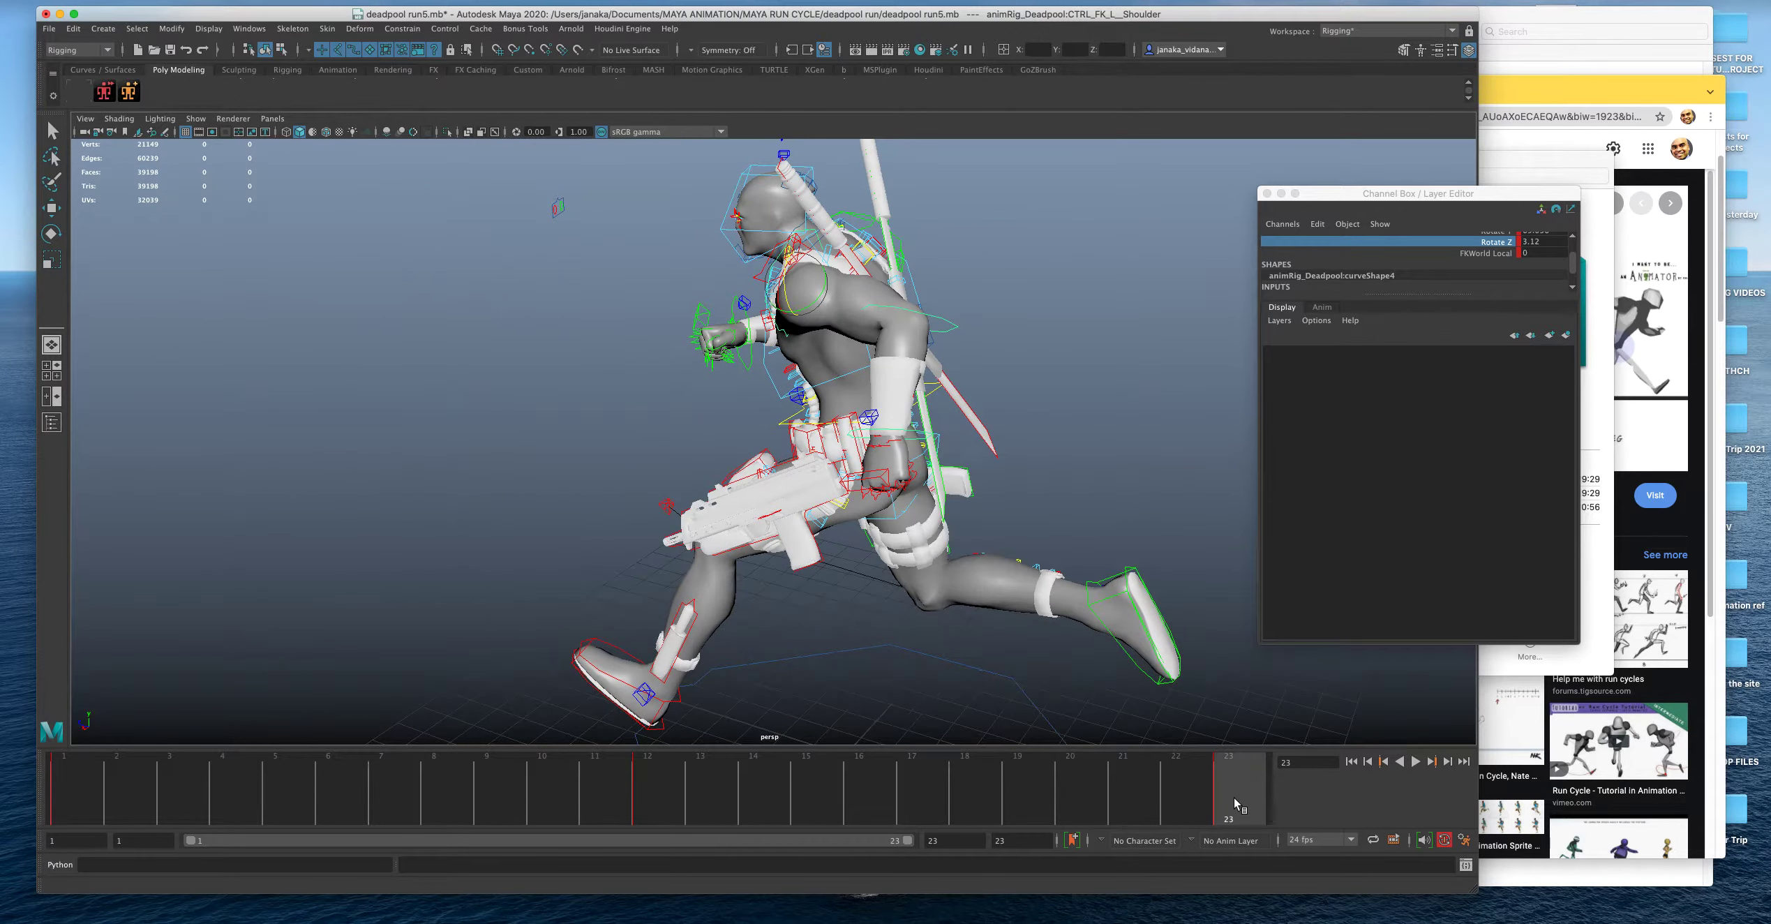
{"action": "left_click", "coordinate": [665, 803]}
{"action": "left_click_drag", "start_coordinate": [653, 530], "coordinate": [561, 506], "text": "alt"}
At frame 6, rotate the left FK shoulder control to adjust the arm's pose beside the hip.
{"action": "left_click", "coordinate": [321, 787]}
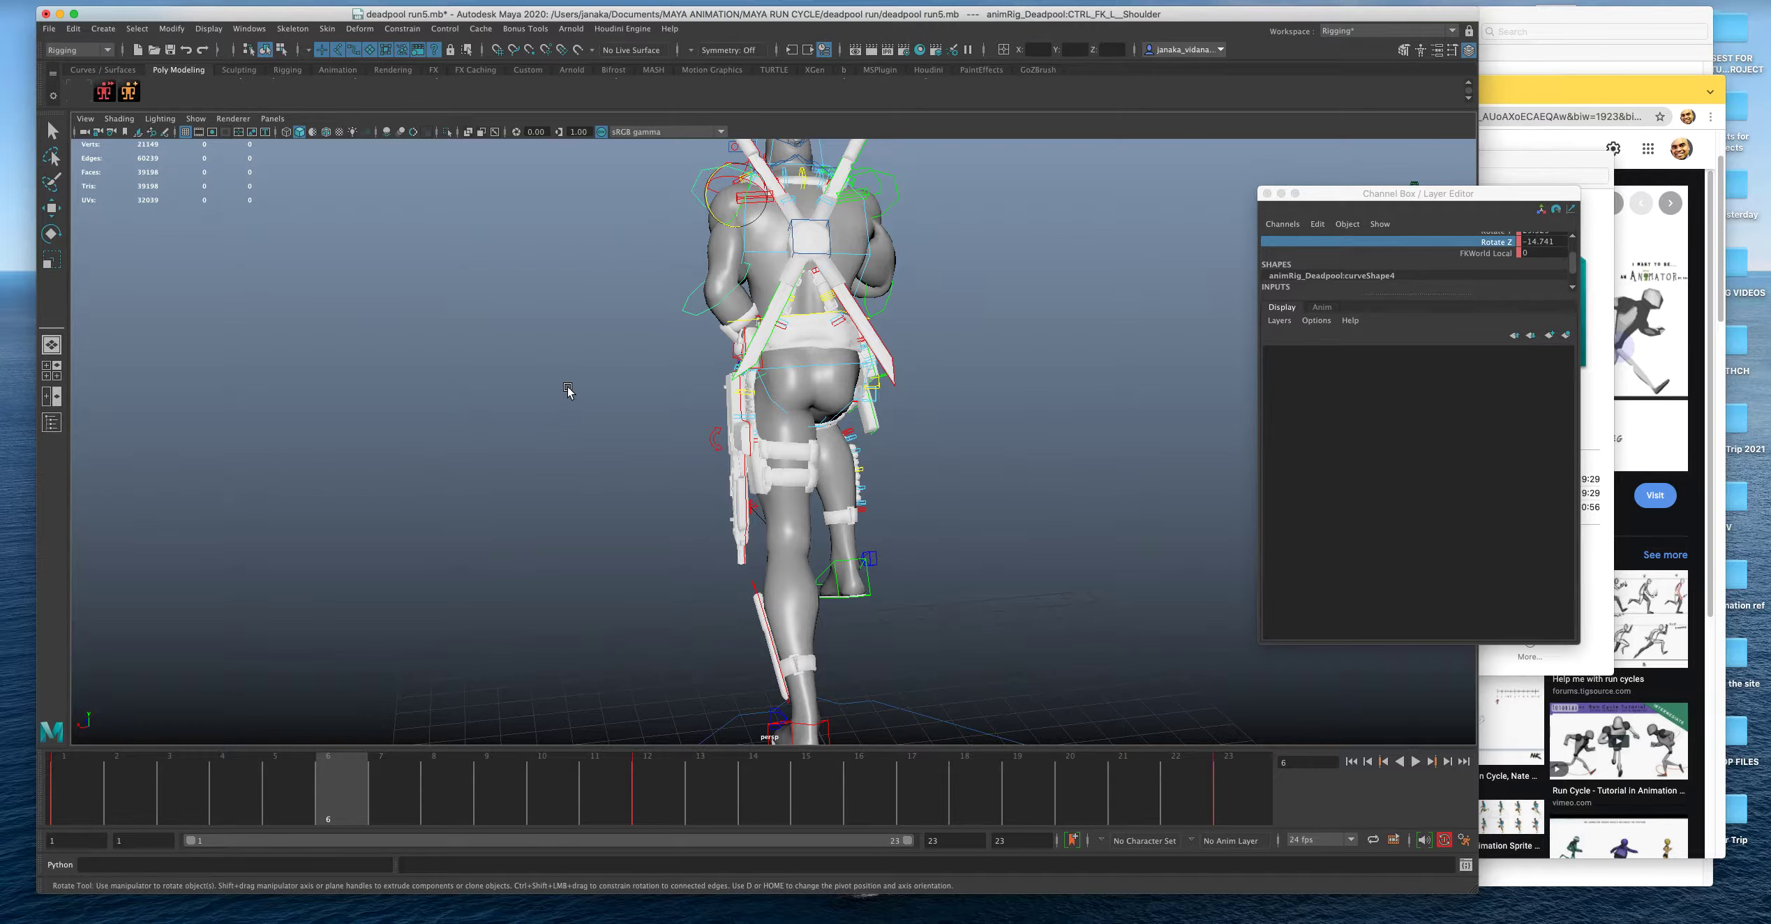
{"action": "left_click_drag", "start_coordinate": [674, 457], "coordinate": [769, 473], "text": "alt"}
{"action": "middle_click_drag", "start_coordinate": [768, 473], "coordinate": [1008, 466], "text": "alt"}
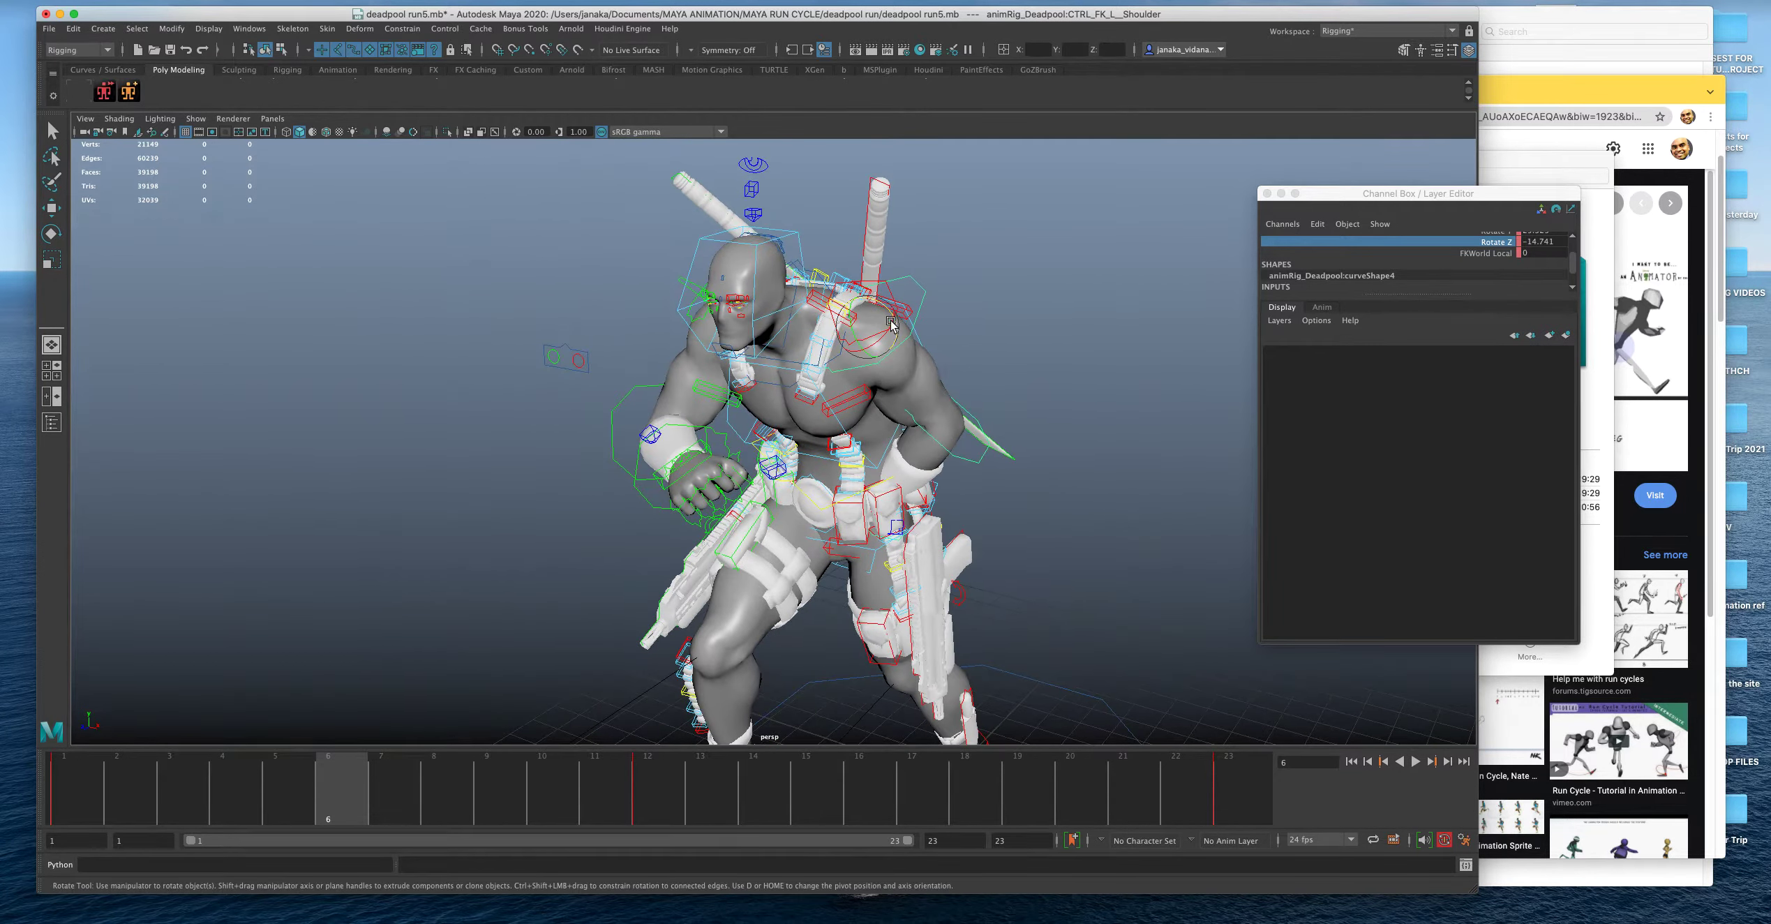
{"action": "left_click_drag", "start_coordinate": [893, 322], "coordinate": [885, 299]}
At frame 17, rotate the left FK shoulder control to about 3, -15, -20 degrees and key it.
{"action": "left_click_drag", "start_coordinate": [343, 814], "coordinate": [912, 774]}
{"action": "key", "text": "e"}
{"action": "mouse_move", "coordinate": [863, 332]}
{"action": "left_mouse_down"}
{"action": "mouse_move", "coordinate": [839, 322]}
{"action": "mouse_move", "coordinate": [886, 328]}
{"action": "left_mouse_up"}
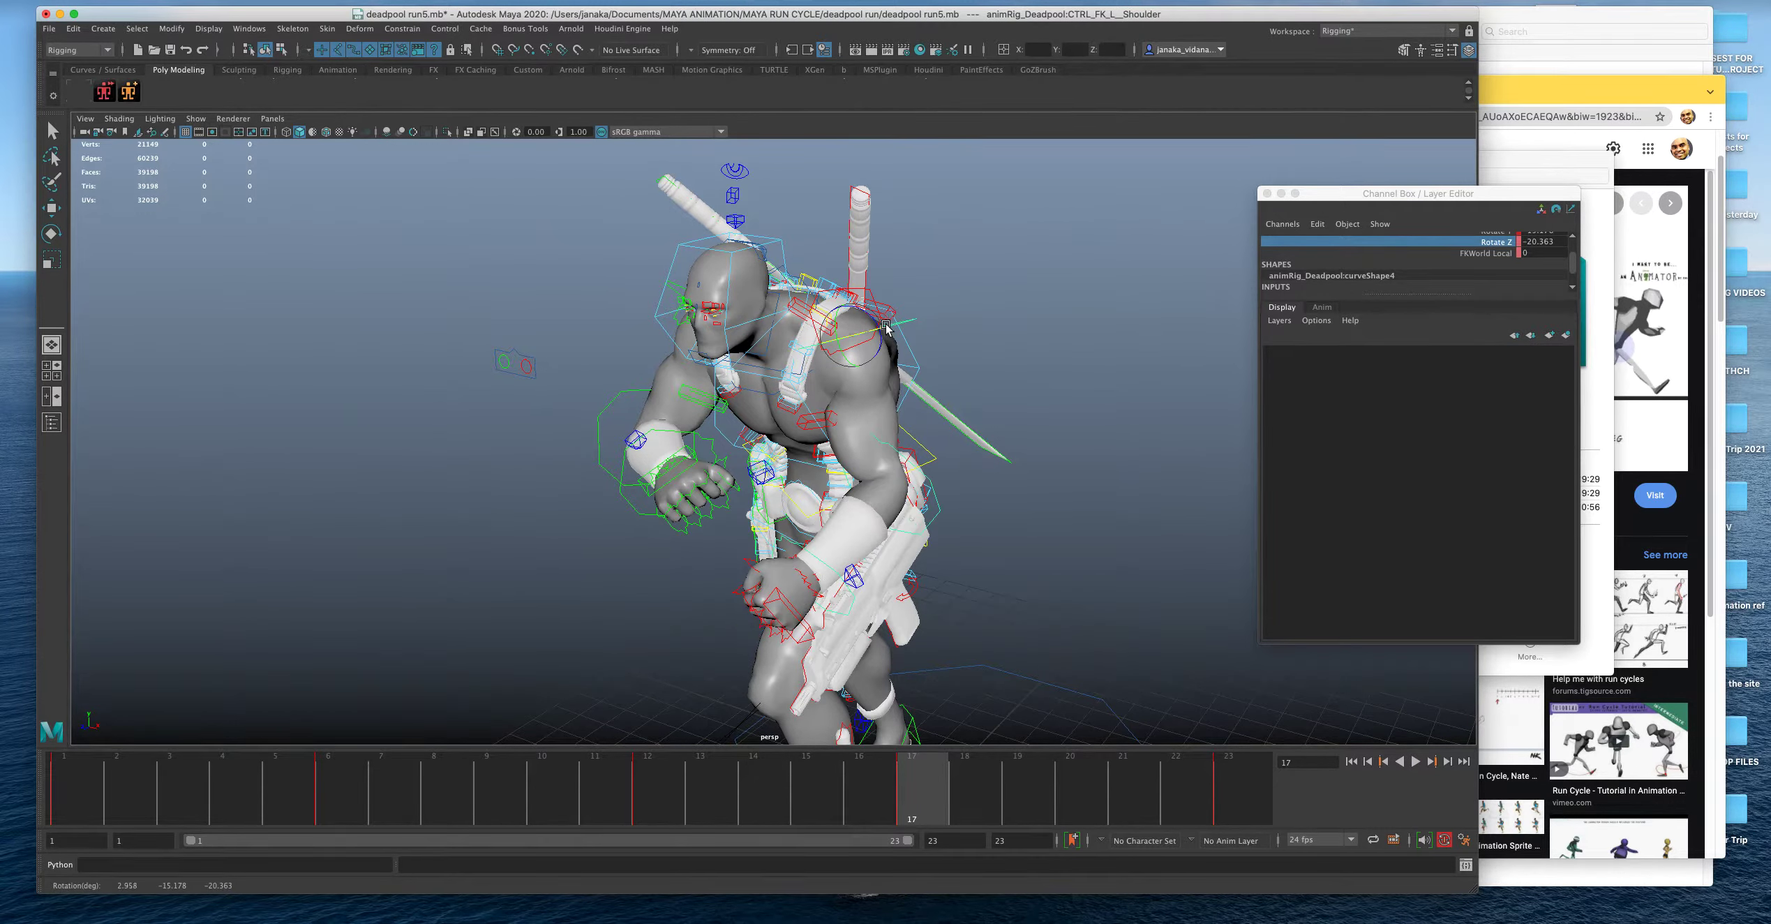
{"action": "key", "text": "s"}
Play the run cycle and examine the left arm's motion from the front, back and side.
{"action": "key", "text": "alt+v"}
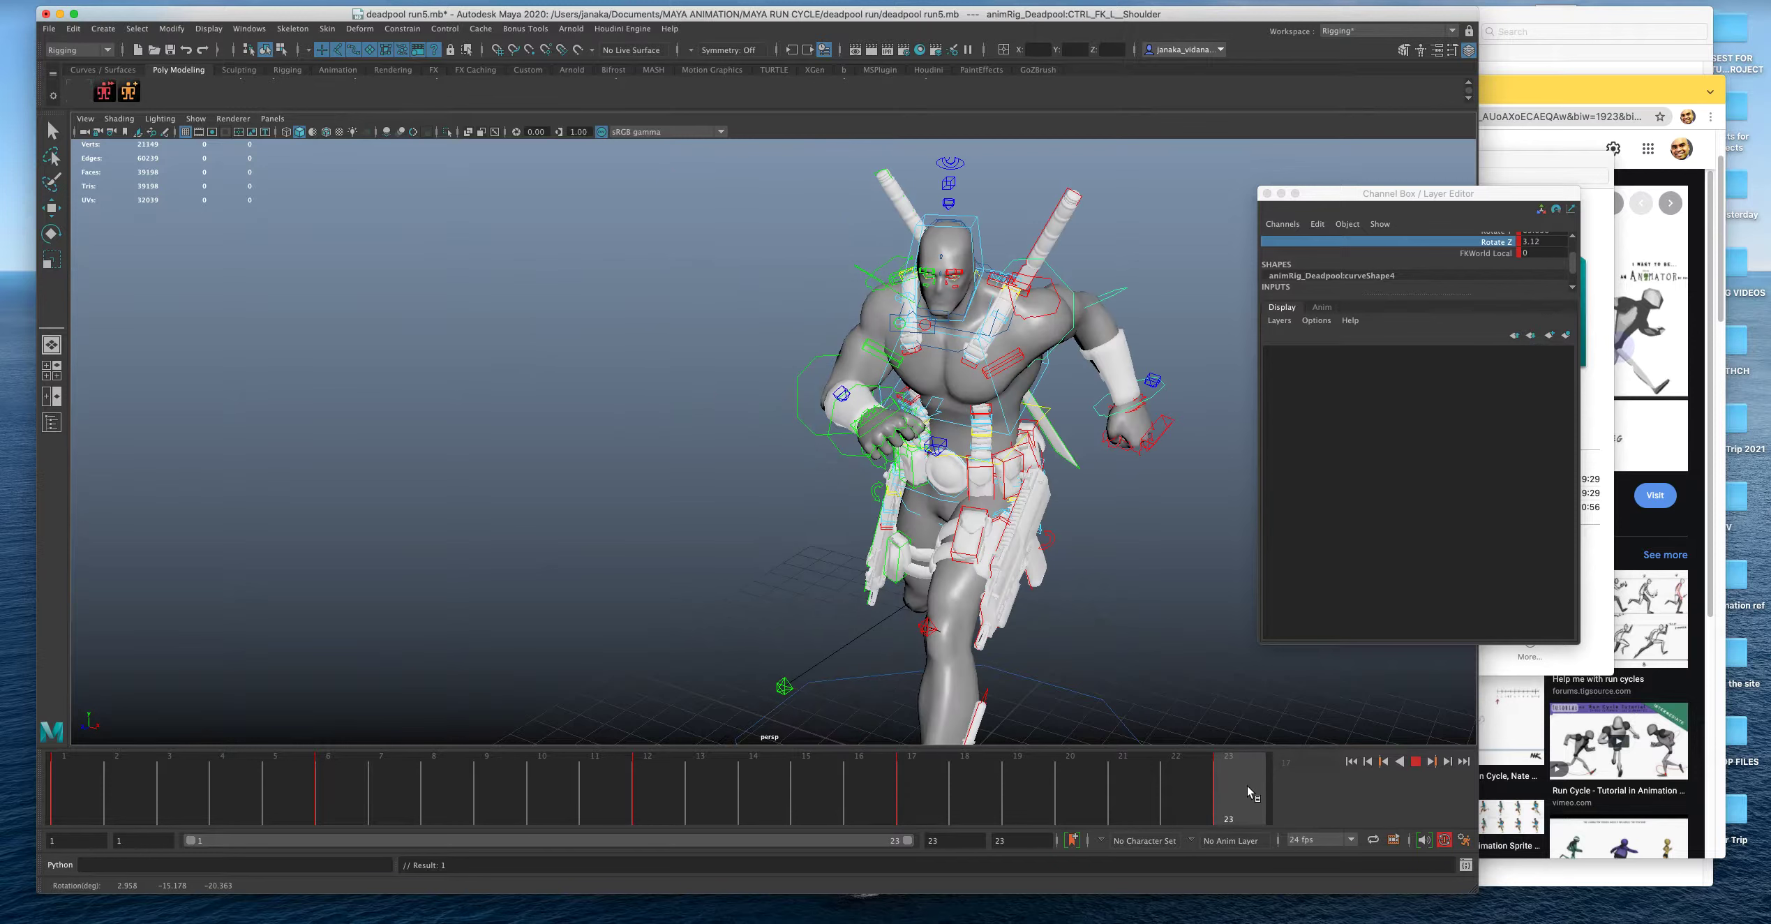
{"action": "key", "text": "alt+v"}
{"action": "key", "text": "alt+shift+v"}
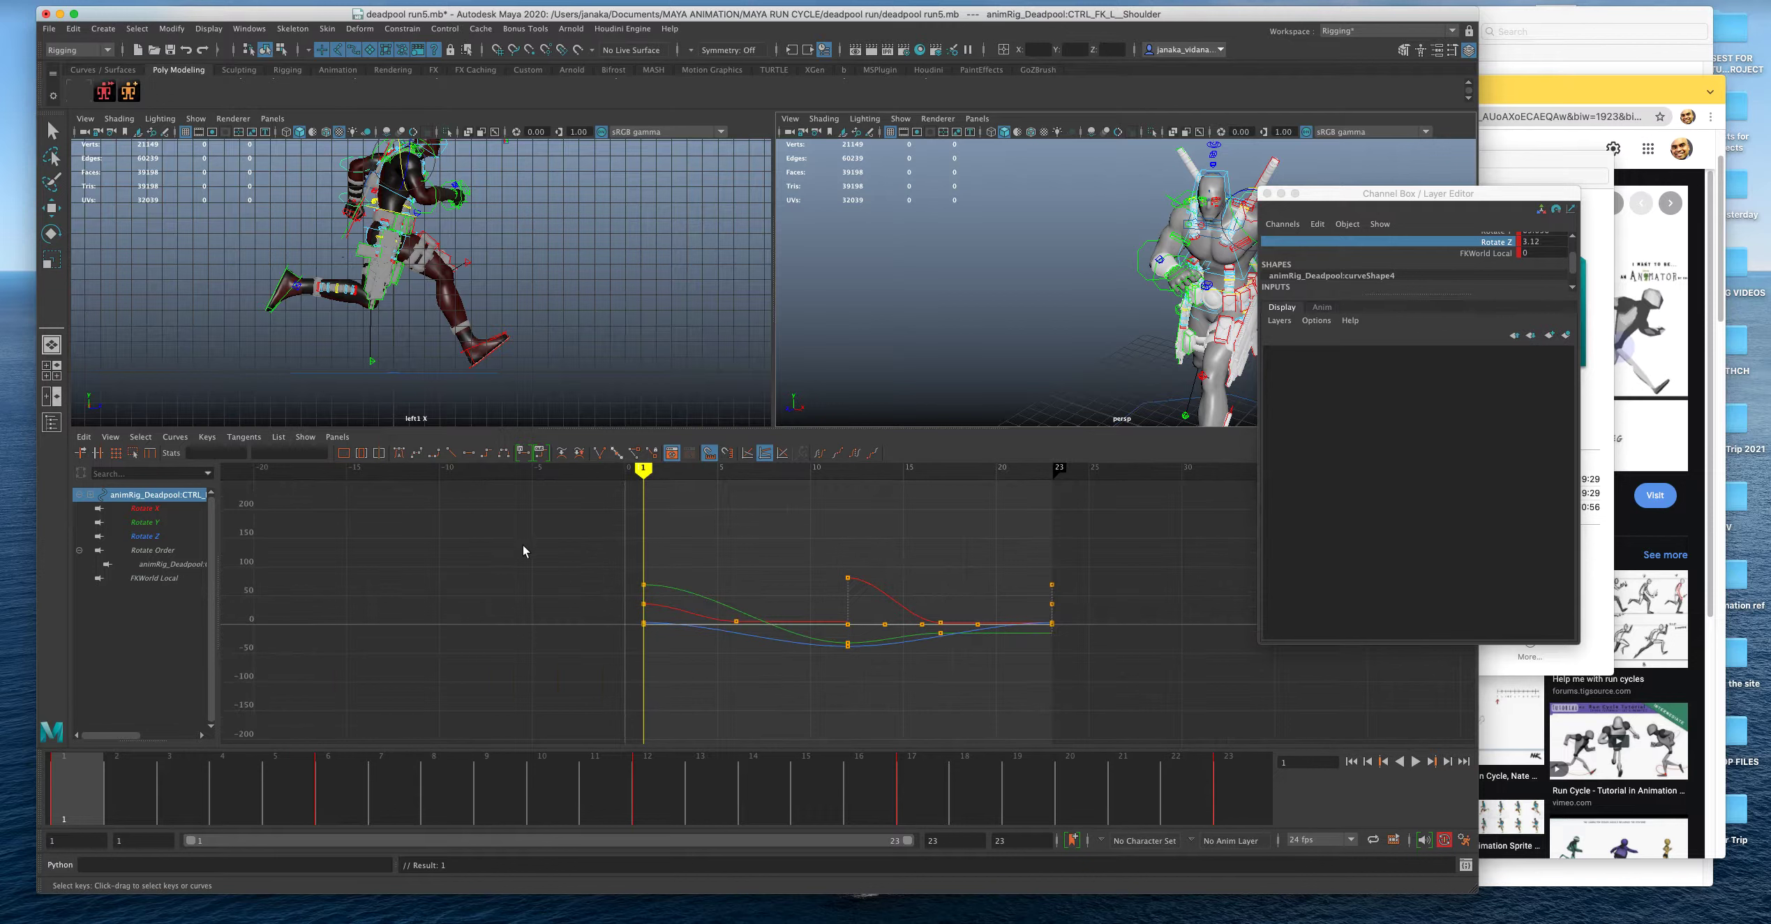
{"action": "left_click_drag", "start_coordinate": [526, 551], "coordinate": [1249, 736]}
{"action": "left_click", "coordinate": [398, 452]}
{"action": "key", "text": "space"}
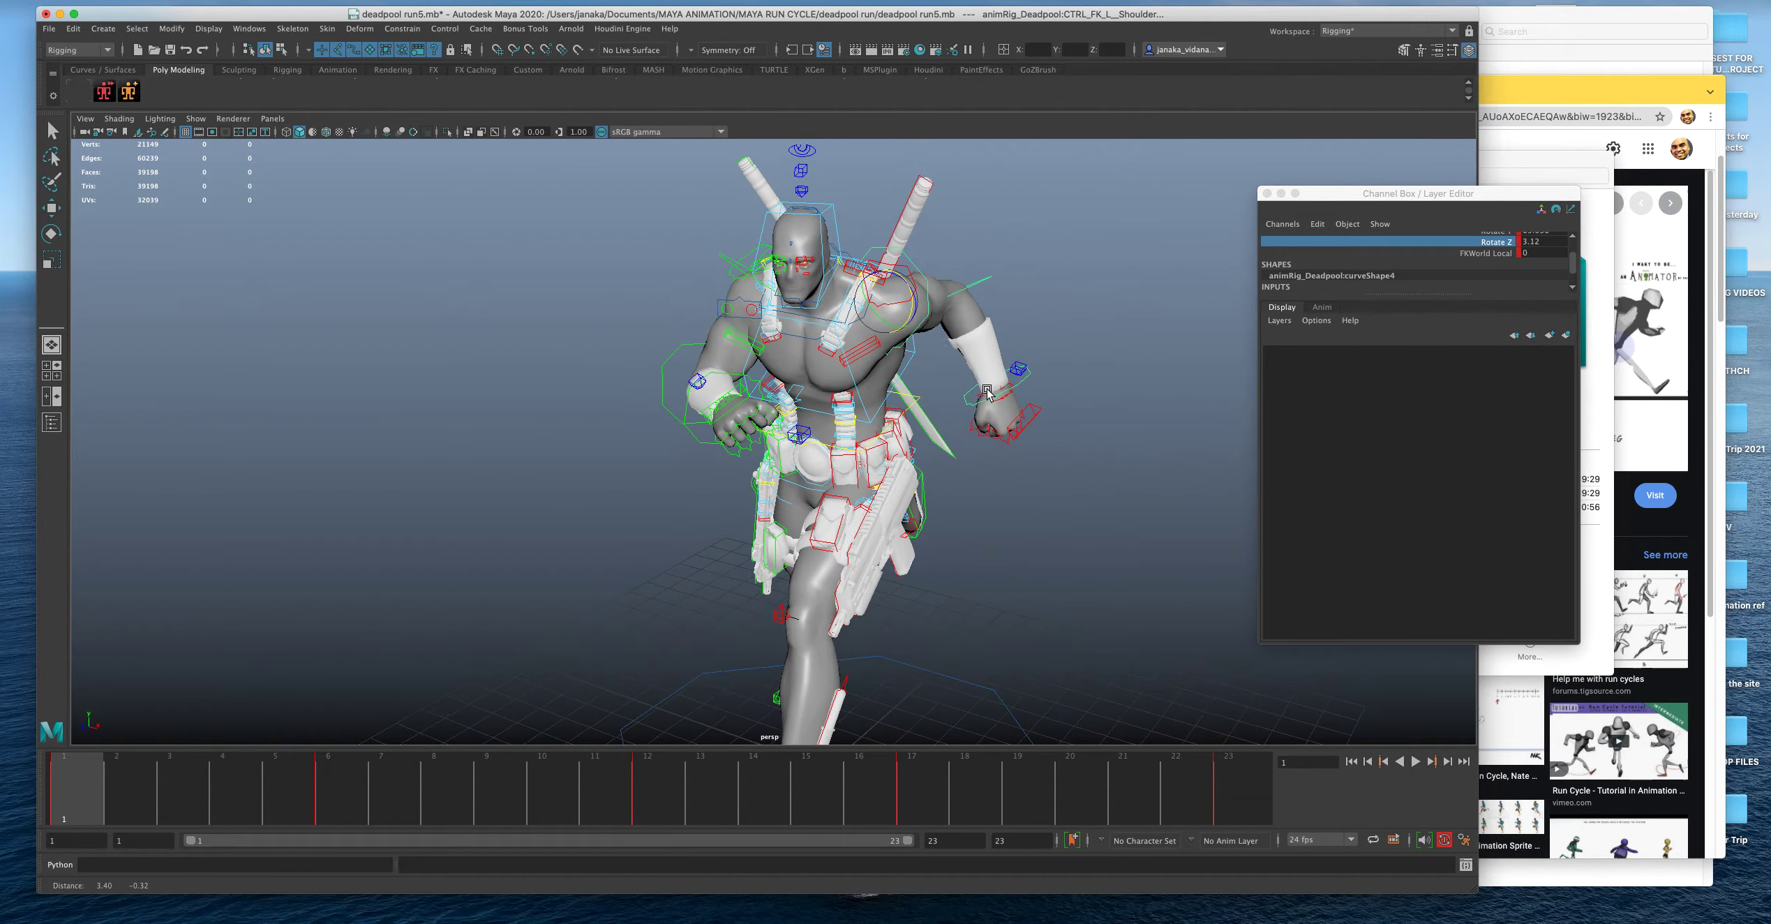
{"action": "left_click", "coordinate": [1415, 761]}
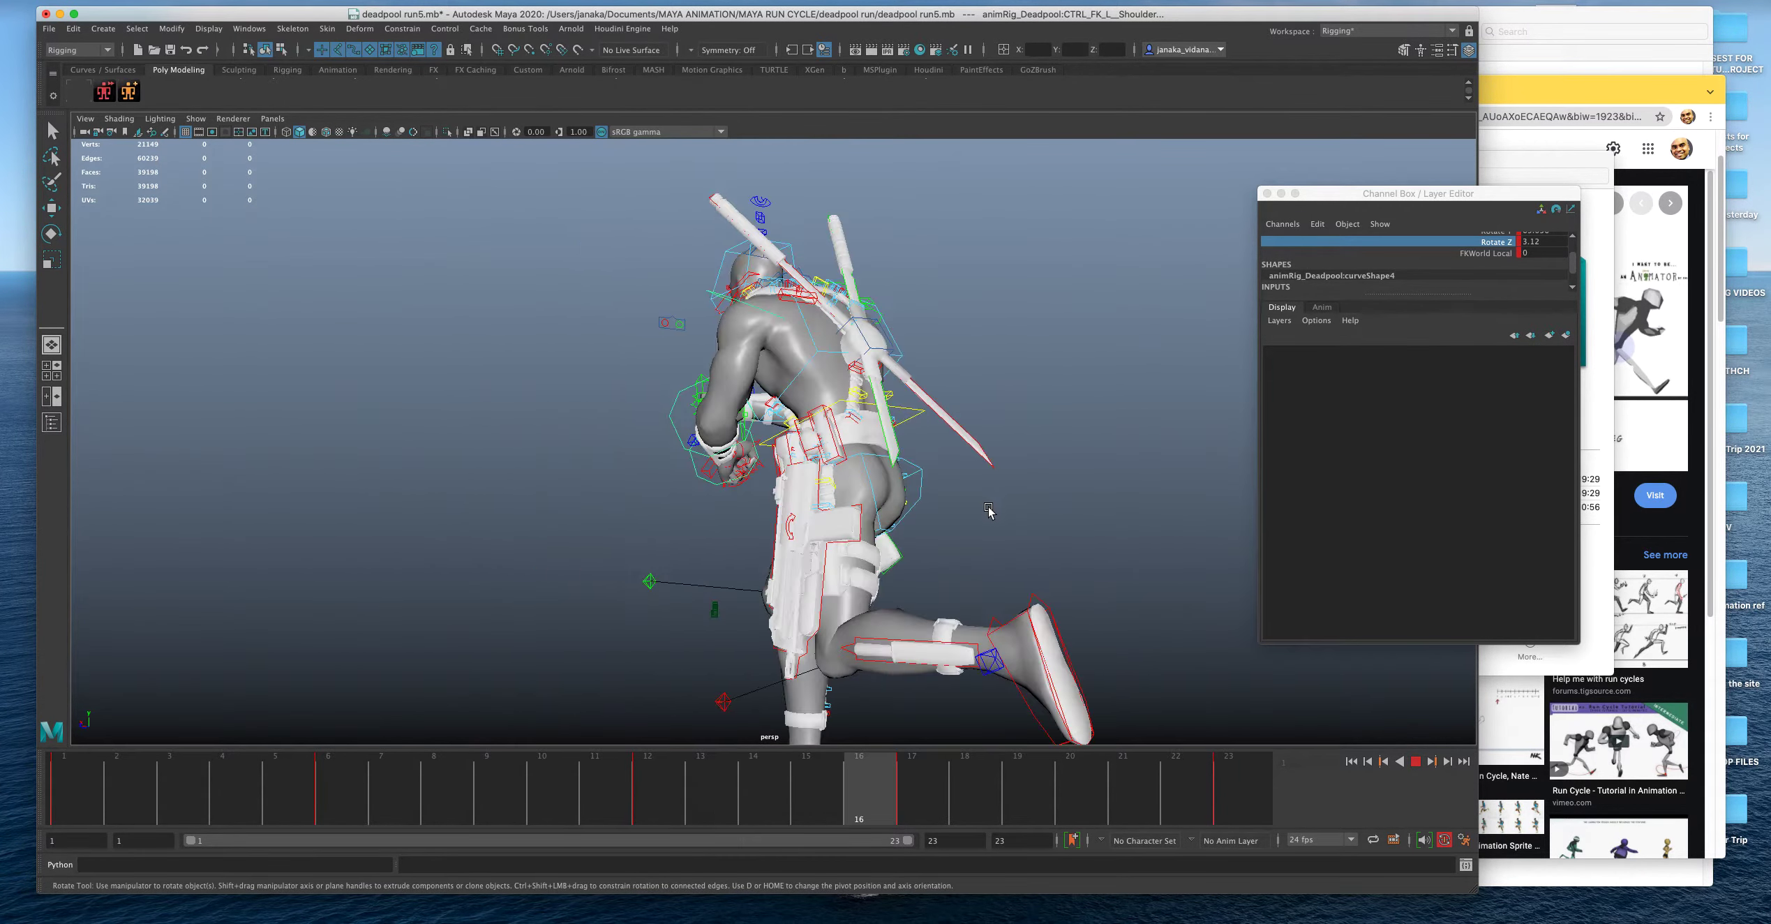
{"action": "left_click_drag", "start_coordinate": [928, 561], "coordinate": [1003, 581], "text": "alt"}
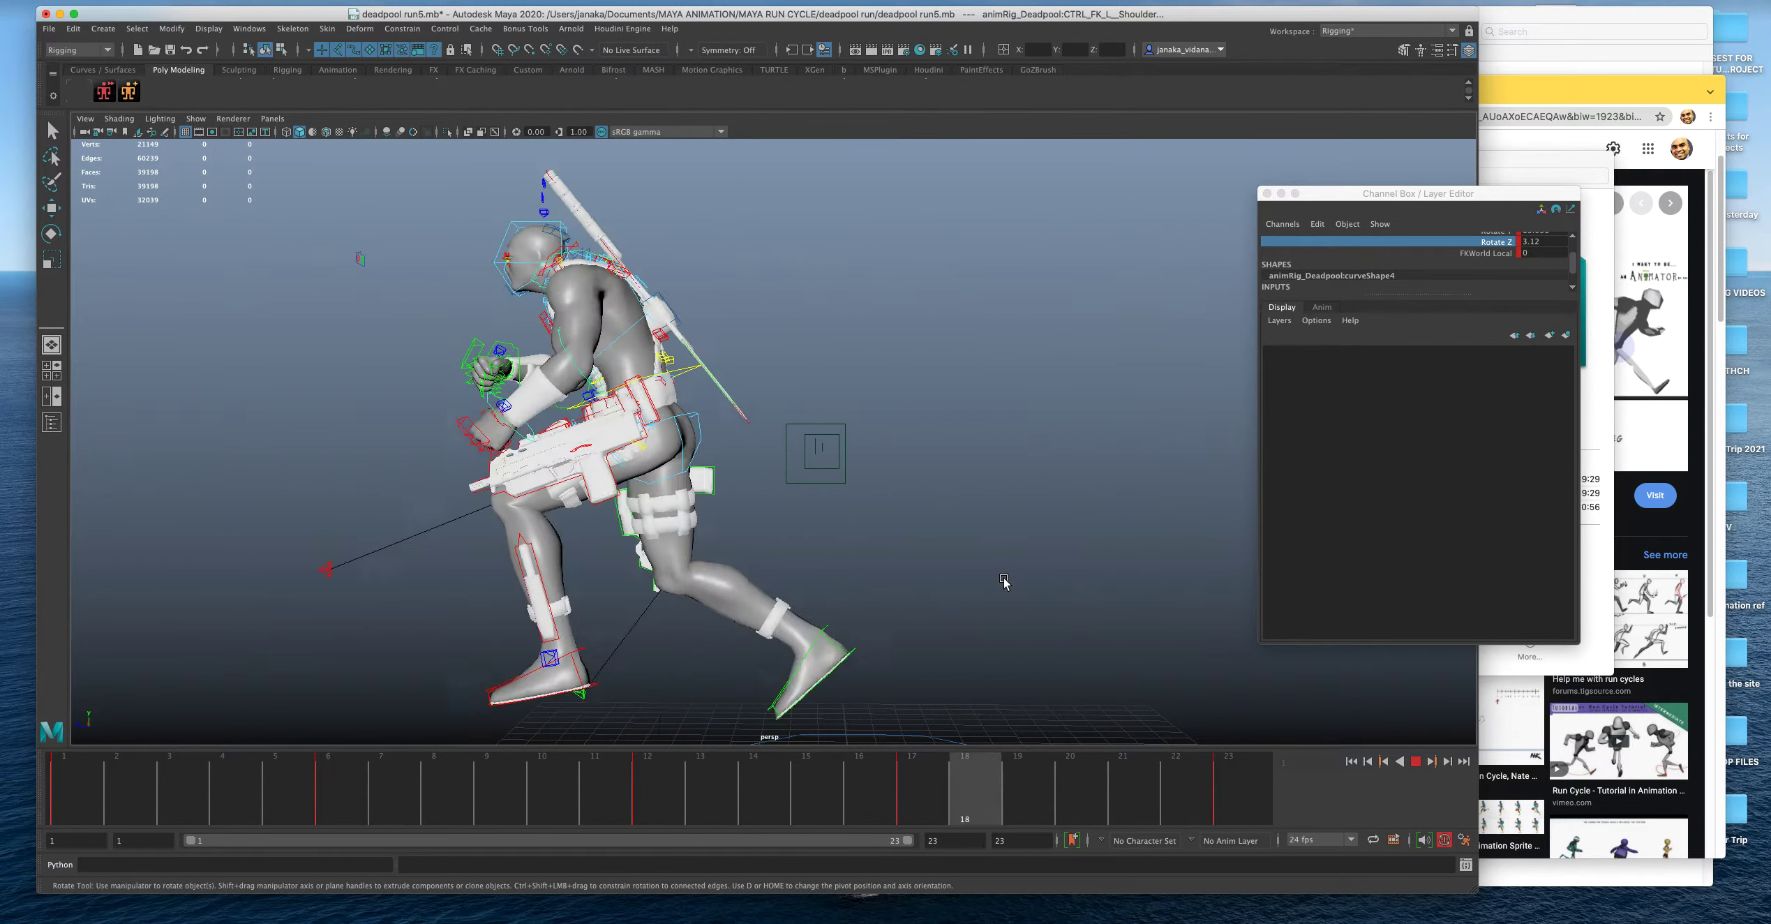
{"action": "left_click_drag", "start_coordinate": [1004, 583], "coordinate": [1060, 585], "text": "alt"}
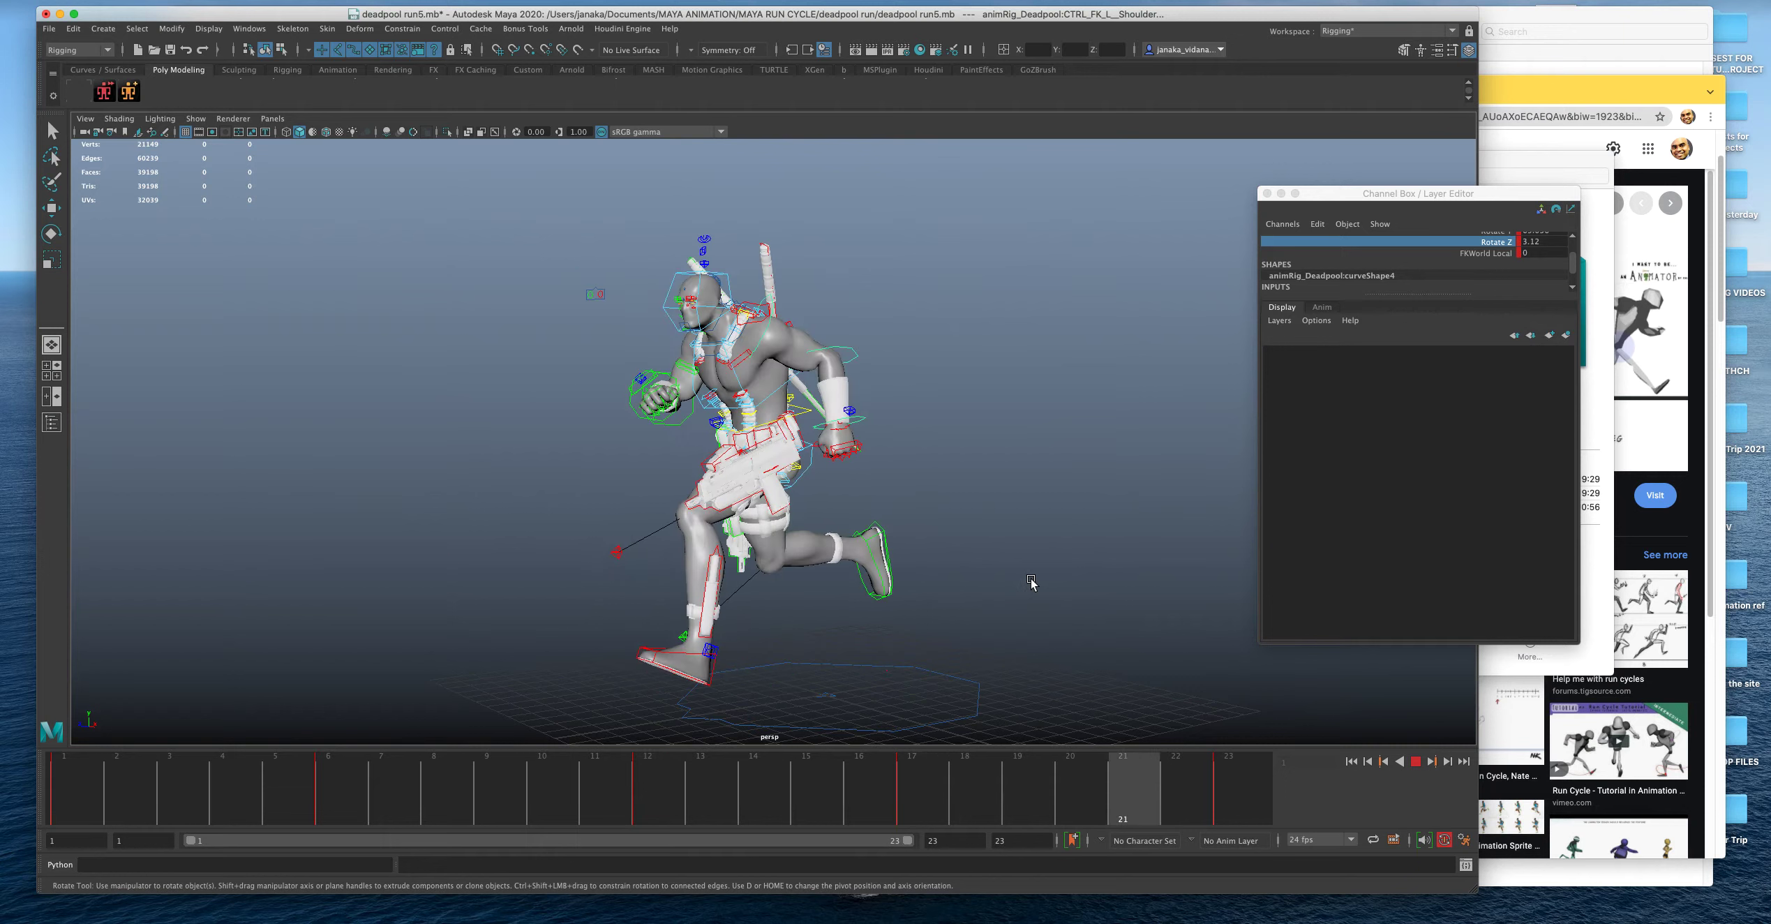
{"action": "left_click", "coordinate": [1416, 762]}
At frame 6, rotate the left FK shoulder control to about 5, 25, -15 degrees, key it and check the playback.
{"action": "left_click_drag", "start_coordinate": [905, 568], "coordinate": [998, 571], "text": "alt"}
{"action": "left_click_drag", "start_coordinate": [125, 783], "coordinate": [336, 802]}
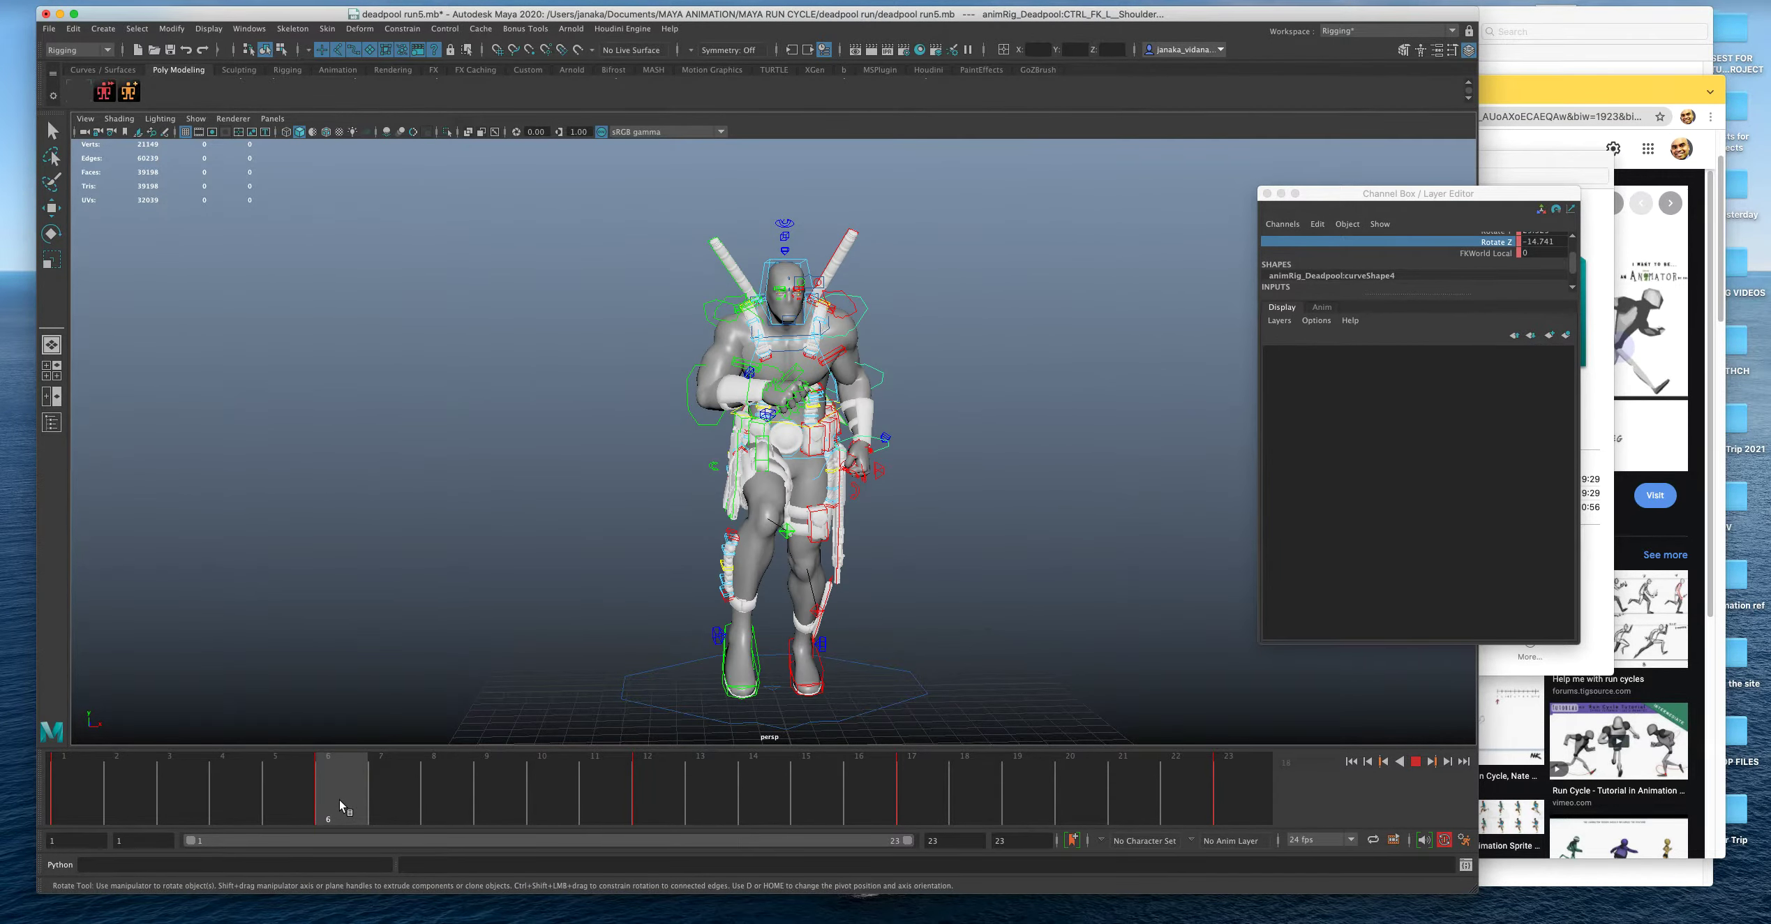
{"action": "right_click_drag", "start_coordinate": [759, 412], "coordinate": [883, 304], "text": "alt"}
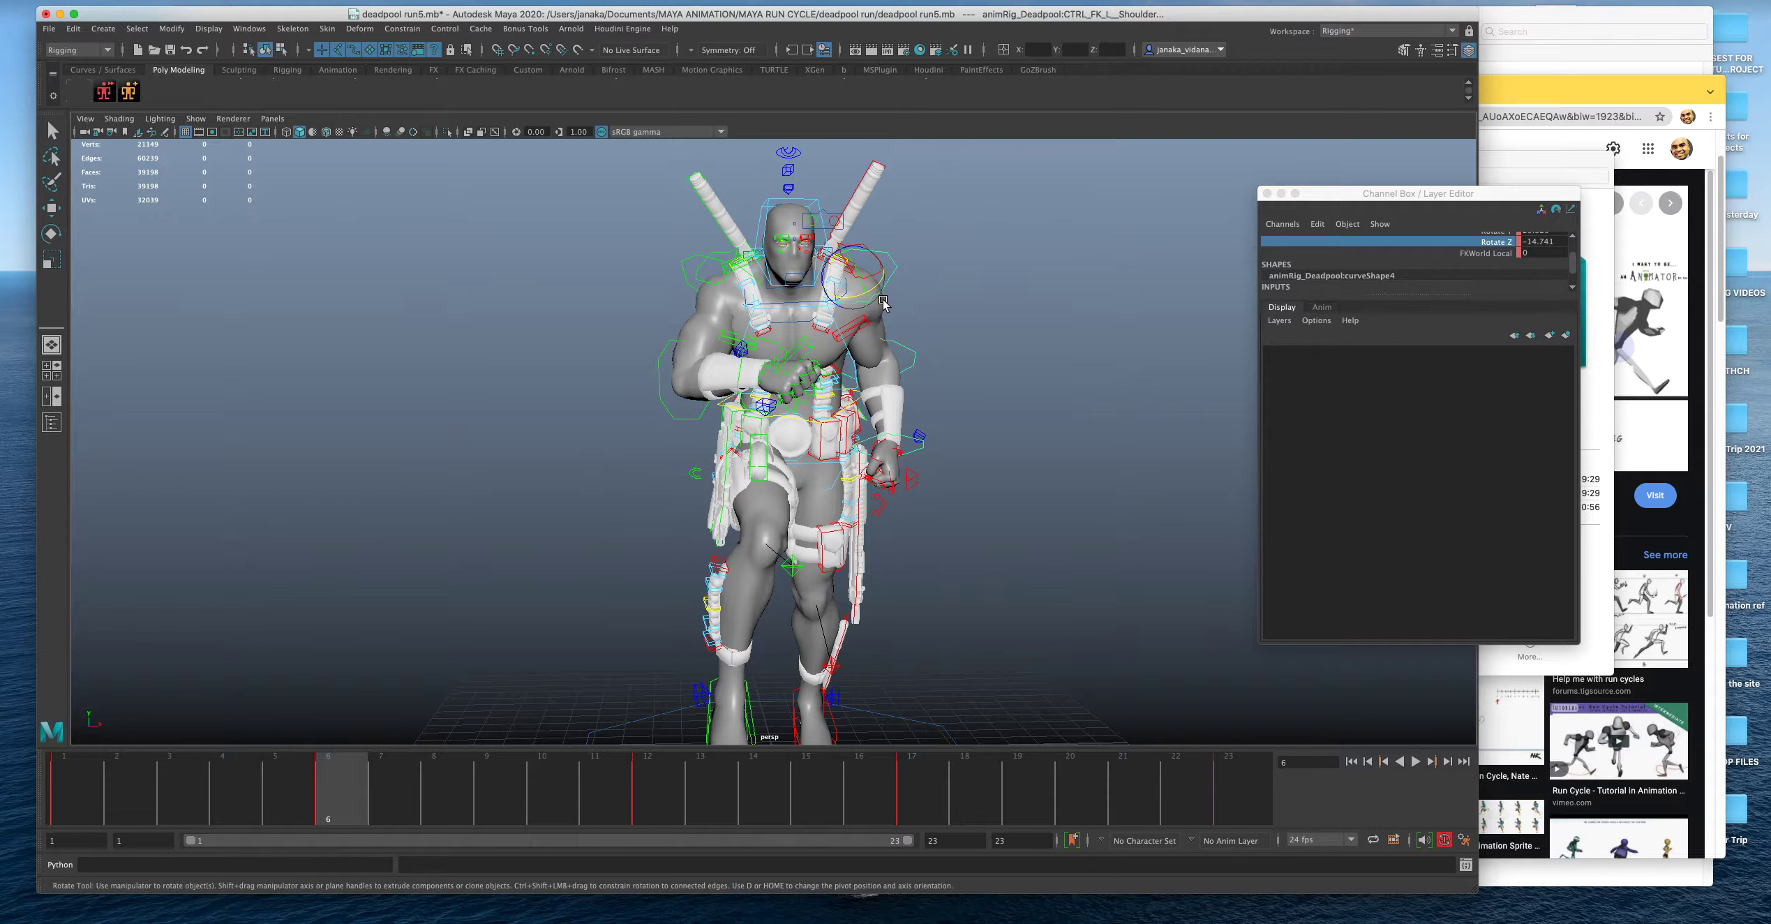
{"action": "left_click_drag", "start_coordinate": [883, 304], "coordinate": [797, 291], "text": "alt"}
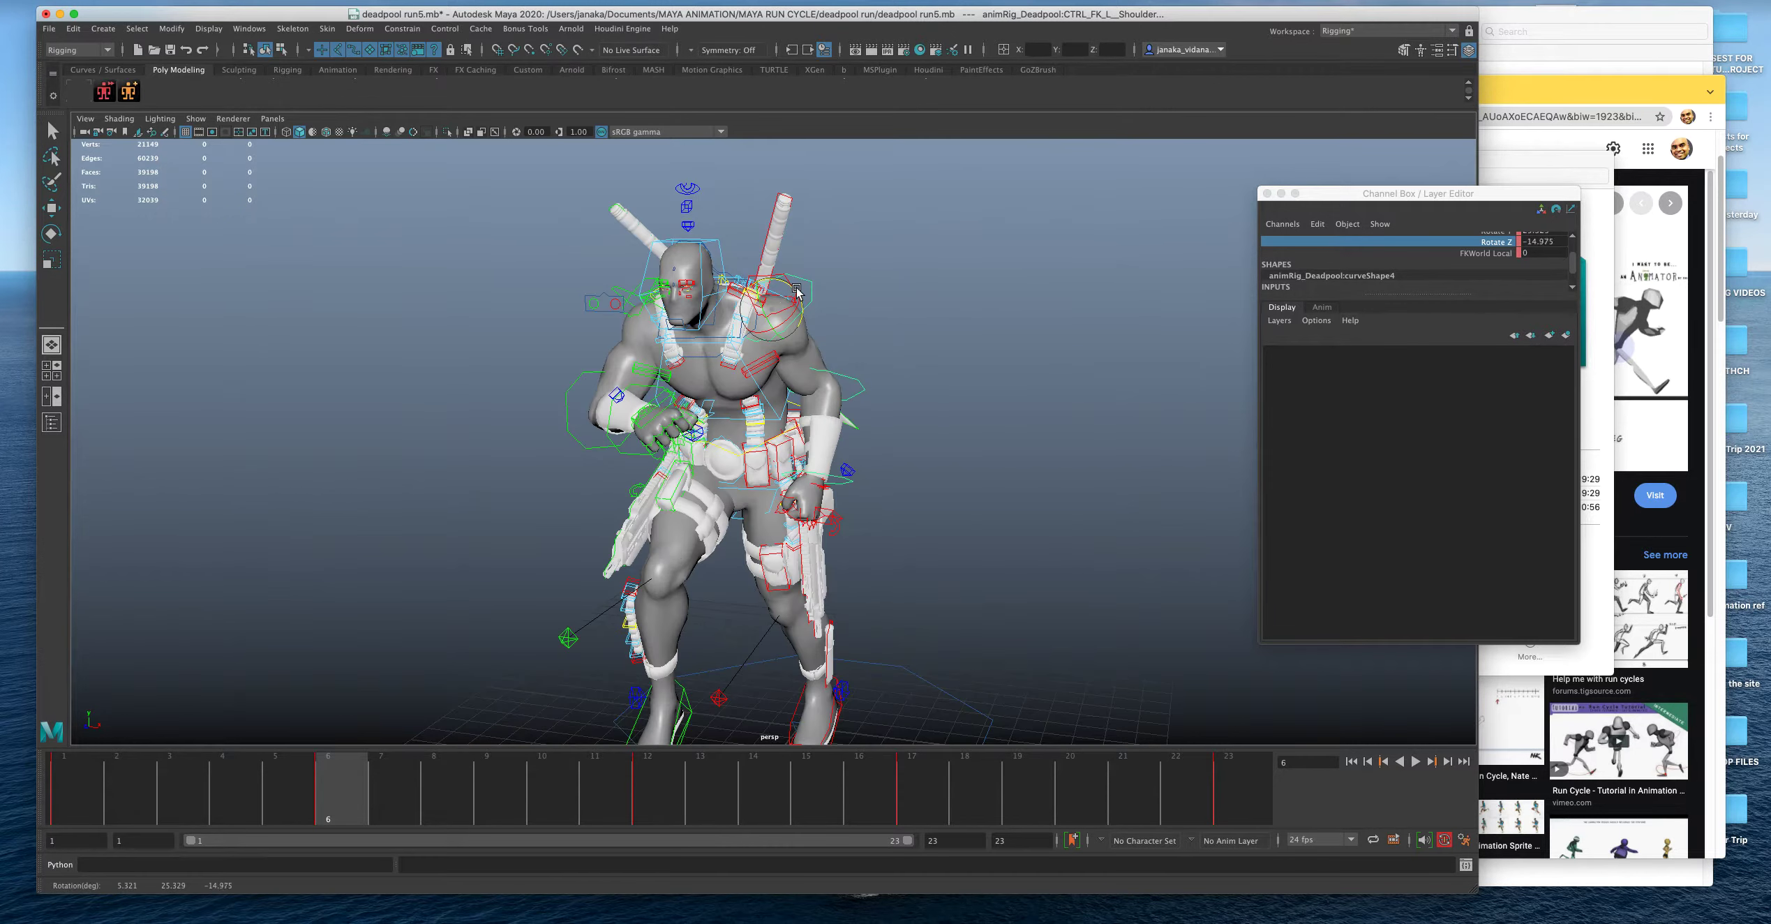
{"action": "key", "text": "alt+v"}
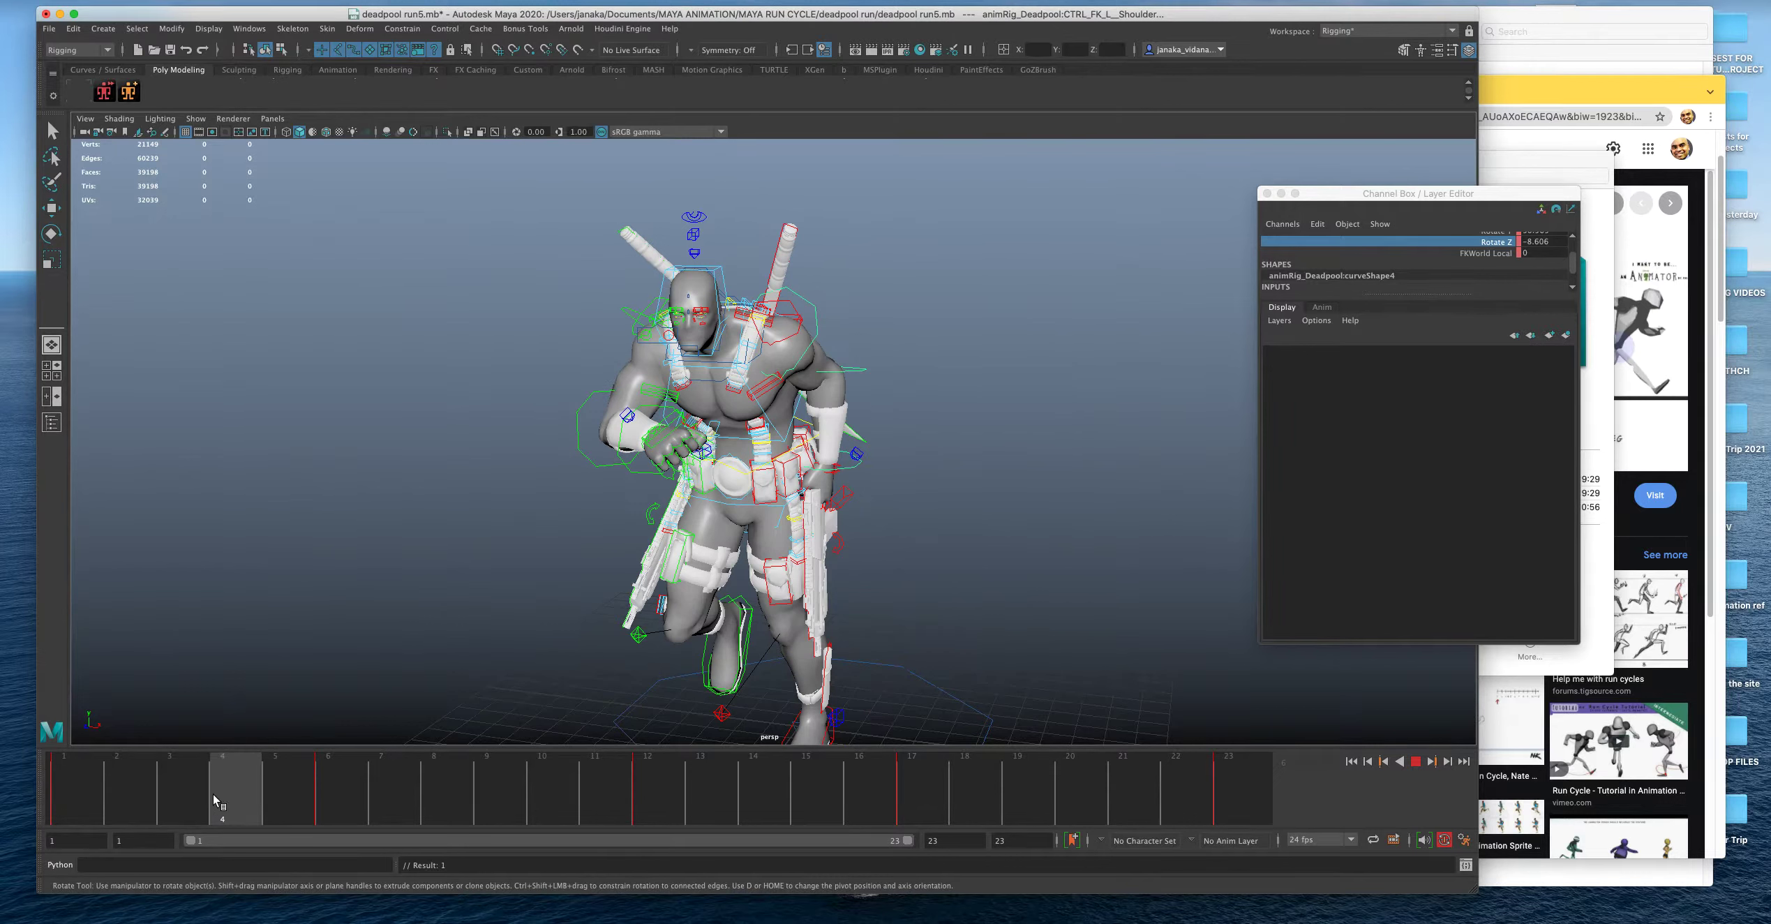
Adjust and key the left FK shoulder control's rotation at frame 3, checking it in playback.
{"action": "left_click", "coordinate": [190, 794]}
{"action": "left_click_drag", "start_coordinate": [830, 314], "coordinate": [822, 304]}
{"action": "key", "text": "alt+v"}
Rotate the left FK shoulder control at frame 9, key the pose and replay the cycle.
{"action": "left_click_drag", "start_coordinate": [243, 786], "coordinate": [493, 738]}
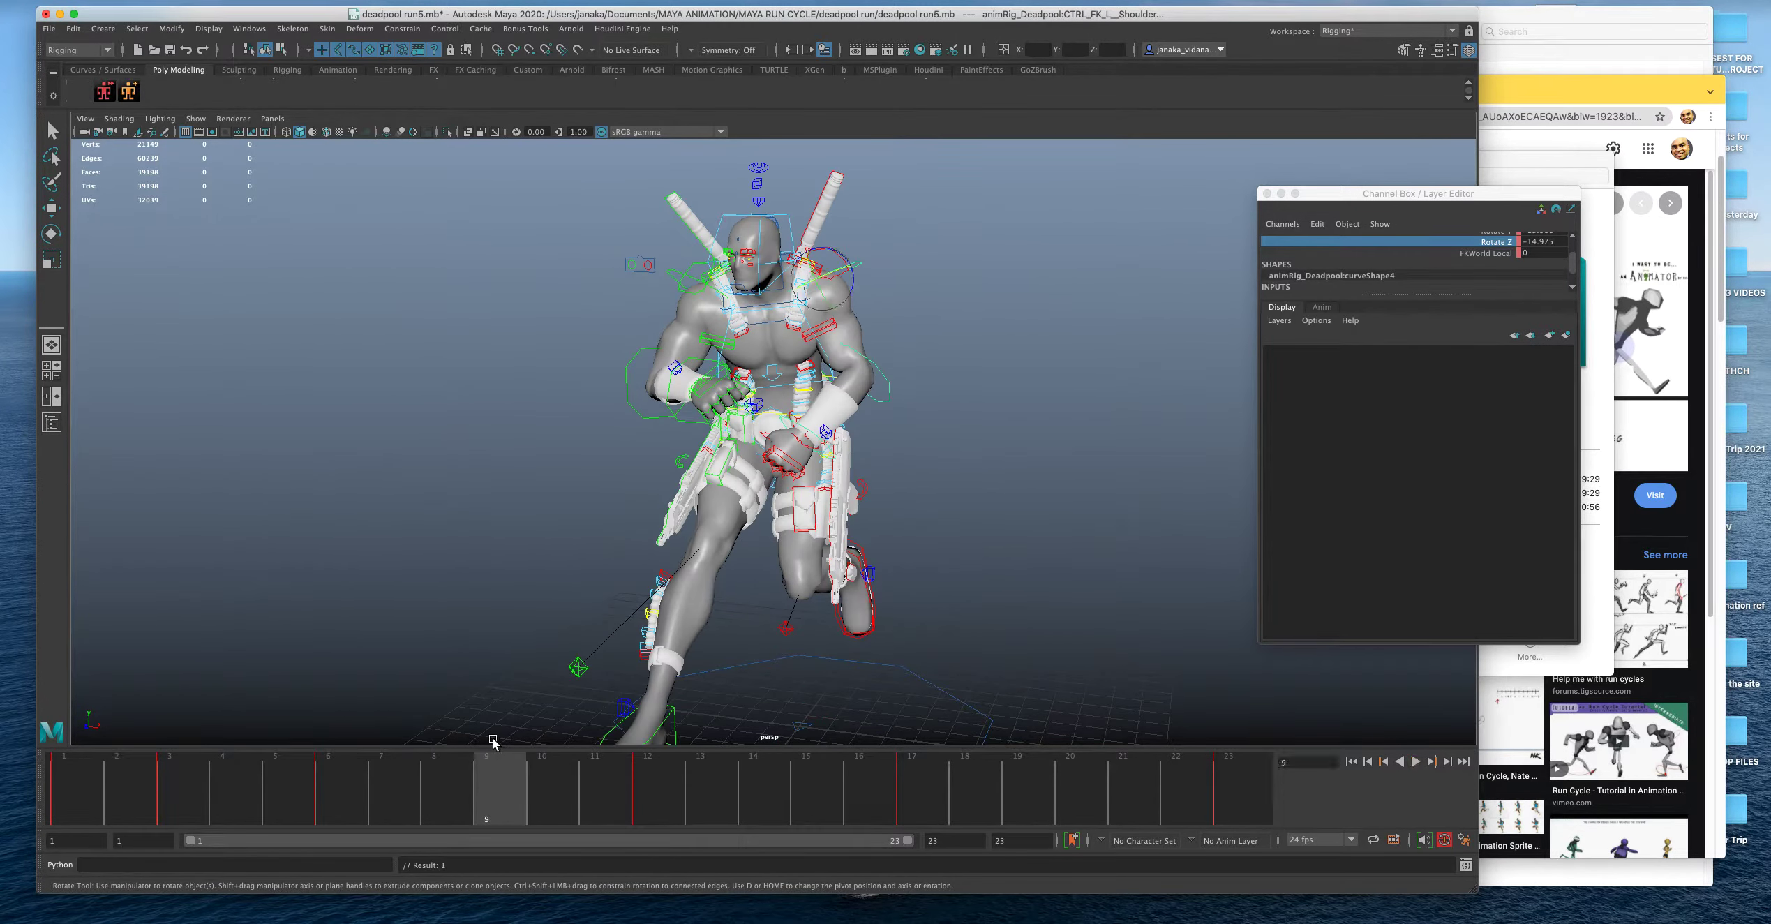
{"action": "left_click_drag", "start_coordinate": [848, 274], "coordinate": [832, 356]}
{"action": "key", "text": "alt+v"}
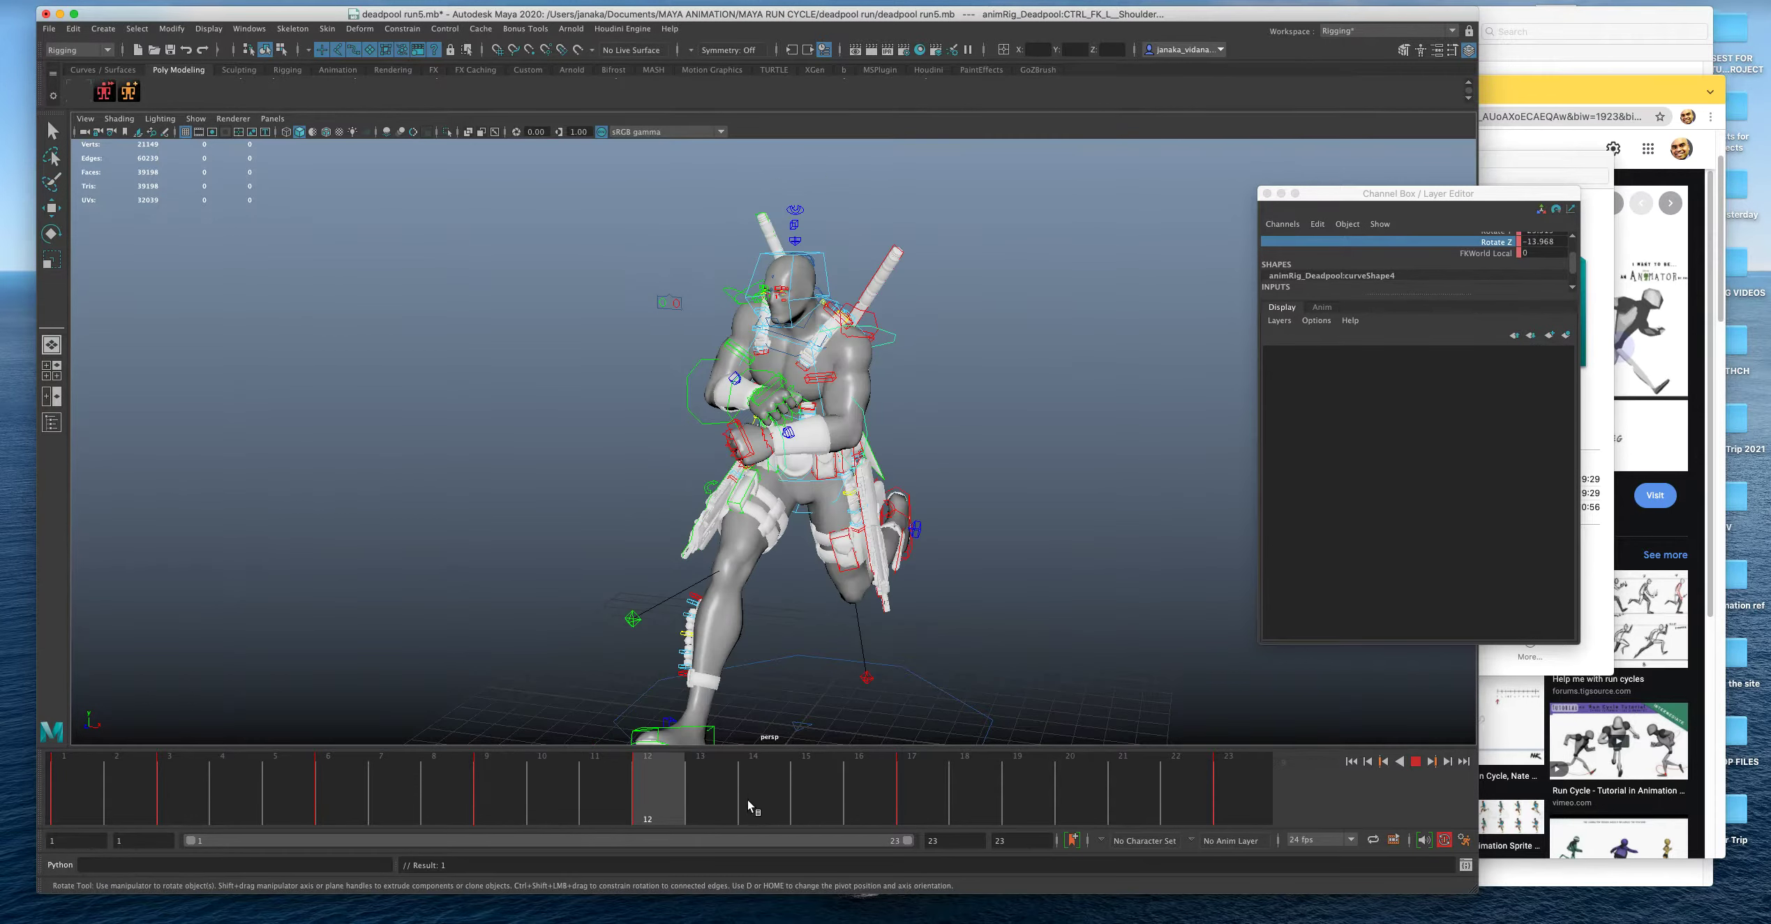
Key the left FK shoulder control at frames 14, 19 and 21.
{"action": "left_click", "coordinate": [750, 798]}
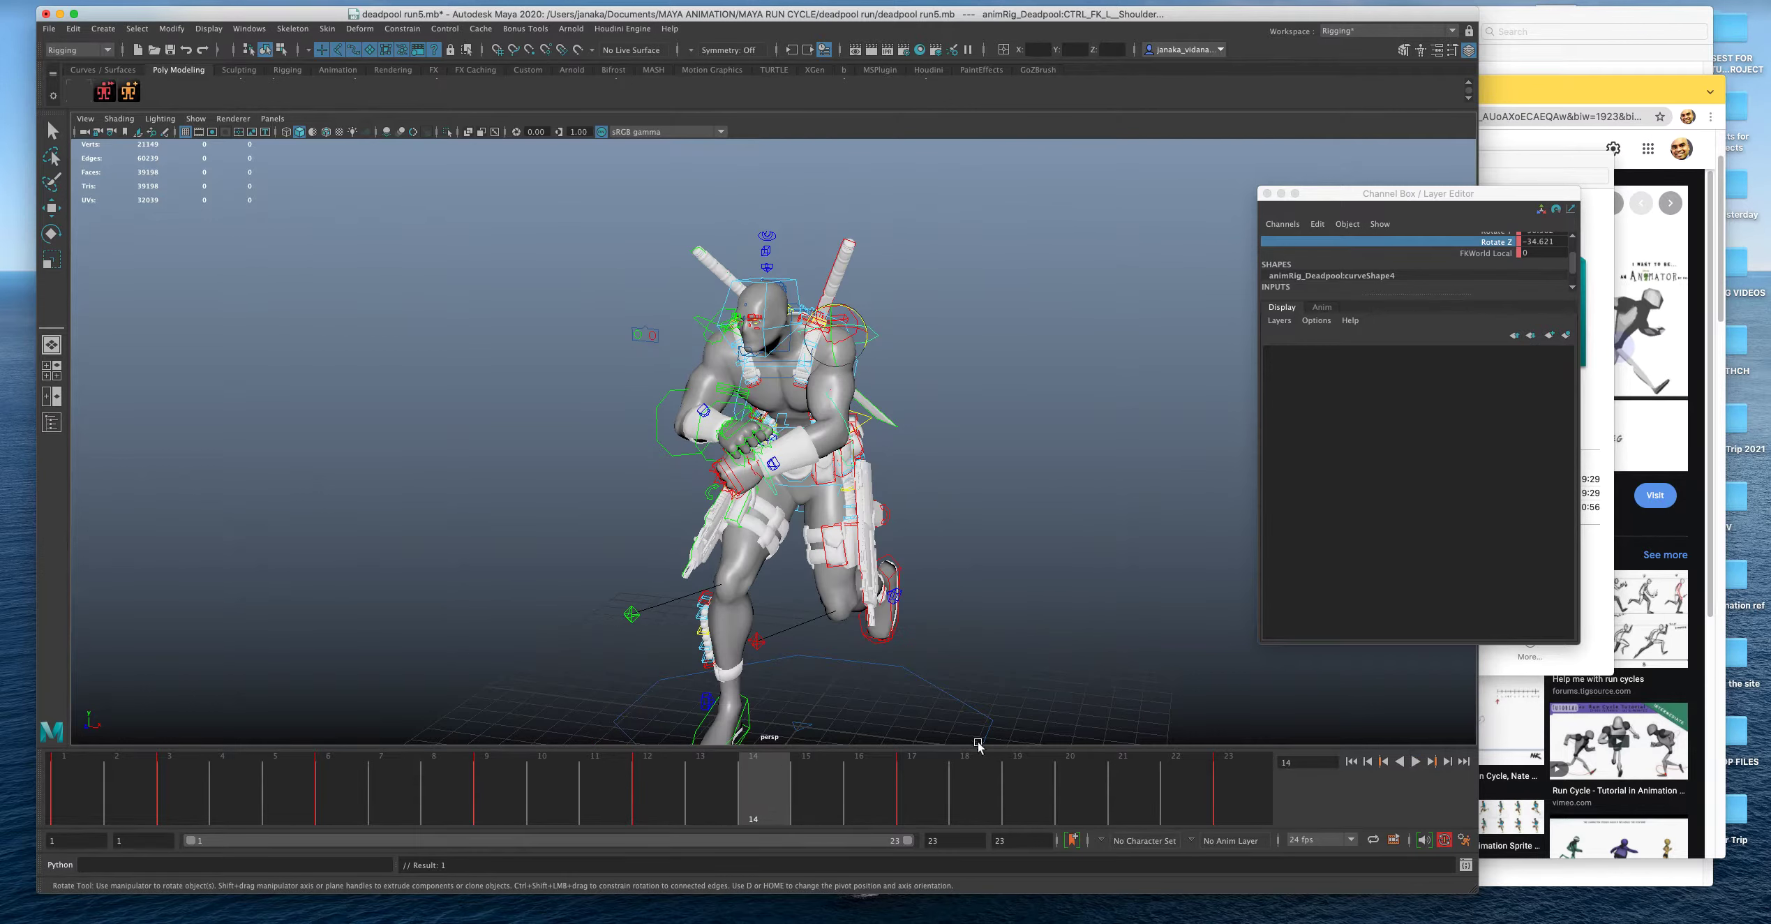
{"action": "left_click", "coordinate": [979, 817]}
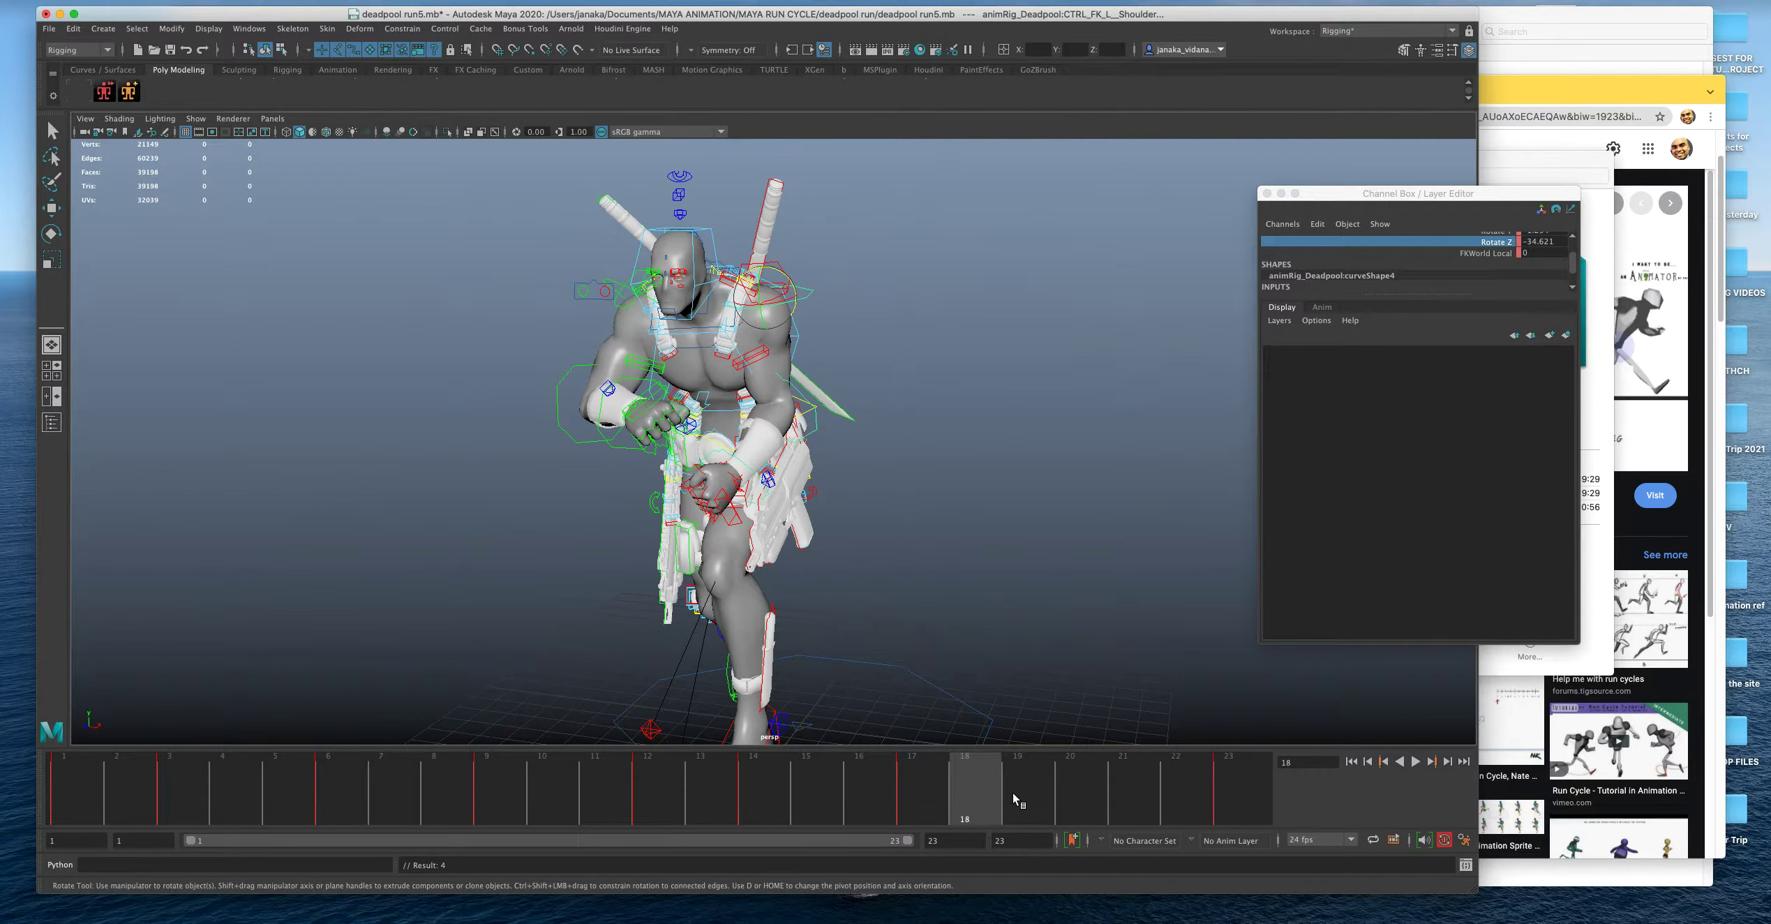
{"action": "left_click", "coordinate": [1040, 795]}
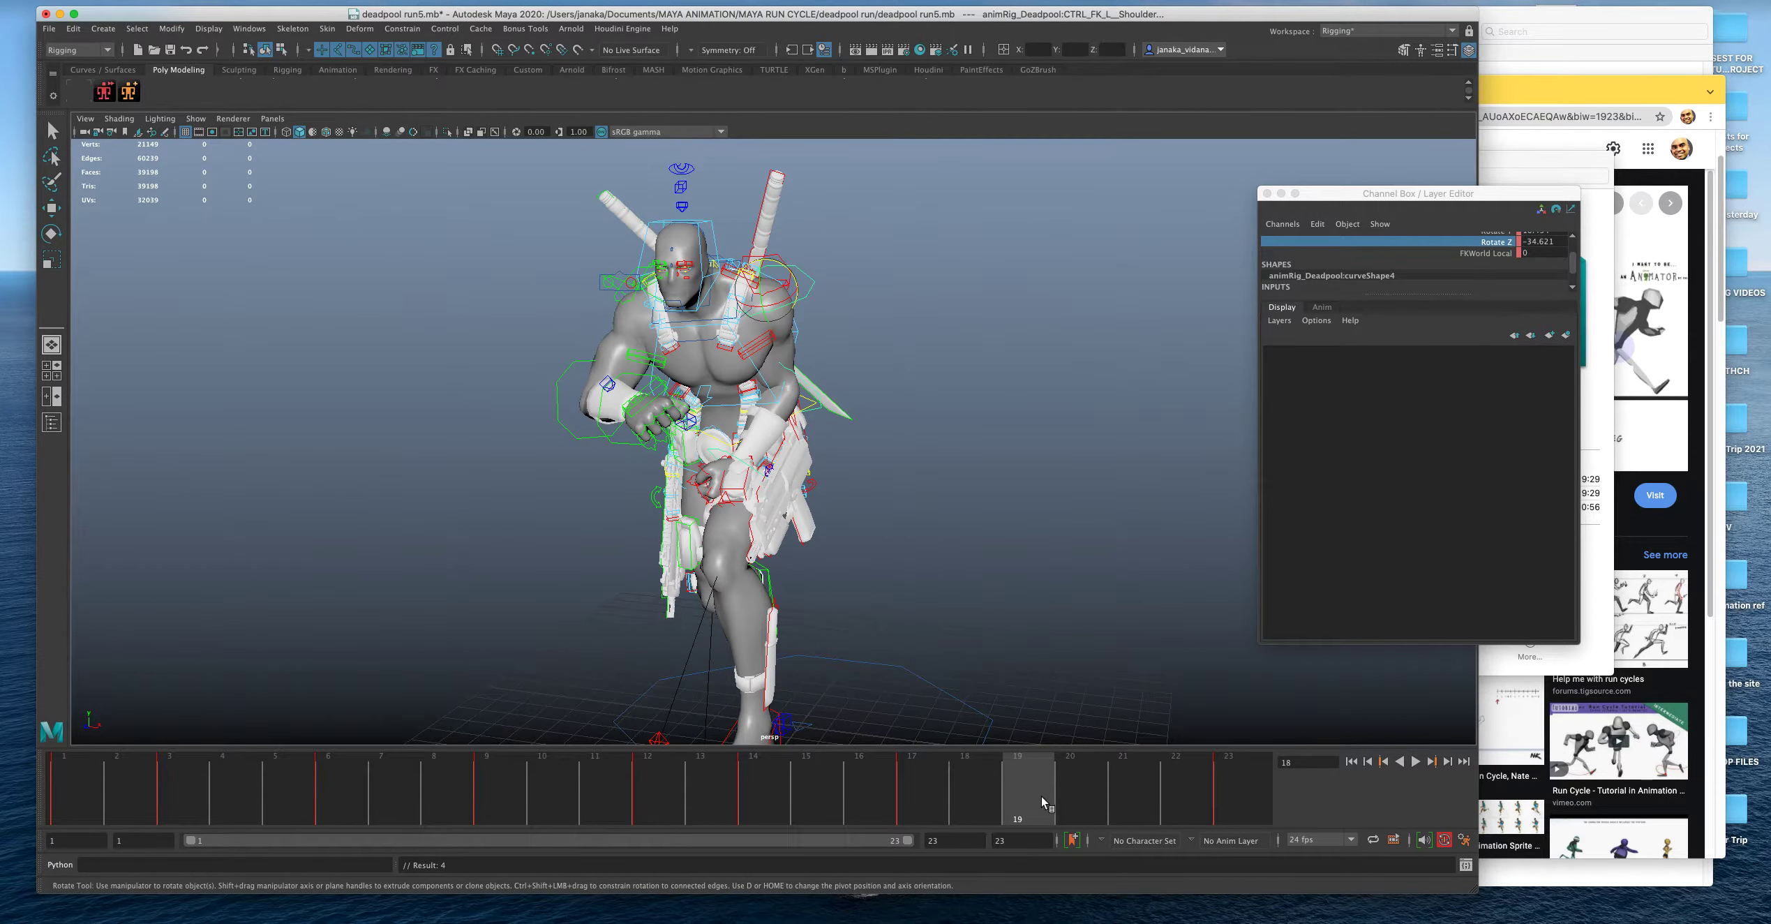
{"action": "left_click", "coordinate": [1103, 792]}
{"action": "left_click", "coordinate": [1118, 791]}
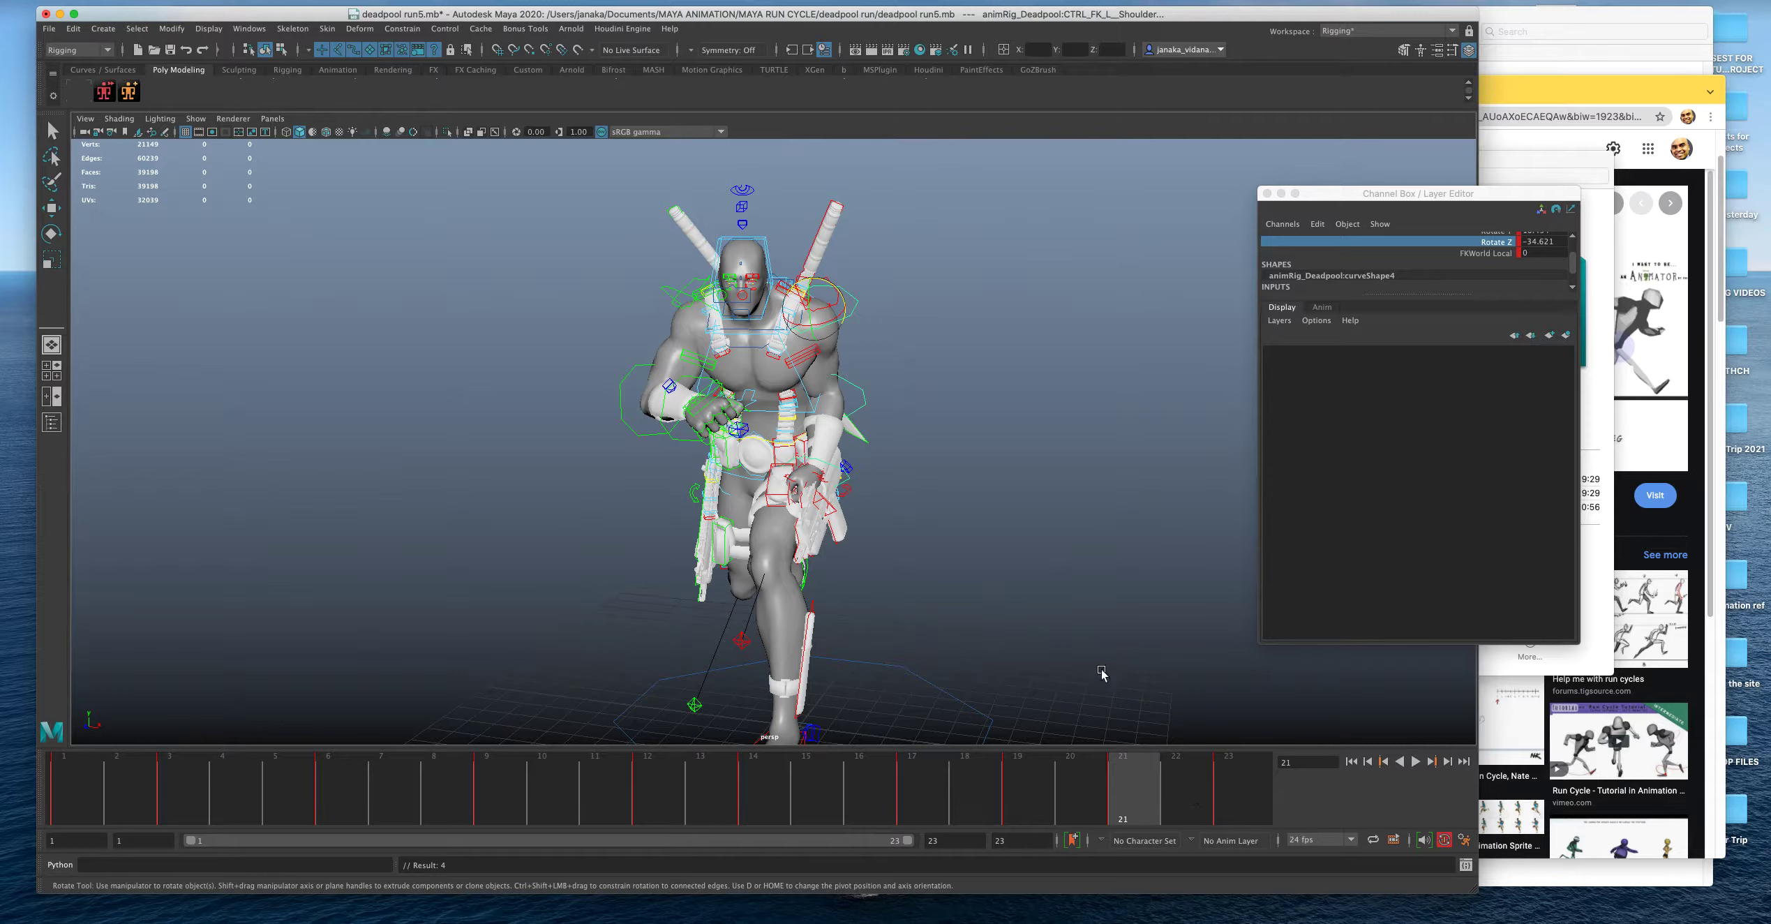
Play back the run cycle and examine the rekeyed left arm swing from the front and the character's right side.
{"action": "left_click", "coordinate": [1416, 761]}
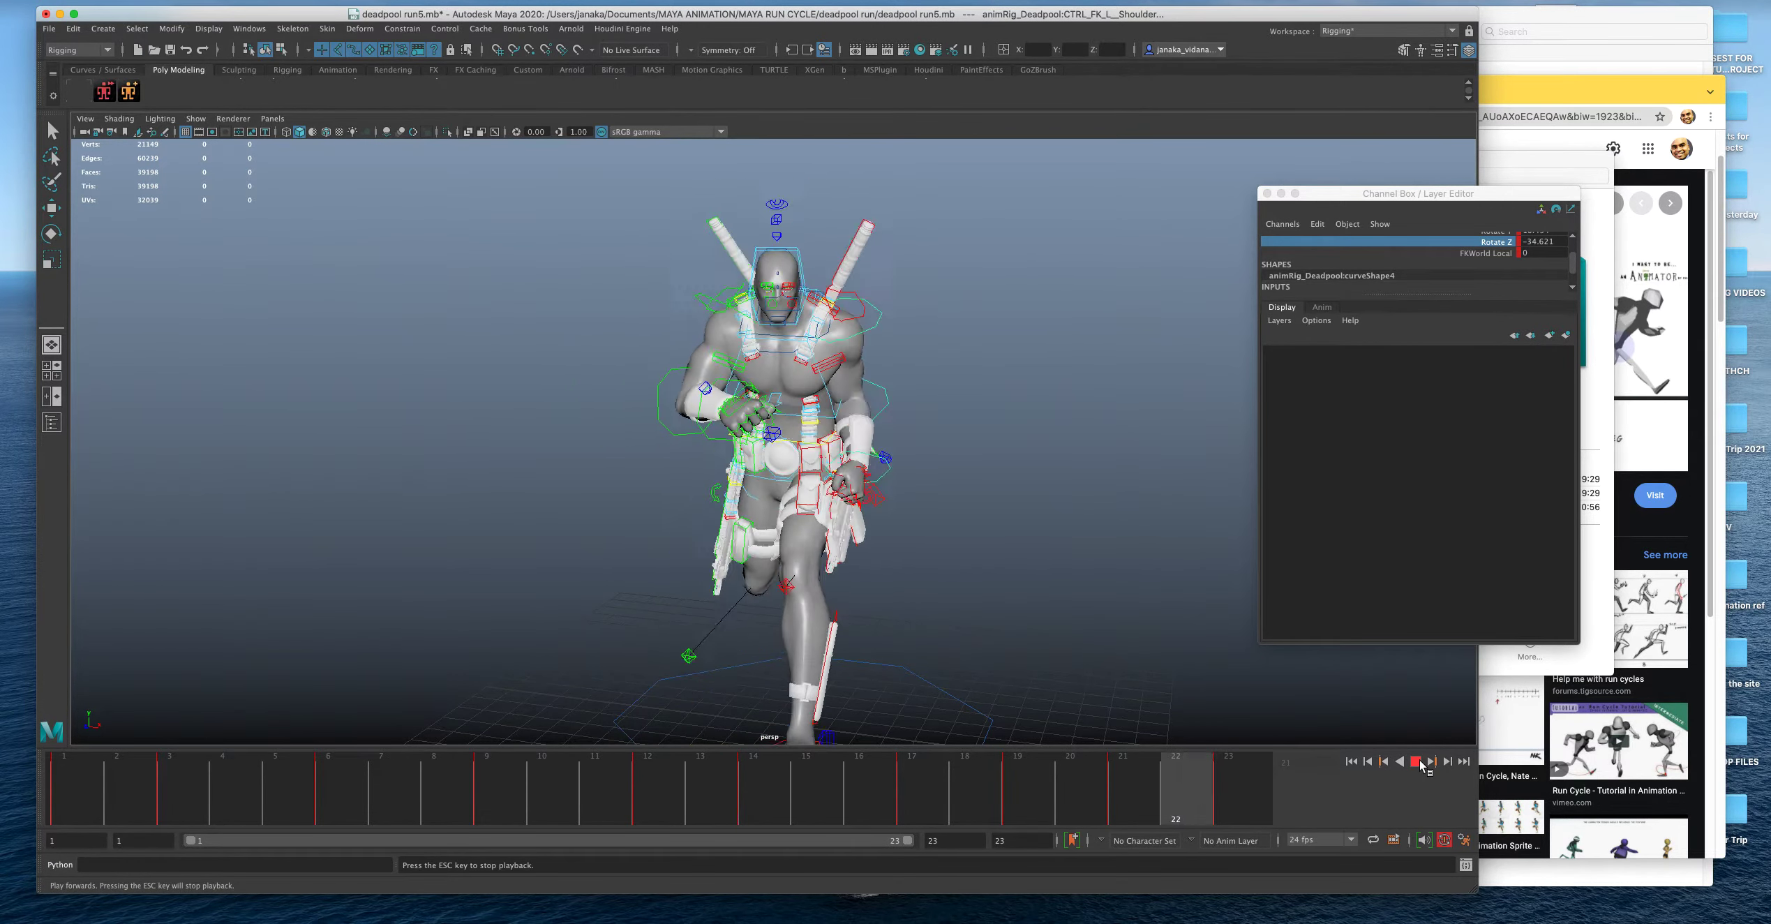
{"action": "left_click", "coordinate": [1416, 761]}
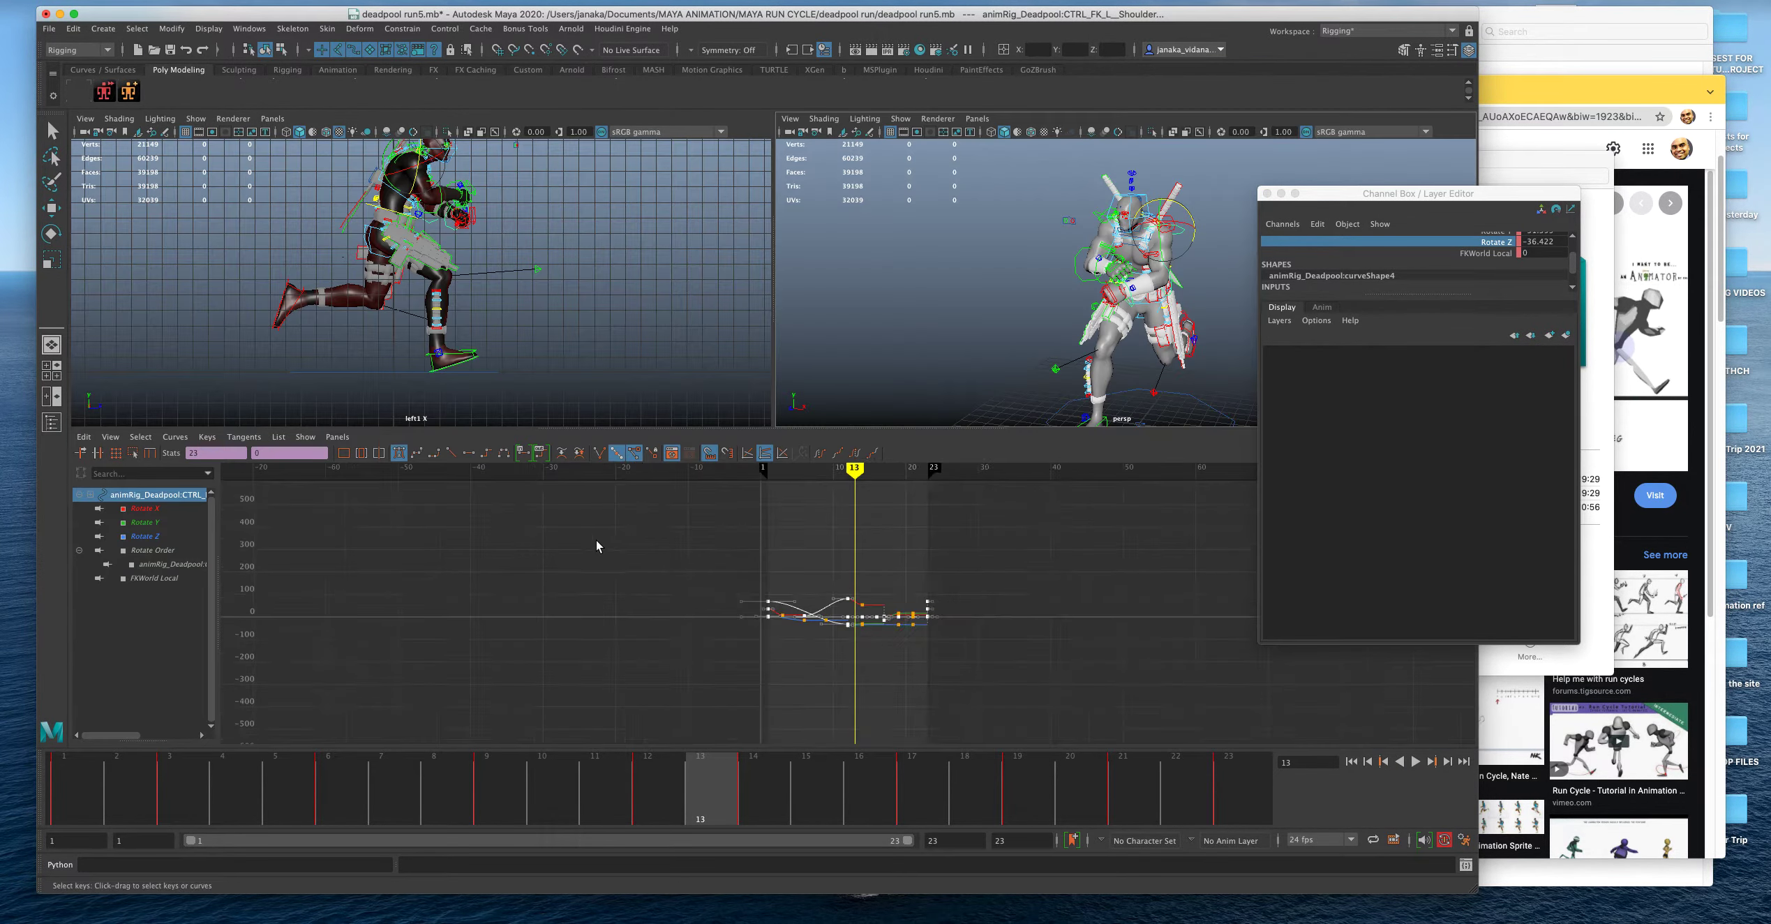
{"action": "left_click_drag", "start_coordinate": [596, 541], "coordinate": [1109, 714]}
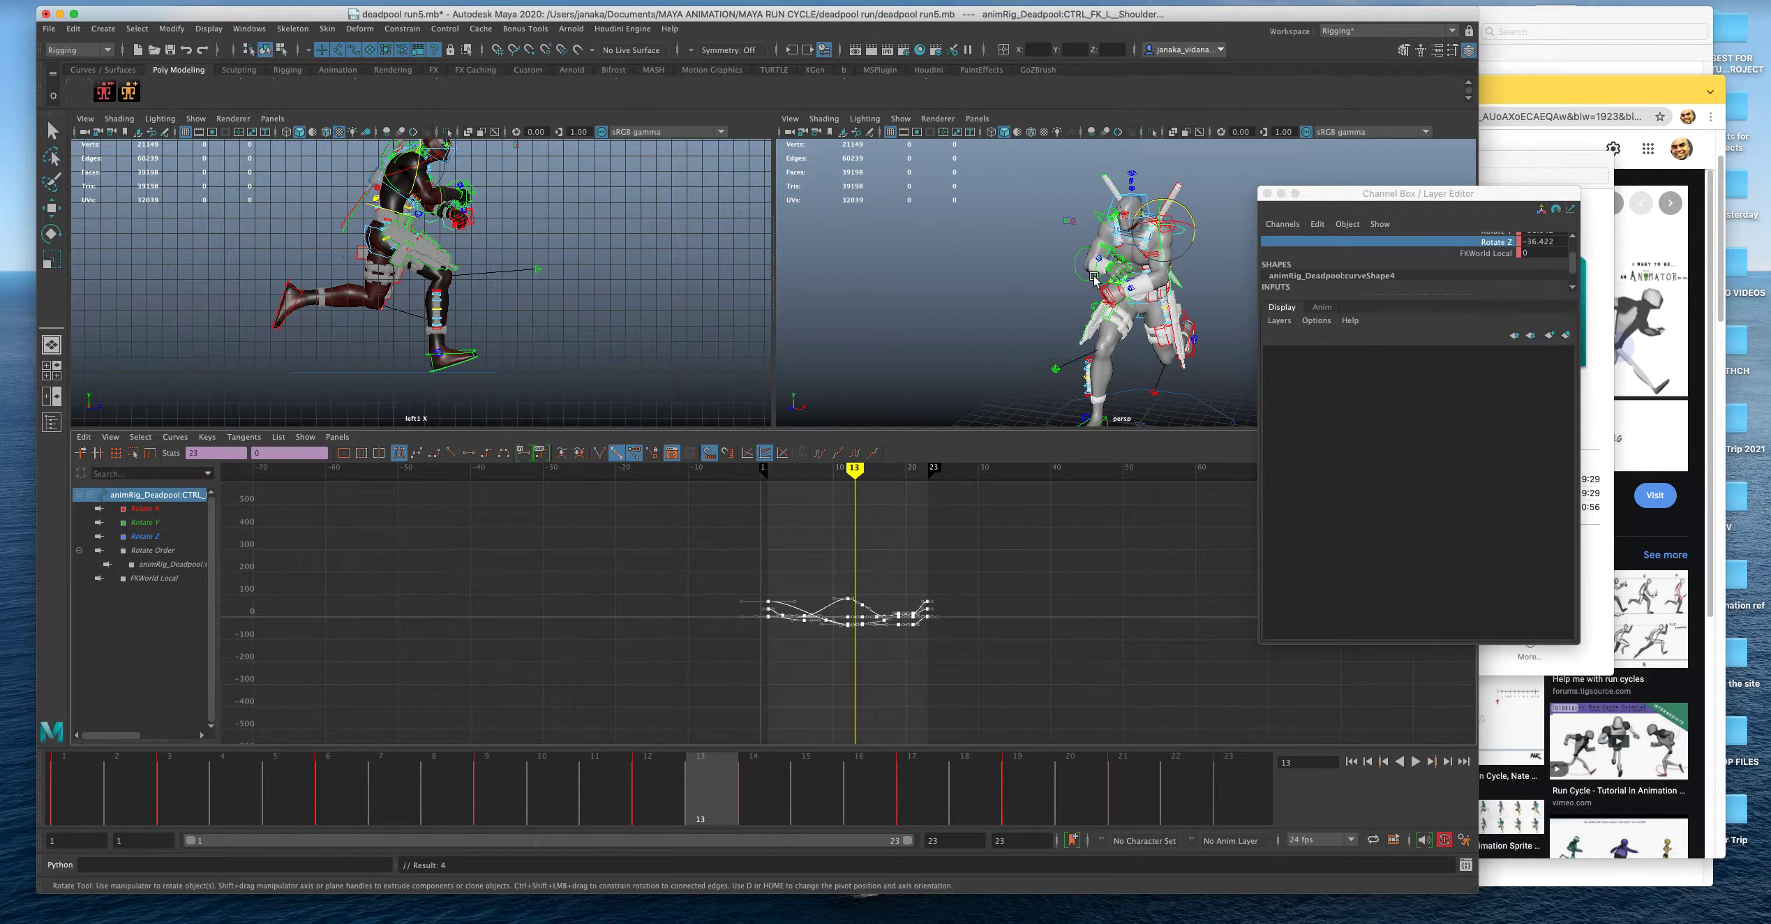
{"action": "key", "text": "space"}
{"action": "left_click", "coordinate": [1415, 762]}
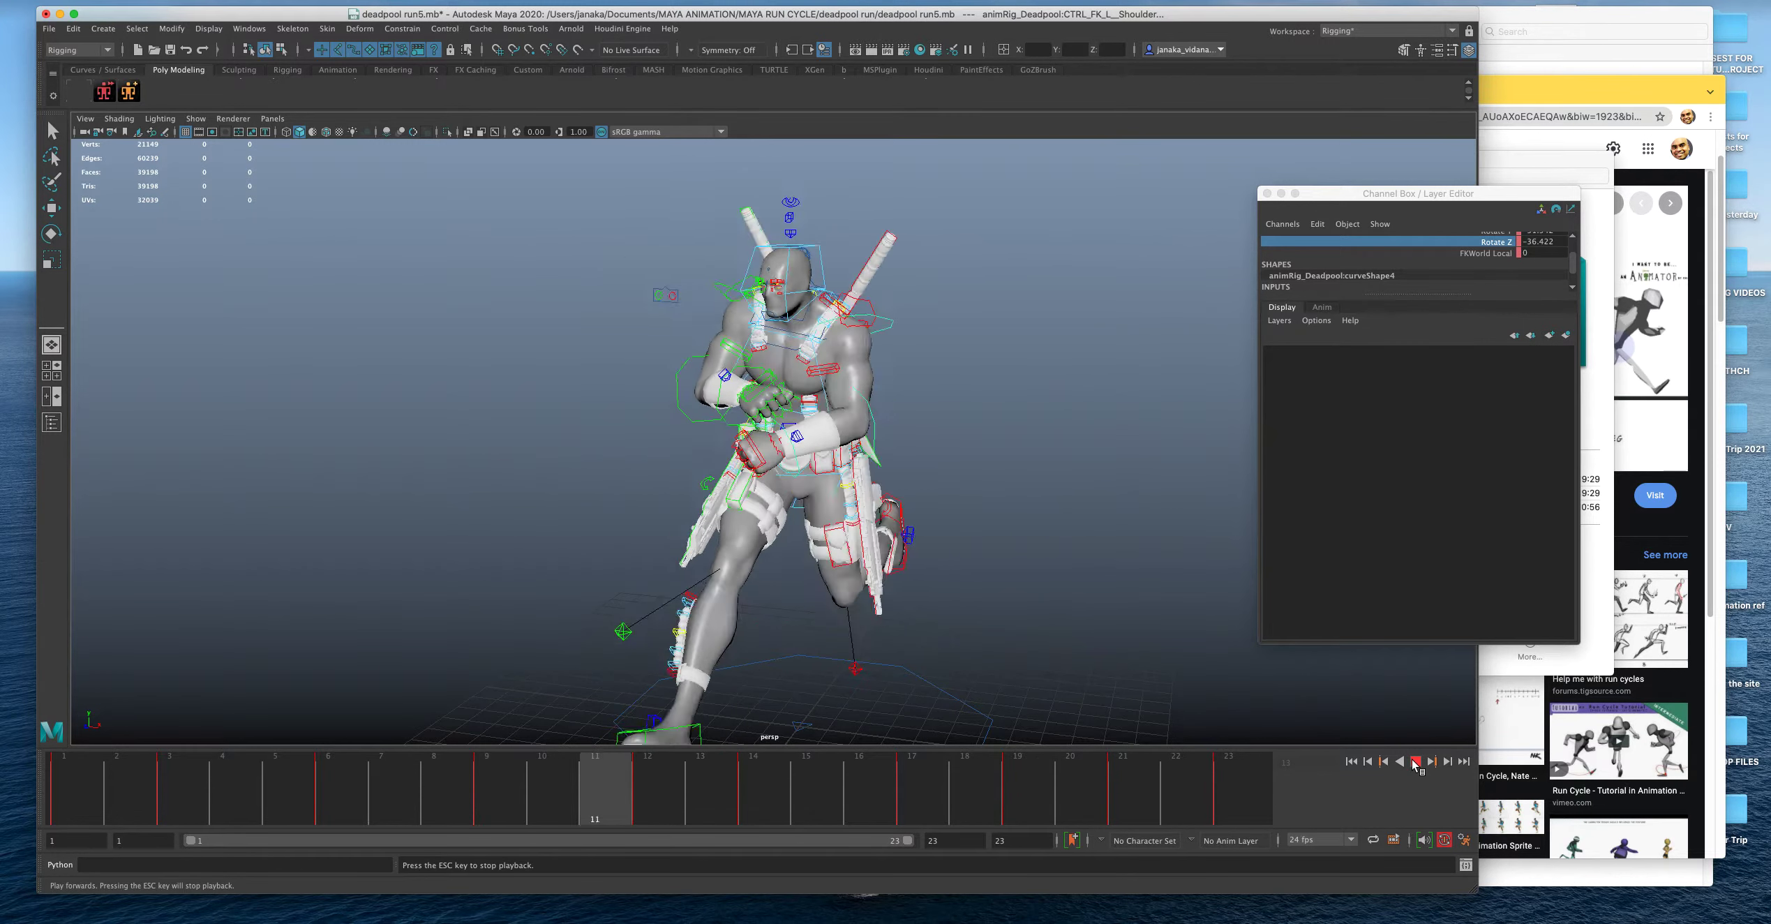
{"action": "left_click", "coordinate": [1411, 762]}
{"action": "left_click_drag", "start_coordinate": [942, 691], "coordinate": [1150, 689], "text": "alt"}
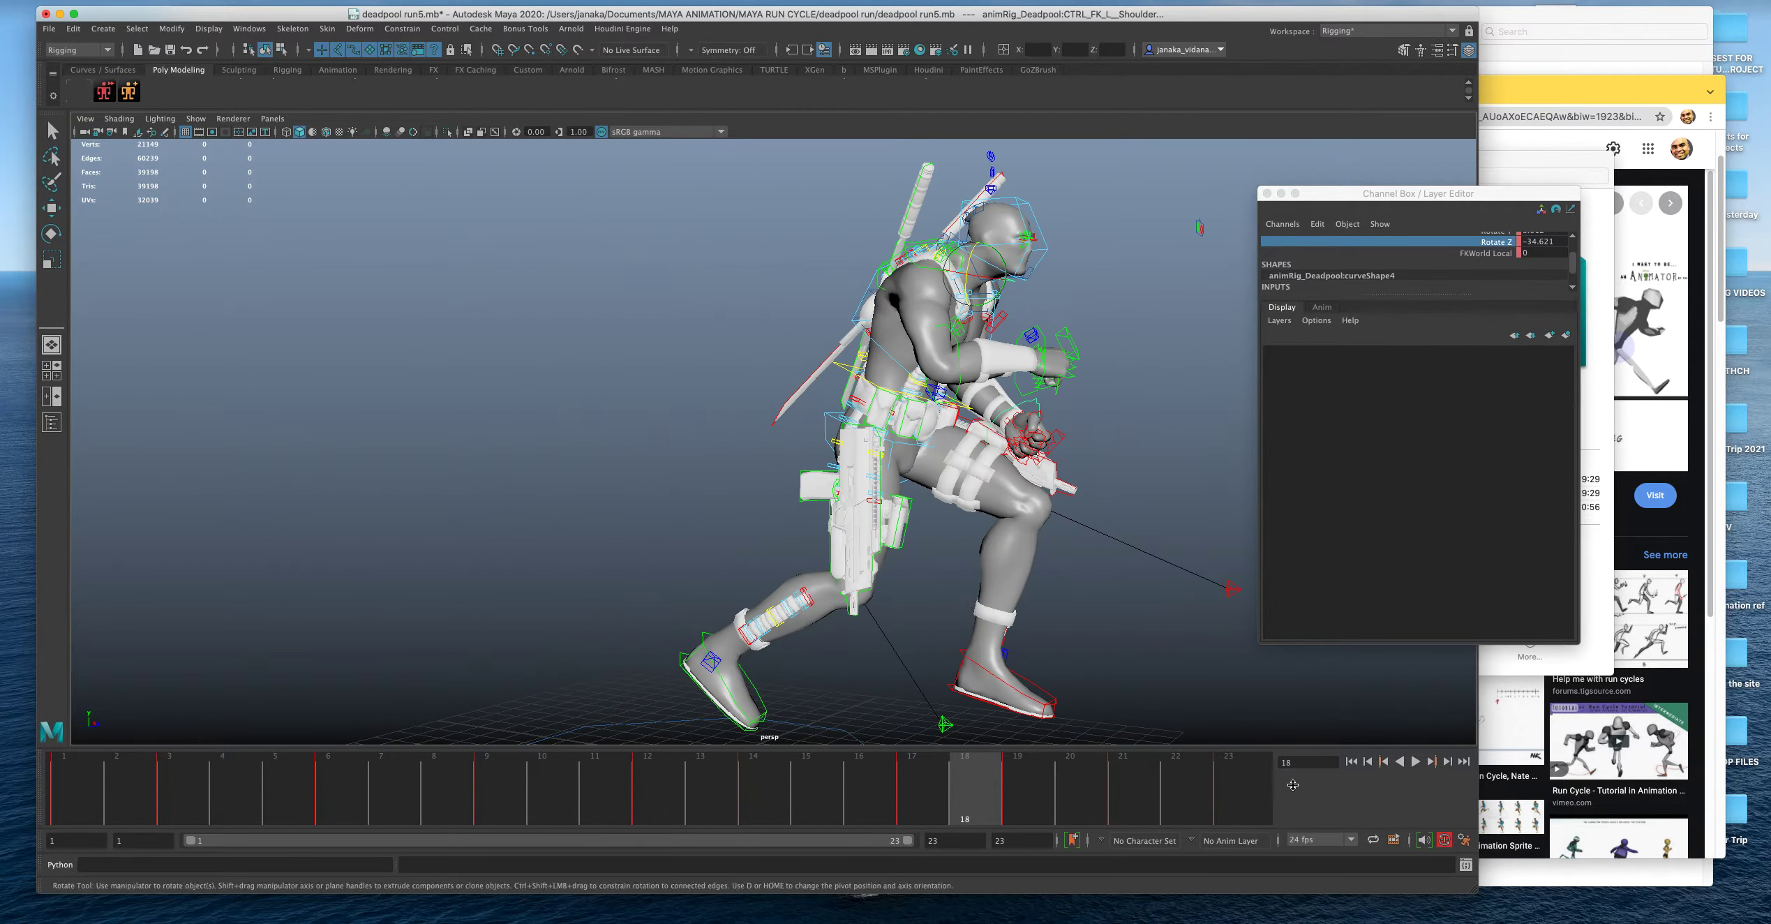
{"action": "left_click", "coordinate": [1413, 763]}
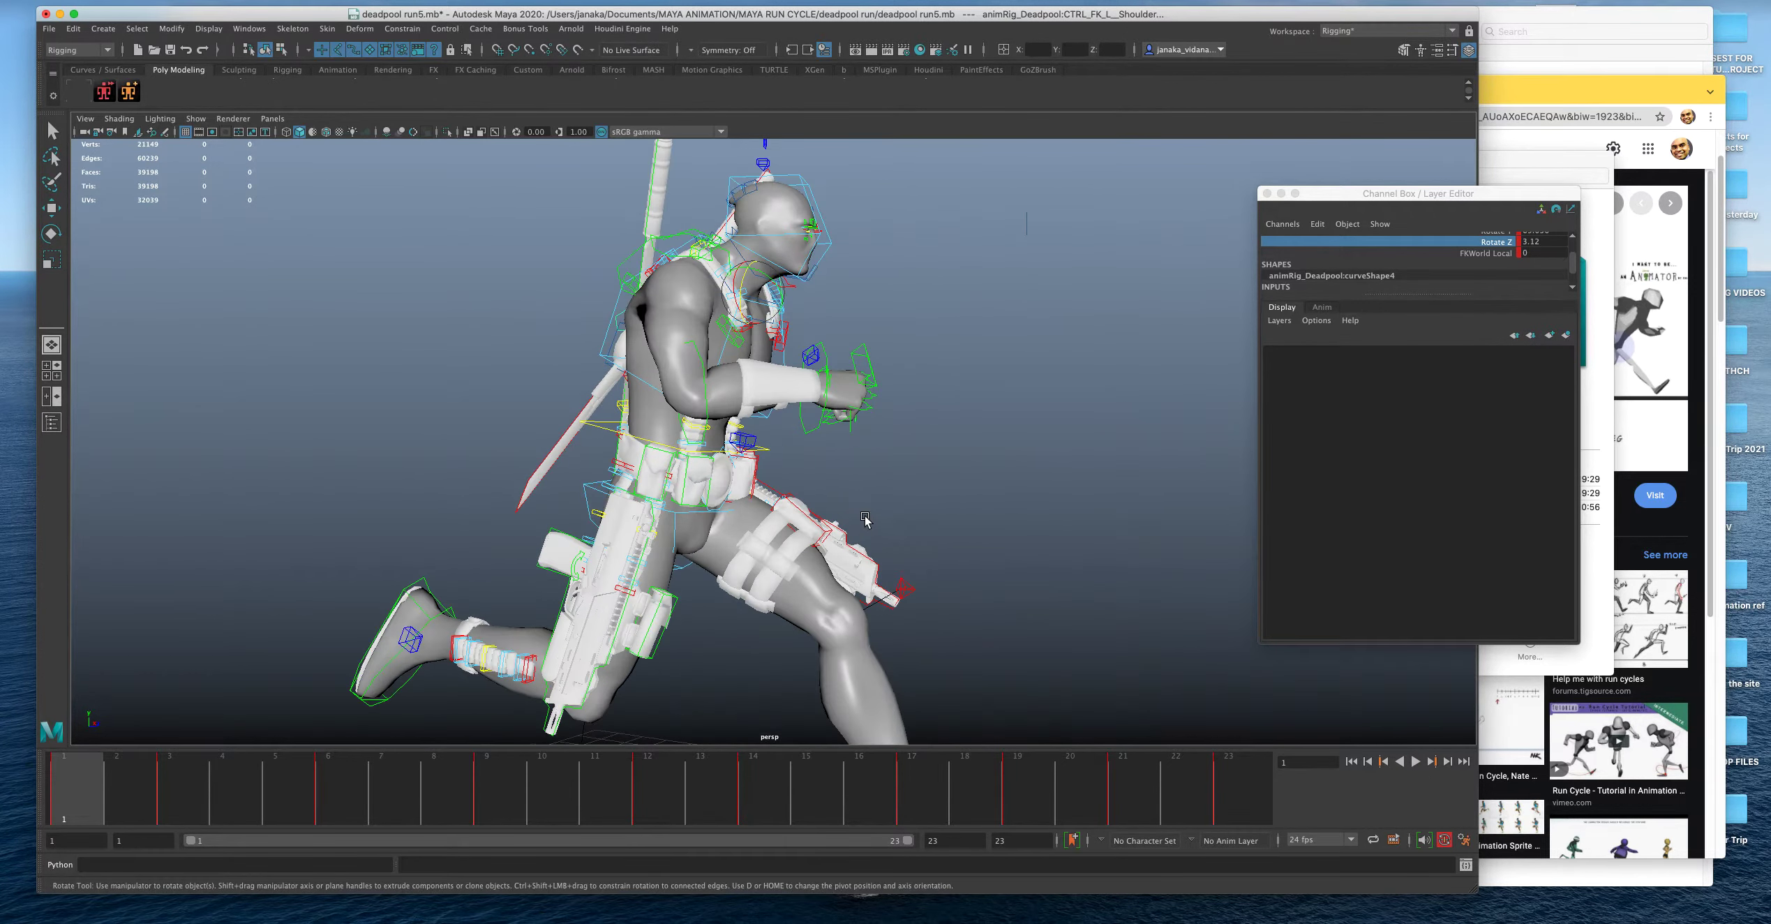
Select the right collar control at frame 1 and examine its animation curves in the Graph Editor.
{"action": "left_click_drag", "start_coordinate": [133, 773], "coordinate": [97, 761]}
{"action": "right_click_drag", "start_coordinate": [489, 426], "coordinate": [463, 506], "text": "alt"}
{"action": "left_click_drag", "start_coordinate": [462, 506], "coordinate": [446, 564], "text": "alt"}
{"action": "left_click_drag", "start_coordinate": [705, 234], "coordinate": [656, 293], "text": "alt"}
{"action": "left_click", "coordinate": [645, 264]}
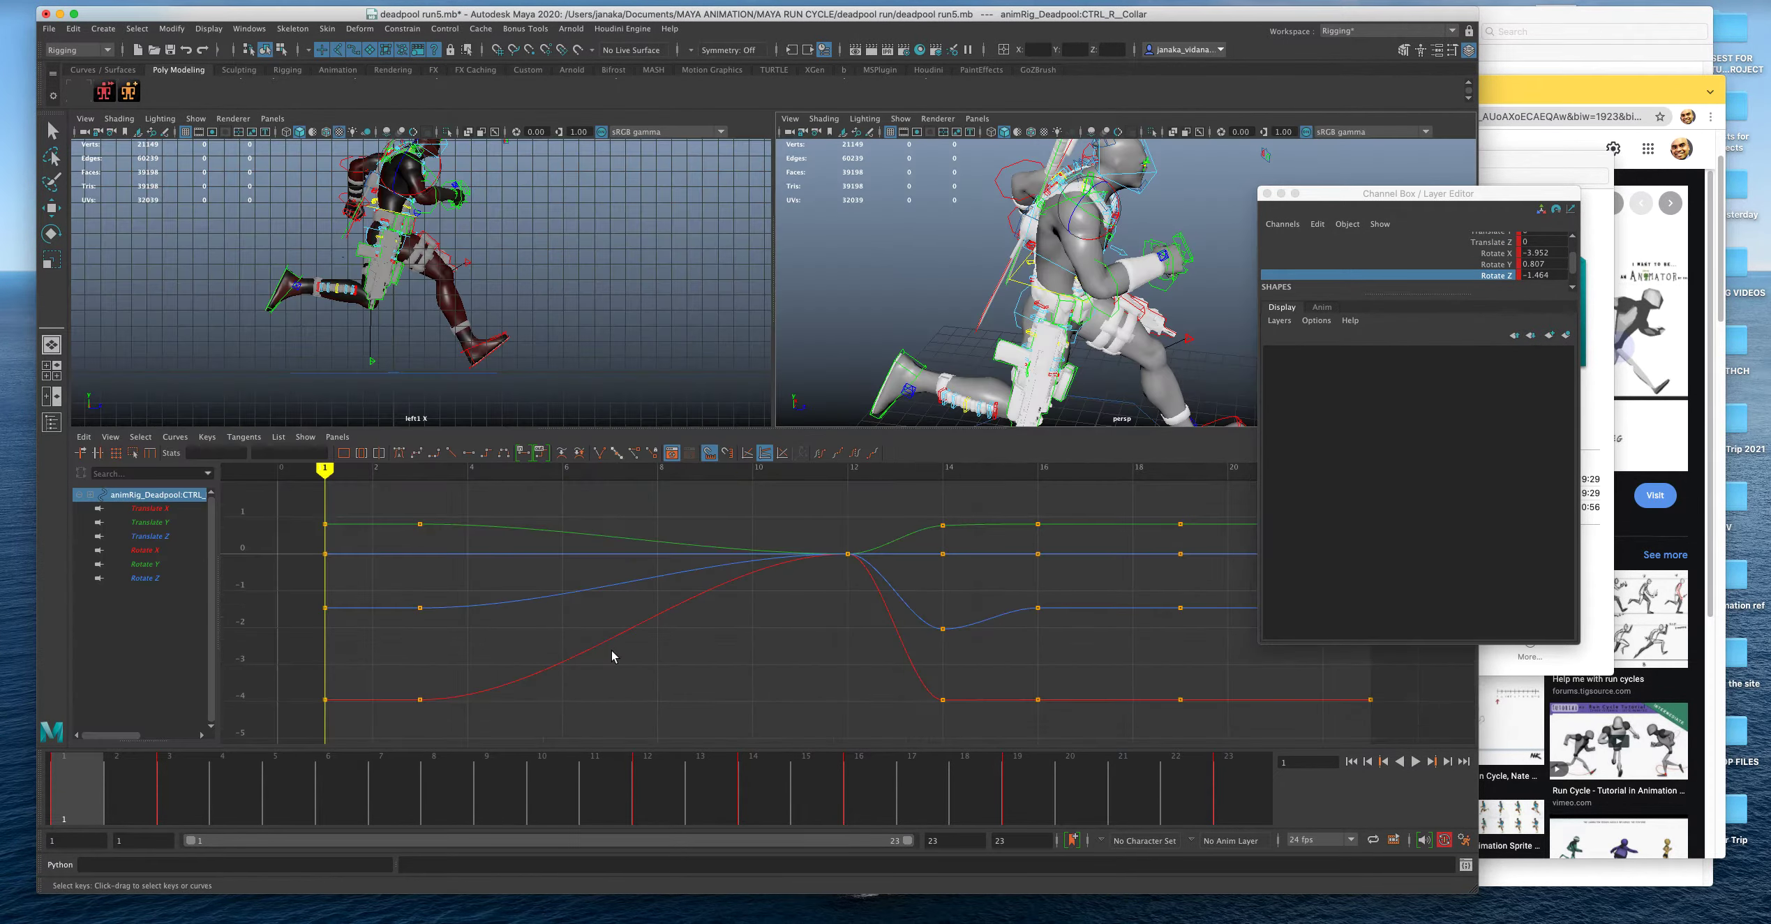
{"action": "scroll", "coordinate": [800, 596], "scroll_direction": "down", "scroll_amount": 5}
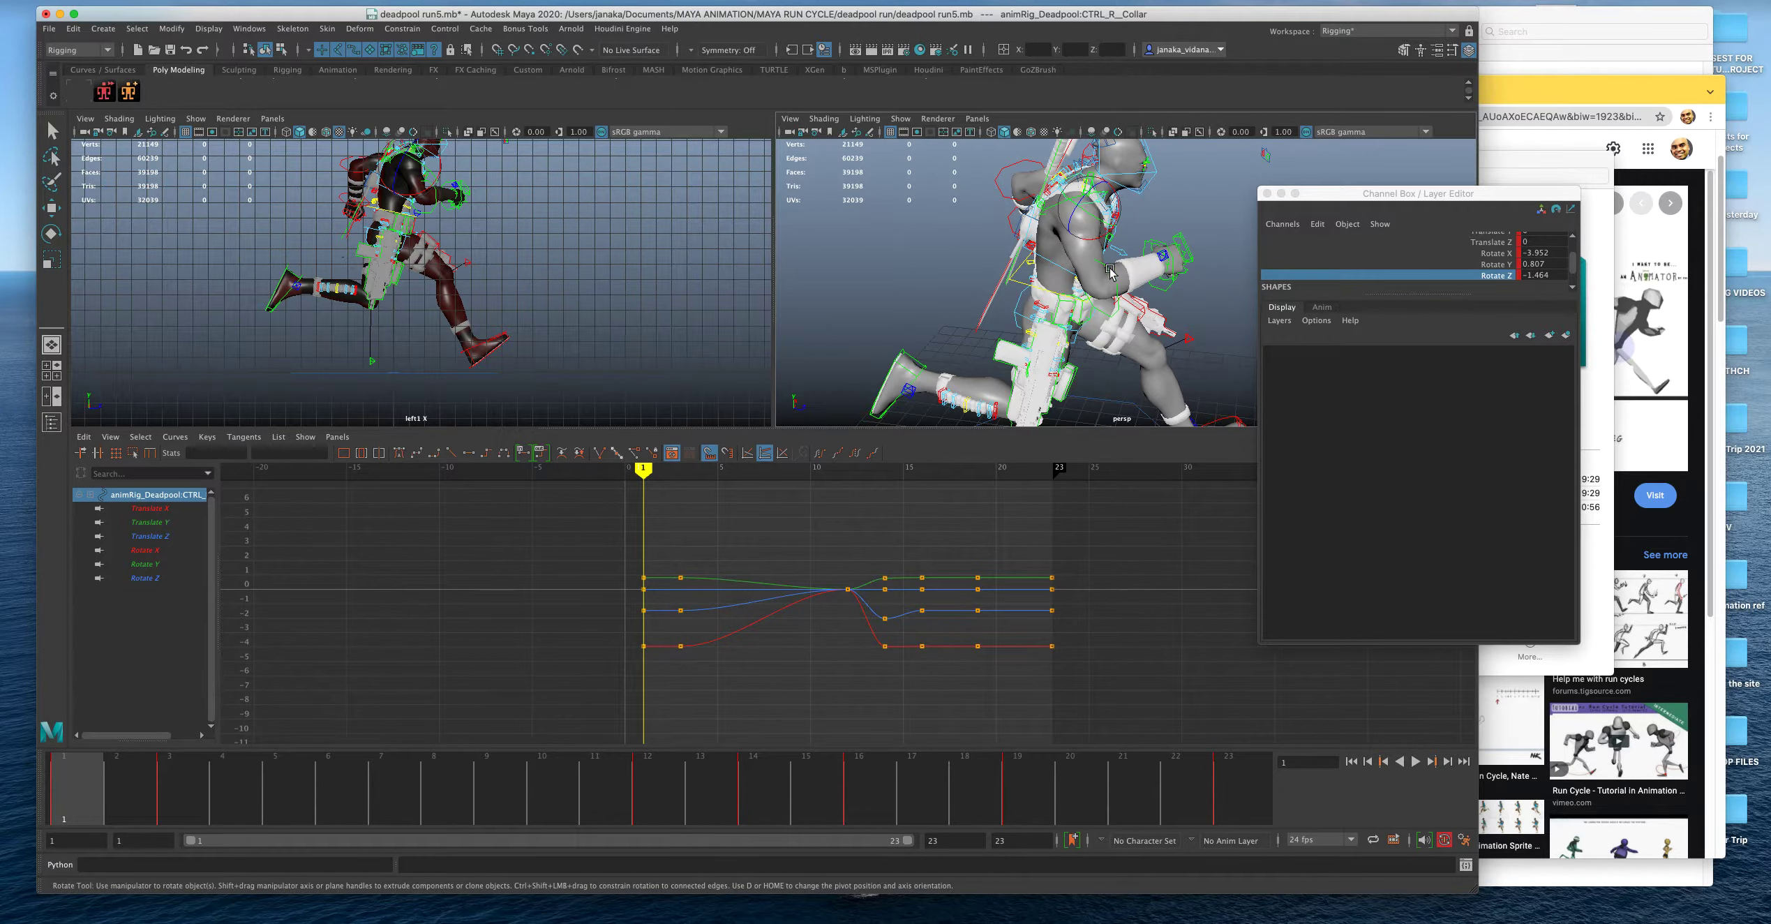
{"action": "key", "text": "space"}
Select the right FK shoulder control and key its frame 1 pose at frame 23 as well.
{"action": "scroll", "coordinate": [1016, 349], "scroll_direction": "up", "scroll_amount": 4}
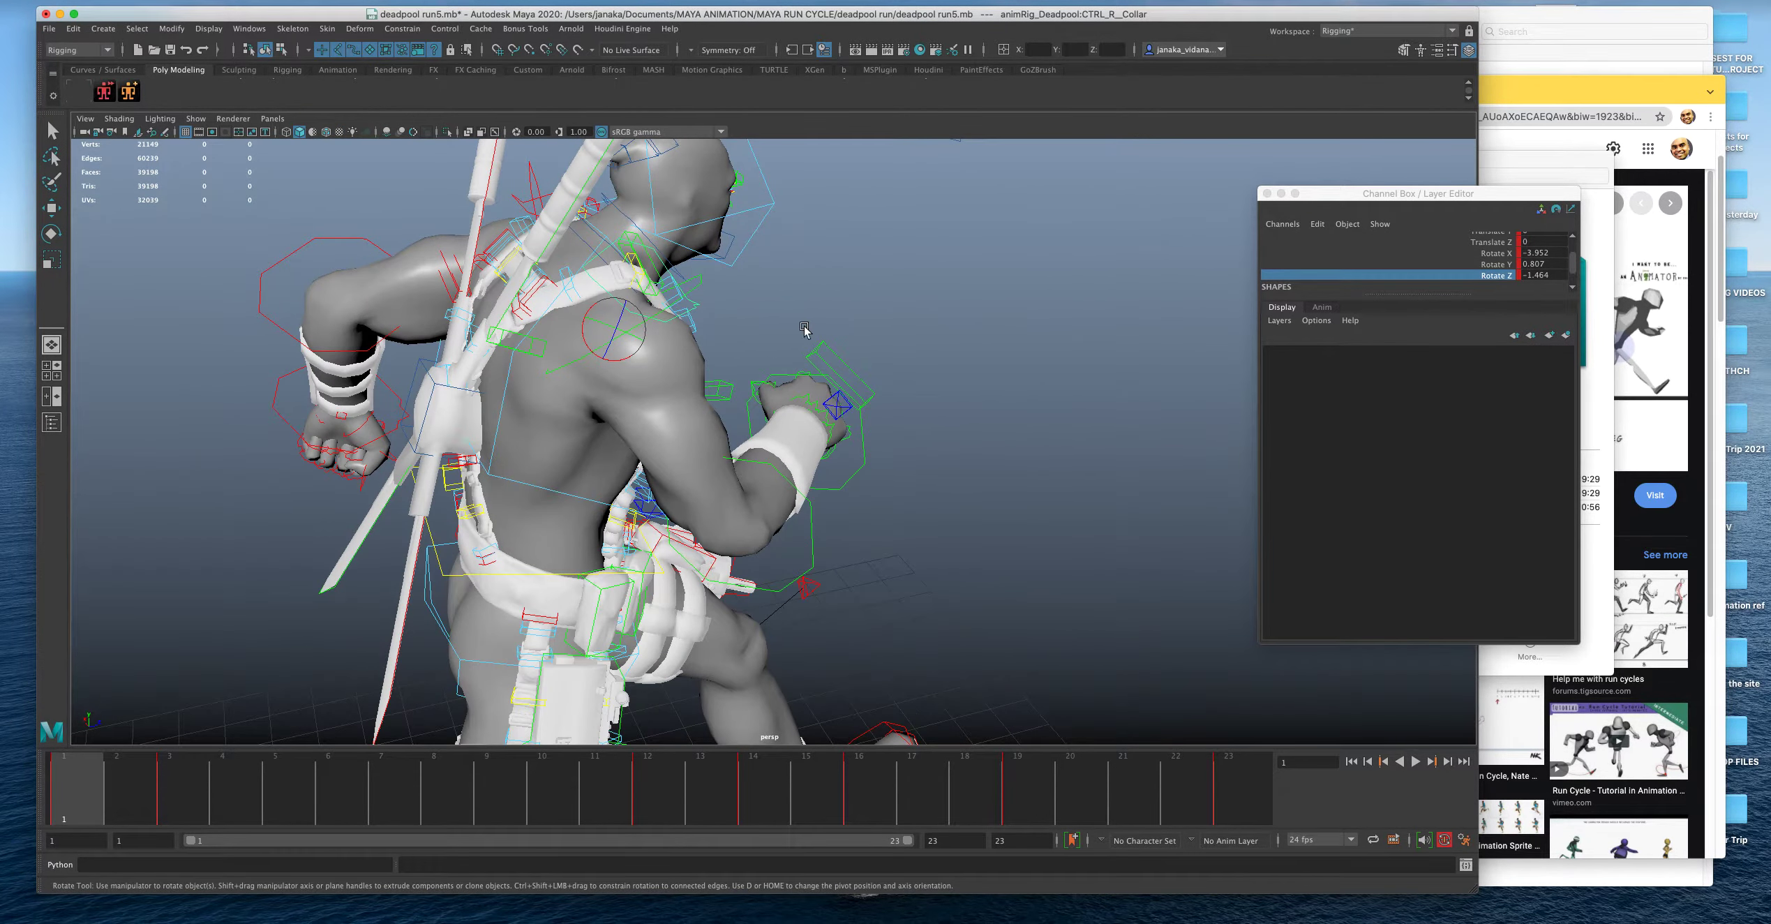
{"action": "left_click", "coordinate": [805, 330]}
{"action": "left_click", "coordinate": [630, 336]}
{"action": "key", "text": "space"}
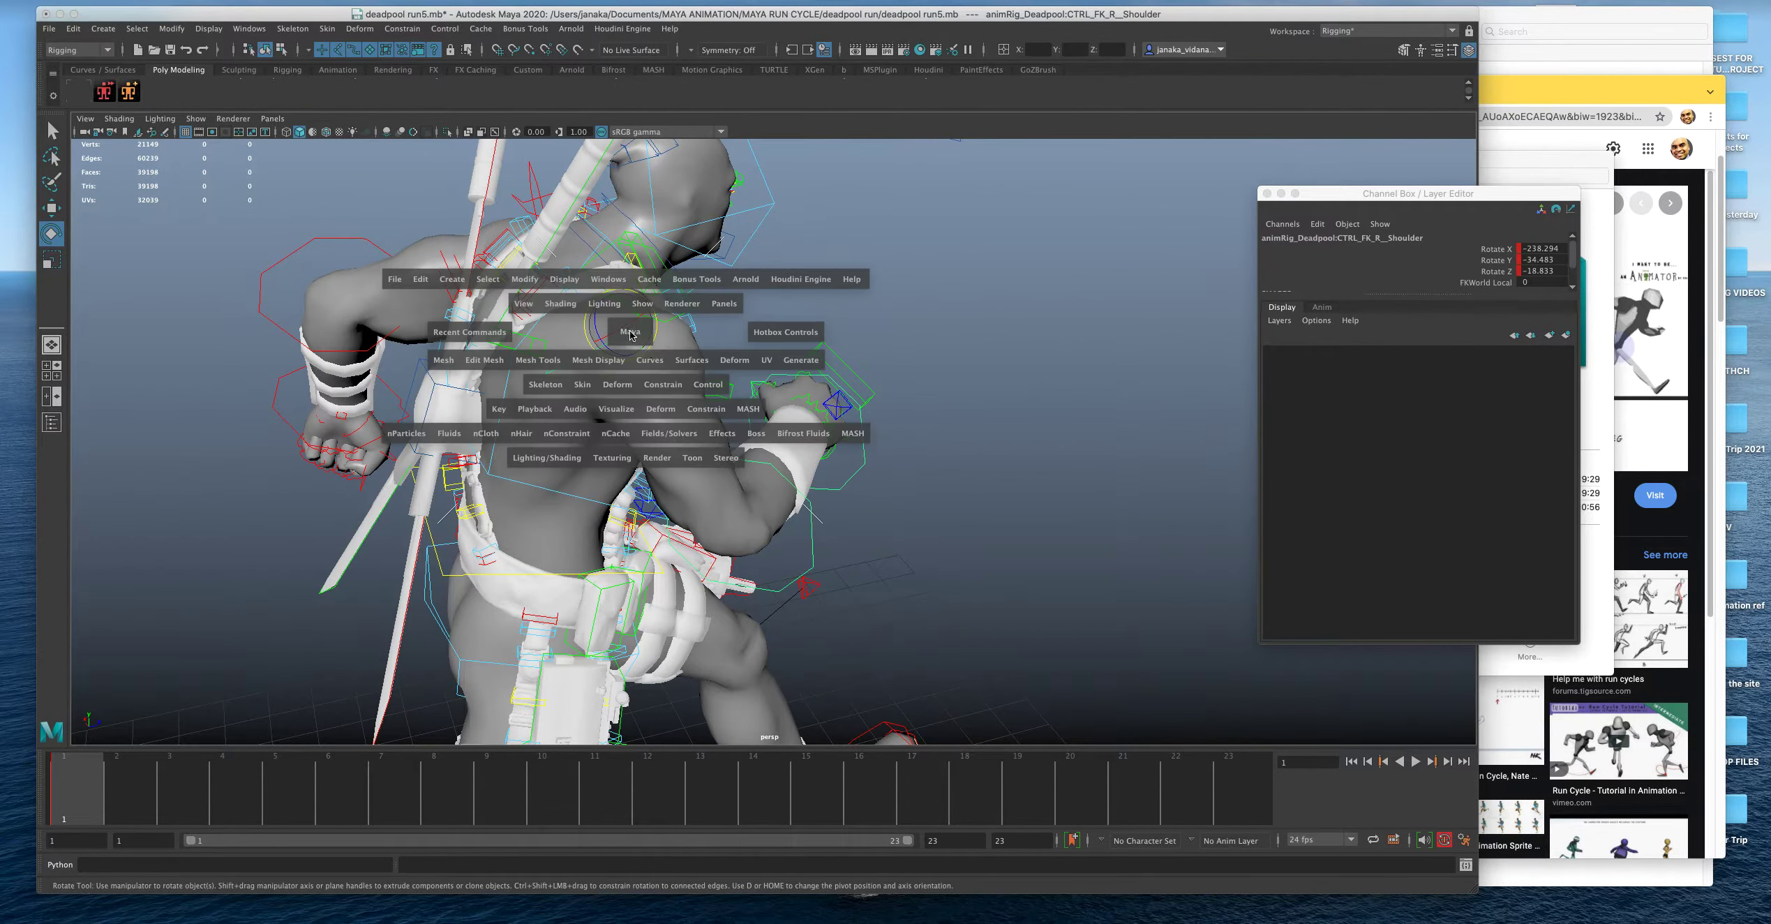
{"action": "key", "text": "space"}
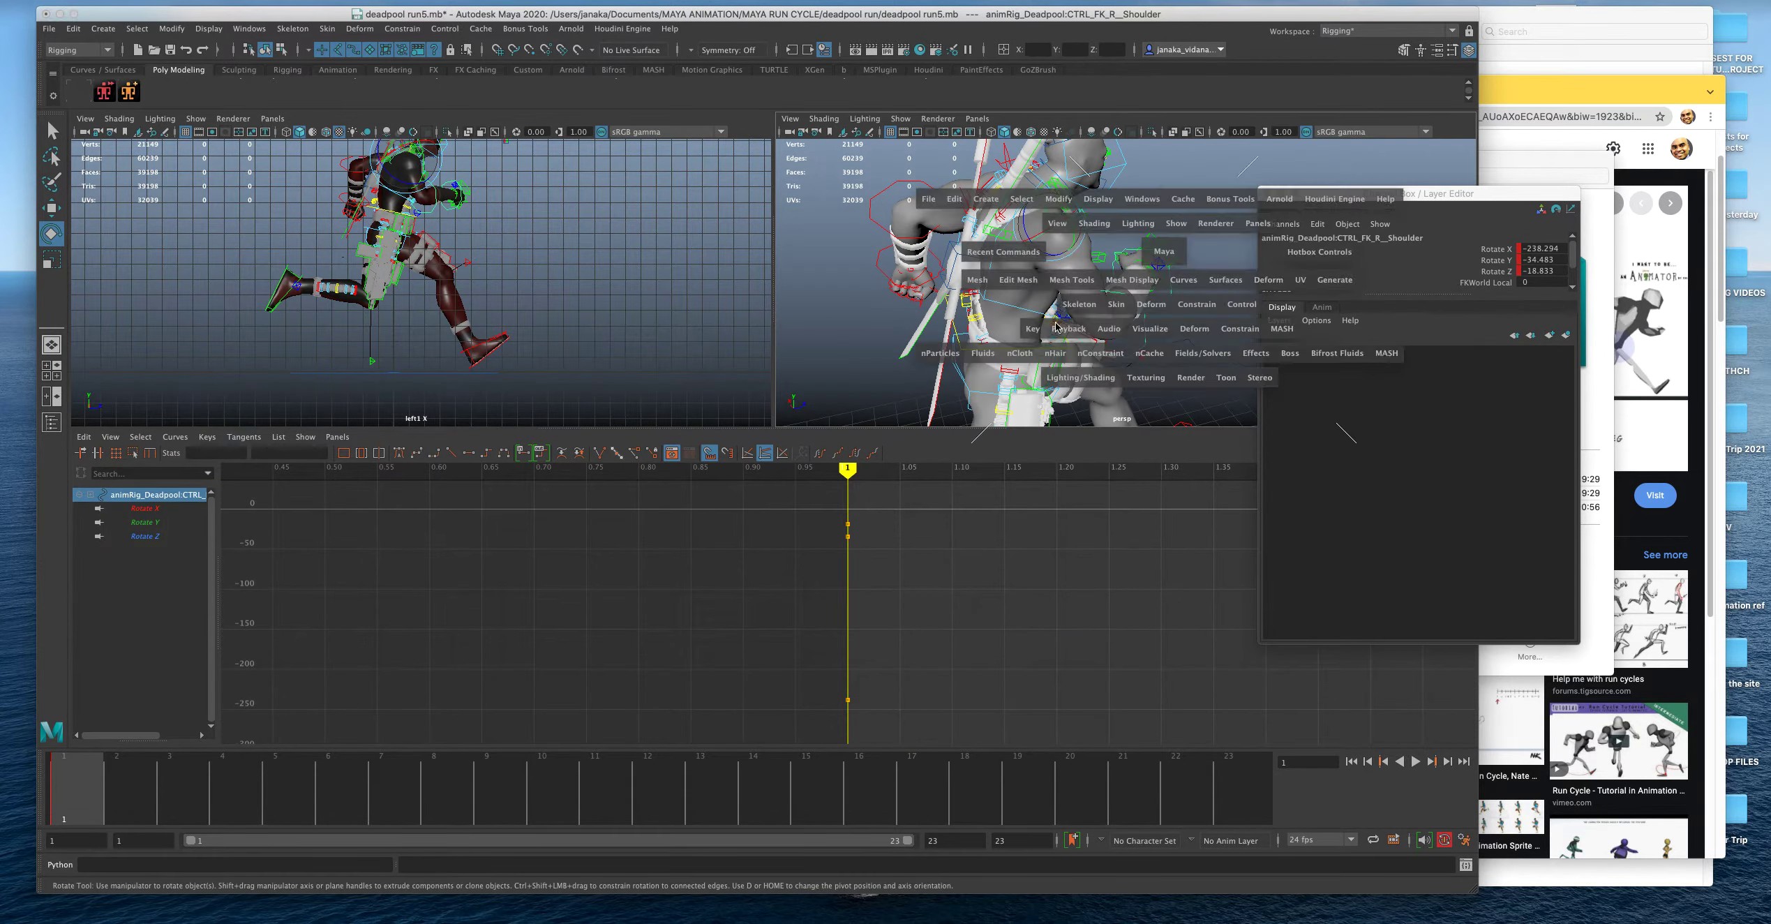
{"action": "left_click_drag", "start_coordinate": [976, 364], "coordinate": [822, 418], "text": "alt"}
{"action": "left_click_drag", "start_coordinate": [83, 797], "coordinate": [1312, 787]}
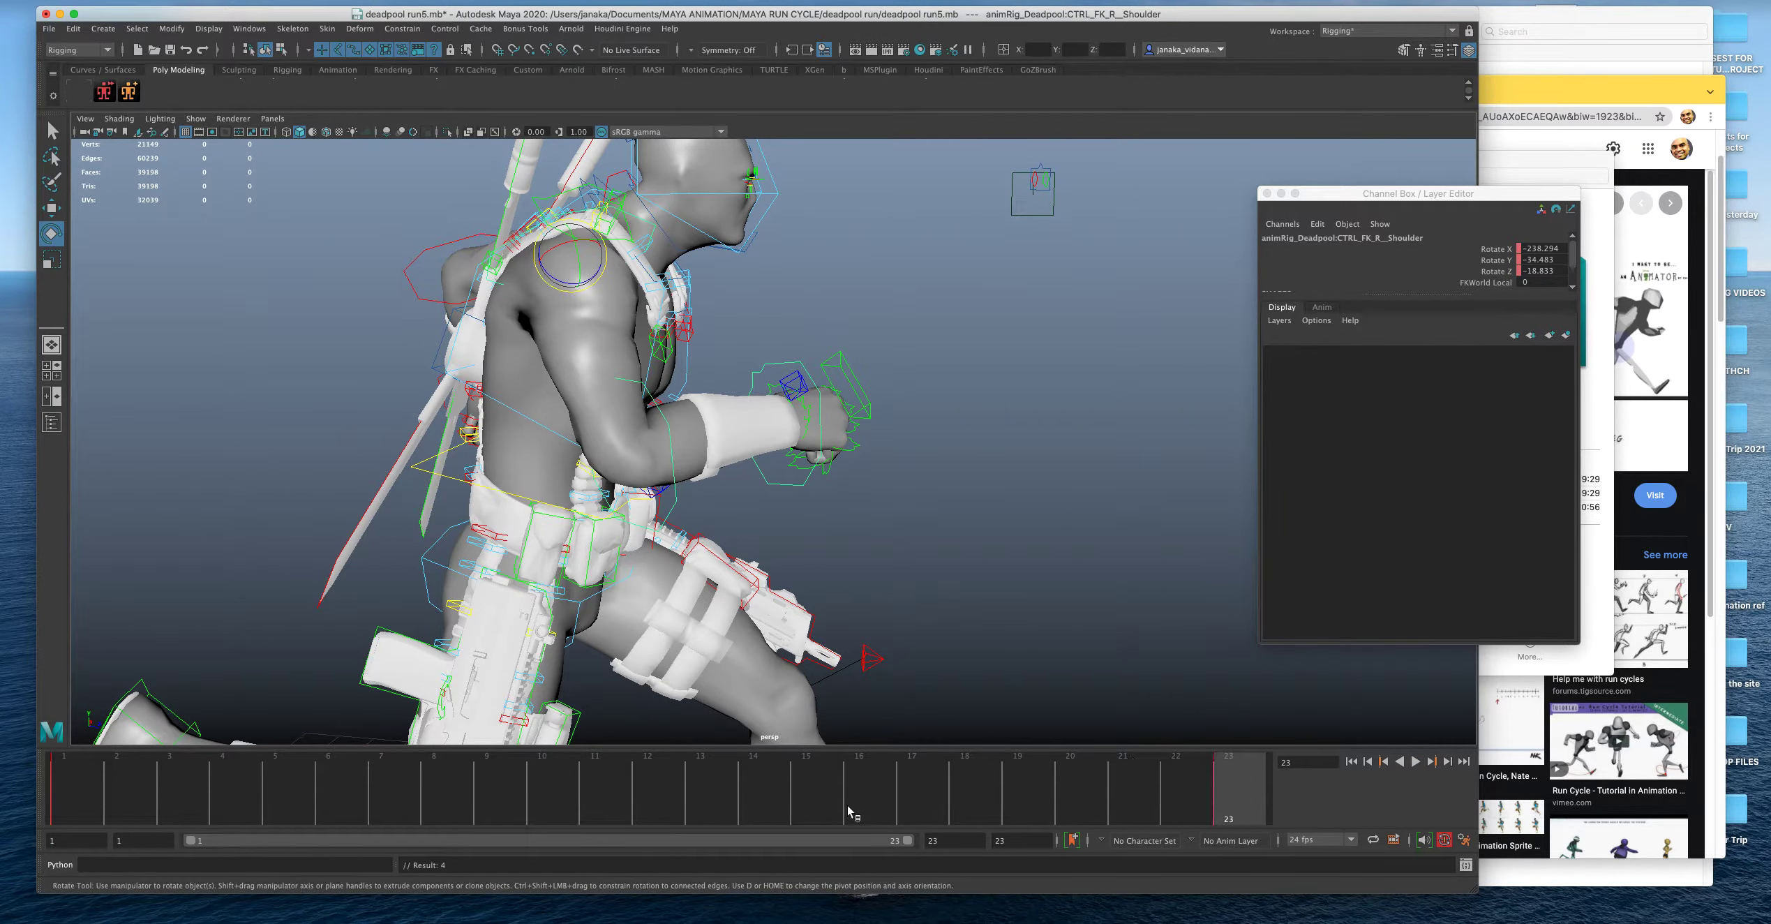
Select the left FK shoulder control and compare the arm poses at frames 12 and 23 from several angles.
{"action": "left_click_drag", "start_coordinate": [349, 342], "coordinate": [666, 366], "text": "alt"}
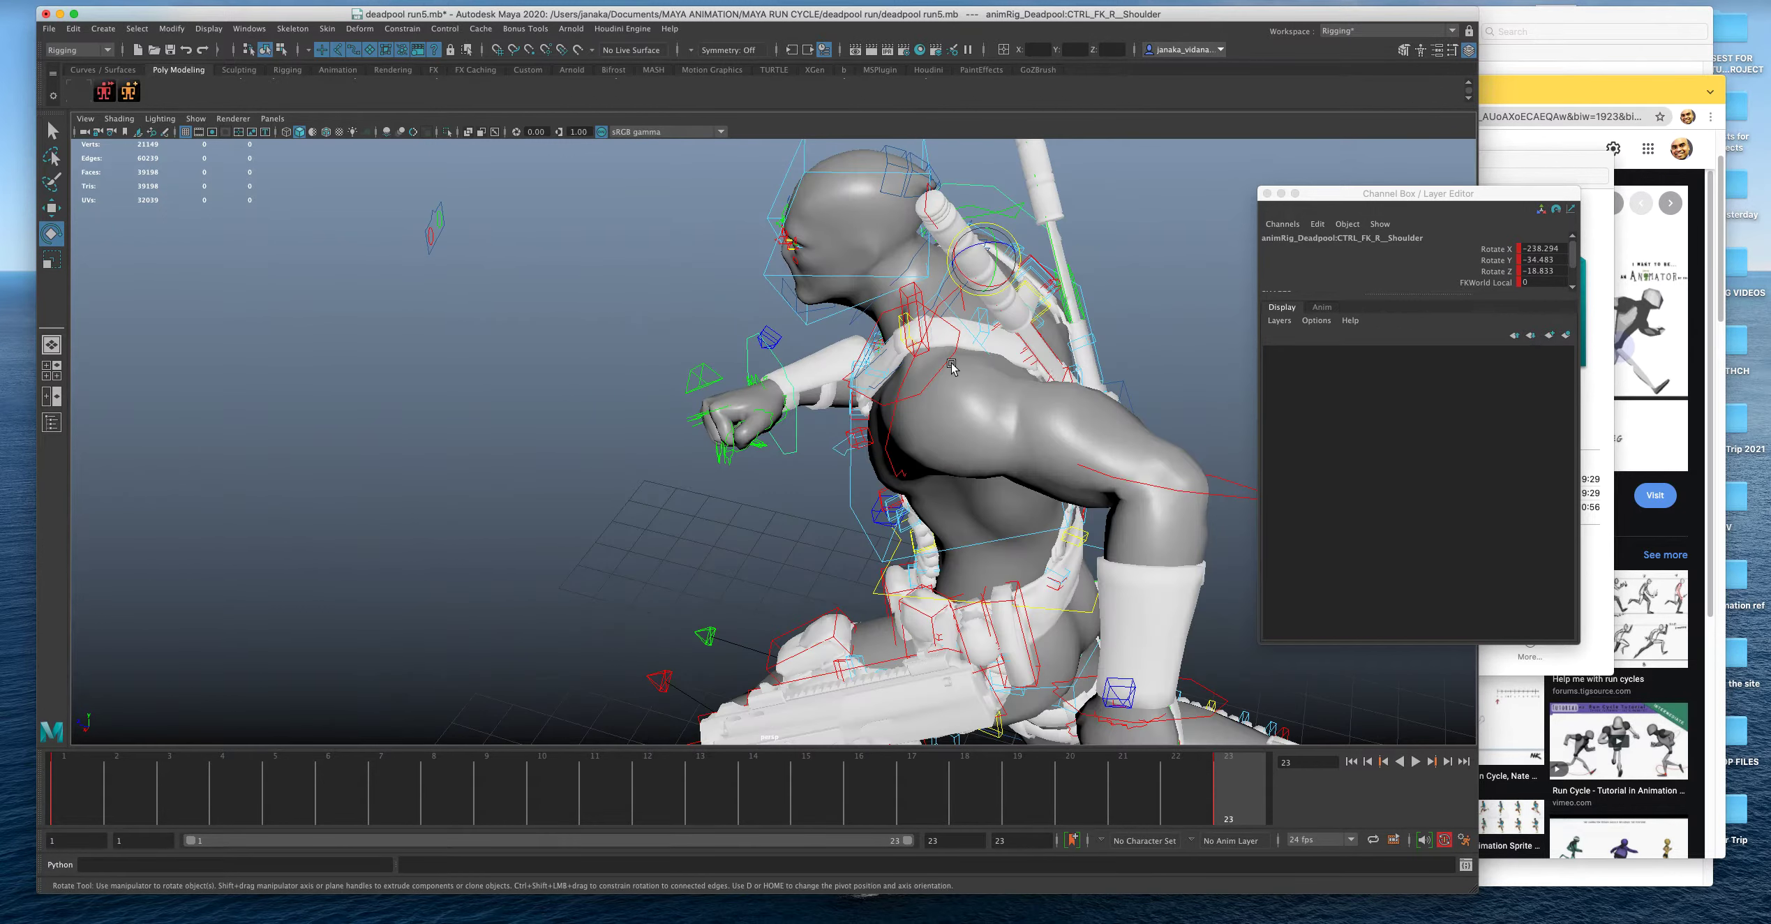
{"action": "left_click", "coordinate": [900, 383]}
{"action": "left_click", "coordinate": [654, 791]}
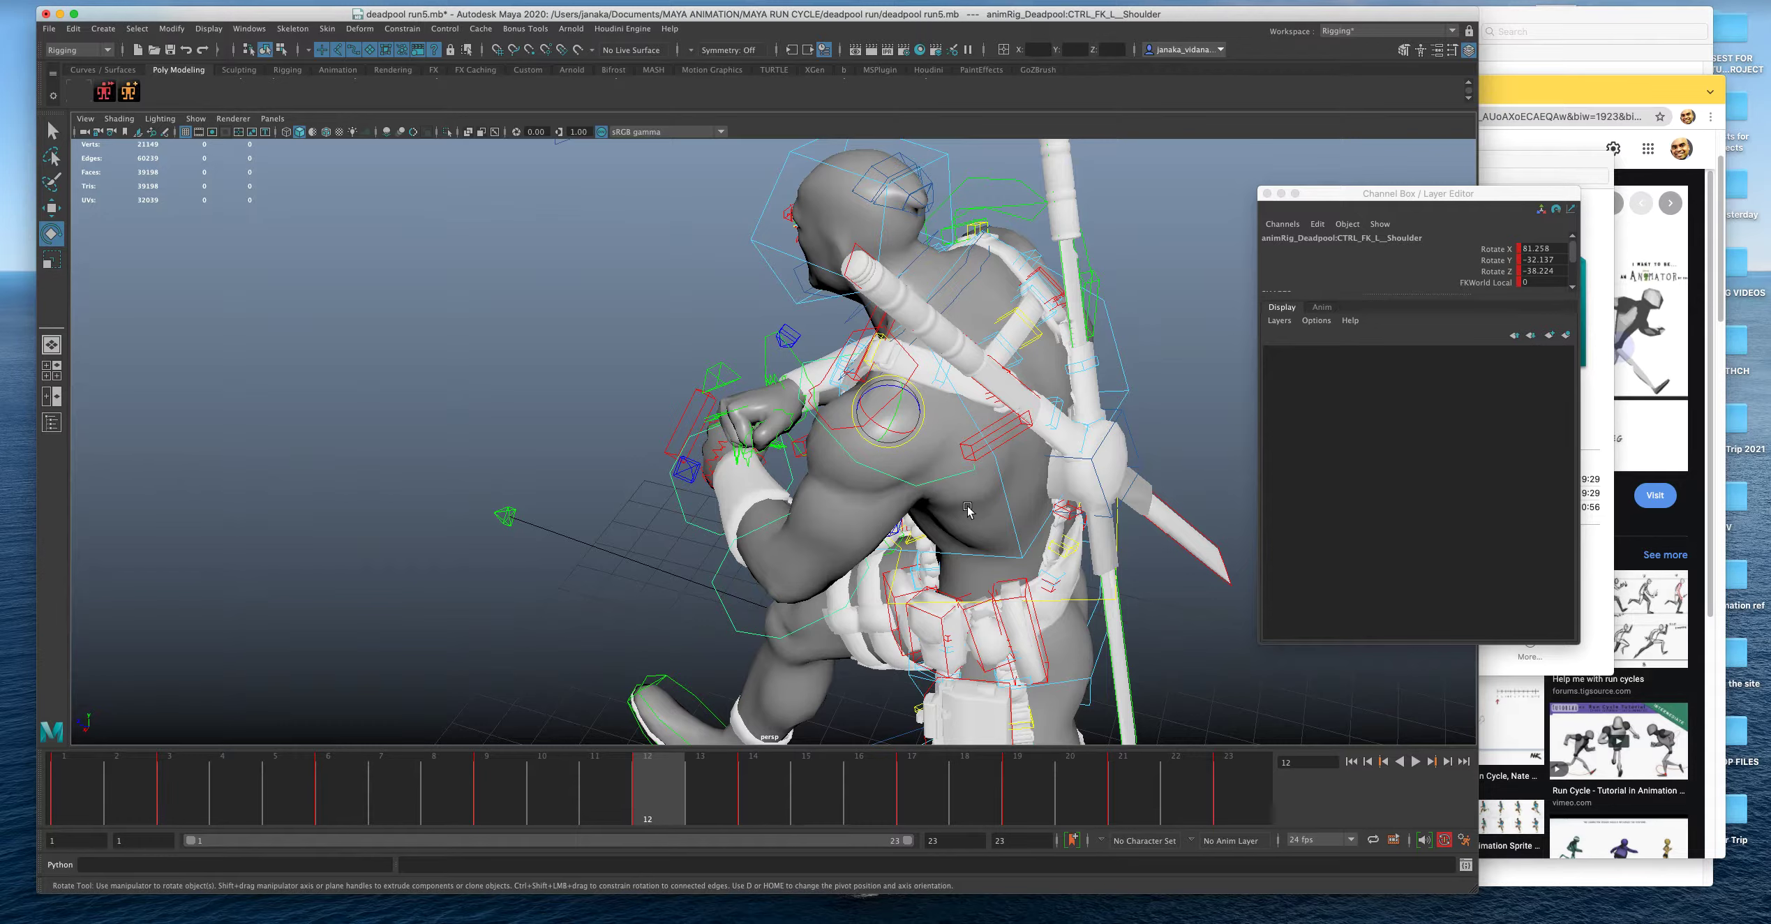
{"action": "left_click_drag", "start_coordinate": [998, 503], "coordinate": [669, 568], "text": "alt"}
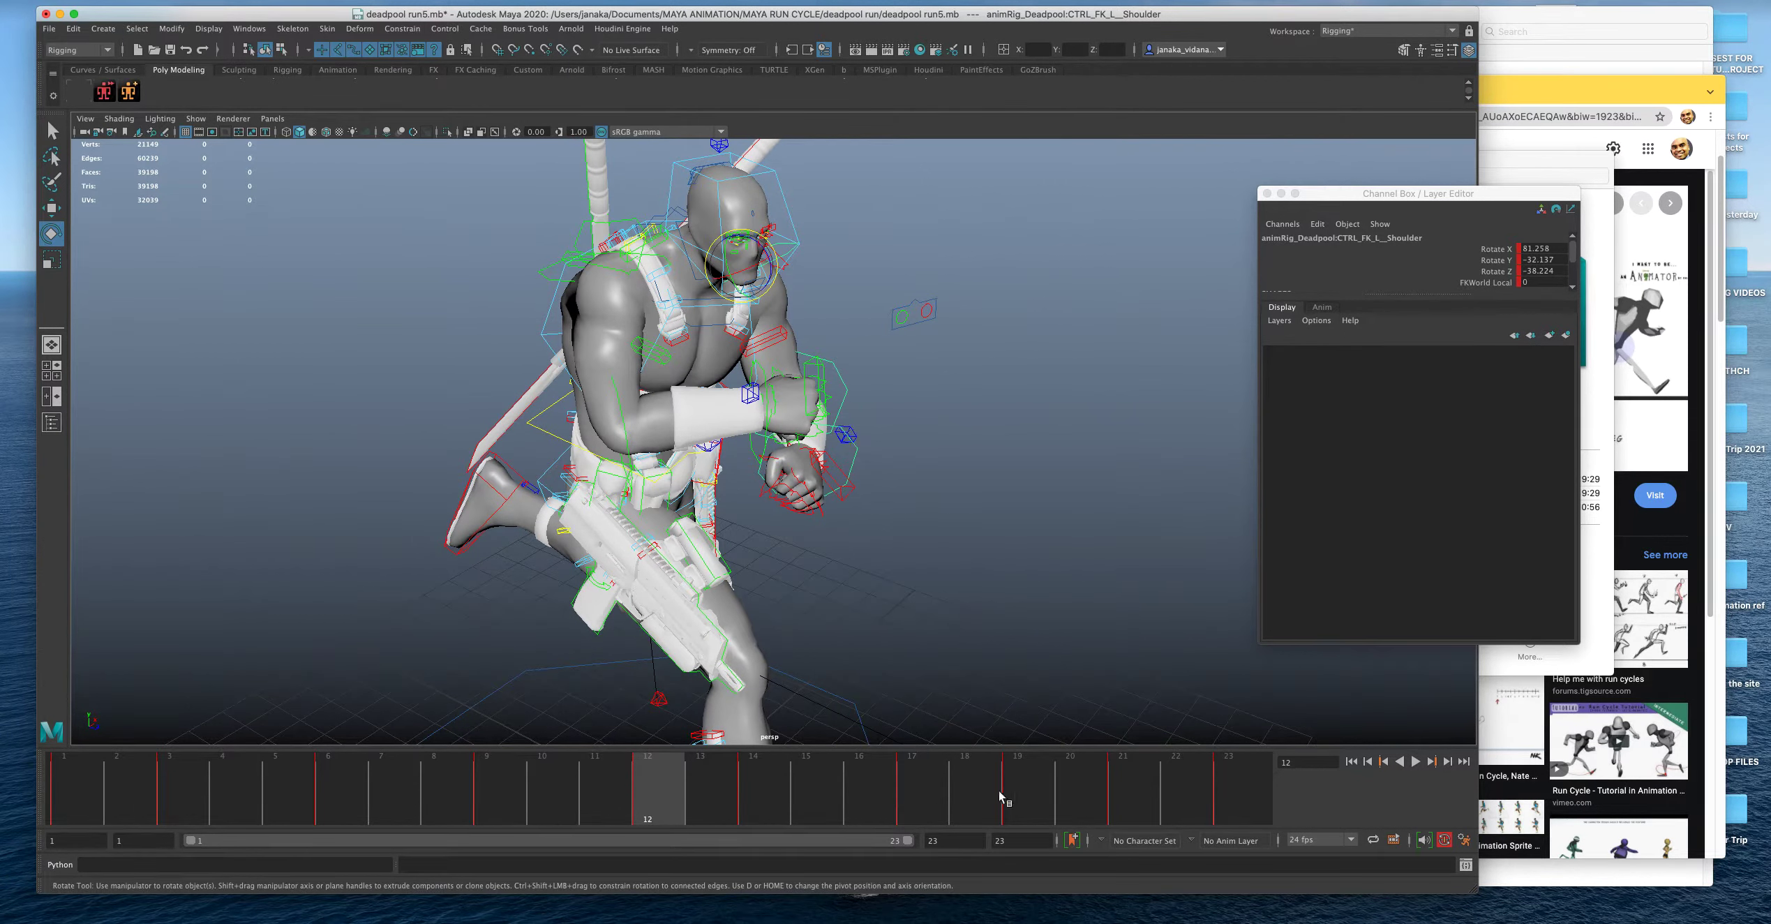
{"action": "left_click", "coordinate": [1223, 793]}
{"action": "mouse_move", "coordinate": [1039, 613]}
{"action": "left_mouse_down", "text": "alt"}
{"action": "mouse_move", "coordinate": [1076, 613]}
{"action": "mouse_move", "coordinate": [1041, 617]}
{"action": "left_mouse_up", "text": "alt"}
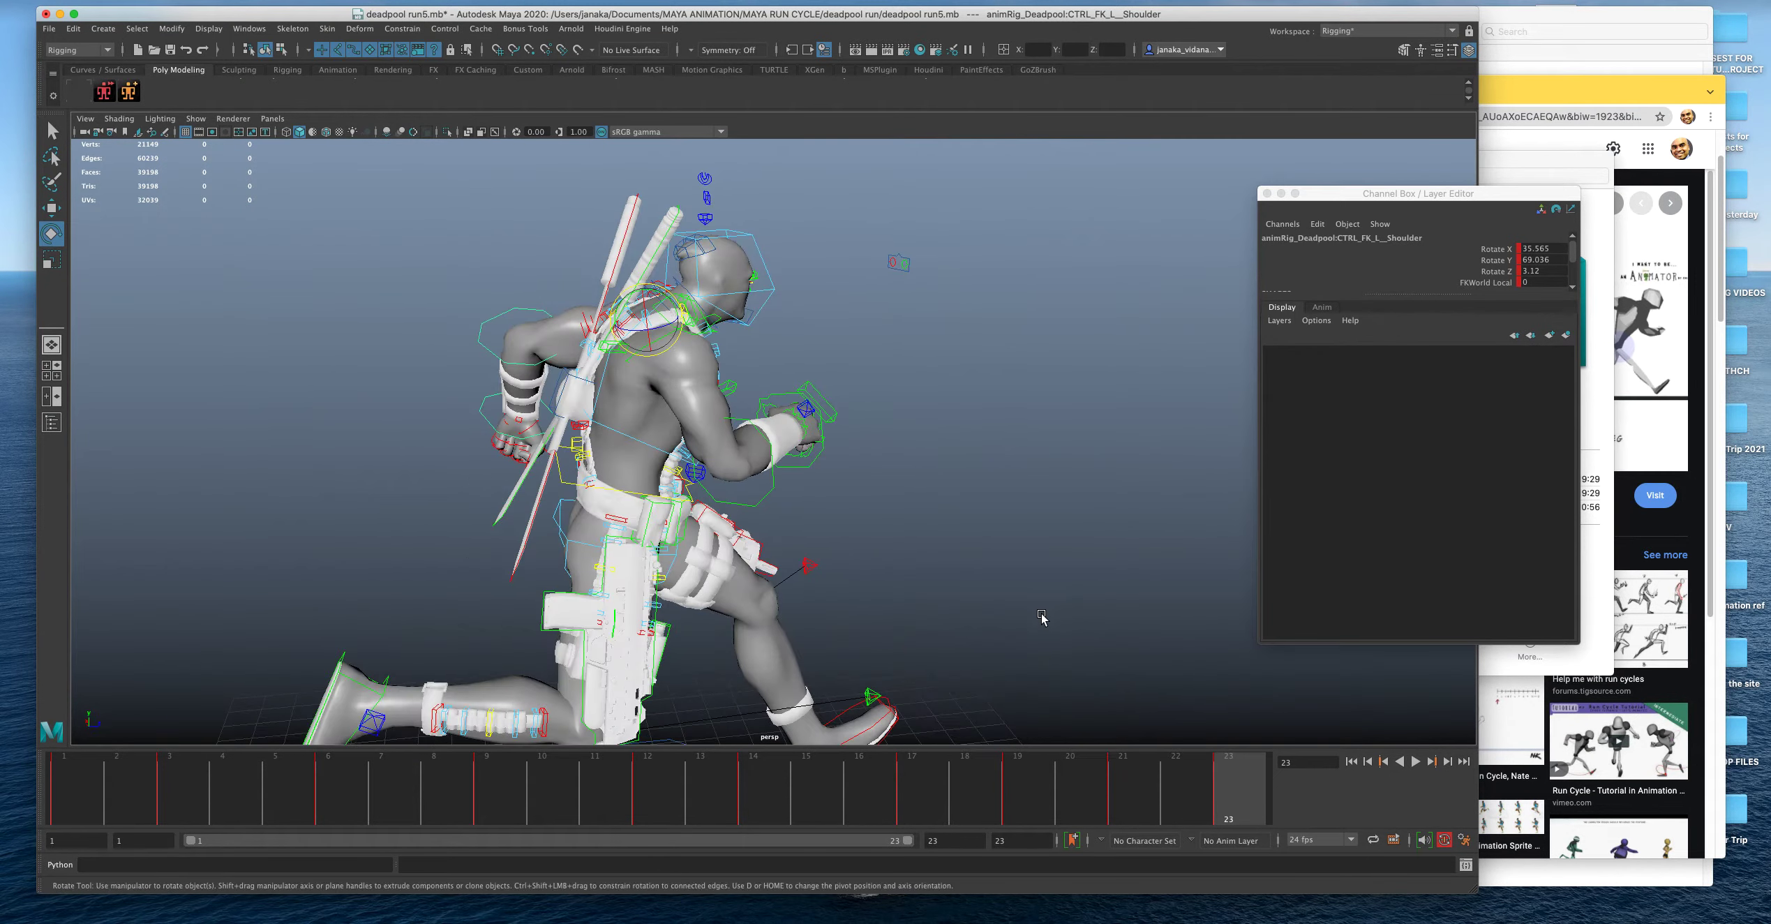
{"action": "left_click", "coordinate": [663, 804]}
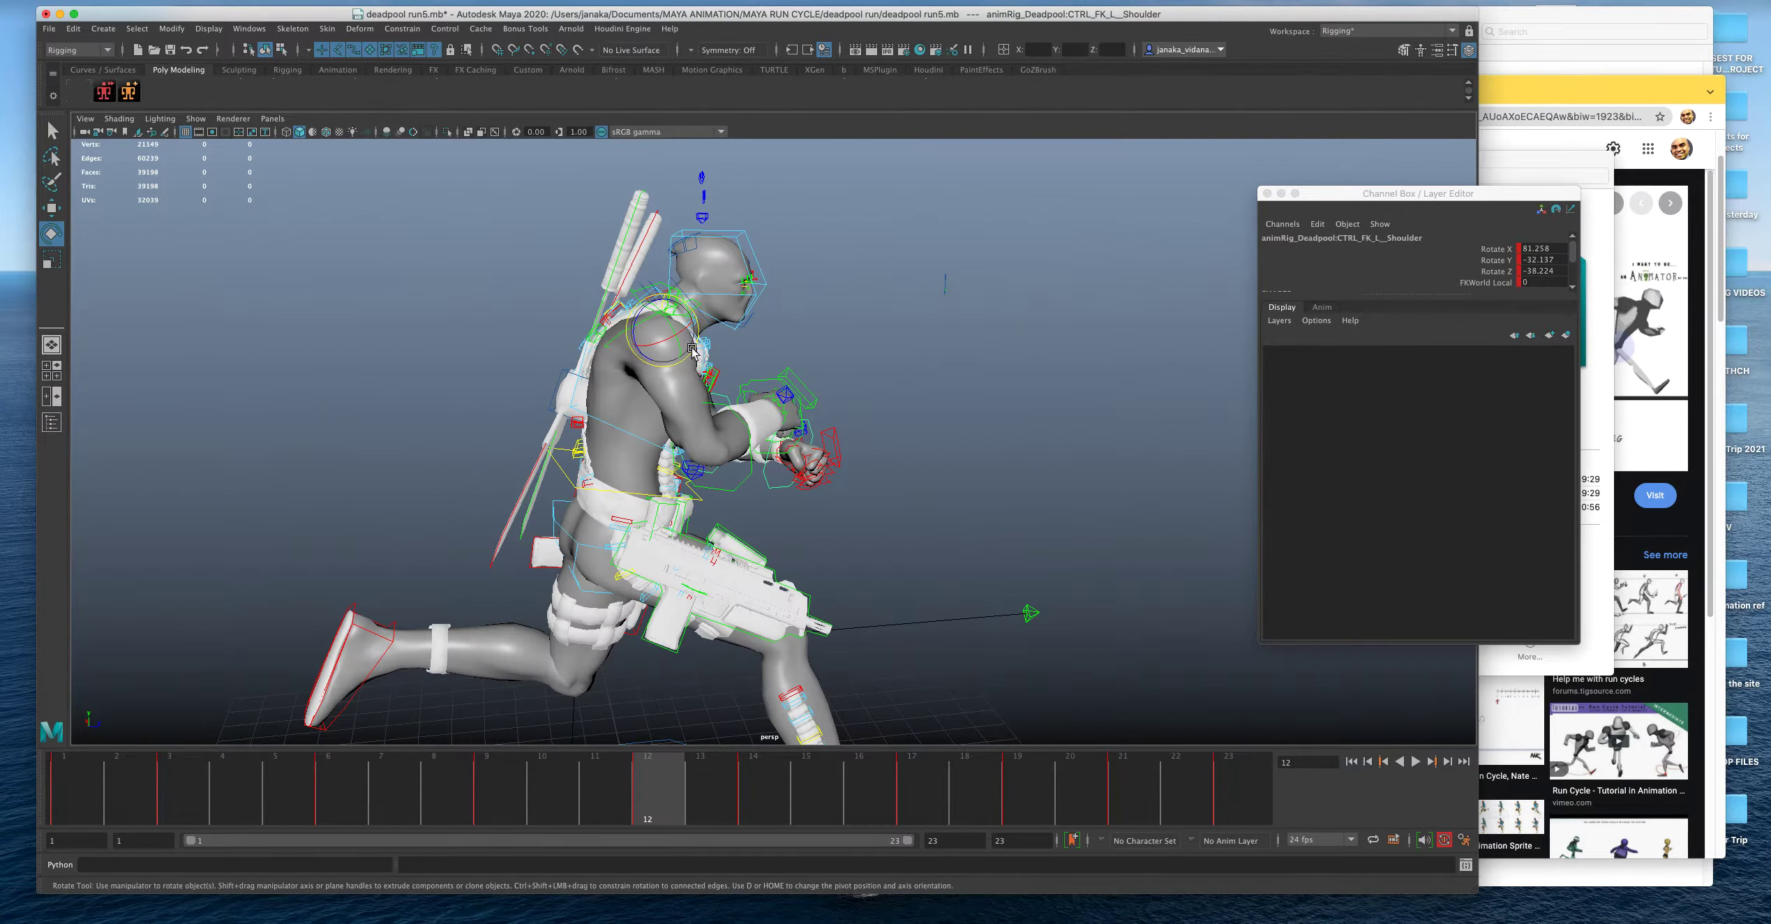
Rotate the right FK shoulder at frame 12 to about -311.7, 77.1, -34.5, key it, and compare the pose with frame 1.
{"action": "mouse_move", "coordinate": [694, 340]}
{"action": "left_mouse_down"}
{"action": "mouse_move", "coordinate": [675, 325]}
{"action": "mouse_move", "coordinate": [654, 360]}
{"action": "mouse_move", "coordinate": [640, 305]}
{"action": "mouse_move", "coordinate": [675, 343]}
{"action": "mouse_move", "coordinate": [649, 328]}
{"action": "mouse_move", "coordinate": [684, 330]}
{"action": "mouse_move", "coordinate": [665, 308]}
{"action": "mouse_move", "coordinate": [680, 346]}
{"action": "left_mouse_up"}
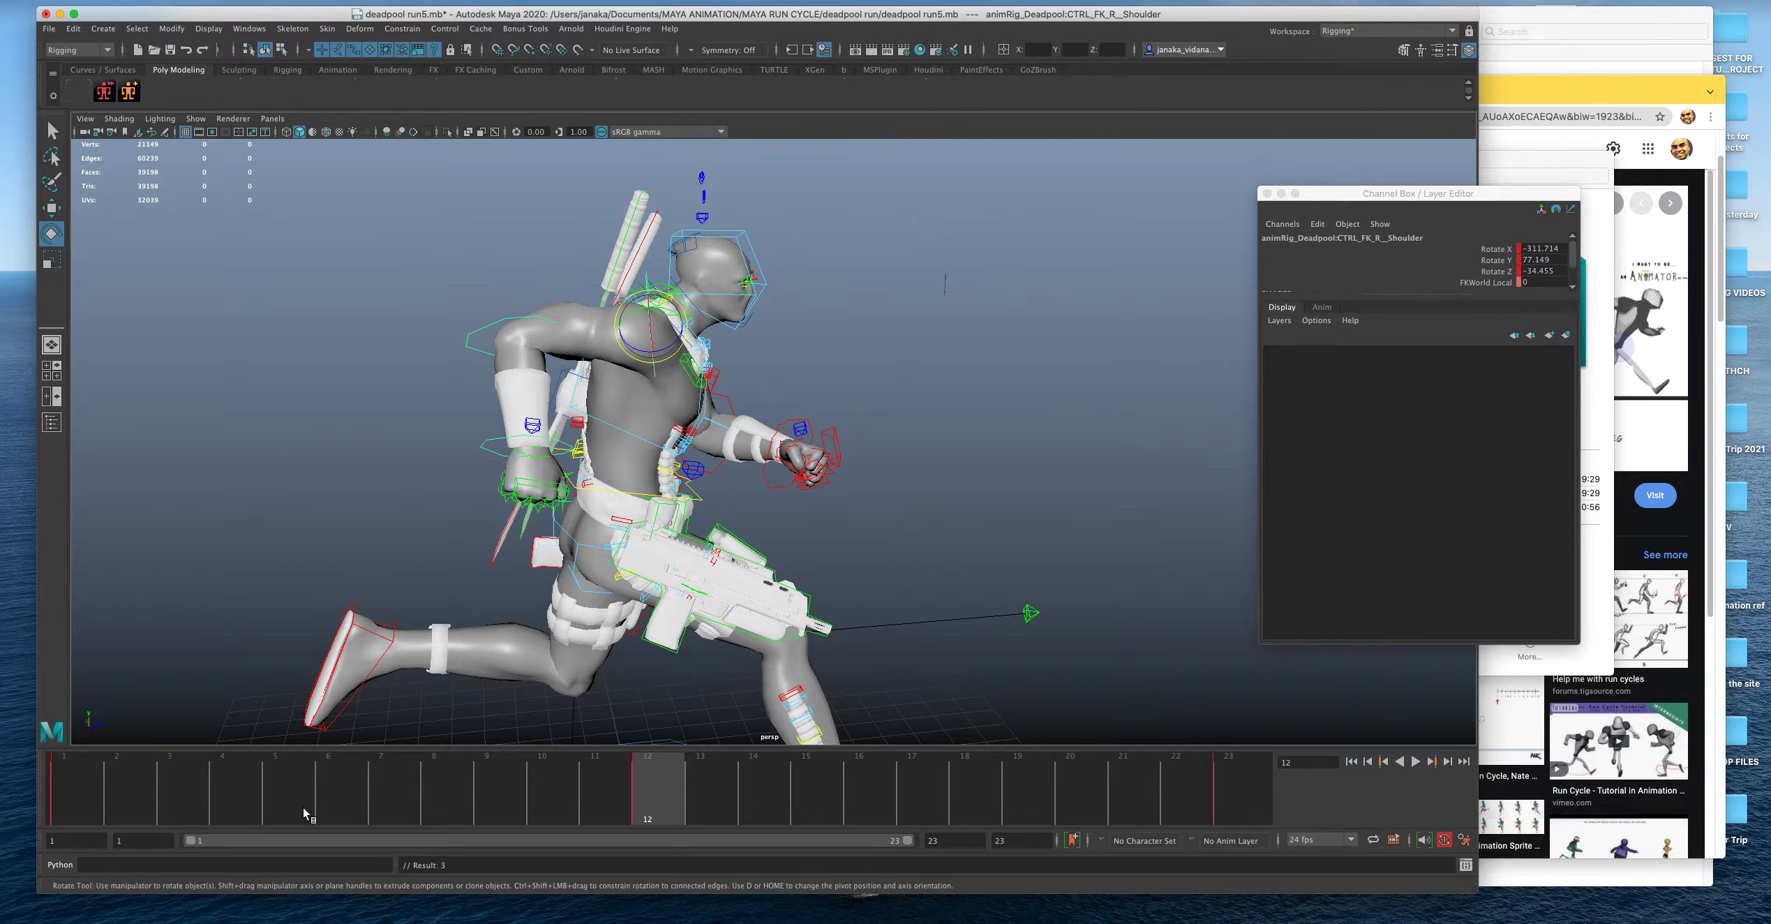
{"action": "left_click", "coordinate": [89, 775]}
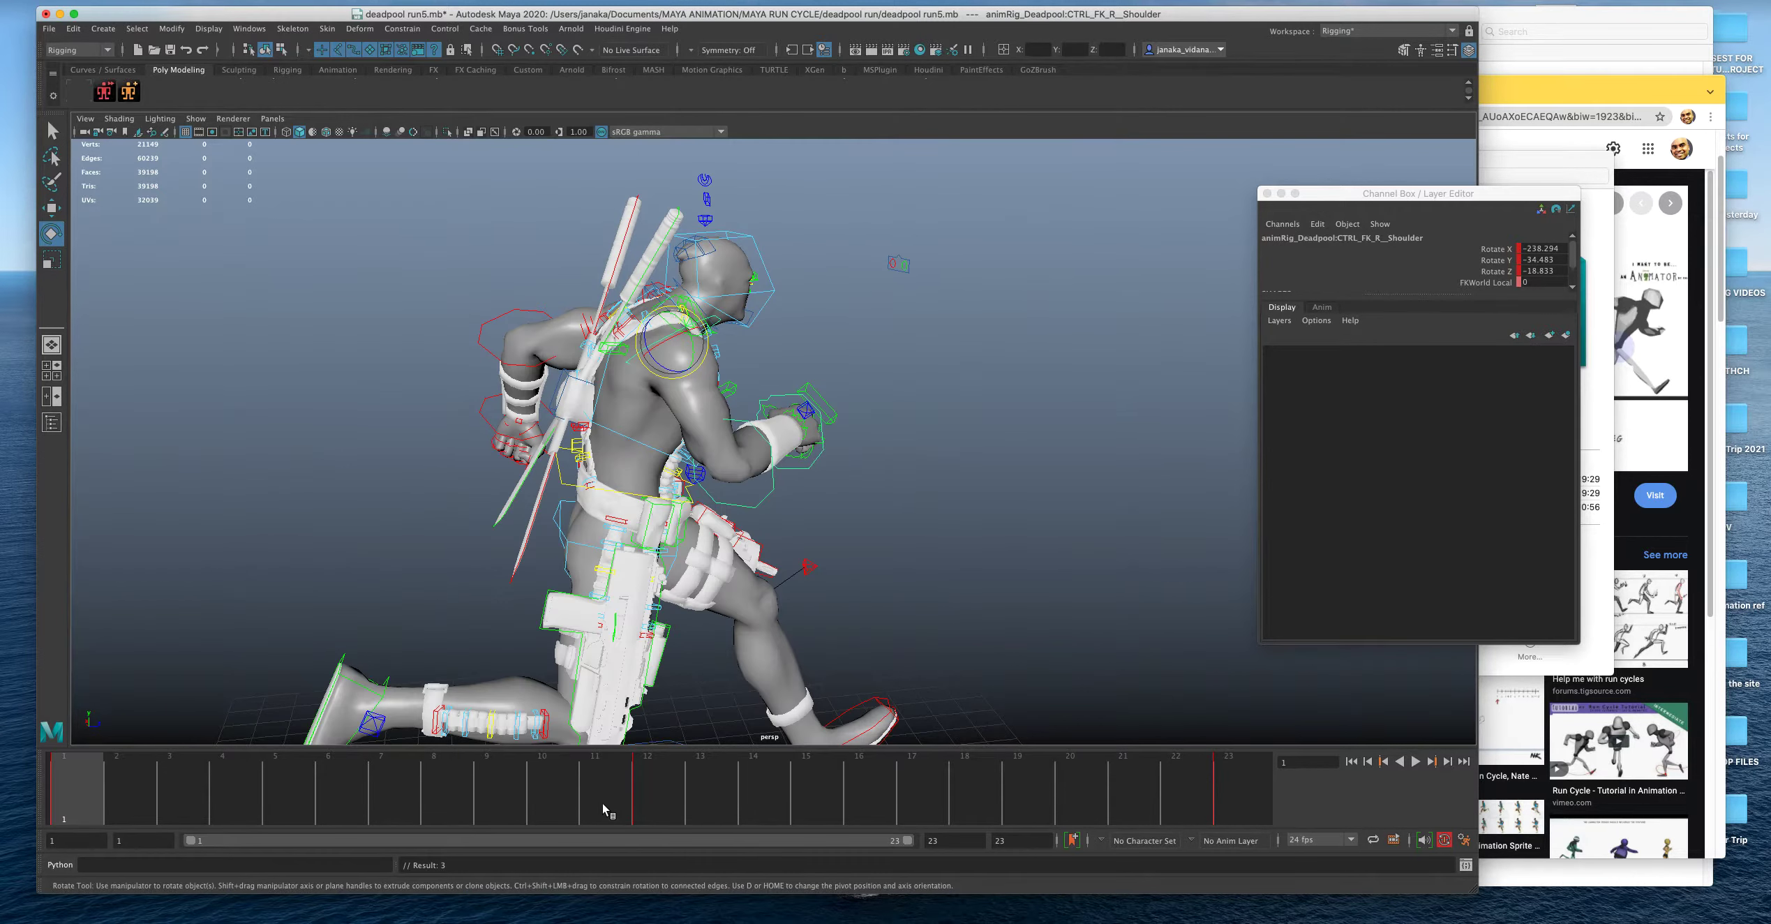
{"action": "left_click", "coordinate": [648, 790]}
{"action": "left_click_drag", "start_coordinate": [713, 398], "coordinate": [693, 604], "text": "alt"}
{"action": "left_click", "coordinate": [97, 768]}
{"action": "left_click", "coordinate": [649, 783]}
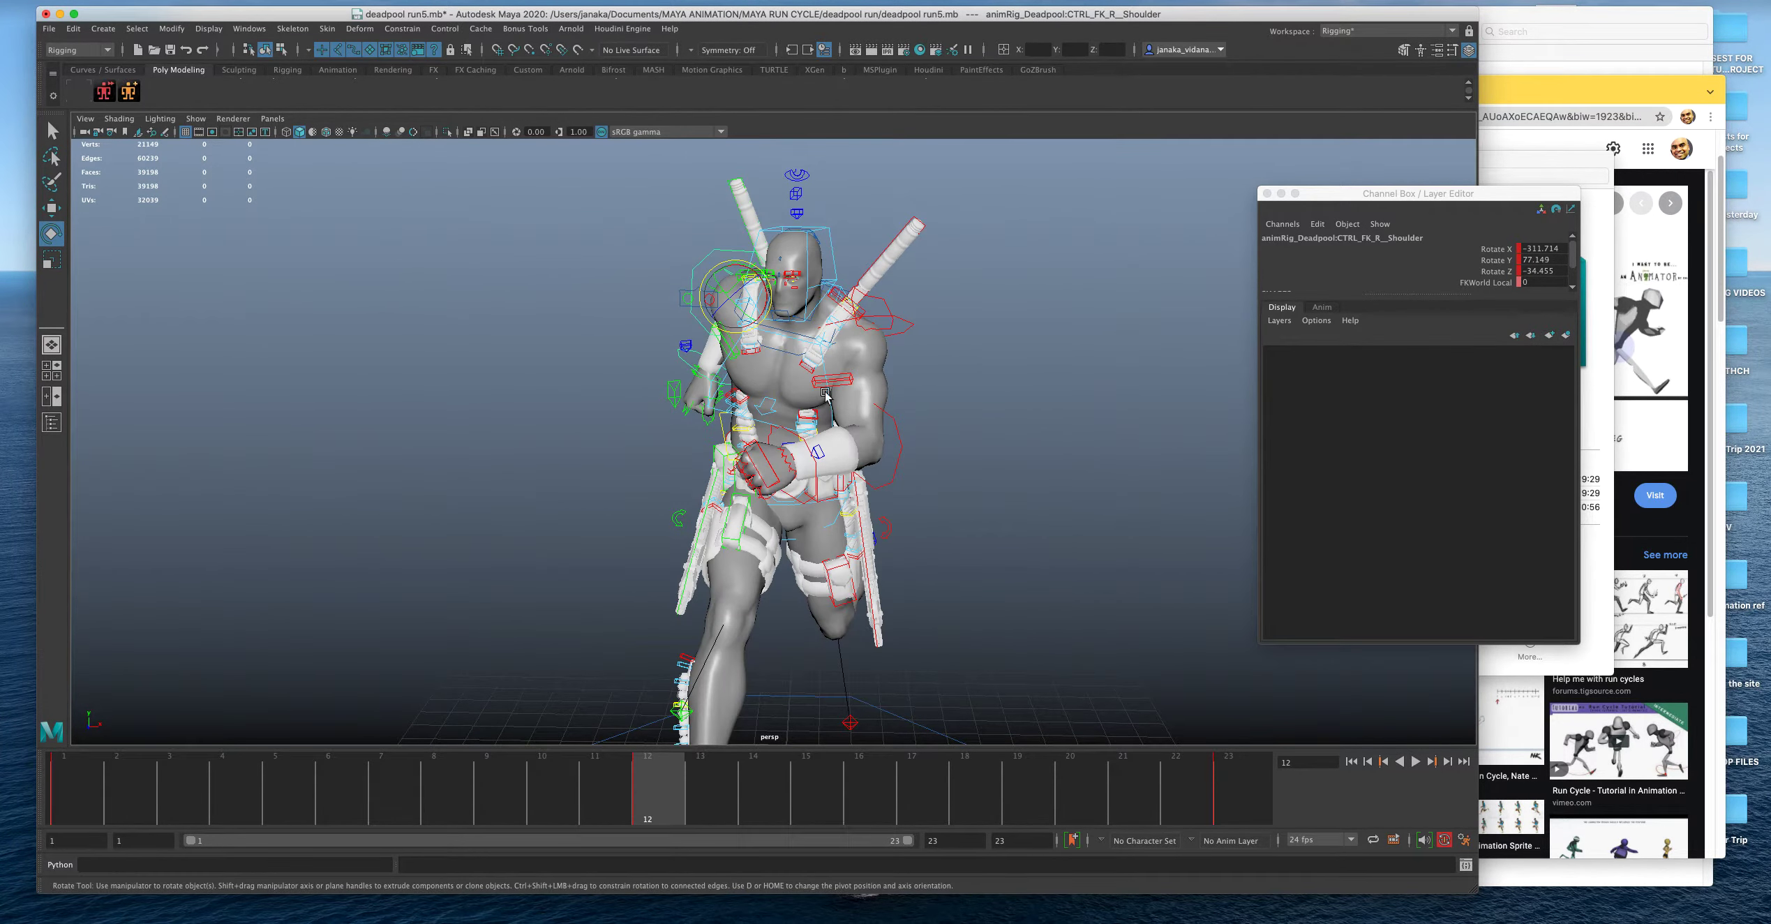
Rotate the chest control at frame 12 to a Rotate X of about 12 and key its rotation.
{"action": "left_click", "coordinate": [793, 412]}
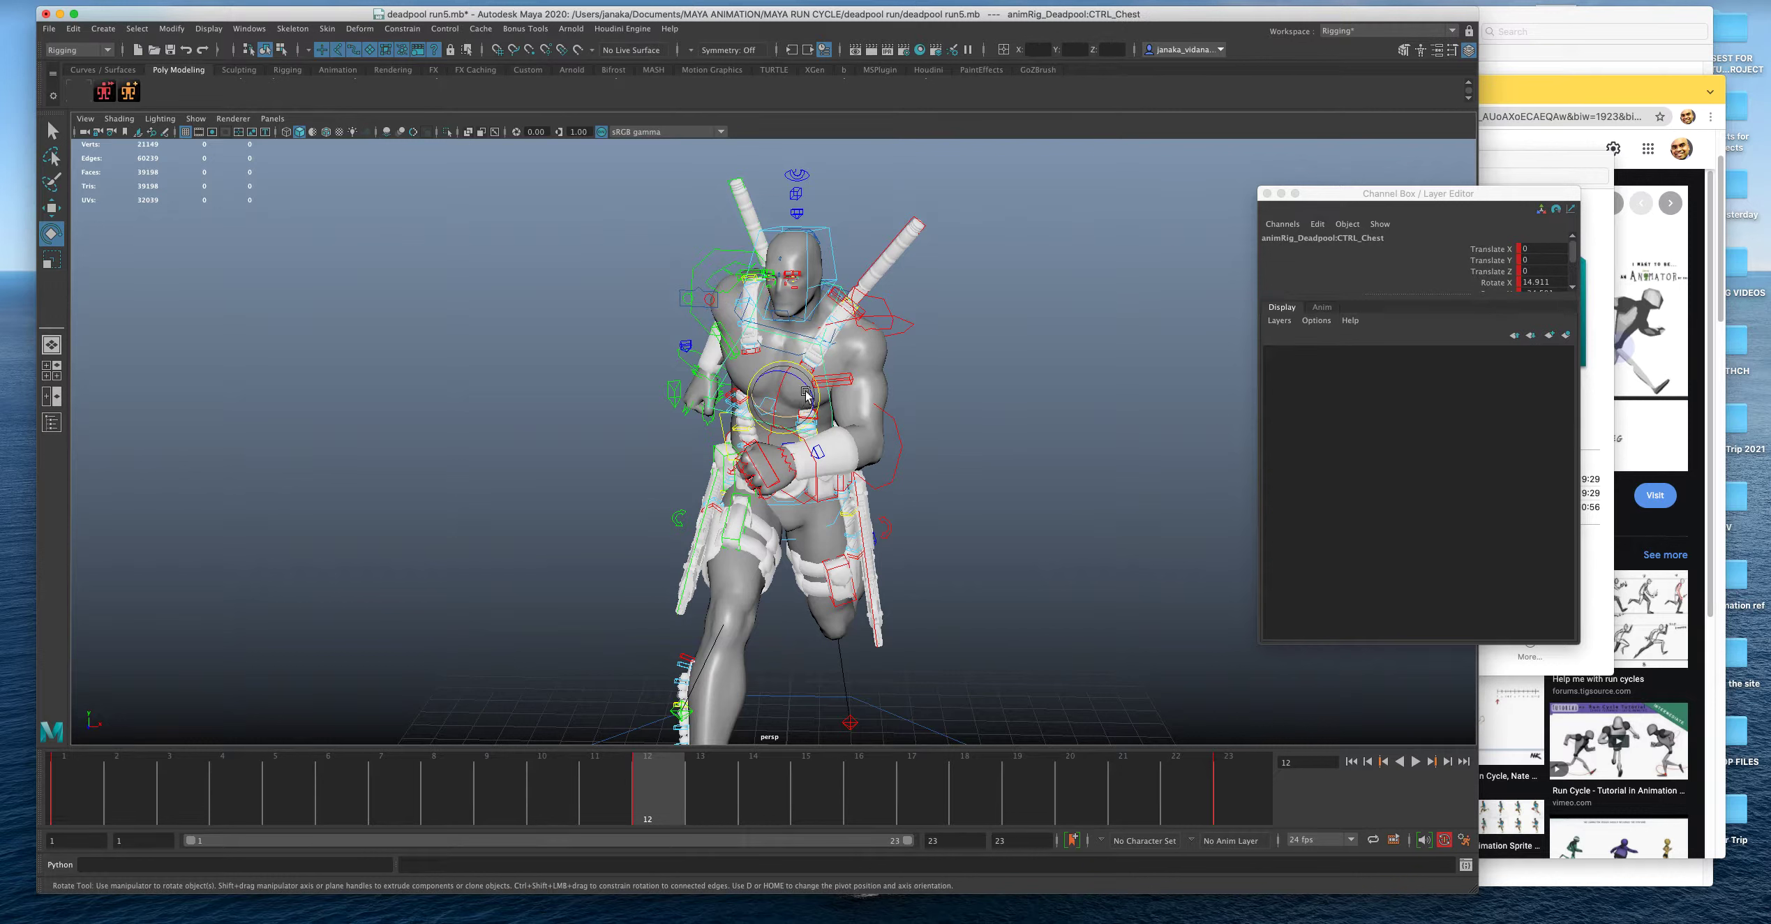
{"action": "left_click_drag", "start_coordinate": [806, 385], "coordinate": [806, 383]}
{"action": "key", "text": "shift+e"}
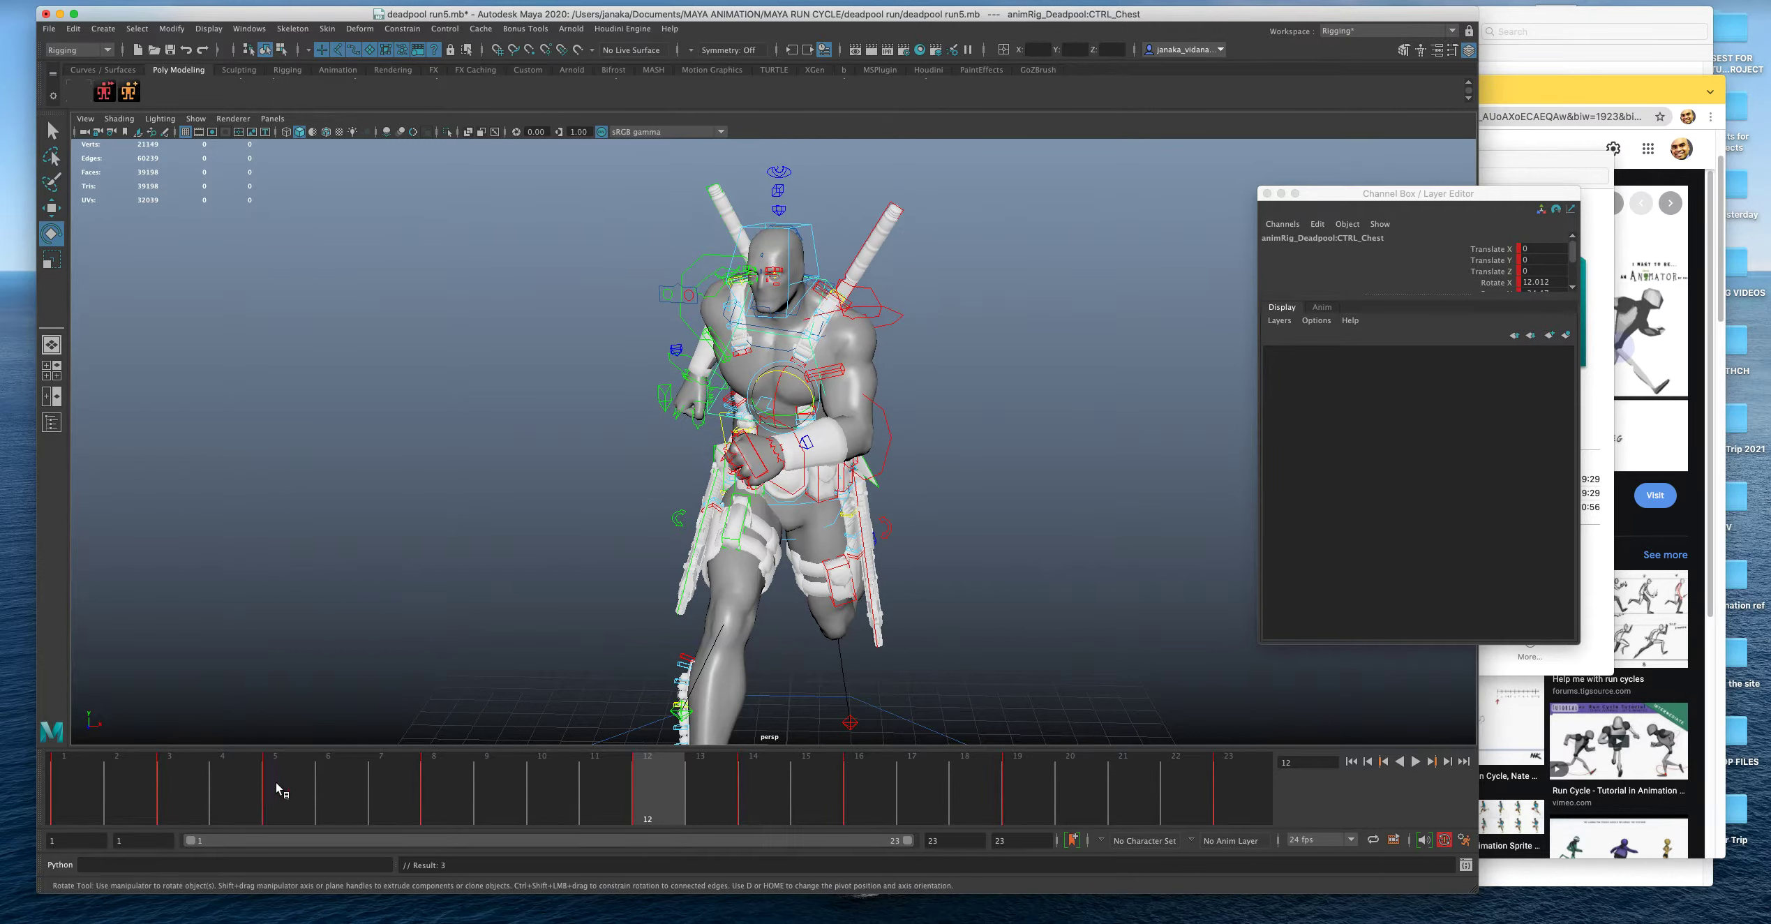
Delete the chest control's in-between keys from frames 3 to 8 and 13 to 19, keeping frames 1, 12 and 23.
{"action": "left_click_drag", "start_coordinate": [172, 781], "coordinate": [438, 790], "text": "shift"}
{"action": "right_click", "coordinate": [438, 790]}
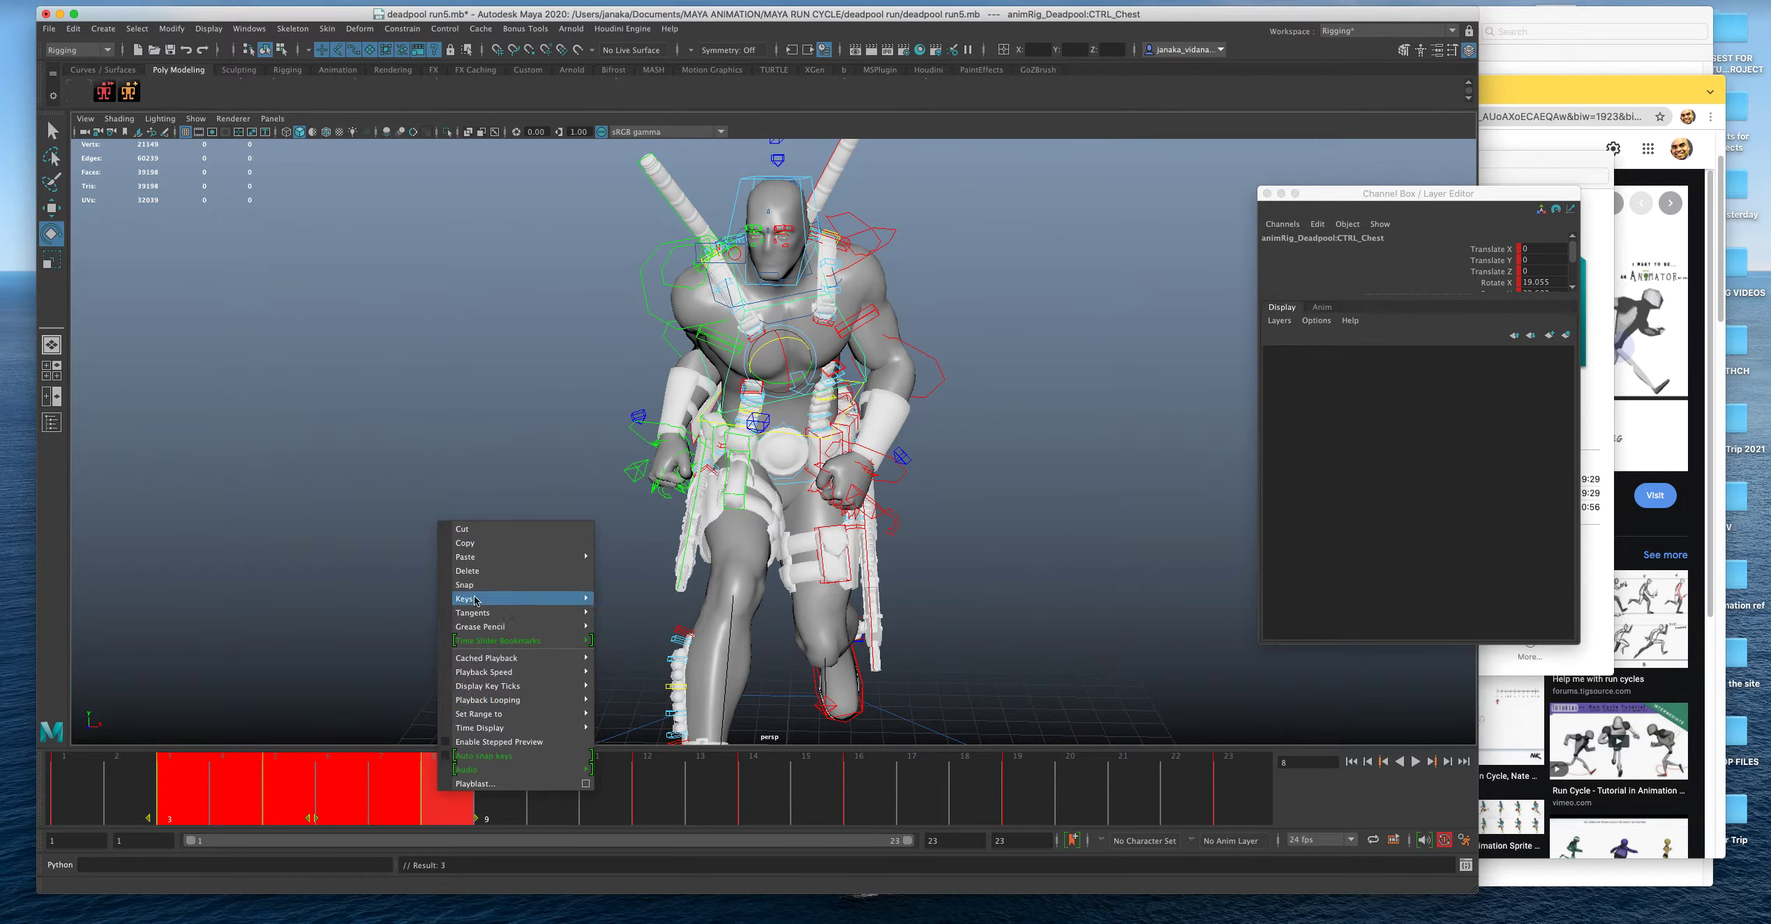
{"action": "left_click", "coordinate": [468, 571]}
{"action": "left_click_drag", "start_coordinate": [705, 783], "coordinate": [1029, 783], "text": "shift"}
{"action": "right_click", "coordinate": [1019, 782]}
{"action": "left_click", "coordinate": [1046, 565]}
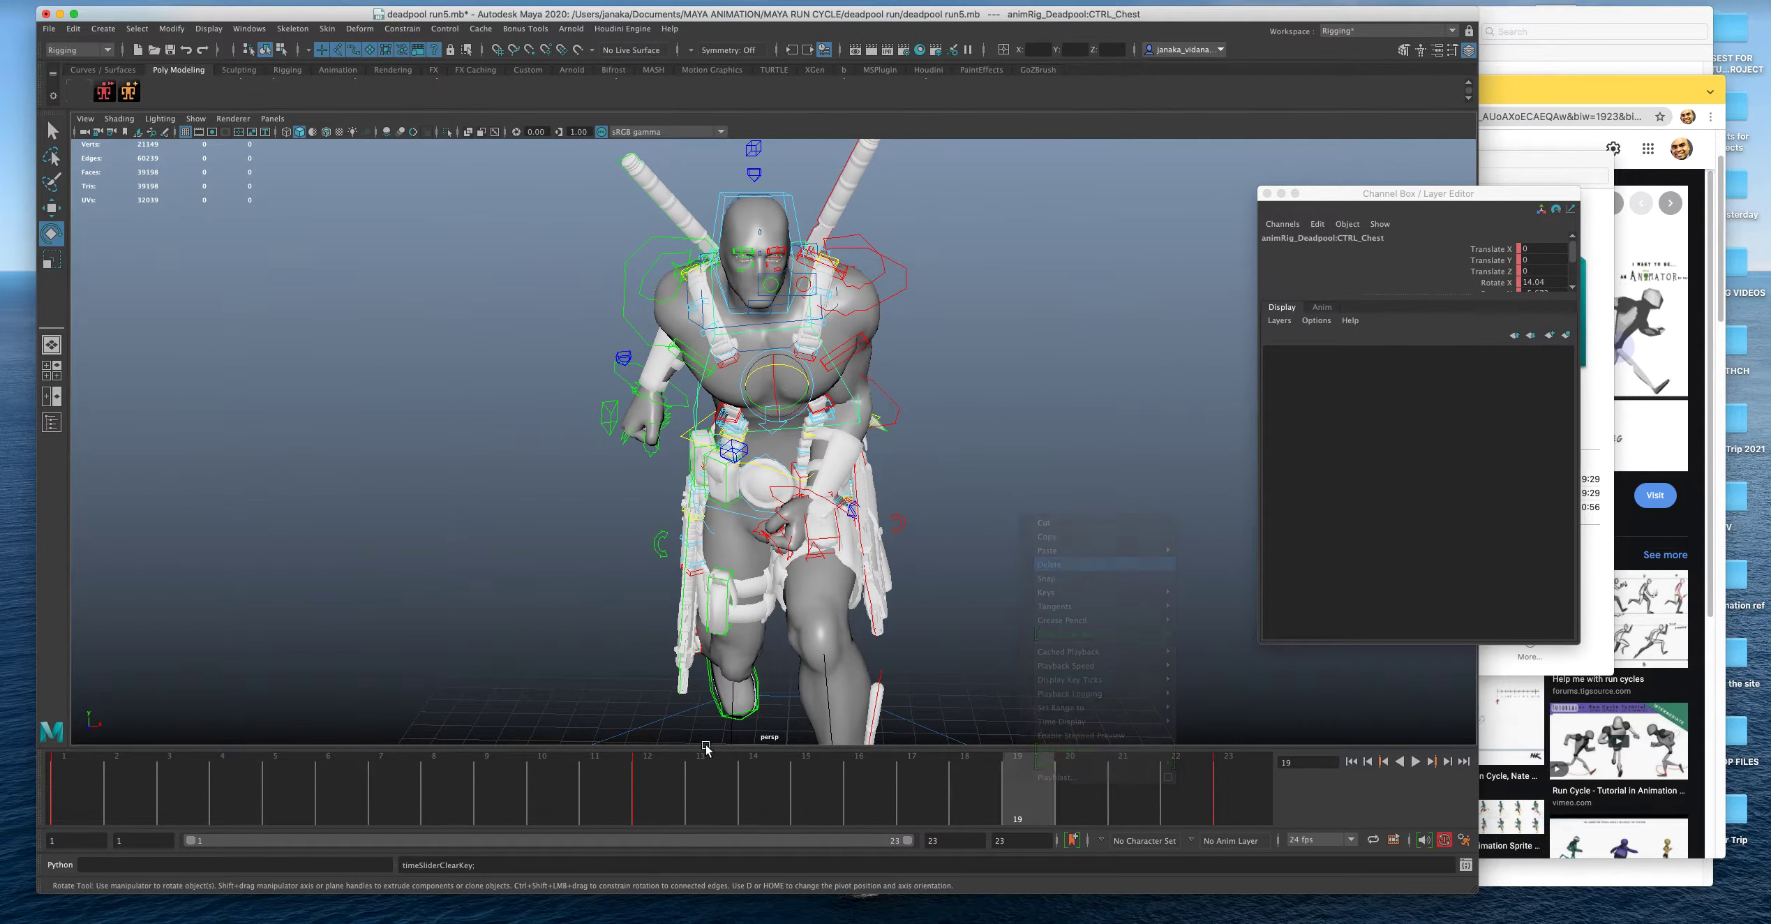
Select all the chest control's keys in the Graph Editor and smooth their tangents.
{"action": "left_click", "coordinate": [656, 770]}
{"action": "key", "text": "space"}
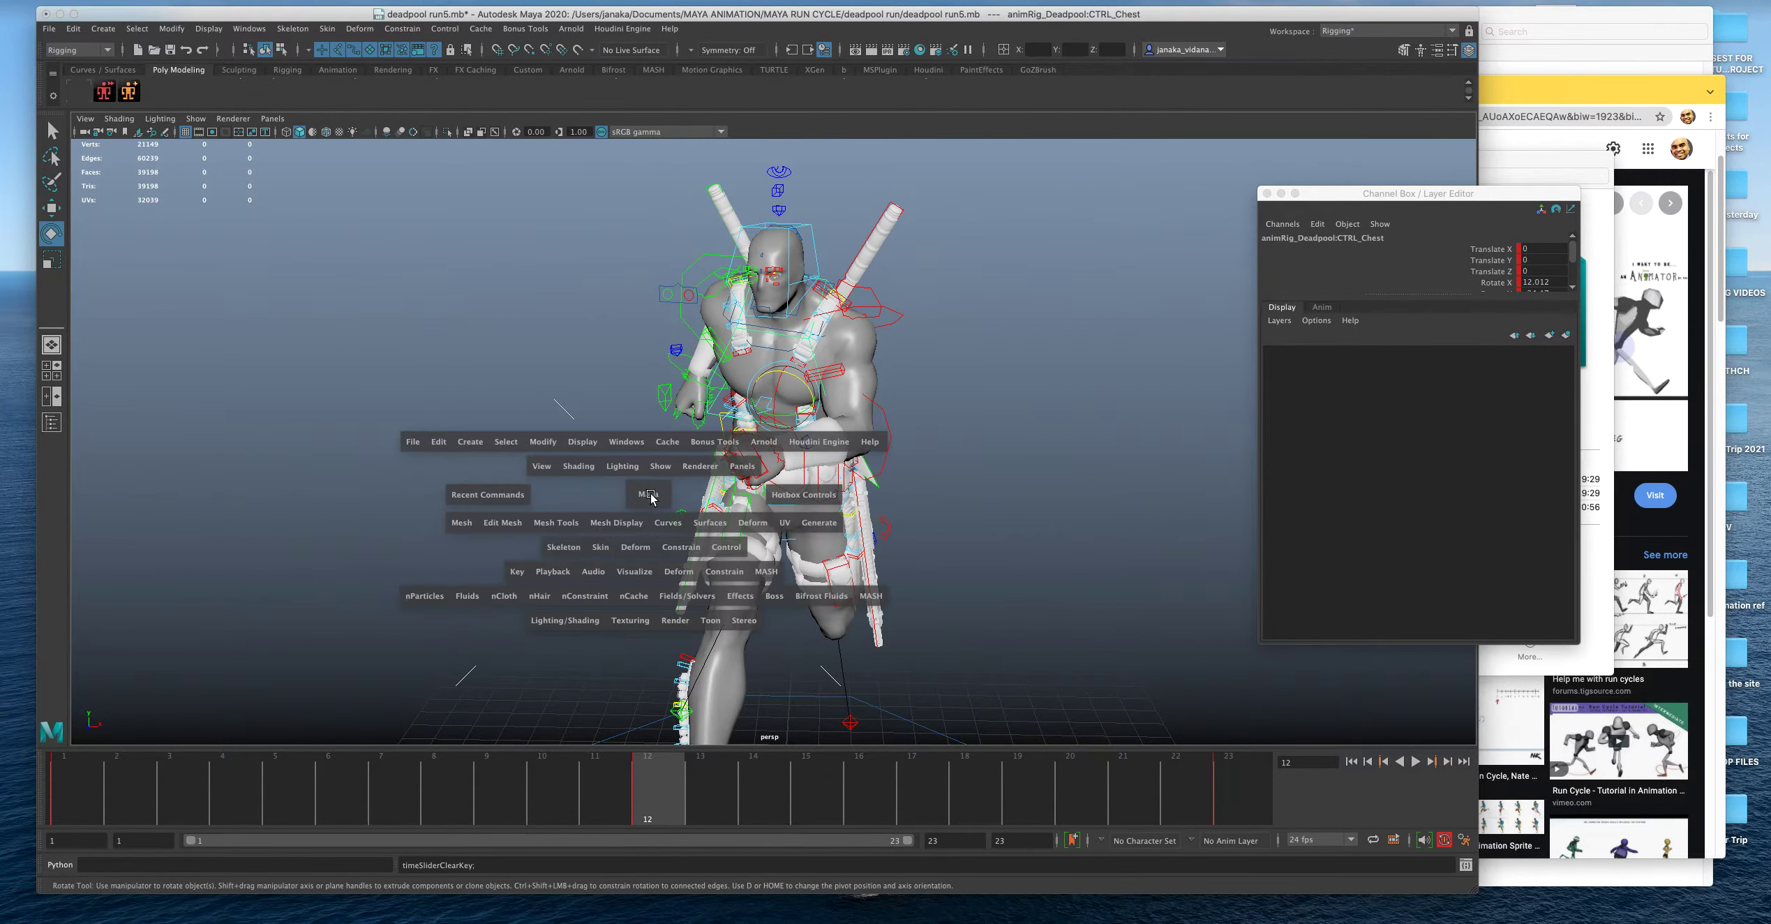
{"action": "right_click_drag", "start_coordinate": [652, 545], "coordinate": [569, 547], "text": "alt"}
{"action": "left_click_drag", "start_coordinate": [569, 541], "coordinate": [1206, 692]}
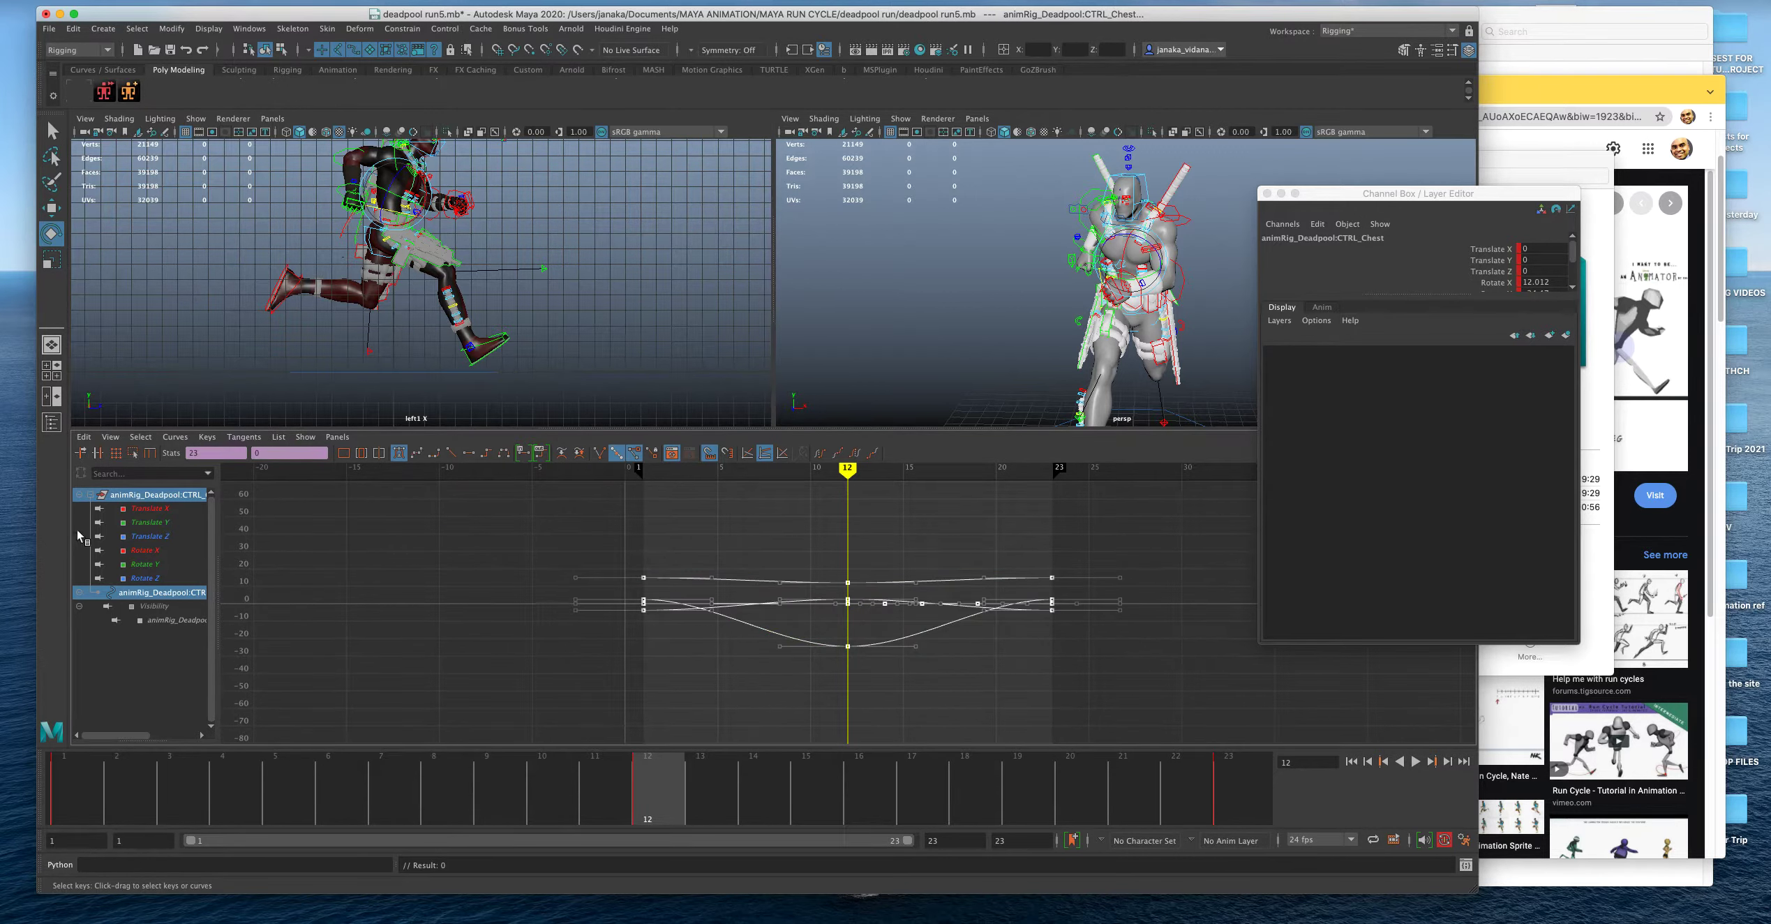
Examine the chest control's Translate and Rotate curves one by one in the Graph Editor.
{"action": "left_click", "coordinate": [142, 524]}
{"action": "left_click", "coordinate": [161, 500]}
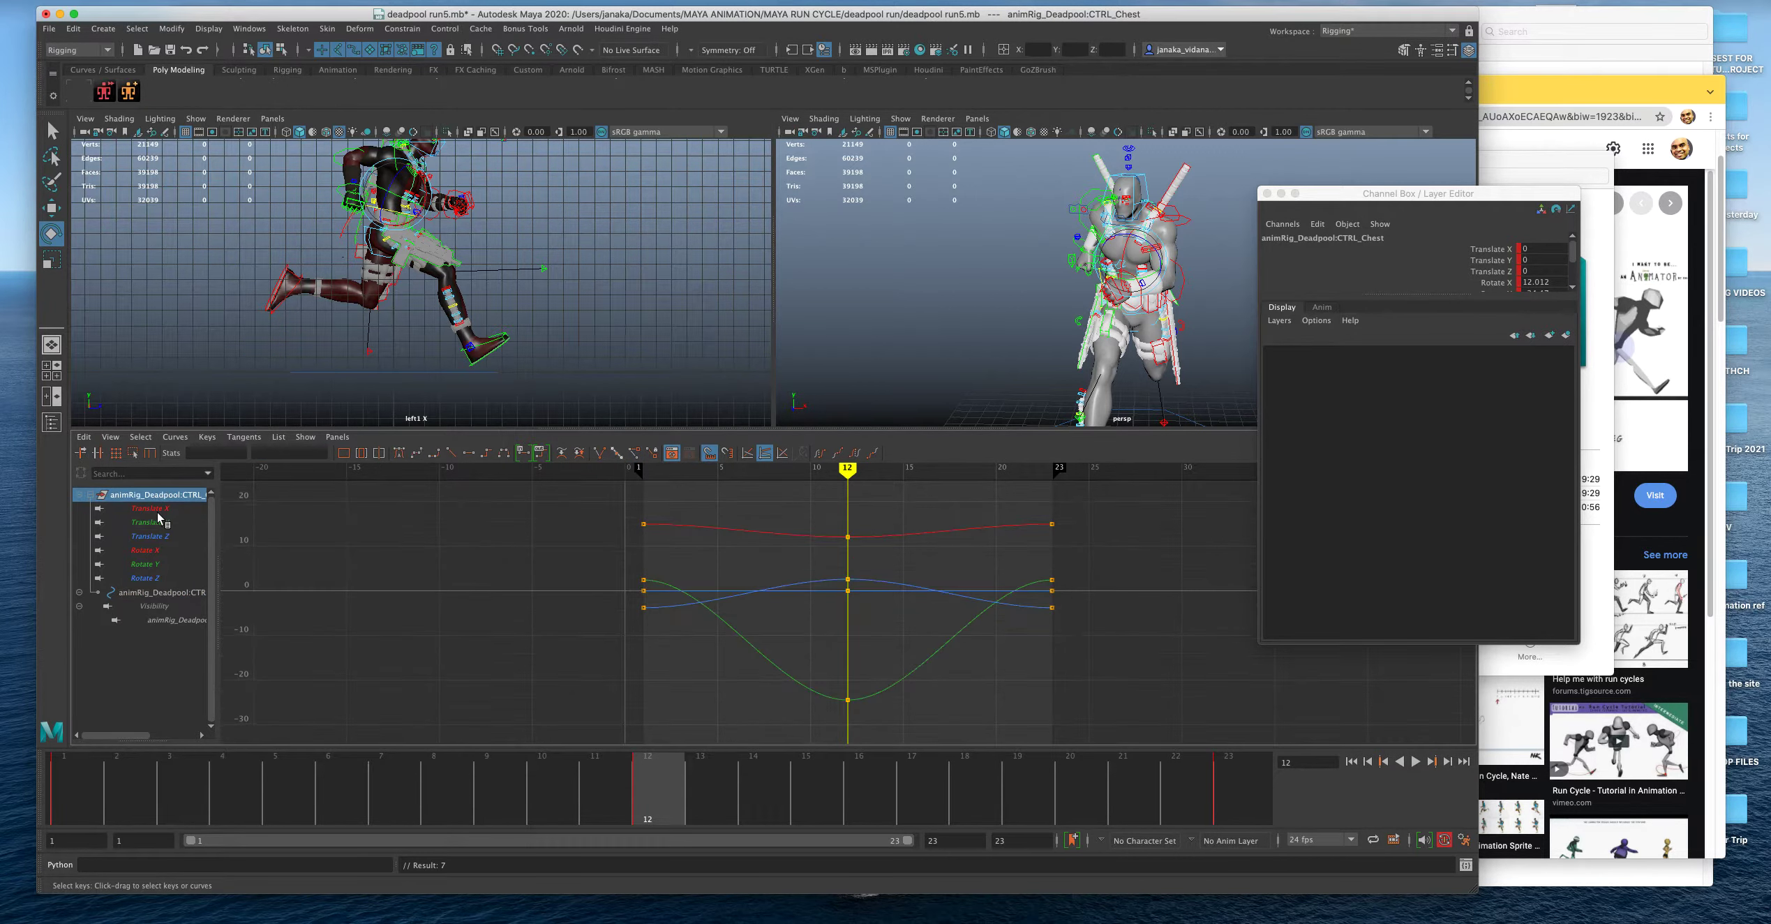
{"action": "left_click", "coordinate": [158, 509]}
{"action": "left_click", "coordinate": [157, 524]}
{"action": "left_click", "coordinate": [157, 537]}
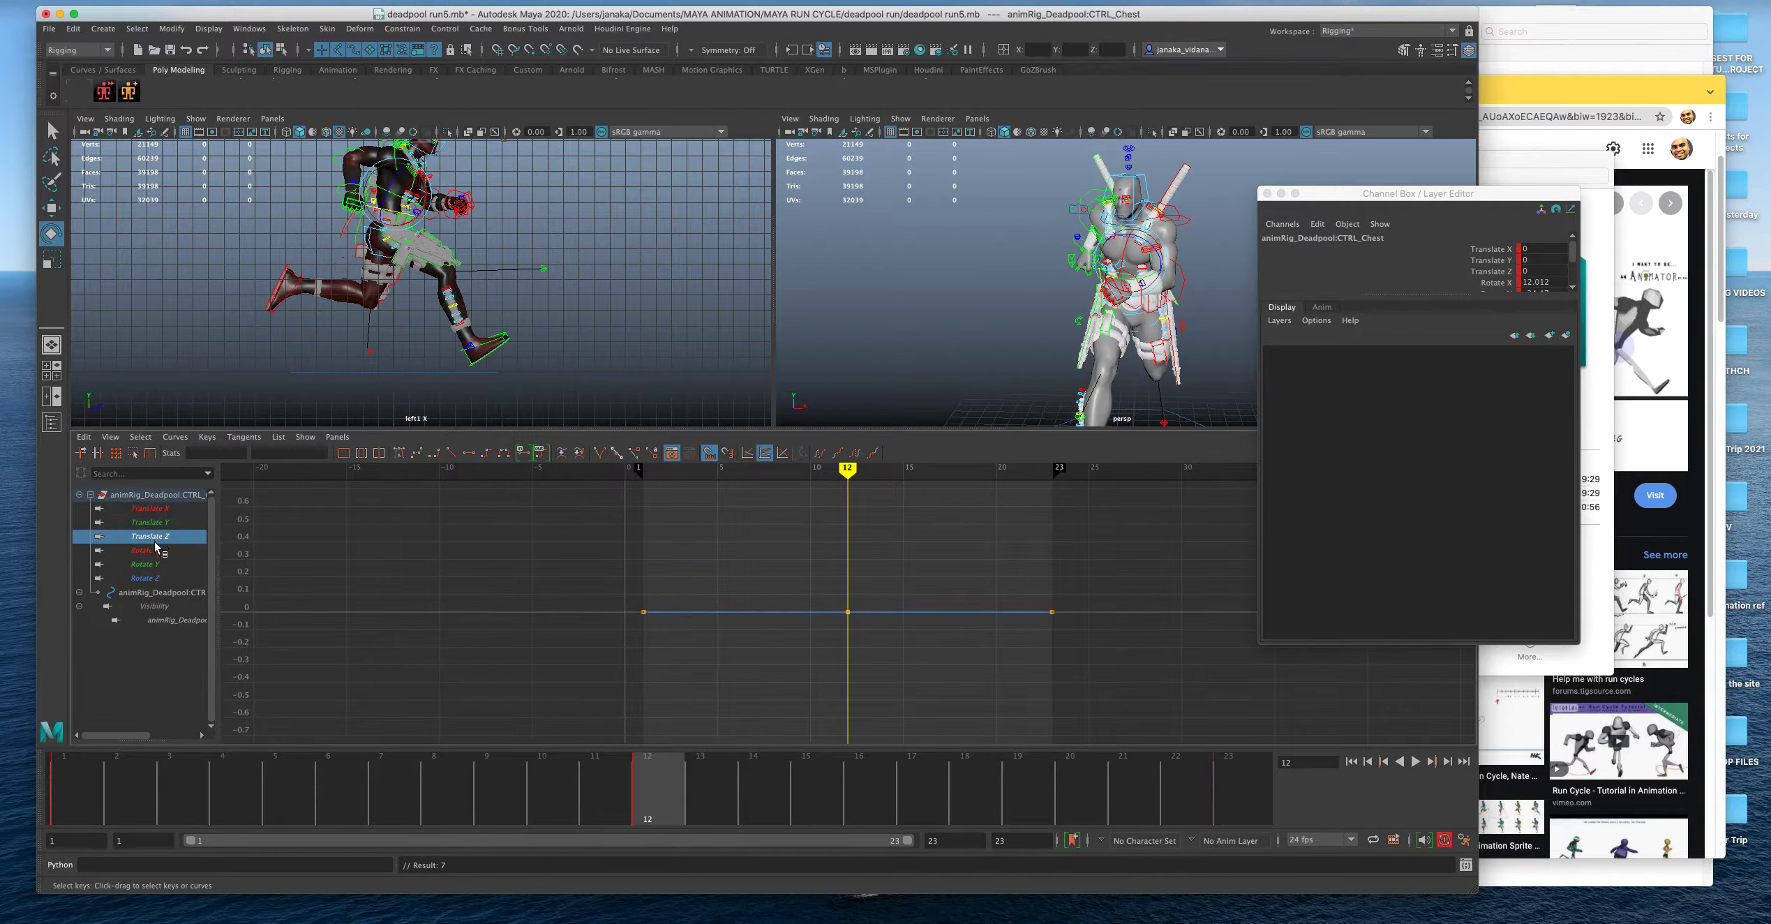
{"action": "left_click", "coordinate": [156, 551]}
{"action": "left_click", "coordinate": [157, 565]}
{"action": "left_click", "coordinate": [158, 578]}
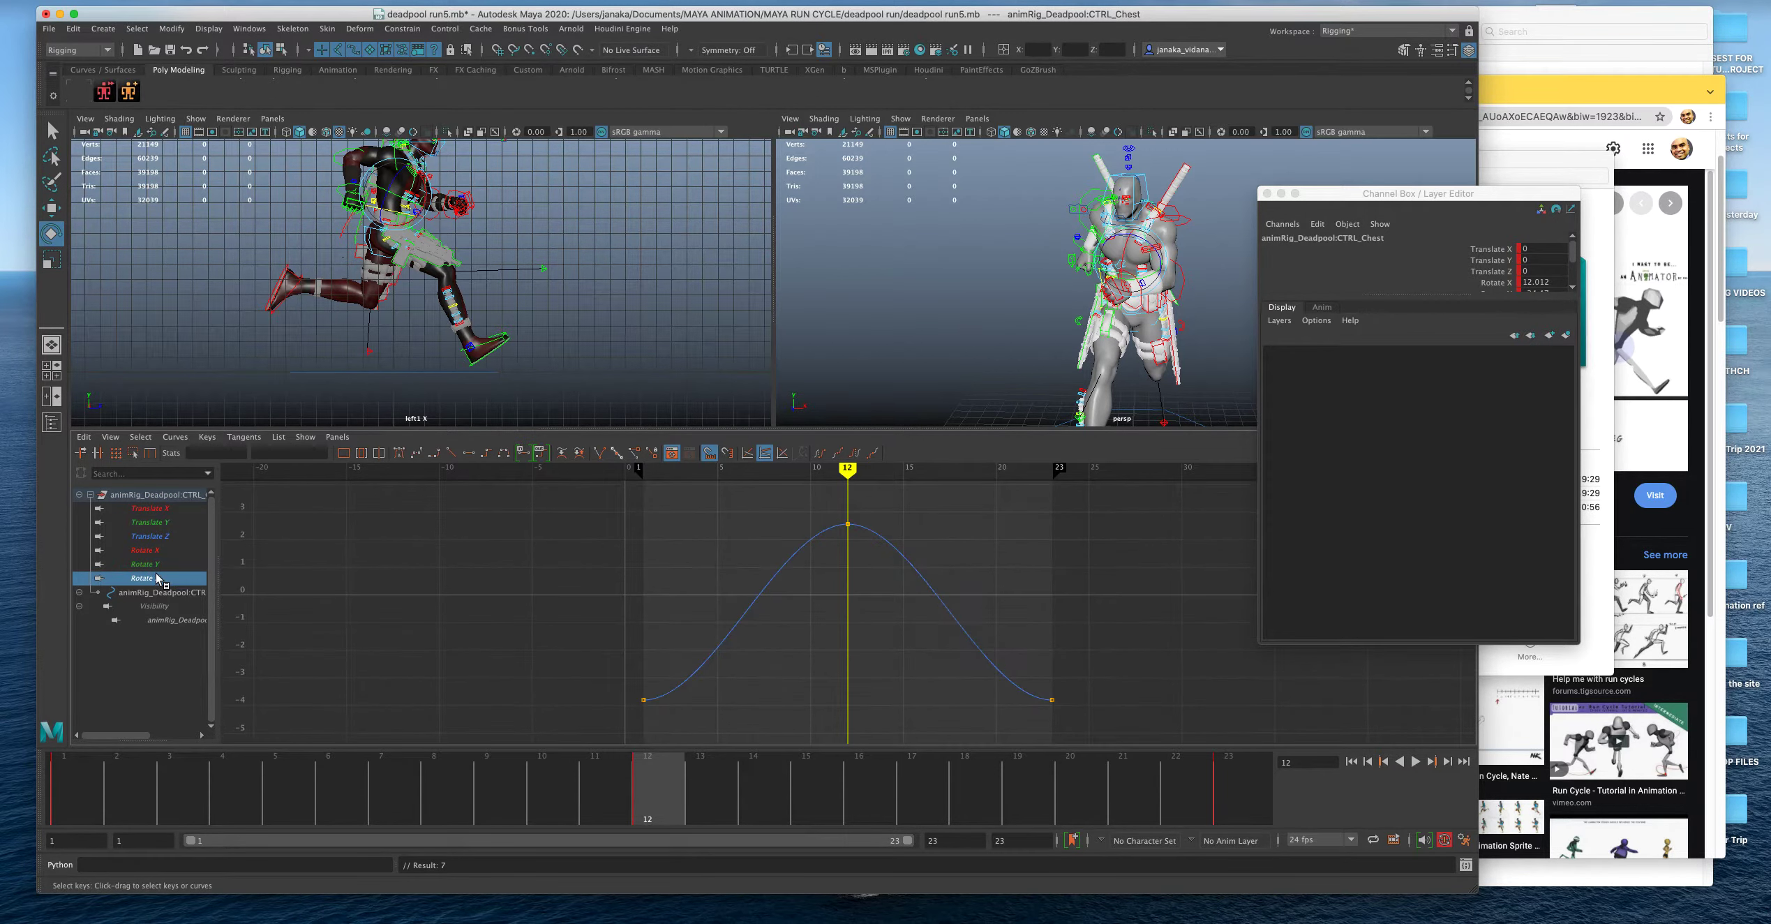
{"action": "left_click", "coordinate": [155, 522]}
{"action": "left_click", "coordinate": [155, 508]}
Play back the run cycle from the character's right side and return to frame 1.
{"action": "key", "text": "space"}
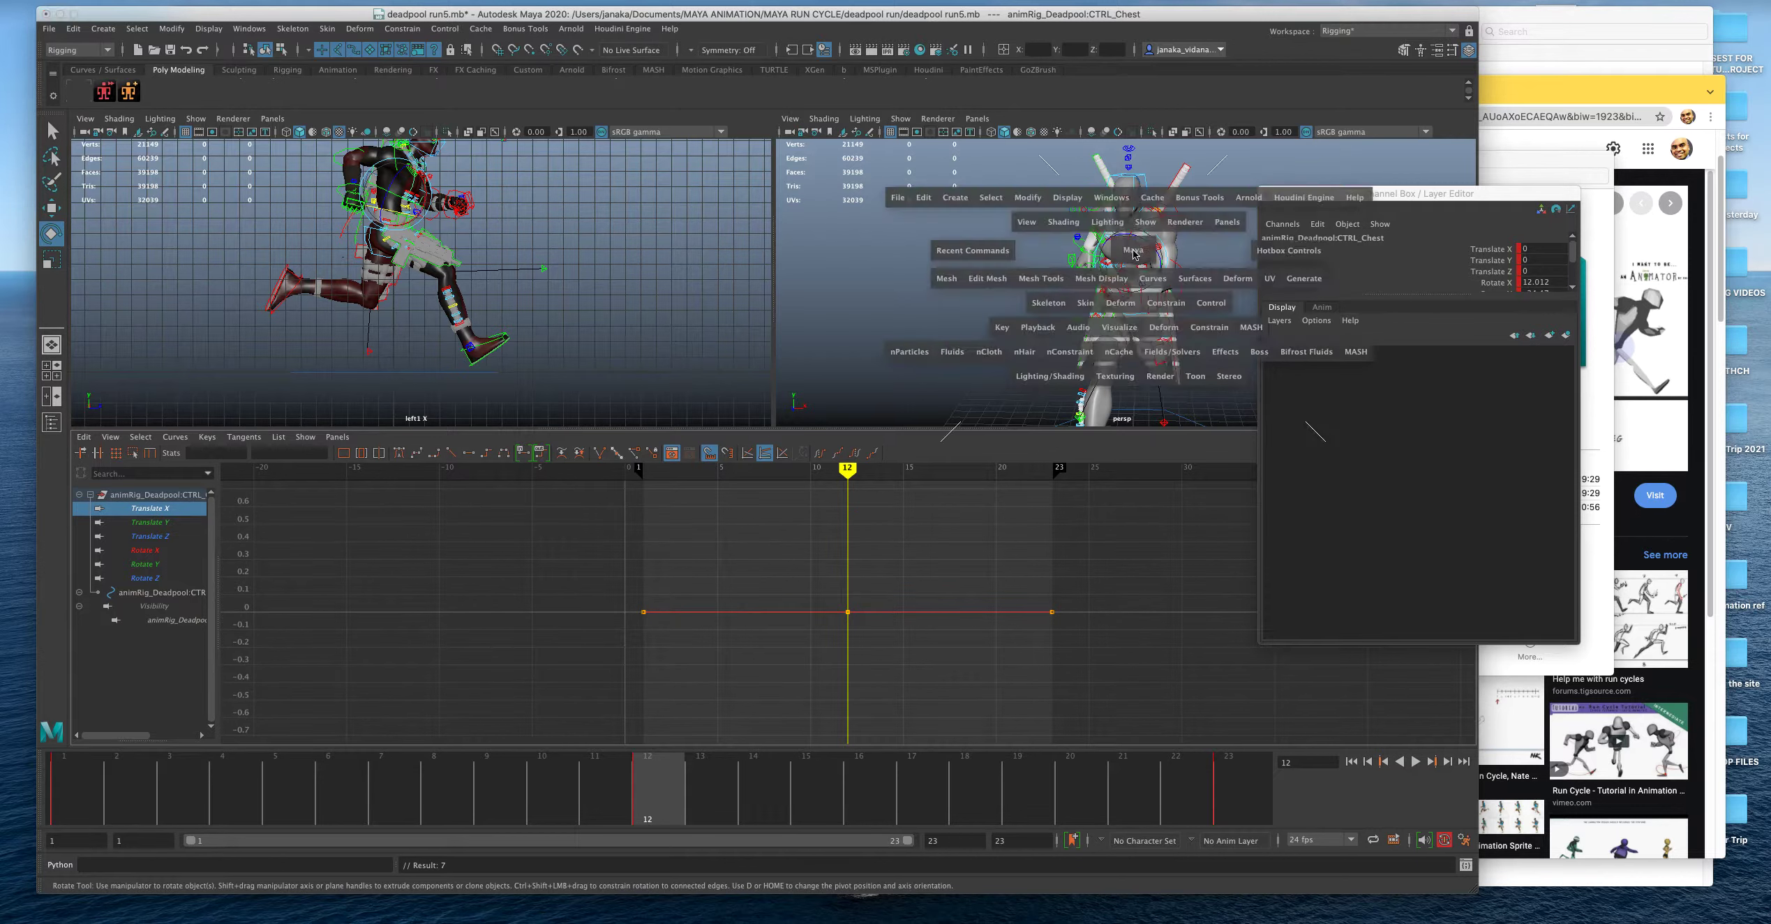
{"action": "left_click_drag", "start_coordinate": [824, 419], "coordinate": [1005, 413], "text": "alt"}
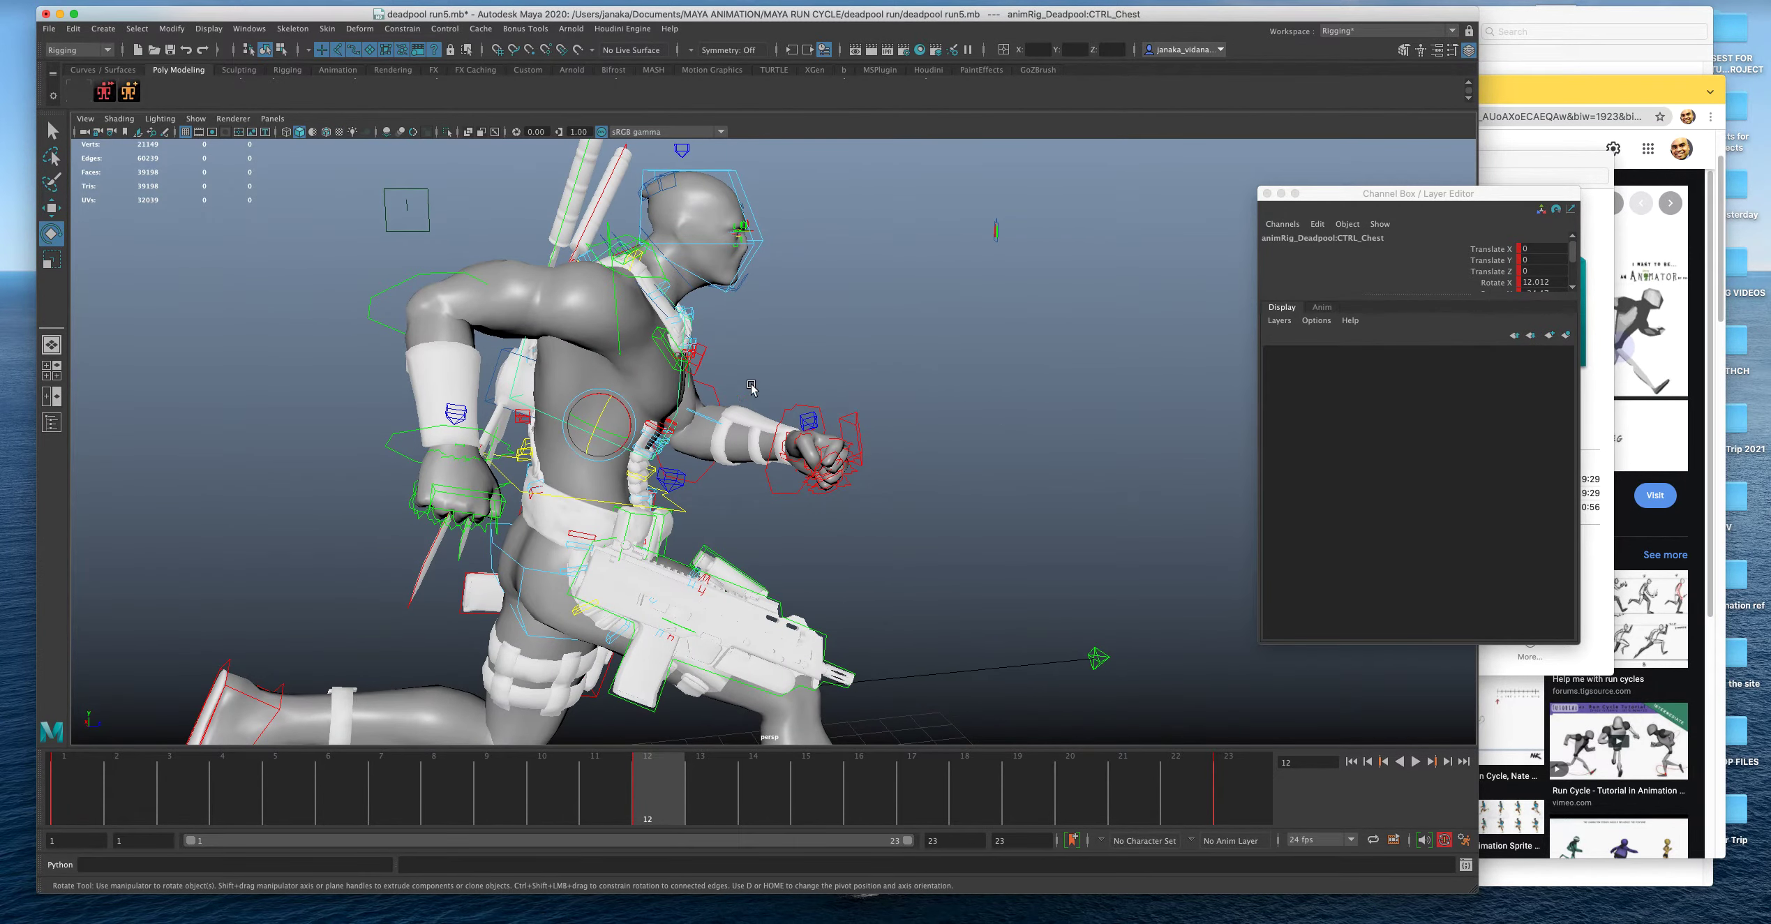
{"action": "left_click", "coordinate": [1417, 763]}
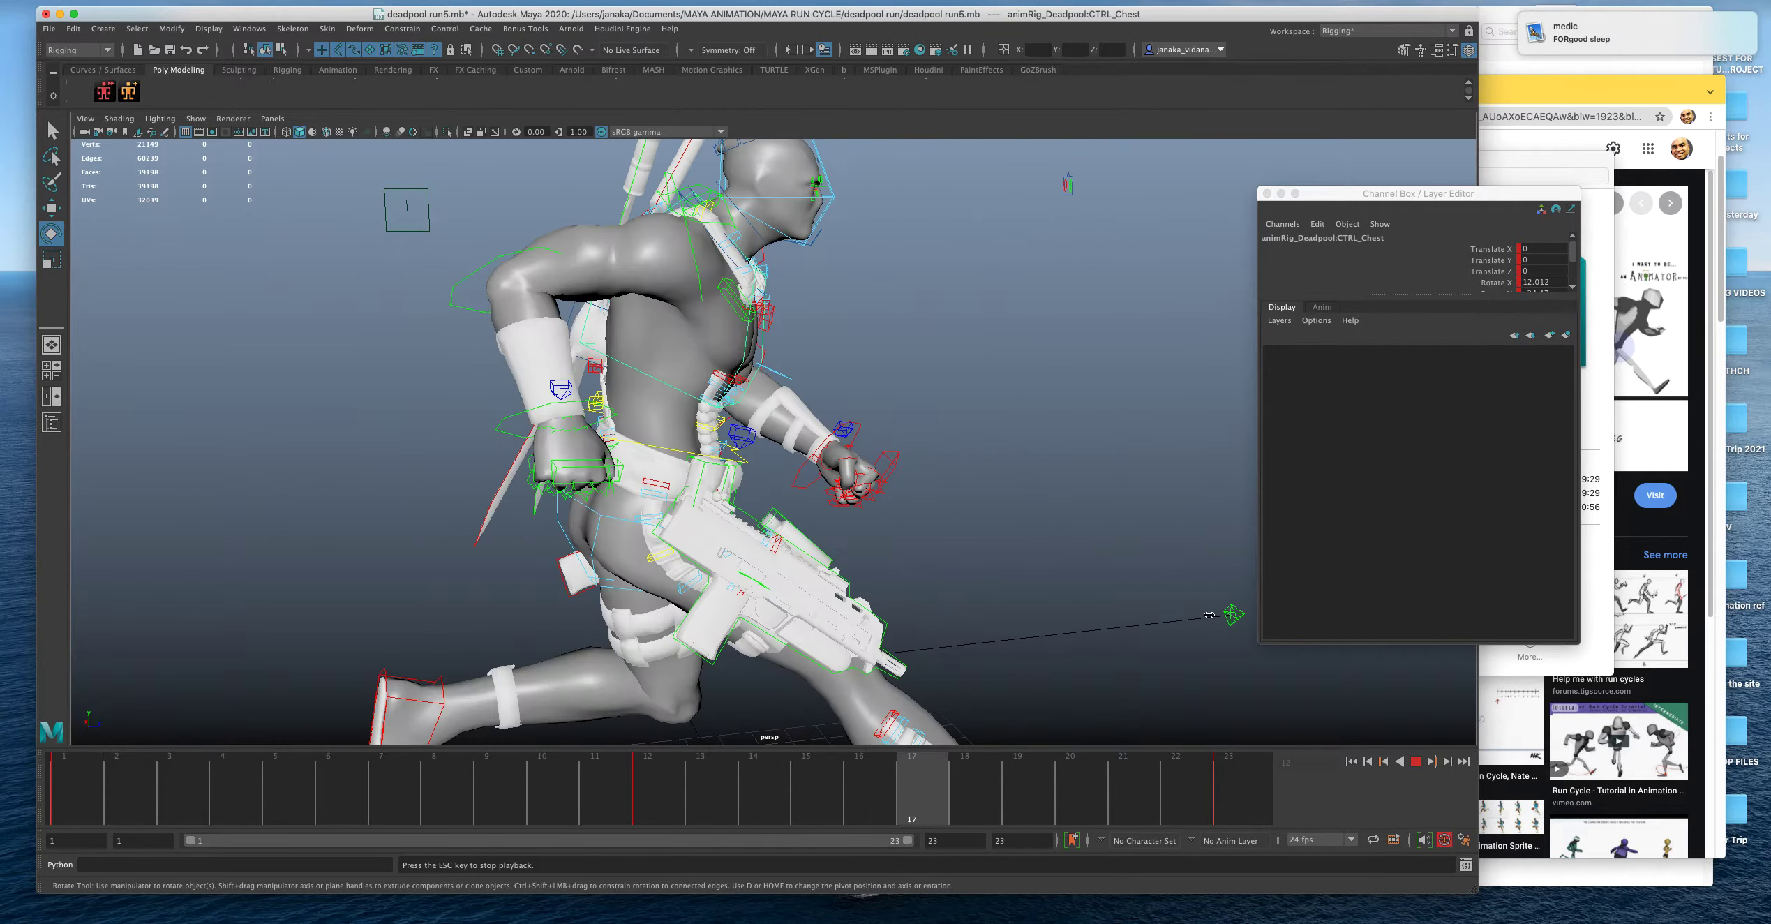
{"action": "left_click", "coordinate": [1415, 762]}
{"action": "left_click_drag", "start_coordinate": [94, 763], "coordinate": [133, 765]}
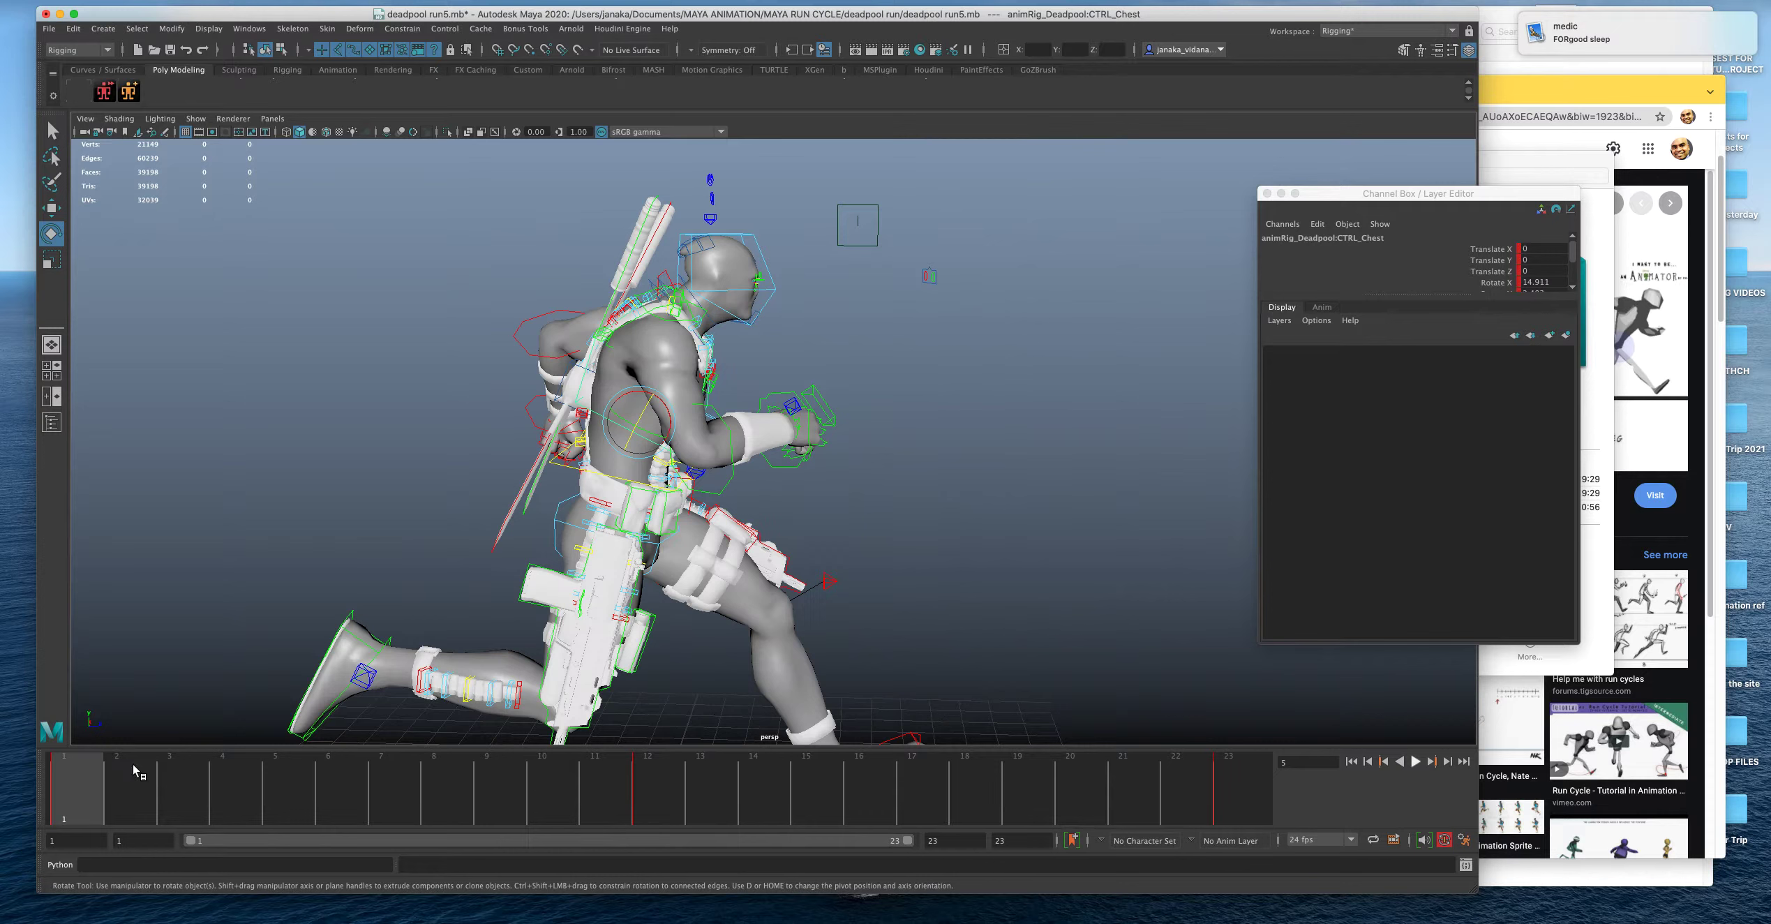
Select the right FK shoulder control and smooth the tangents of all its keys in the Graph Editor.
{"action": "left_click_drag", "start_coordinate": [763, 432], "coordinate": [635, 345], "text": "alt"}
{"action": "left_click", "coordinate": [635, 348]}
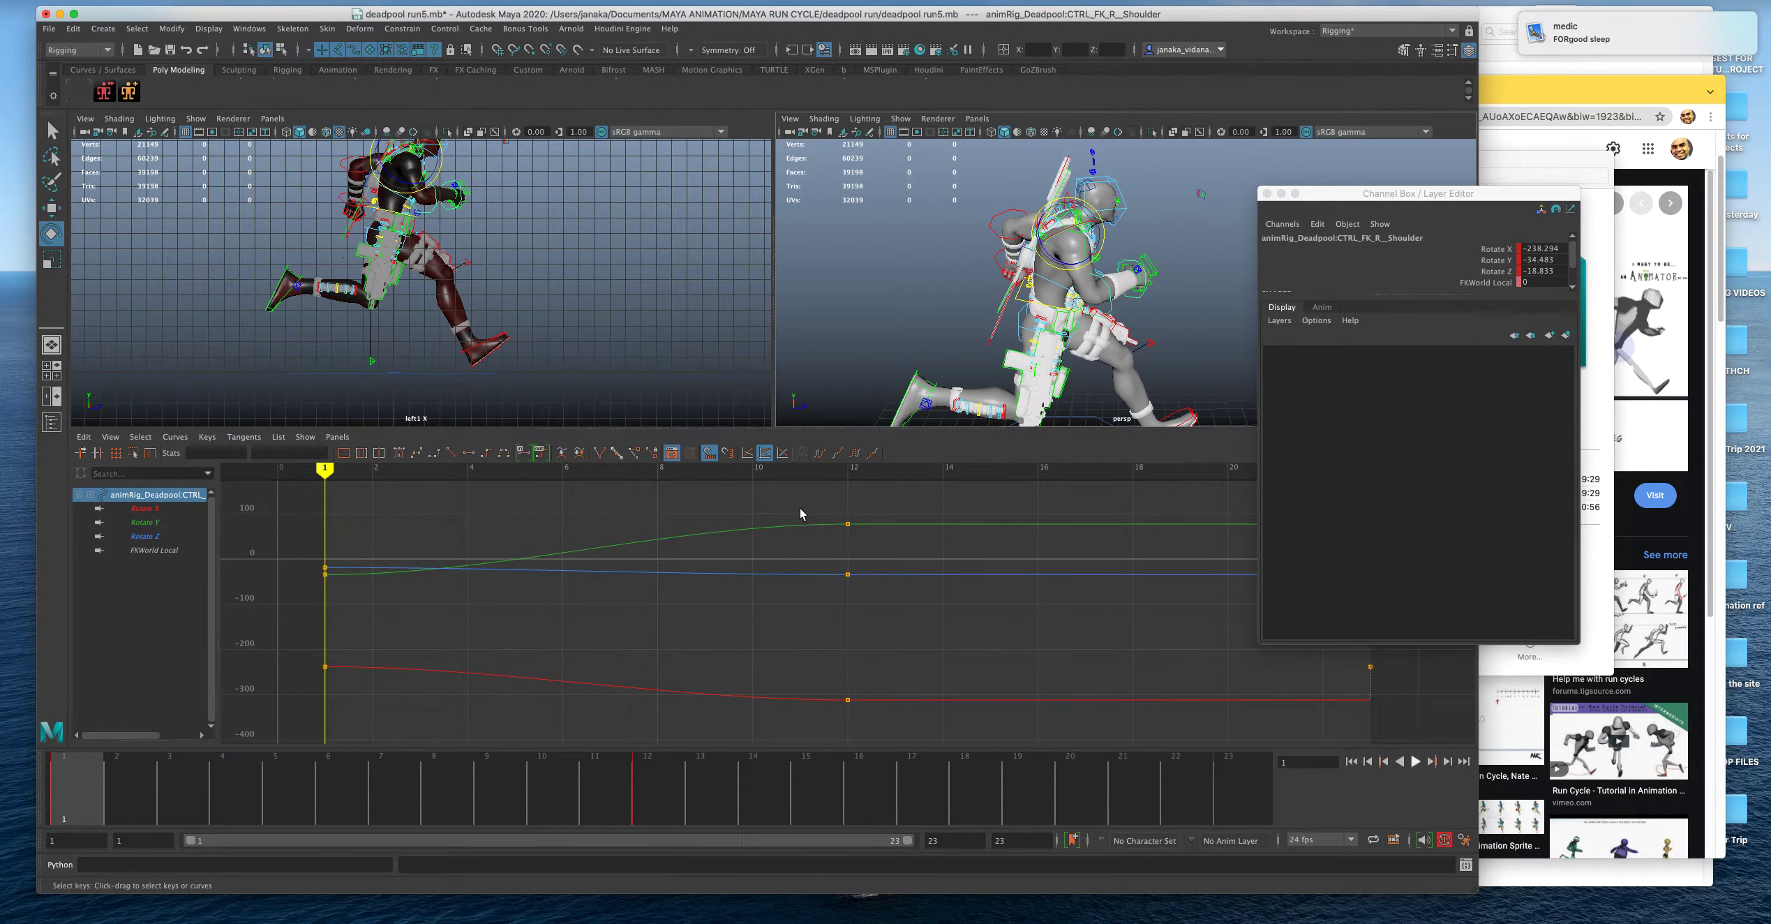
{"action": "key", "text": "f"}
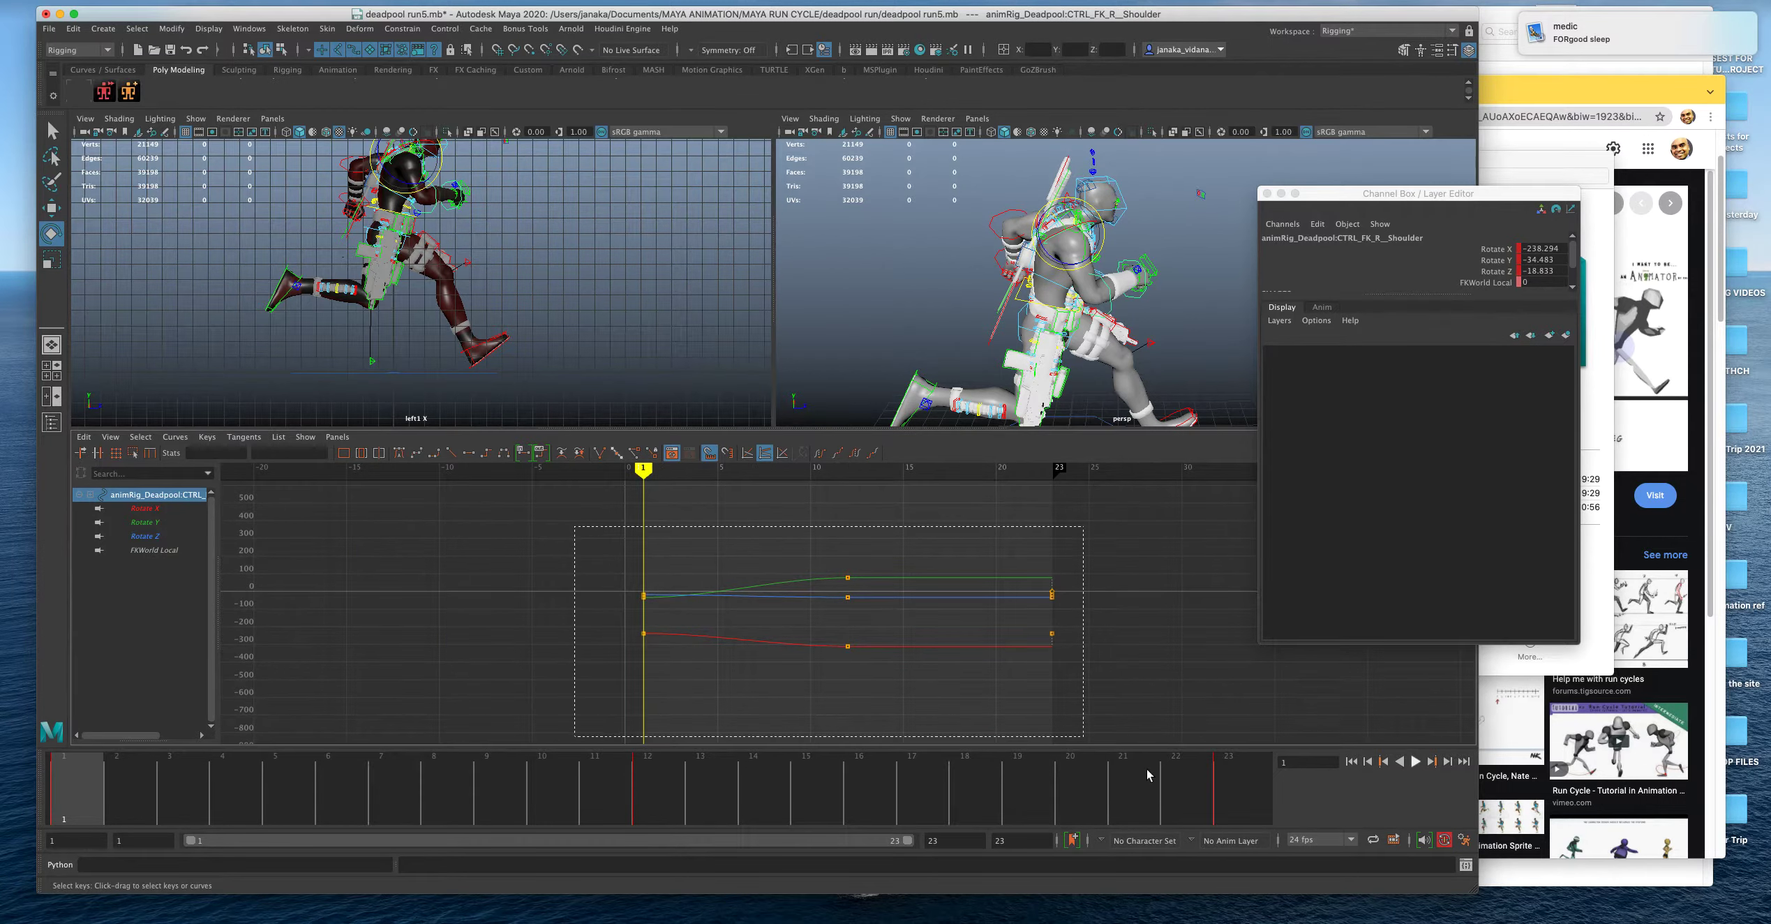
{"action": "left_click_drag", "start_coordinate": [1148, 775], "coordinate": [1144, 767]}
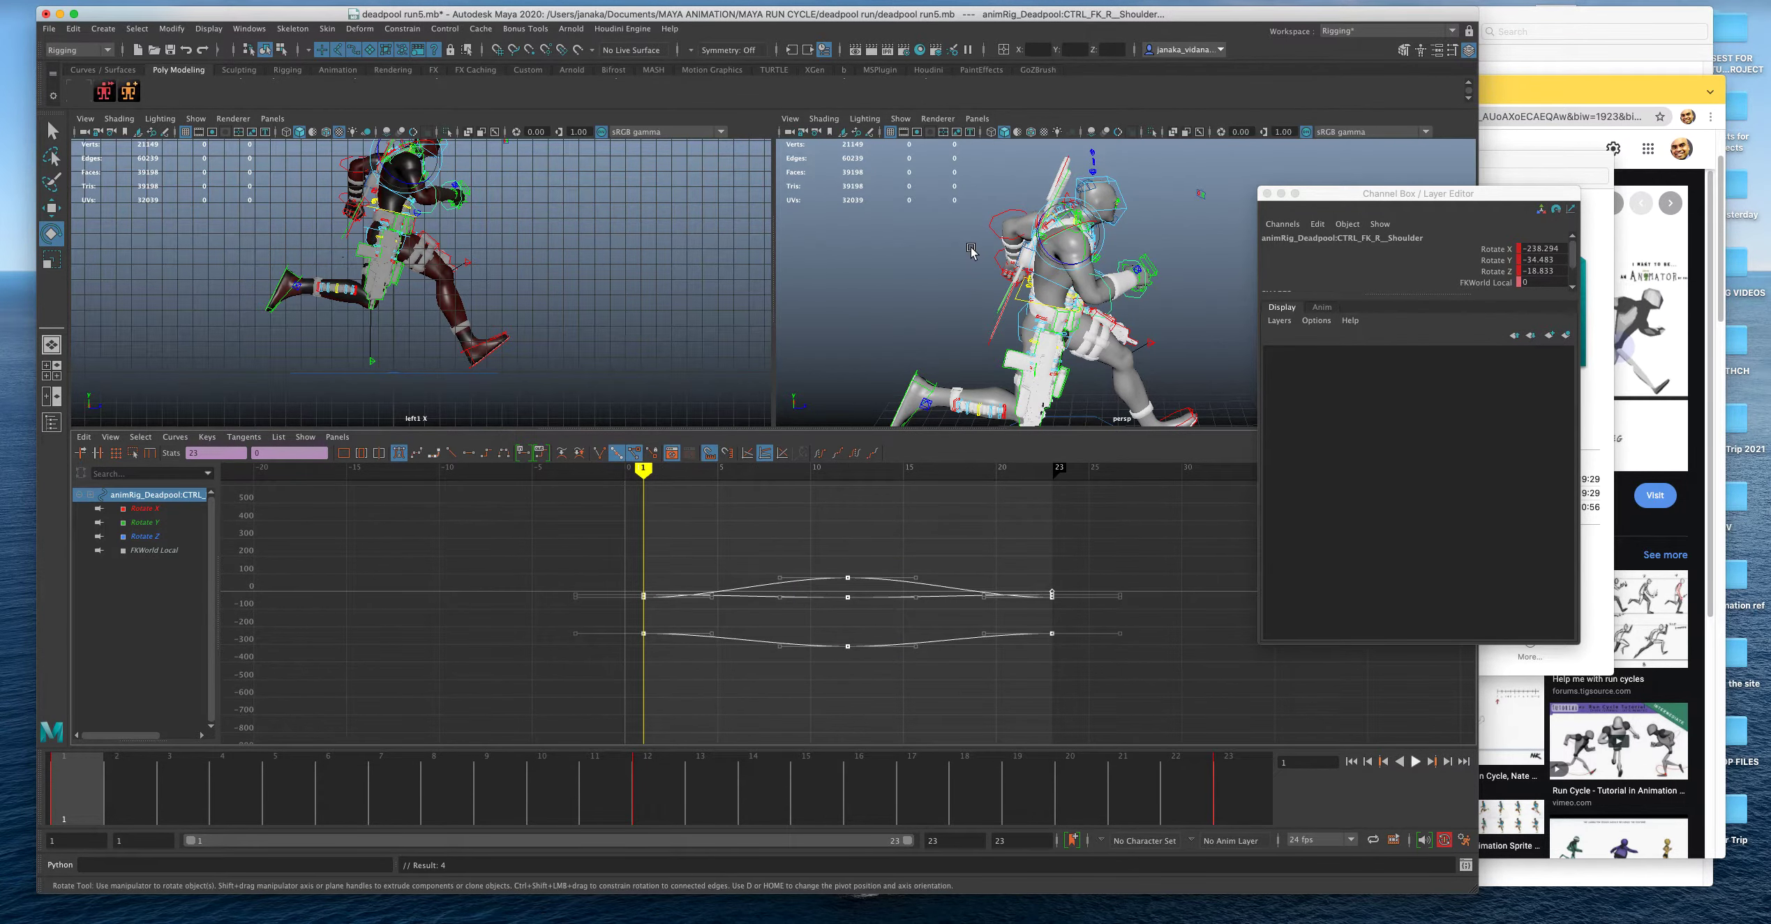
Check the right arm at frames 12 and 23 and play back the run cycle from the side and front.
{"action": "key", "text": "space"}
{"action": "left_click", "coordinate": [647, 792]}
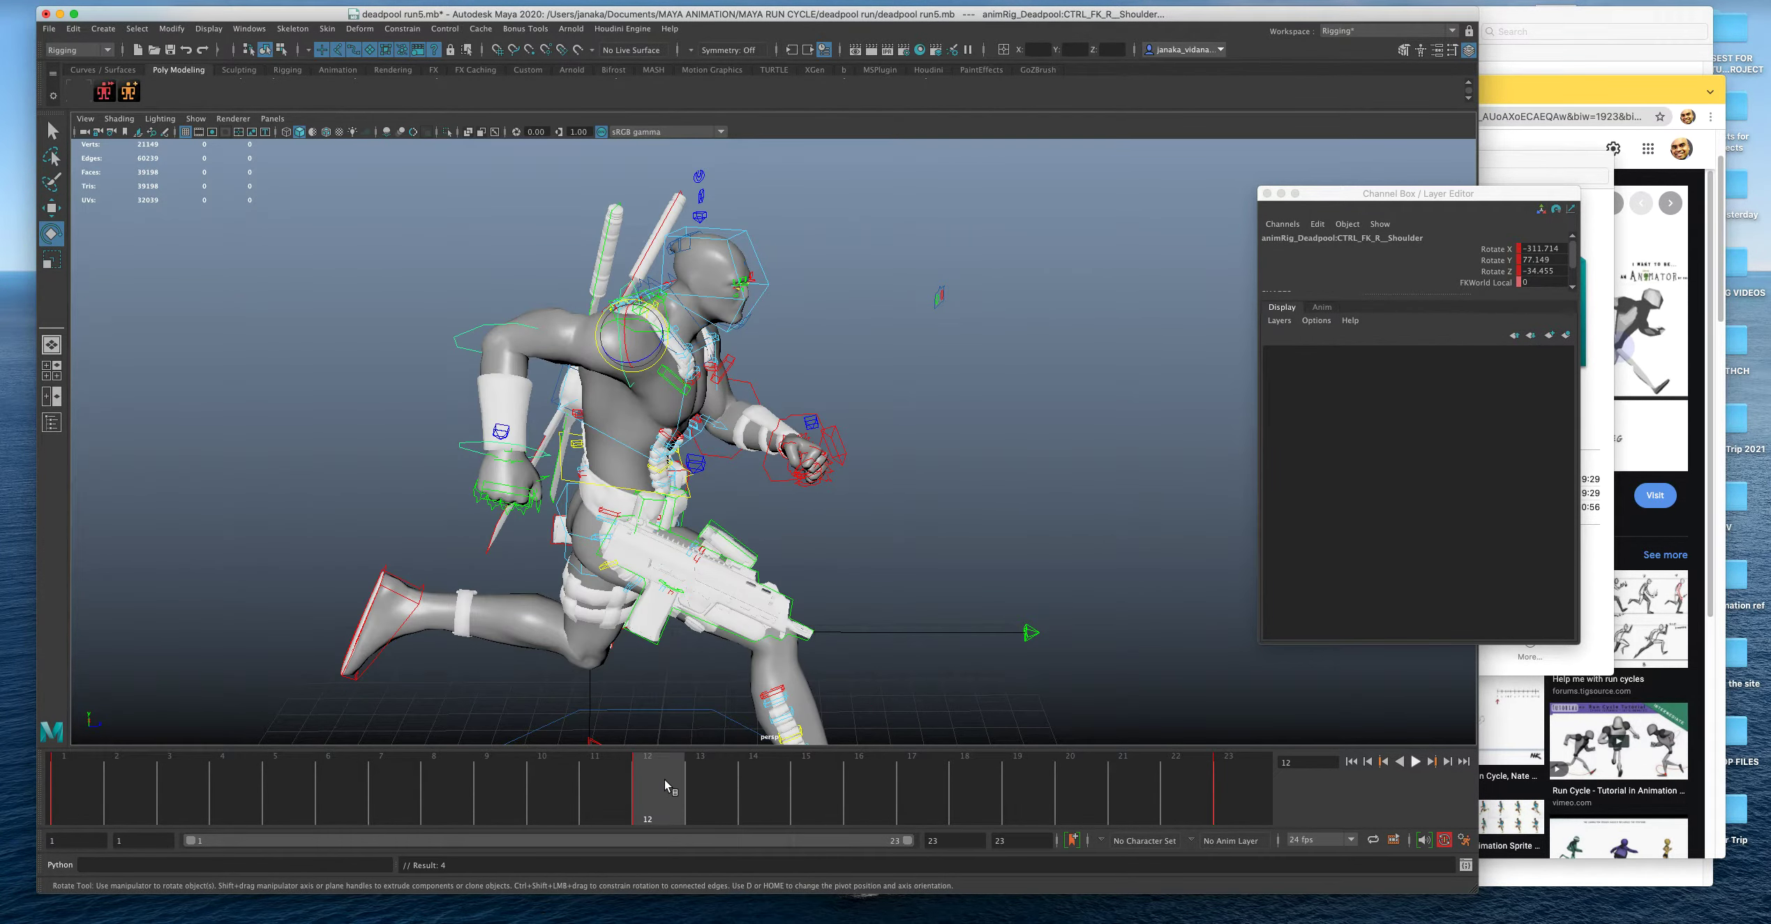
{"action": "left_click", "coordinate": [1219, 787]}
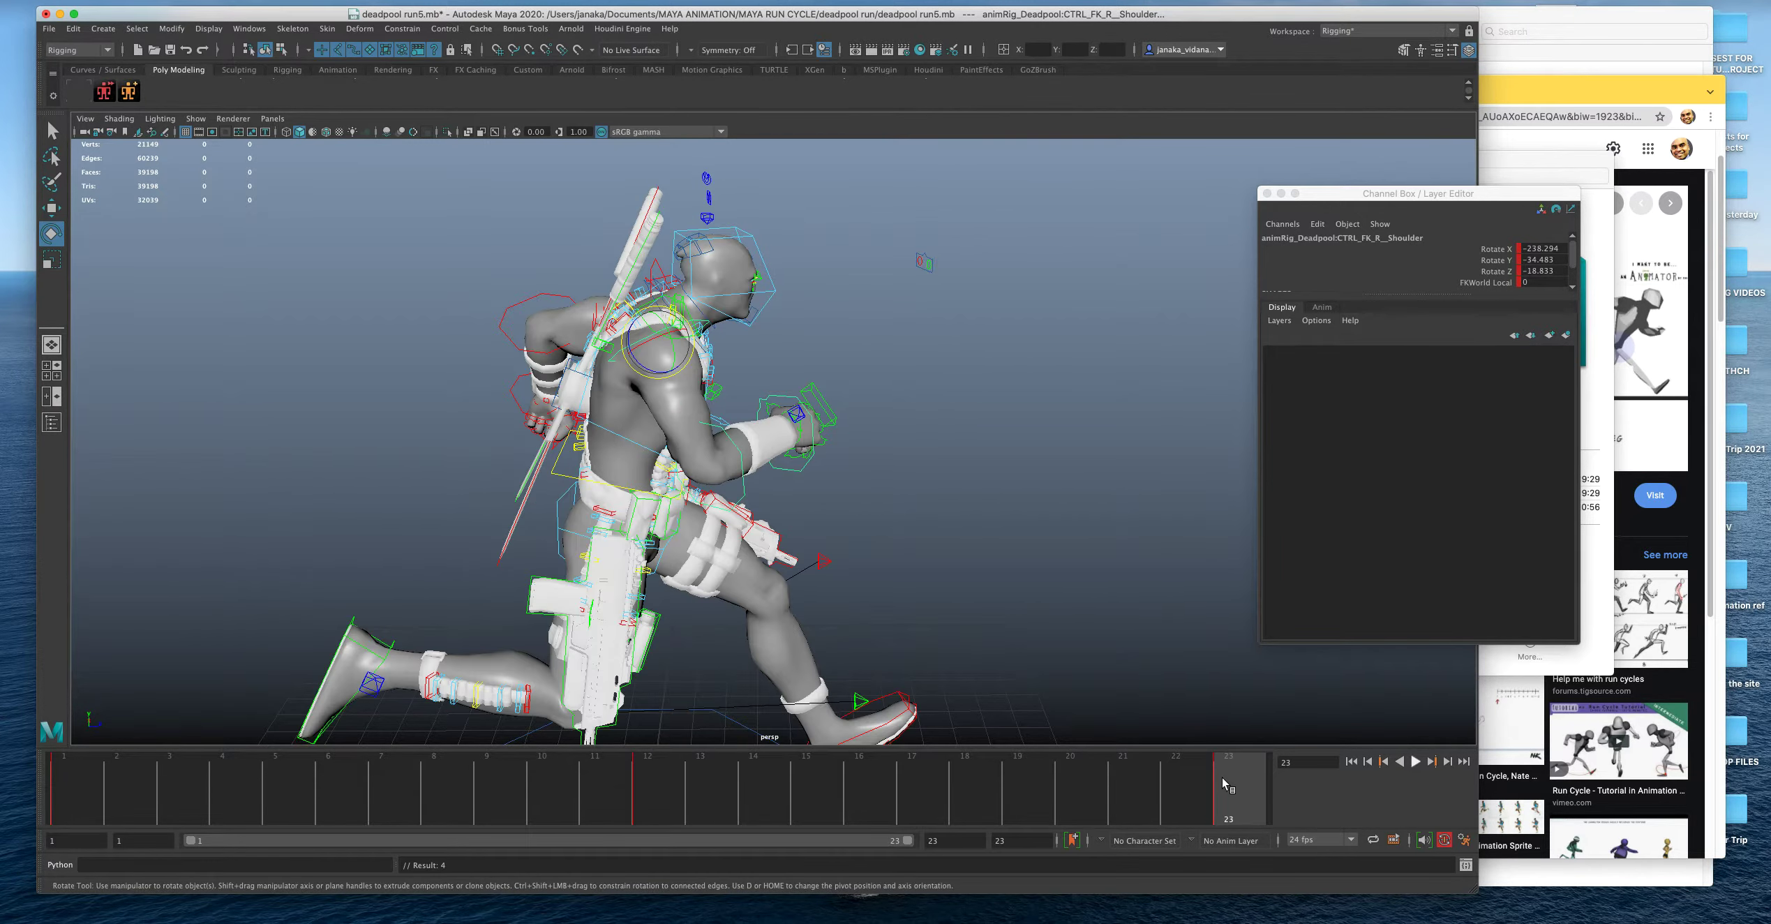
{"action": "left_click", "coordinate": [1416, 761]}
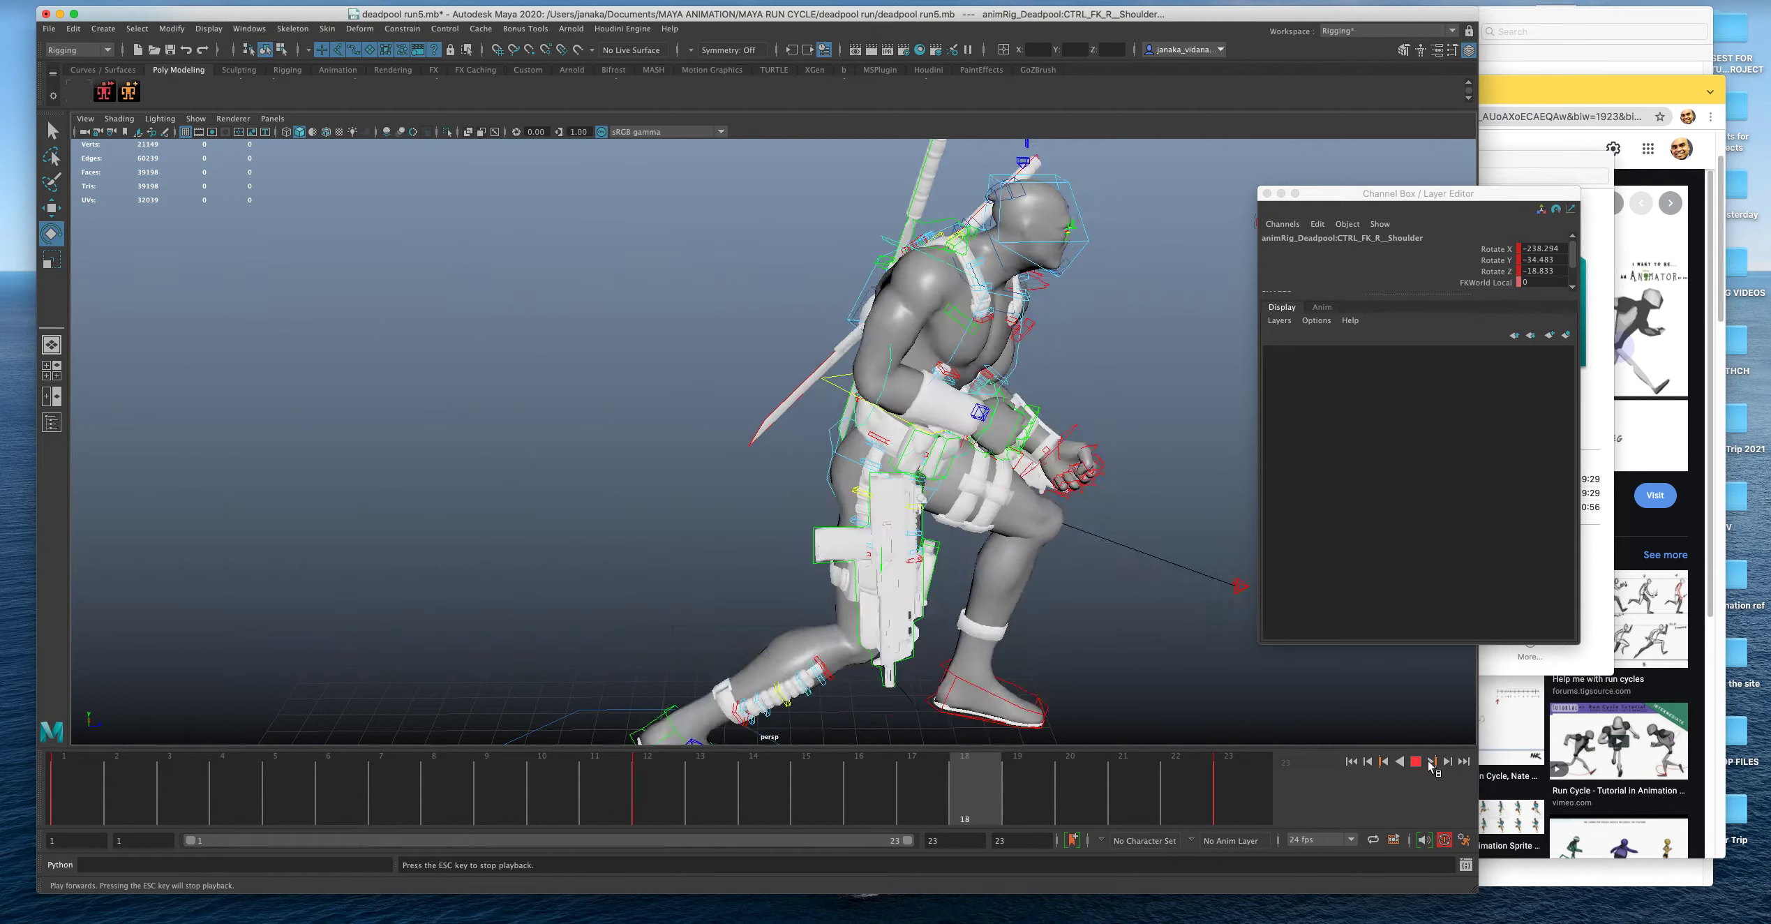
{"action": "right_click_drag", "start_coordinate": [1151, 542], "coordinate": [1079, 502], "text": "alt"}
{"action": "left_click_drag", "start_coordinate": [1079, 502], "coordinate": [965, 542], "text": "alt"}
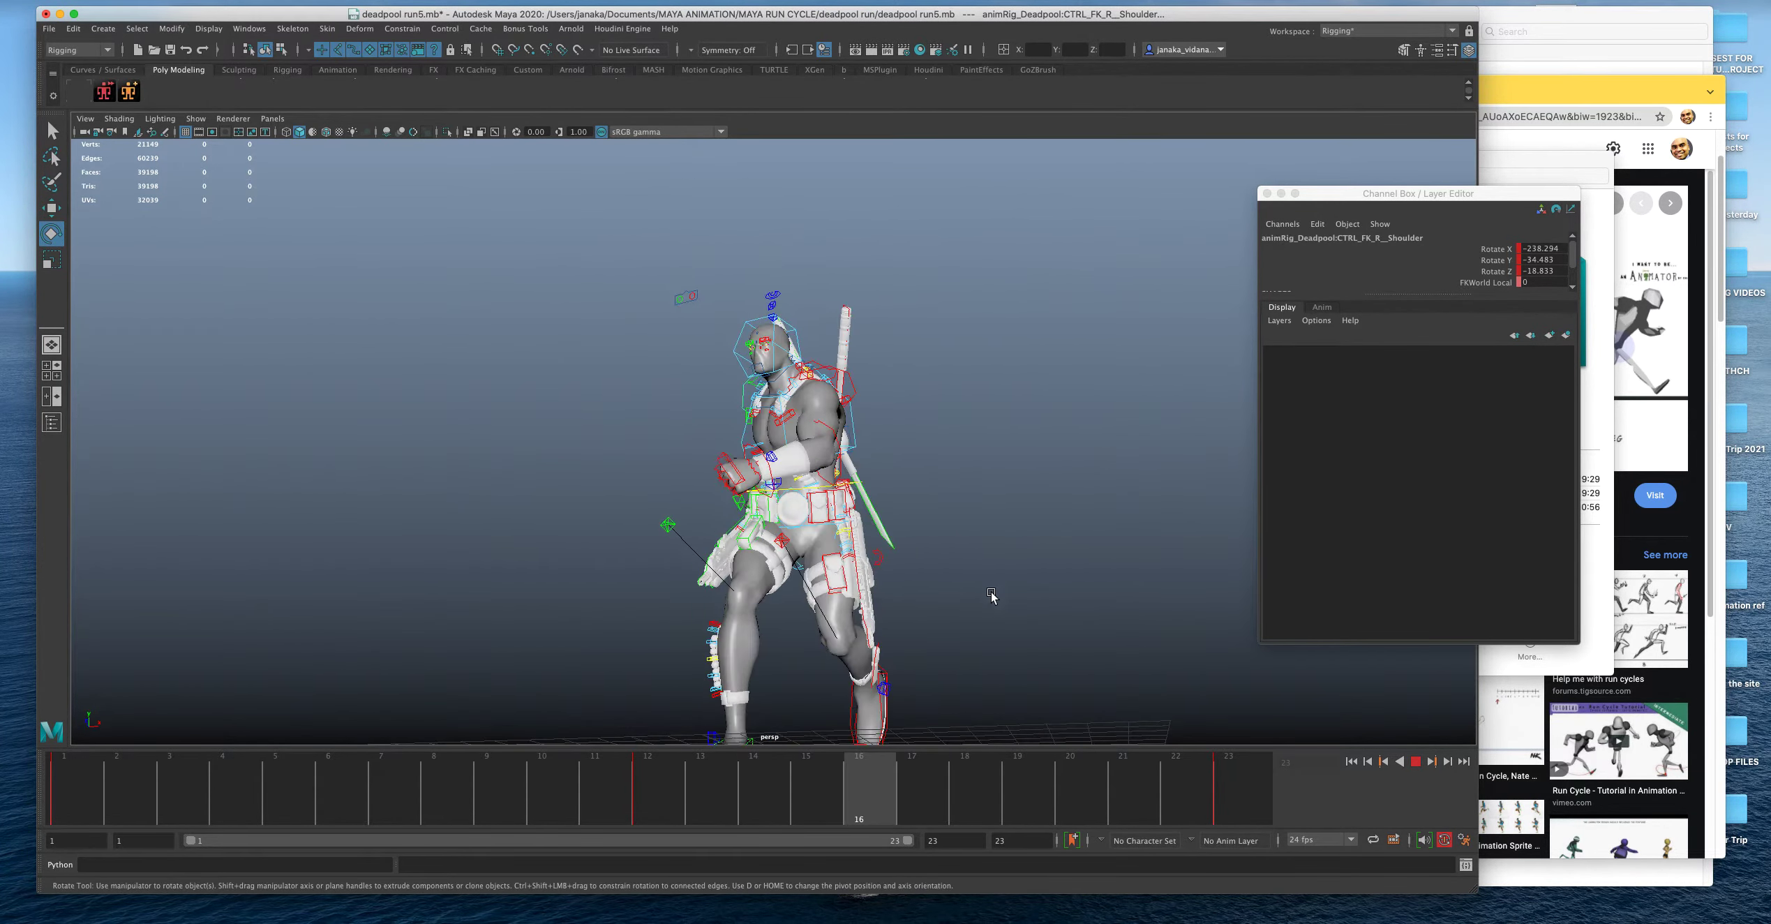
{"action": "left_click_drag", "start_coordinate": [1109, 635], "coordinate": [1016, 607], "text": "alt"}
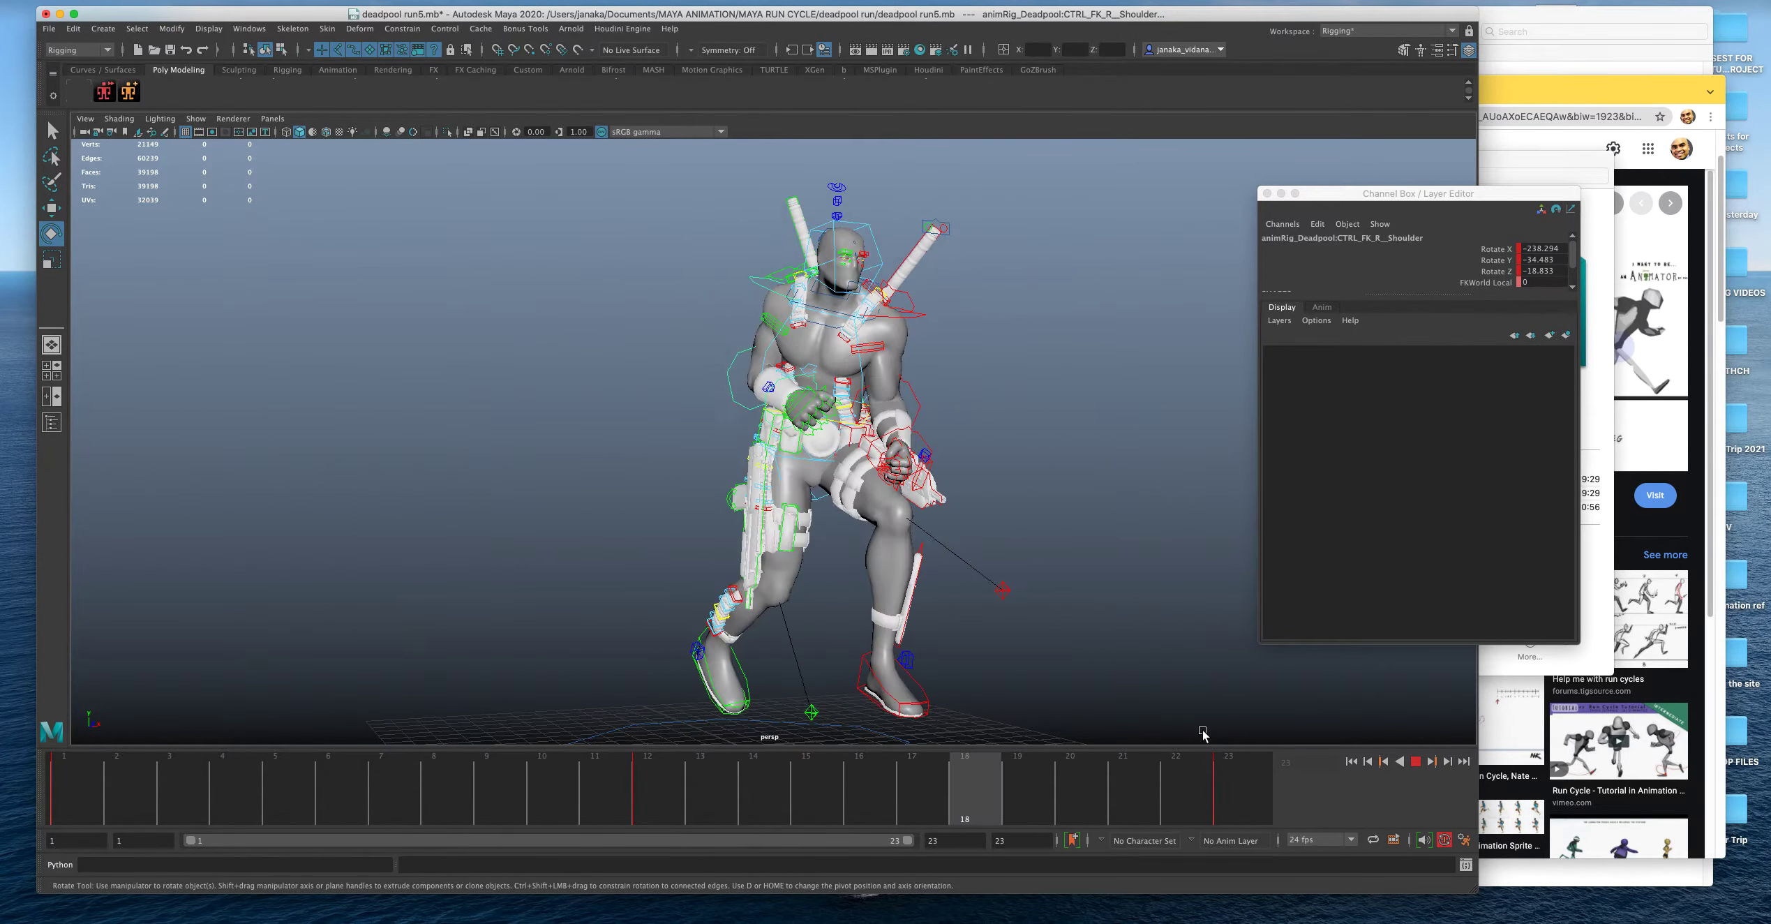
{"action": "left_click", "coordinate": [1416, 762]}
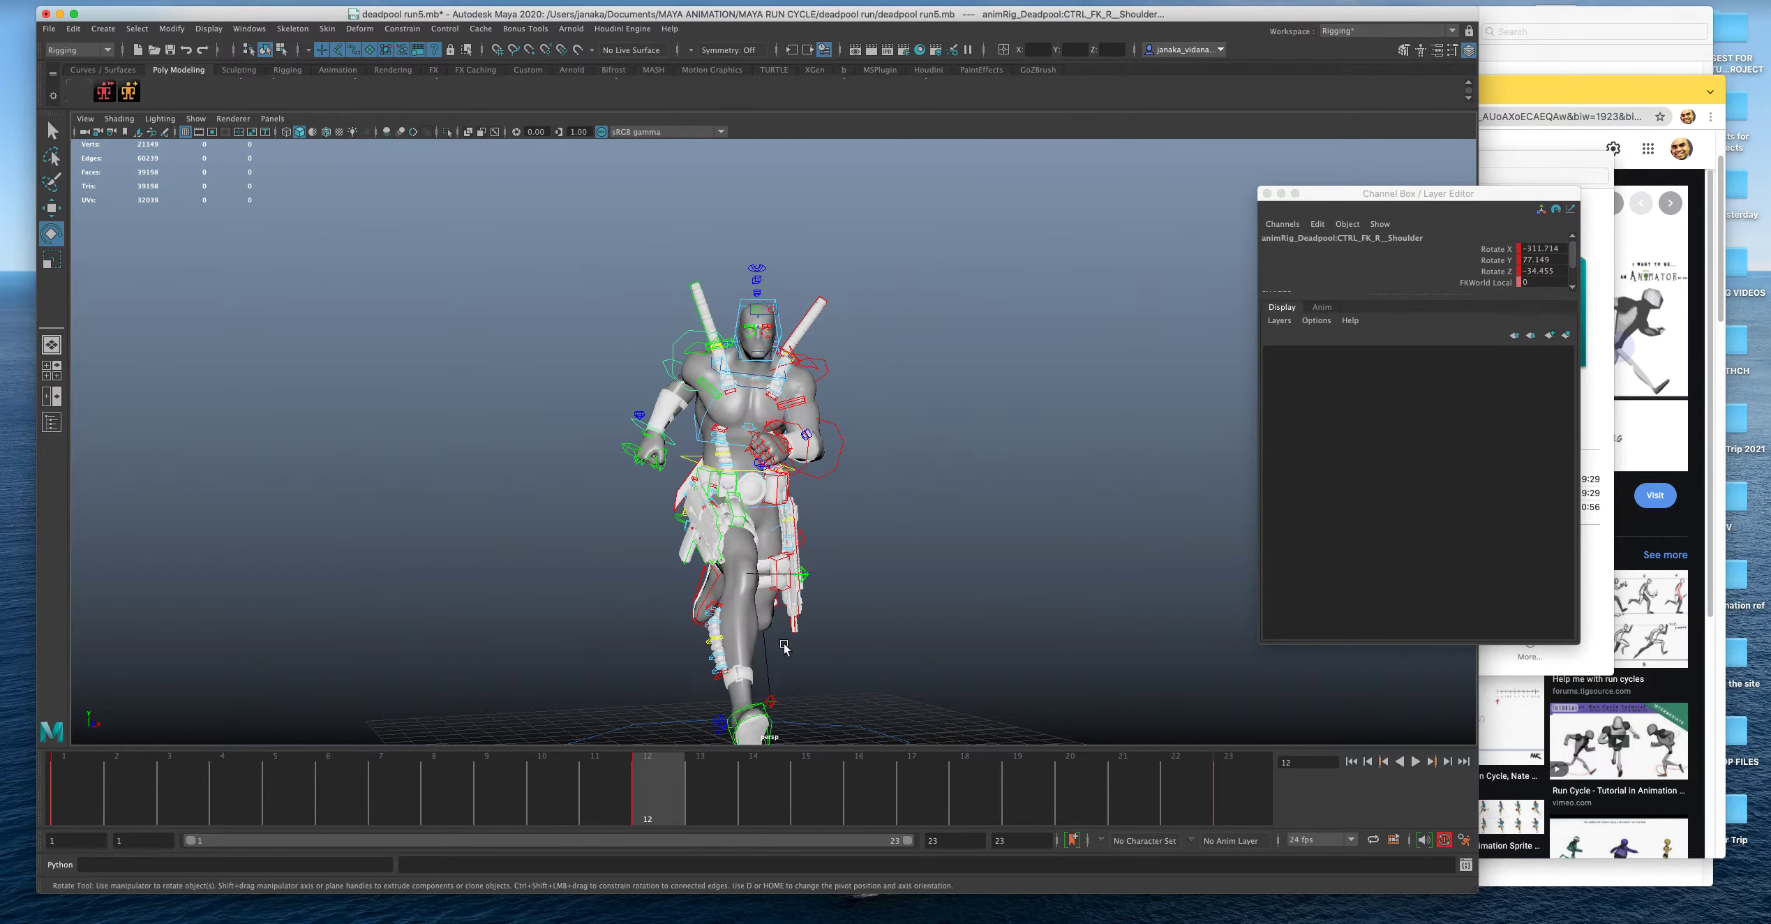
Select the hips control and delete its Rotate Y keys from frames 3 to 8 and 14 to 19 in the Graph Editor.
{"action": "left_click", "coordinate": [85, 803]}
{"action": "left_click_drag", "start_coordinate": [380, 719], "coordinate": [646, 639], "text": "alt"}
{"action": "left_click", "coordinate": [639, 613]}
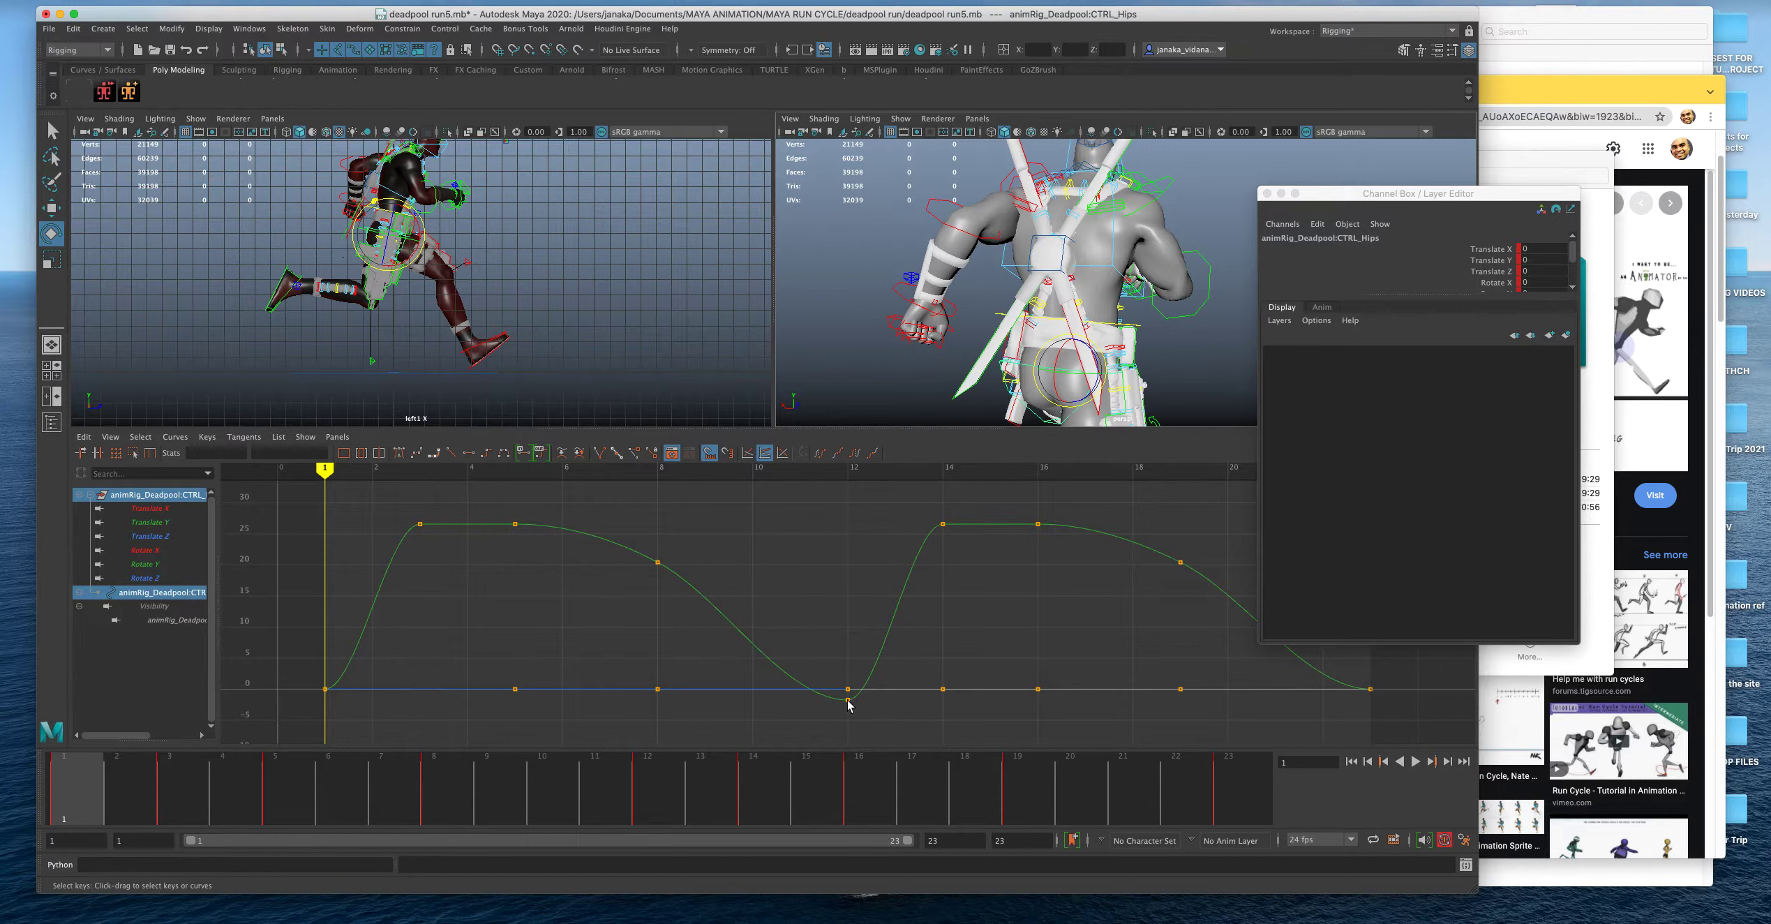
{"action": "left_click", "coordinate": [847, 700]}
{"action": "left_click_drag", "start_coordinate": [503, 529], "coordinate": [709, 593]}
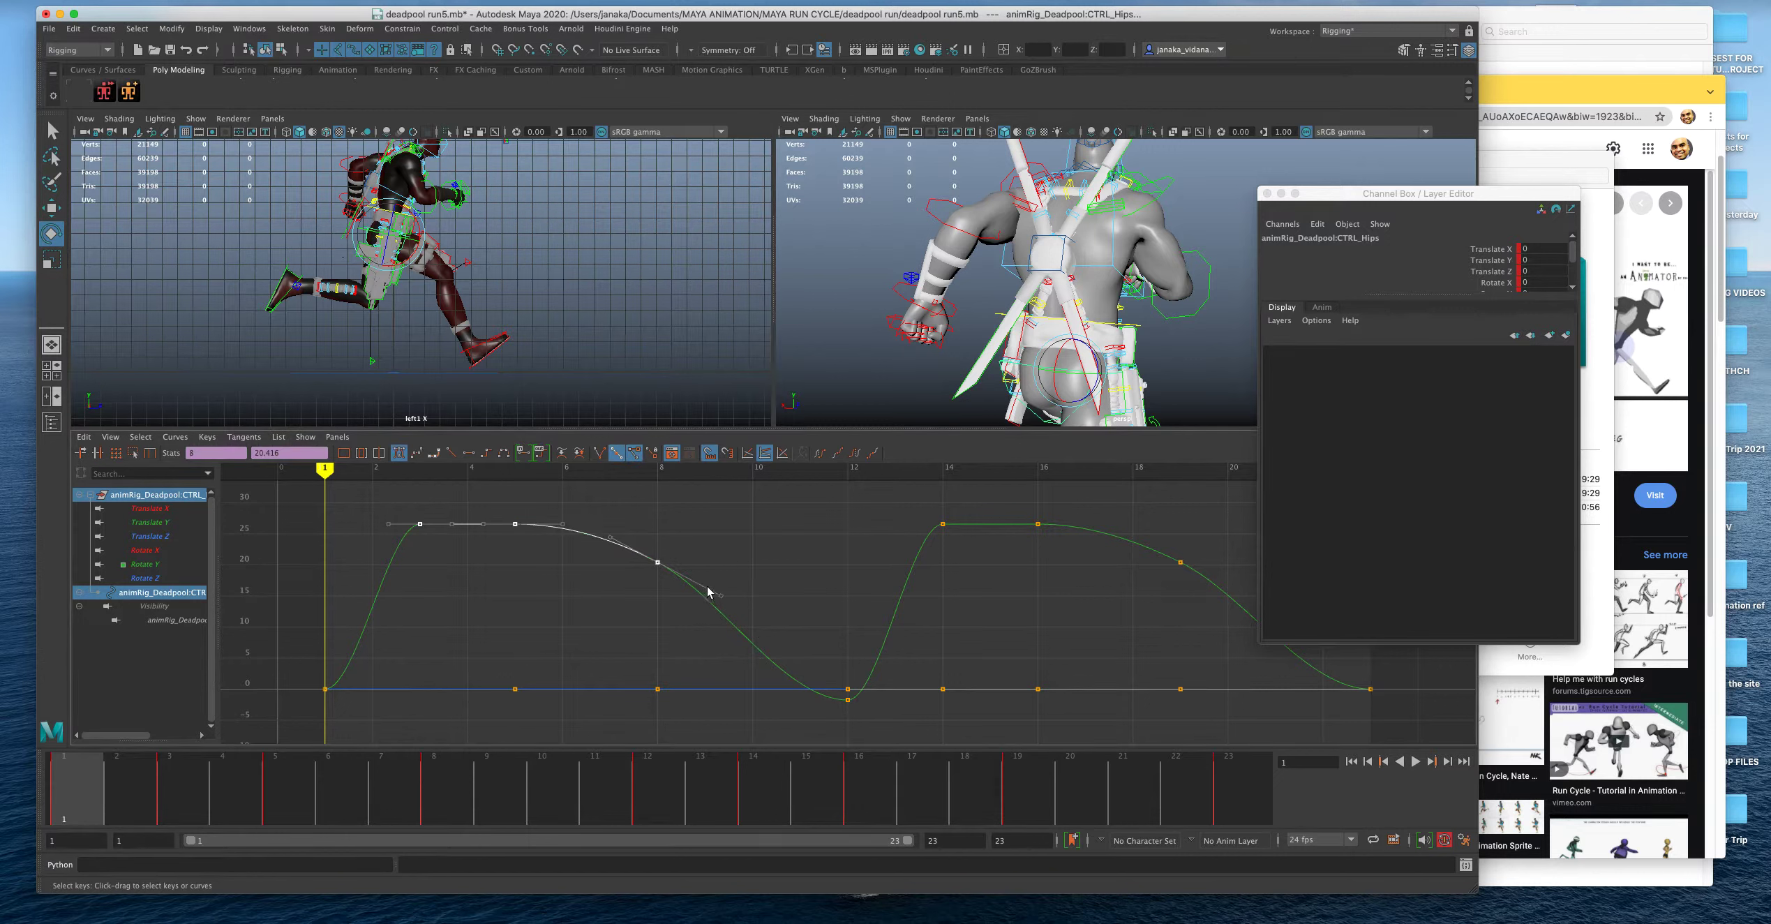
{"action": "key", "text": "Delete"}
{"action": "left_click_drag", "start_coordinate": [917, 497], "coordinate": [1180, 574]}
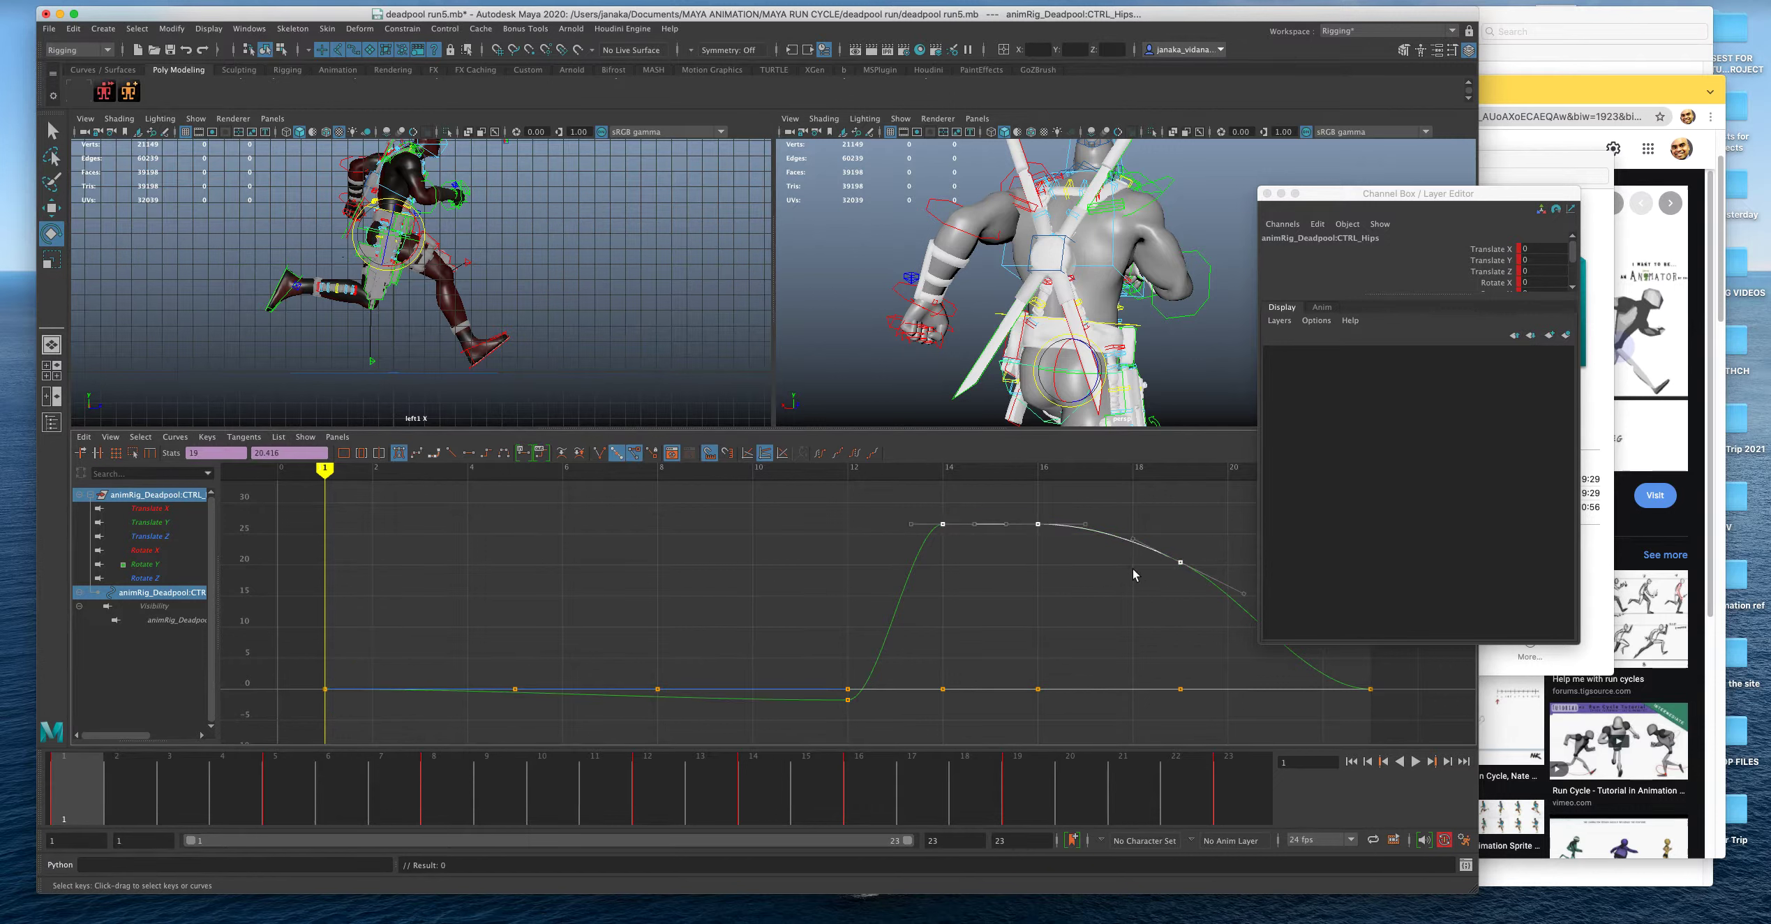
{"action": "key", "text": "Delete"}
{"action": "key", "text": "f"}
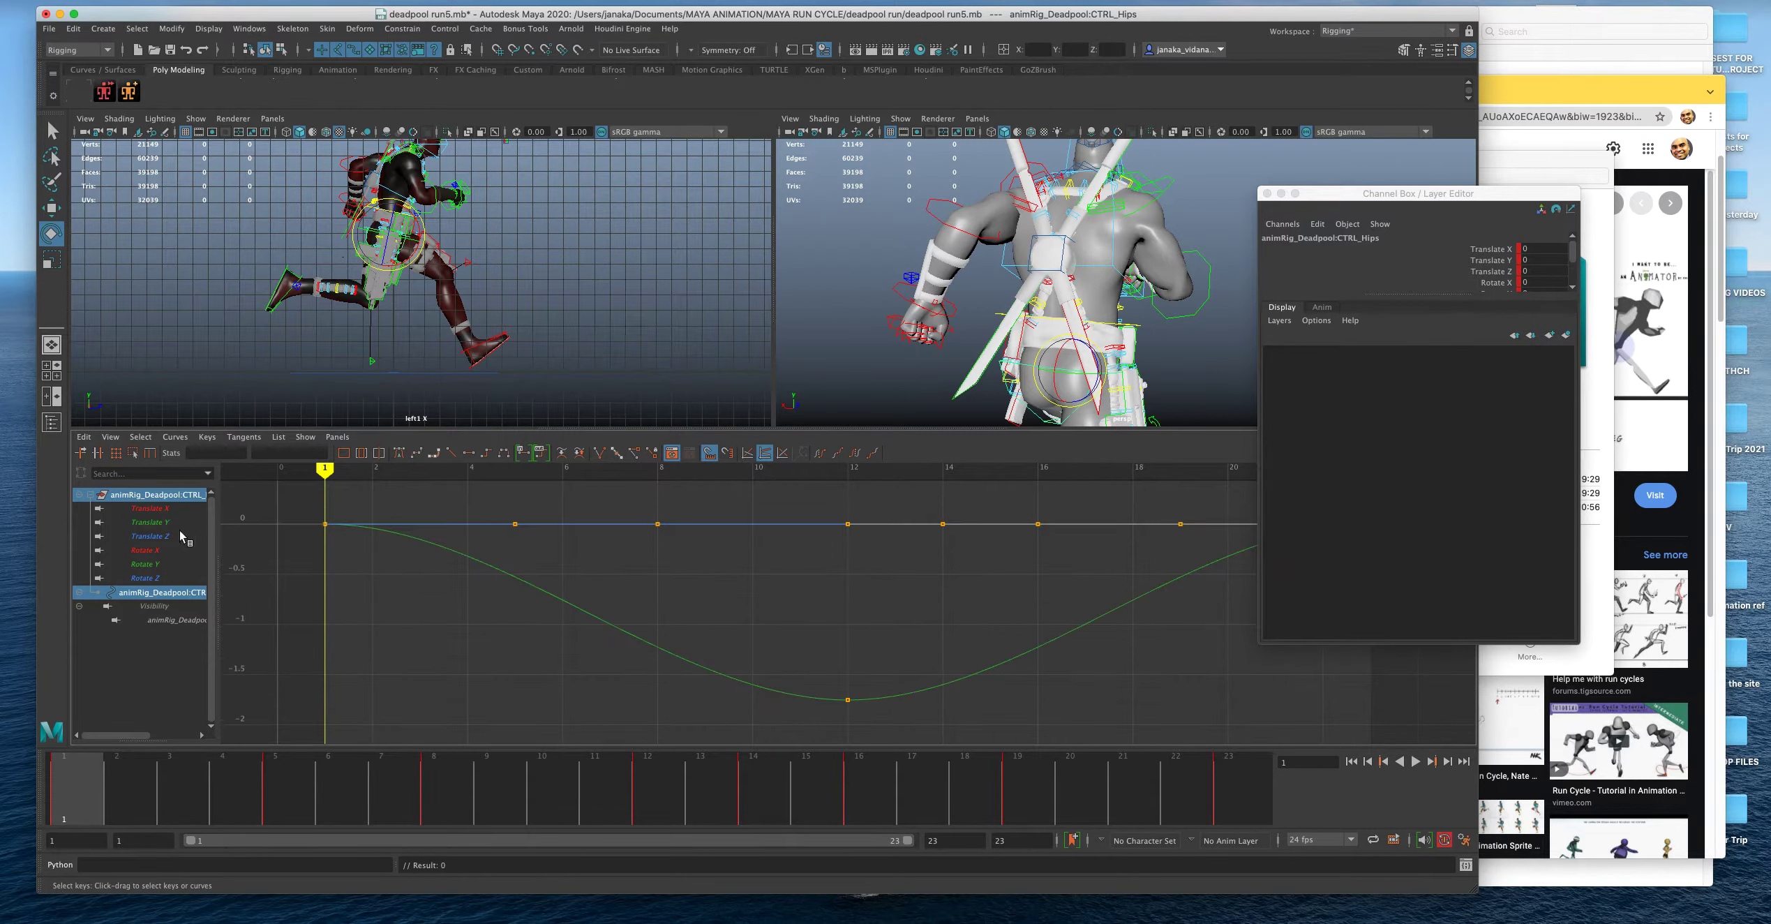
Examine the hips control's Rotate and Translate curves one by one in the Graph Editor.
{"action": "left_click", "coordinate": [154, 566]}
{"action": "left_click", "coordinate": [146, 577]}
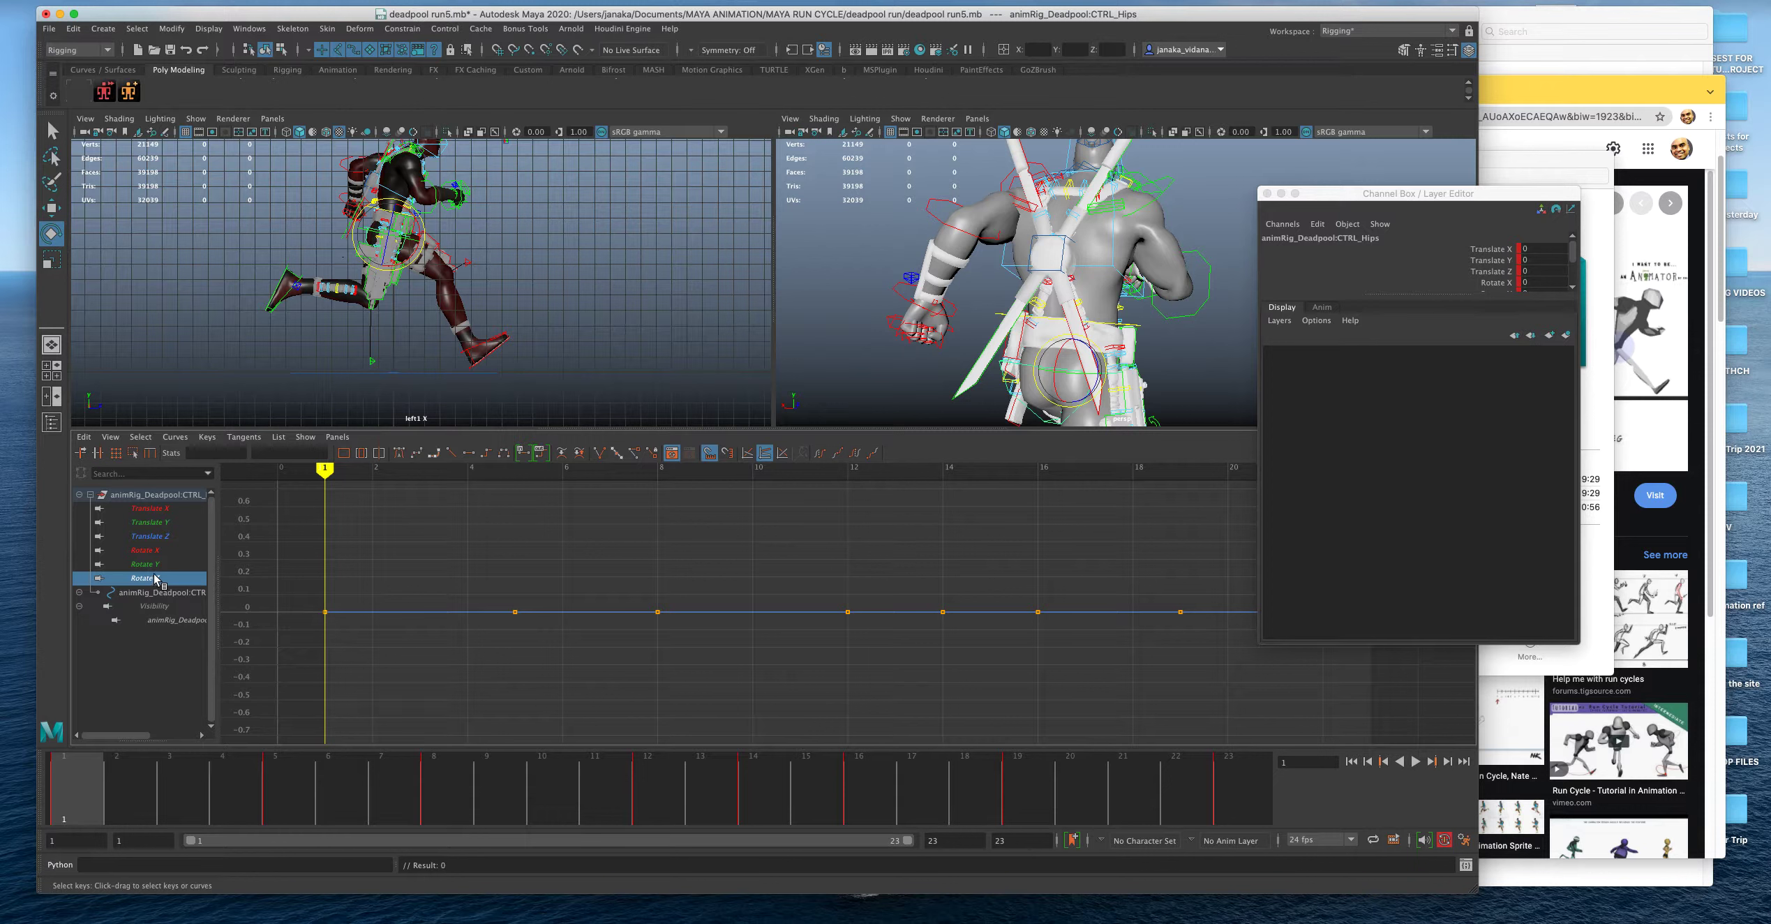
{"action": "left_click", "coordinate": [154, 564]}
{"action": "left_click", "coordinate": [160, 551]}
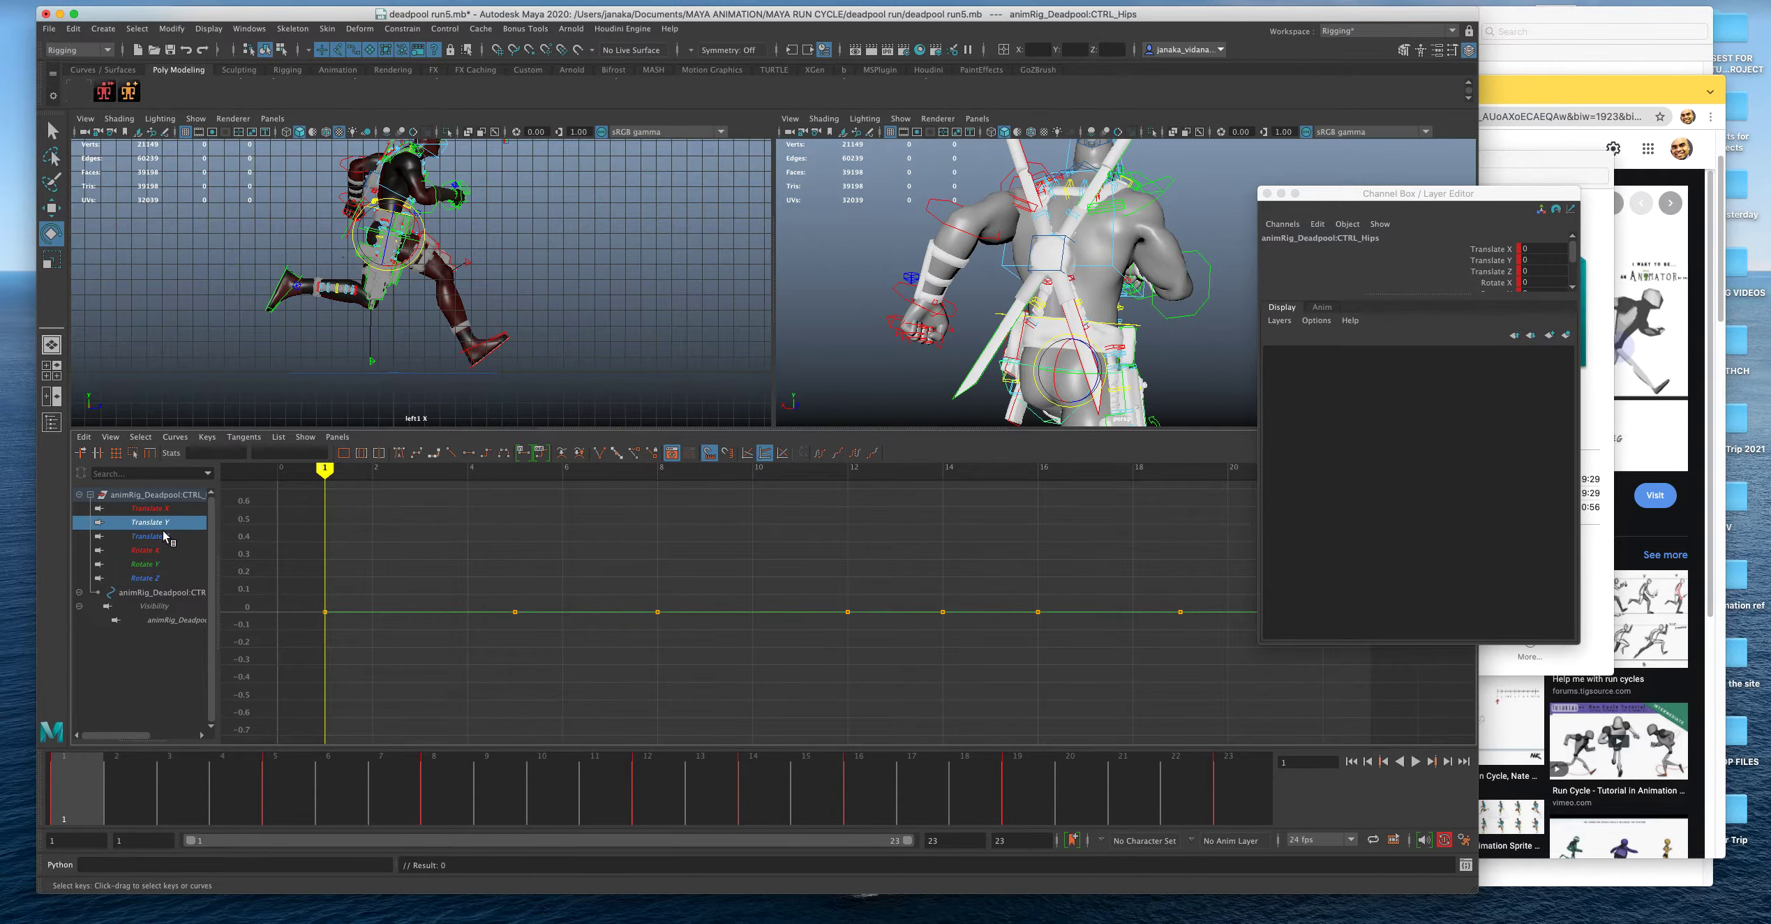
{"action": "left_click", "coordinate": [162, 533]}
{"action": "left_click", "coordinate": [158, 509]}
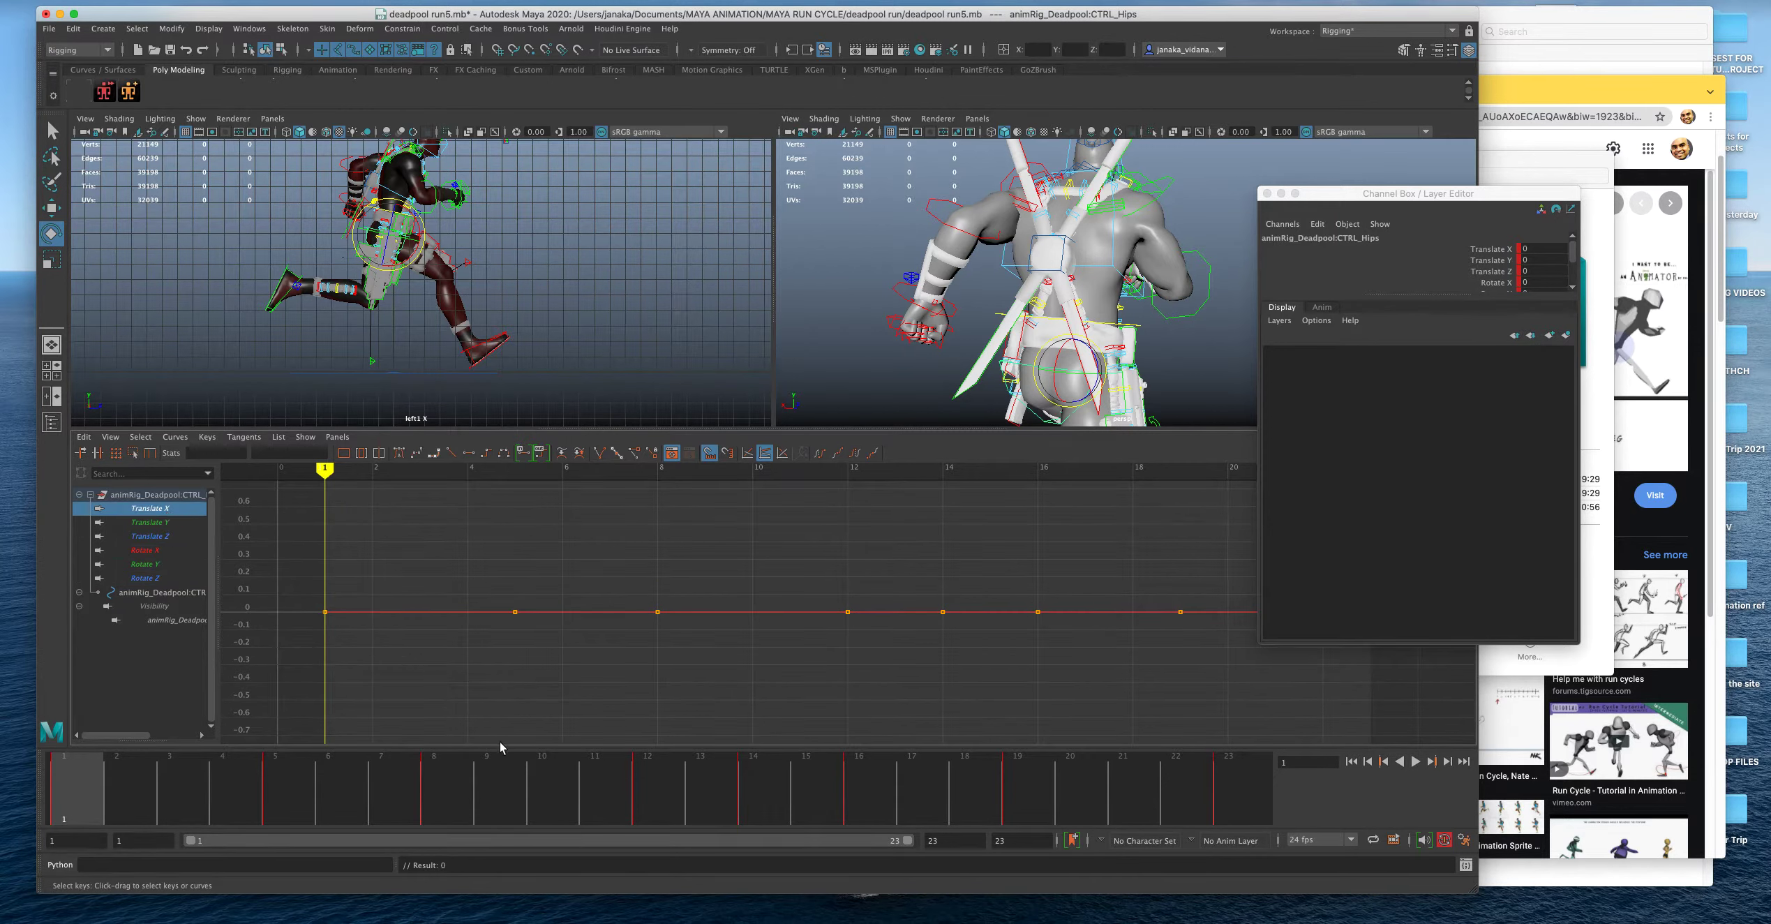
Try rotating the hips control about its Y axis at frame 1 and undo the rotation.
{"action": "key", "text": "space"}
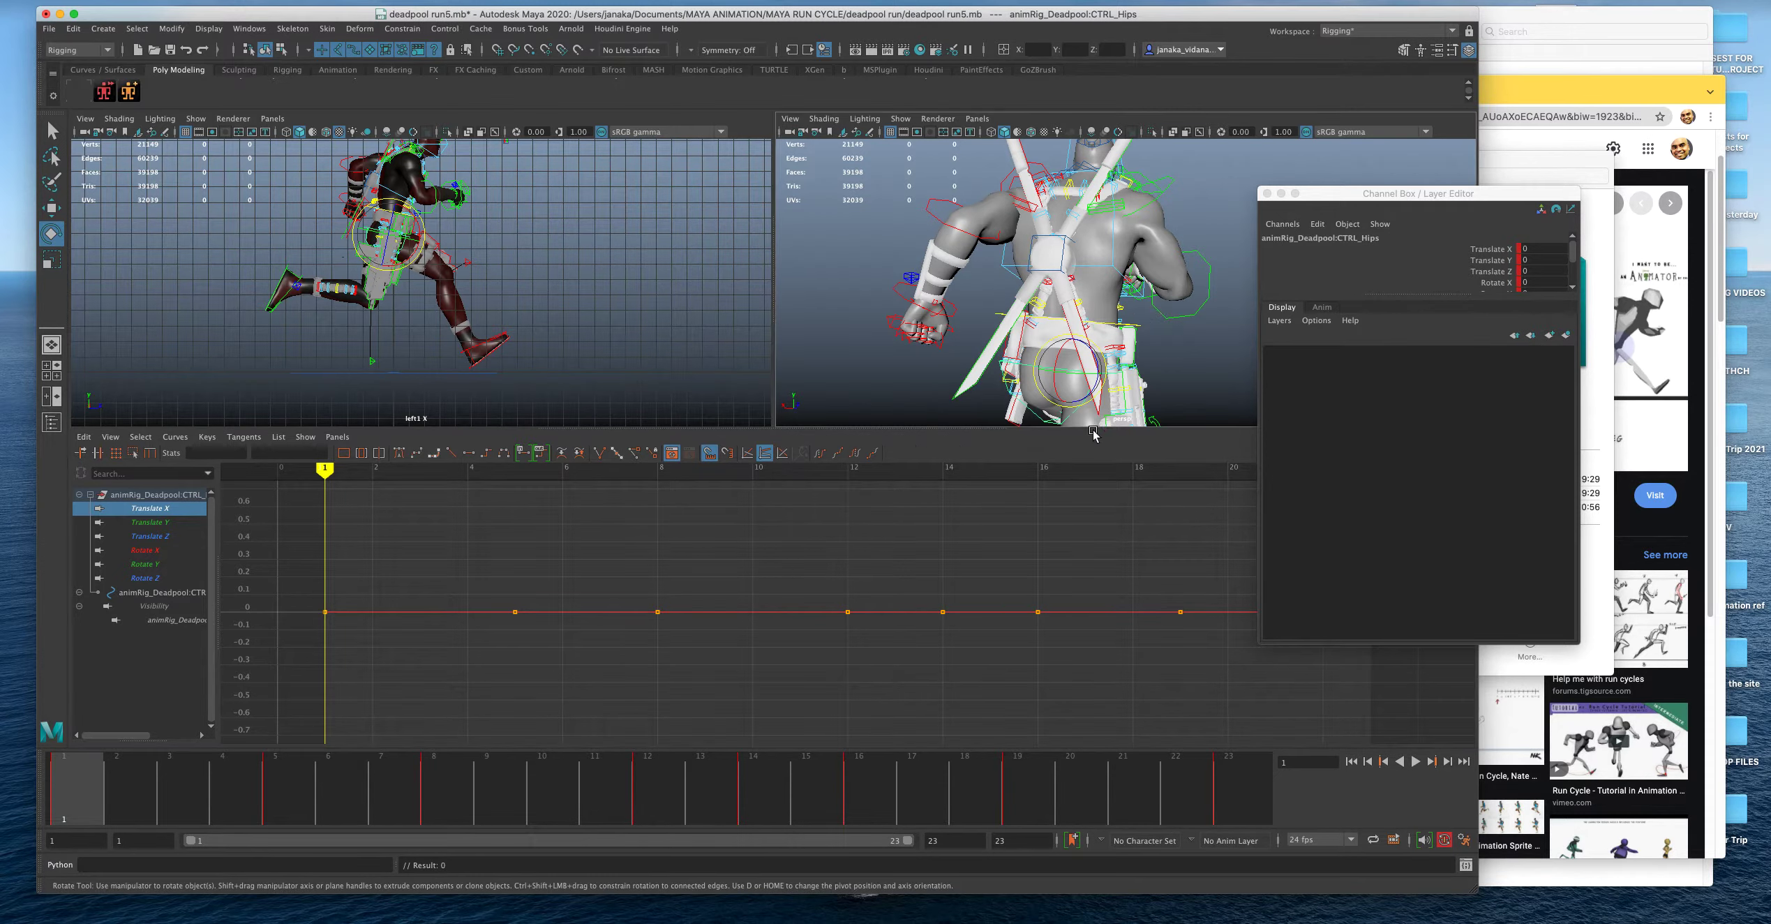
{"action": "left_click_drag", "start_coordinate": [1094, 435], "coordinate": [776, 437], "text": "alt"}
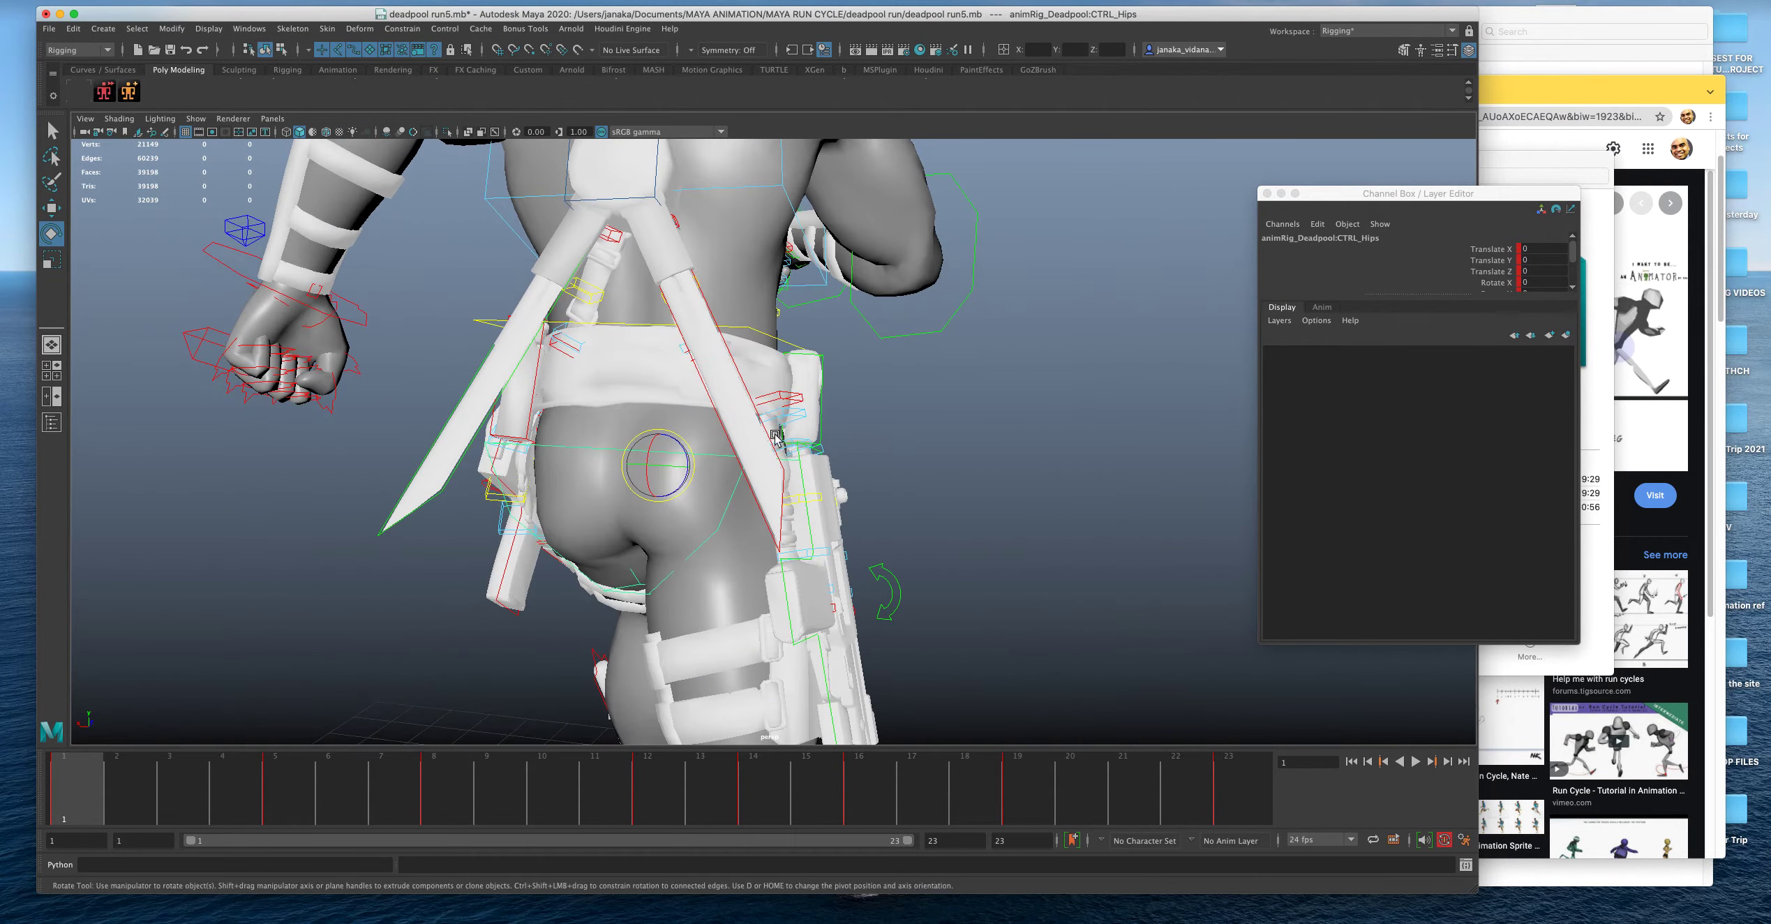
{"action": "left_click_drag", "start_coordinate": [660, 467], "coordinate": [635, 469]}
{"action": "key", "text": "ctrl+z"}
Check the hips' Rotate Y curve at frame 12 and play back the run cycle from behind and the side.
{"action": "left_click", "coordinate": [651, 802]}
{"action": "key", "text": "space"}
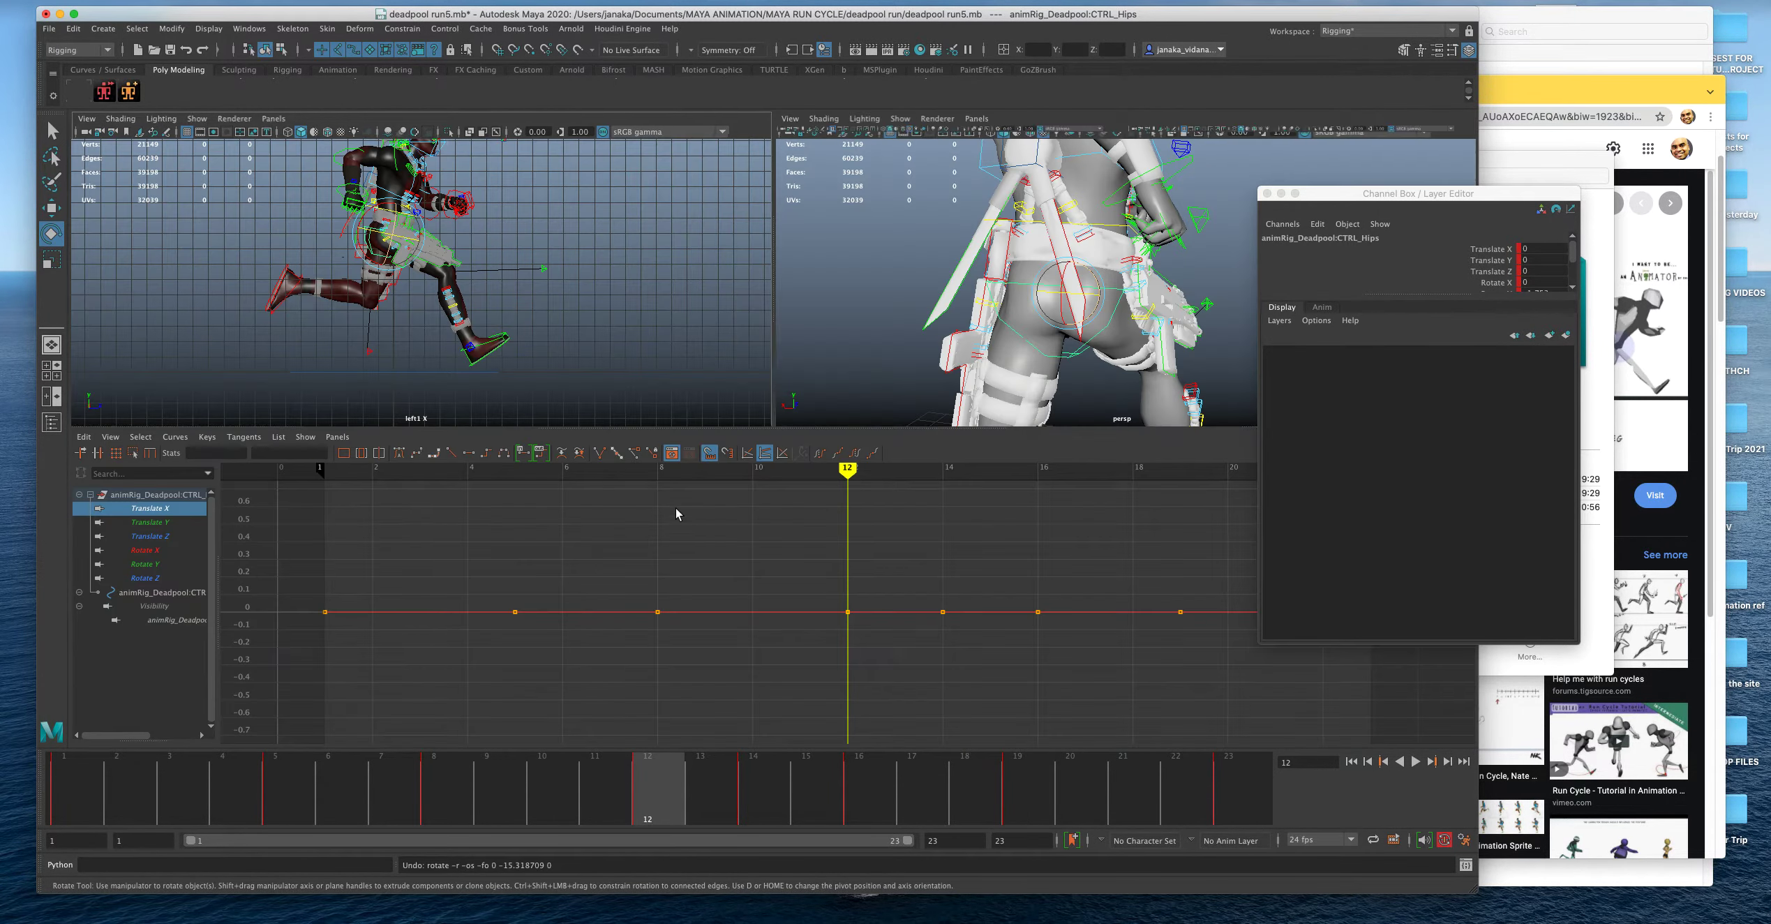
{"action": "left_click", "coordinate": [159, 565]}
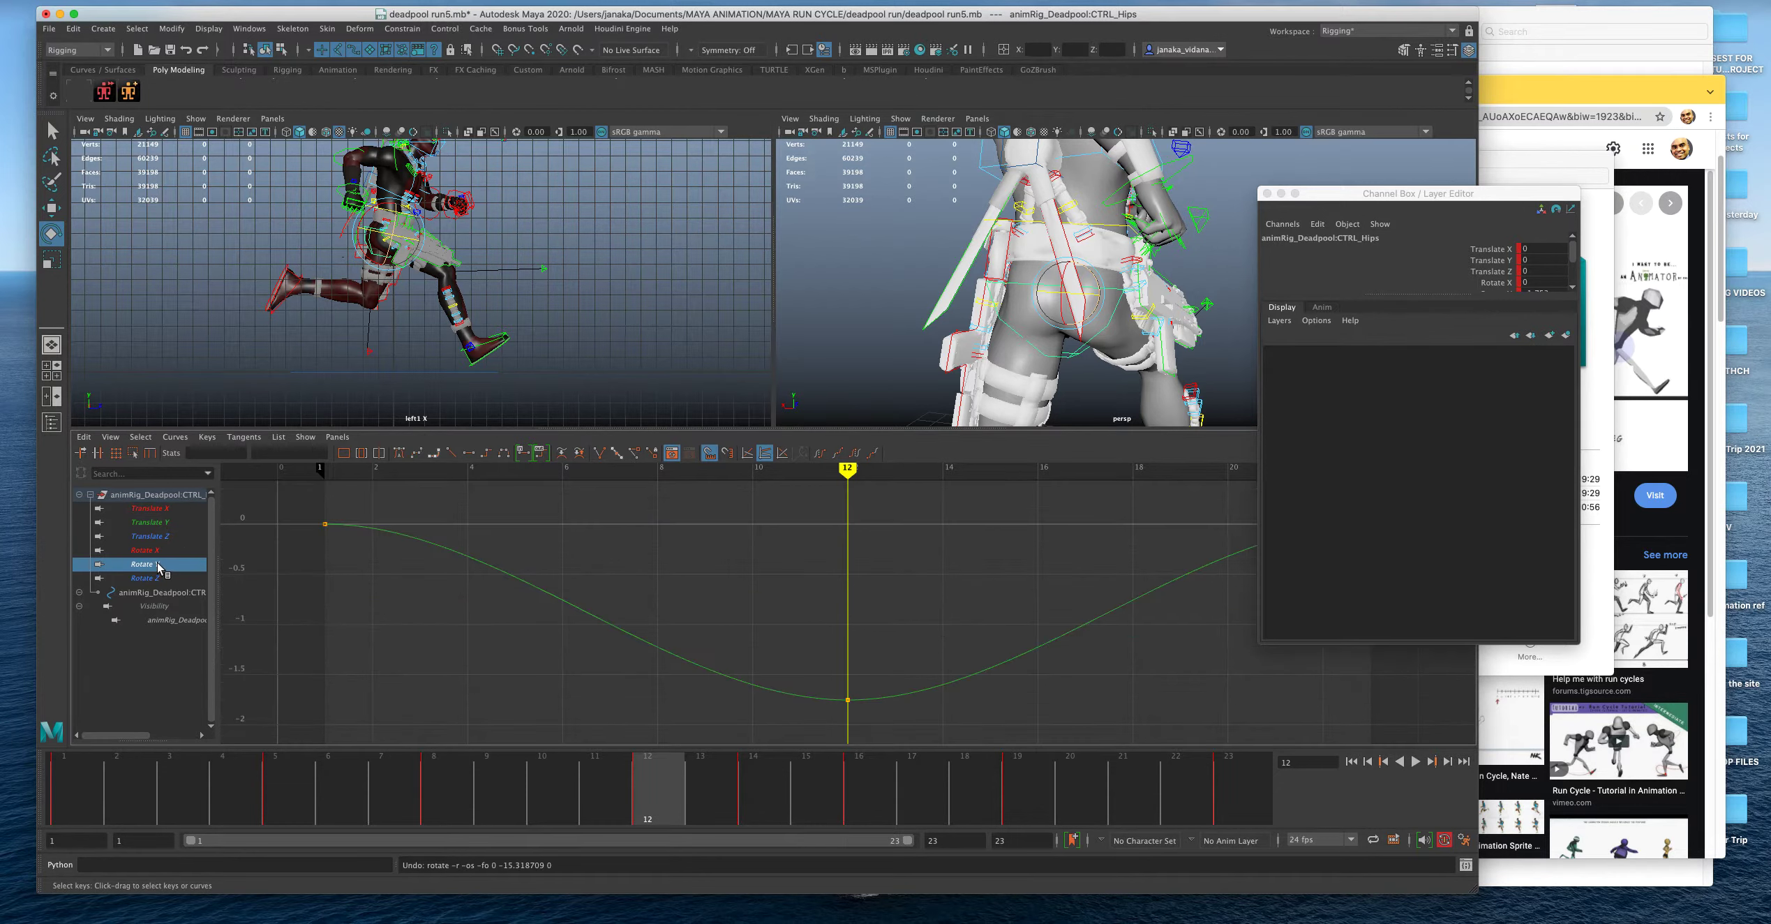
{"action": "key", "text": "space"}
{"action": "left_click_drag", "start_coordinate": [832, 441], "coordinate": [929, 463], "text": "alt"}
{"action": "left_click", "coordinate": [1415, 761]}
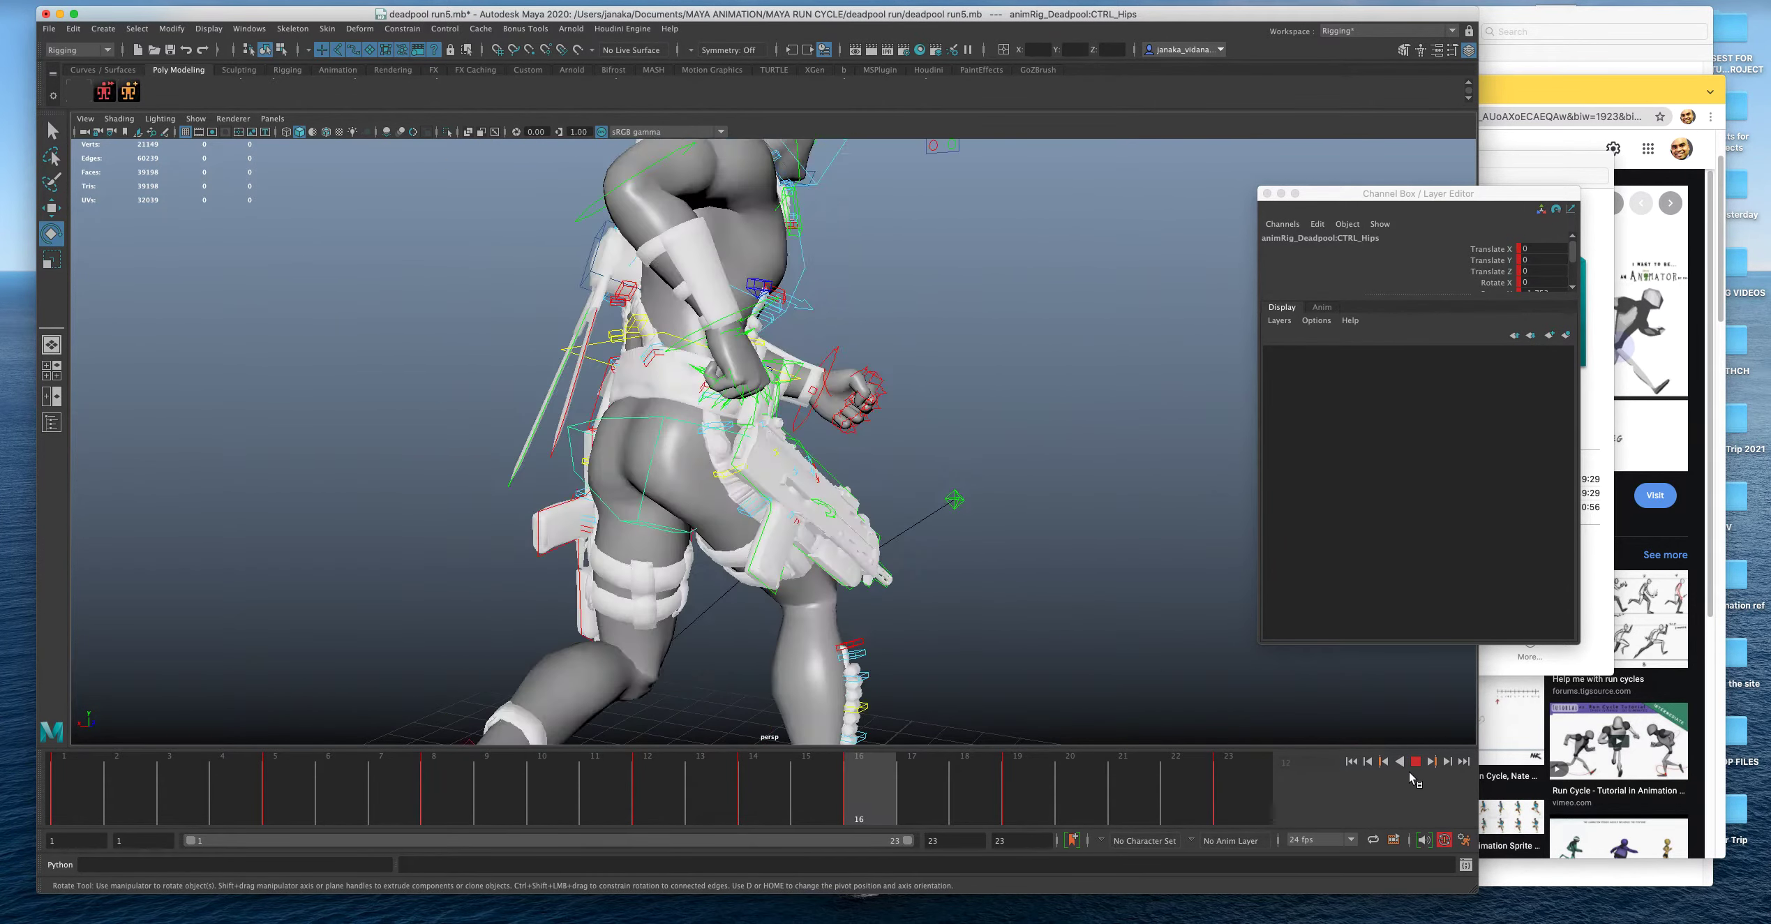
{"action": "left_click", "coordinate": [1414, 764]}
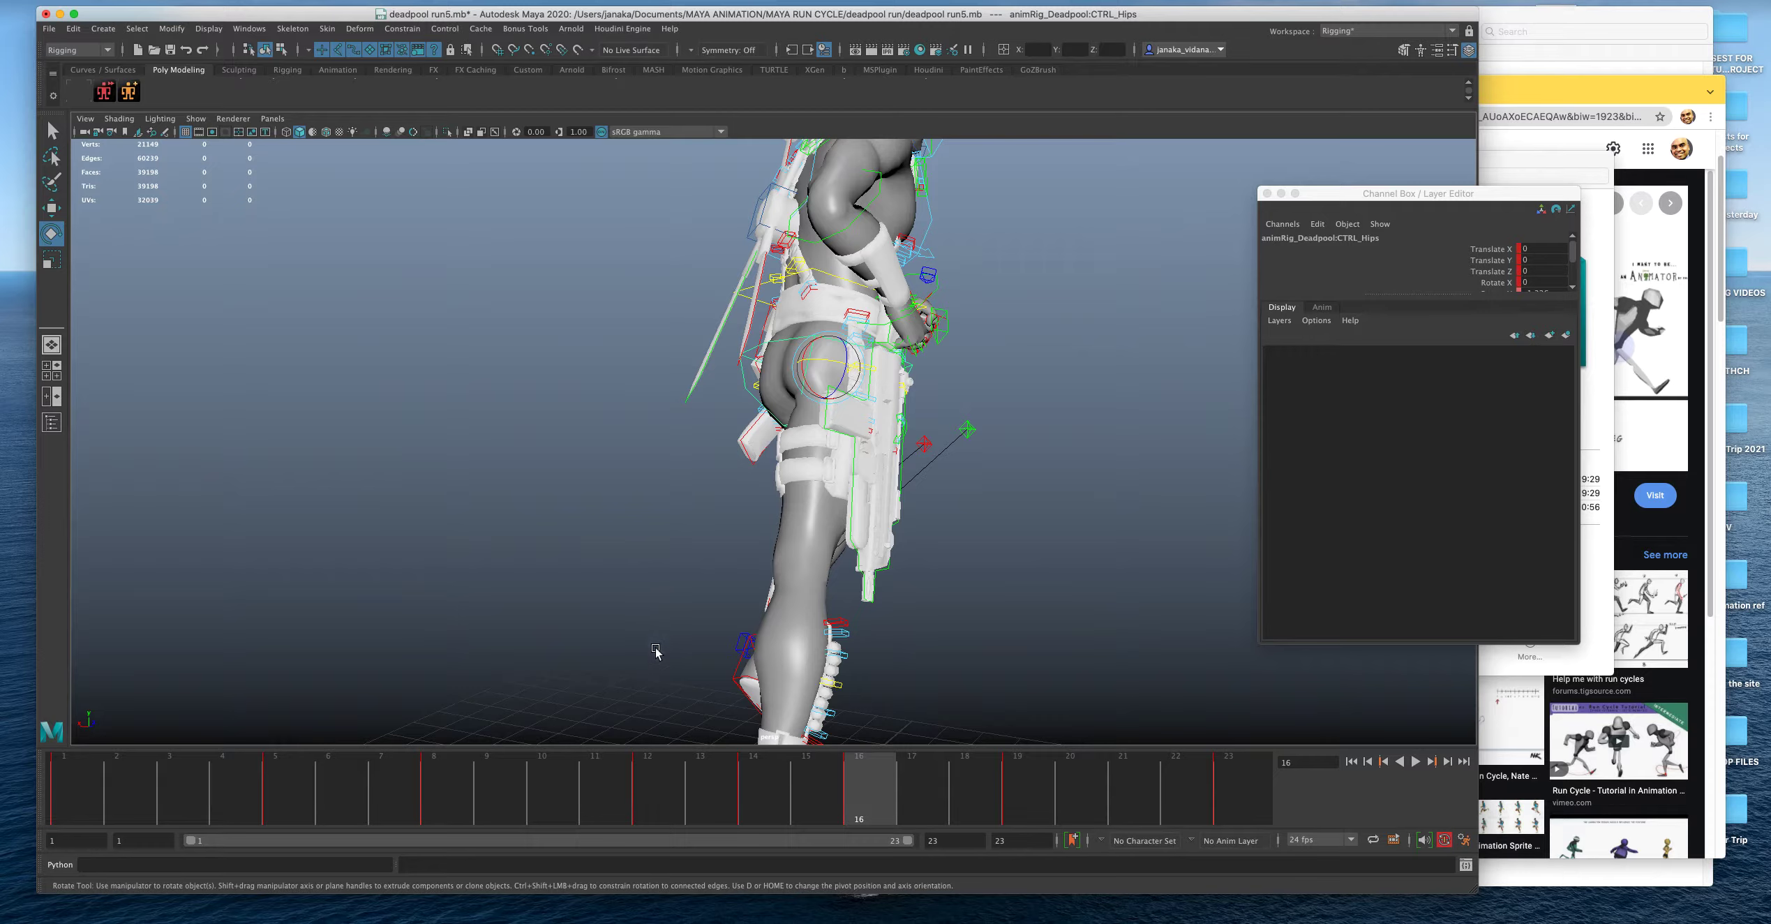
Compare the hips from the front at frames 12 and 1 and play back the run cycle.
{"action": "left_click", "coordinate": [651, 777]}
{"action": "left_click_drag", "start_coordinate": [502, 537], "coordinate": [680, 576], "text": "alt"}
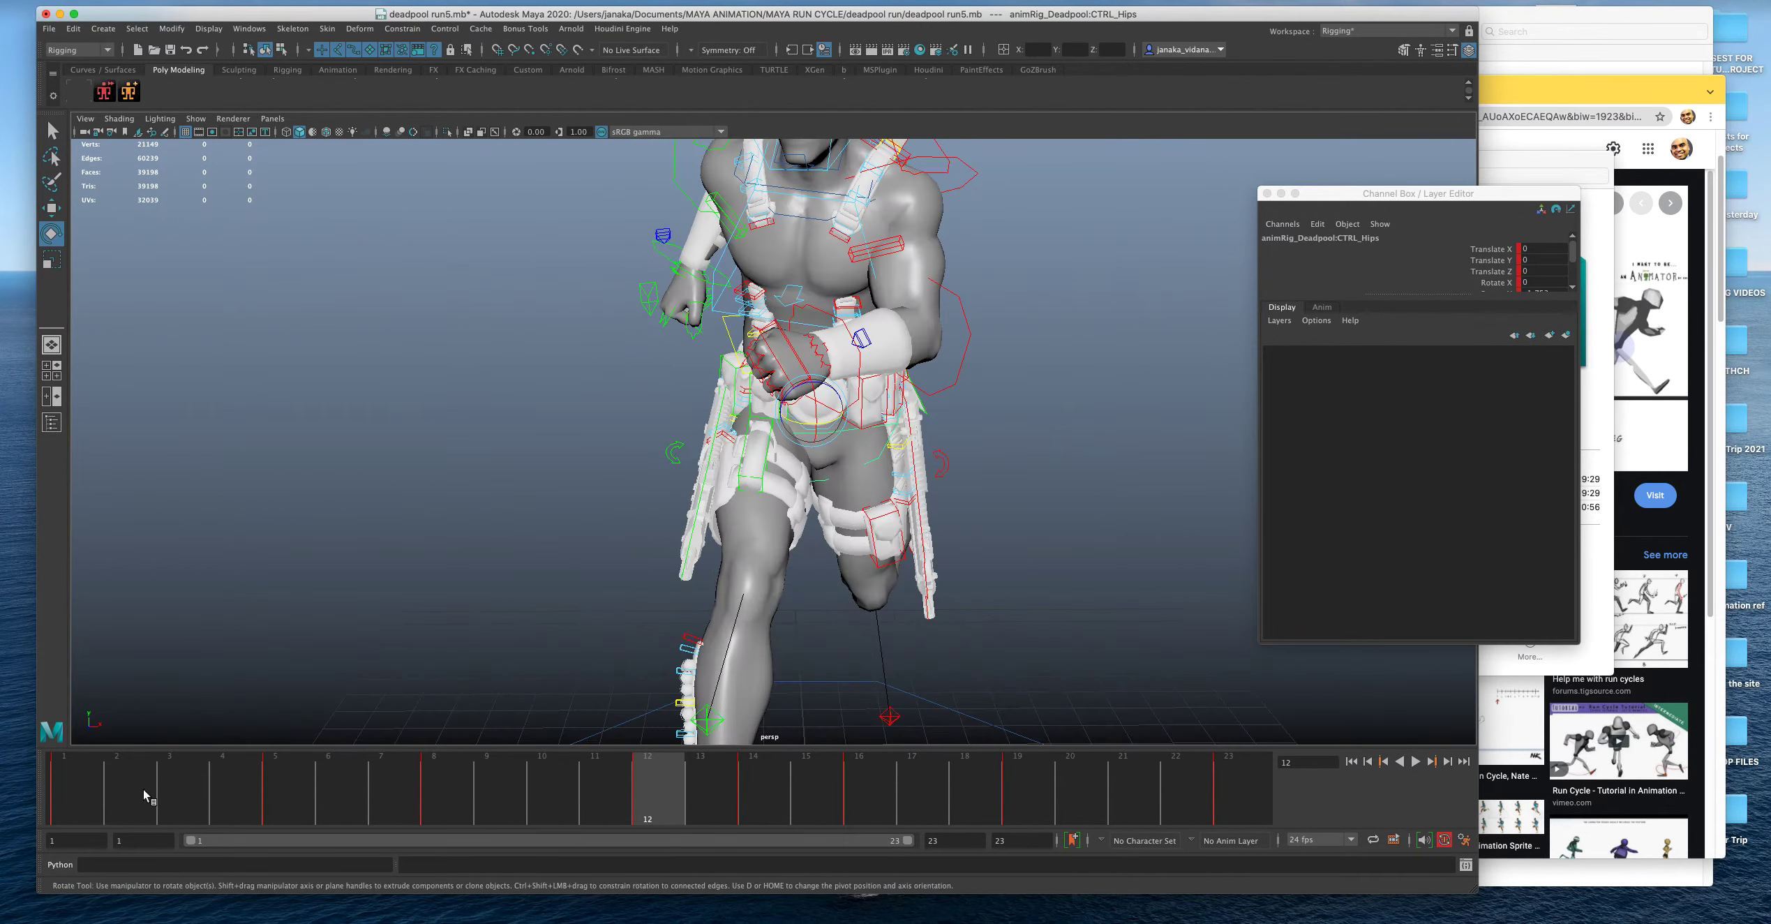
{"action": "key", "text": "alt+v"}
{"action": "left_click_drag", "start_coordinate": [640, 782], "coordinate": [39, 820]}
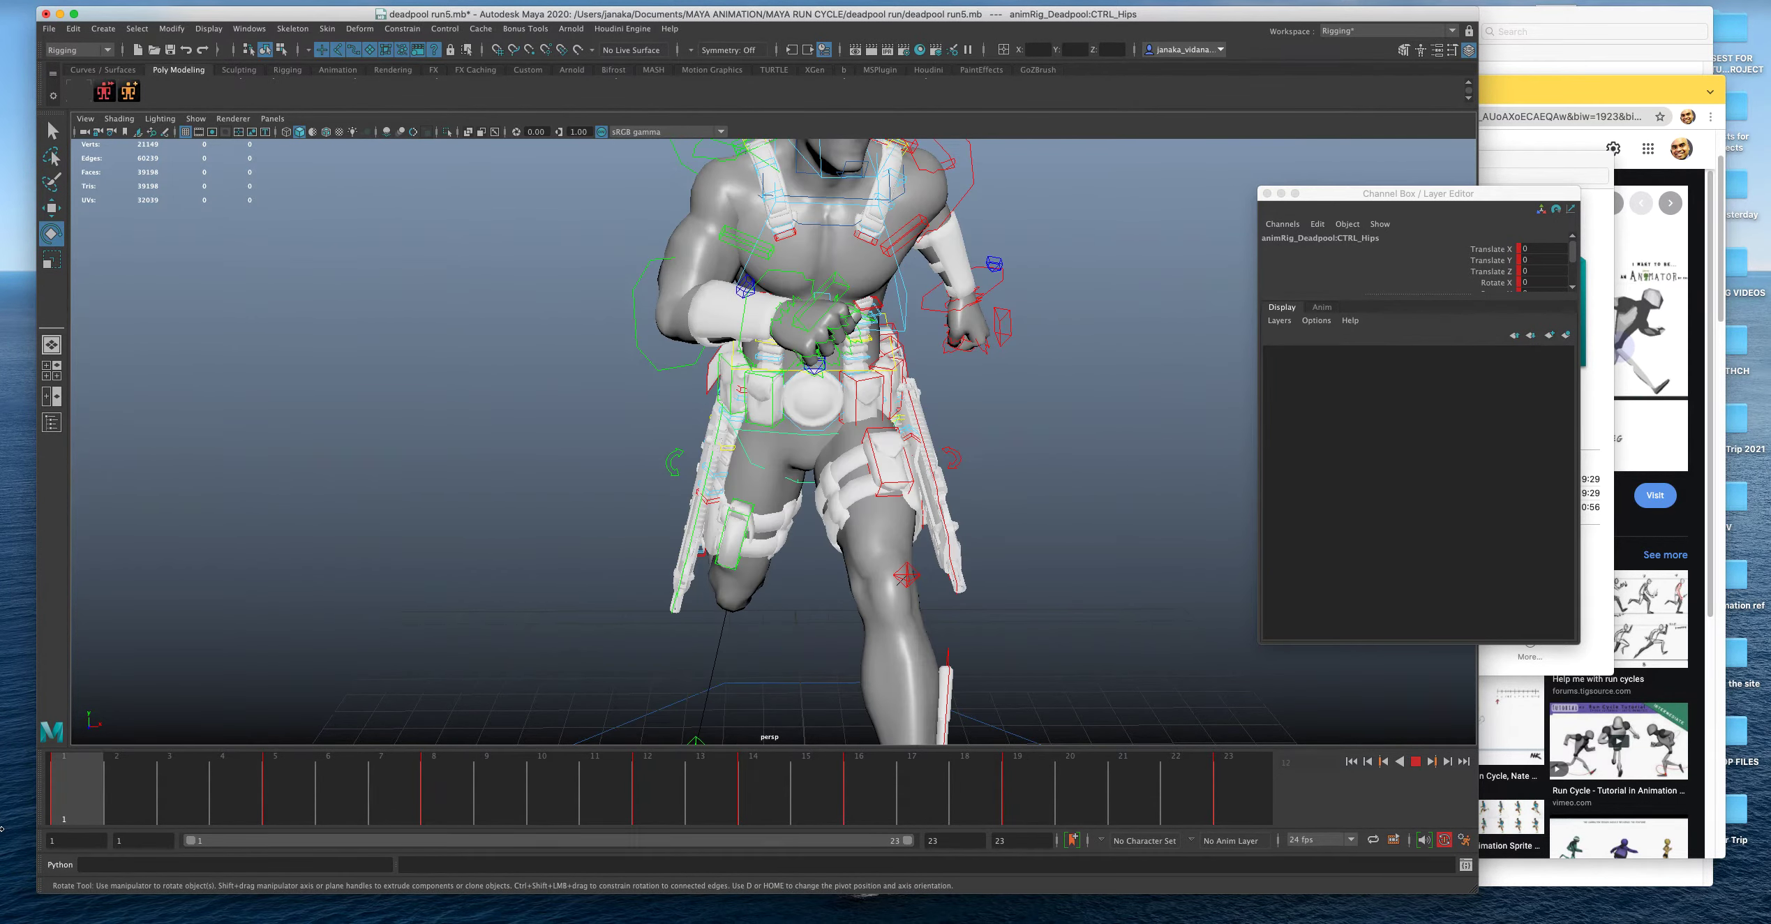
{"action": "left_click_drag", "start_coordinate": [388, 590], "coordinate": [614, 581], "text": "alt"}
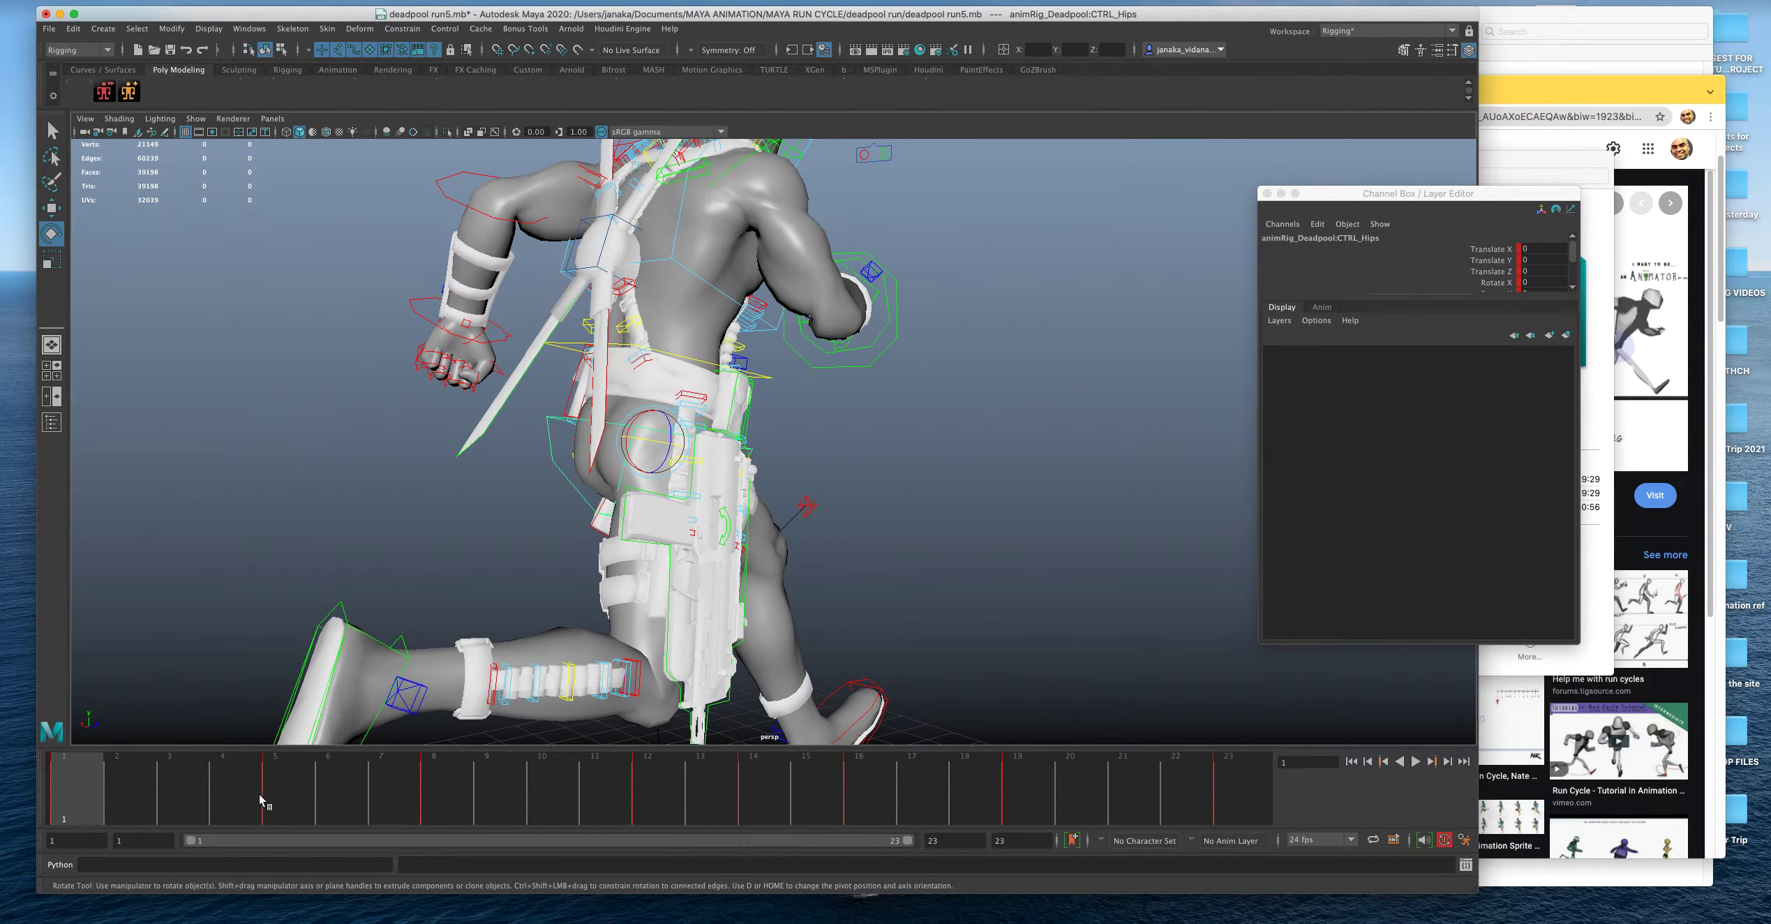
{"action": "key", "text": "alt+v"}
Delete the hips control's keys from frame 4 to frame 21 on the timeline and return to frame 1.
{"action": "left_click_drag", "start_coordinate": [248, 796], "coordinate": [1119, 770], "text": "shift"}
{"action": "right_click", "coordinate": [1119, 771]}
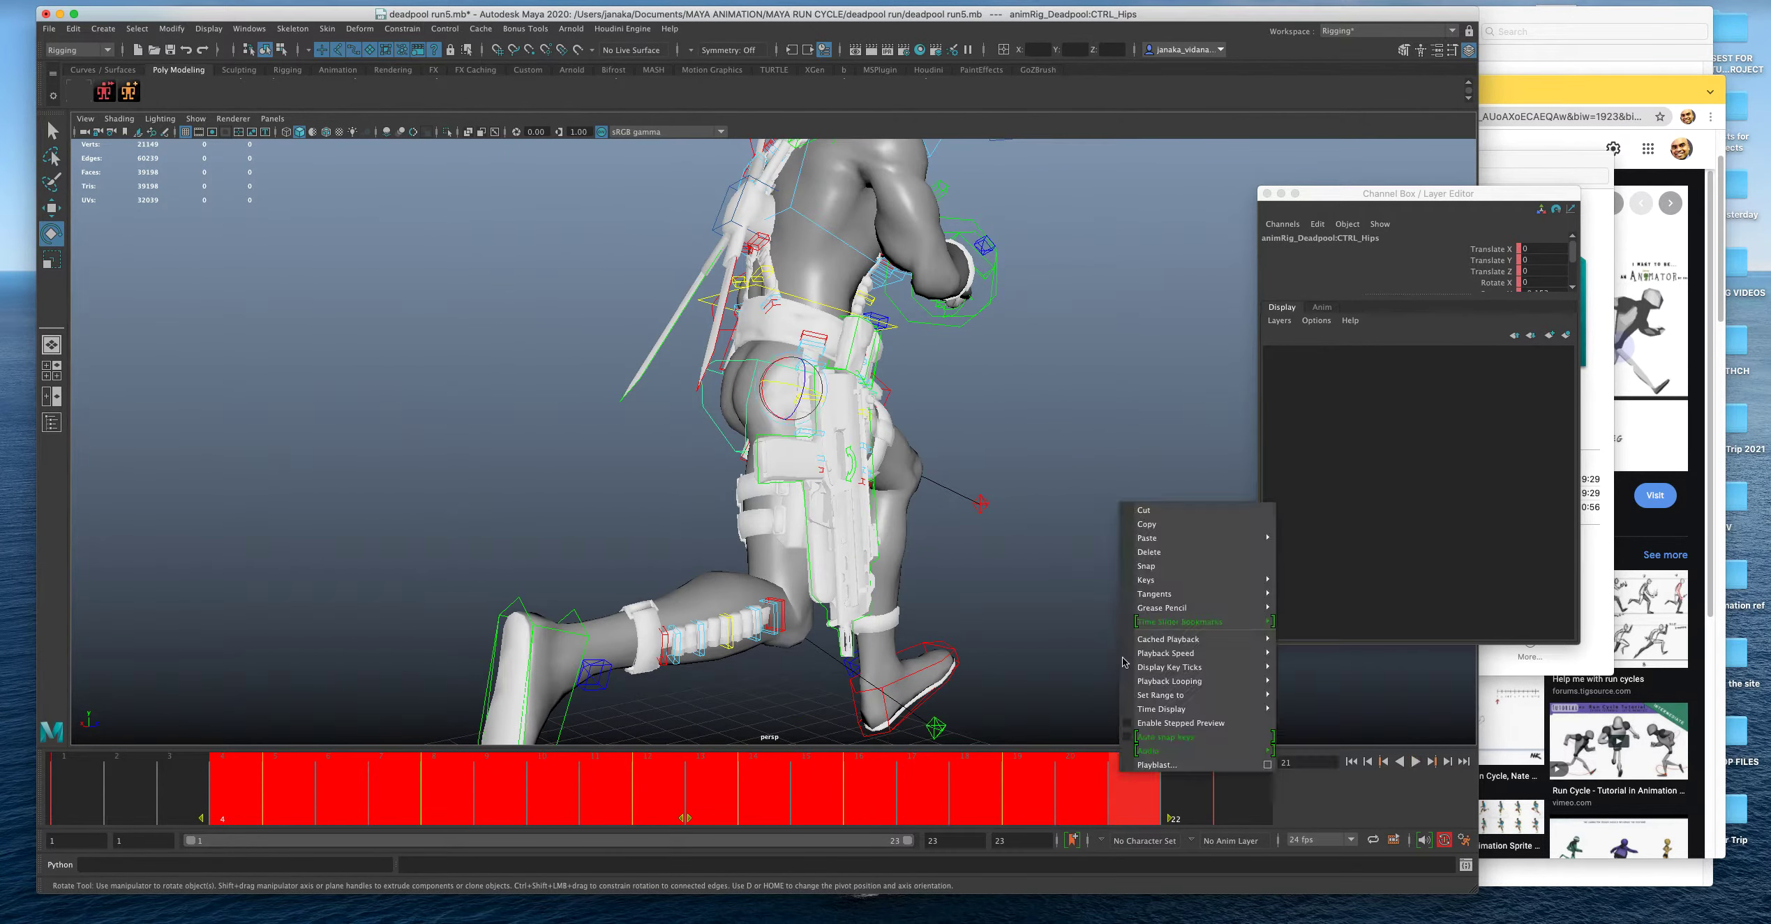
{"action": "left_click", "coordinate": [1149, 552]}
{"action": "left_click_drag", "start_coordinate": [300, 799], "coordinate": [63, 806]}
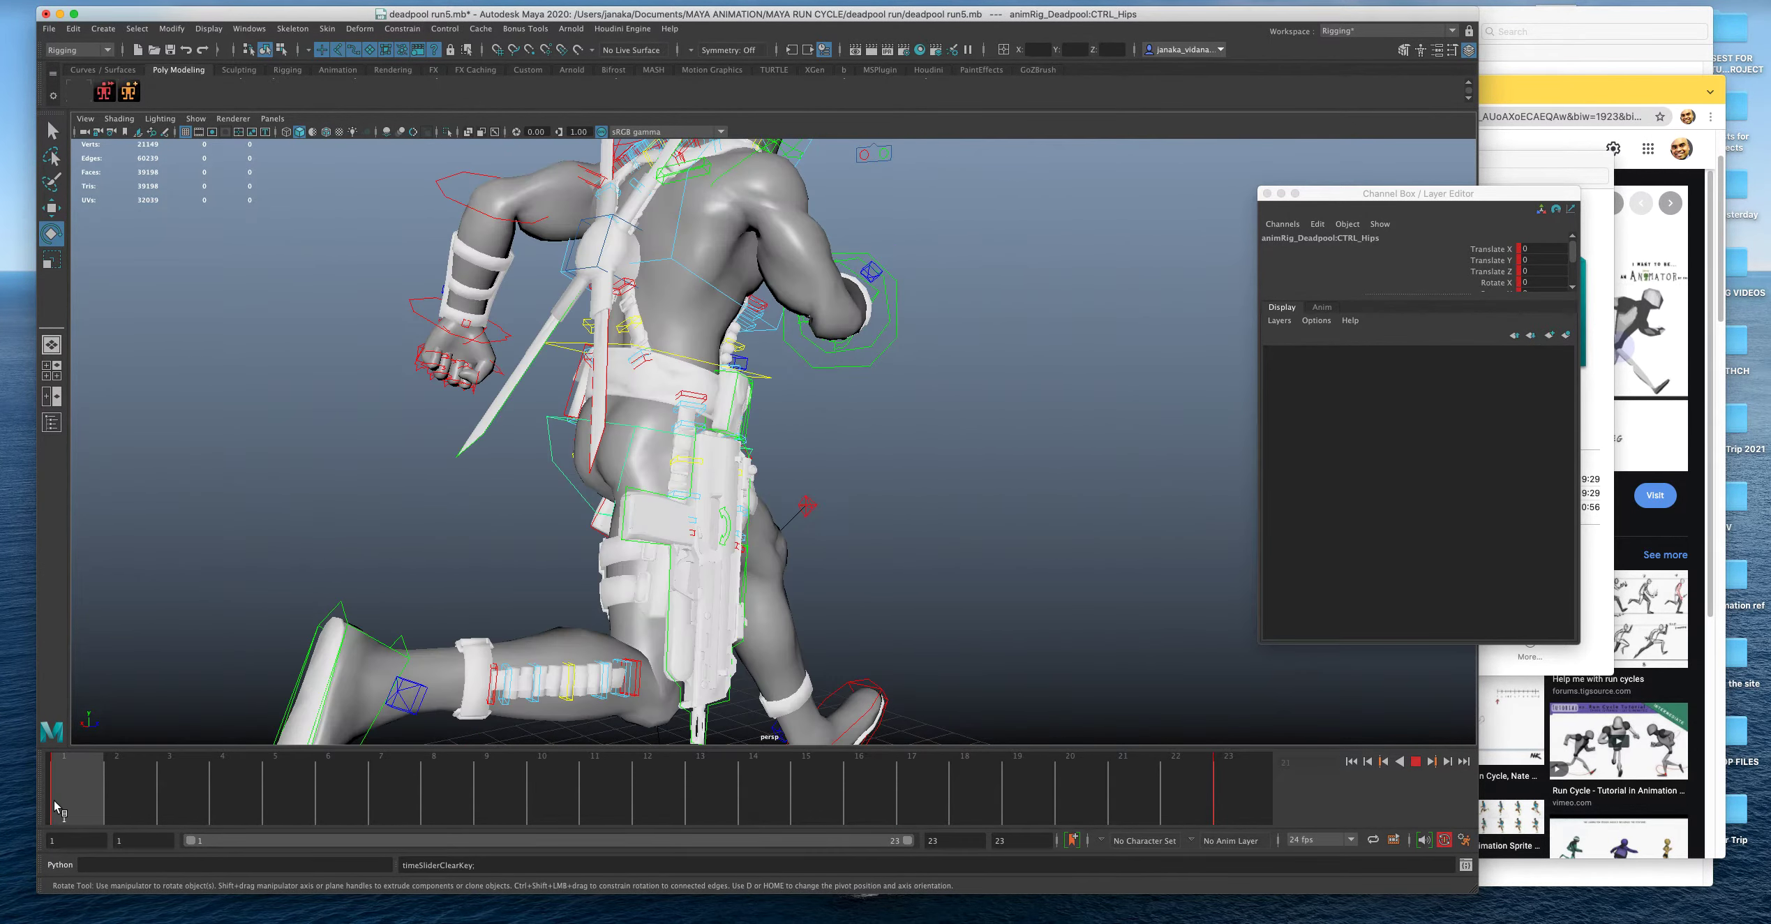
Select the chest control and inspect the torso twist at frames 1 and 12 from behind.
{"action": "left_click", "coordinate": [671, 259]}
{"action": "left_click", "coordinate": [673, 261]}
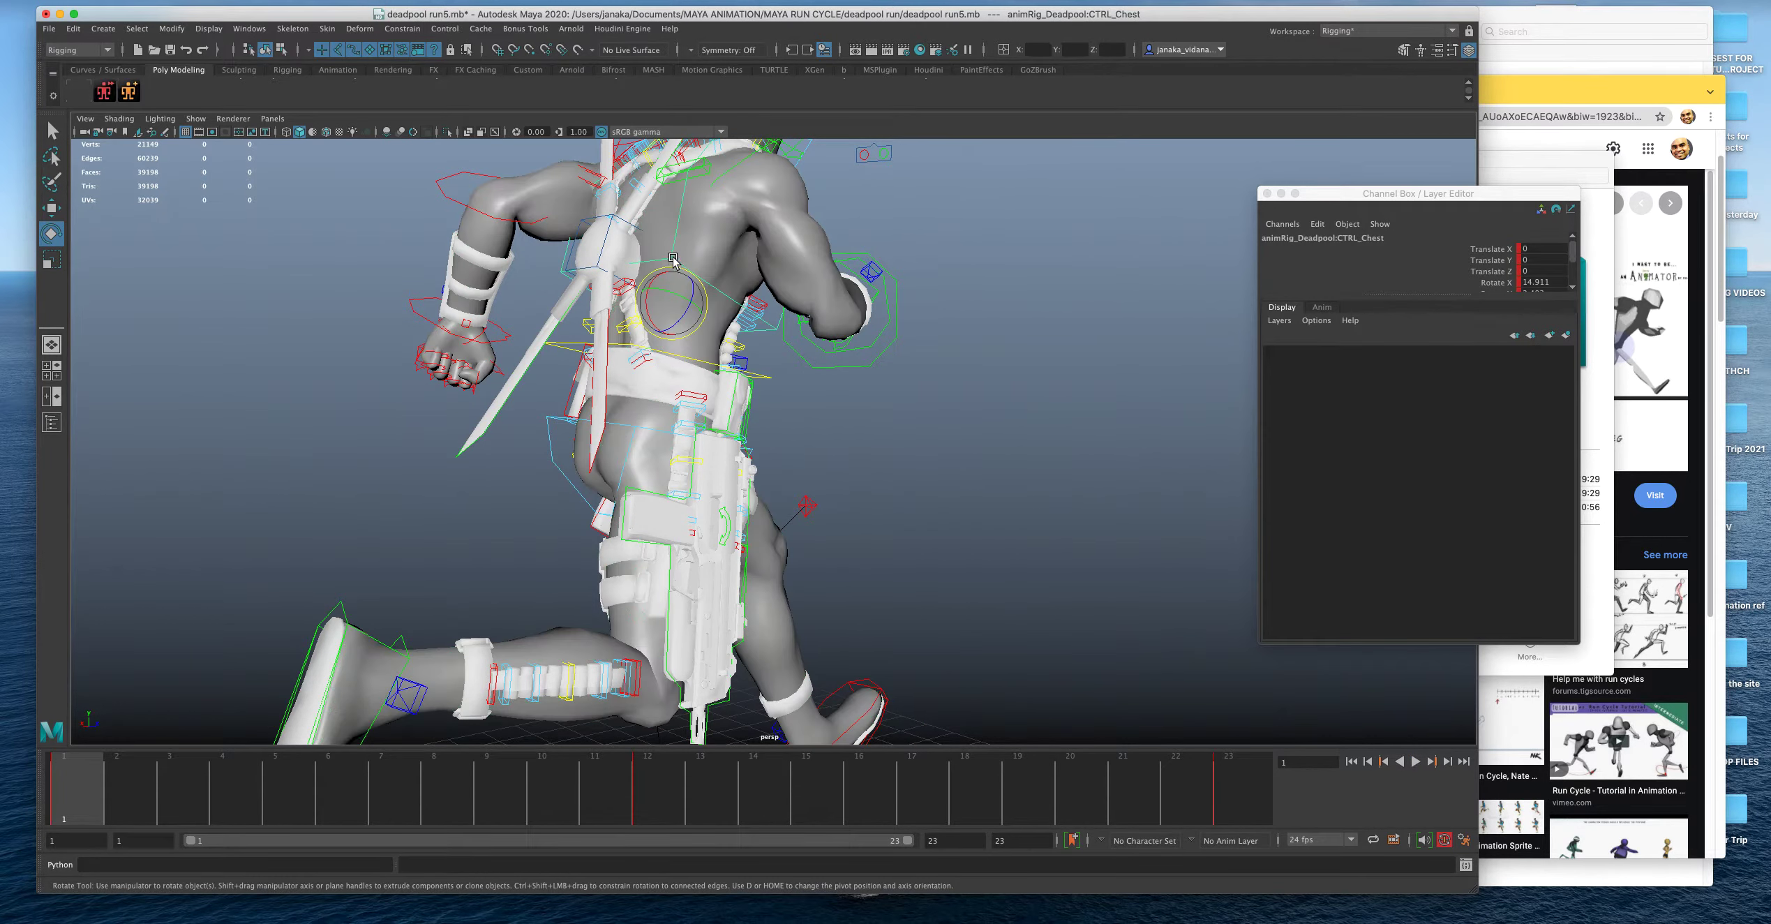
{"action": "left_click", "coordinate": [654, 787]}
{"action": "left_click_drag", "start_coordinate": [731, 635], "coordinate": [1004, 549], "text": "alt"}
{"action": "right_click_drag", "start_coordinate": [1052, 482], "coordinate": [1089, 328], "text": "alt"}
{"action": "middle_click_drag", "start_coordinate": [1088, 328], "coordinate": [1012, 198], "text": "alt"}
{"action": "left_click", "coordinate": [1012, 198]}
{"action": "left_click", "coordinate": [887, 408]}
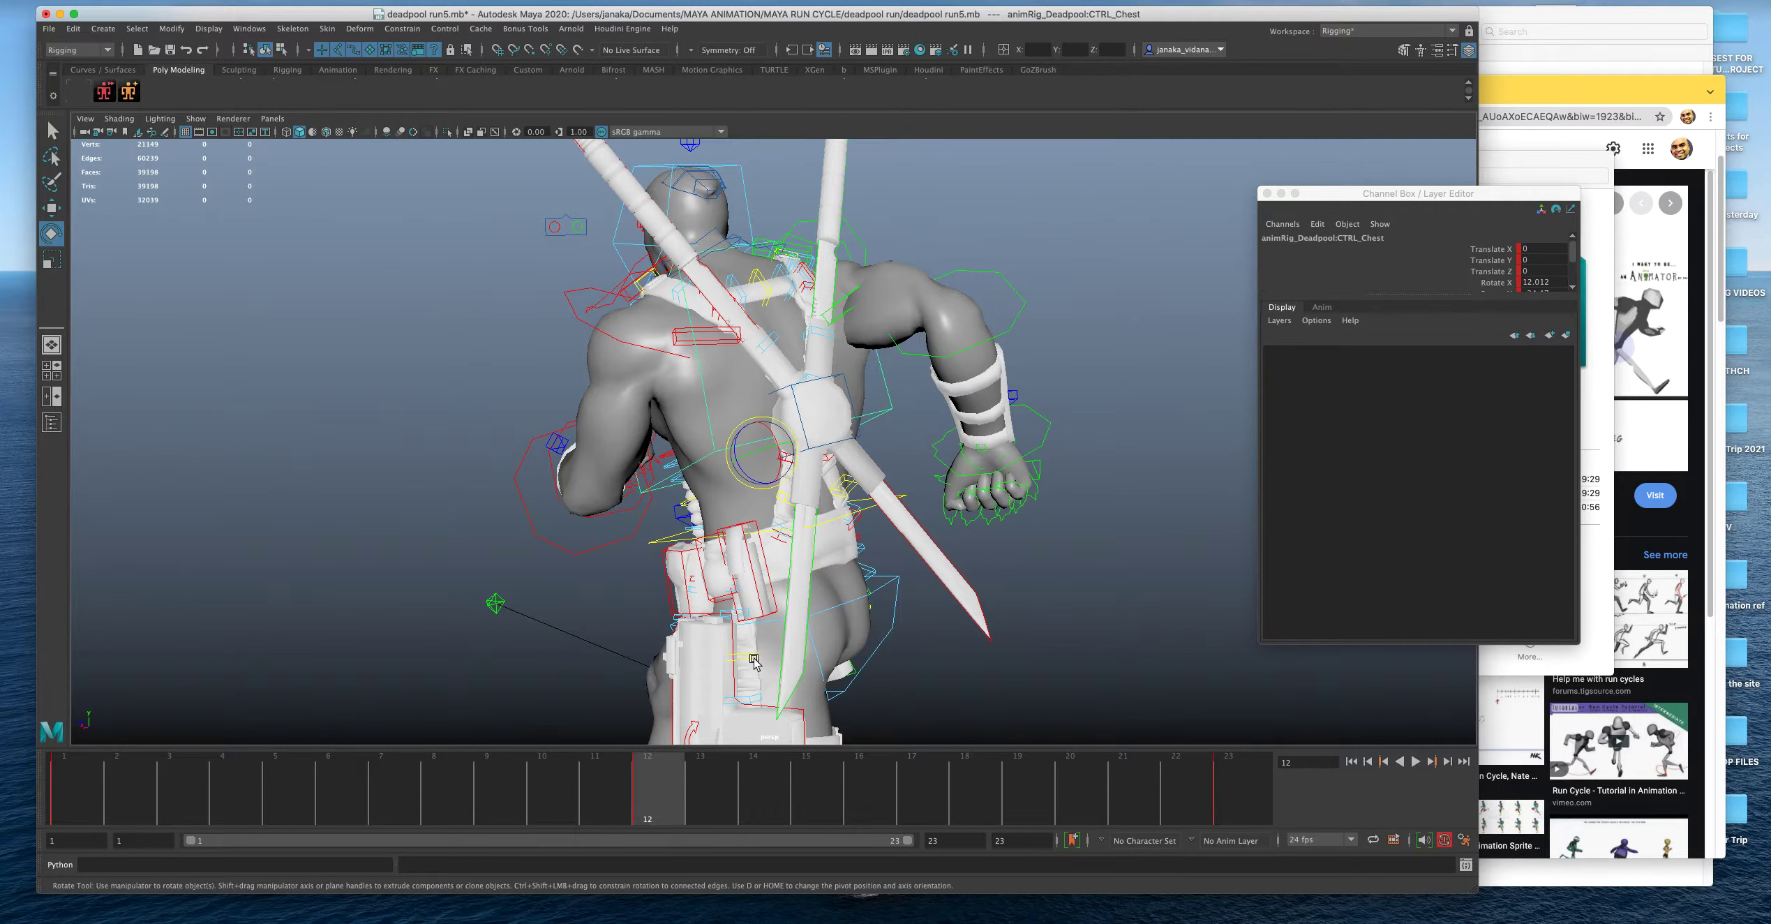
Select the head, chest and hips controls and compare their curves at frame 12 in the Graph Editor.
{"action": "key", "text": "space"}
{"action": "key", "text": "space"}
{"action": "left_click", "coordinate": [743, 183]}
{"action": "key", "text": "space"}
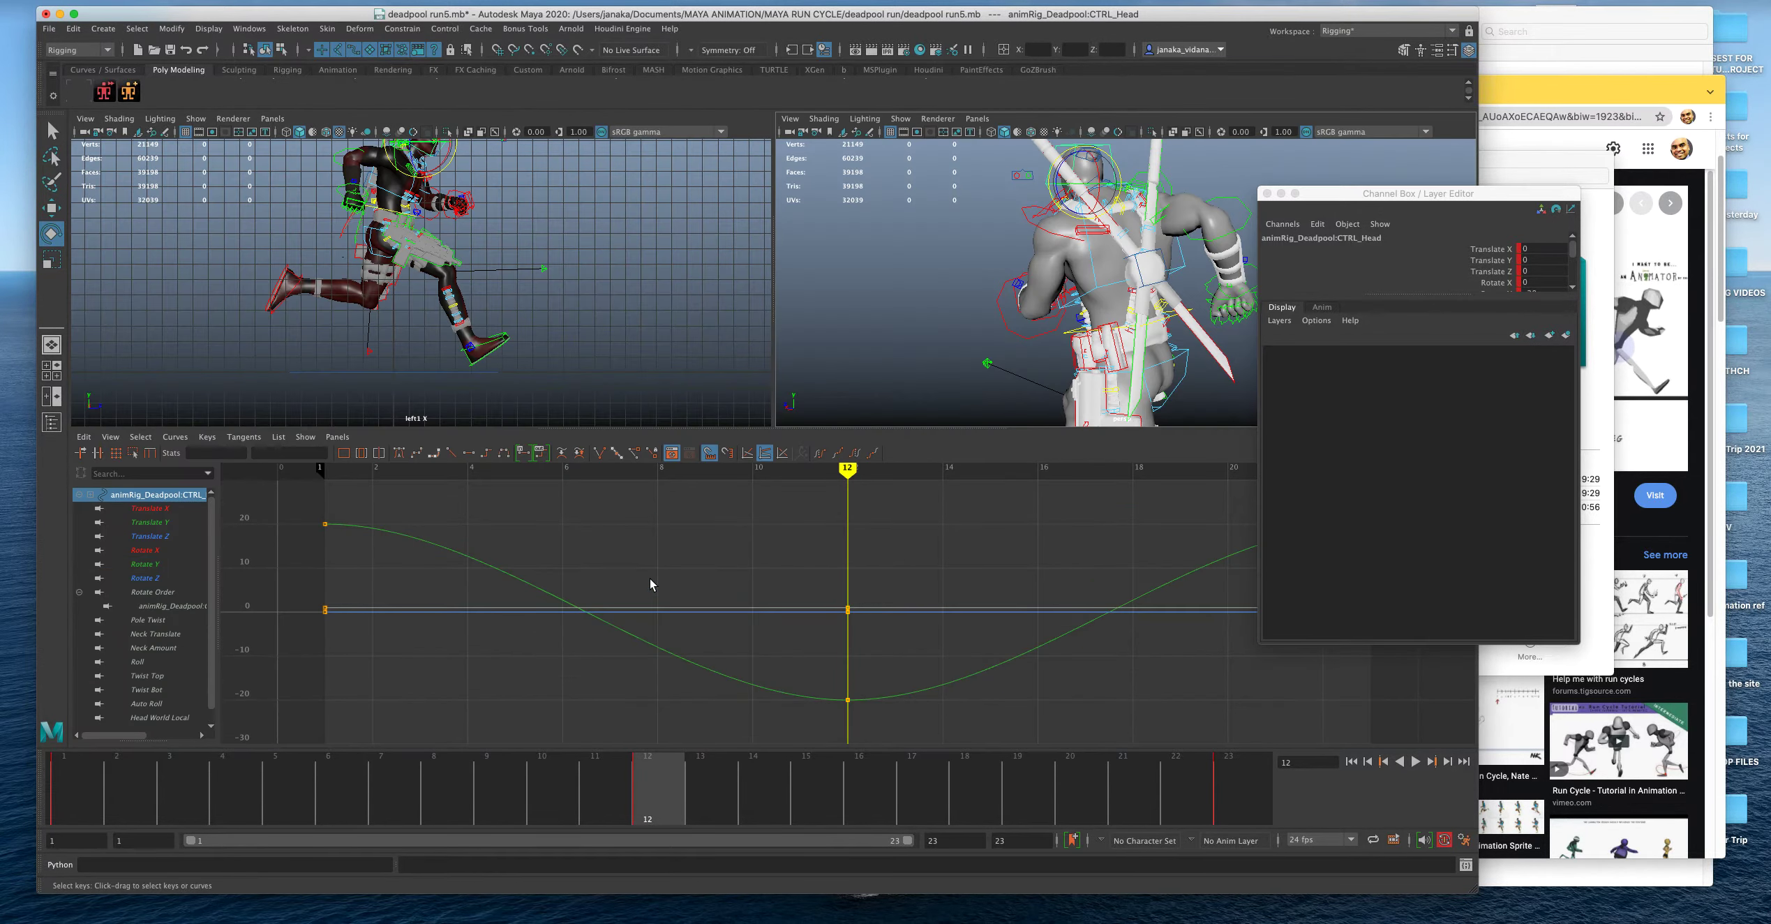
{"action": "left_click", "coordinate": [1105, 287], "text": "shift"}
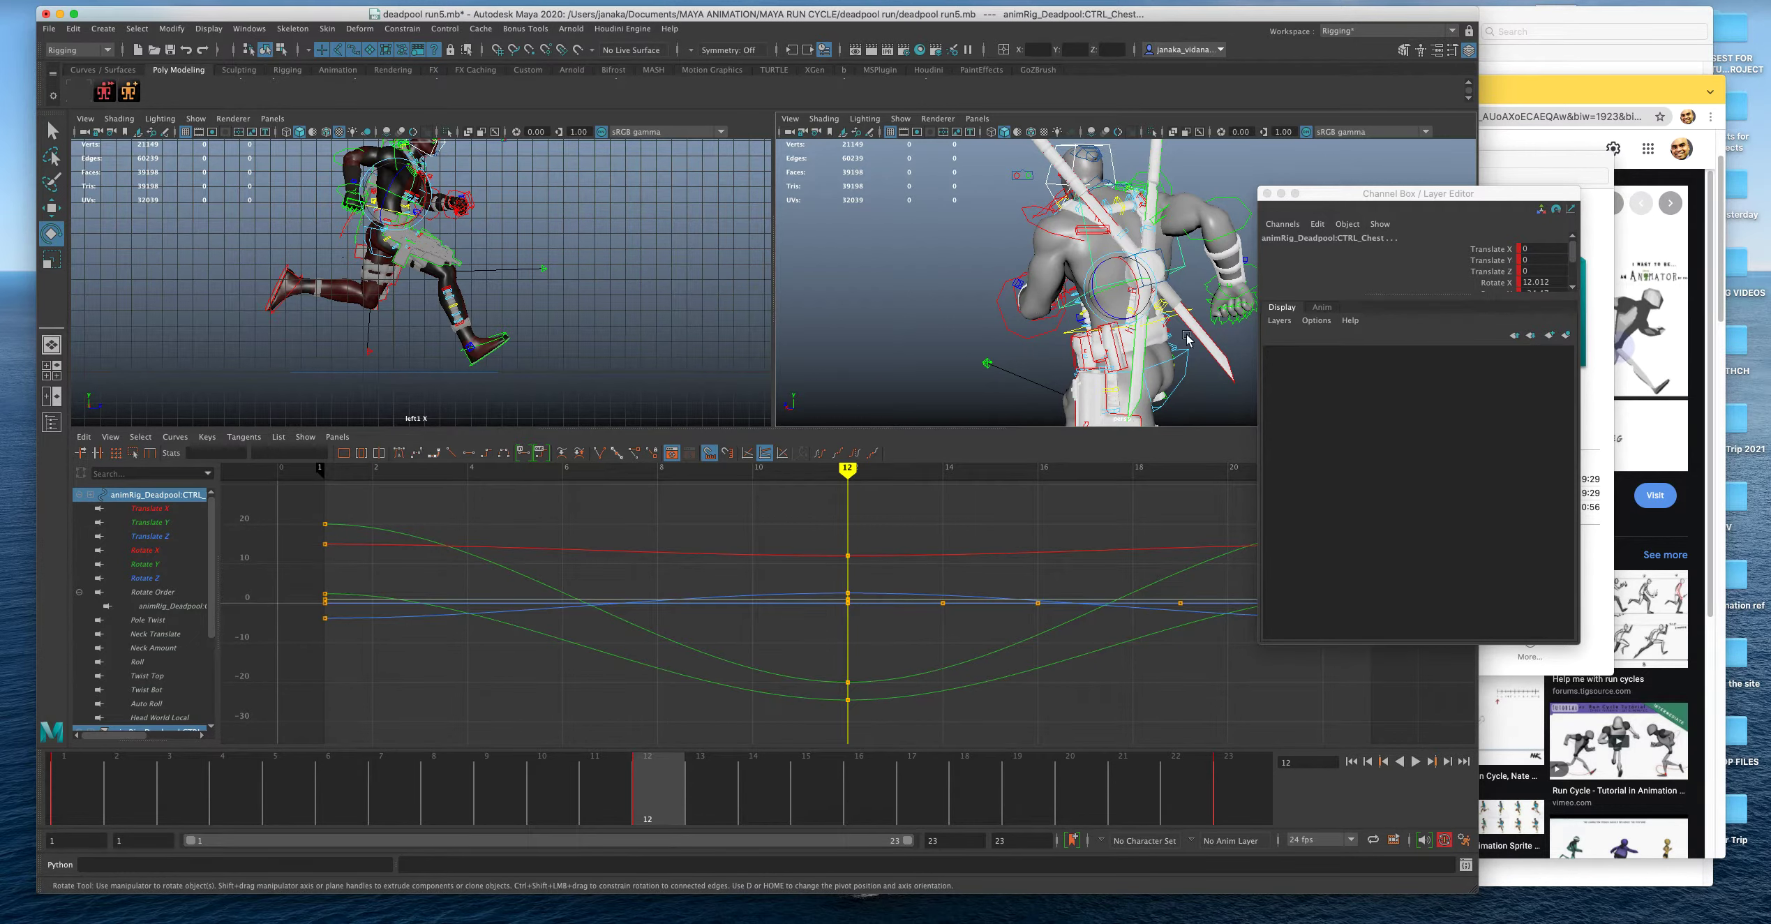
{"action": "left_click_drag", "start_coordinate": [1205, 359], "coordinate": [1087, 362], "text": "alt"}
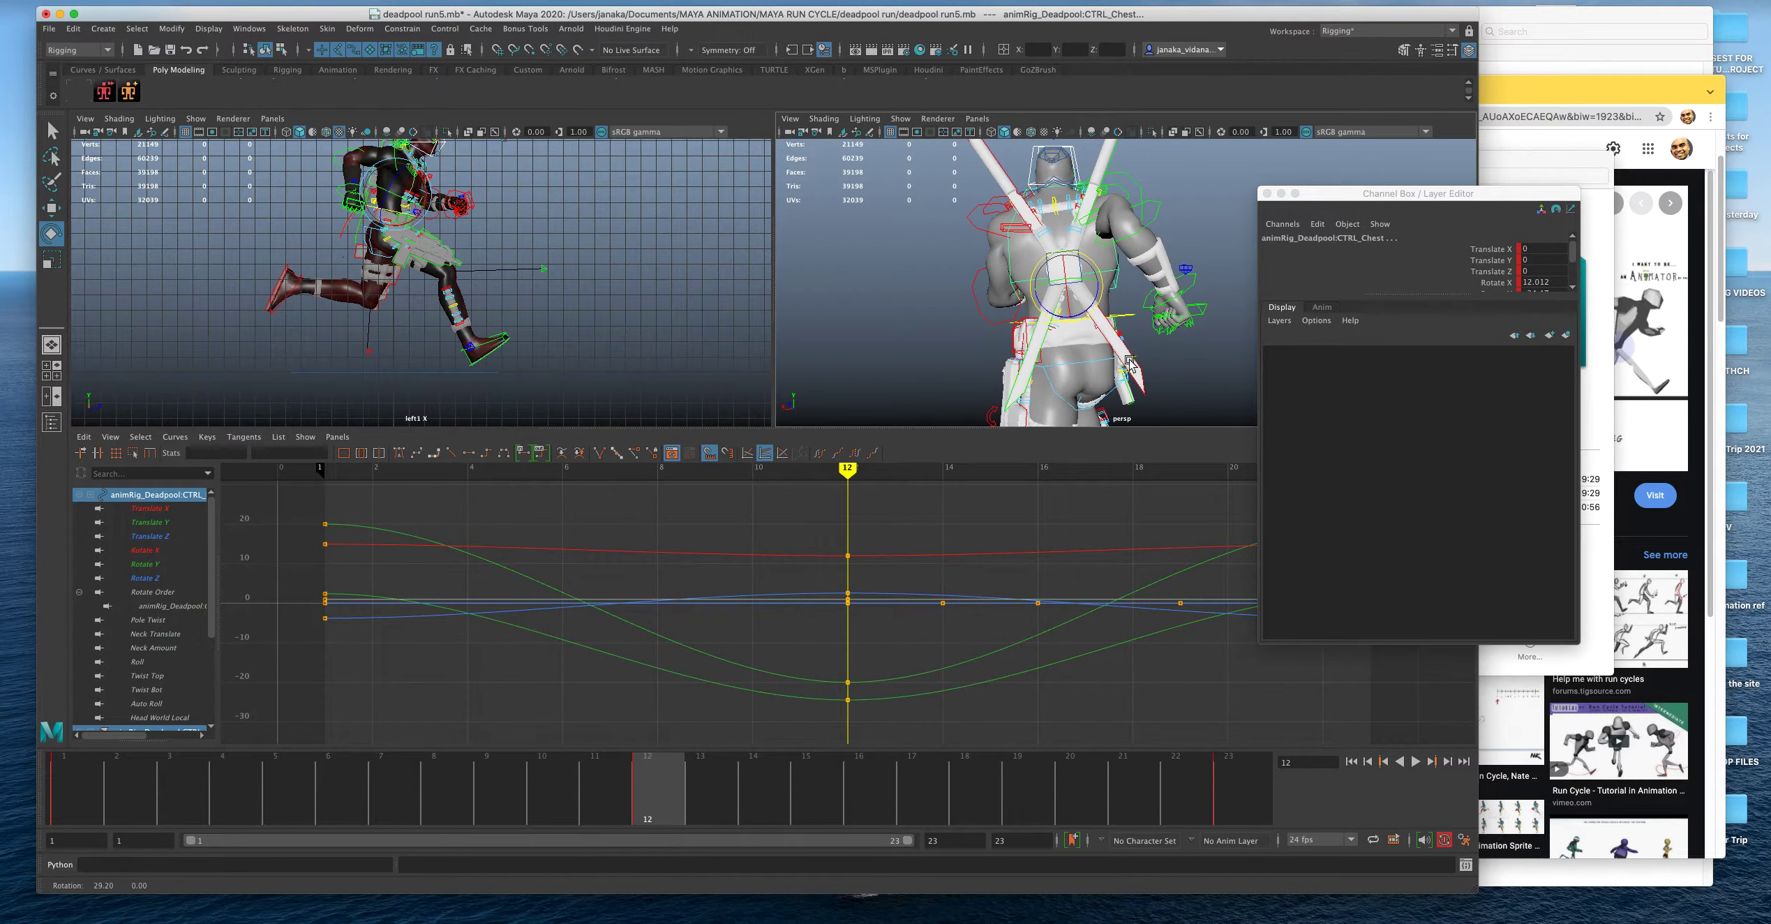
{"action": "left_click", "coordinate": [1088, 363]}
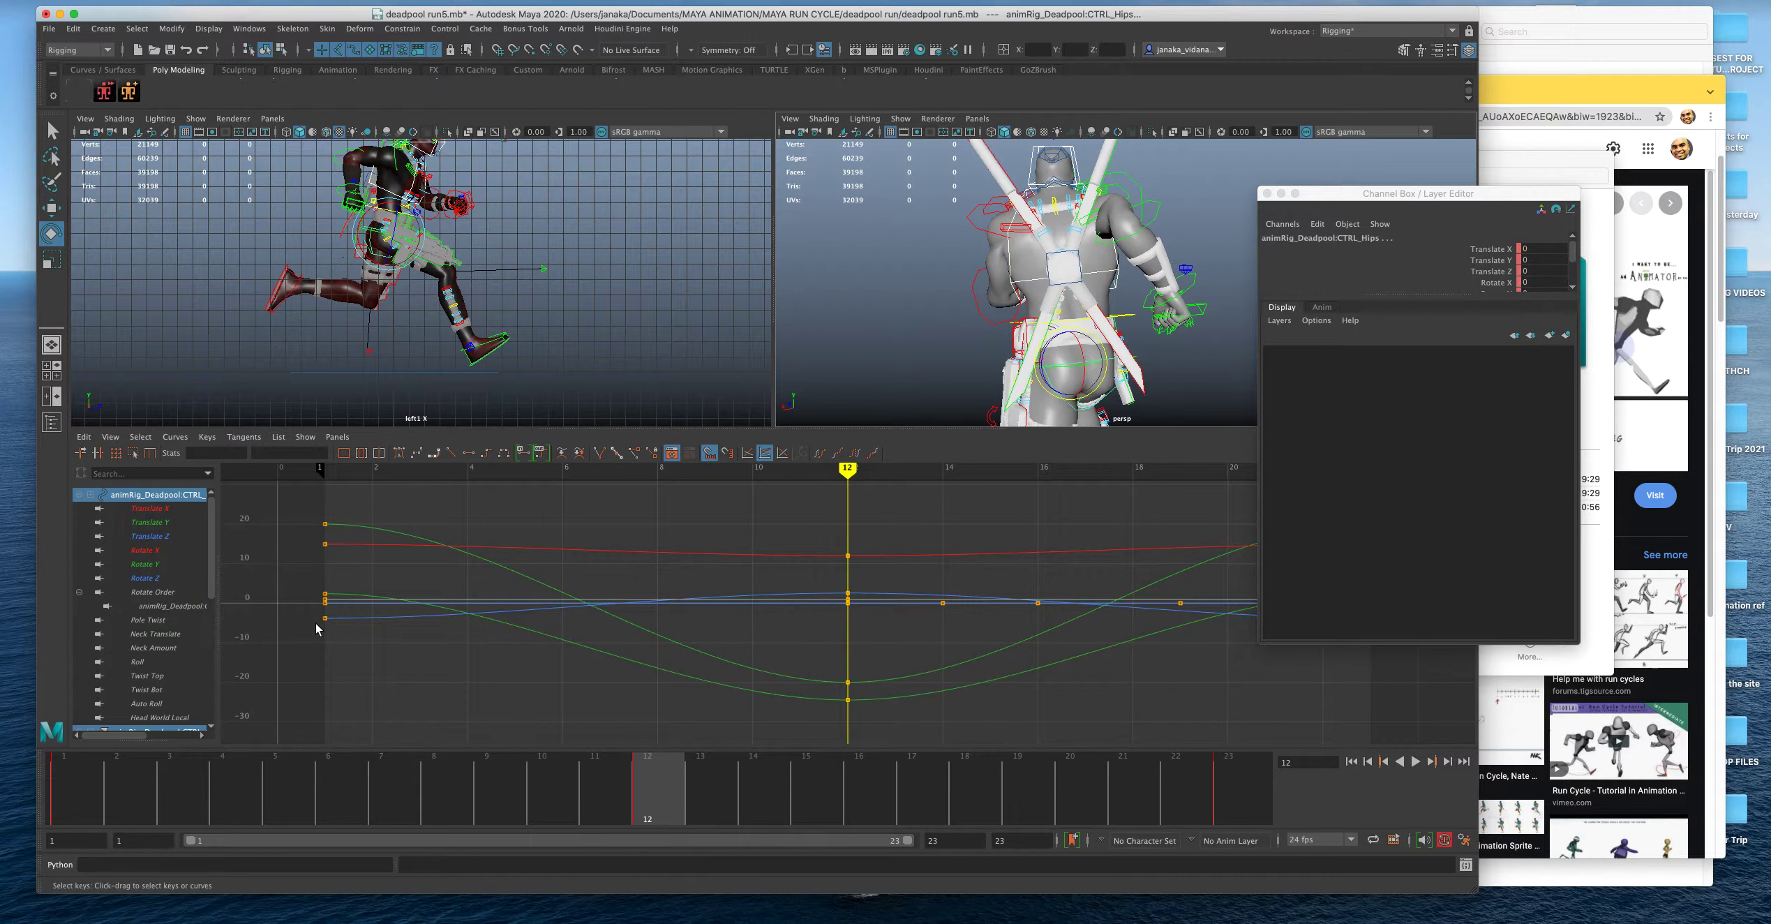
{"action": "left_click", "coordinate": [1212, 348]}
Key the hips control at frame 12 and set its Rotate Y to -10.069.
{"action": "left_click", "coordinate": [1087, 363]}
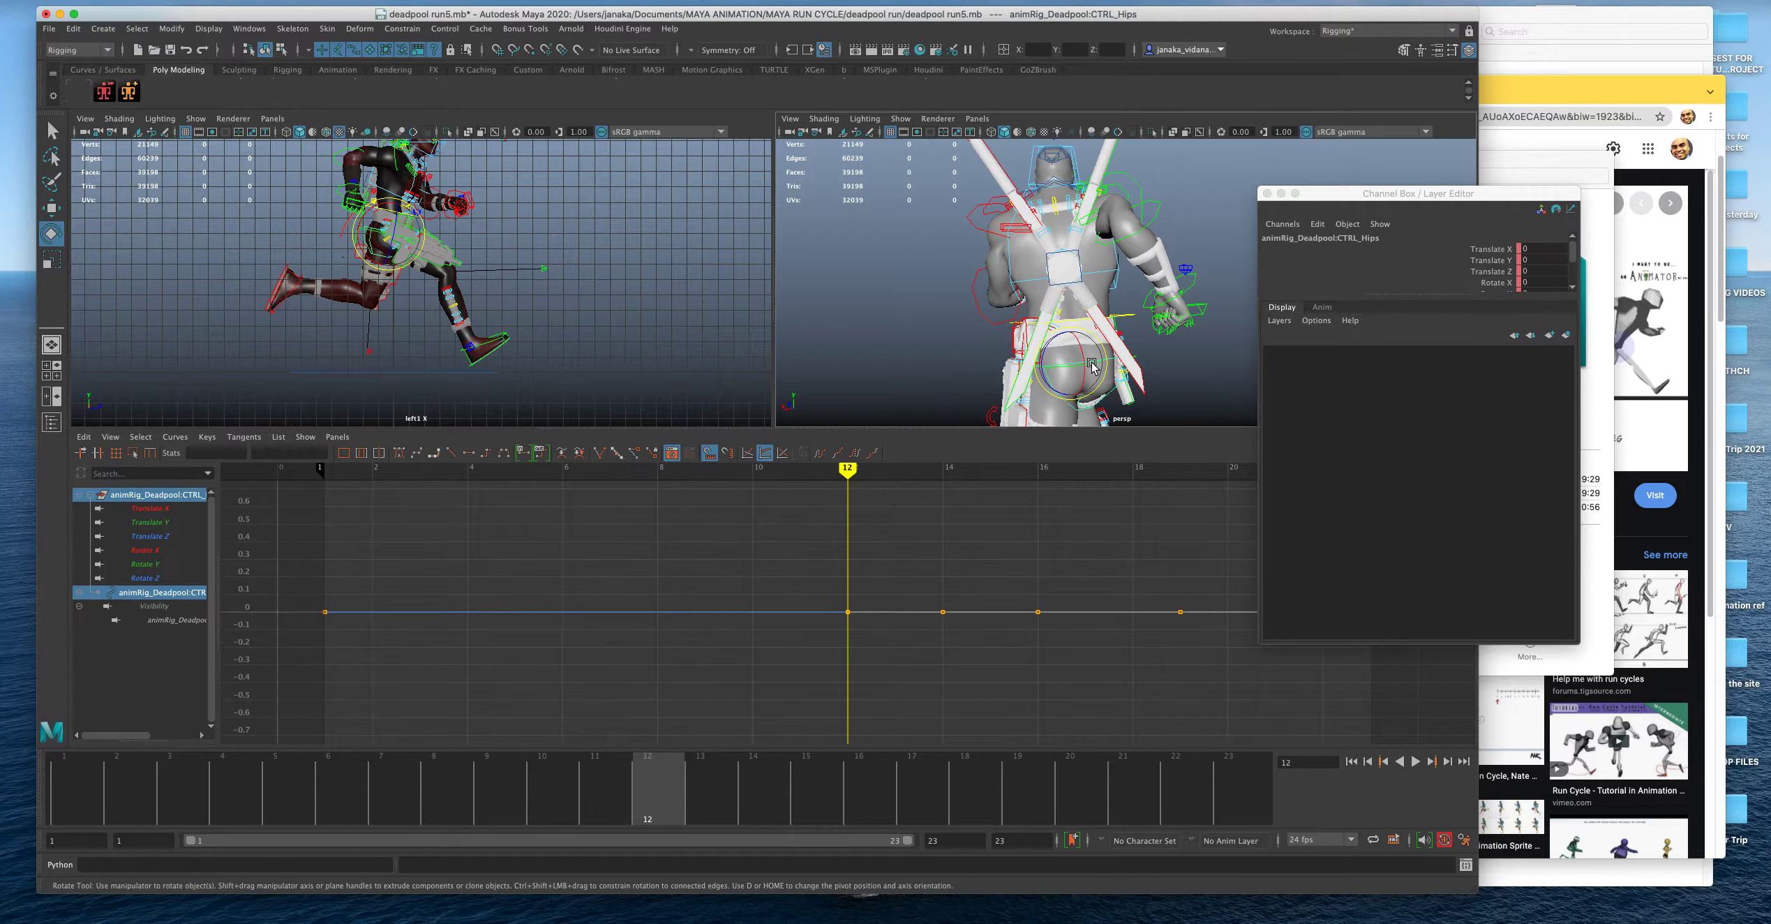
{"action": "left_click", "coordinate": [144, 564]}
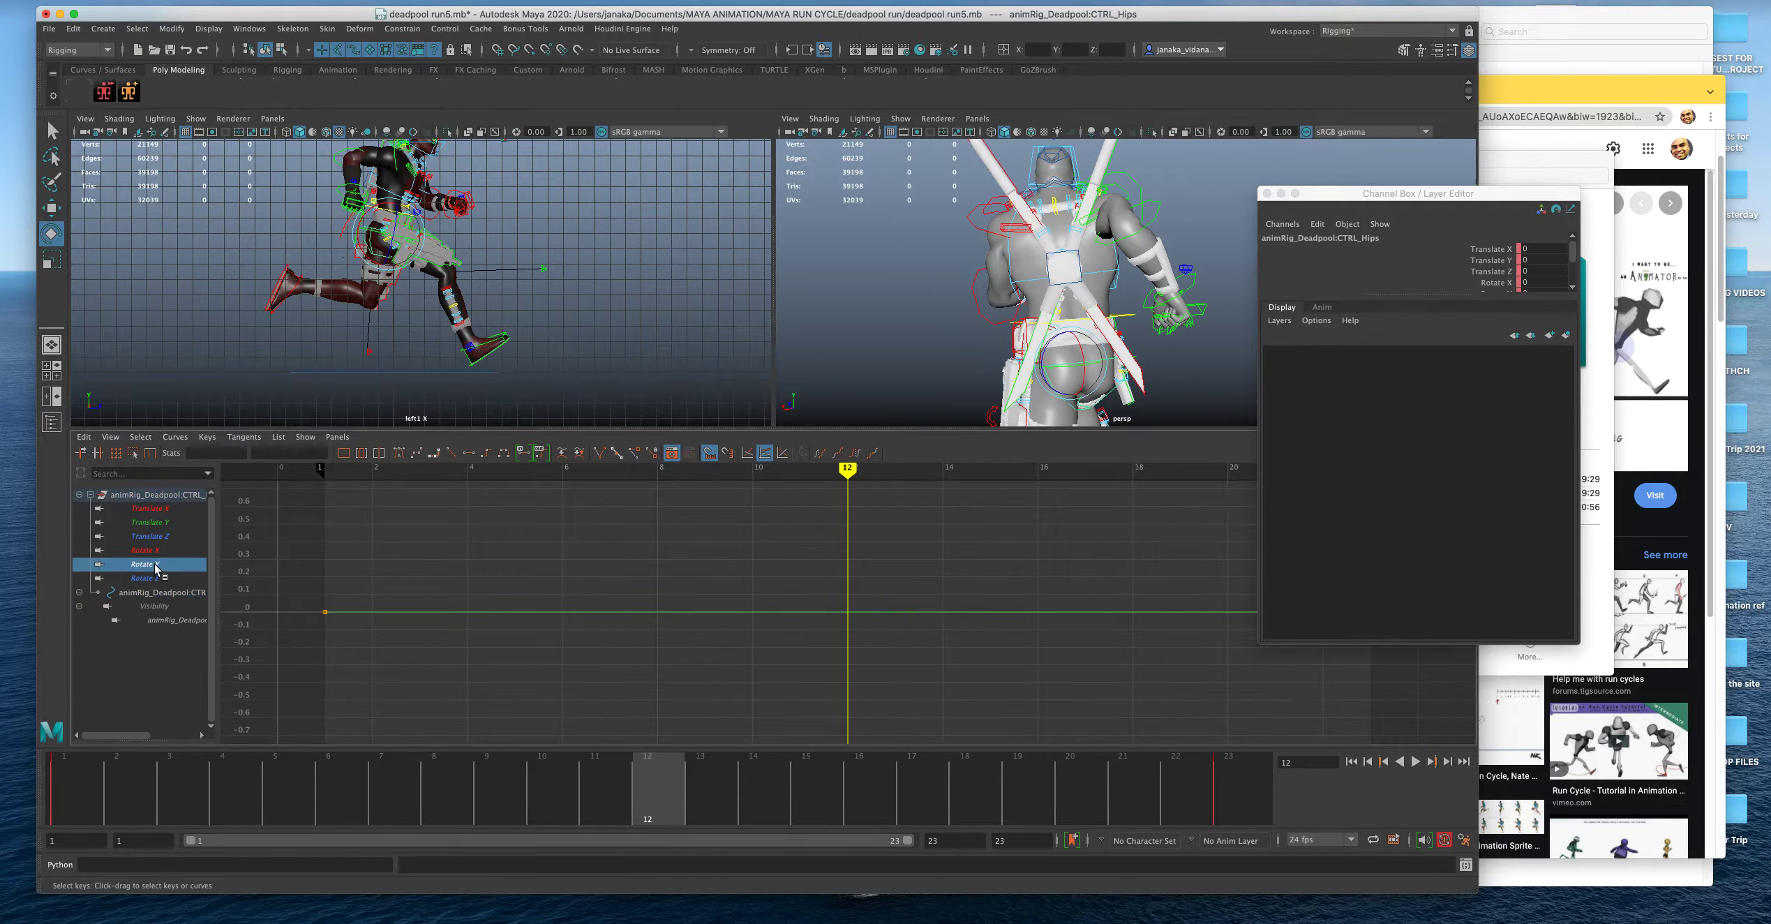
{"action": "key", "text": "s"}
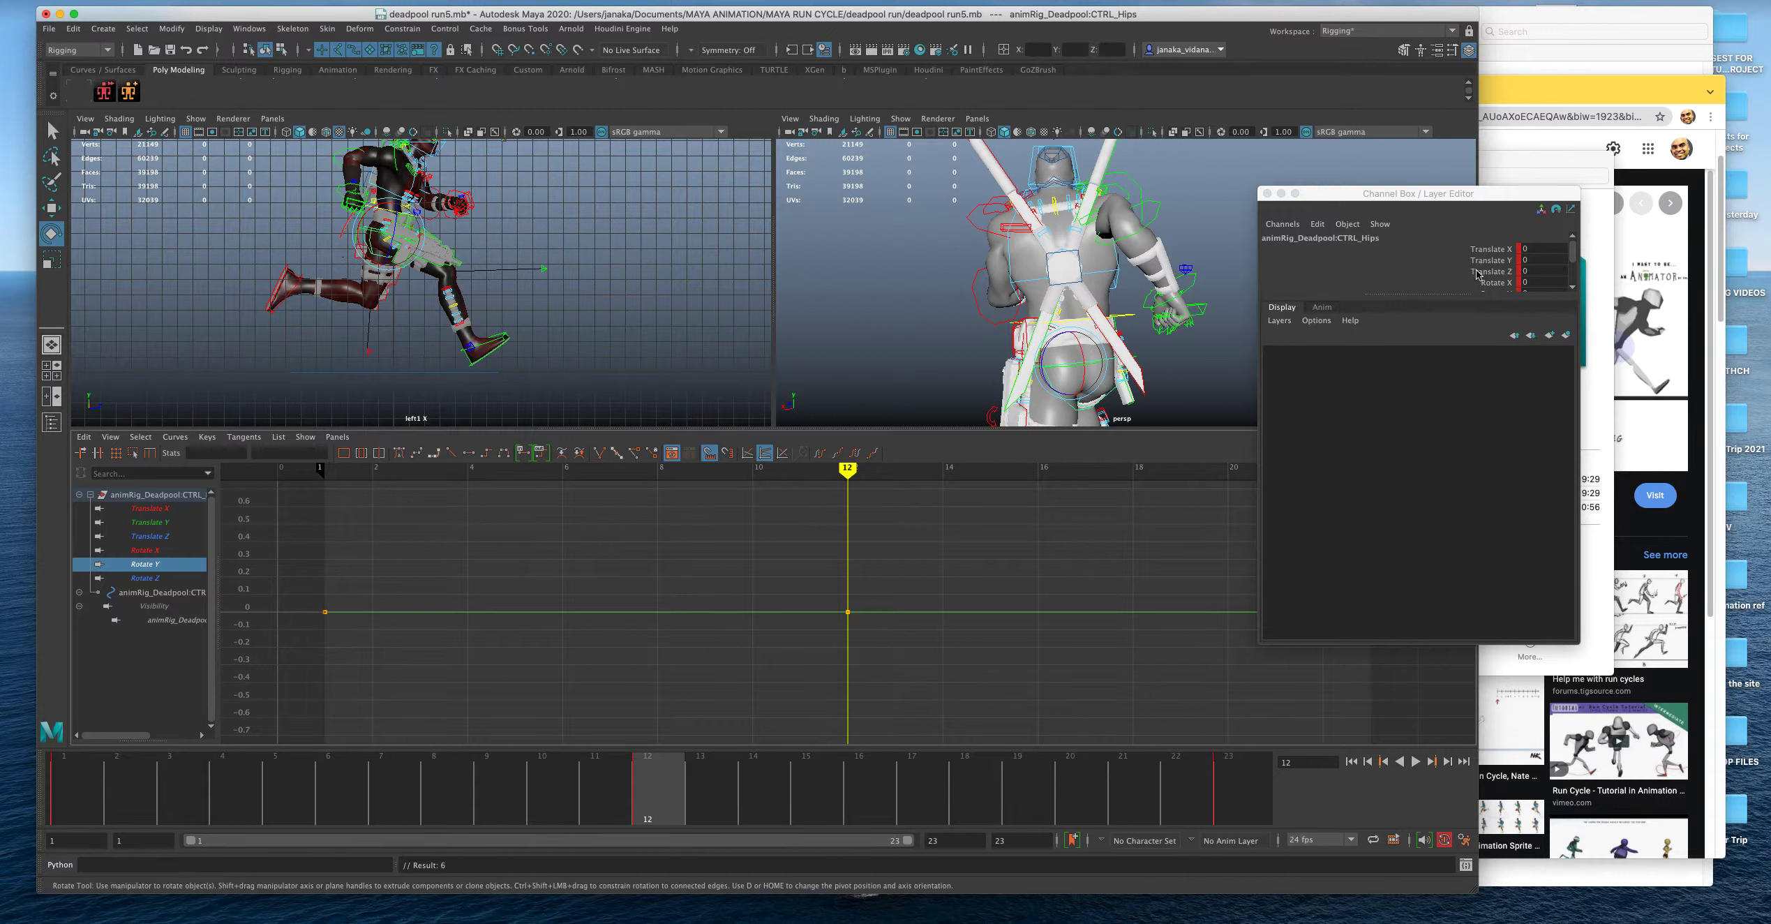
{"action": "scroll", "coordinate": [1489, 281], "scroll_direction": "down", "scroll_amount": 2}
{"action": "left_click", "coordinate": [1480, 242]}
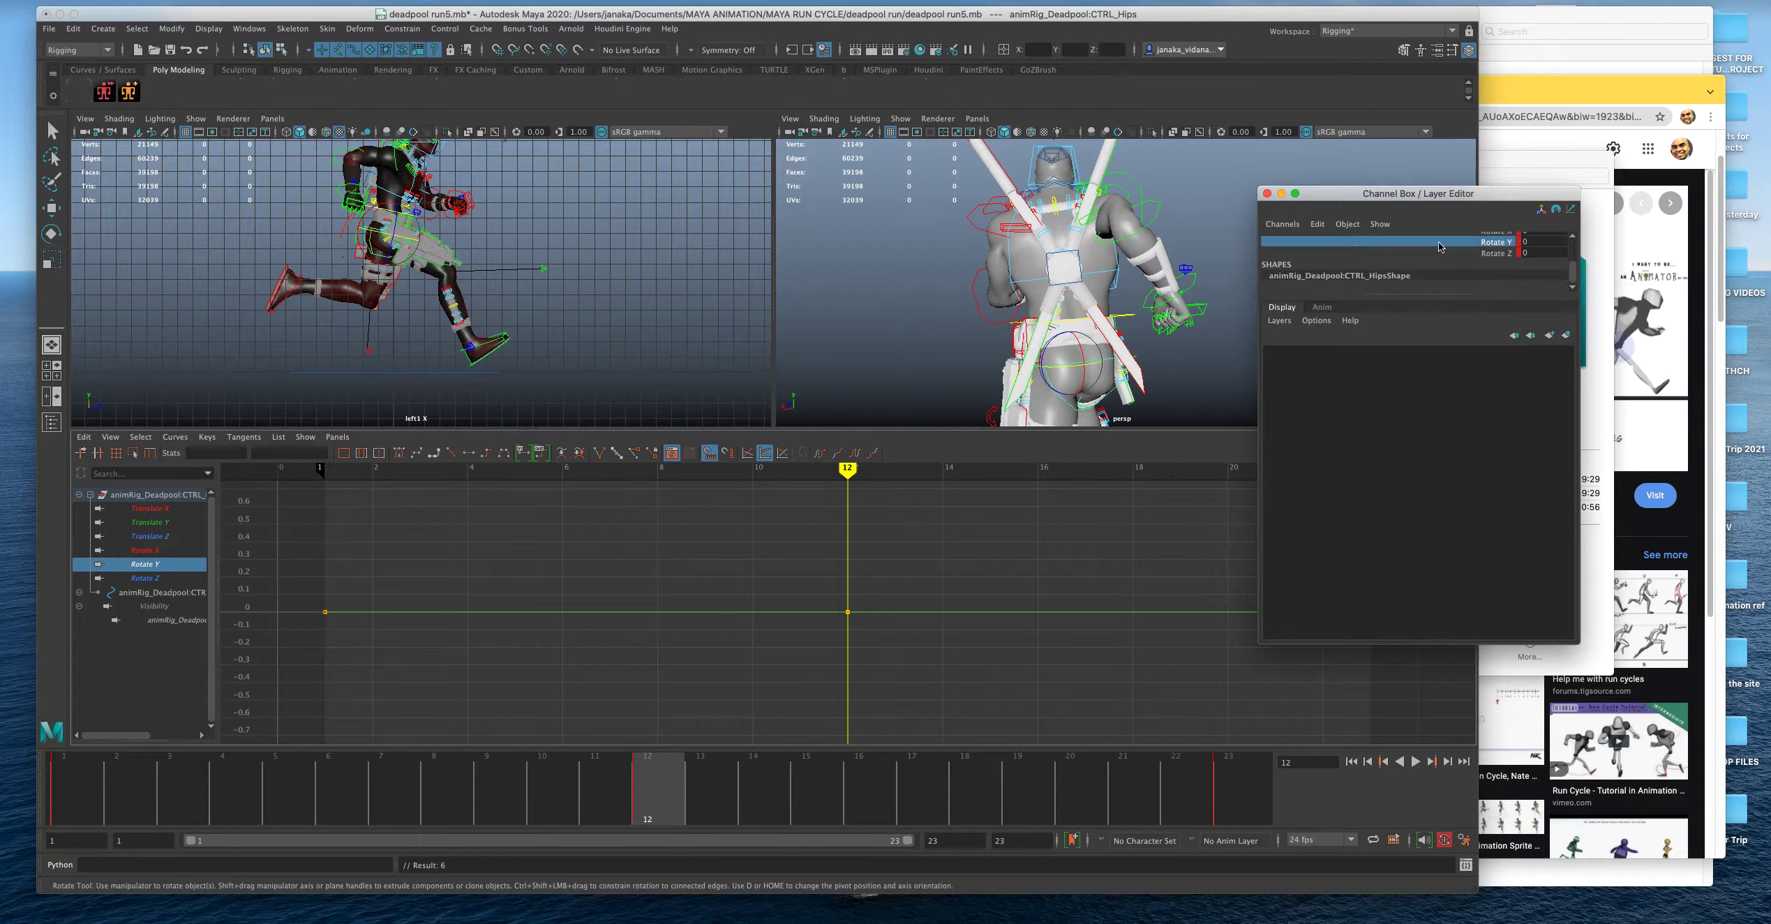
{"action": "middle_click_drag", "start_coordinate": [1254, 244], "coordinate": [1228, 248]}
{"action": "left_click_drag", "start_coordinate": [1329, 194], "coordinate": [1495, 229]}
{"action": "scroll", "coordinate": [1316, 222], "scroll_direction": "down", "scroll_amount": 5}
{"action": "middle_click_drag", "start_coordinate": [1238, 261], "coordinate": [1123, 291], "text": "alt"}
{"action": "scroll", "coordinate": [1123, 291], "scroll_direction": "up", "scroll_amount": 4}
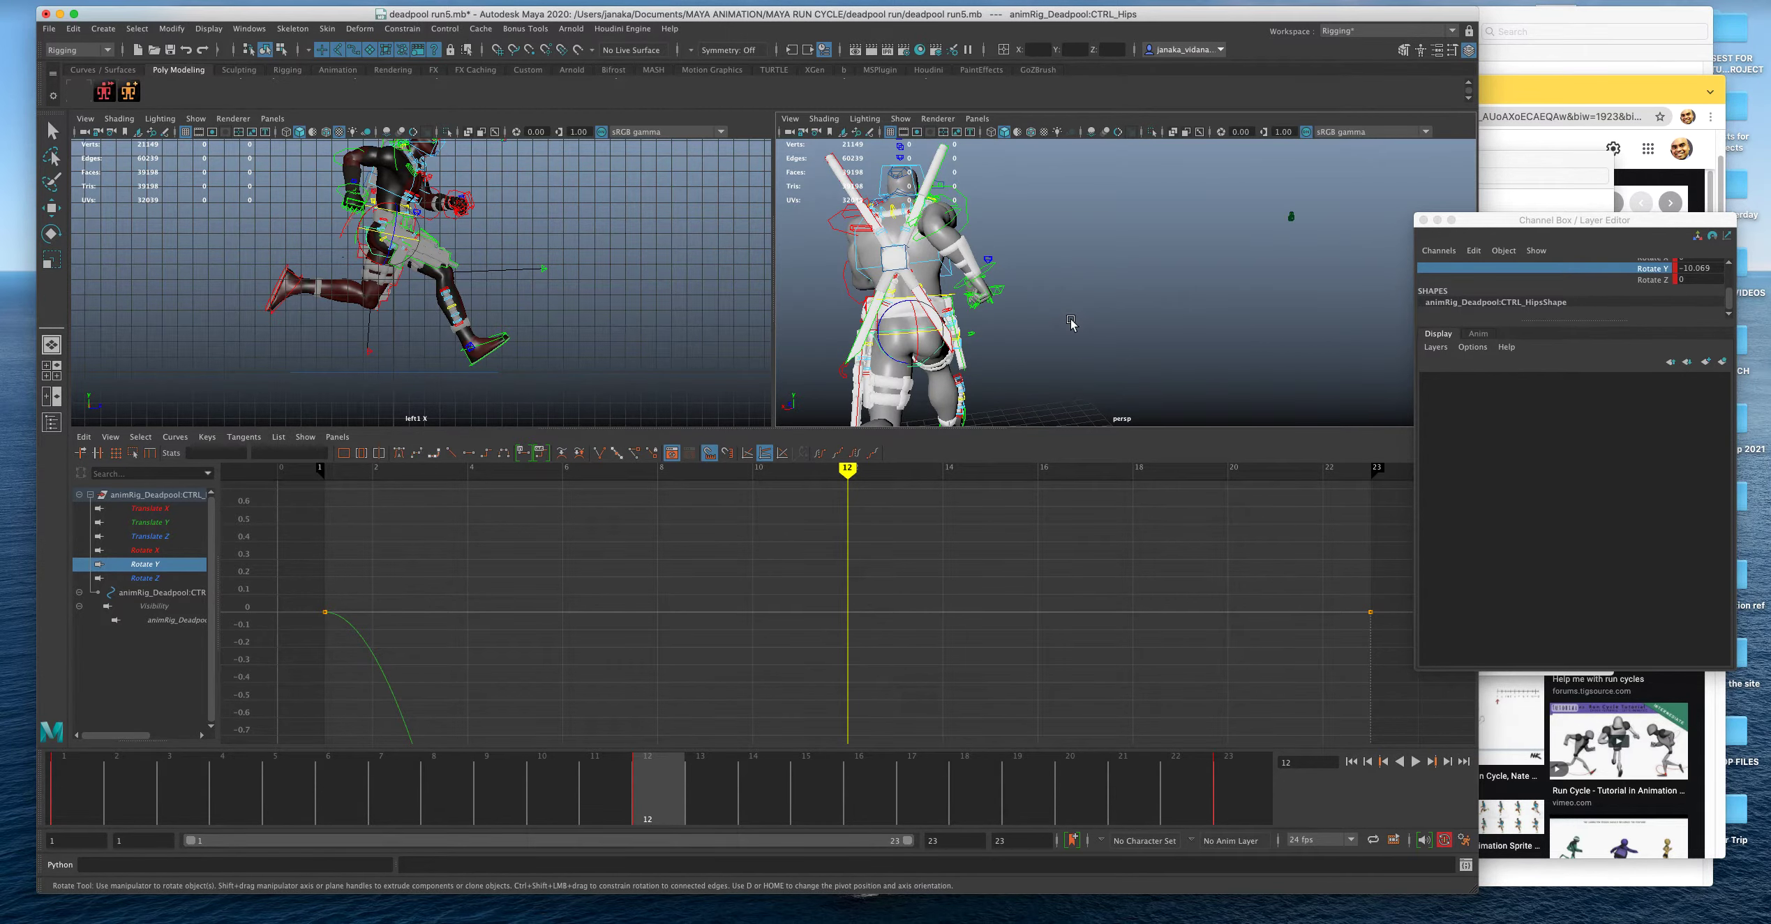
Apply Auto tangents to all keys of the hips' Rotate Y curve in the Graph Editor.
{"action": "key", "text": "space"}
{"action": "key", "text": "space"}
{"action": "key", "text": "space"}
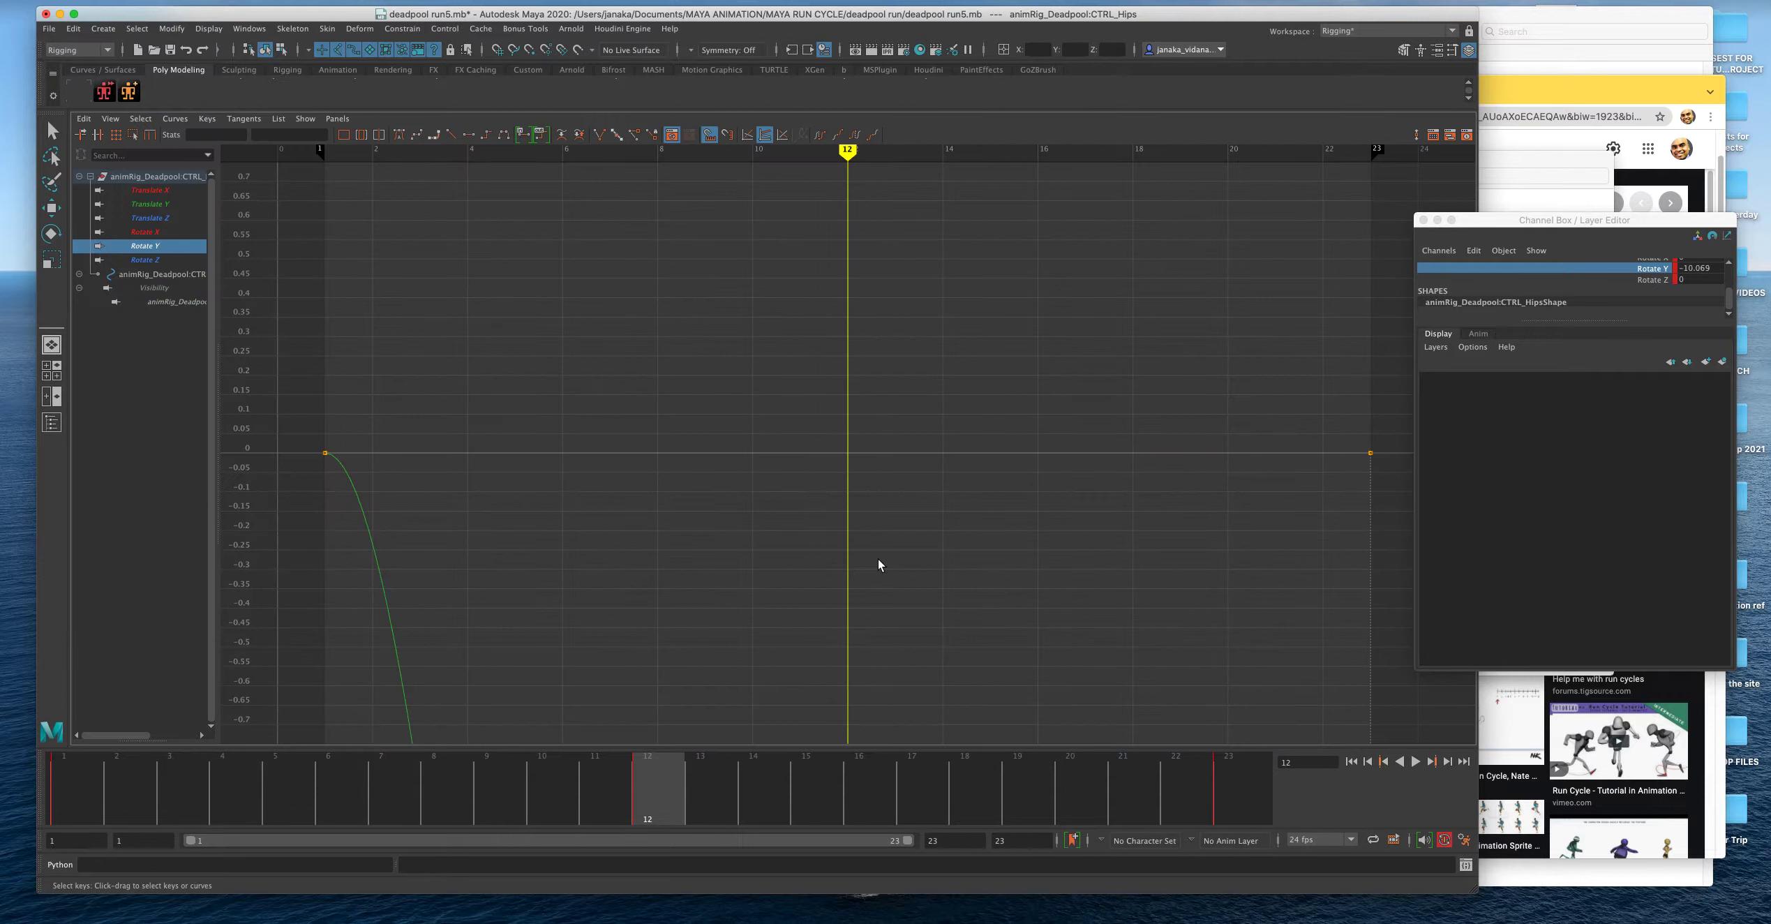
{"action": "key", "text": "f"}
{"action": "left_click_drag", "start_coordinate": [292, 217], "coordinate": [1378, 670]}
{"action": "left_click", "coordinate": [399, 134]}
{"action": "key", "text": "space"}
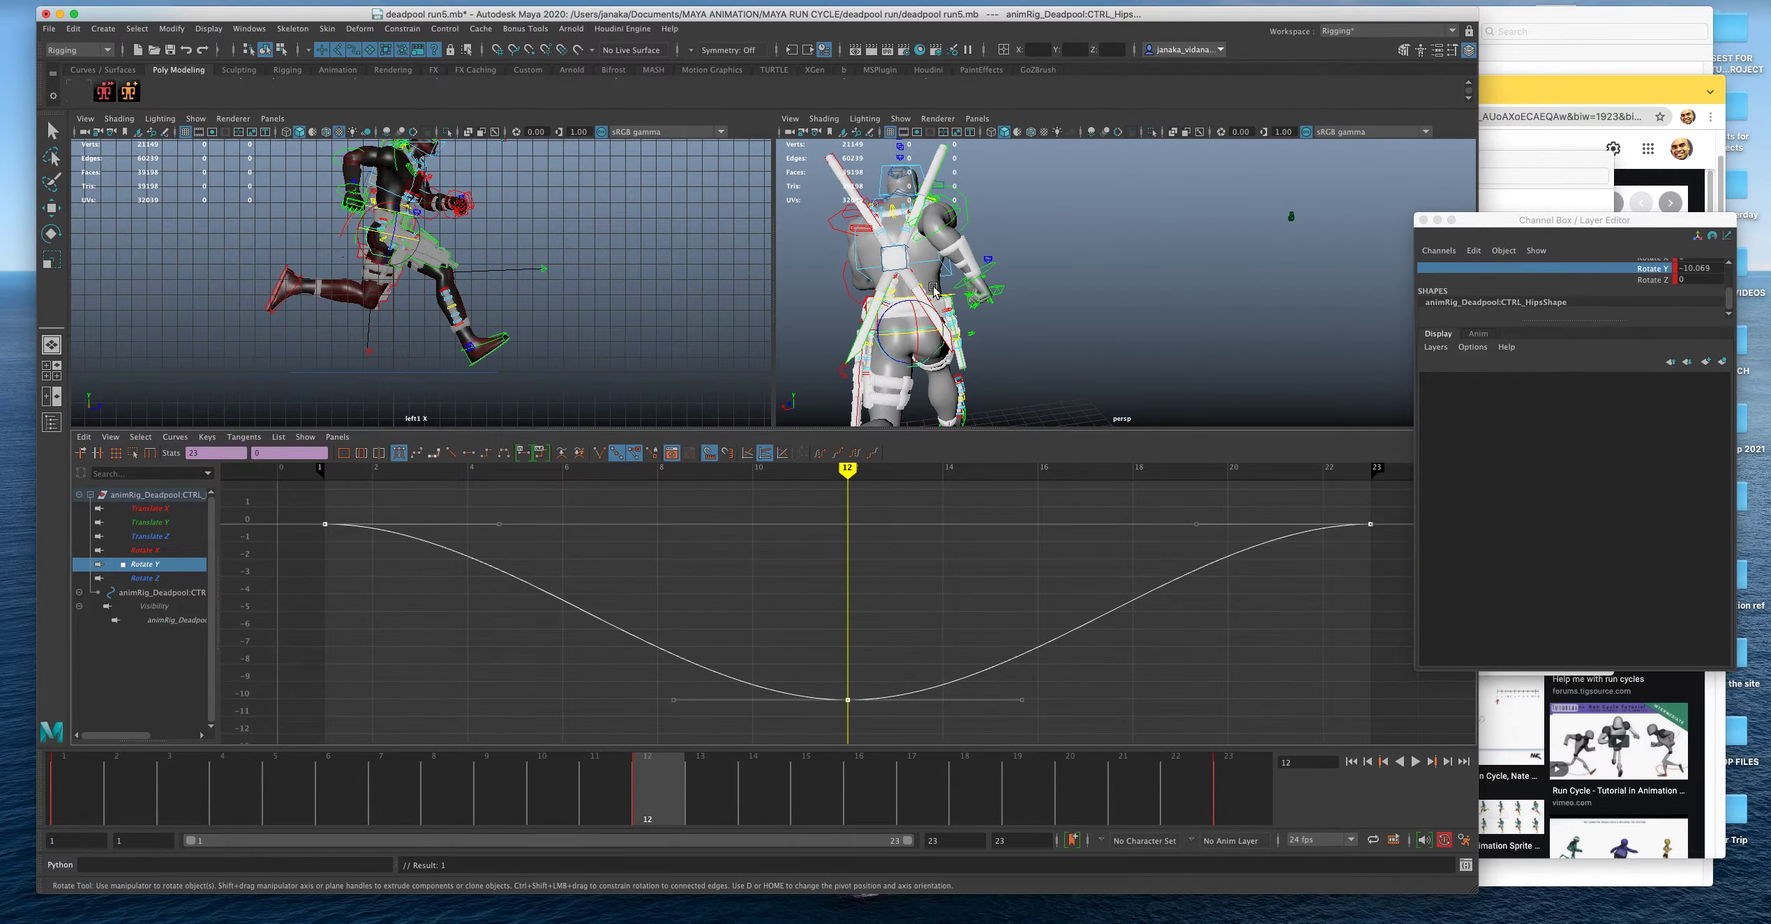
Orbit behind the lower torso and add the controls above the hips, including the chest control, to the hips selection.
{"action": "left_click_drag", "start_coordinate": [915, 315], "coordinate": [975, 322], "text": "alt"}
{"action": "middle_click_drag", "start_coordinate": [976, 321], "coordinate": [992, 243], "text": "alt"}
{"action": "scroll", "coordinate": [991, 243], "scroll_direction": "up", "scroll_amount": 3}
{"action": "scroll", "coordinate": [984, 247], "scroll_direction": "down", "scroll_amount": 3}
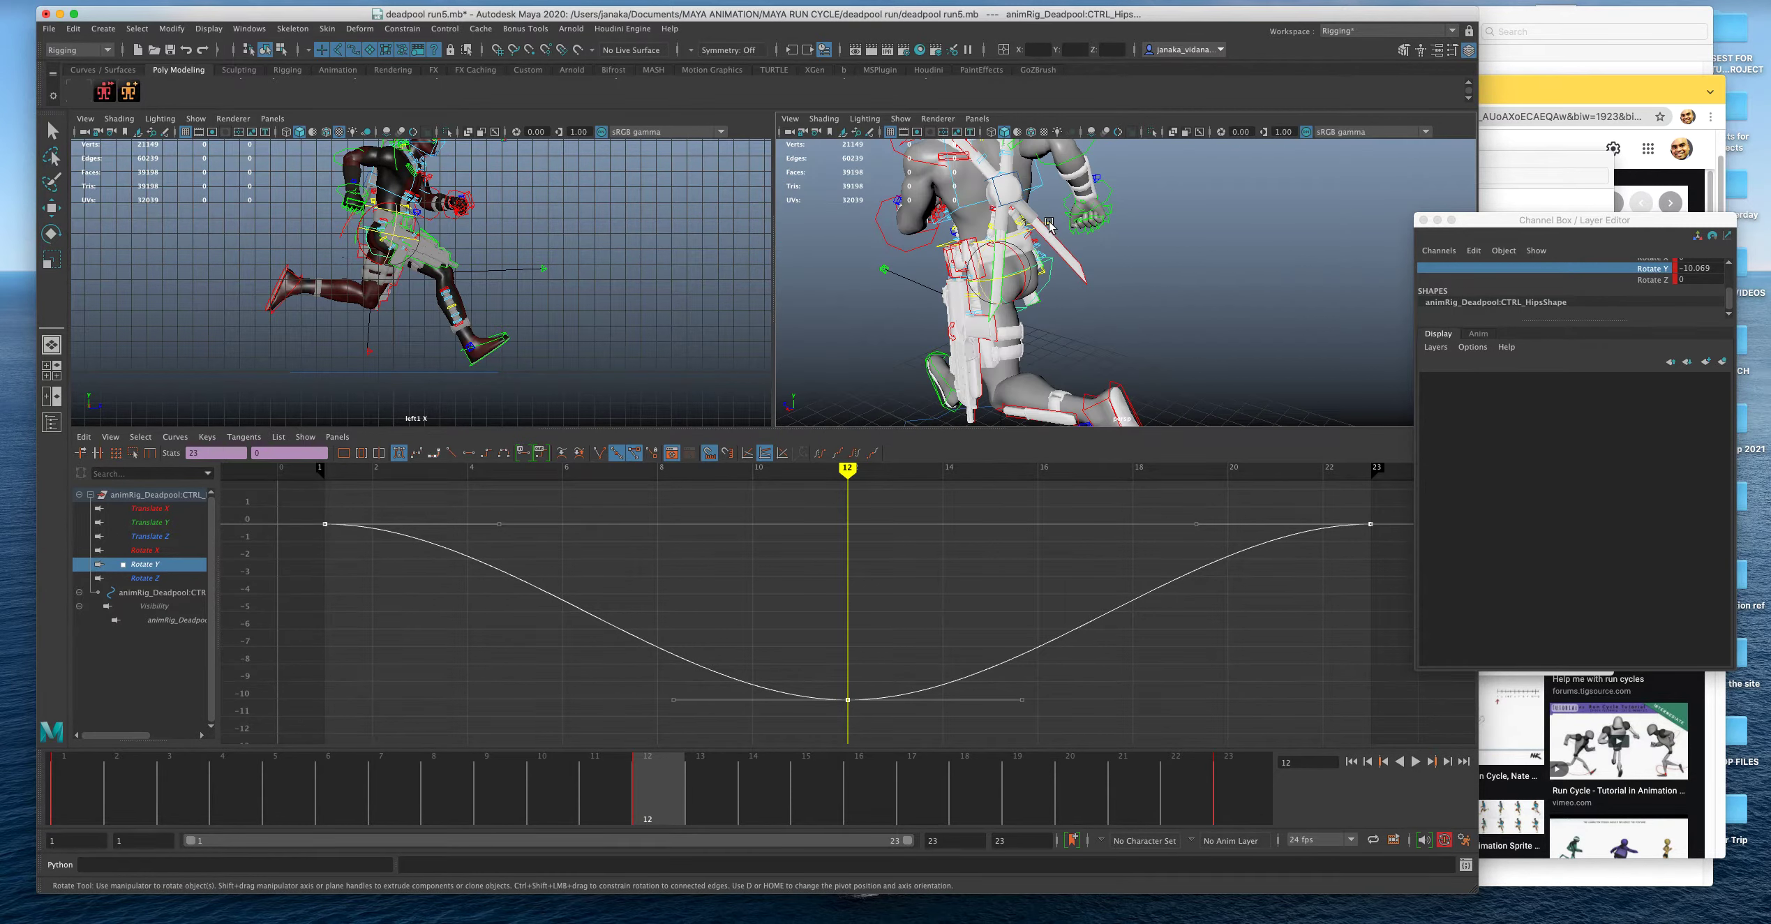
{"action": "left_click", "coordinate": [1051, 223]}
{"action": "left_click", "coordinate": [1041, 183], "text": "shift"}
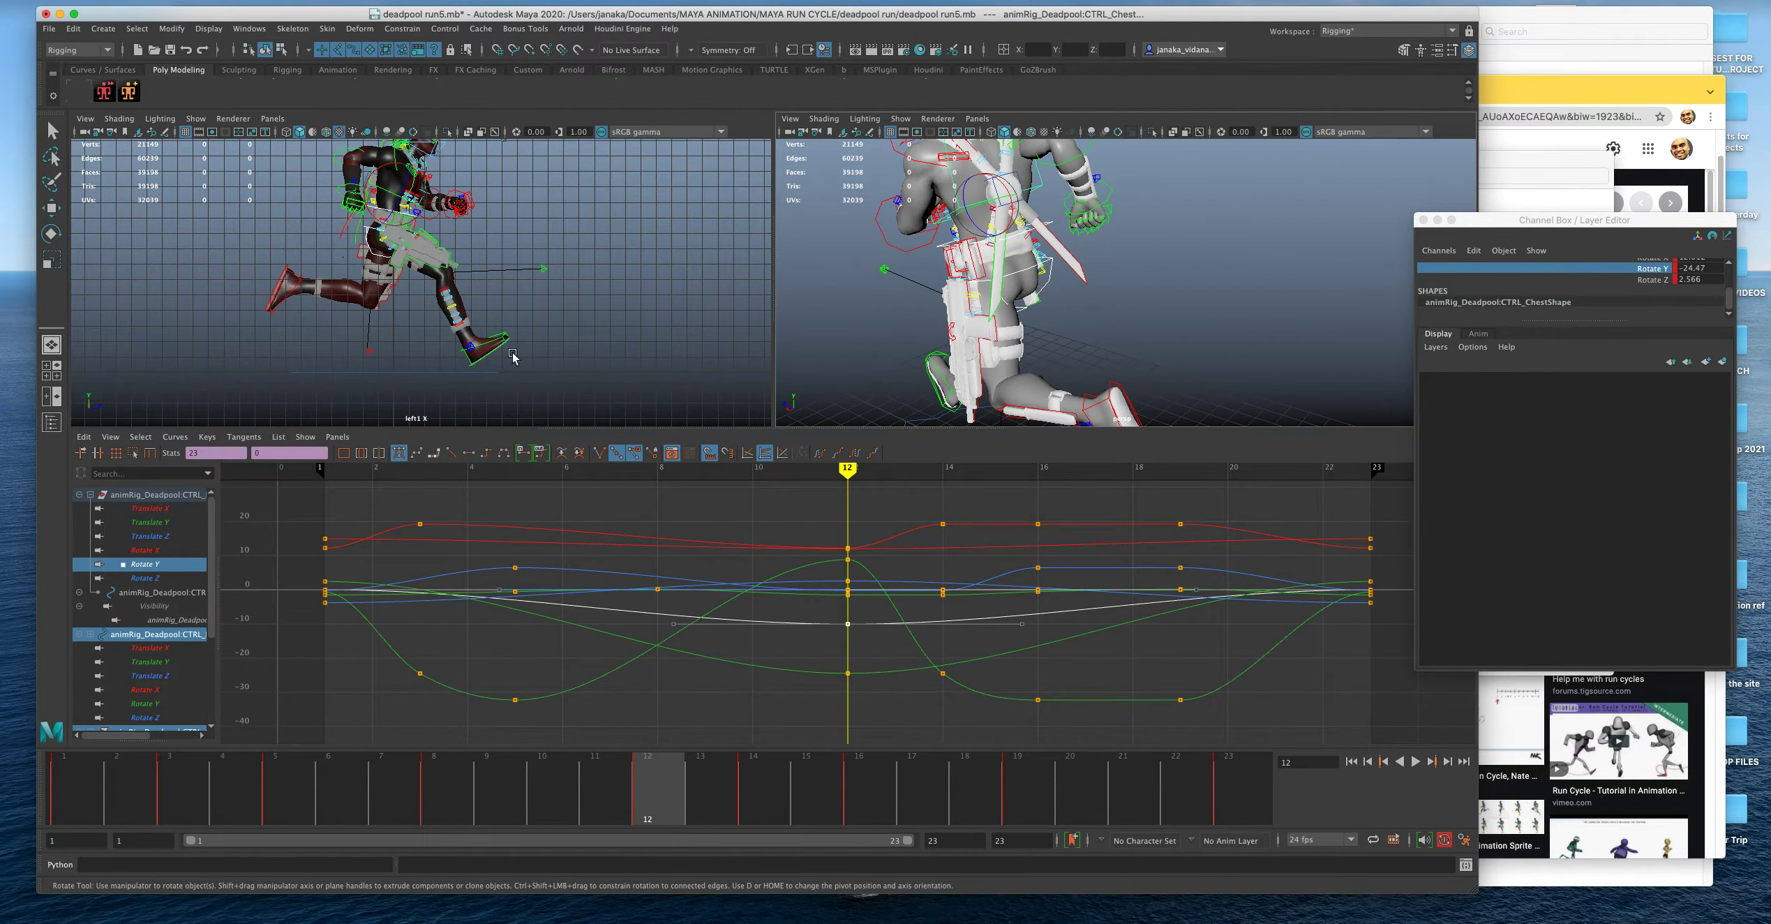
Delete the Translate Y keys at frames 14, 16 and 5 of the control listed between hips and chest.
{"action": "left_click", "coordinate": [161, 525]}
{"action": "left_click", "coordinate": [171, 661], "text": "ctrl"}
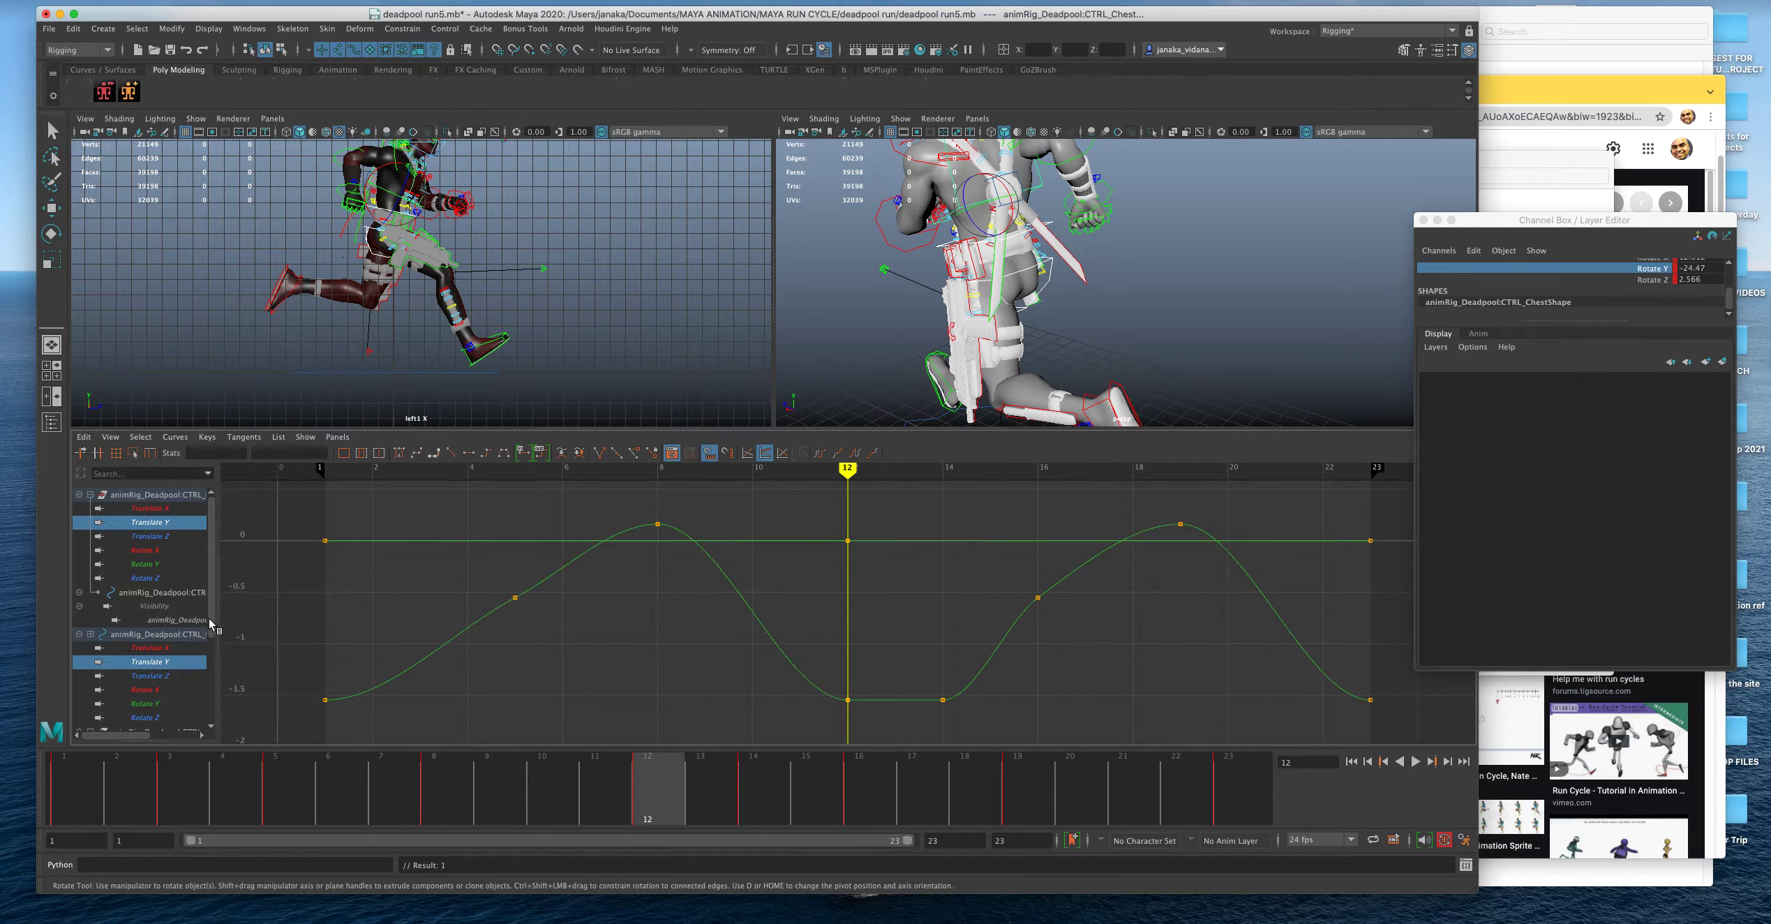
{"action": "left_click", "coordinate": [167, 522]}
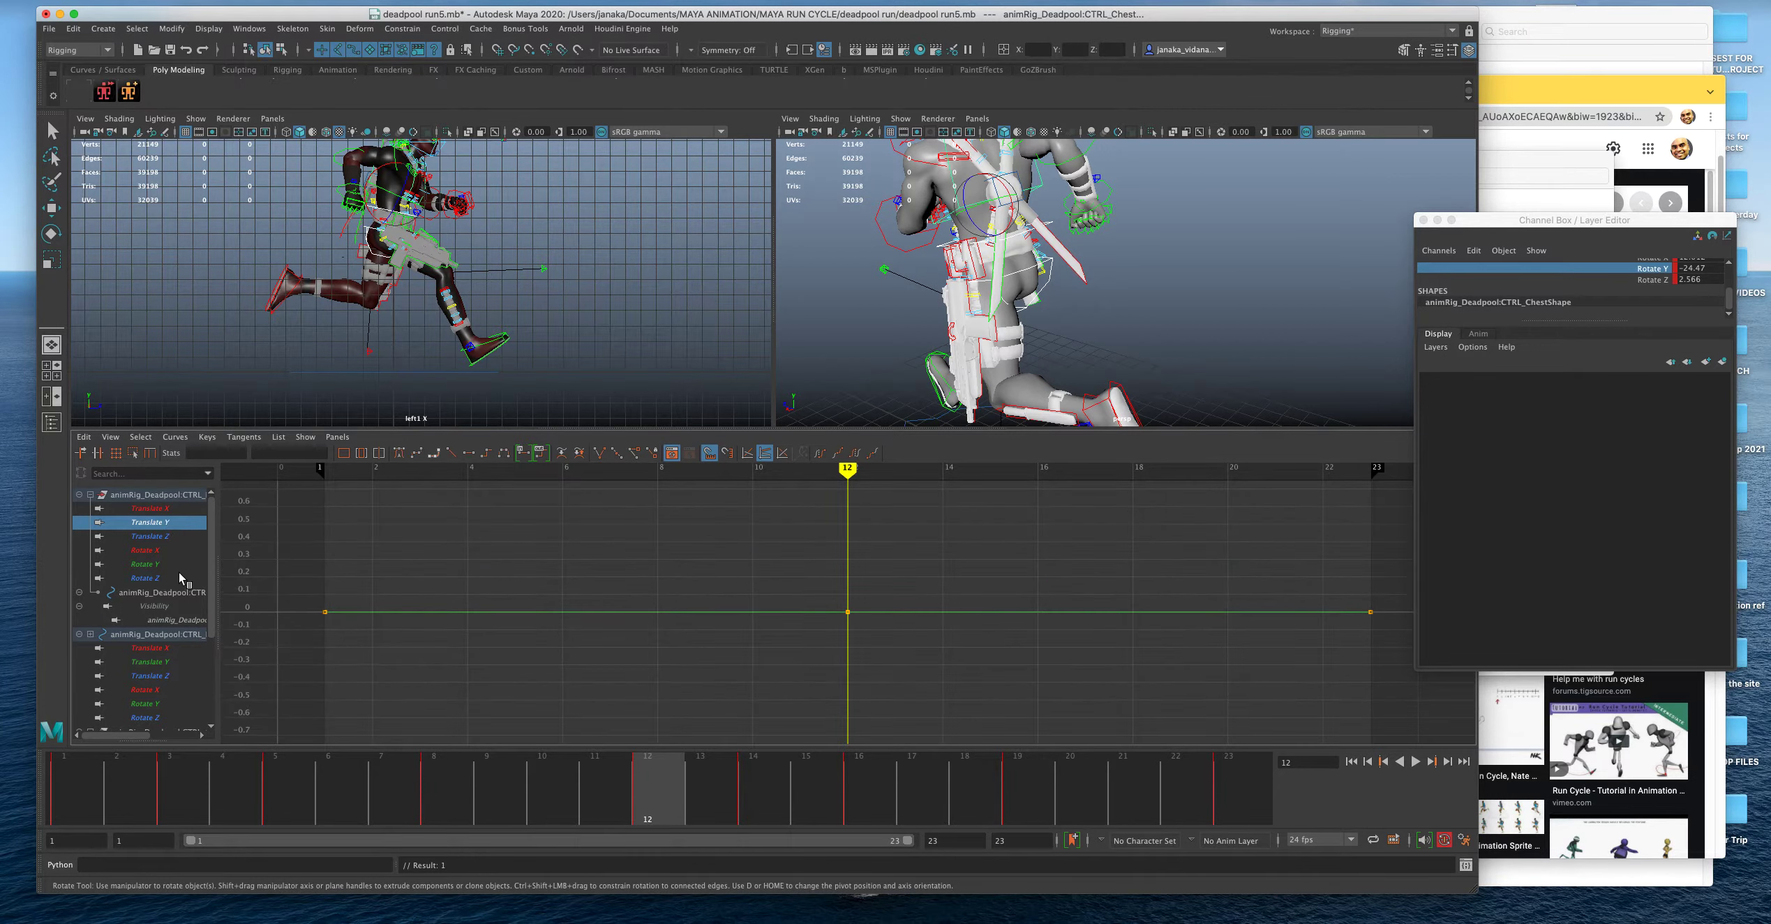
{"action": "left_click", "coordinate": [170, 661]}
{"action": "left_click_drag", "start_coordinate": [1060, 714], "coordinate": [928, 659]}
{"action": "key", "text": "Delete"}
{"action": "left_click_drag", "start_coordinate": [1090, 632], "coordinate": [1009, 563]}
{"action": "key", "text": "Delete"}
{"action": "left_click_drag", "start_coordinate": [1195, 546], "coordinate": [1159, 515]}
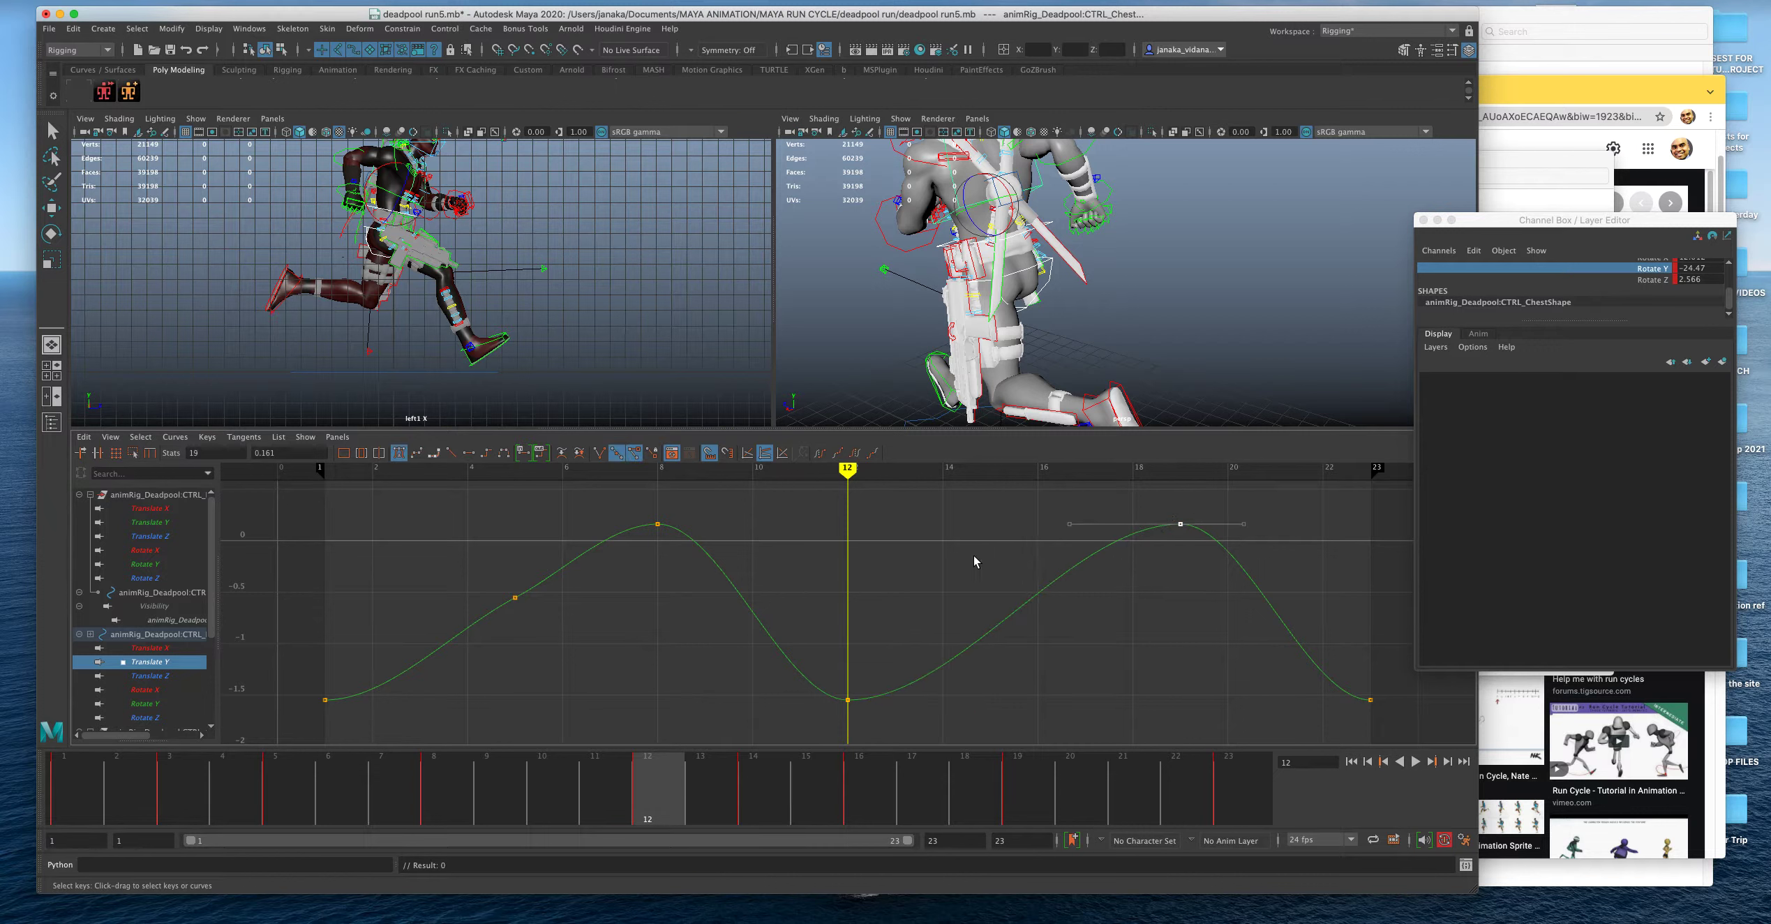
{"action": "left_click_drag", "start_coordinate": [582, 624], "coordinate": [479, 583]}
{"action": "key", "text": "Delete"}
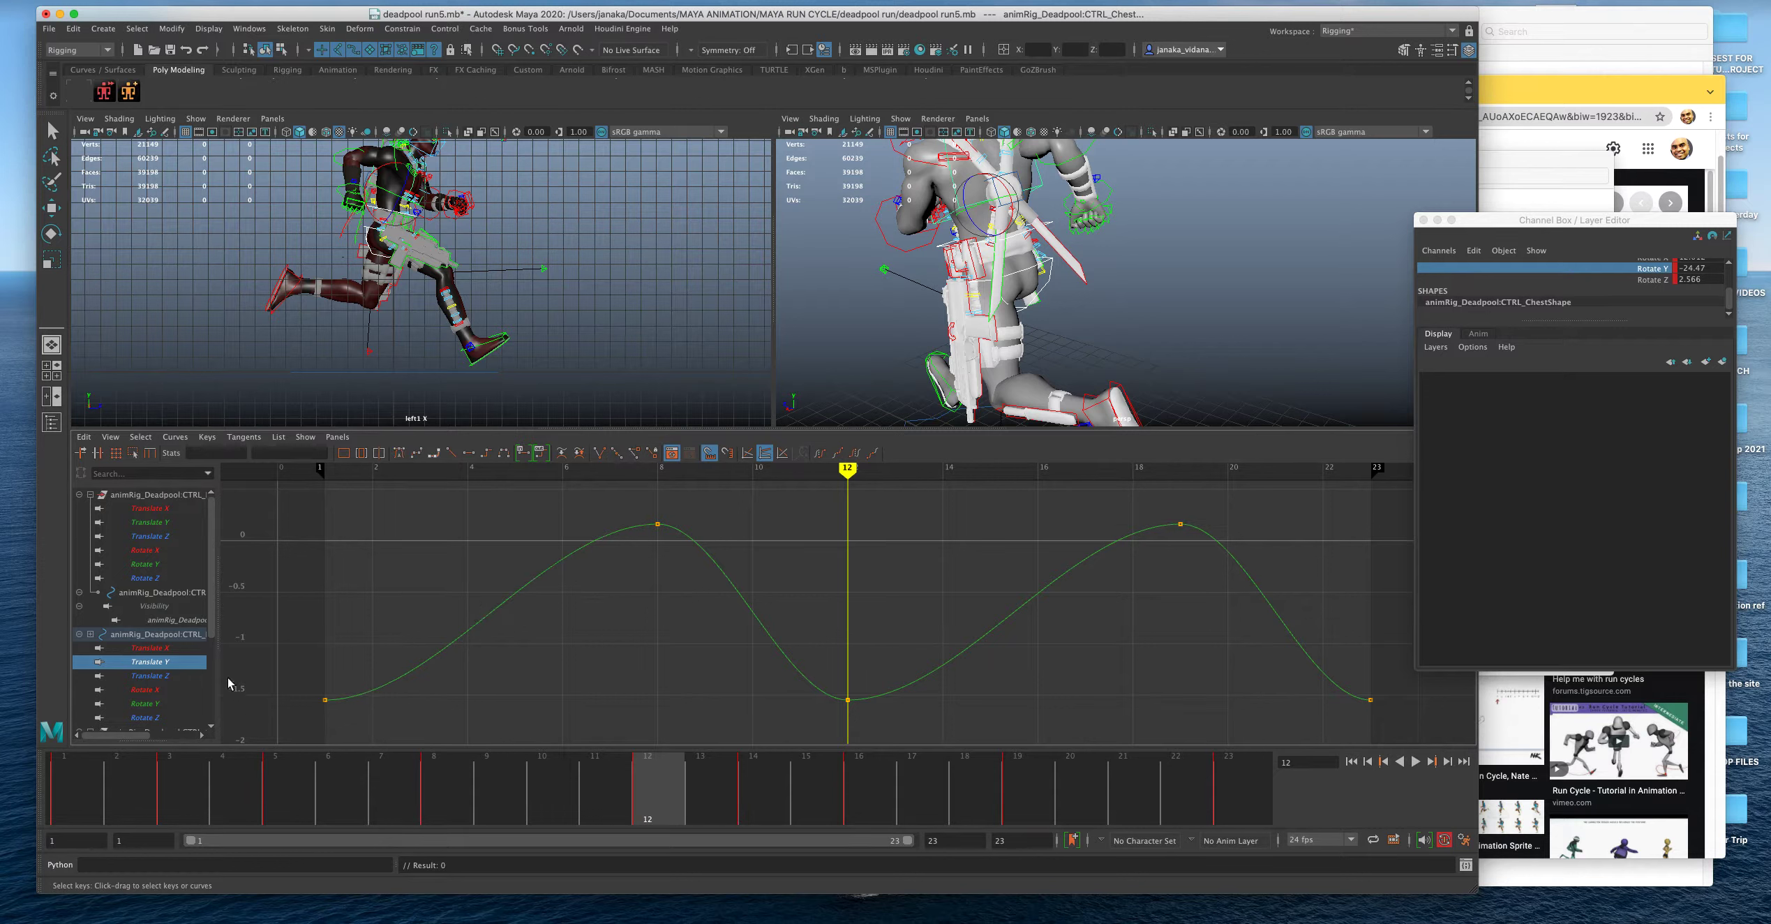
Delete the Translate Z keys at frames 14 and 19 of the control listed between hips and chest.
{"action": "left_click_drag", "start_coordinate": [213, 605], "coordinate": [200, 663]}
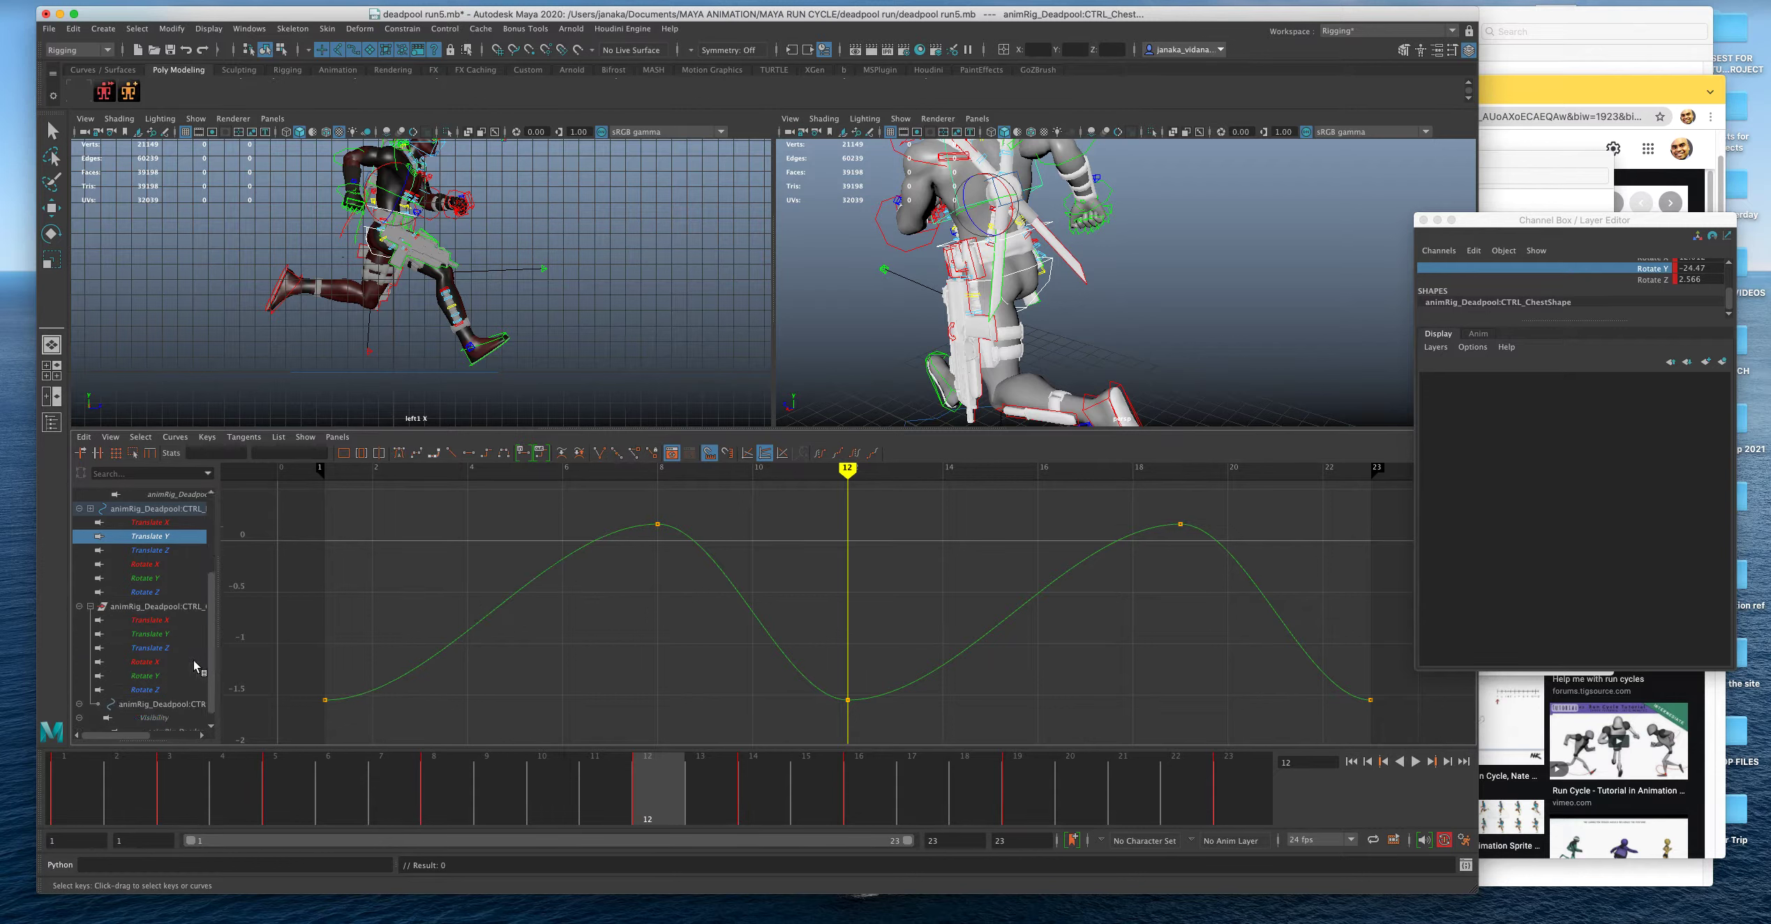
{"action": "left_click", "coordinate": [178, 635]}
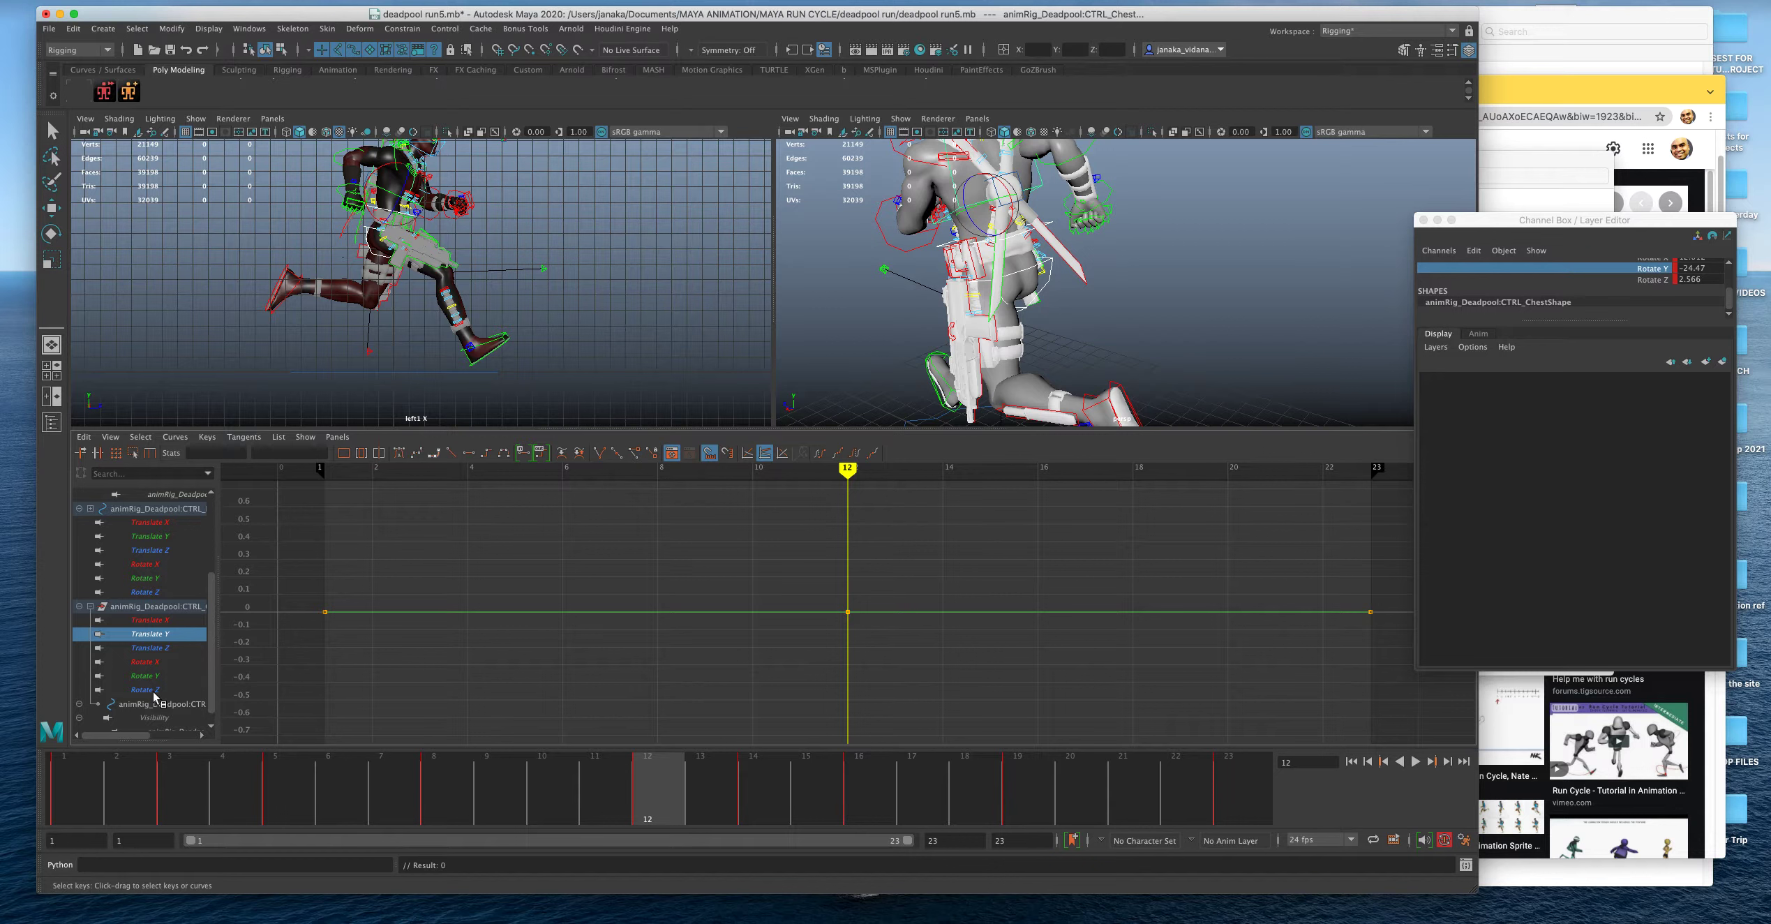
{"action": "scroll", "coordinate": [209, 593], "scroll_direction": "down", "scroll_amount": 3}
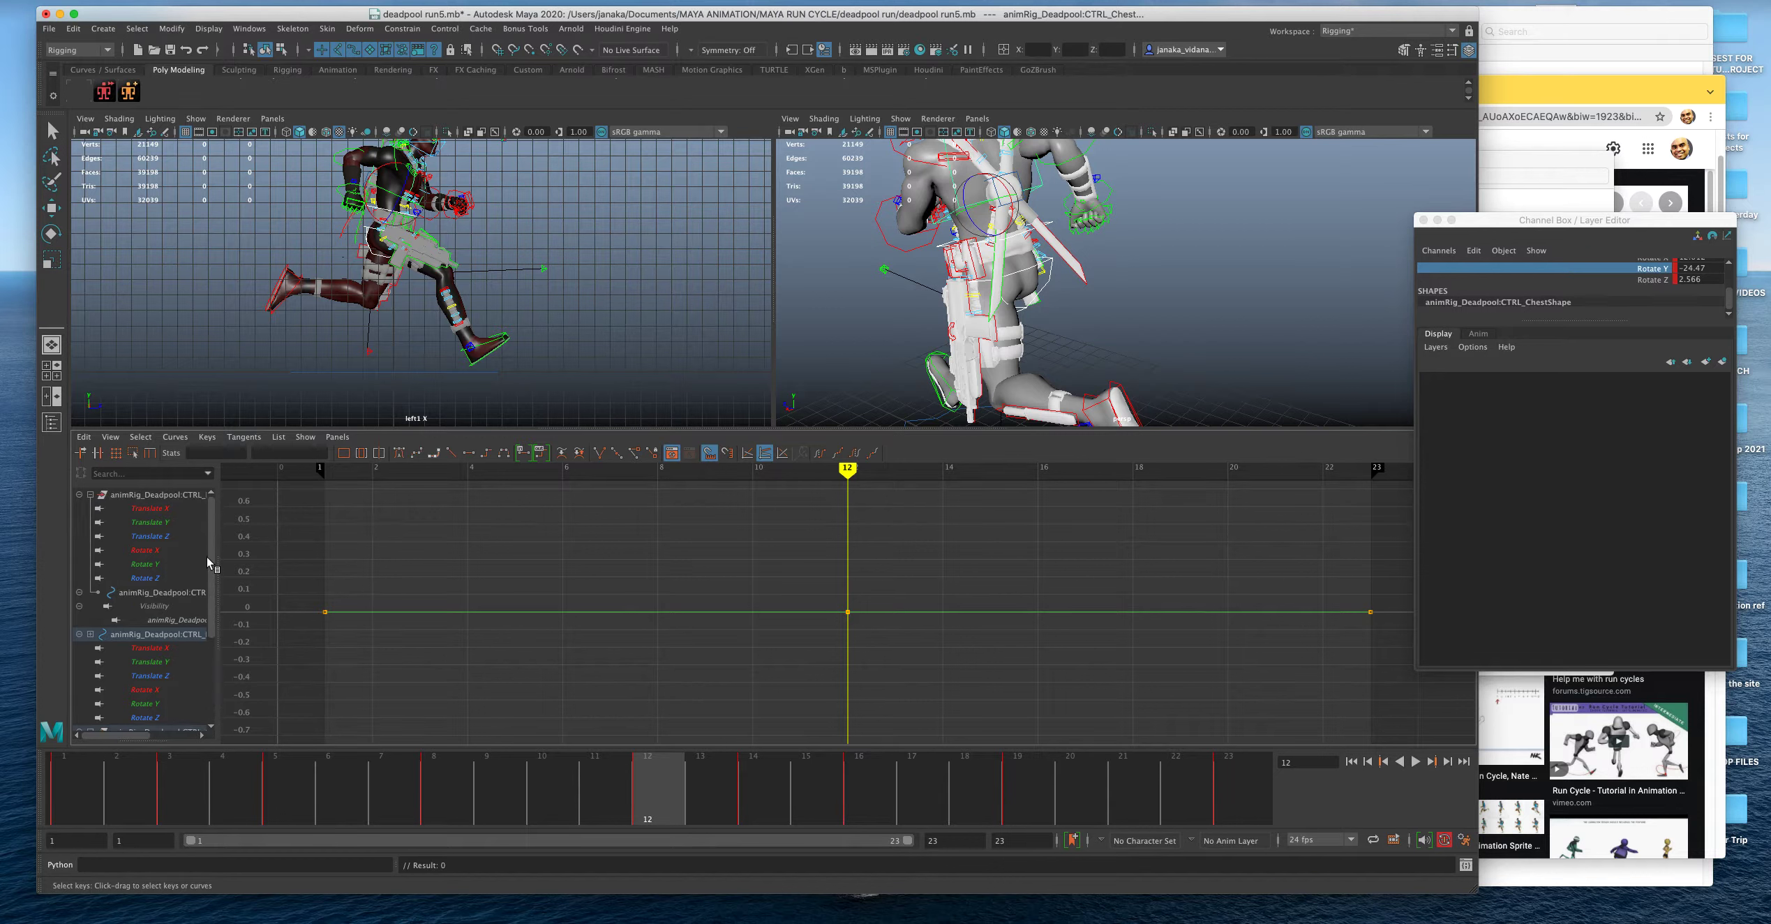
{"action": "left_click", "coordinate": [151, 677]}
{"action": "left_click_drag", "start_coordinate": [1008, 738], "coordinate": [918, 665]}
{"action": "key", "text": "Delete"}
{"action": "left_click_drag", "start_coordinate": [1085, 583], "coordinate": [1006, 535]}
{"action": "left_click_drag", "start_coordinate": [1212, 584], "coordinate": [1164, 500]}
{"action": "key", "text": "Delete"}
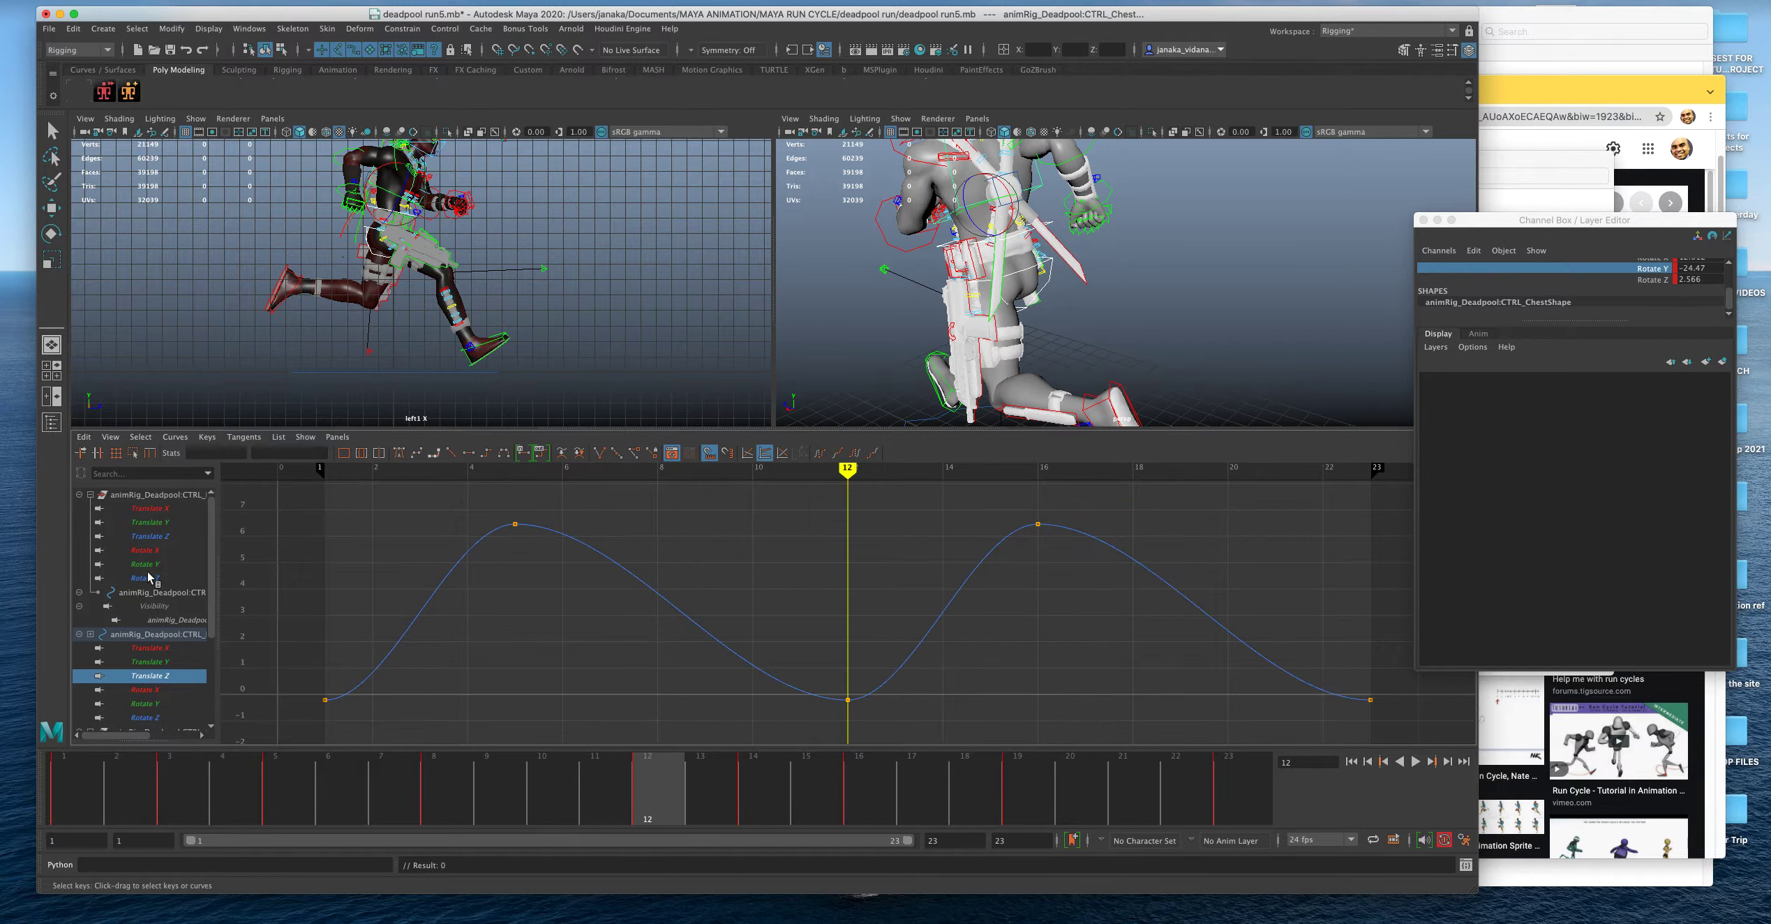
Review each translate and rotate curve of the hips control and the translate curves of the control listed below it.
{"action": "left_click", "coordinate": [150, 536]}
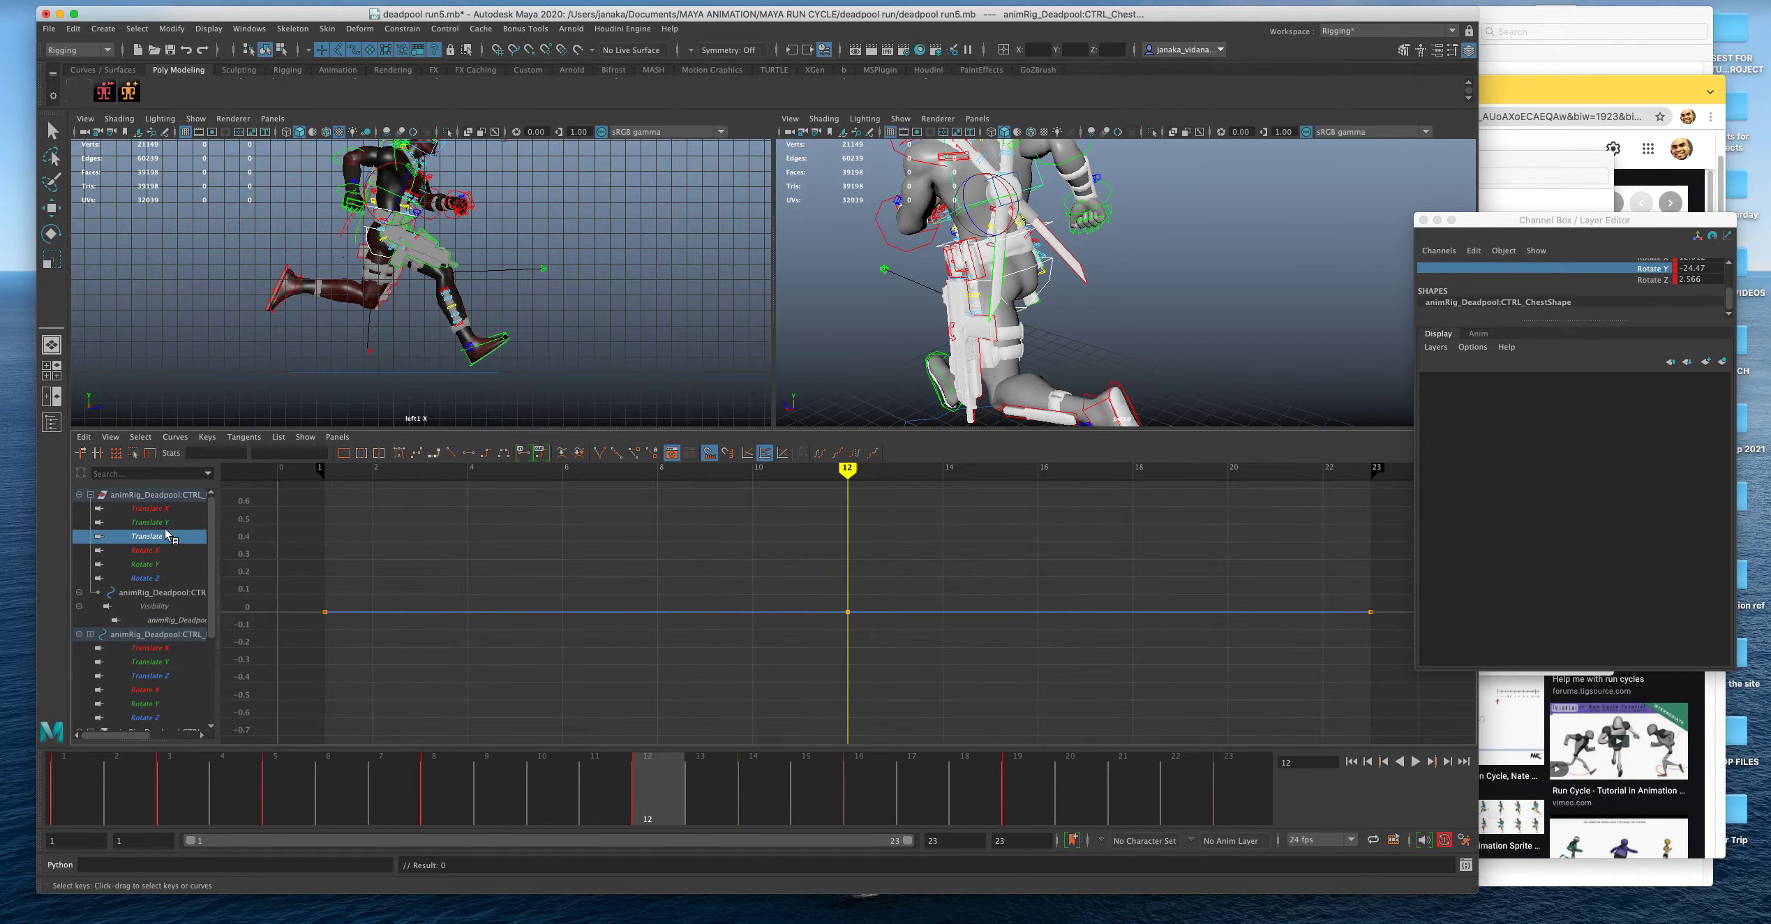
{"action": "left_click", "coordinate": [162, 523]}
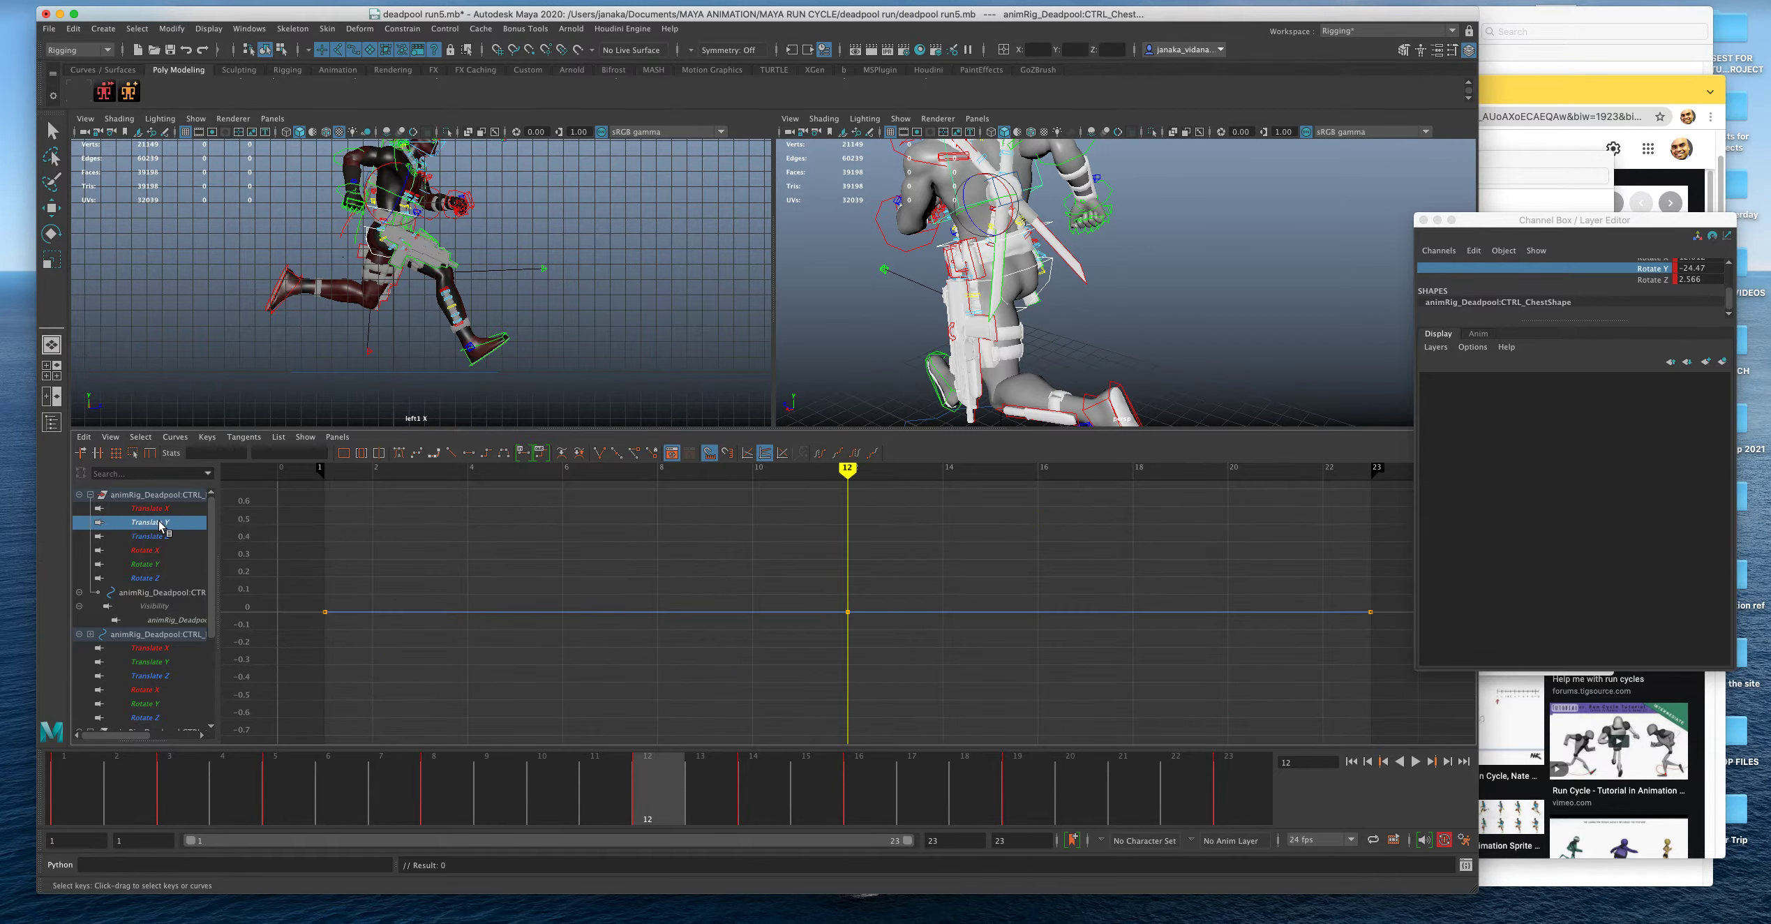
{"action": "left_click", "coordinate": [157, 508]}
{"action": "left_click", "coordinate": [157, 523]}
{"action": "left_click", "coordinate": [155, 536]}
{"action": "left_click", "coordinate": [155, 551]}
{"action": "left_click", "coordinate": [157, 565]}
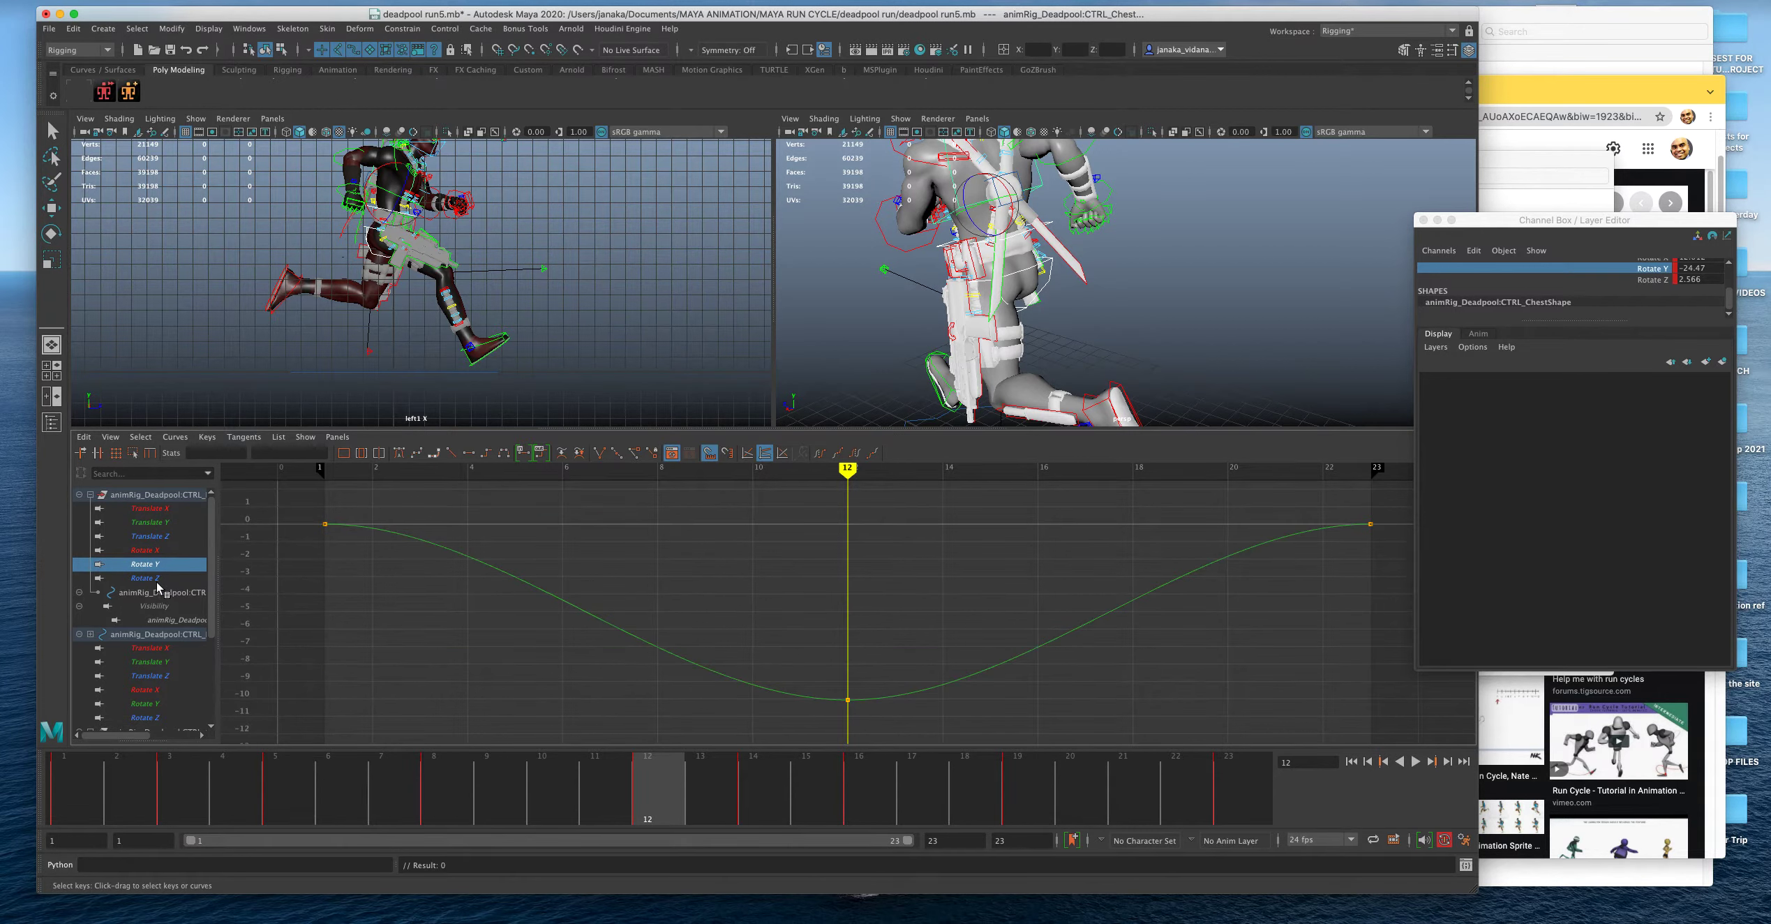
{"action": "left_click", "coordinate": [155, 578]}
{"action": "left_click", "coordinate": [167, 648]}
{"action": "left_click", "coordinate": [169, 662]}
{"action": "left_click", "coordinate": [170, 676]}
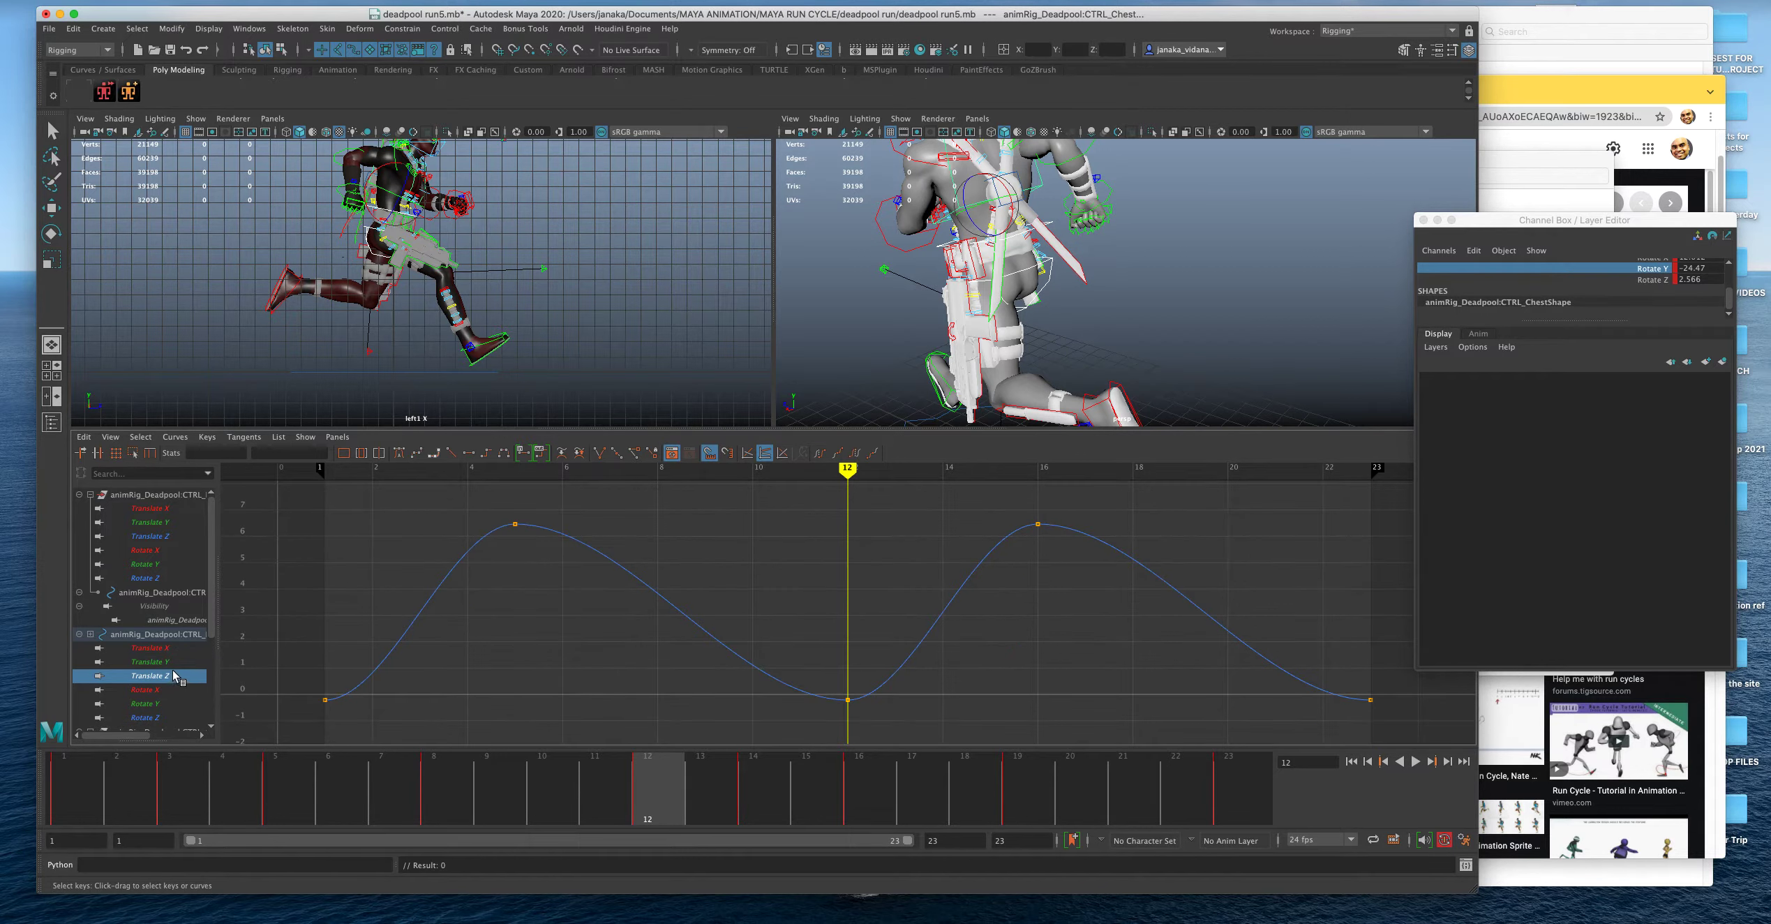
{"action": "scroll", "coordinate": [205, 625], "scroll_direction": "down", "scroll_amount": 3}
Delete the Rotate Y keys at frames 14, 19 and 3 of the control listed between hips and chest.
{"action": "left_click", "coordinate": [164, 649]}
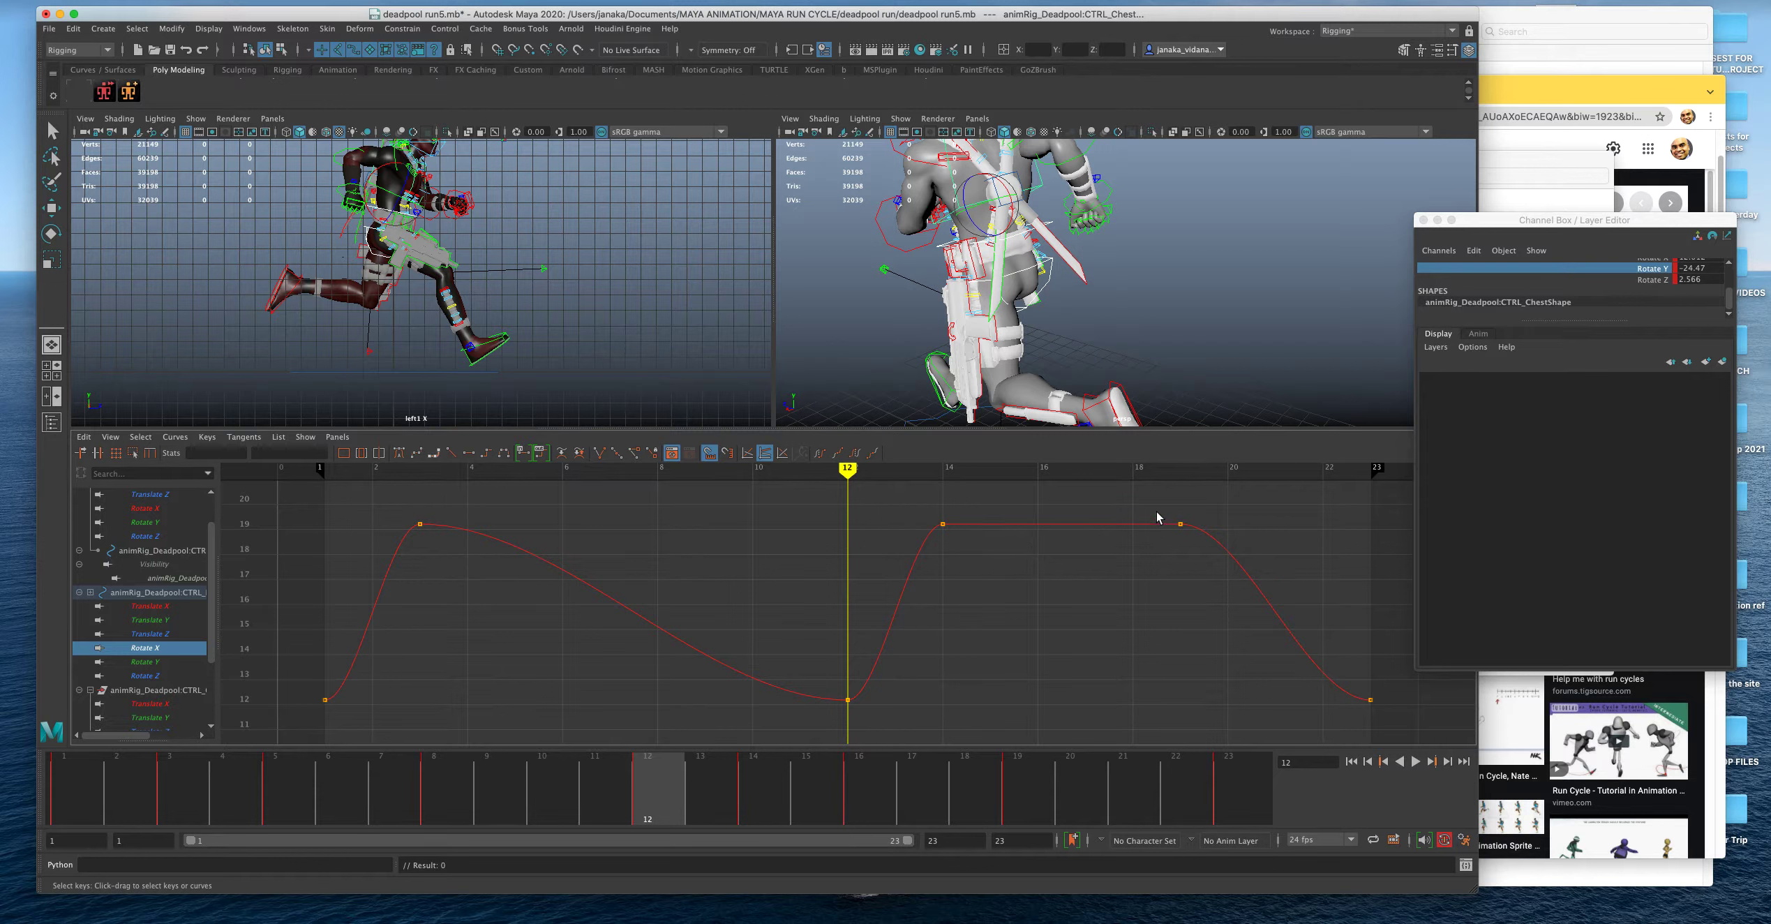
{"action": "left_click", "coordinate": [149, 662]}
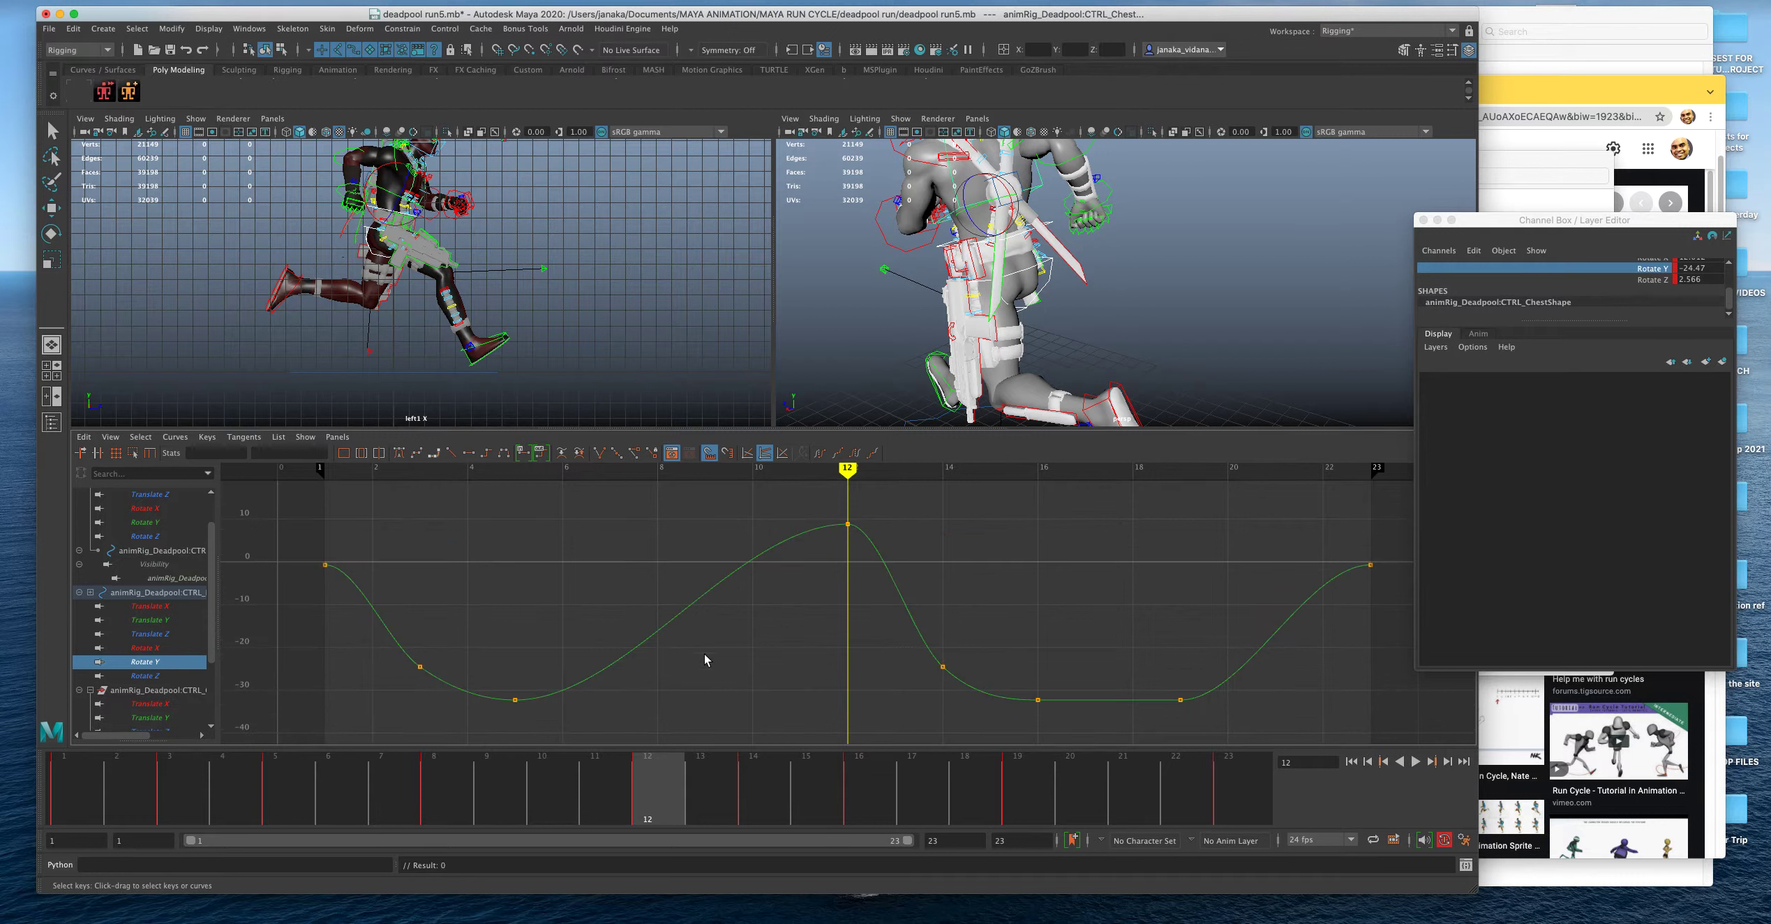
{"action": "left_click_drag", "start_coordinate": [980, 720], "coordinate": [935, 645]}
{"action": "key", "text": "Delete"}
{"action": "left_click_drag", "start_coordinate": [1190, 723], "coordinate": [1152, 666]}
{"action": "key", "text": "Delete"}
{"action": "left_click_drag", "start_coordinate": [424, 709], "coordinate": [358, 626]}
{"action": "key", "text": "Delete"}
Check the remaining Rotate Z curve of the middle control and the translate and rotate curves of the chest control.
{"action": "left_click", "coordinate": [168, 676]}
{"action": "left_click", "coordinate": [166, 703]}
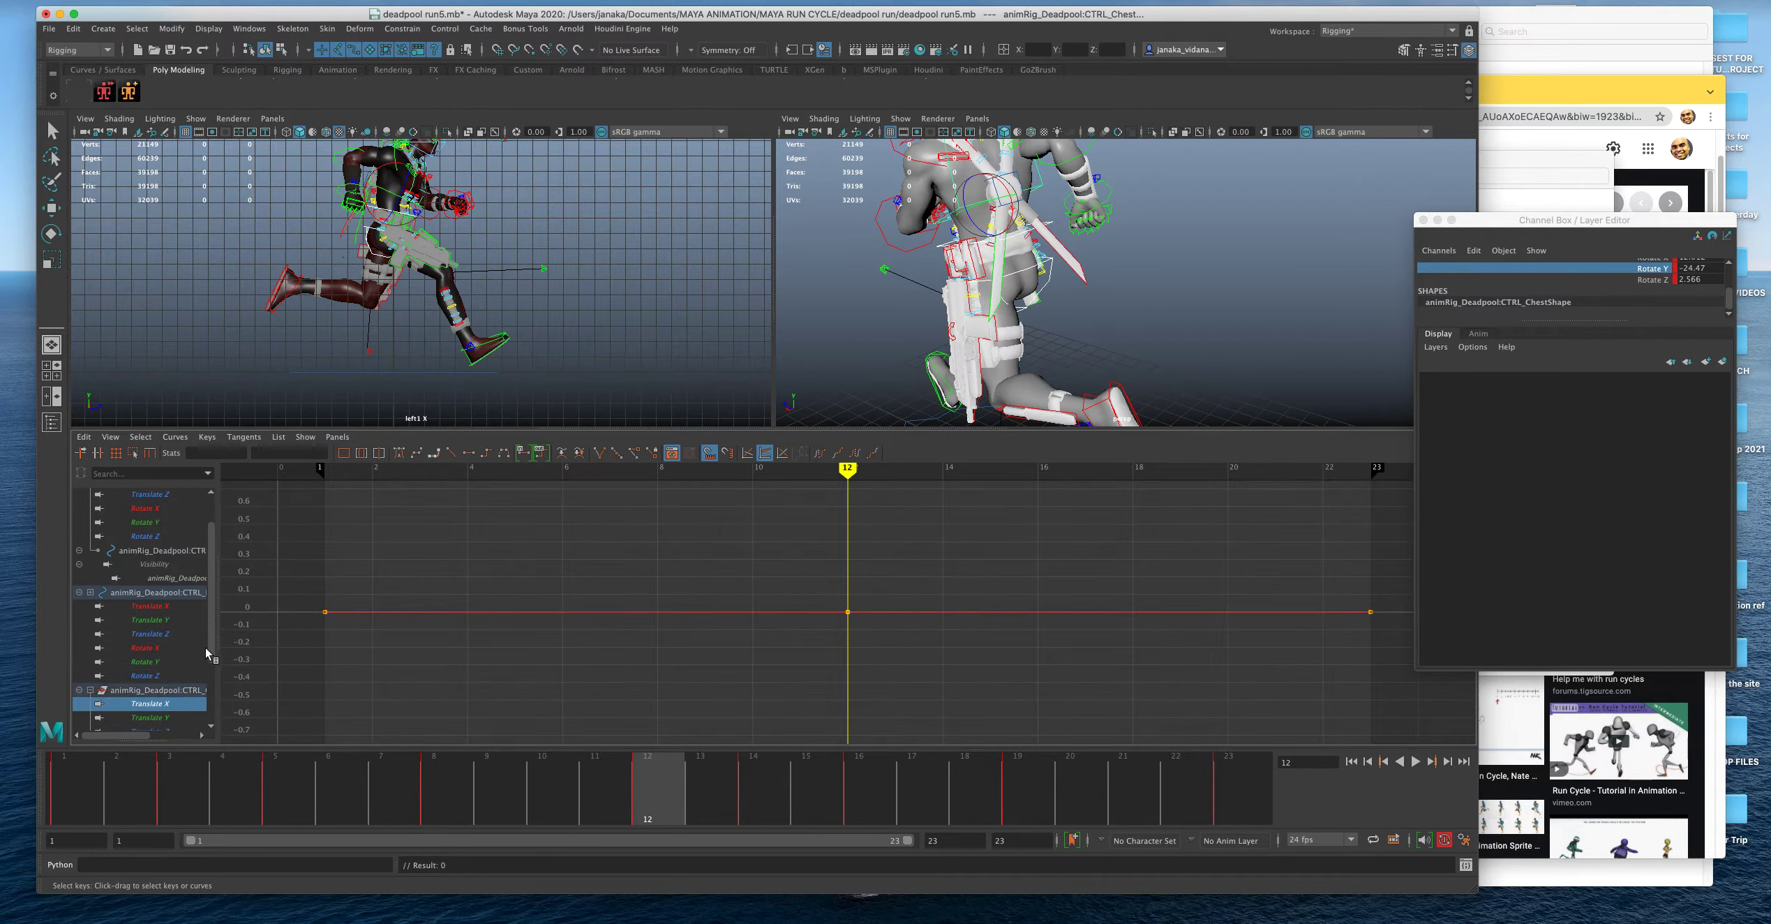
{"action": "scroll", "coordinate": [209, 656], "scroll_direction": "down", "scroll_amount": 2}
{"action": "left_click", "coordinate": [163, 663]}
{"action": "left_click", "coordinate": [165, 677]}
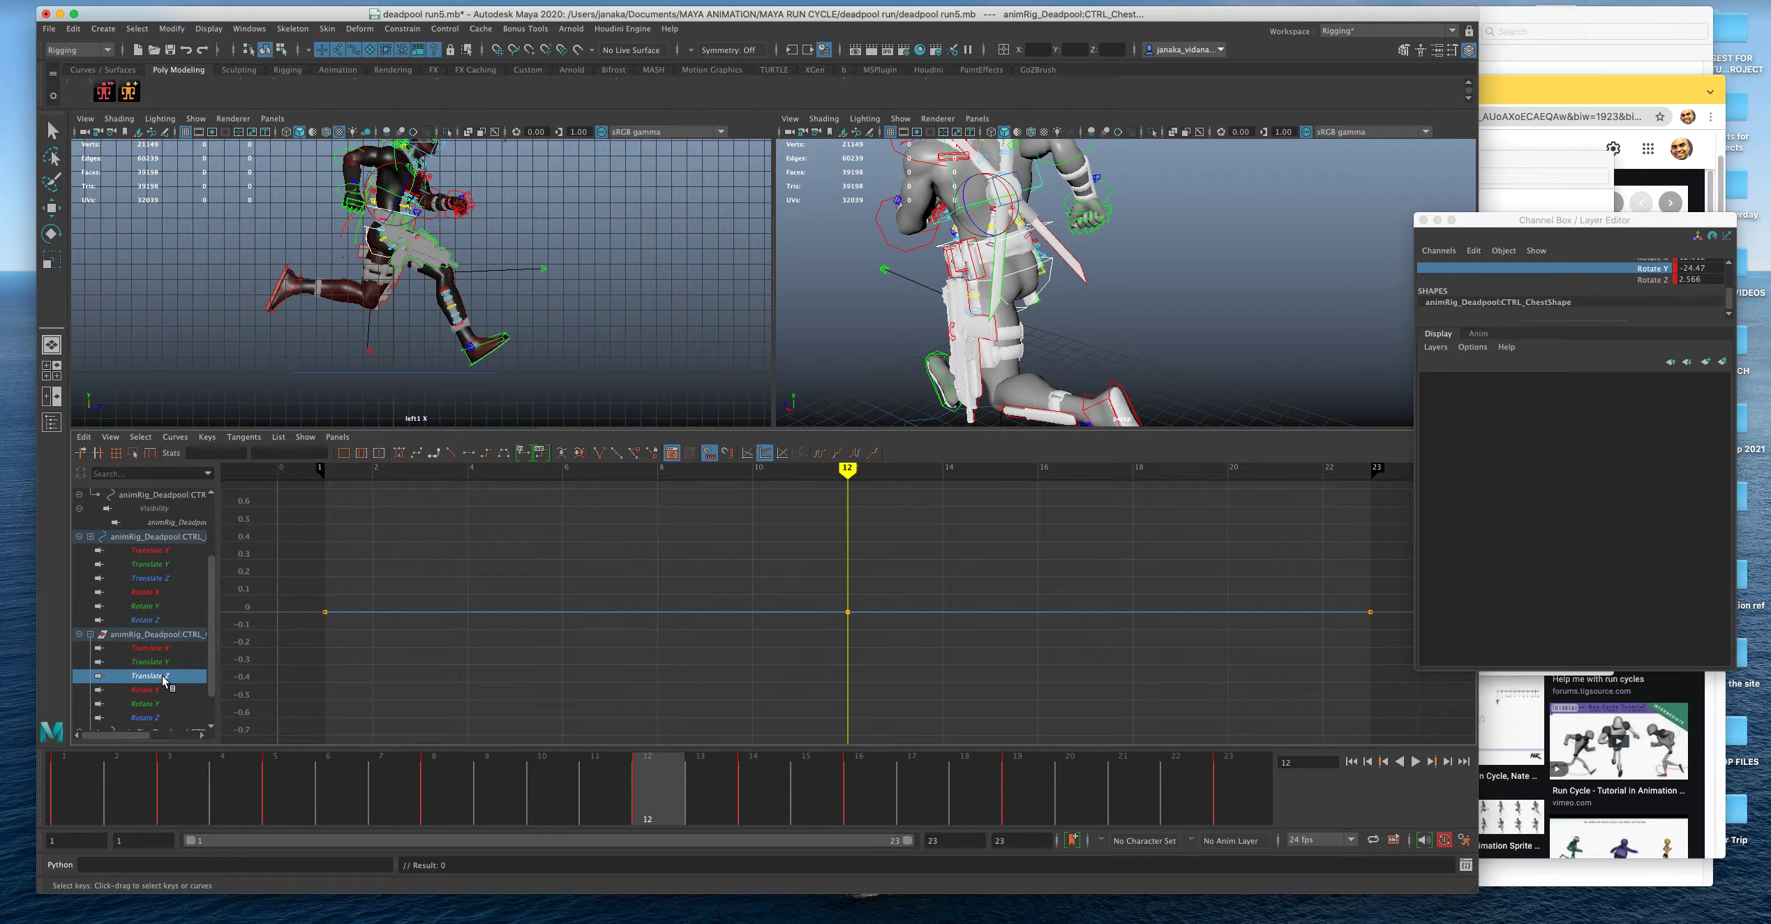
{"action": "left_click", "coordinate": [159, 691]}
{"action": "left_click", "coordinate": [156, 705]}
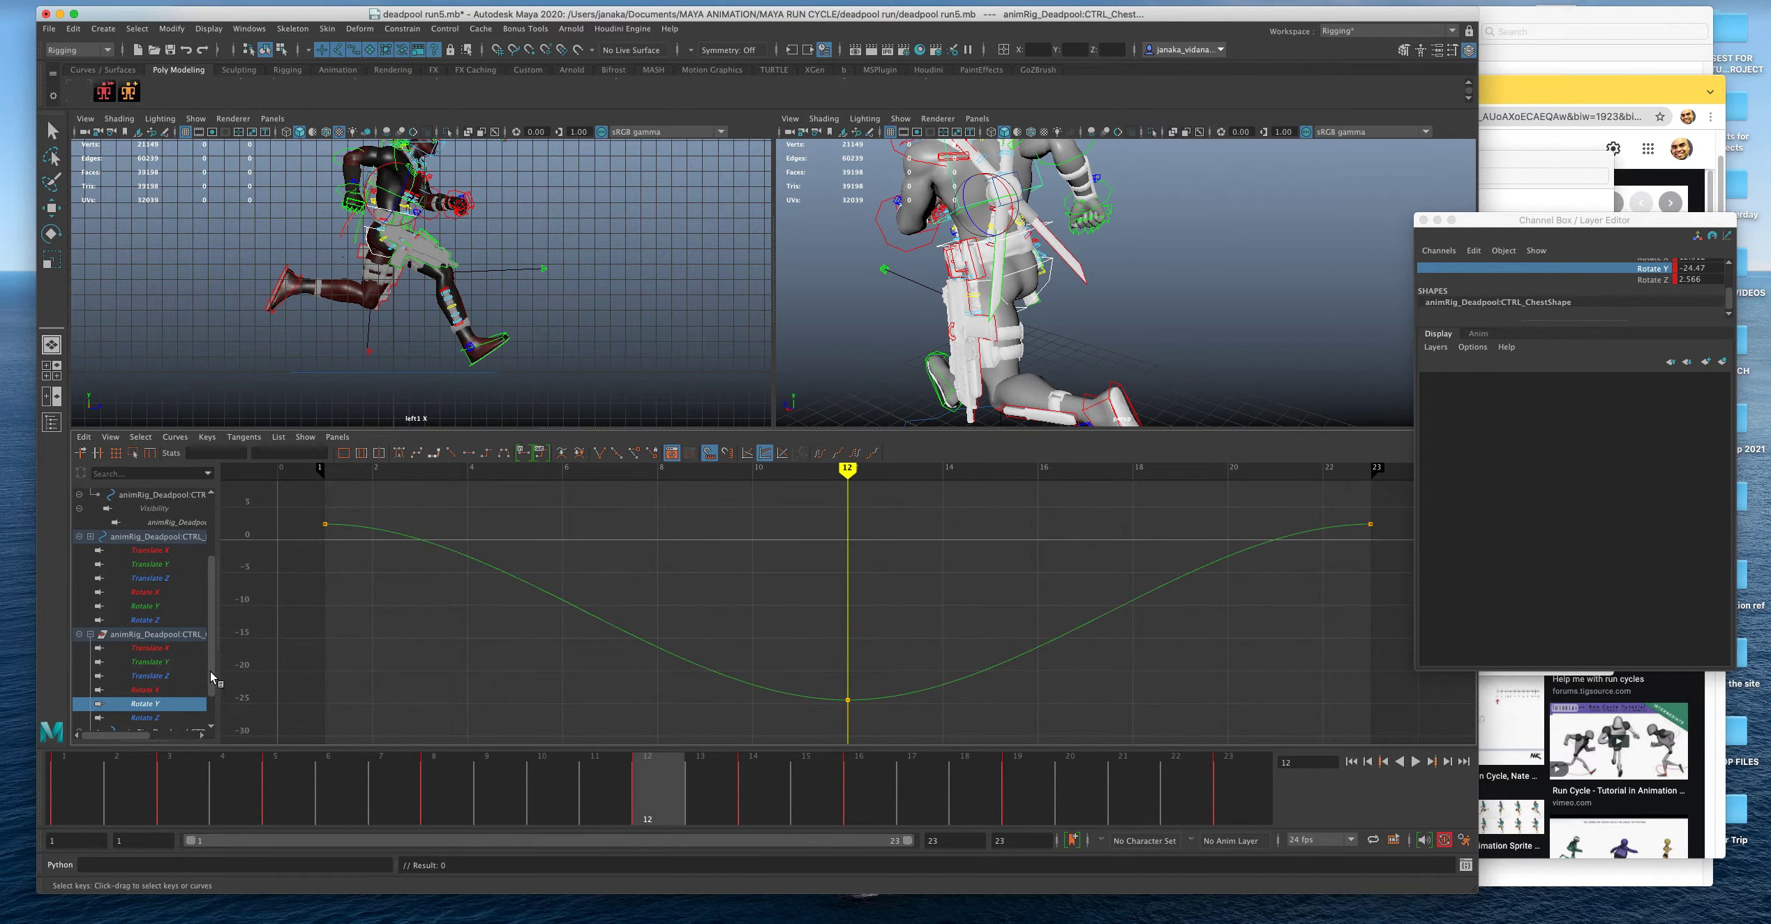
{"action": "left_click_drag", "start_coordinate": [213, 680], "coordinate": [213, 706]}
{"action": "left_click", "coordinate": [178, 675]}
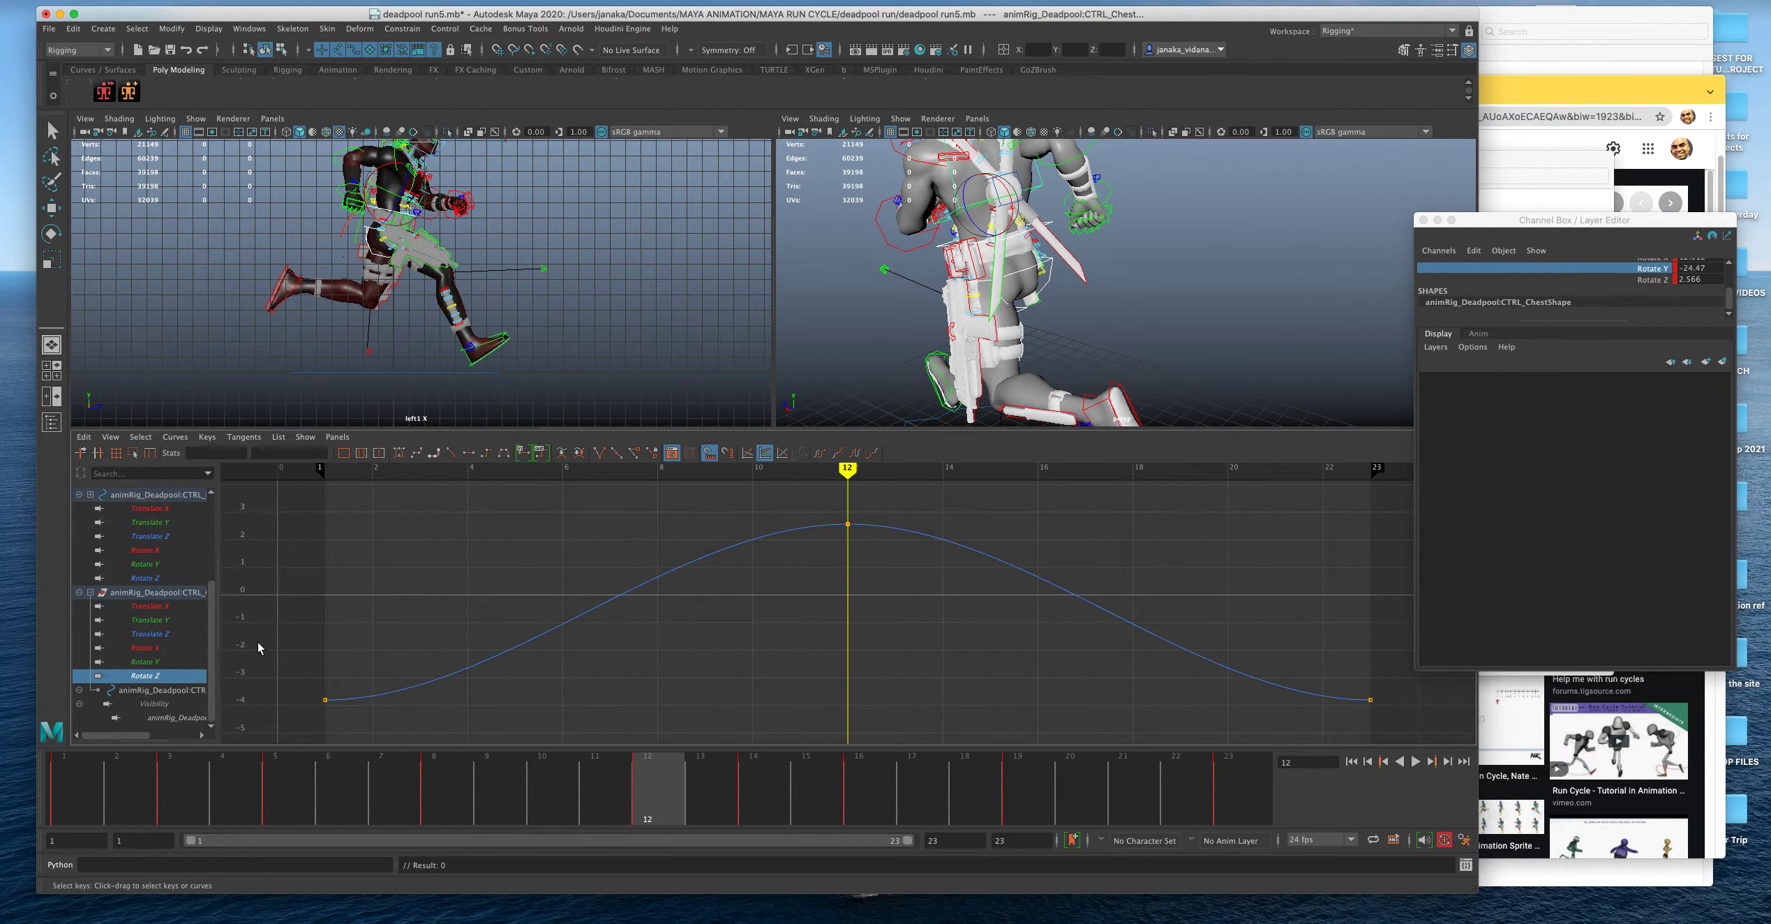
Deselect all controls, maximize the perspective view and play the run cycle while orbiting around the character.
{"action": "left_click", "coordinate": [1158, 234]}
{"action": "key", "text": "e"}
{"action": "key", "text": "space"}
{"action": "left_click_drag", "start_coordinate": [830, 399], "coordinate": [884, 403], "text": "alt"}
{"action": "right_click_drag", "start_coordinate": [884, 403], "coordinate": [810, 408], "text": "alt"}
{"action": "left_click_drag", "start_coordinate": [810, 408], "coordinate": [913, 412], "text": "alt"}
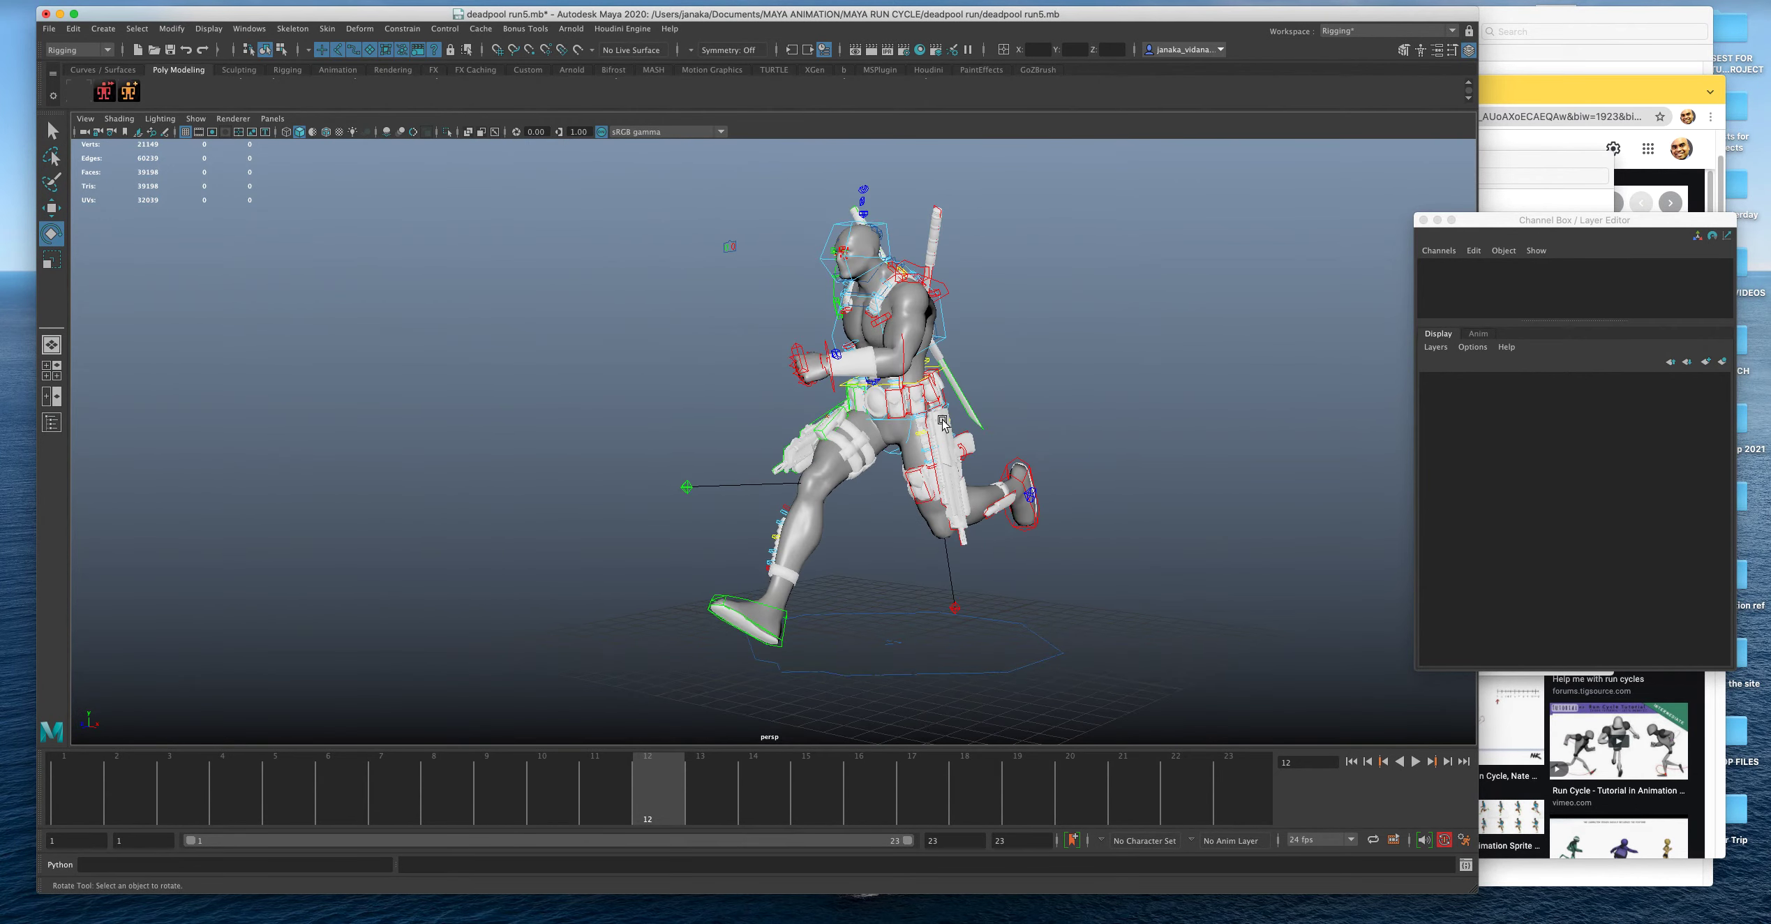
{"action": "left_click", "coordinate": [1415, 764]}
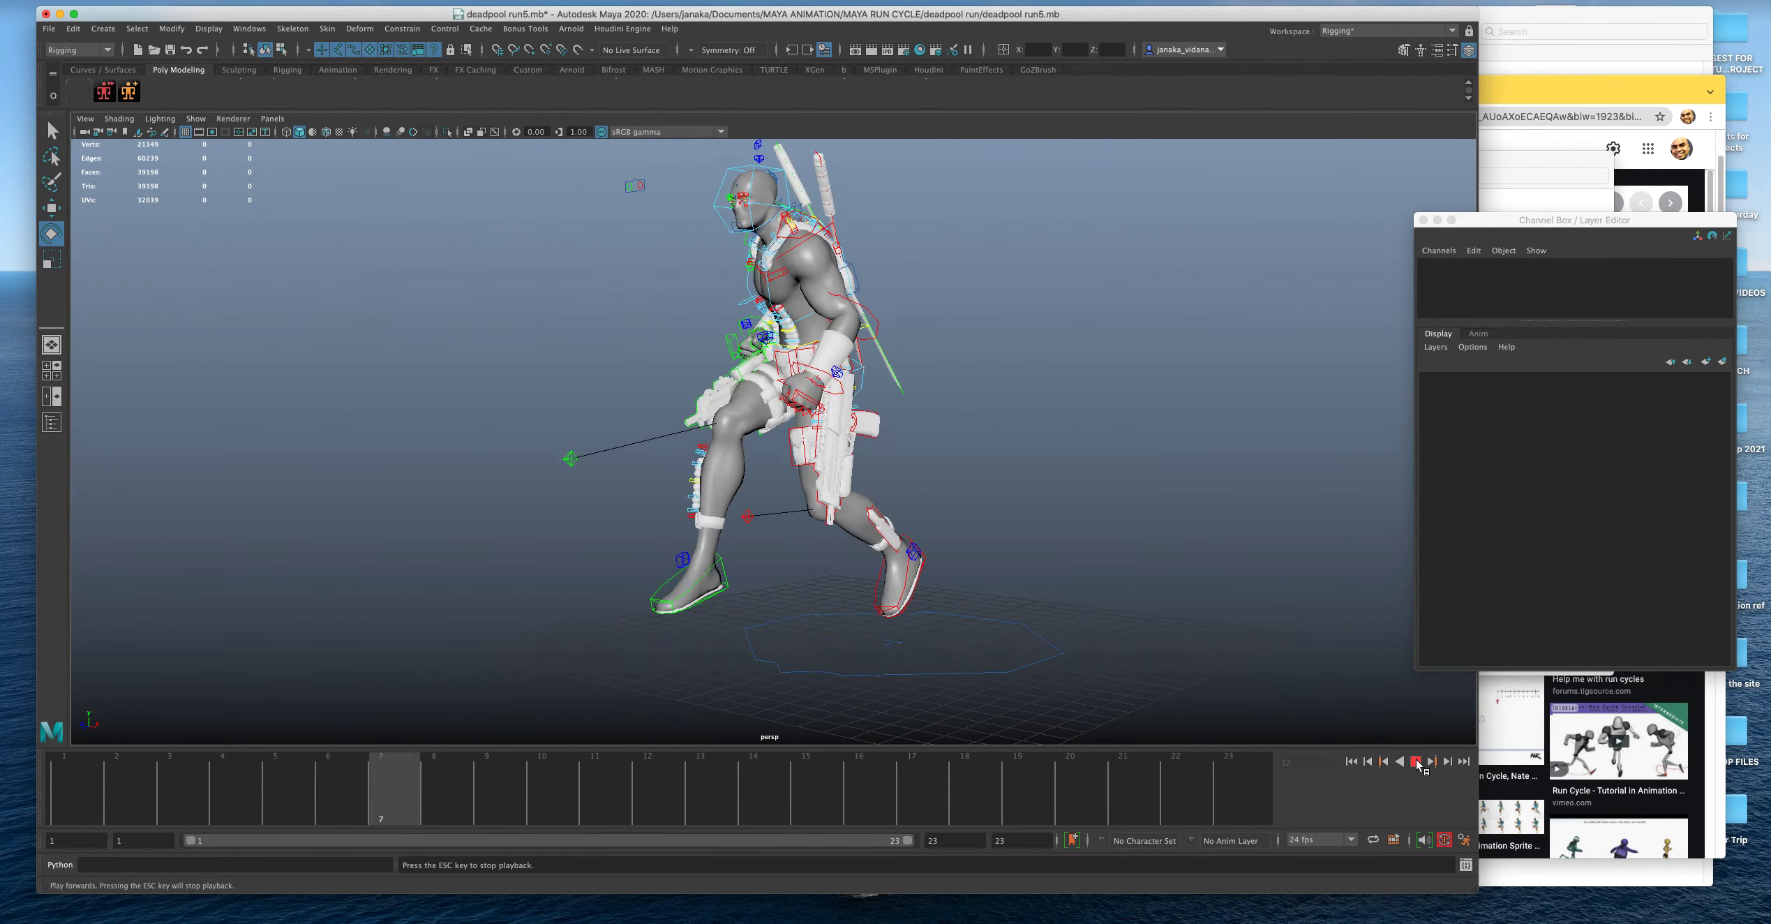
{"action": "left_click_drag", "start_coordinate": [1150, 562], "coordinate": [1233, 561], "text": "alt"}
{"action": "right_click_drag", "start_coordinate": [1233, 561], "coordinate": [1059, 596], "text": "alt"}
{"action": "key", "text": "f"}
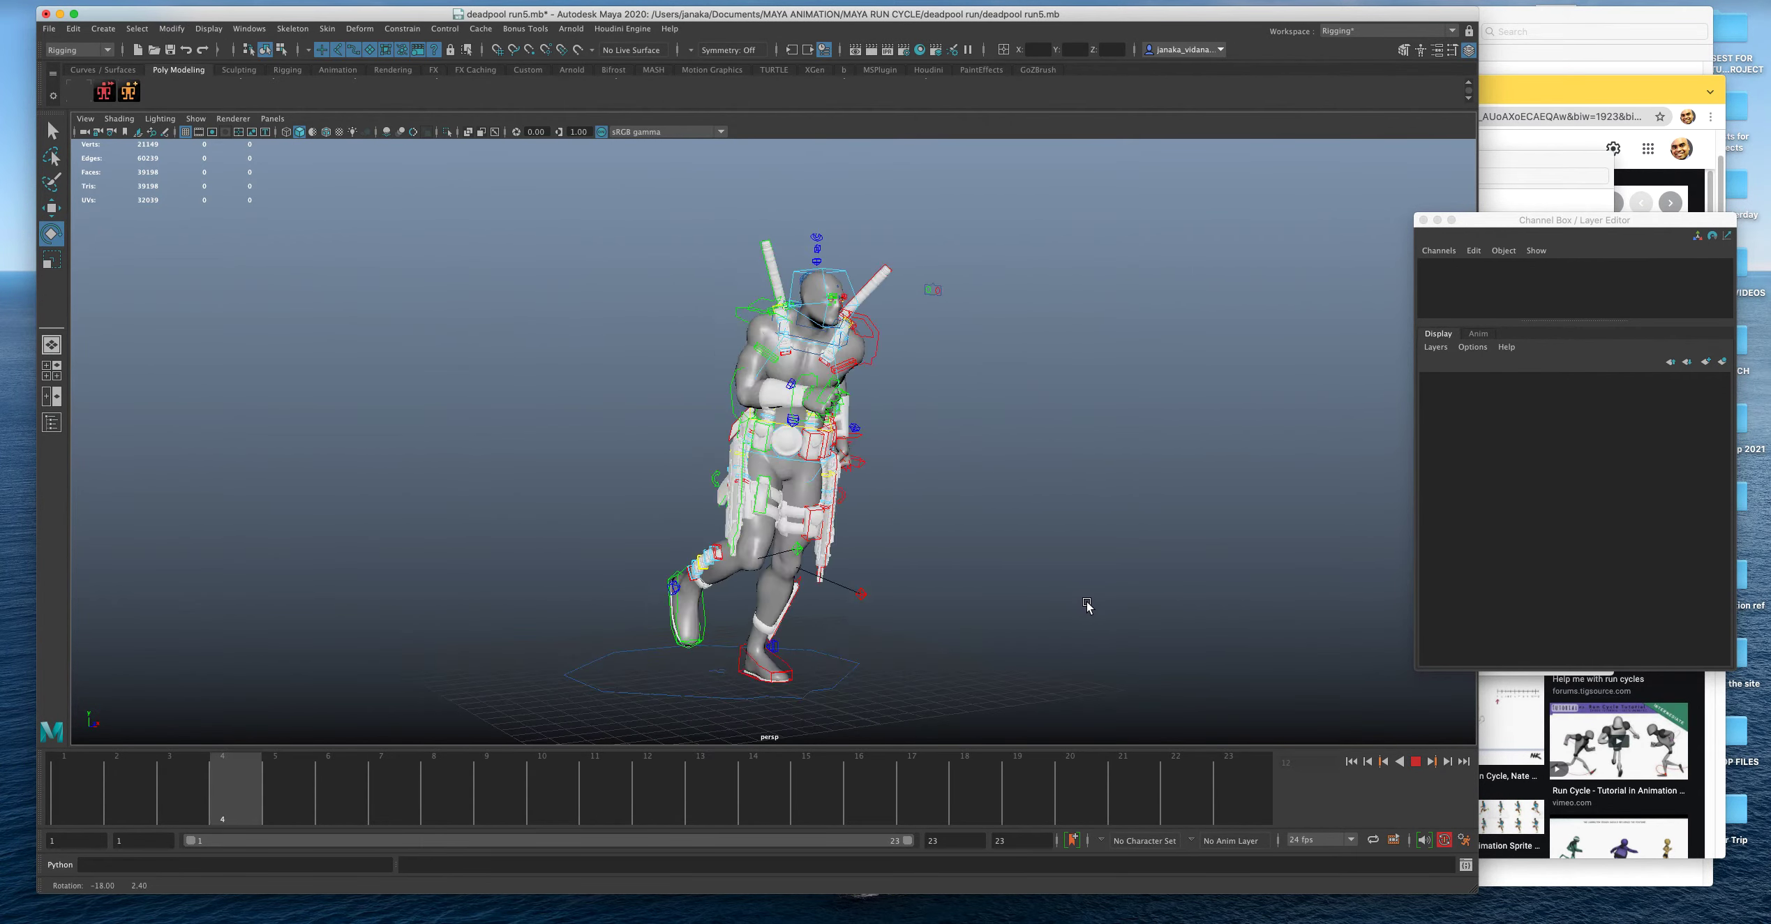
Save the deadpool run5.mb scene and replay the run cycle from the character's side.
{"action": "left_click", "coordinate": [178, 54]}
{"action": "left_click", "coordinate": [882, 496]}
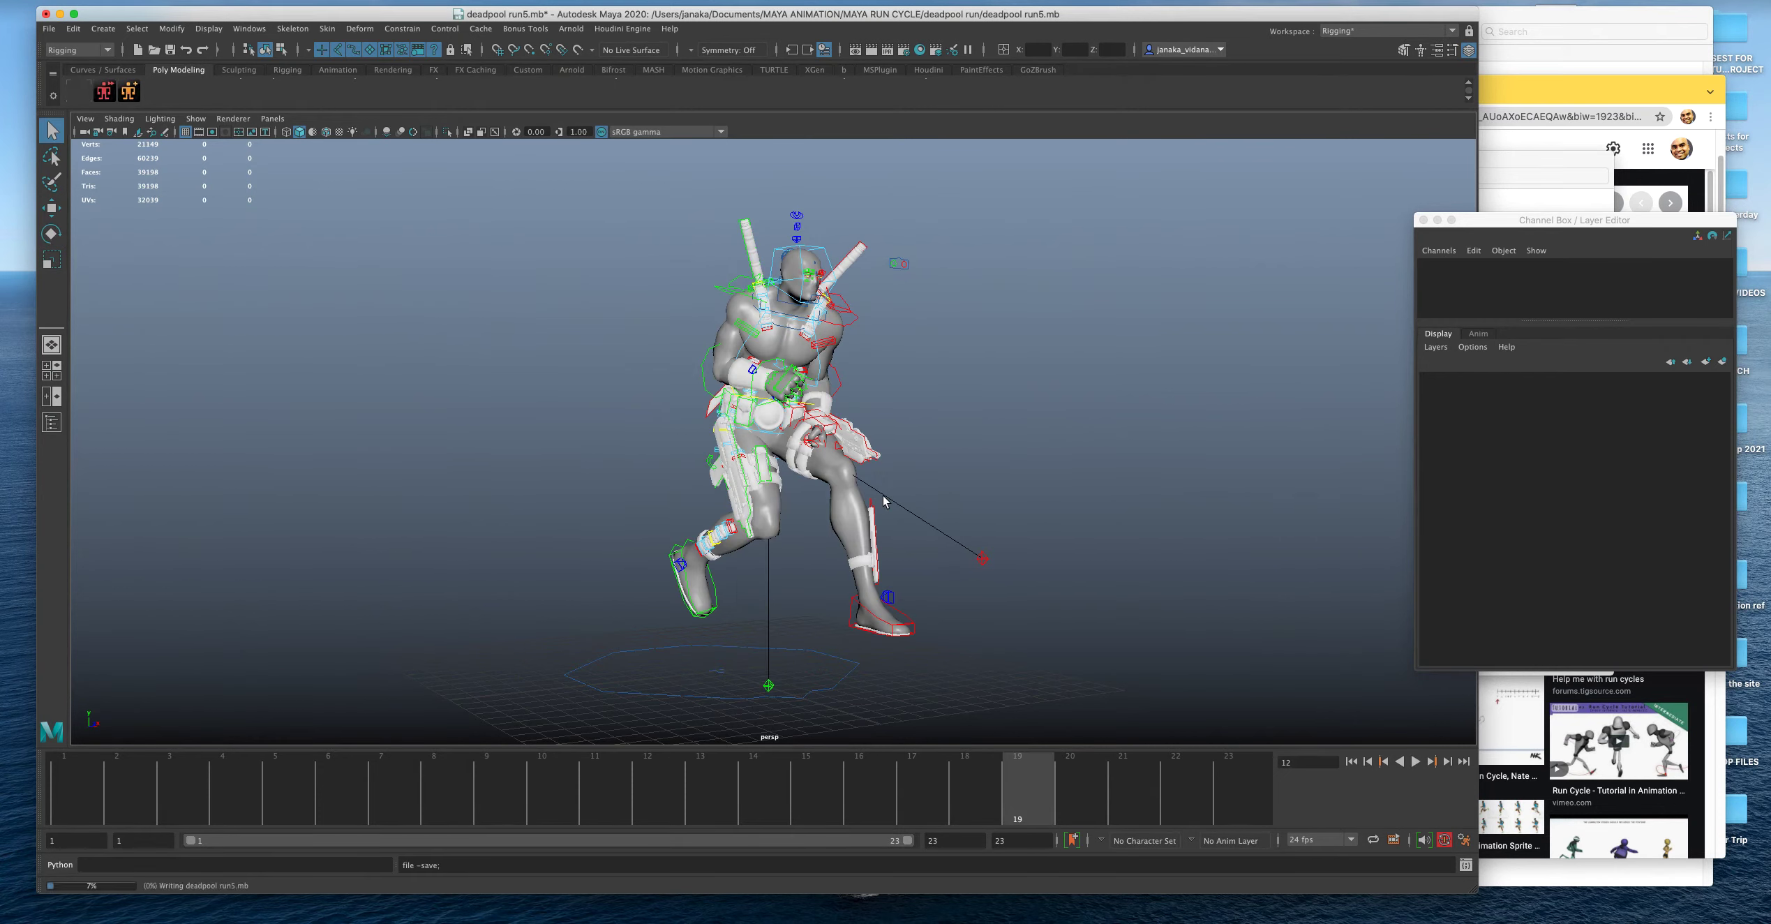
{"action": "key", "text": "e"}
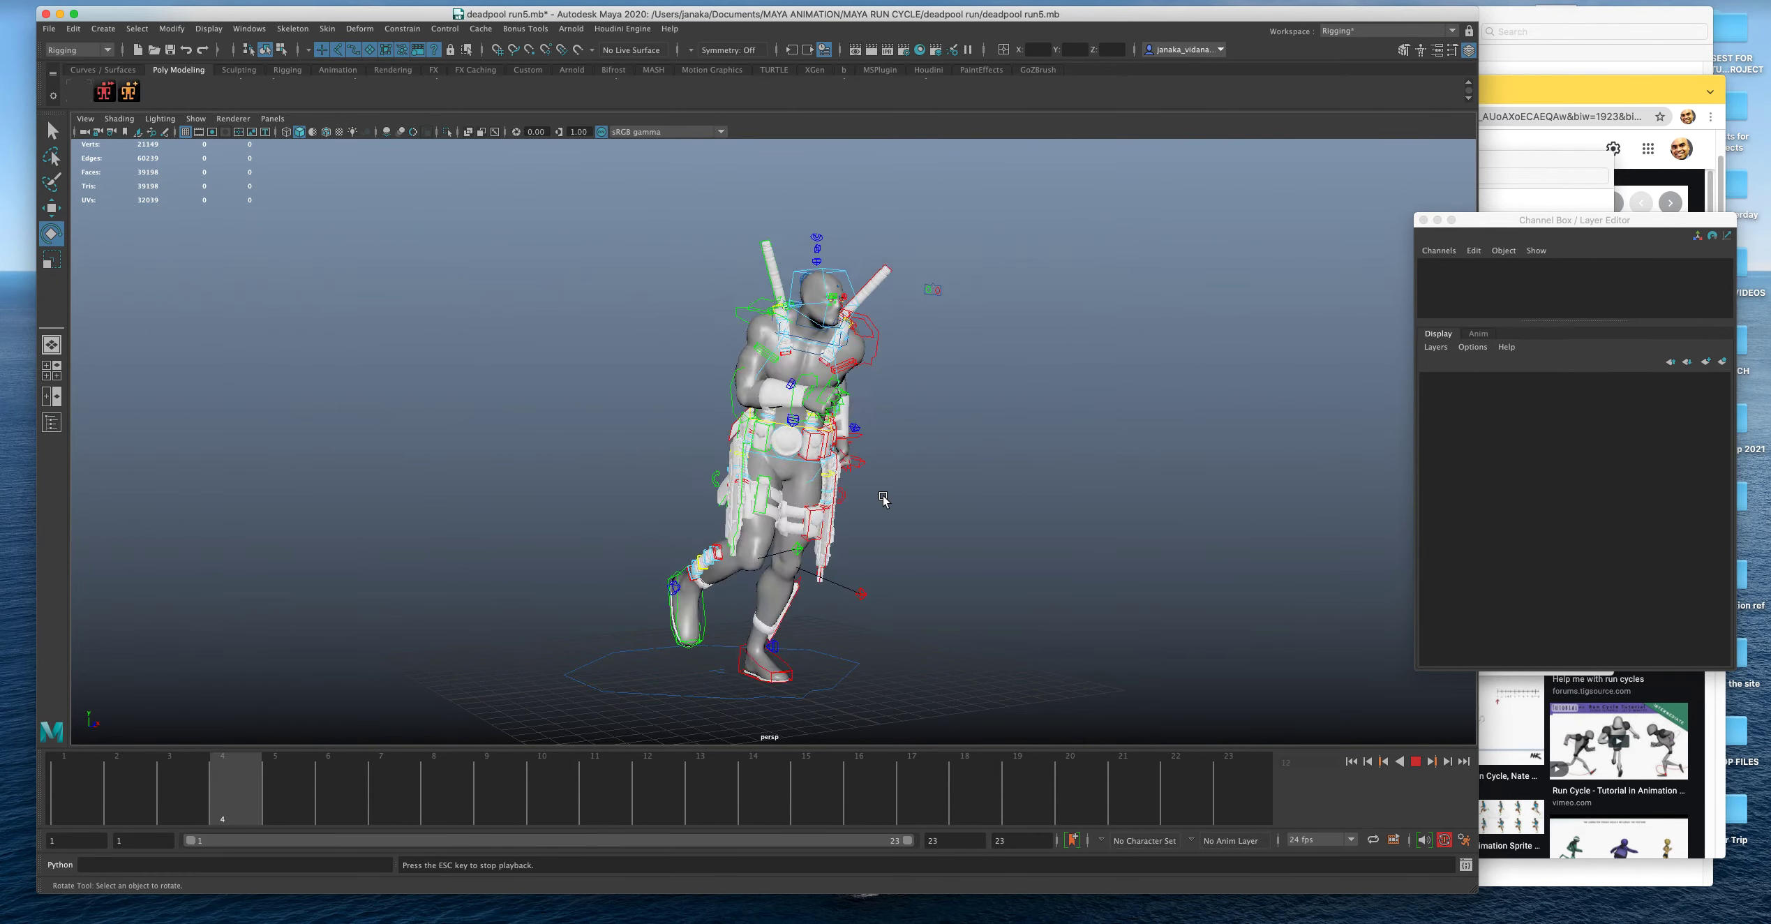
{"action": "left_click_drag", "start_coordinate": [779, 600], "coordinate": [801, 601], "text": "alt"}
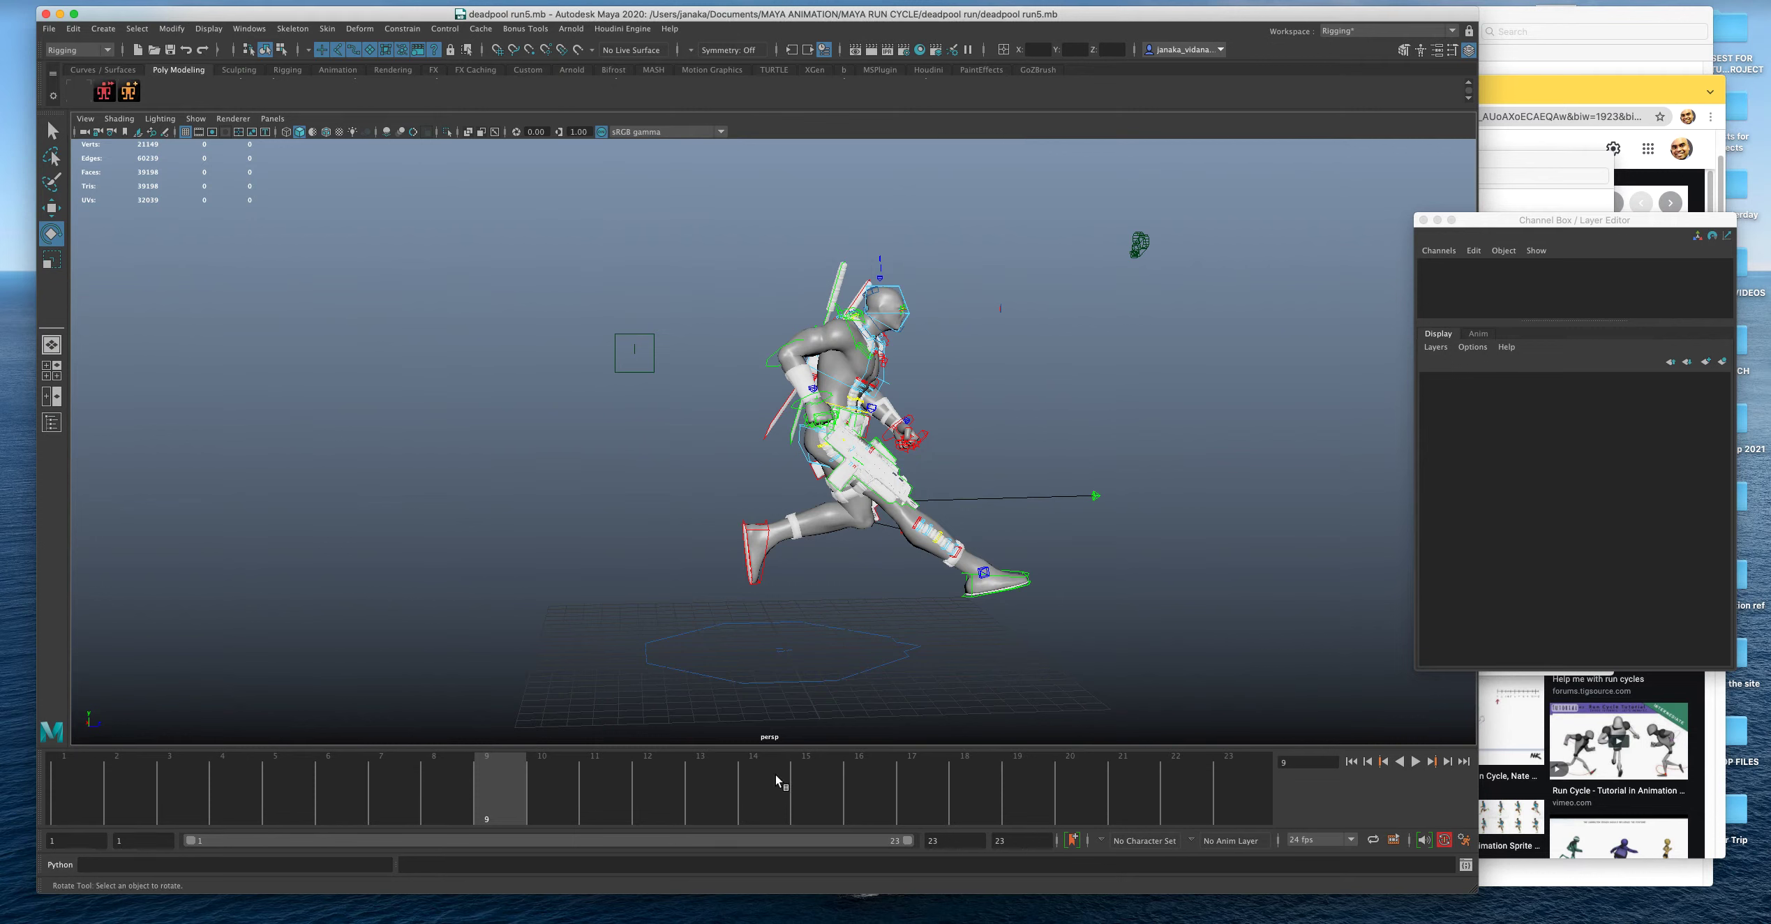
{"action": "key", "text": "alt+v"}
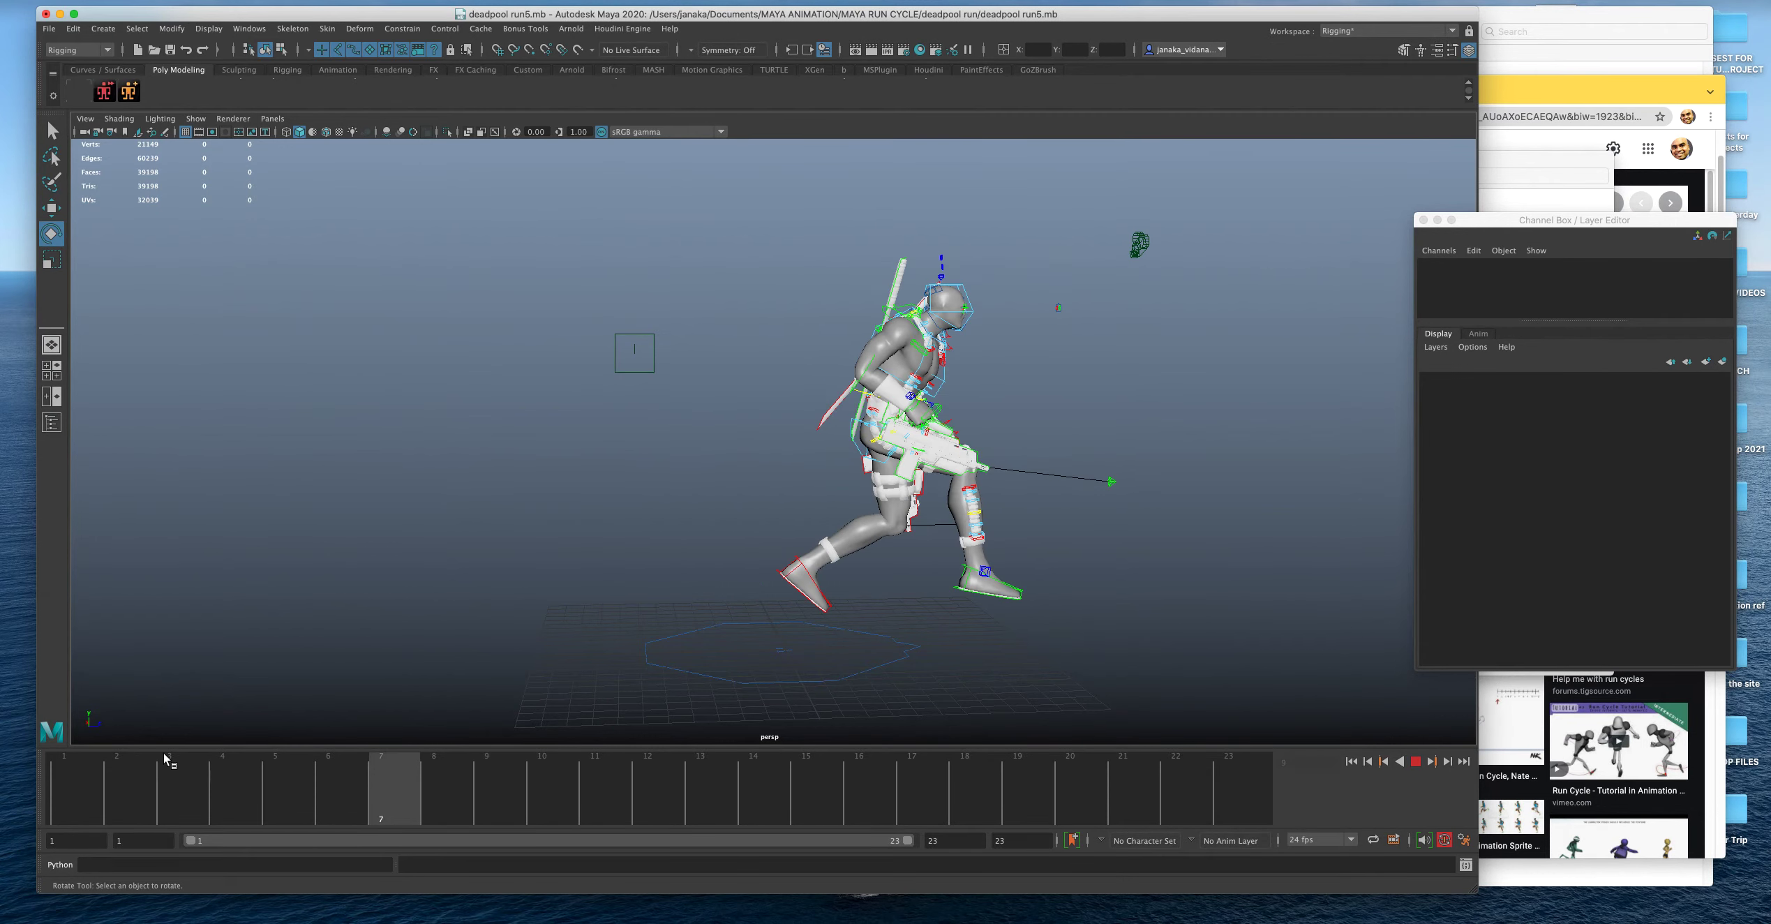